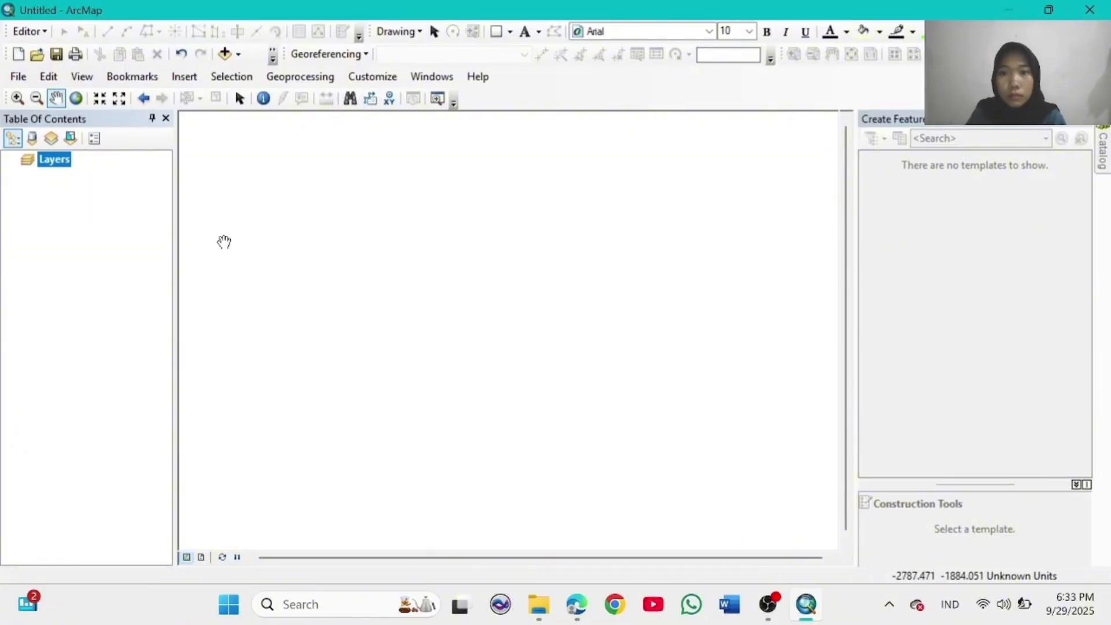
Step: Add the scanned image gambar peta 021.jpg to the map, accepting the unknown spatial reference warning
click(18, 76)
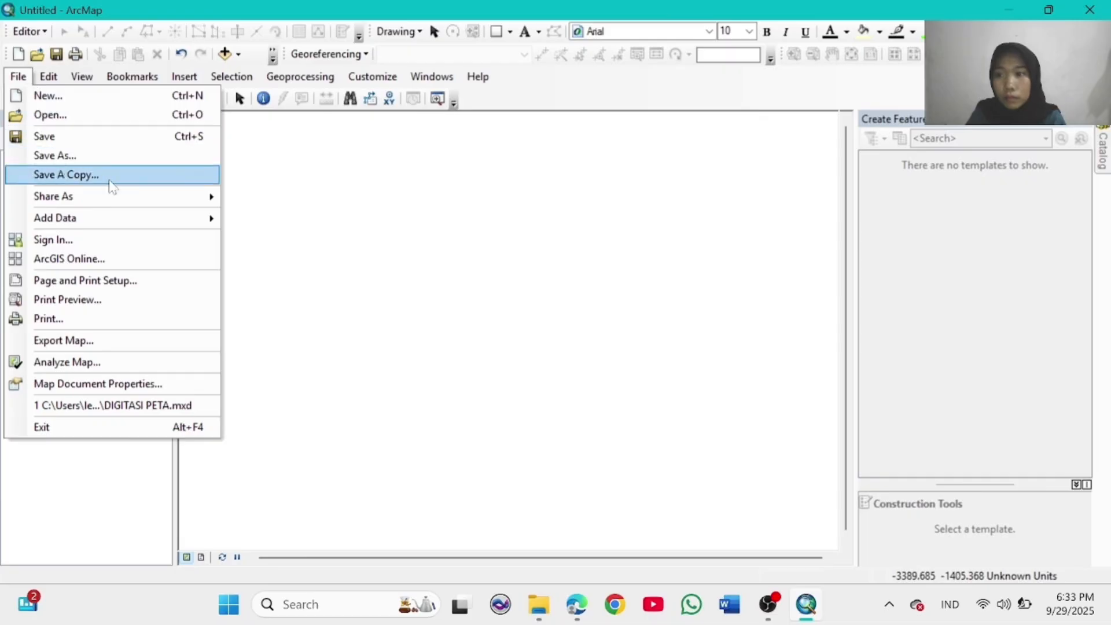
mouse_move(195, 219)
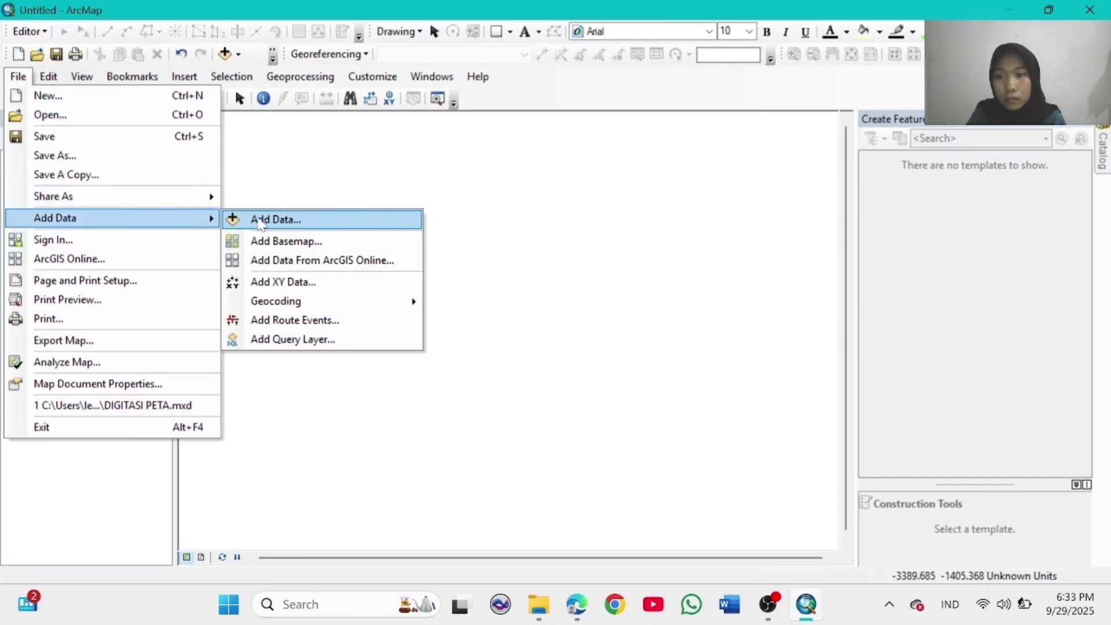
click(259, 222)
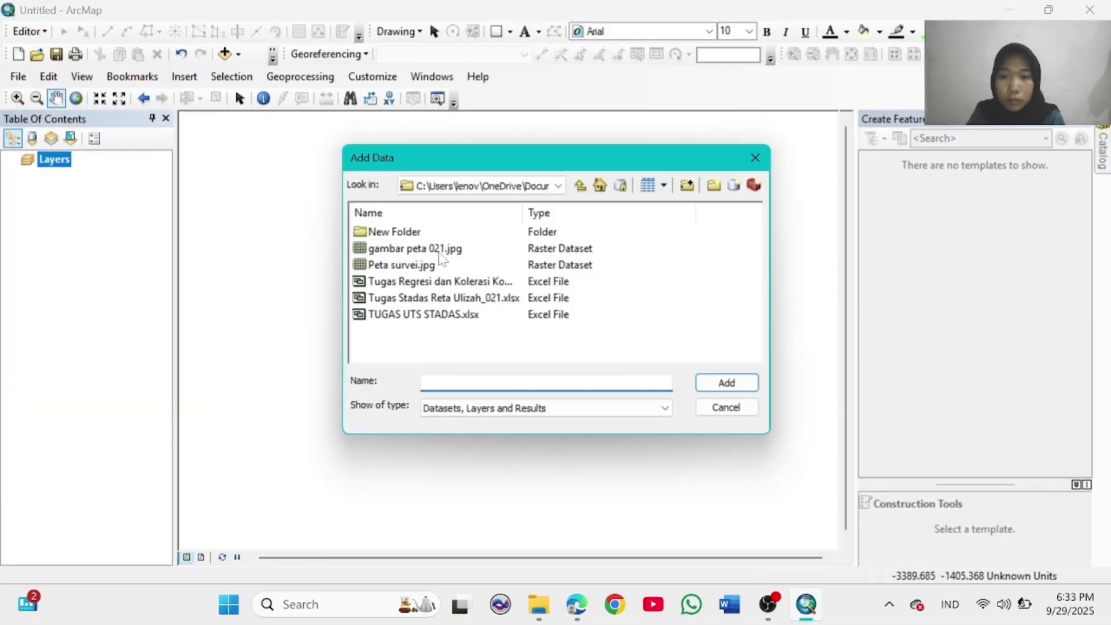
click(441, 253)
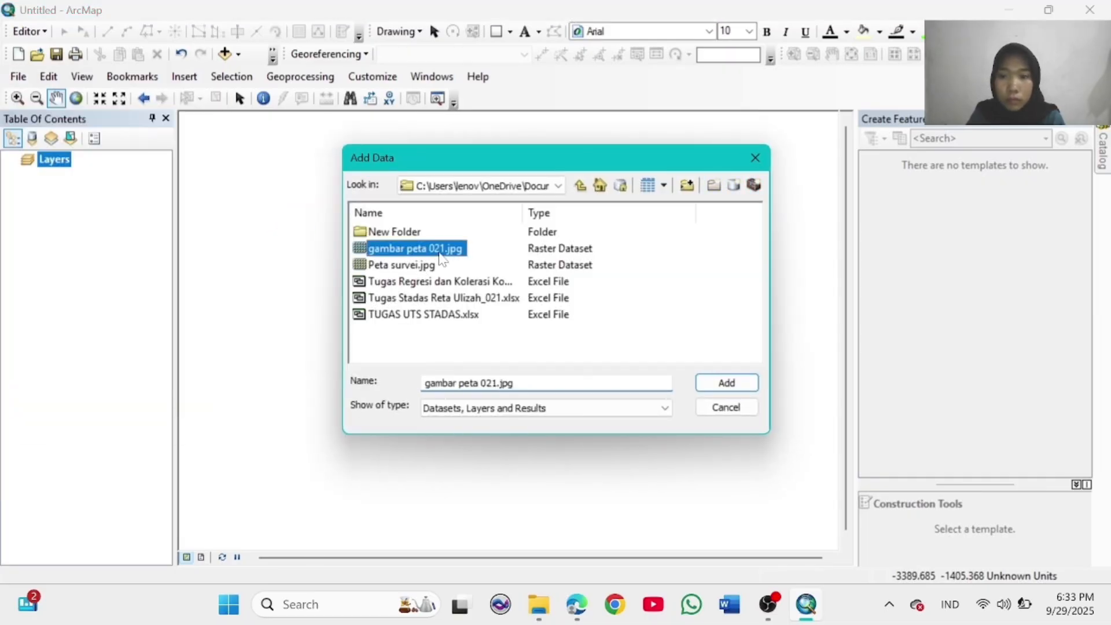
click(727, 383)
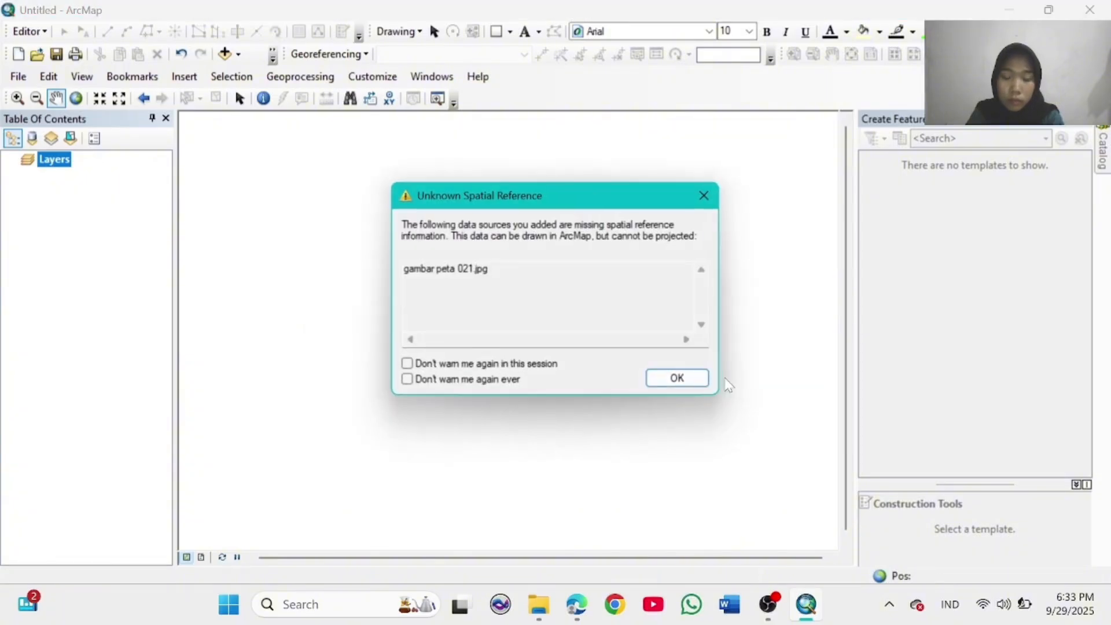
click(689, 380)
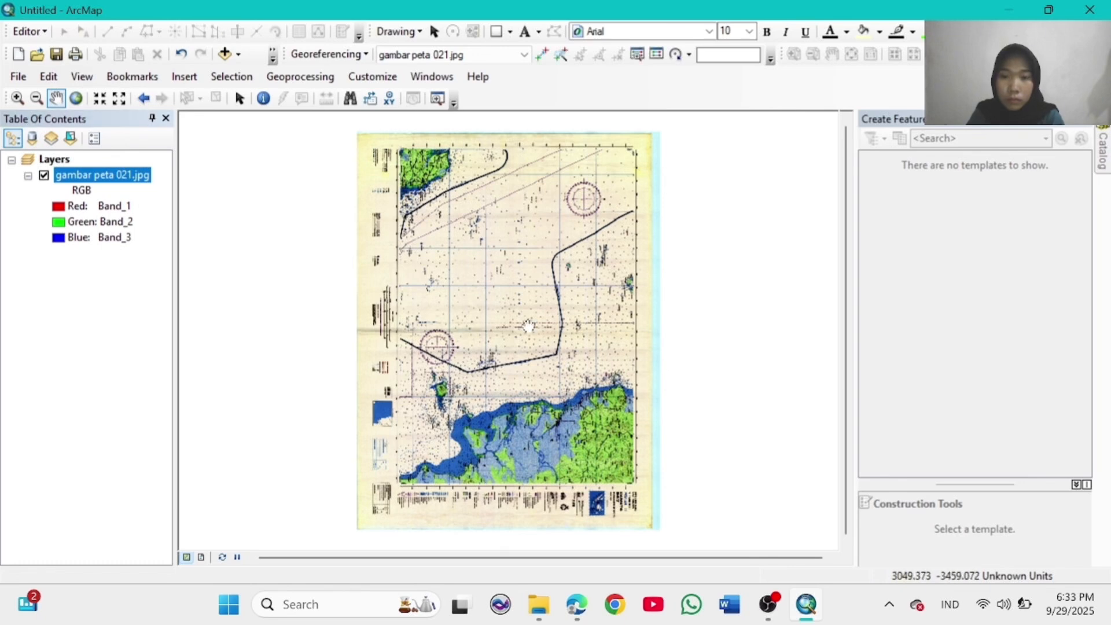
Step: Set the data frame's coordinate system to GCS WGS 1984 in Data Frame Properties
right_click(529, 328)
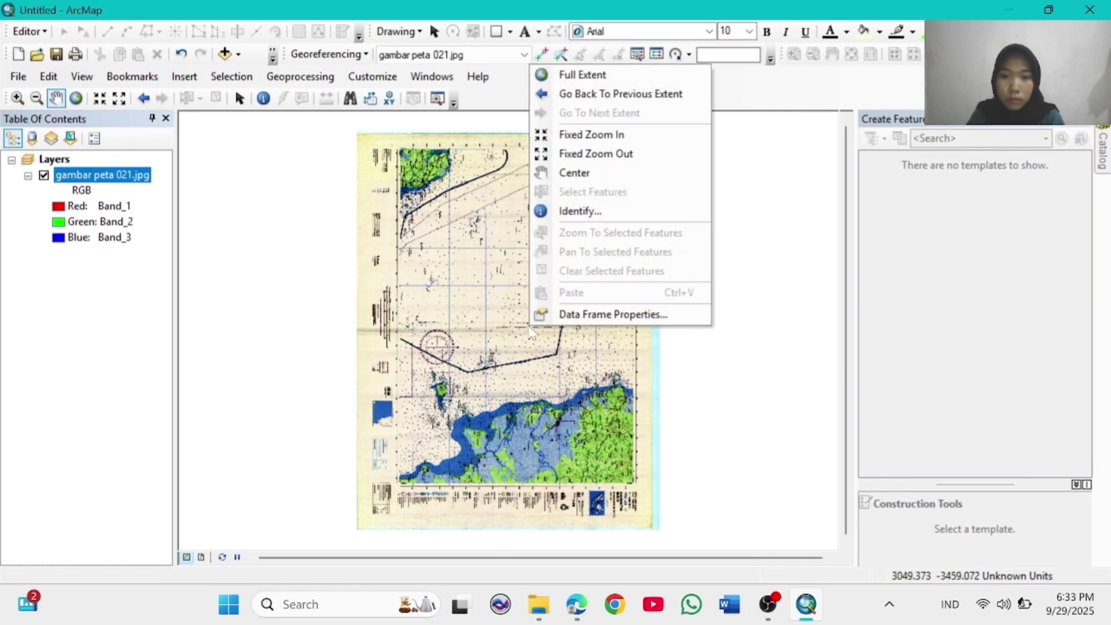
click(572, 316)
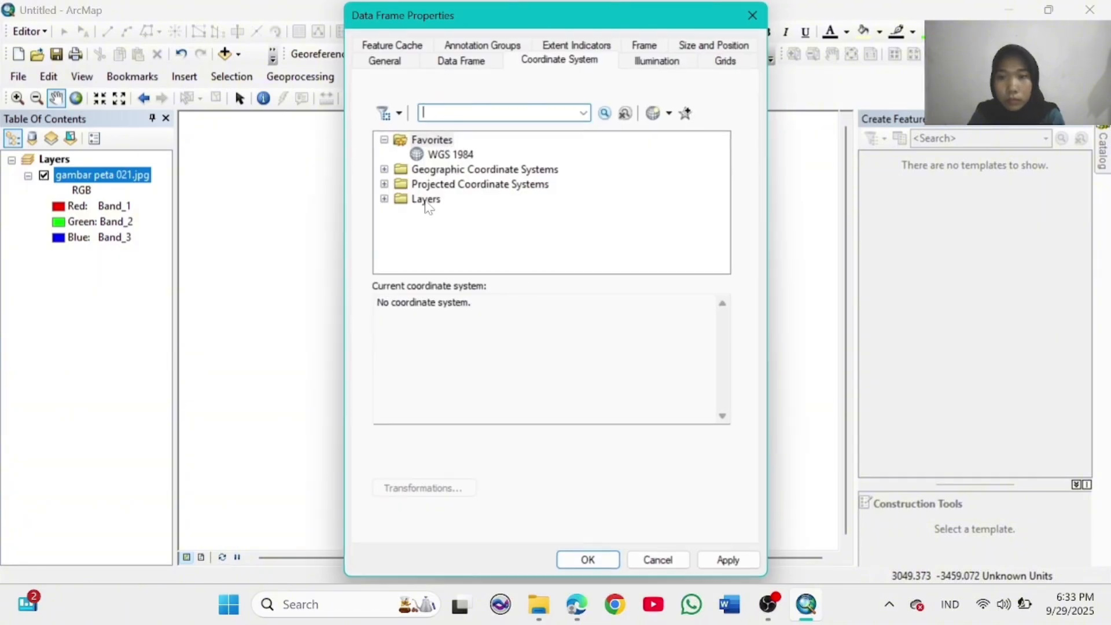
click(383, 169)
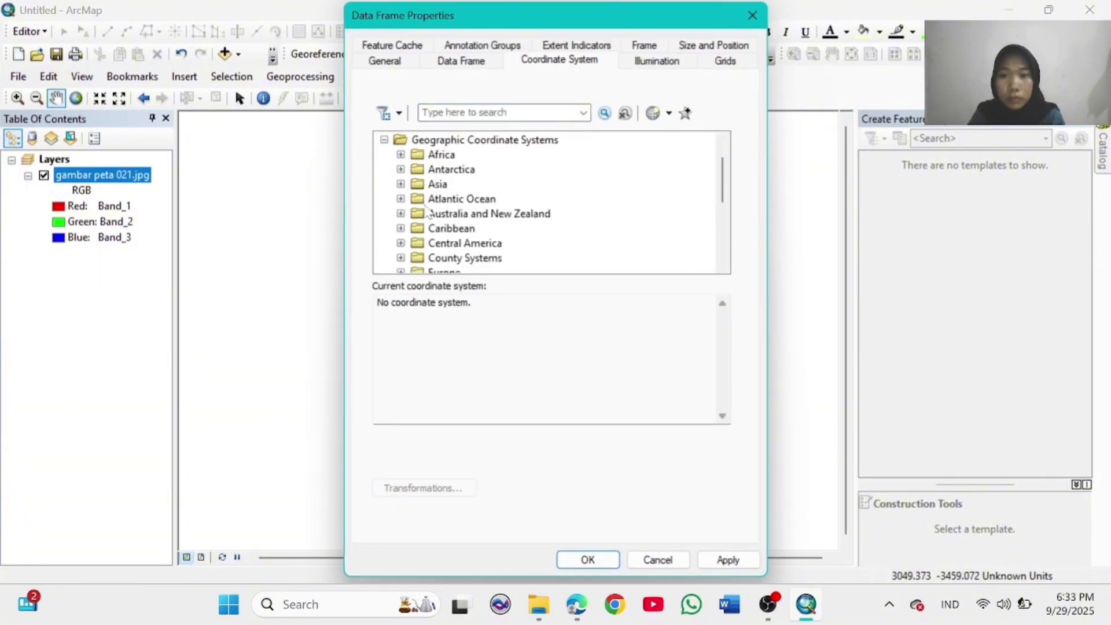
scroll(426, 211, down, 5)
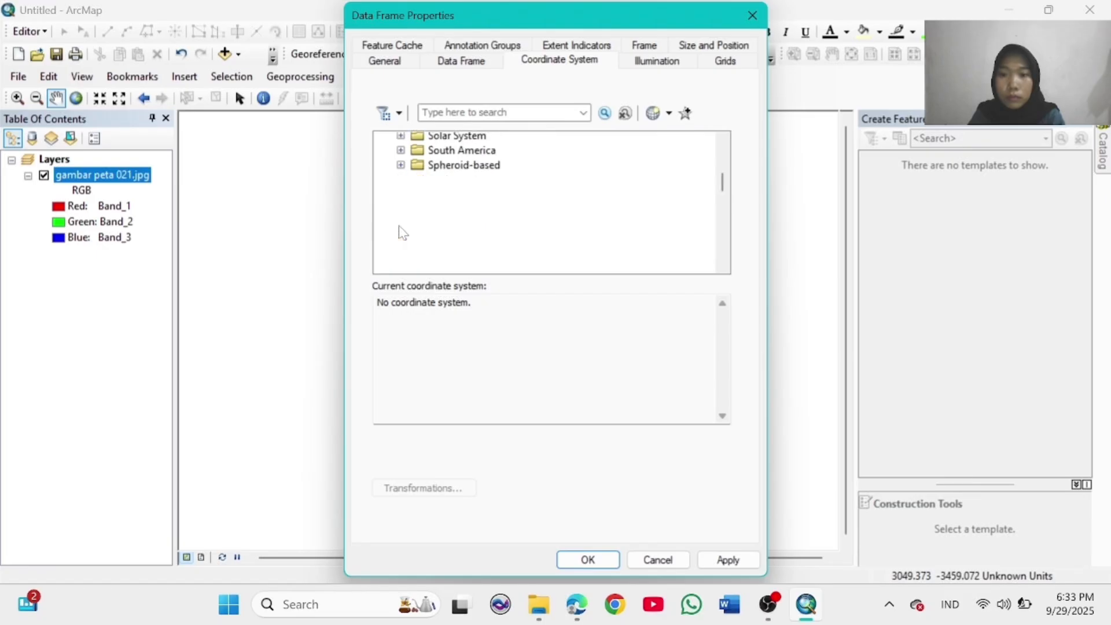
scroll(440, 235, down, 10)
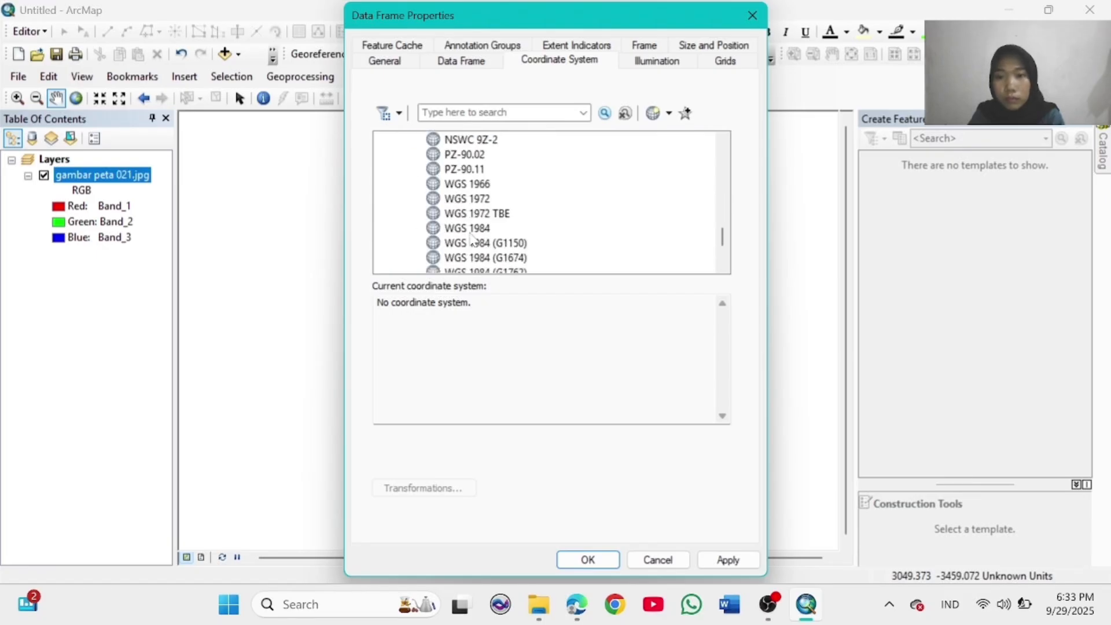
scroll(476, 217, down, 2)
click(484, 143)
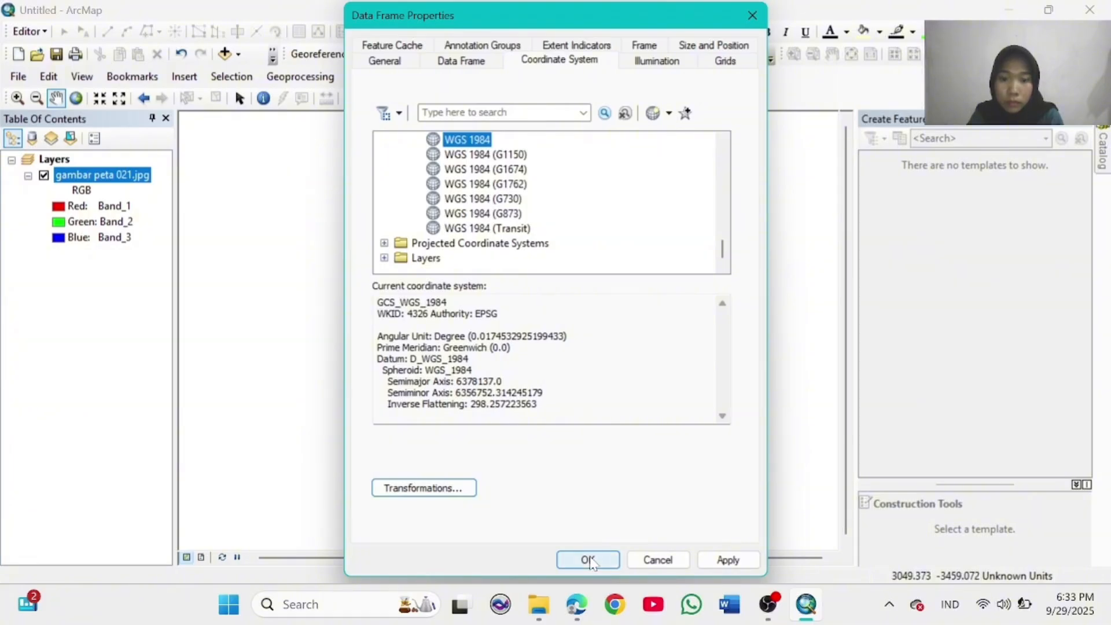
click(589, 560)
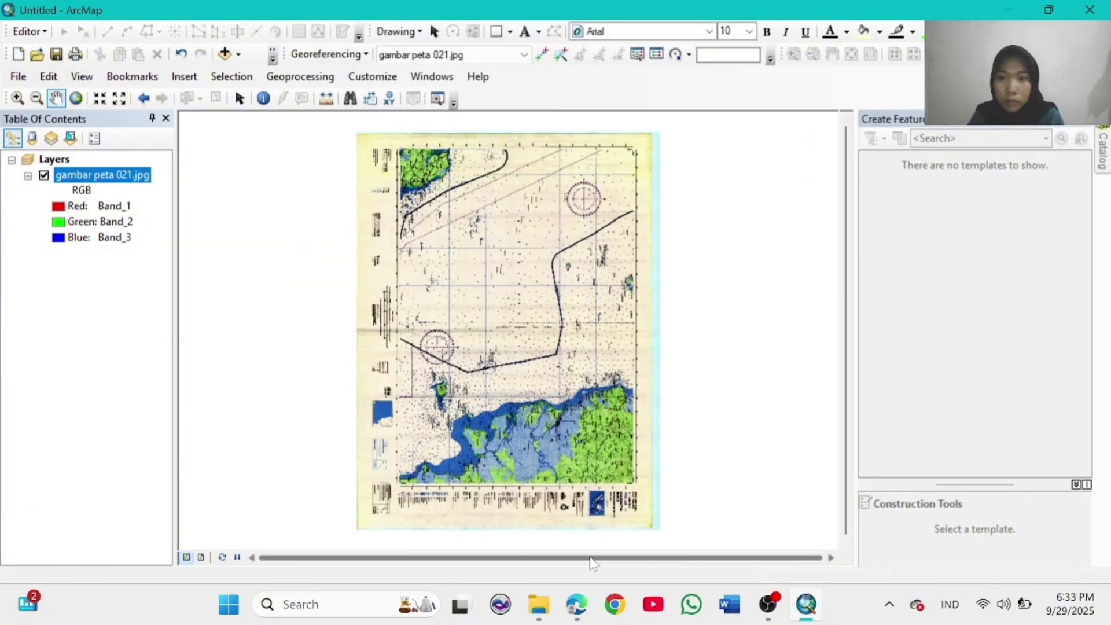
Step: Zoom to the map's upper-left grid corner and place a georeferencing control point there
click(17, 99)
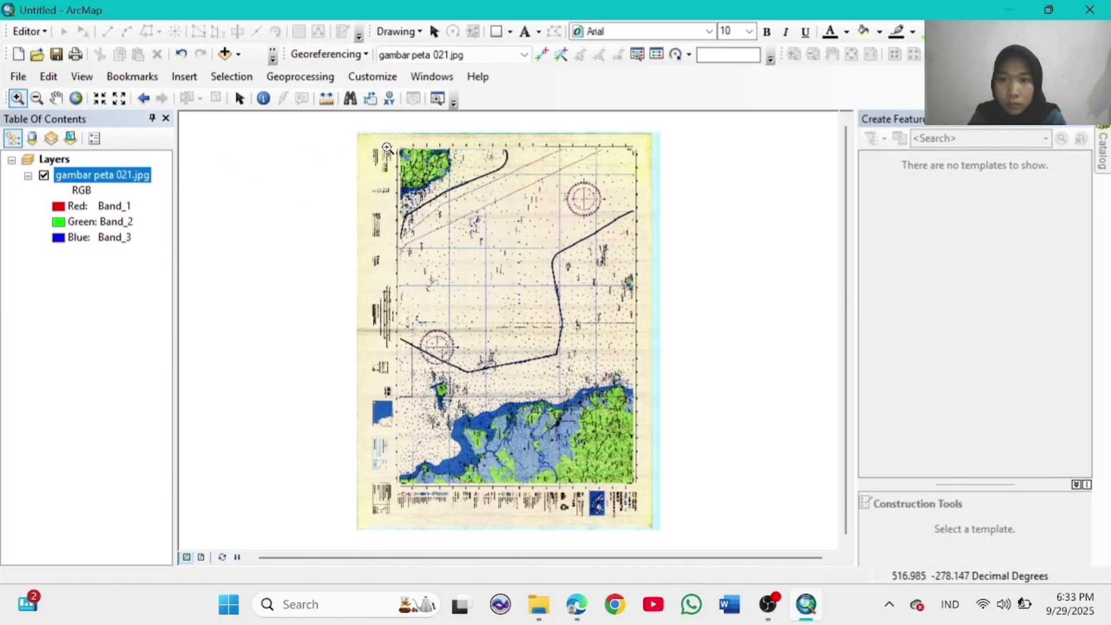
drag(388, 144, 413, 164)
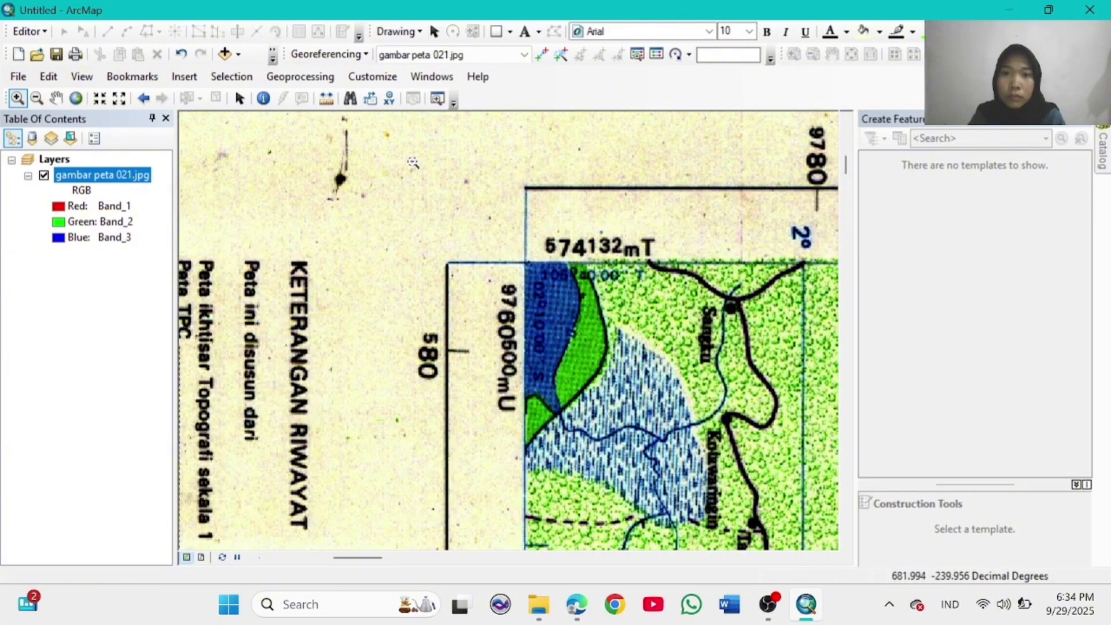
click(542, 54)
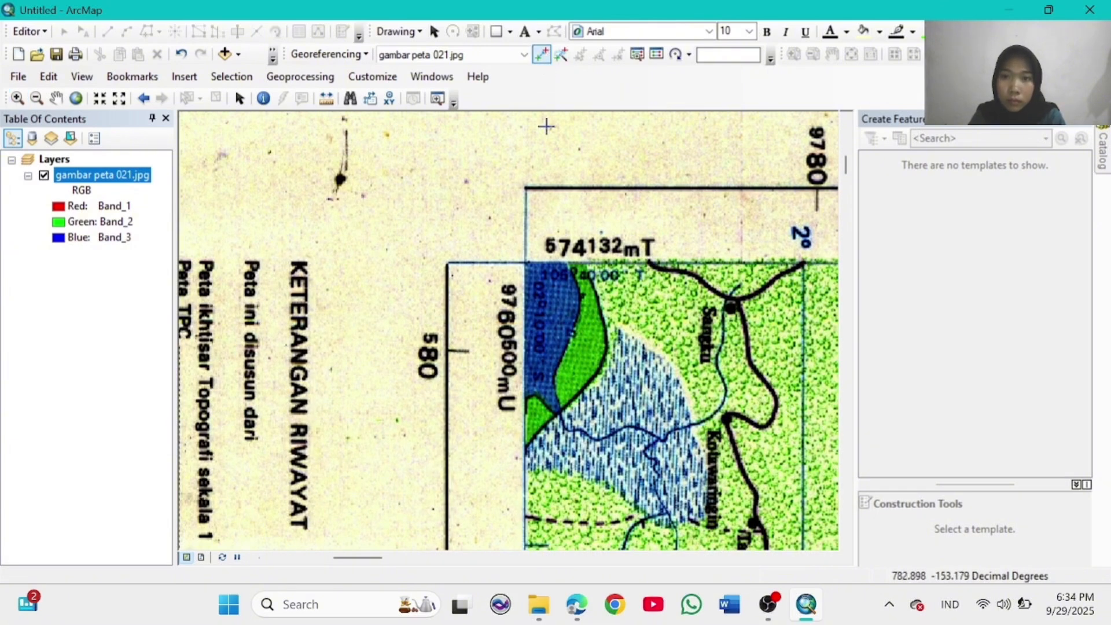
click(525, 263)
right_click(526, 263)
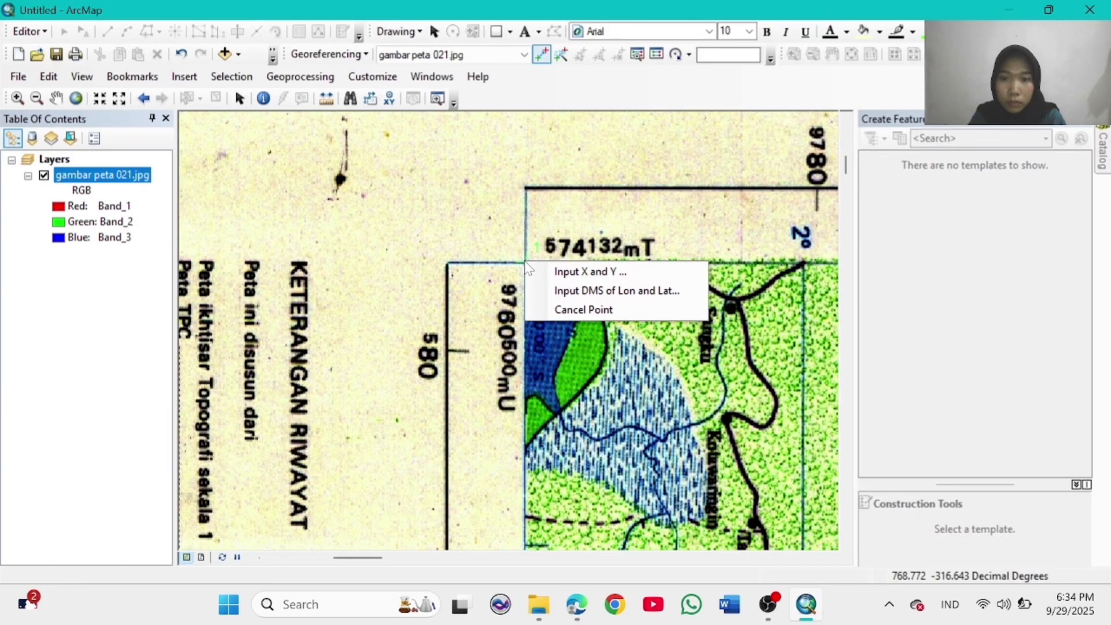
click(561, 289)
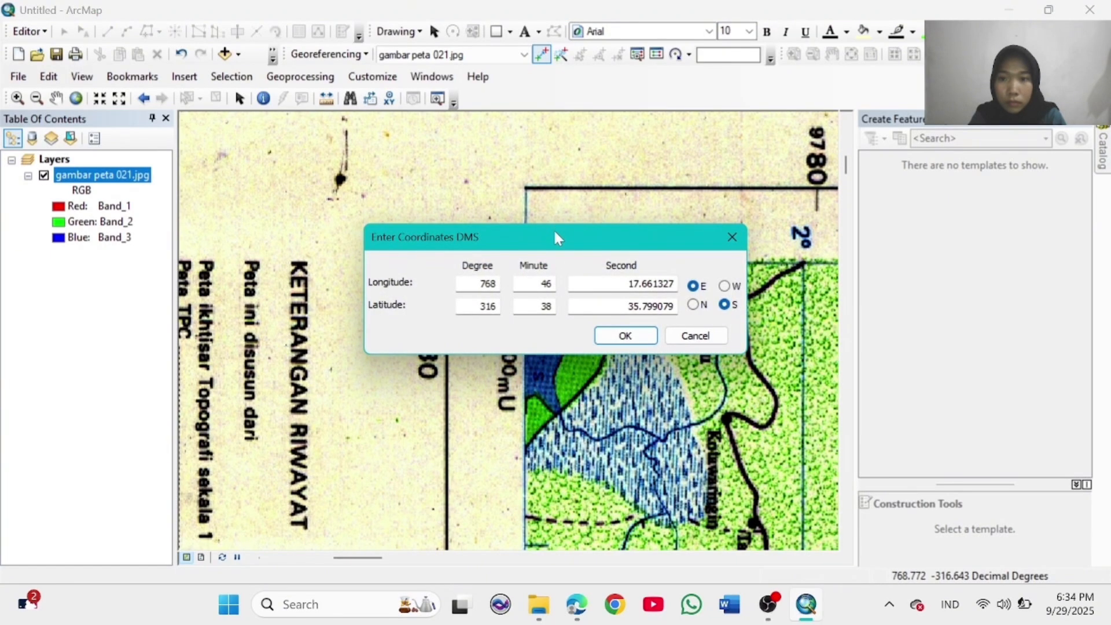
drag(553, 228, 435, 130)
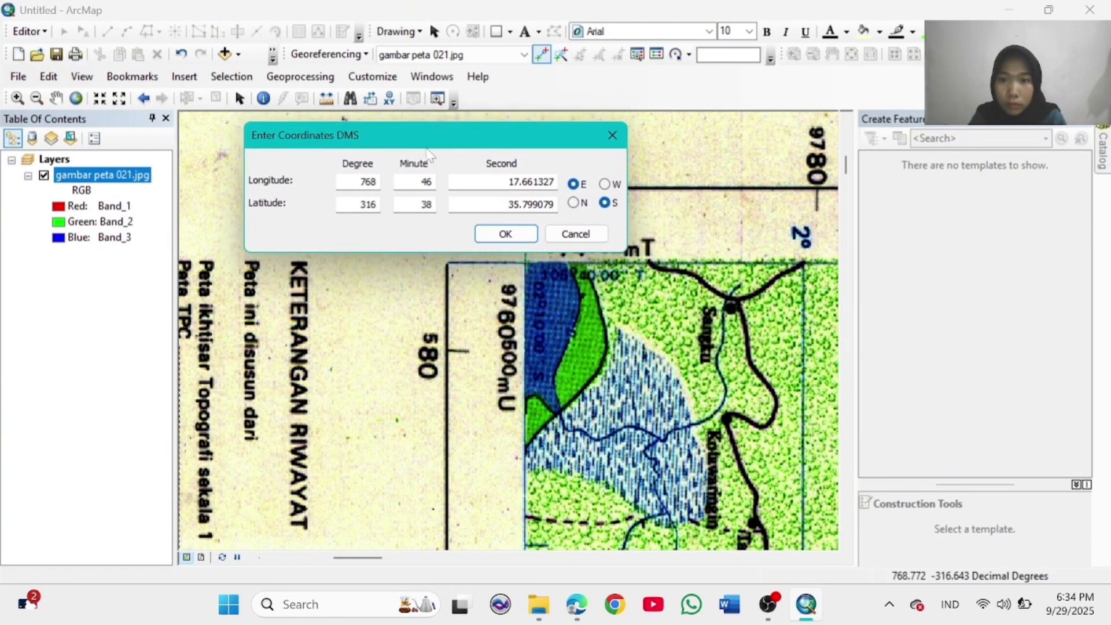
Step: Enter the control point's longitude as 105° 40' 00"
click(376, 182)
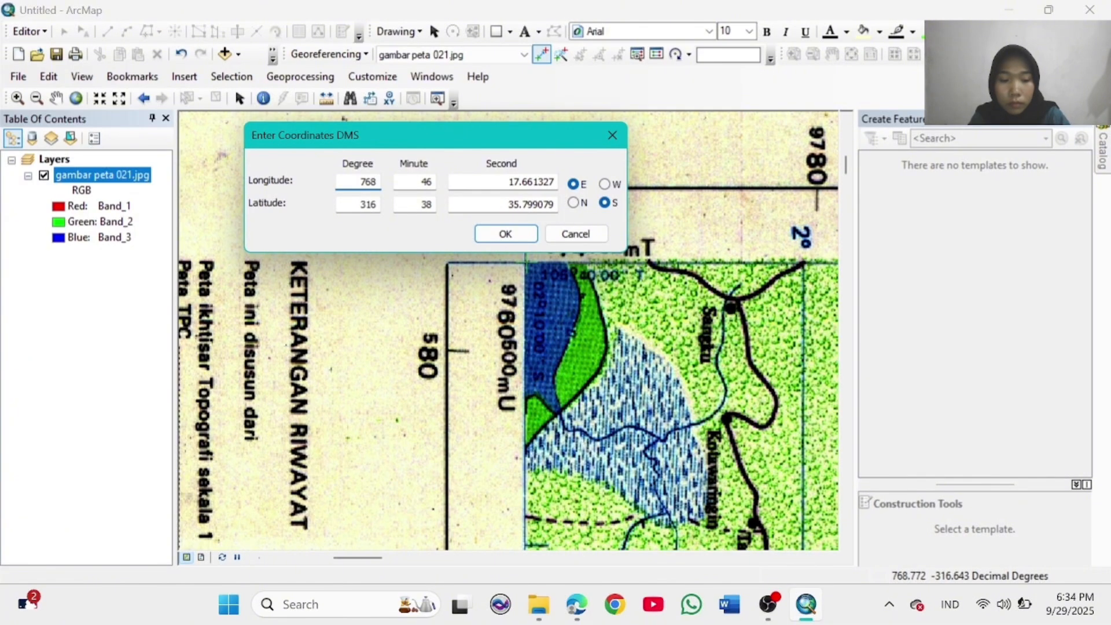
key(BackSpace)
key(BackSpace)
key(BackSpace)
text(1)
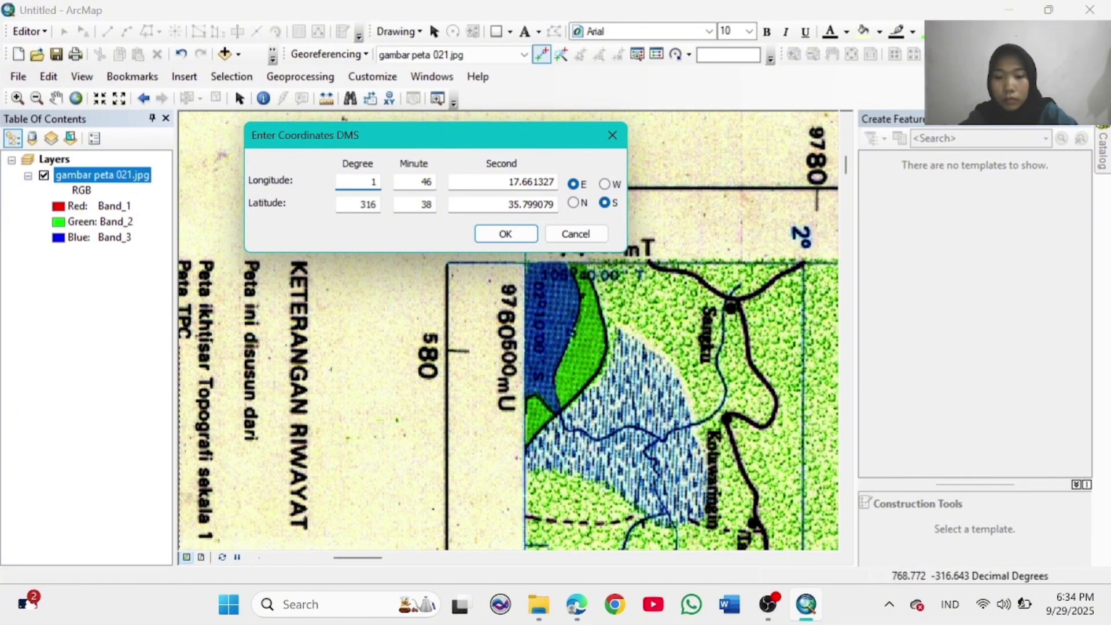
text(05)
click(427, 182)
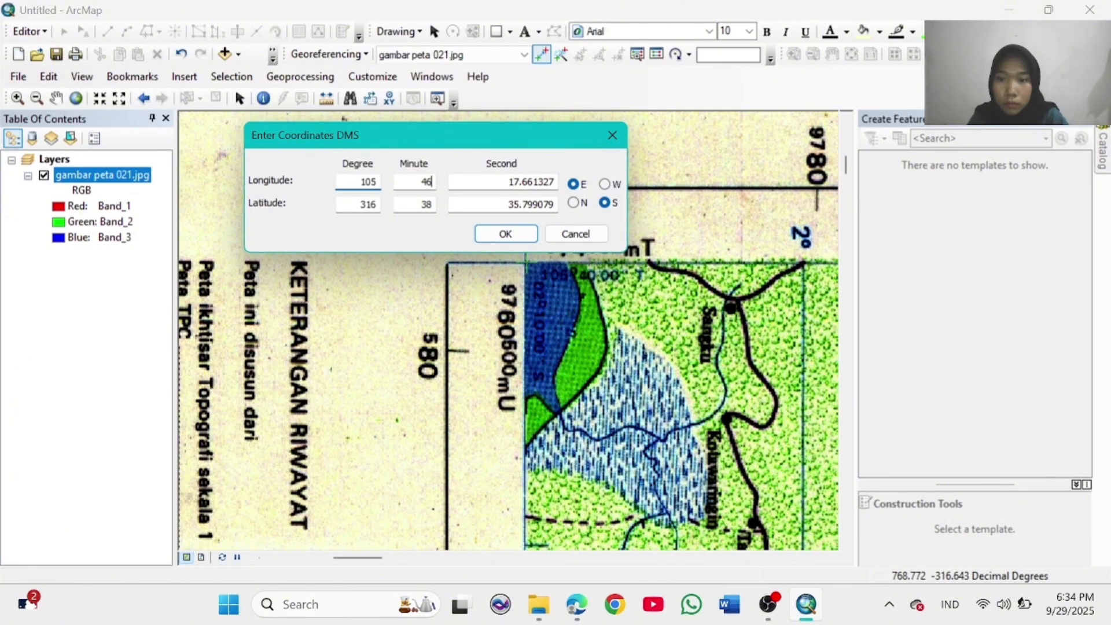
key(BackSpace)
key(BackSpace)
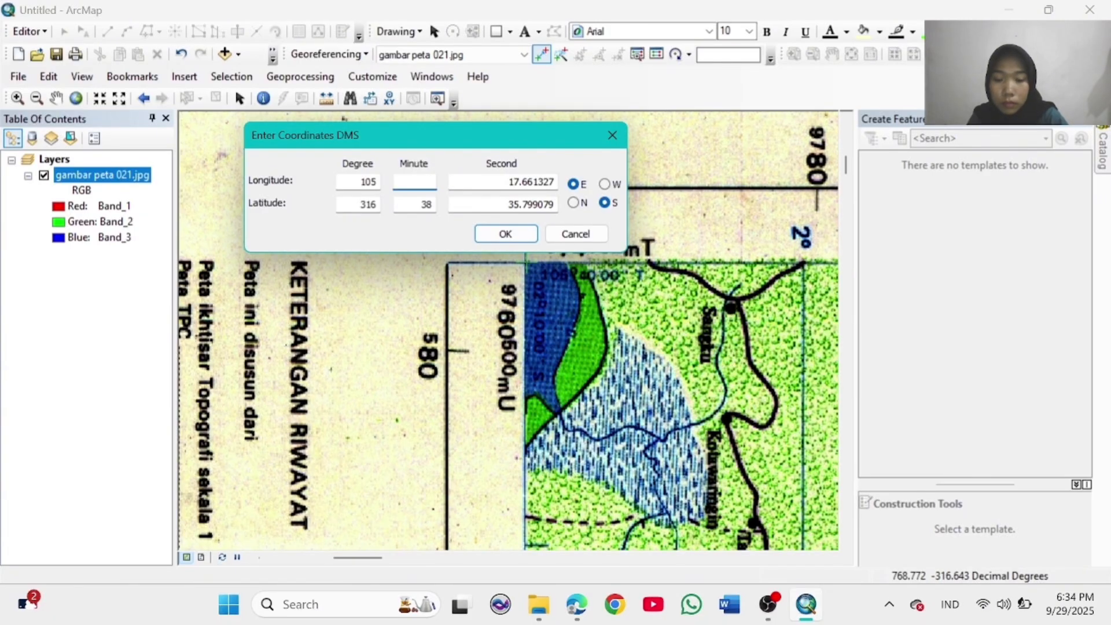
text(40)
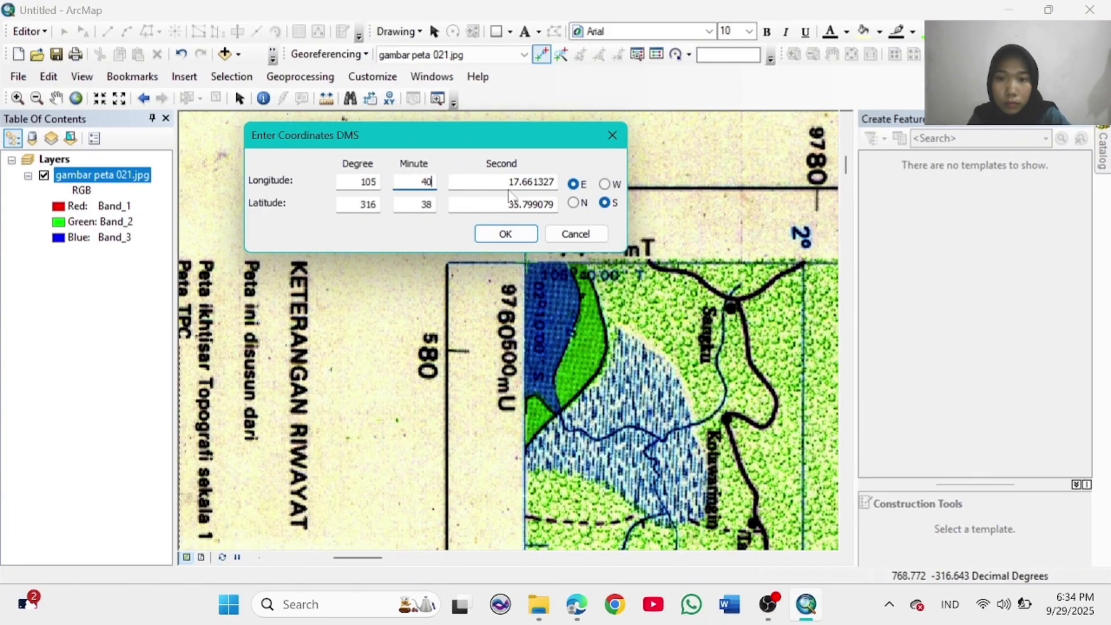
drag(508, 182, 564, 184)
key(BackSpace)
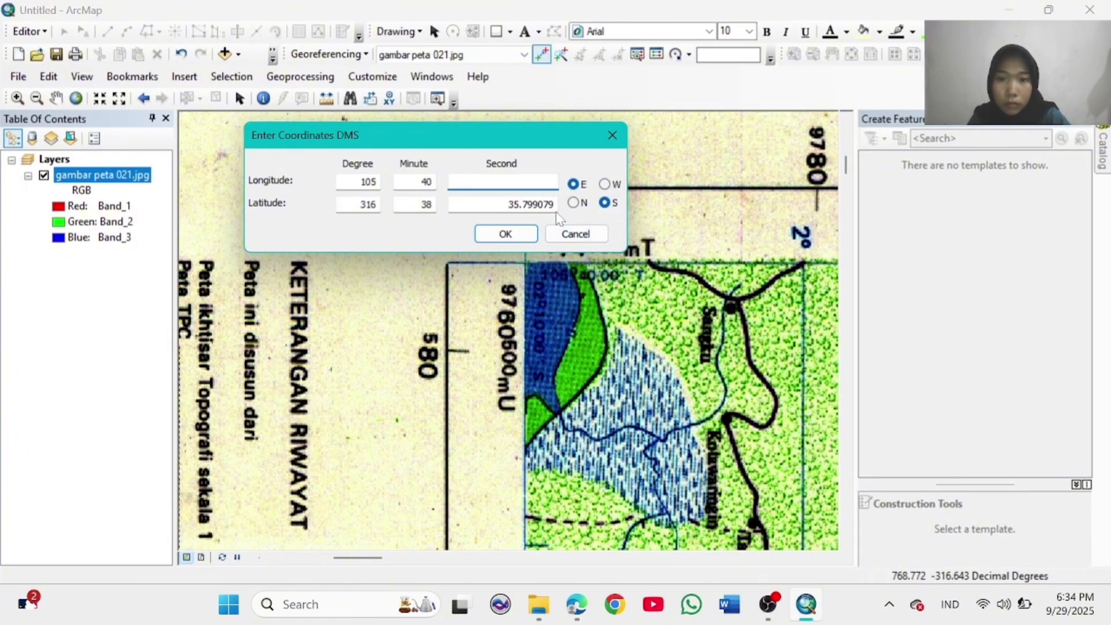
text(00)
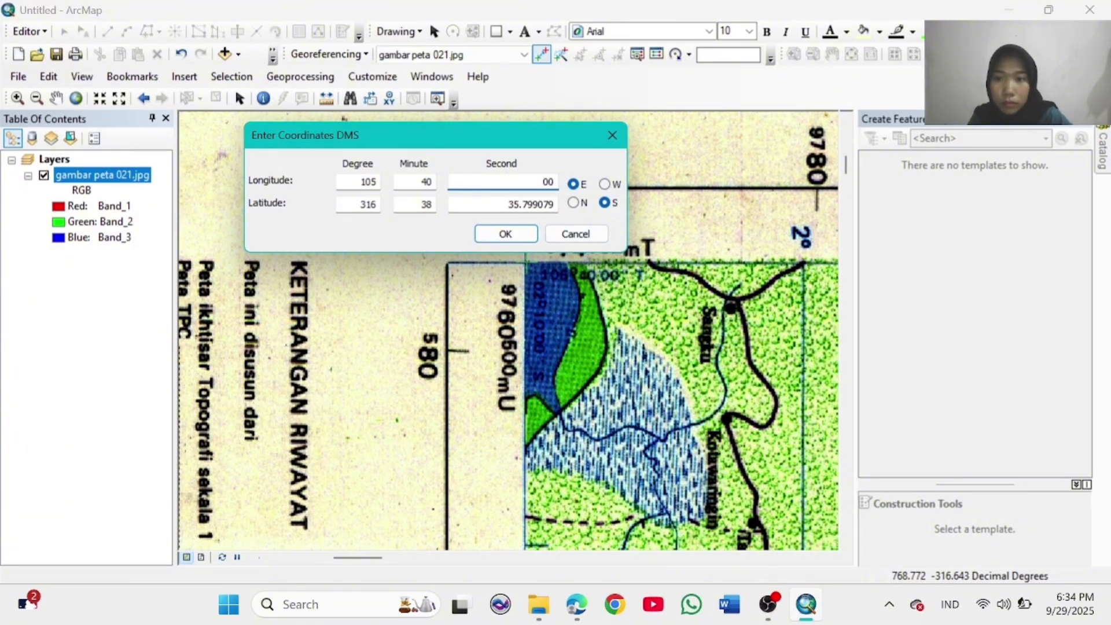
Step: Enter latitude 02° 10' 00" and confirm the control point
double_click(368, 204)
key(BackSpace)
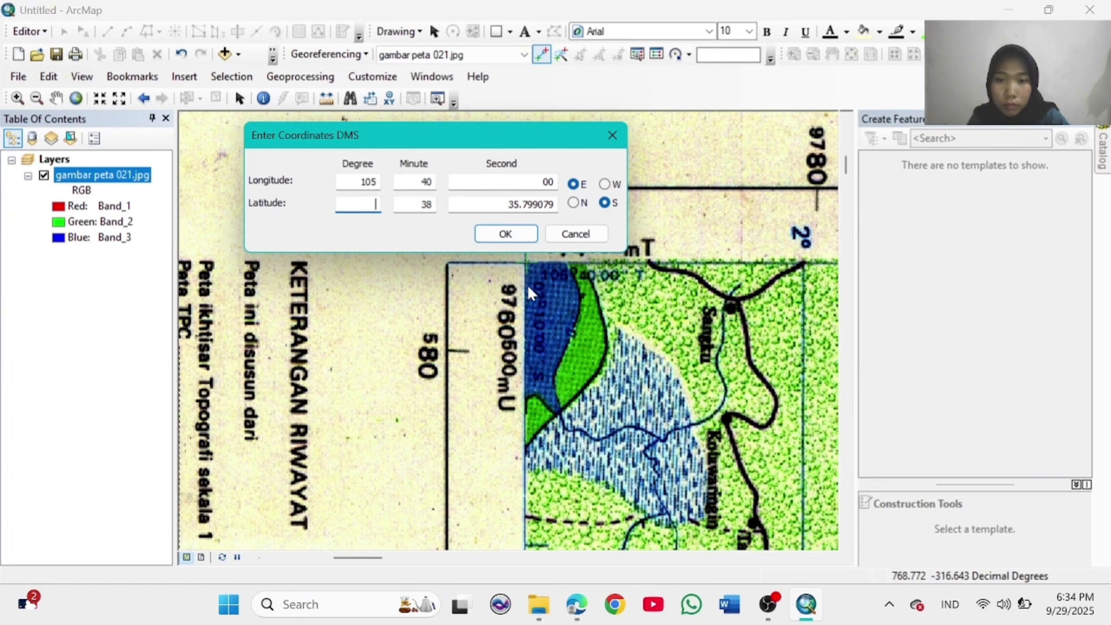
text(02)
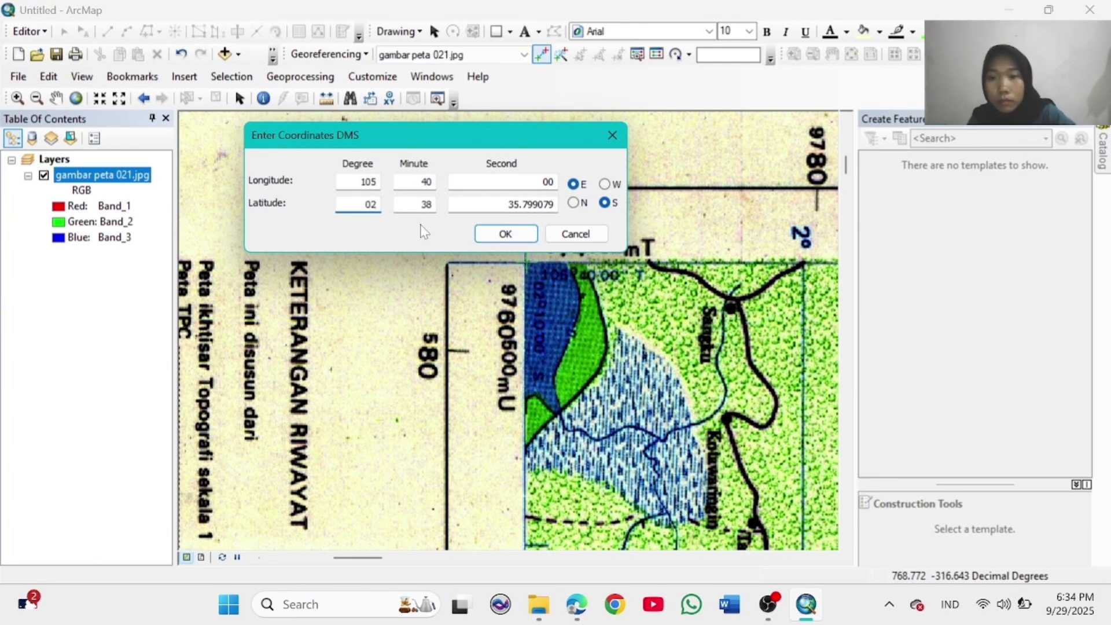
click(431, 205)
key(BackSpace)
key(BackSpace)
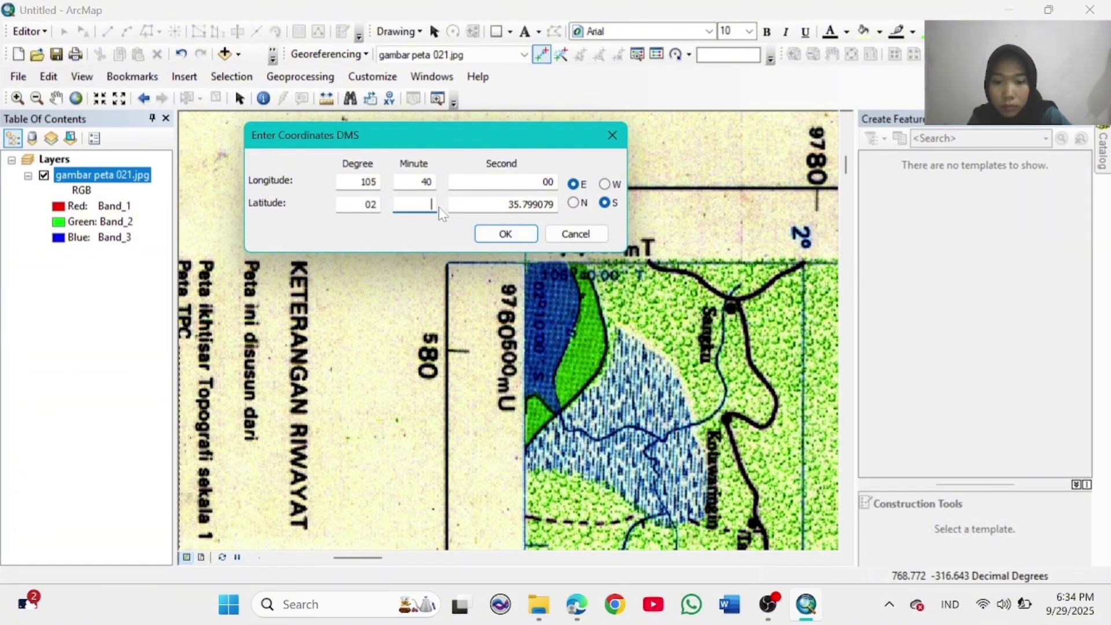
text(10)
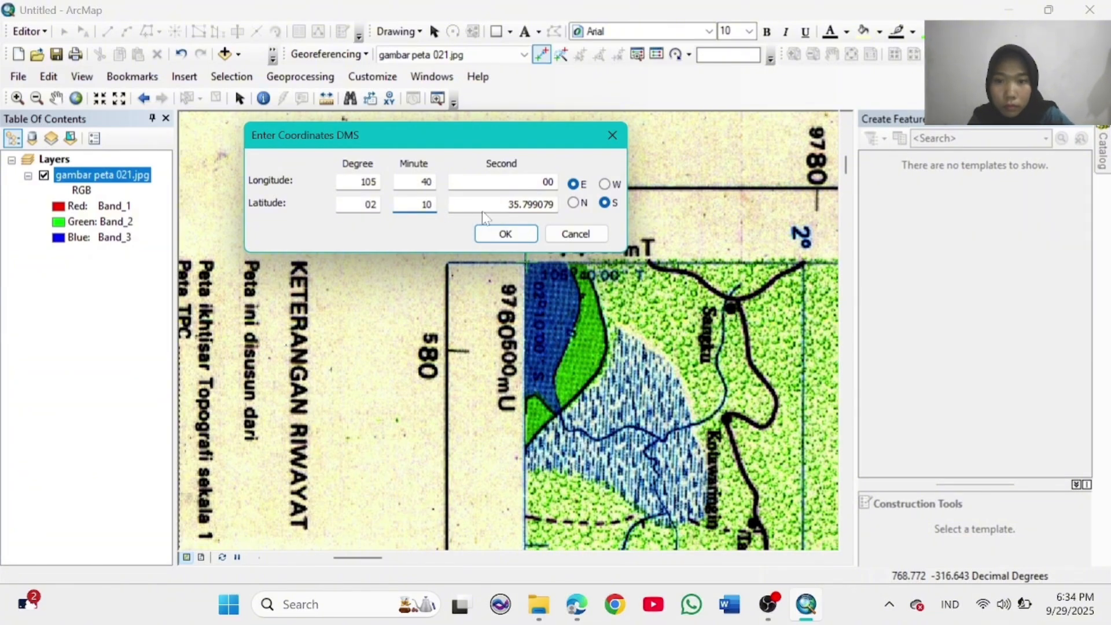
key(Tab)
text(00)
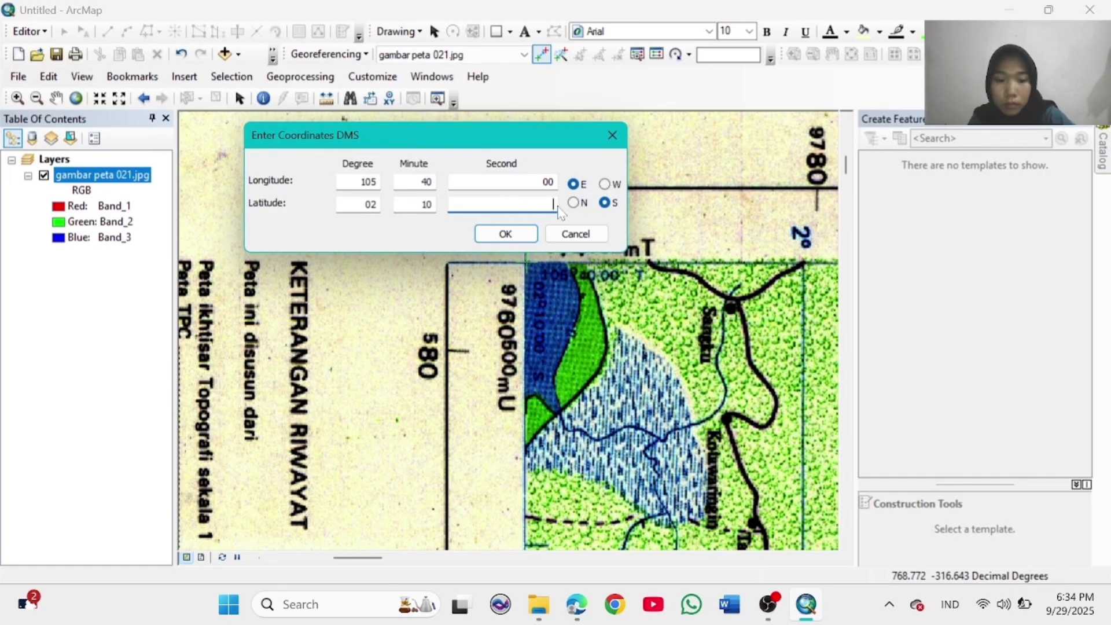
click(505, 232)
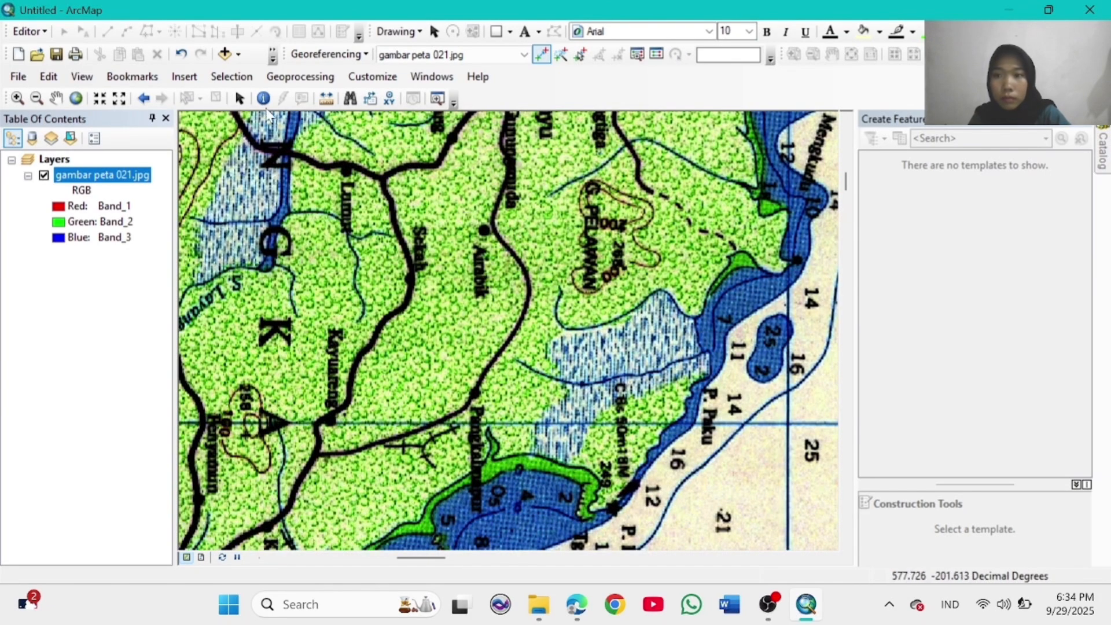
Step: Zoom to the lower-left frame corner and place a second control point there
click(76, 98)
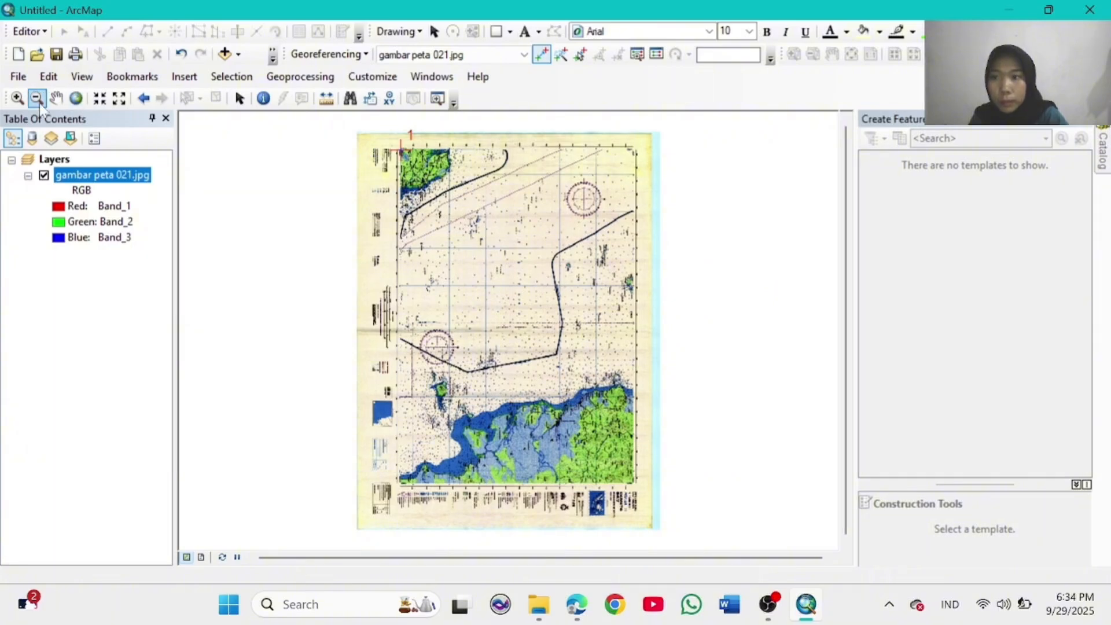
click(17, 97)
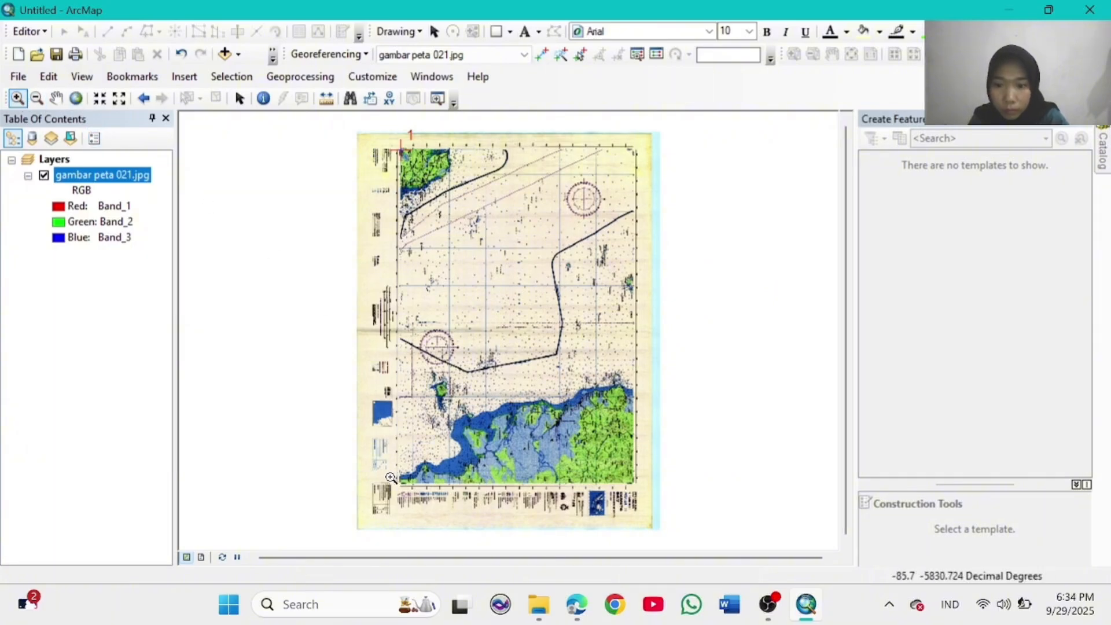
drag(385, 472, 417, 500)
click(542, 55)
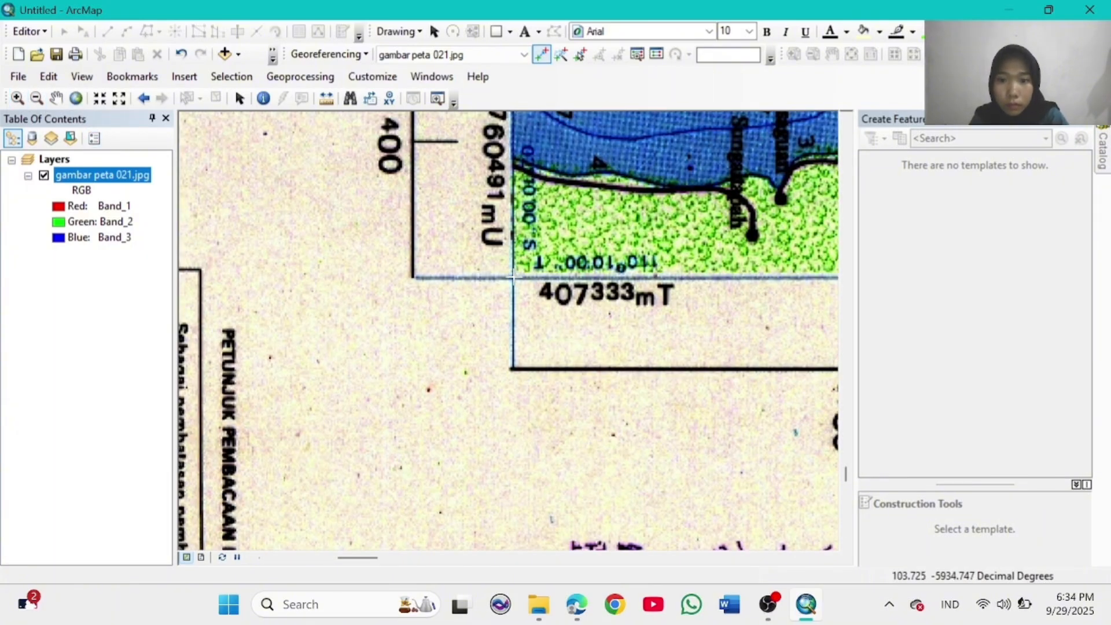
click(512, 278)
right_click(512, 279)
click(565, 315)
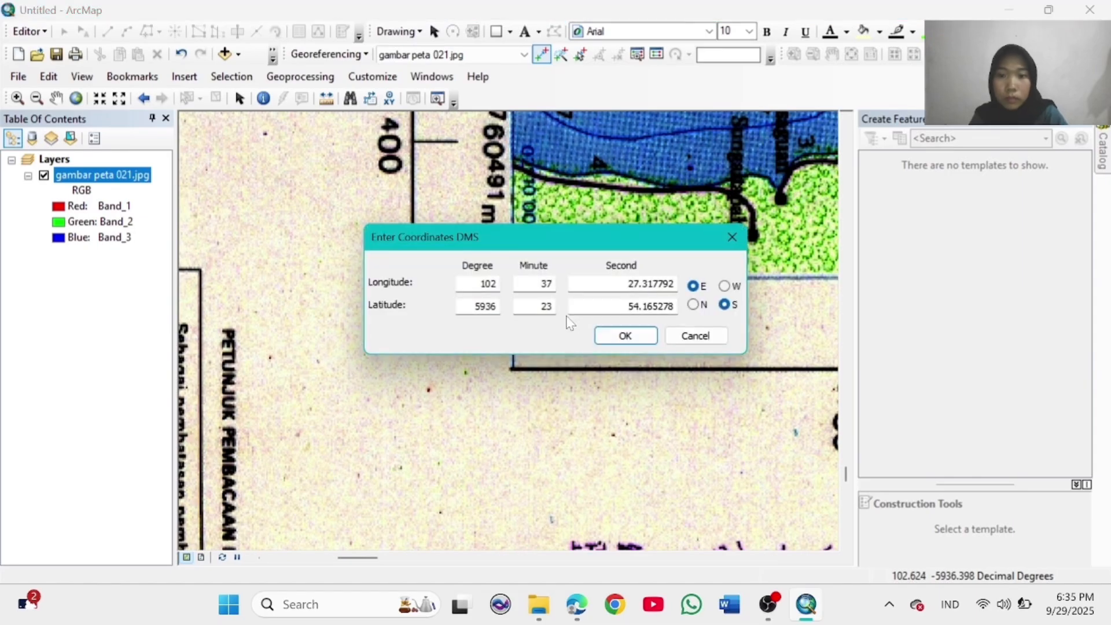
drag(550, 234, 533, 338)
Step: Give the second point longitude 110° 10' 00" and latitude 02° 10' 00"
double_click(477, 388)
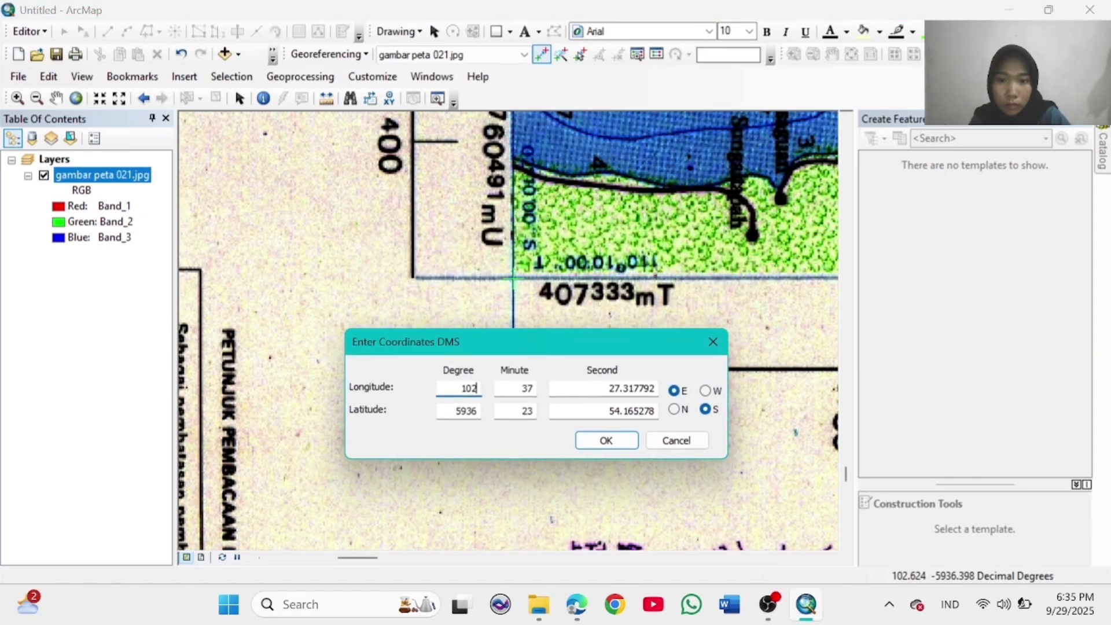
text(110)
key(Tab)
key(Delete)
key(Delete)
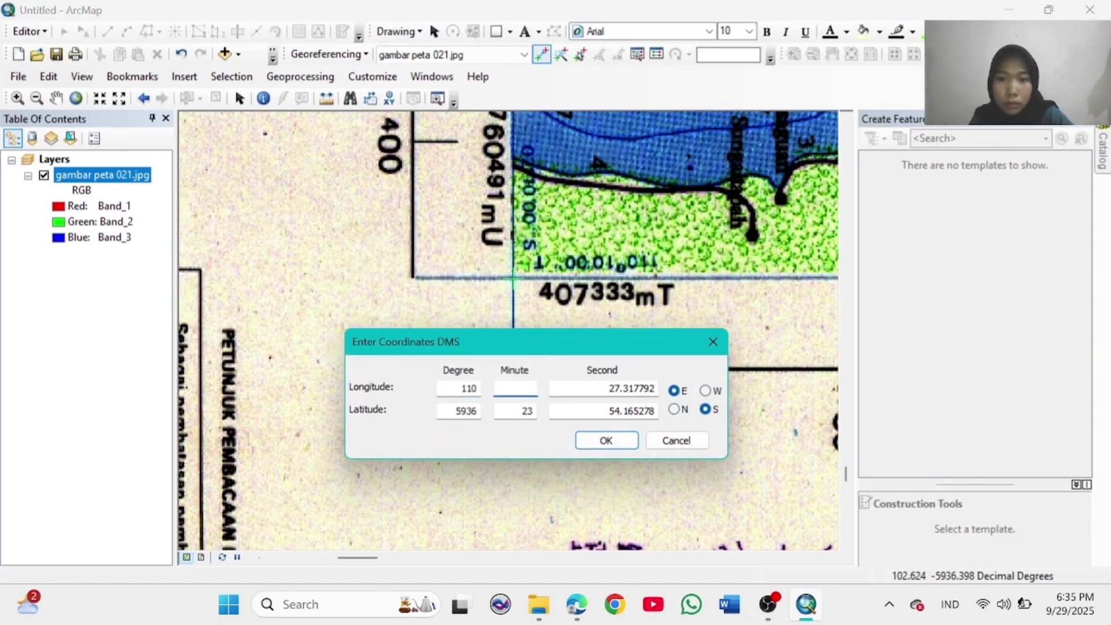
text(10)
key(Tab)
key(shift+End)
key(Delete)
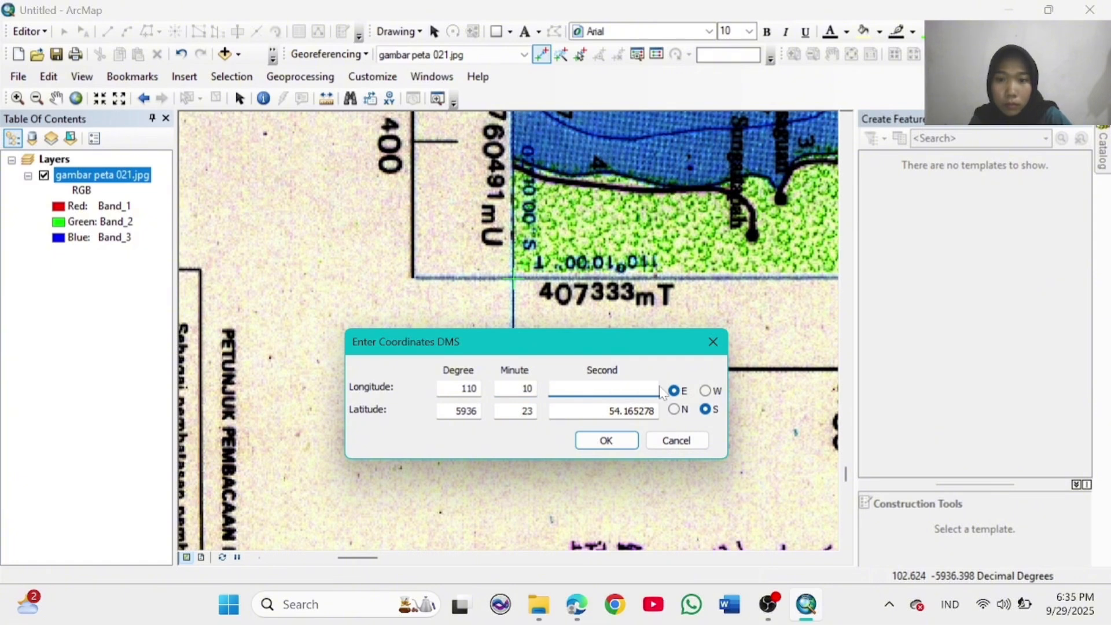
text(00)
key(Tab)
text(59)
key(BackSpace)
key(BackSpace)
text(02)
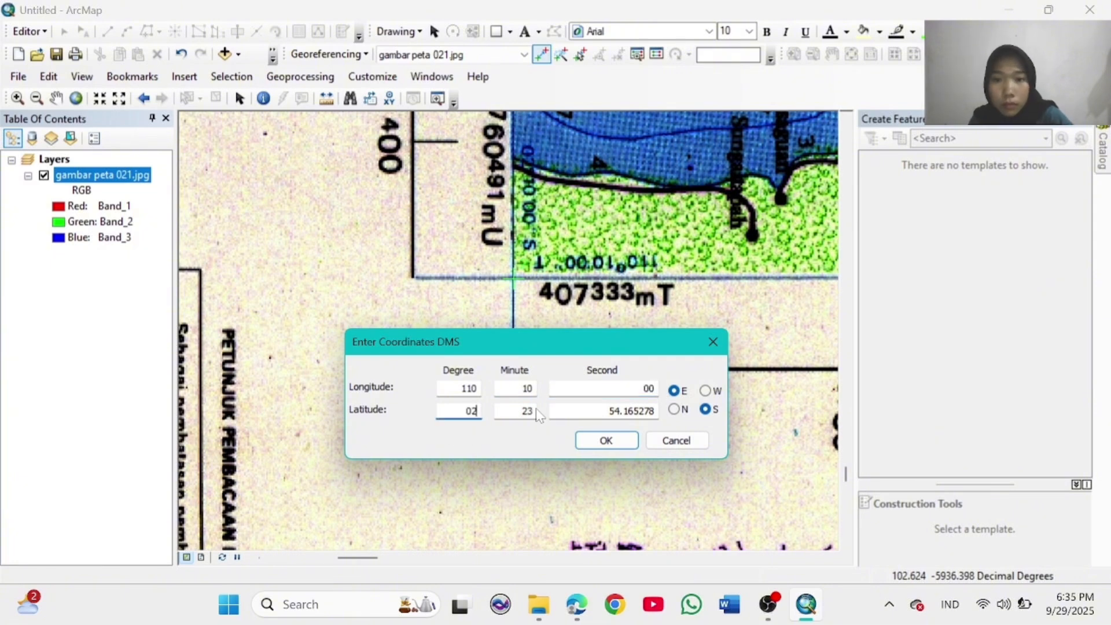
key(Tab)
text(10)
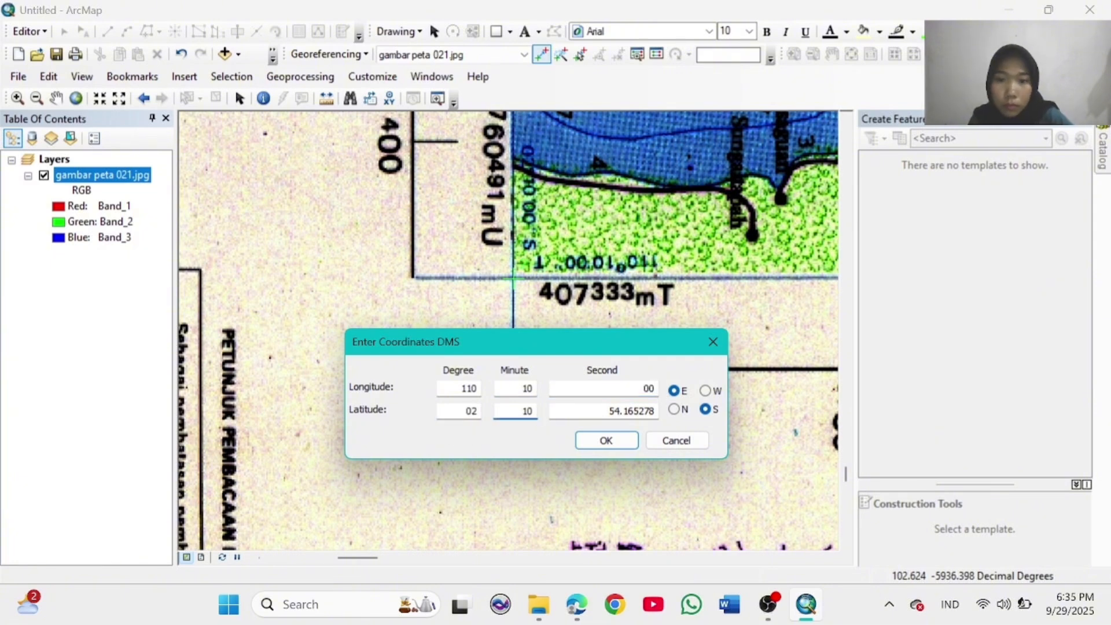
key(Tab)
text(00)
click(615, 438)
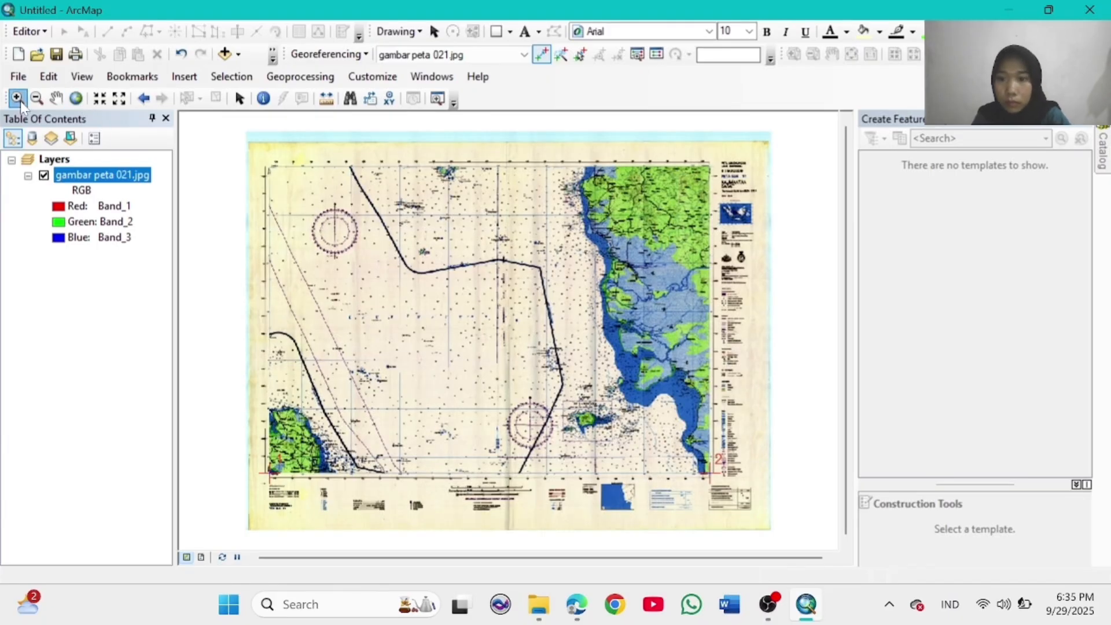
Step: Zoom to the top-right frame corner and place a third control point
click(18, 98)
drag(690, 152, 720, 180)
click(543, 55)
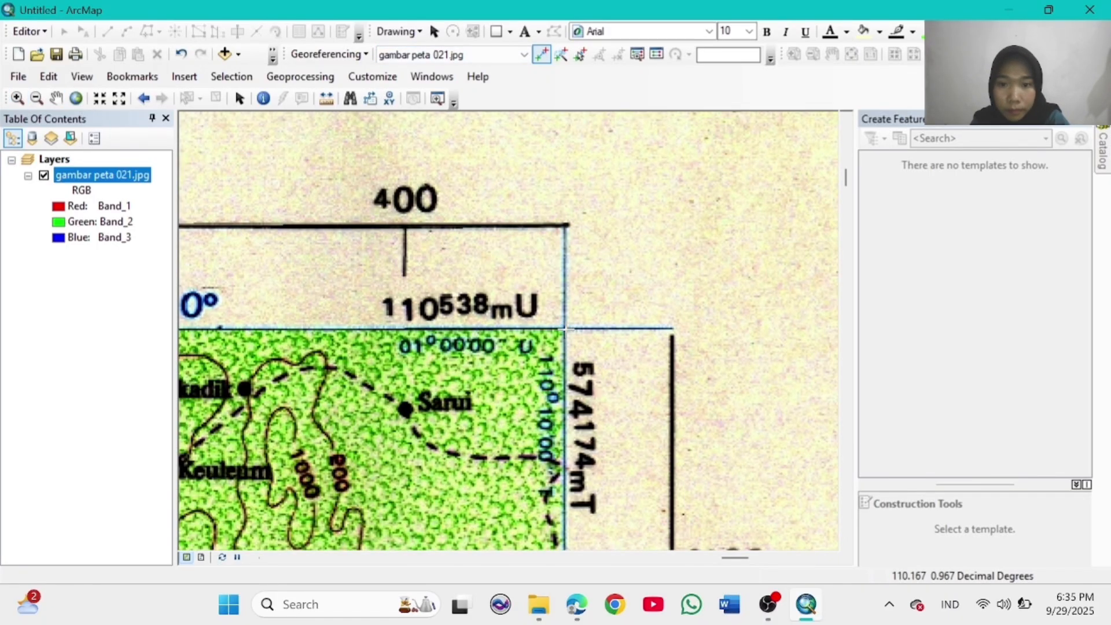
click(565, 328)
right_click(565, 328)
click(619, 360)
drag(570, 234, 624, 146)
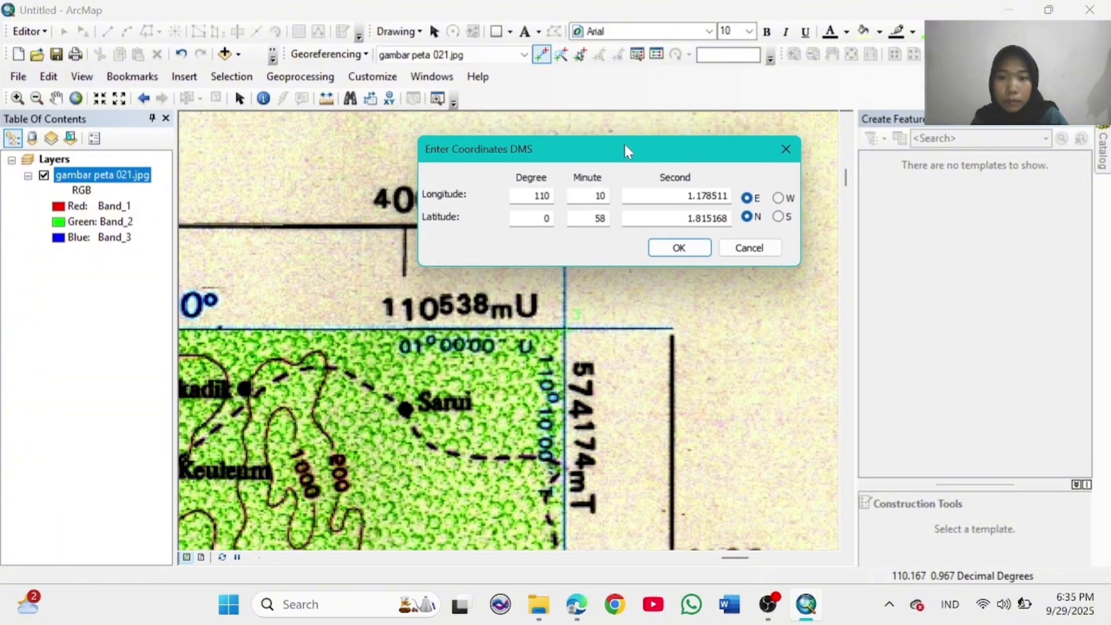
Step: Enter the third point's coordinates with latitude 01° 50' 00" and confirm
click(538, 195)
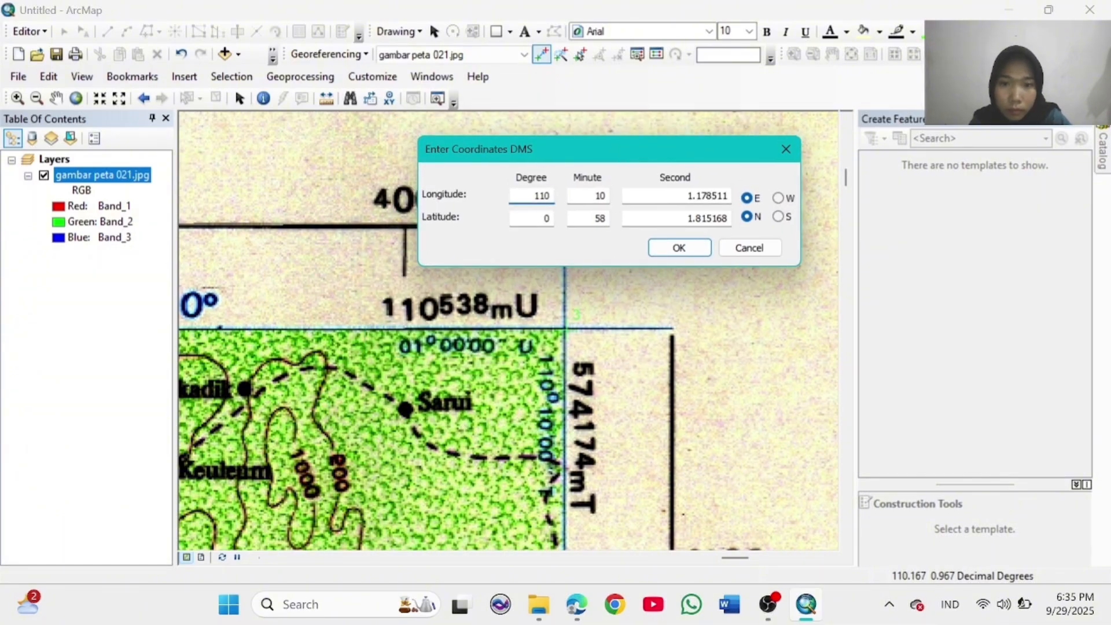
key(Tab)
key(Tab)
text(00)
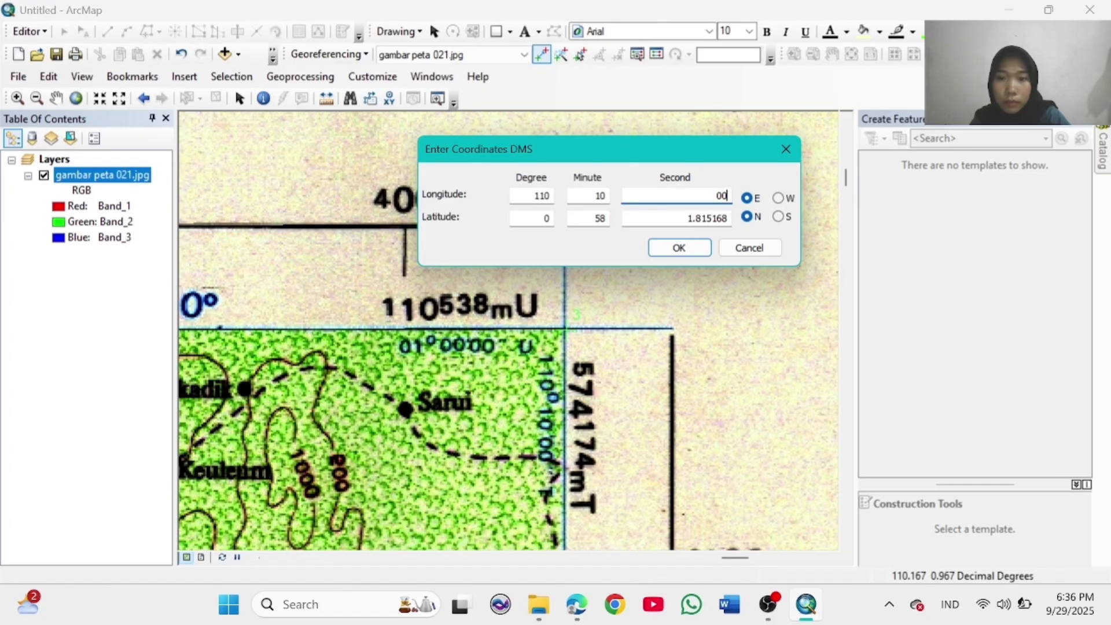
key(Tab)
text(01)
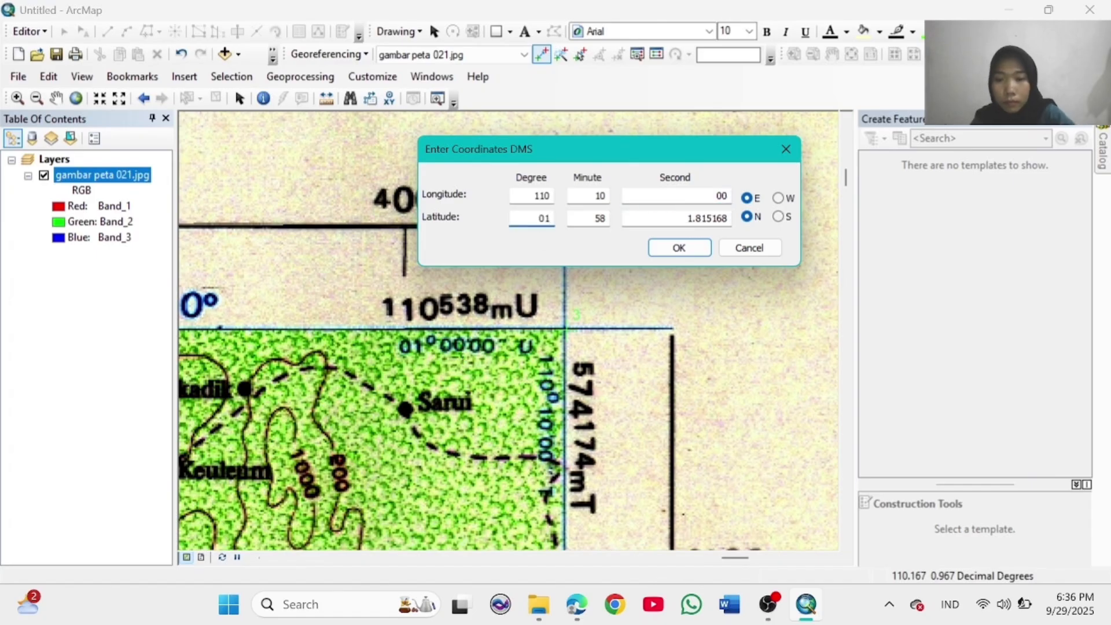
key(Tab)
text(50)
key(Tab)
text(00)
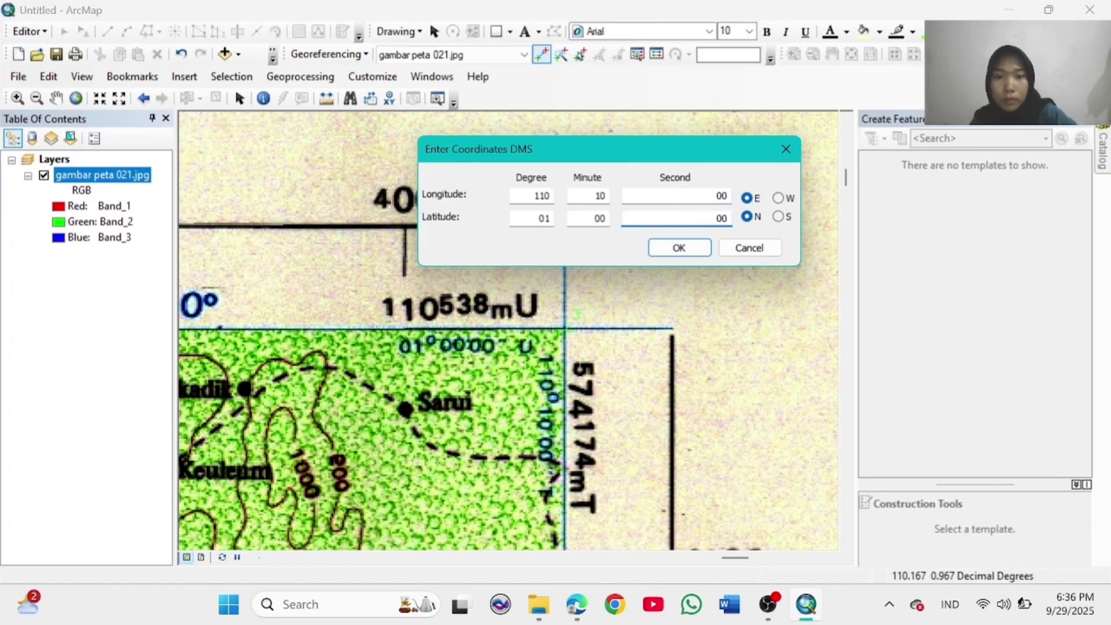
click(697, 245)
Step: Pin a fourth control point on the top-left frame corner at 105°40'E, 1°00'N, then view the full map
click(76, 97)
click(17, 98)
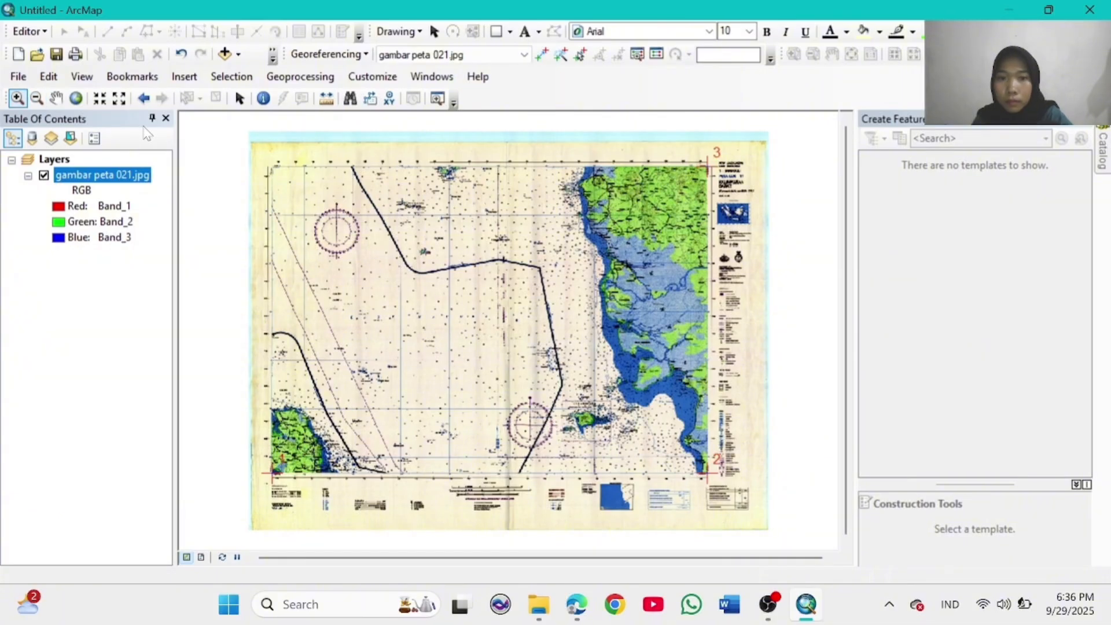
drag(258, 161, 287, 177)
click(542, 54)
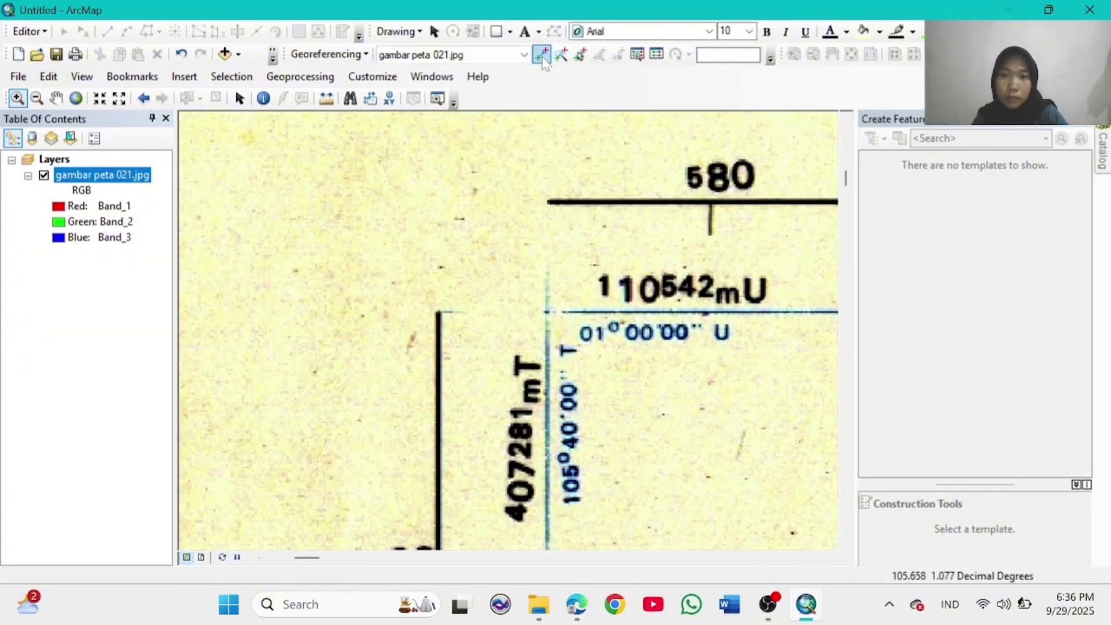
click(546, 312)
right_click(546, 312)
click(634, 340)
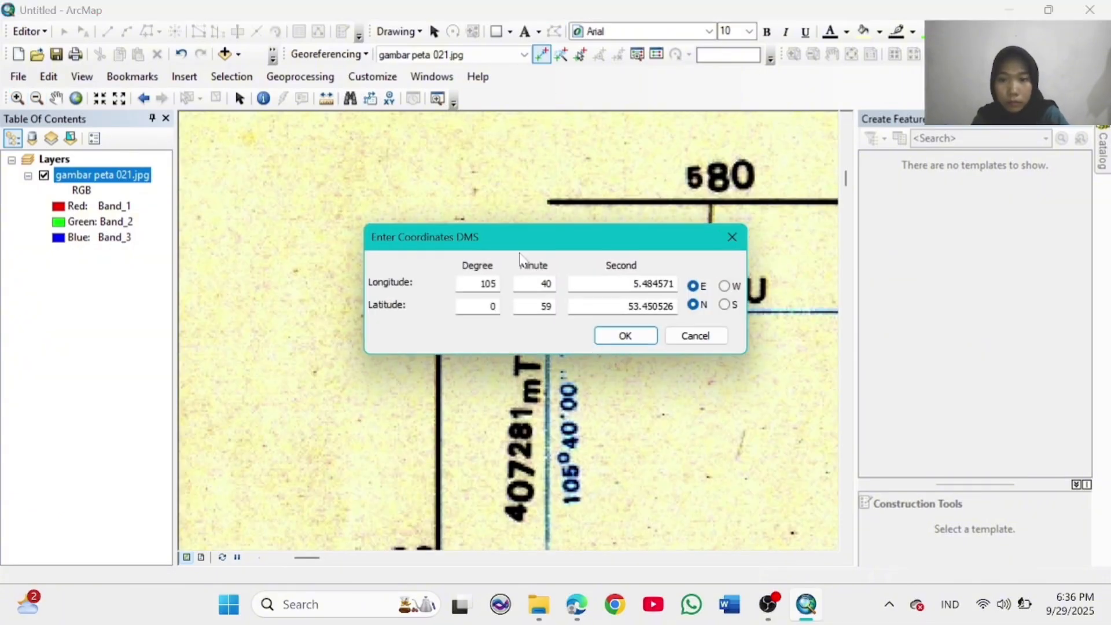
drag(393, 152, 411, 150)
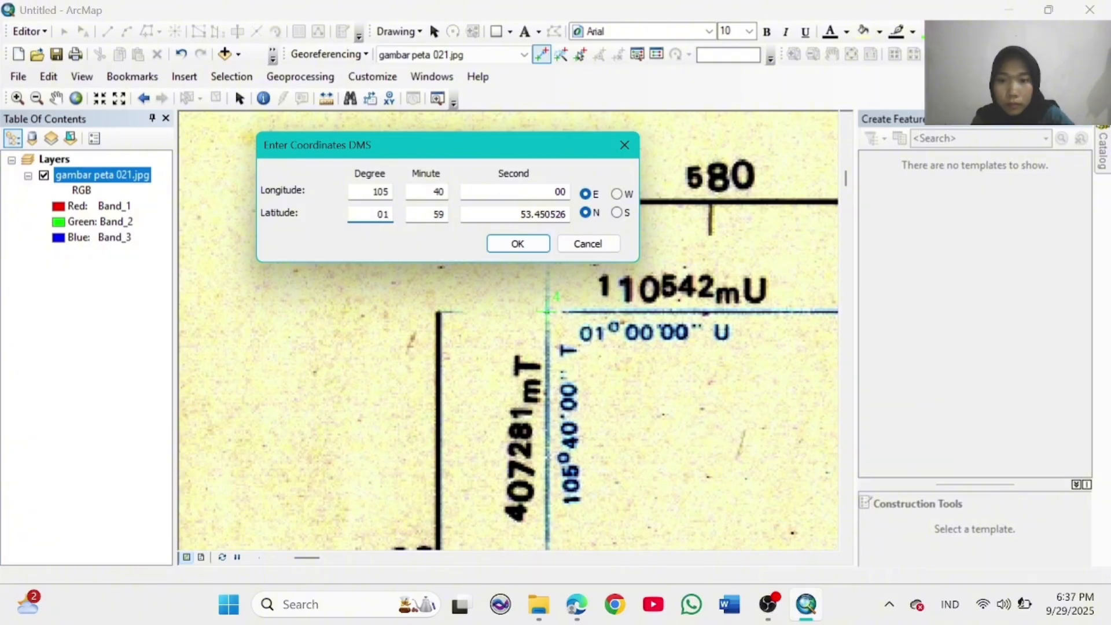
click(540, 245)
click(75, 98)
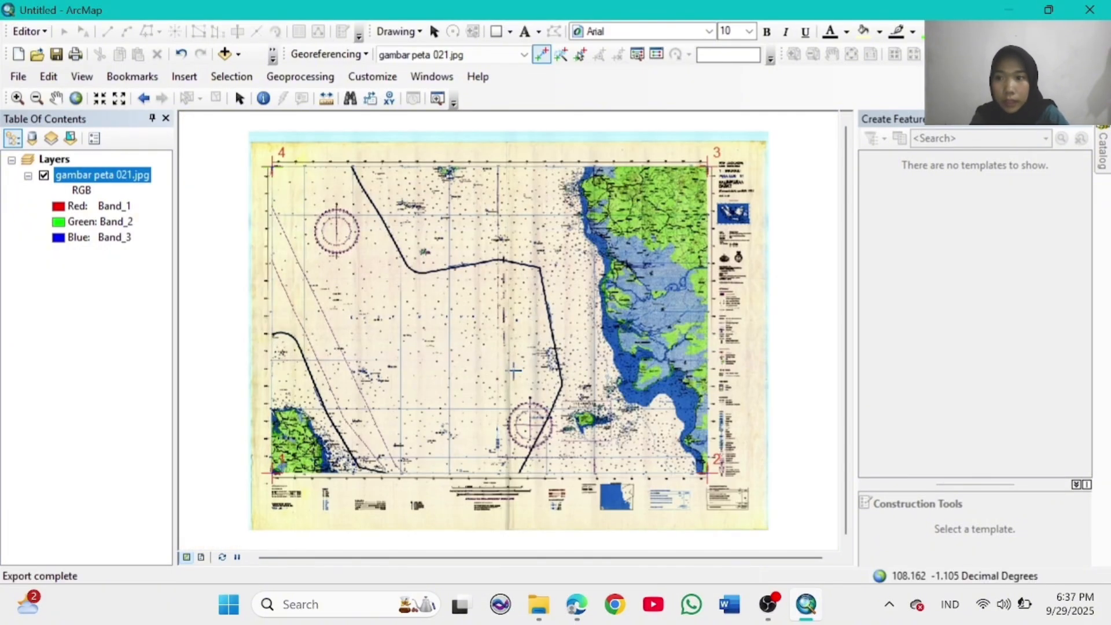
Step: Open the Catalog and delete the old DARATAN.shp and LAUTAN shapefiles from the Home folder
click(375, 75)
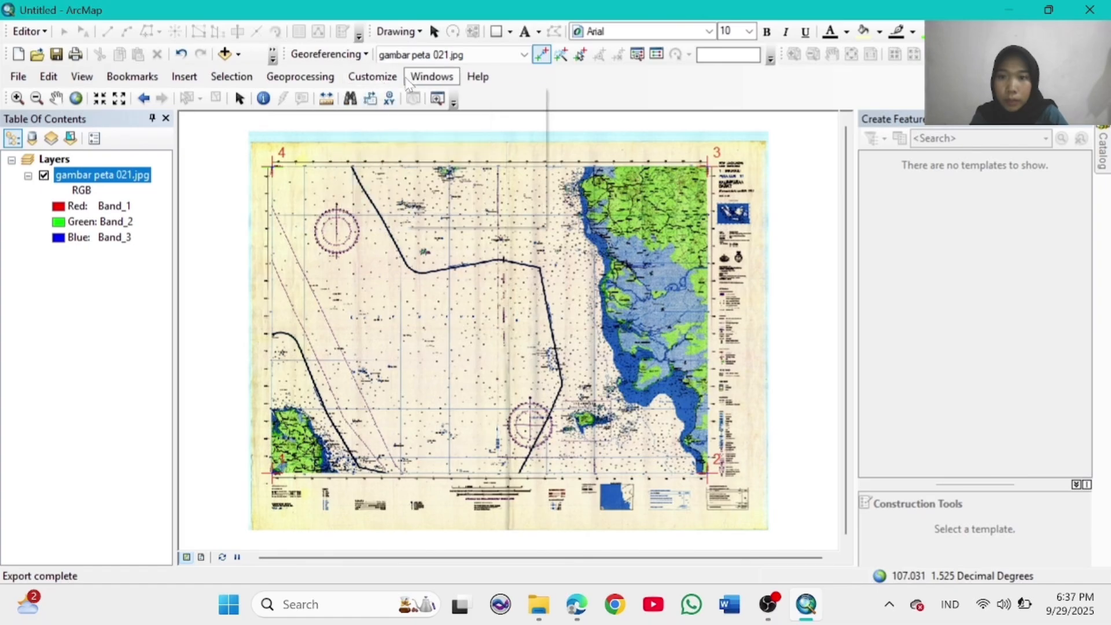
mouse_move(432, 77)
click(464, 178)
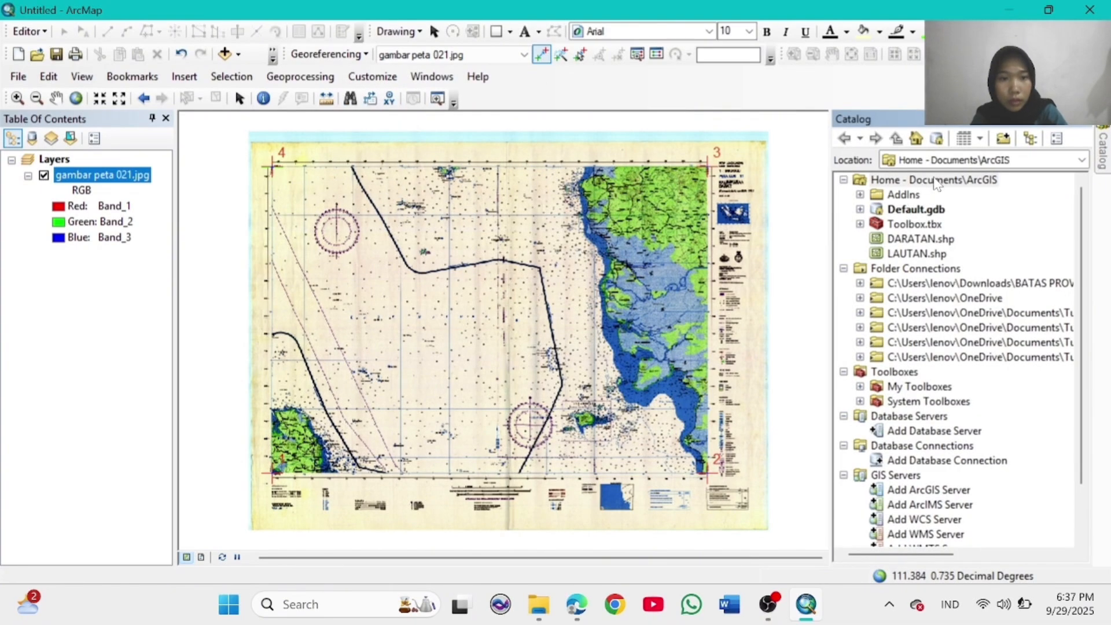
click(937, 180)
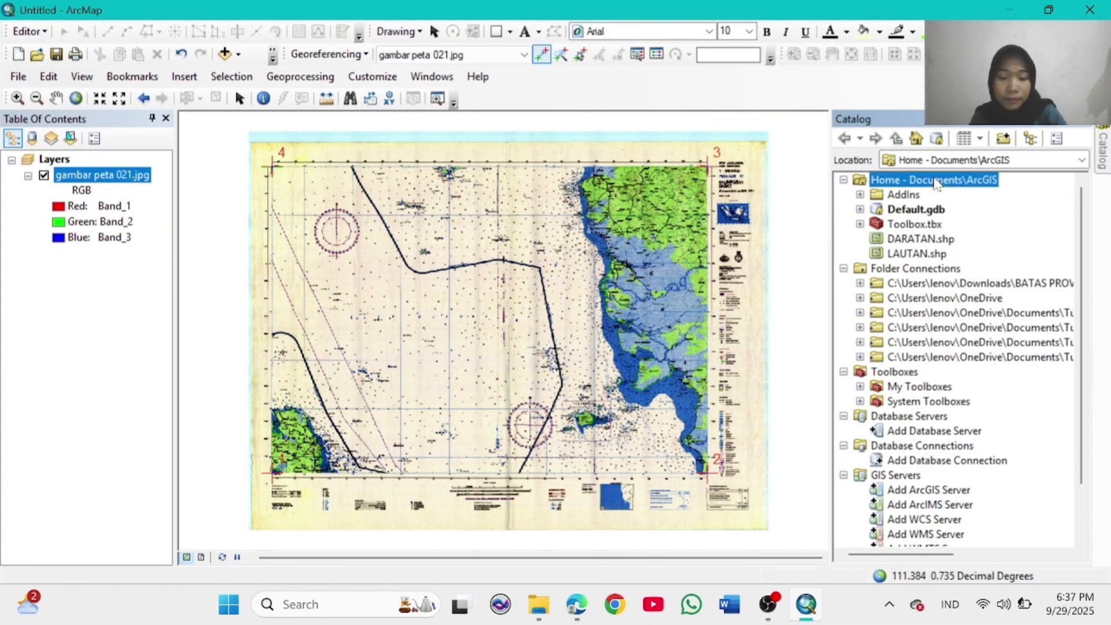
right_click(937, 183)
click(920, 184)
right_click(921, 240)
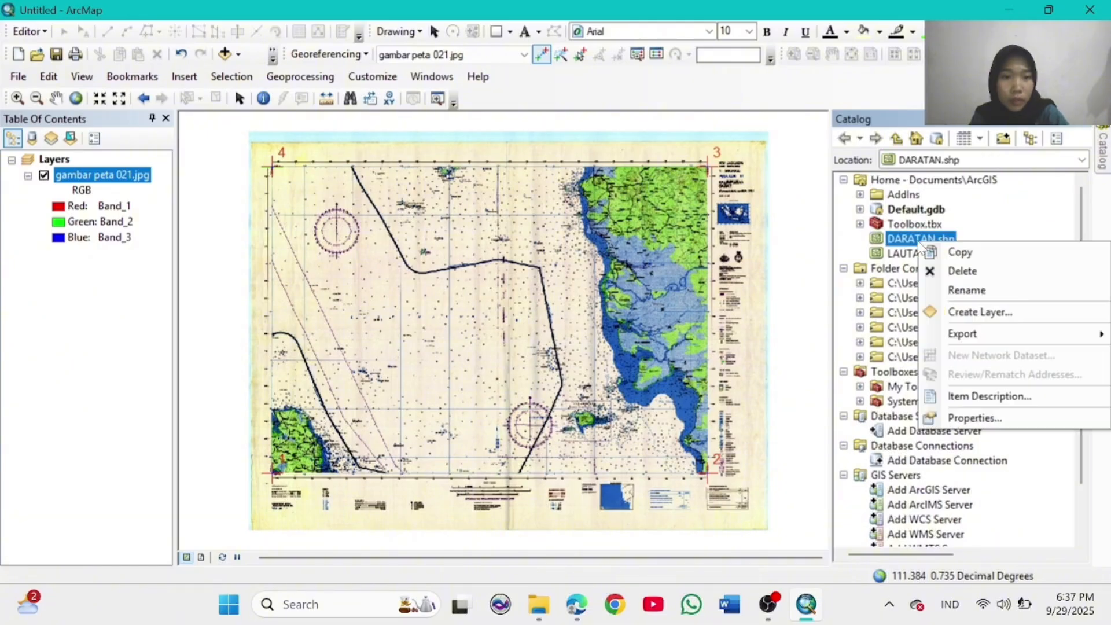
click(962, 270)
click(612, 341)
click(917, 238)
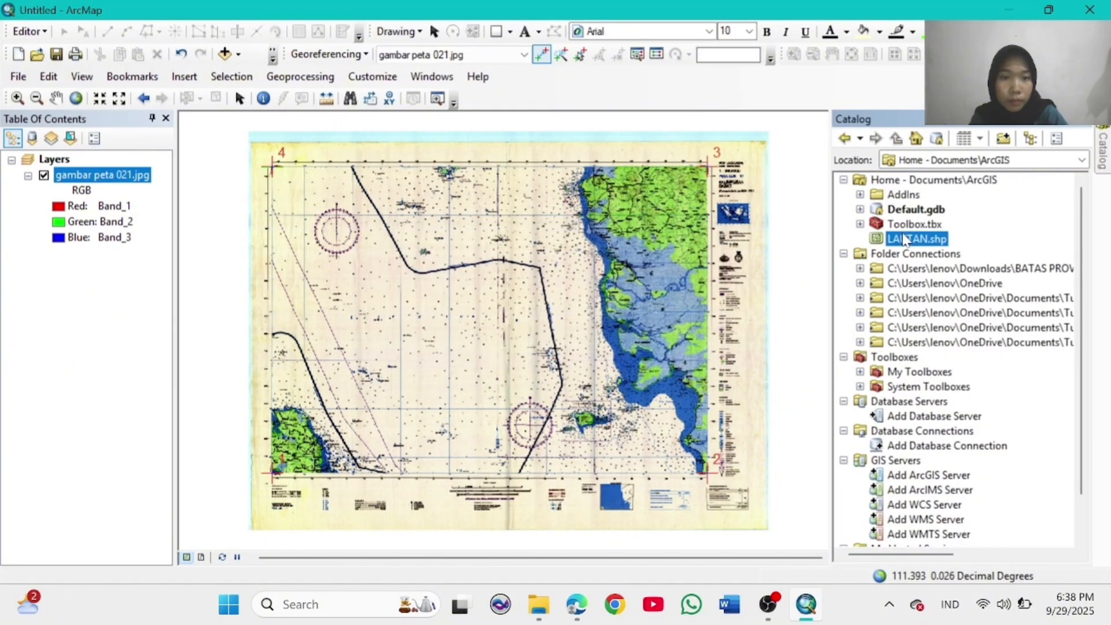
right_click(914, 238)
click(941, 266)
click(643, 341)
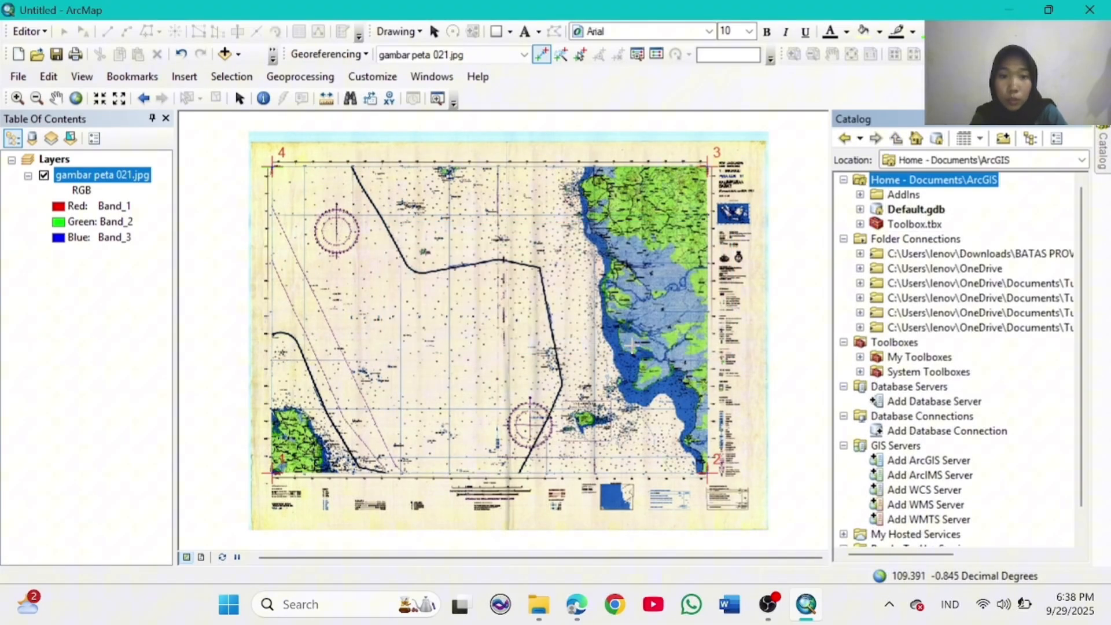
Step: Create a new polygon shapefile named LAUTAN in the Home folder
right_click(928, 180)
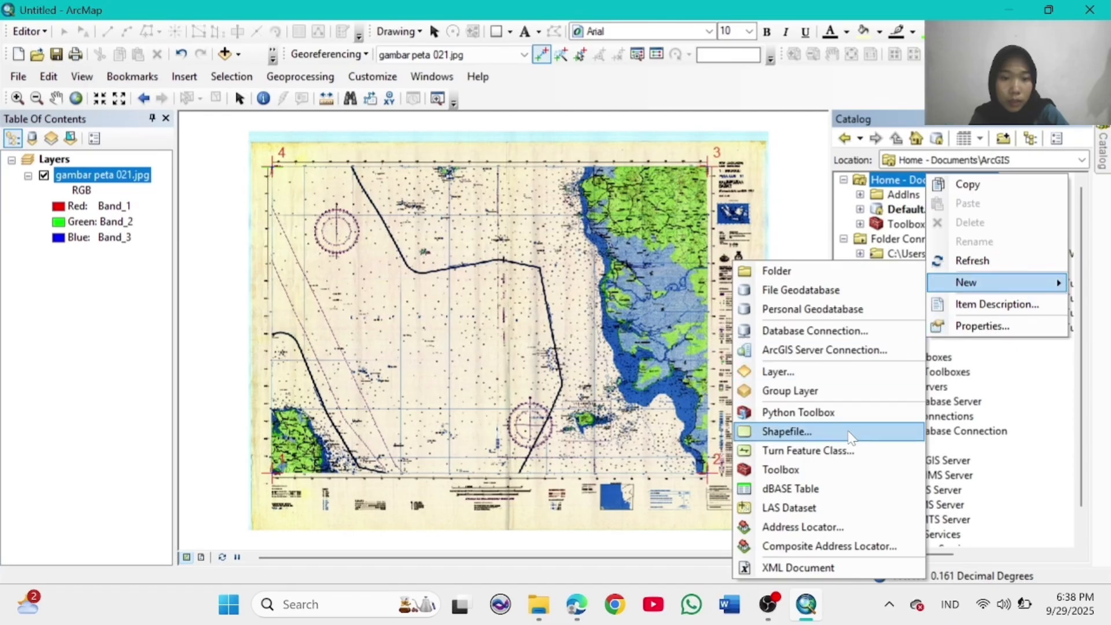
click(848, 438)
key(BackSpace)
text(LAUTAN)
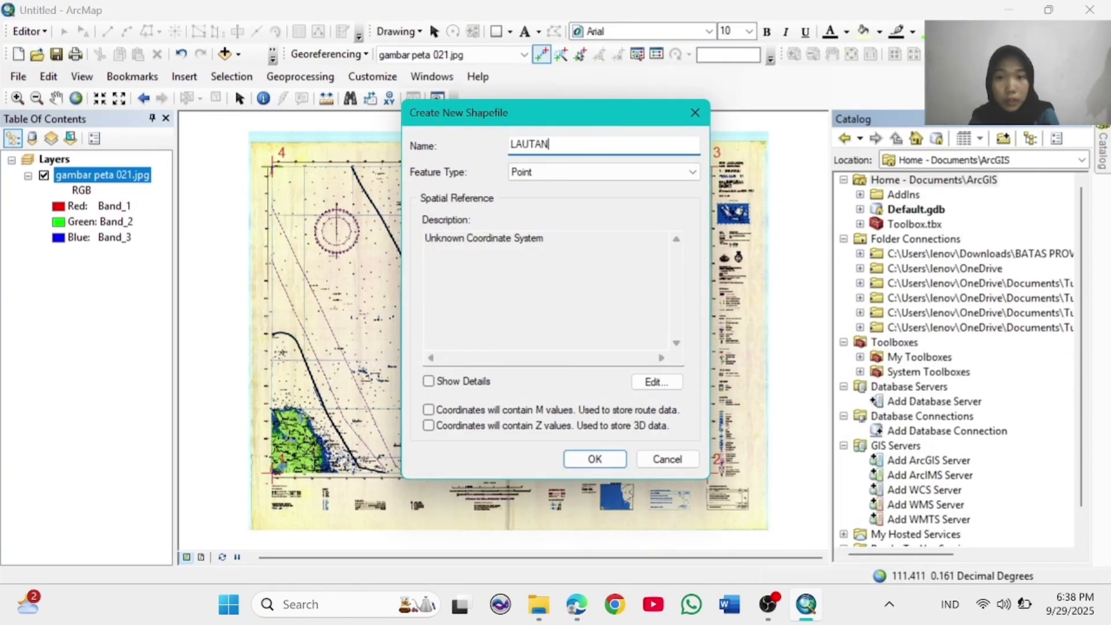
click(692, 172)
click(579, 209)
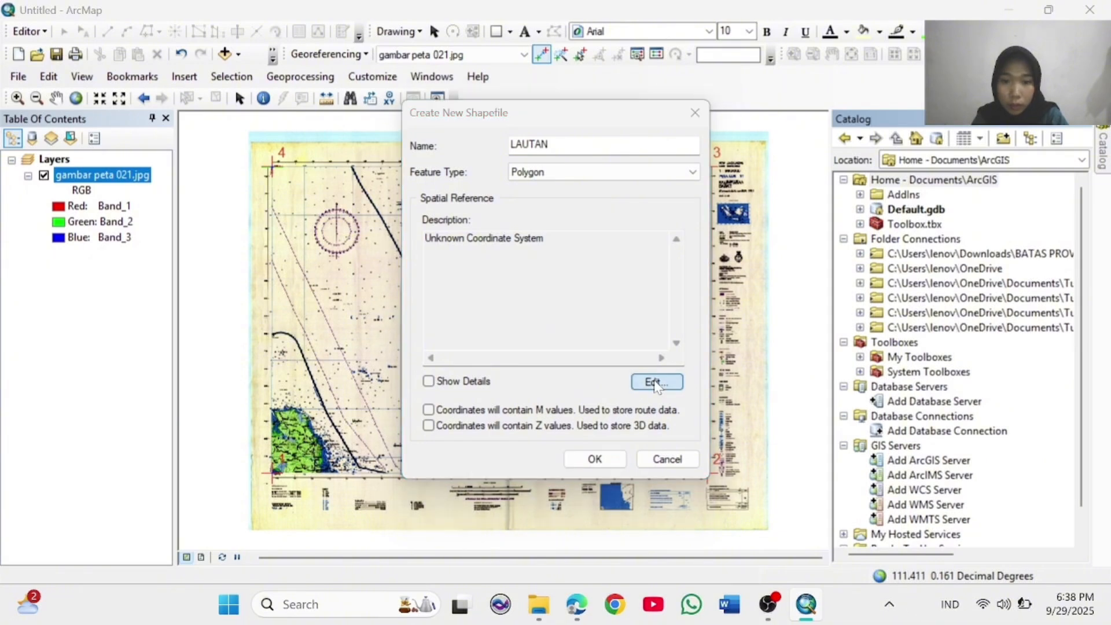
Step: Give the LAUTAN shapefile the GCS WGS 1984 coordinate system and add it to the map
click(657, 382)
click(389, 180)
scroll(472, 239, down, 4)
click(407, 253)
scroll(488, 255, down, 2)
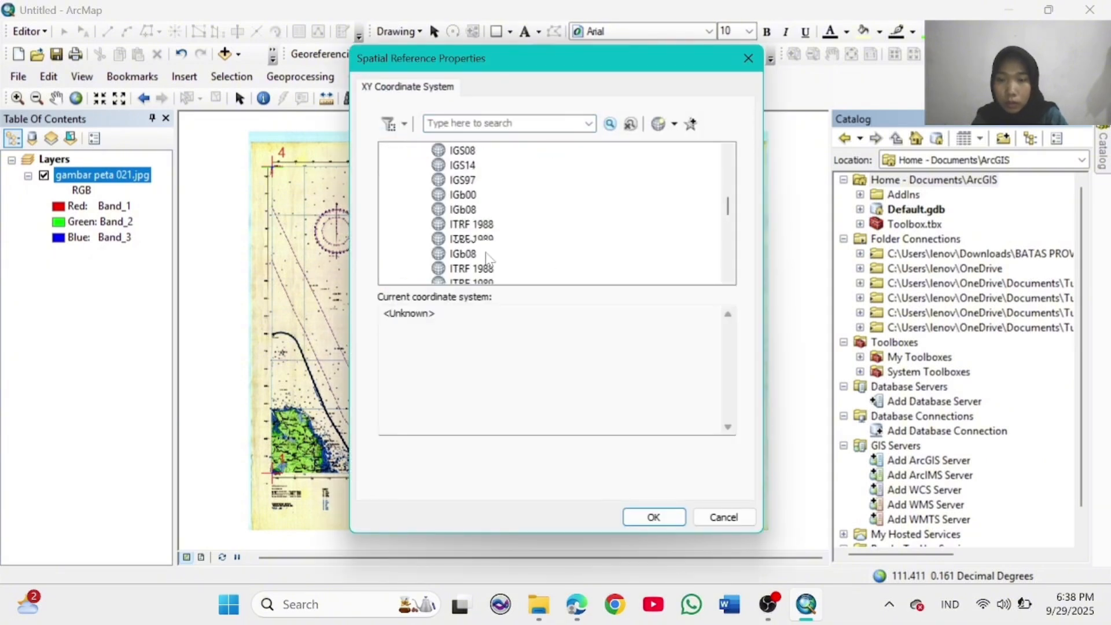
scroll(487, 257, down, 3)
click(493, 197)
click(653, 517)
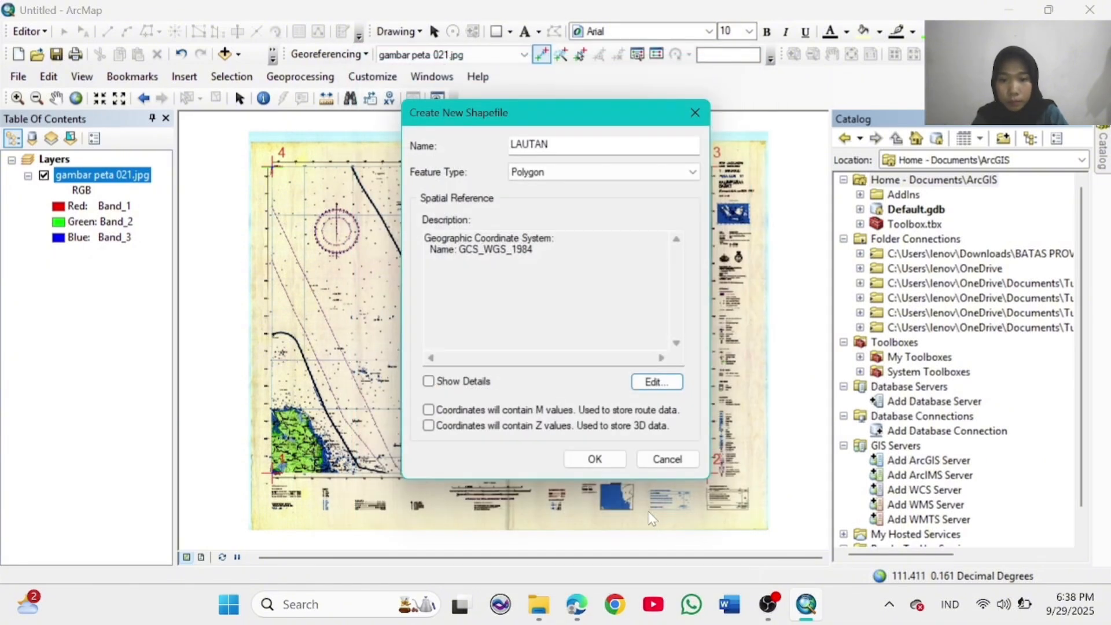
click(595, 459)
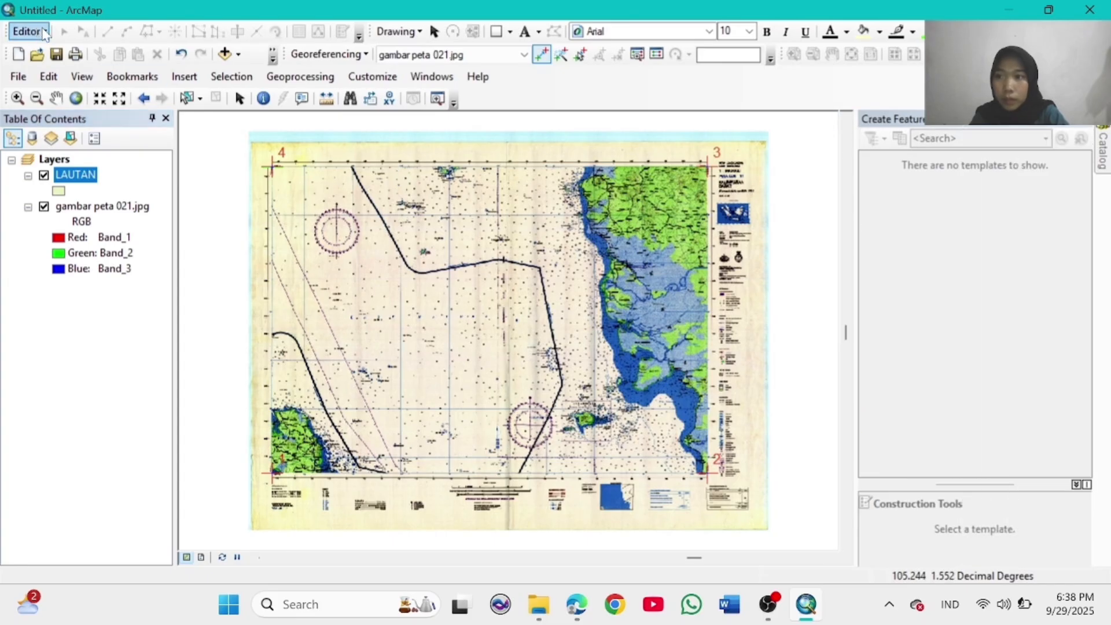
Step: Start editing and draw a LAUTAN rectangle through frame corners 4, 3 and 2
click(45, 33)
click(47, 47)
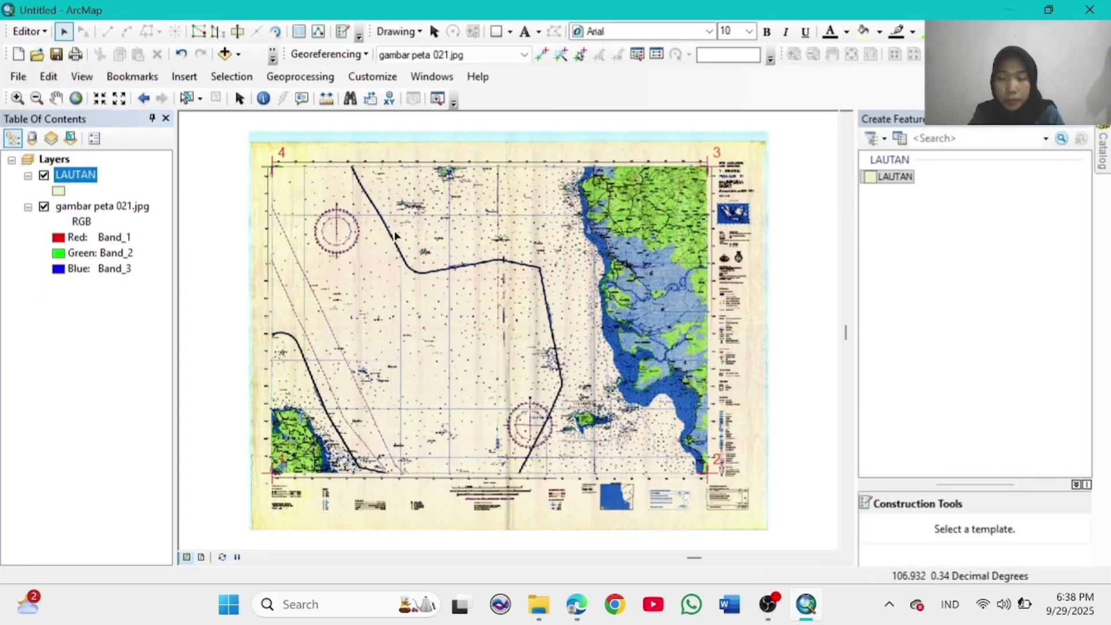
click(894, 176)
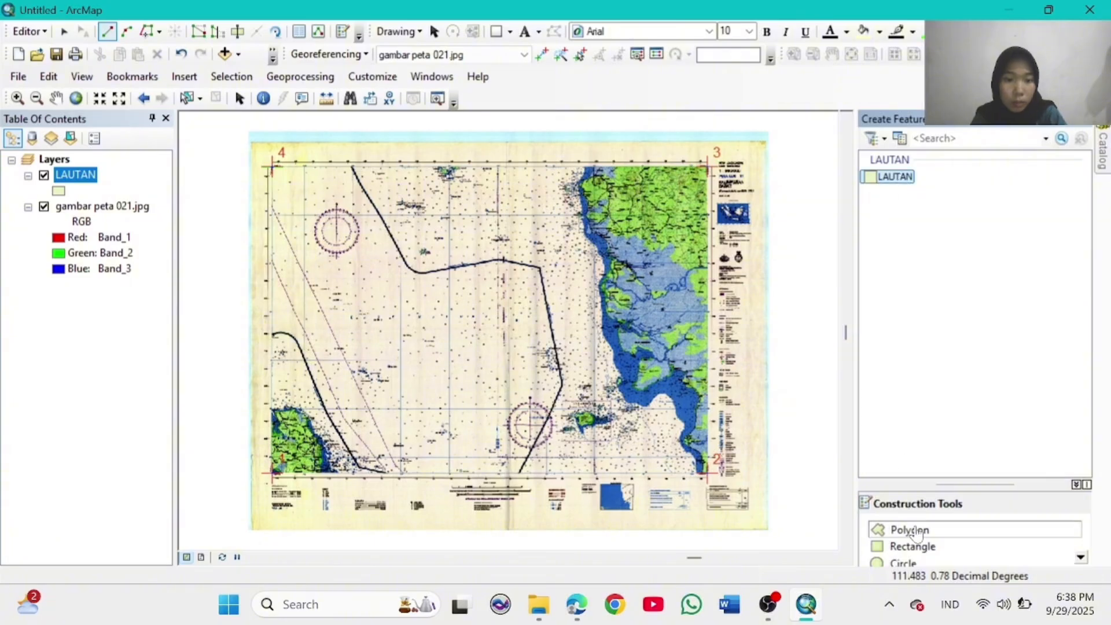
click(925, 549)
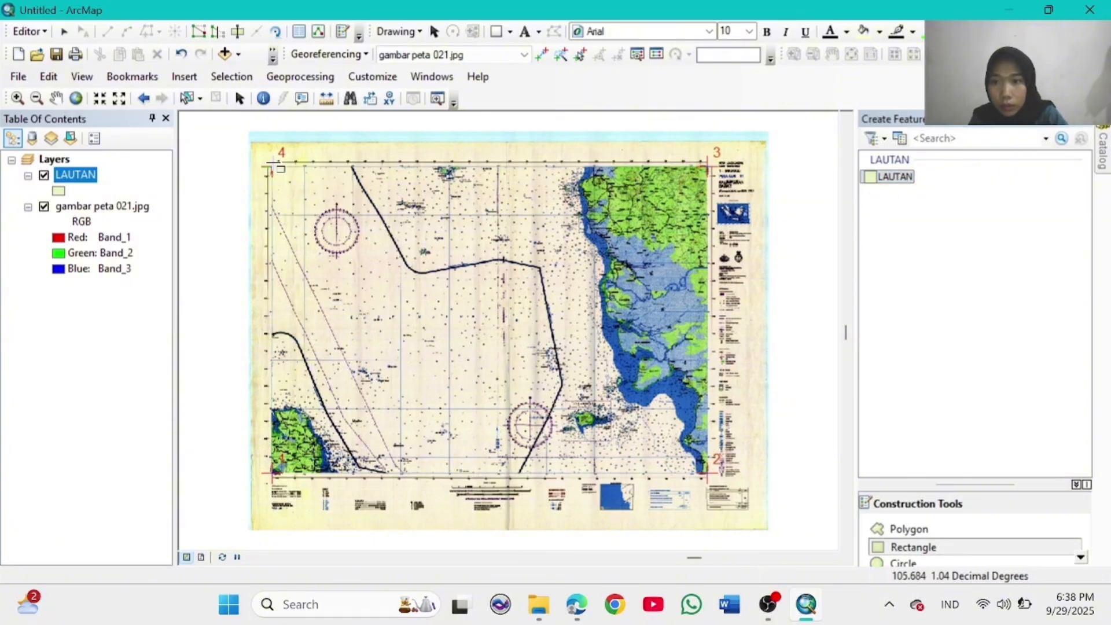
click(271, 164)
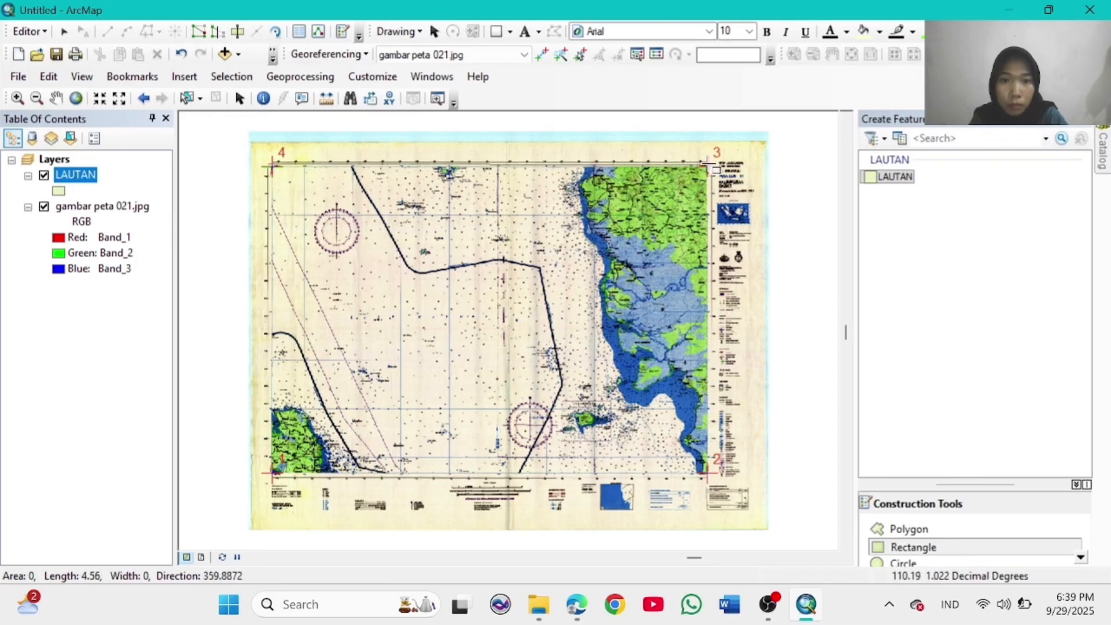
click(709, 166)
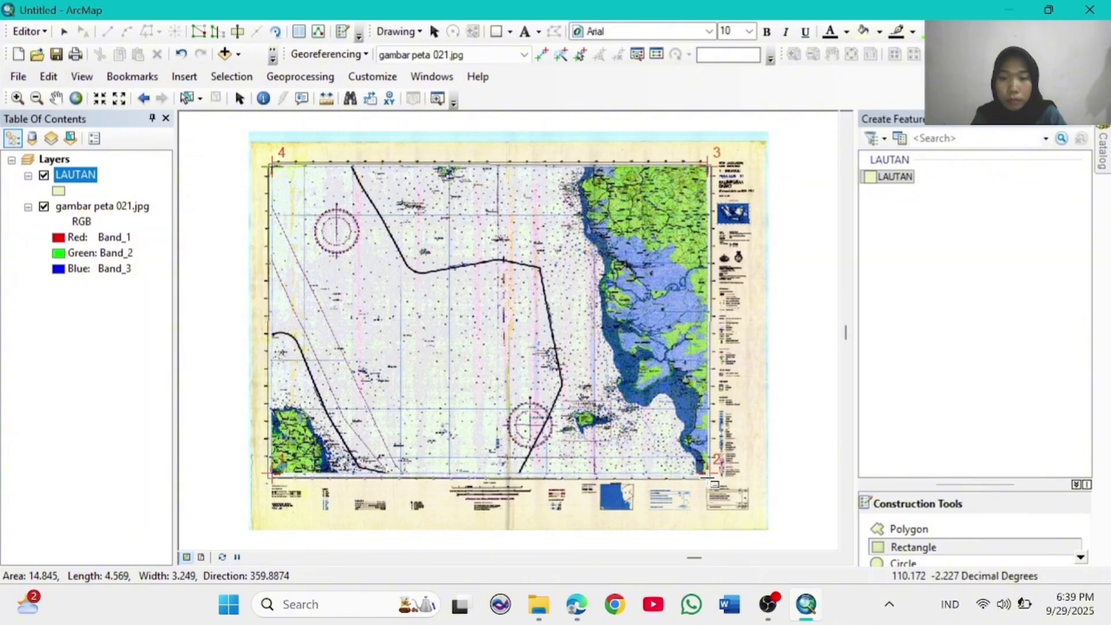
click(707, 478)
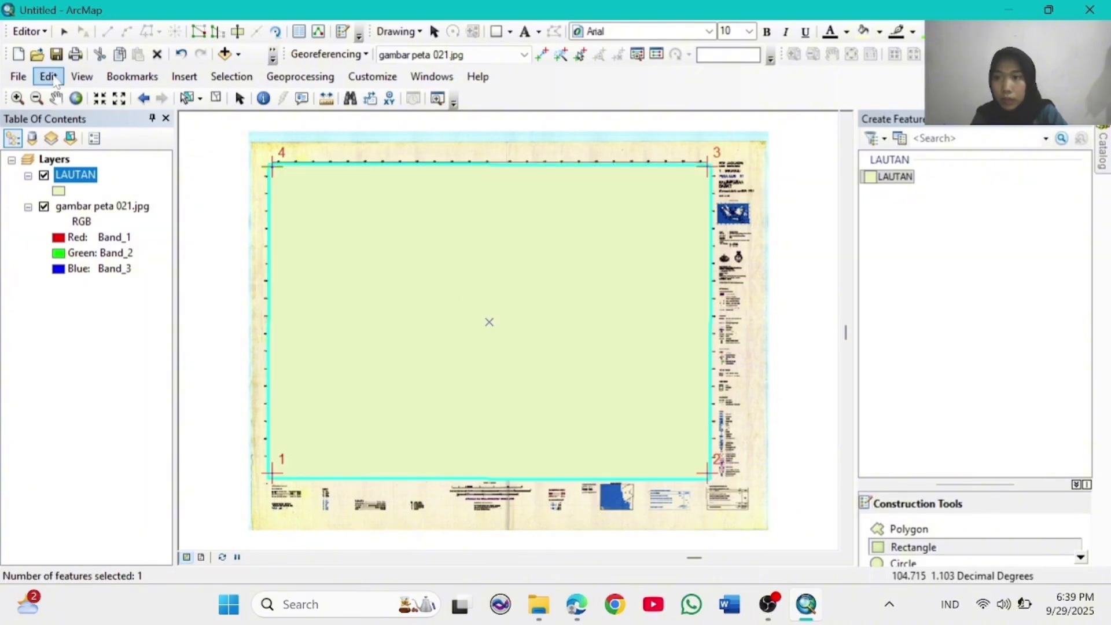
Step: Save the LAUTAN edits, stop editing, and hide LAUTAN to check the map beneath
click(27, 31)
click(77, 93)
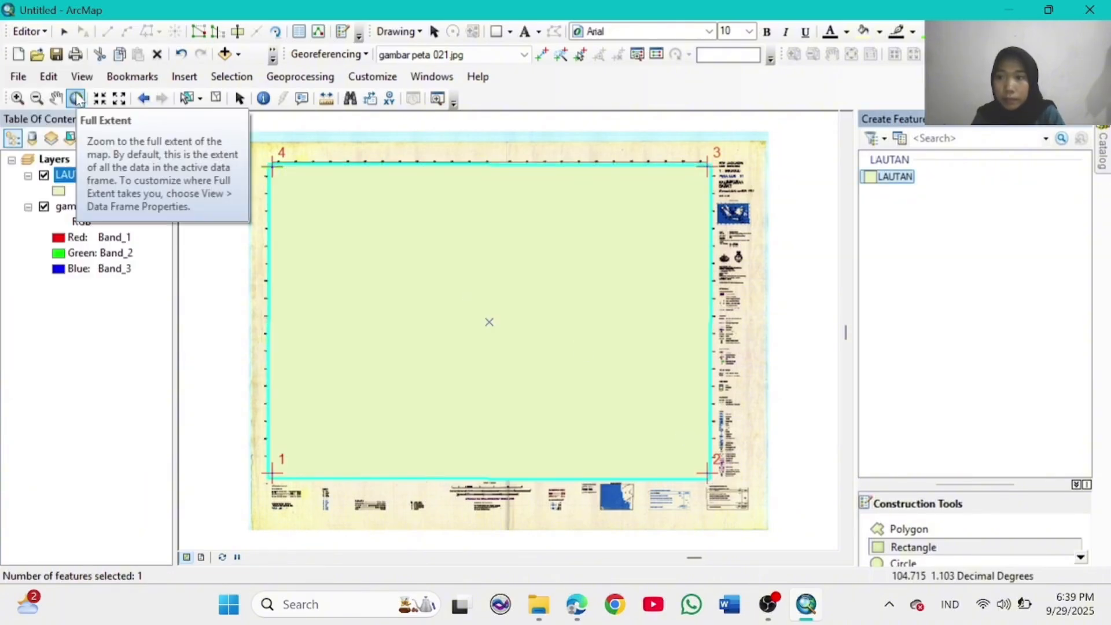
click(28, 31)
click(66, 69)
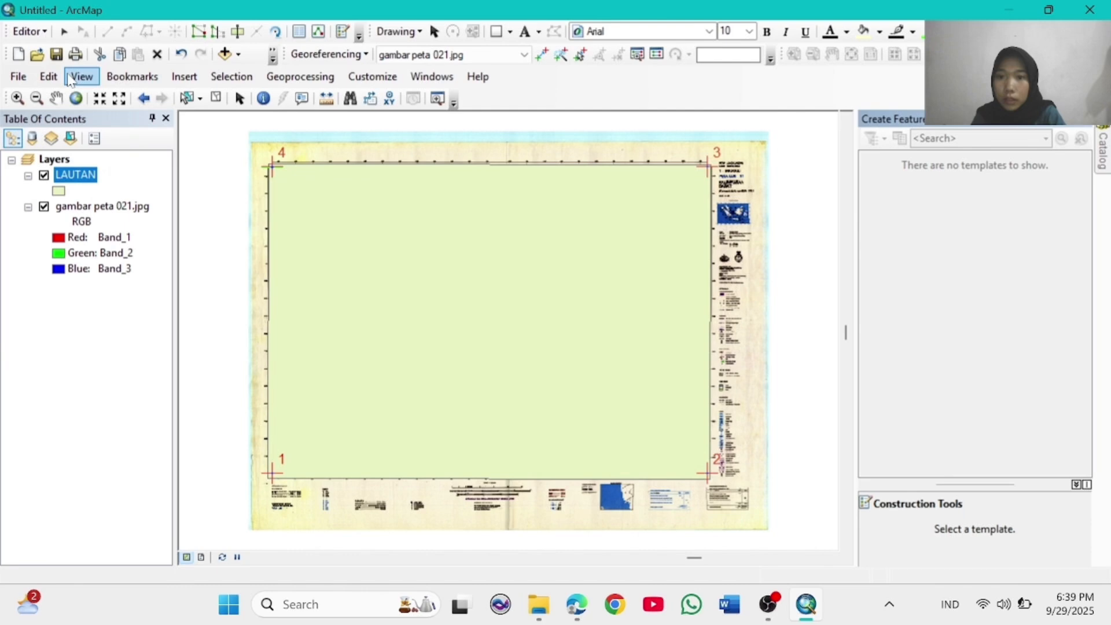
click(44, 175)
Step: Turn LAUTAN back on, change its fill to a light cyan-blue, then switch it off again
click(44, 175)
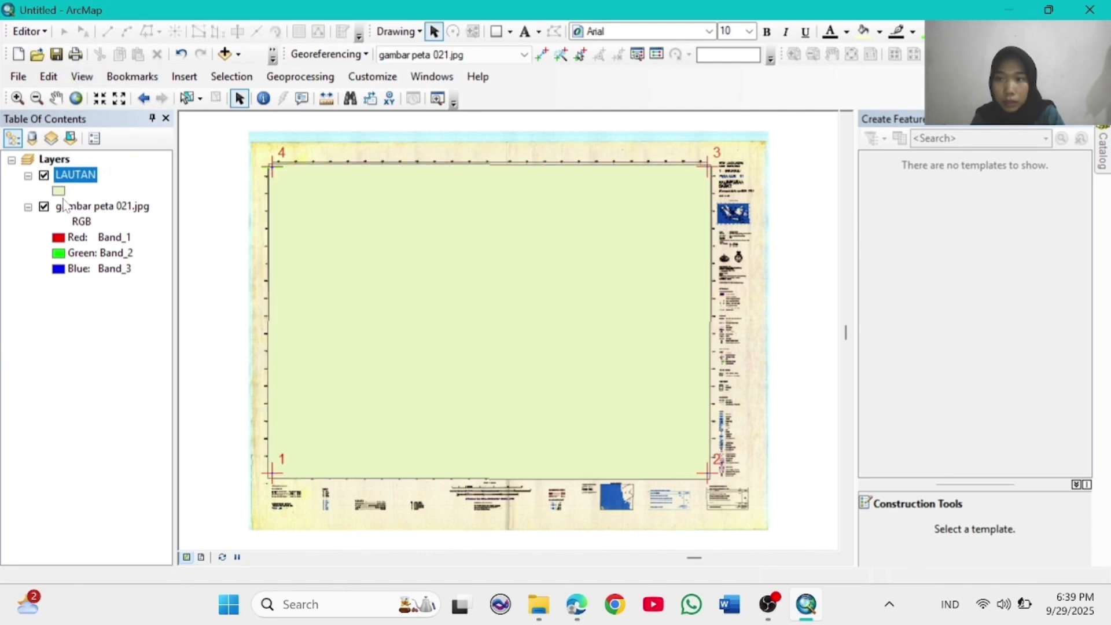
click(59, 191)
scroll(485, 310, down, 3)
scroll(485, 309, down, 3)
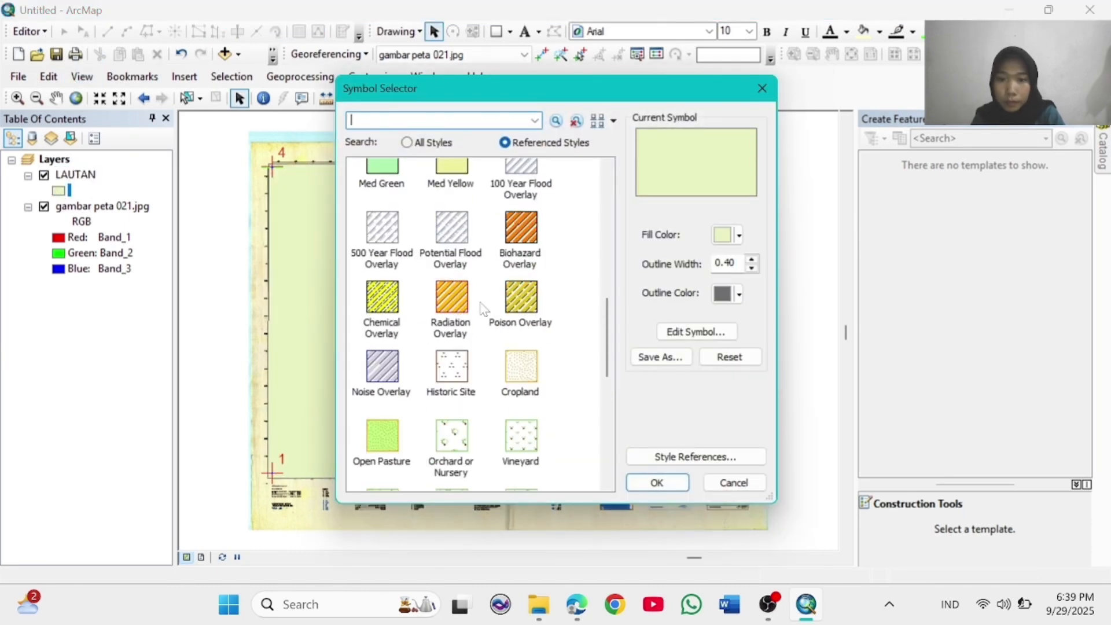
scroll(485, 309, up, 6)
click(739, 234)
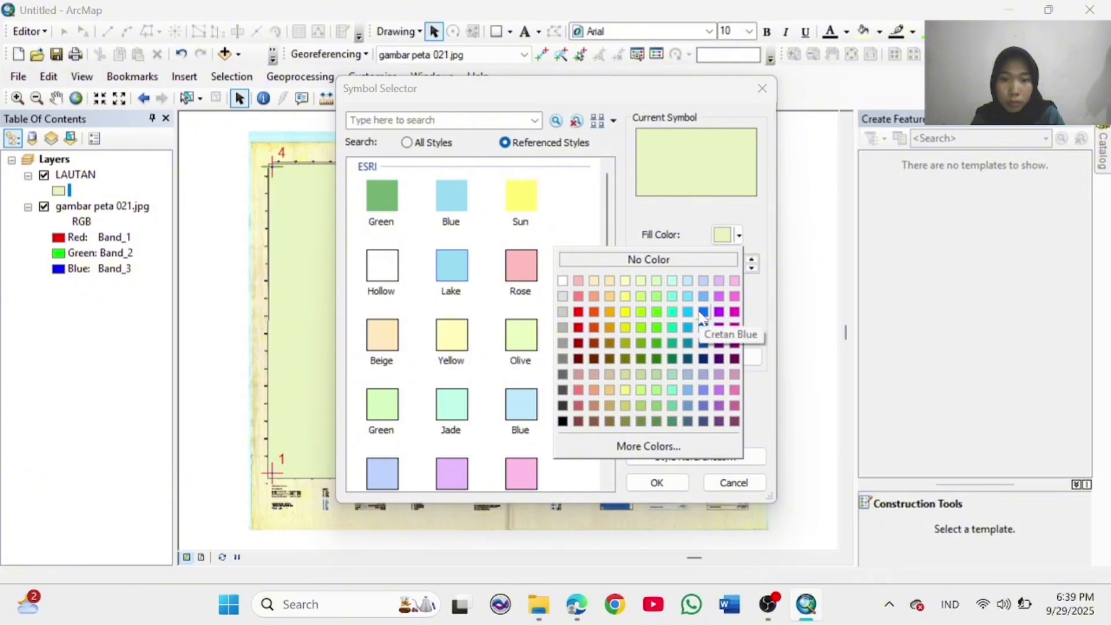
click(702, 313)
click(739, 235)
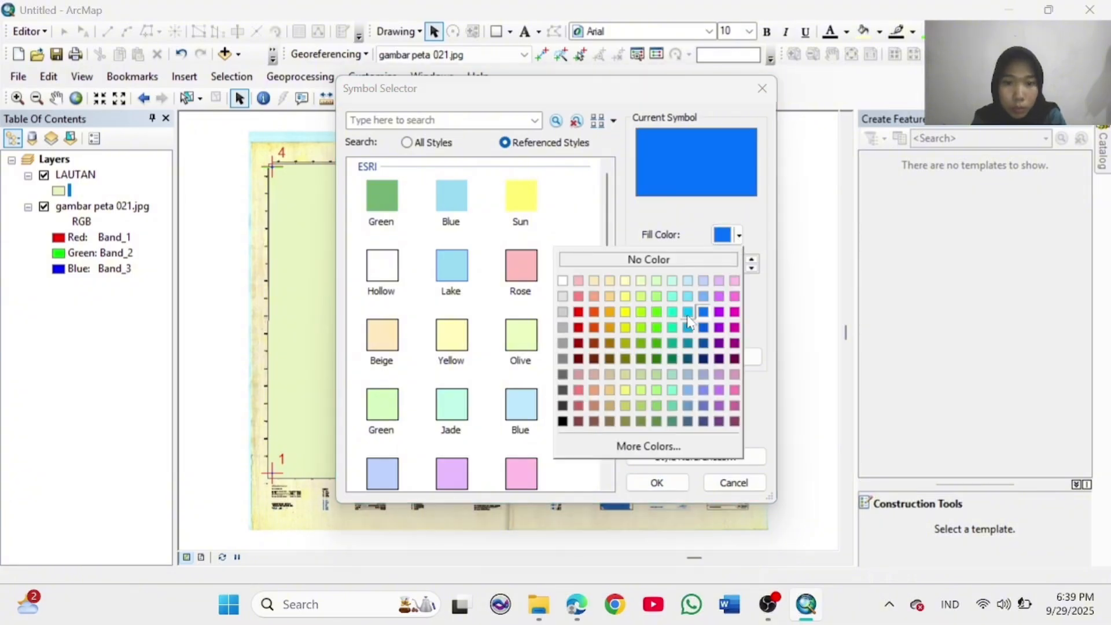
click(704, 343)
click(658, 487)
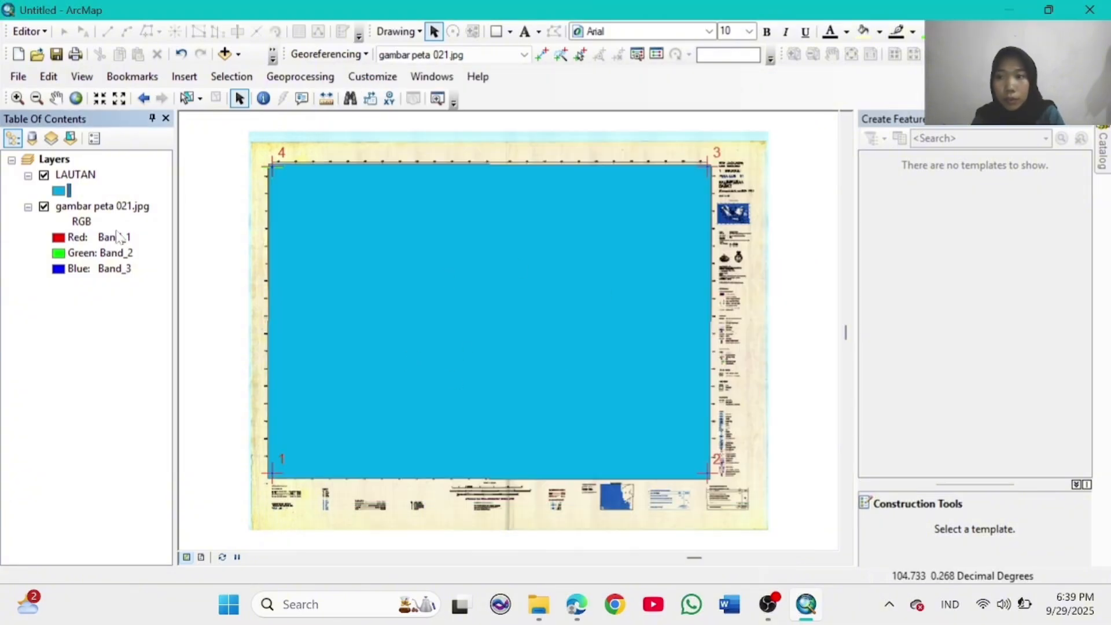
click(44, 176)
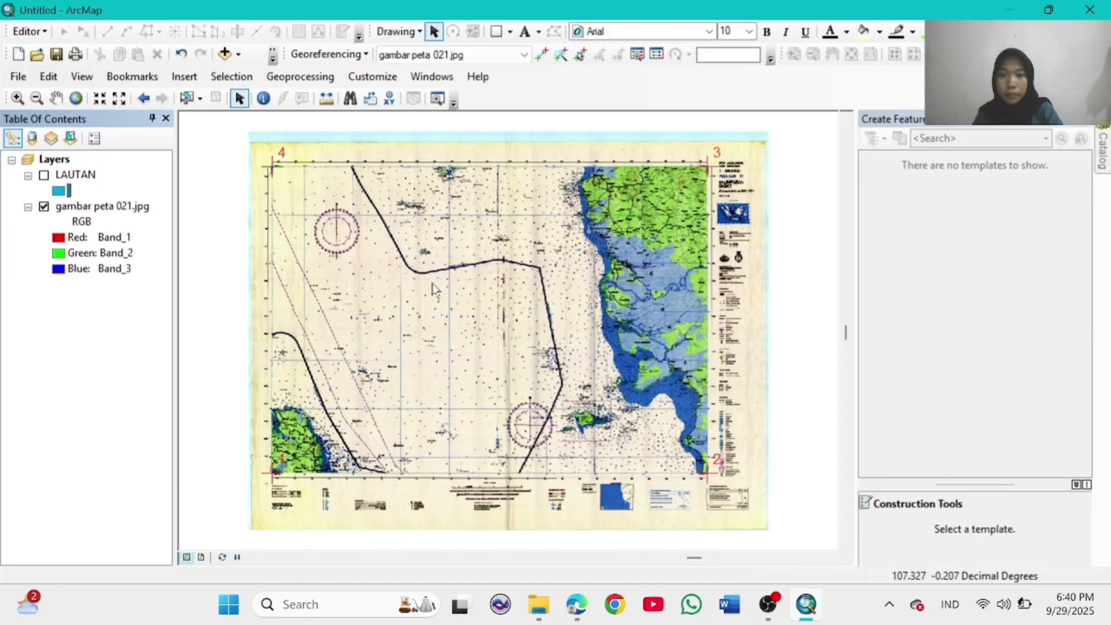
Step: In the Catalog's Home folder, start a new polygon shapefile named DARATAN
click(432, 77)
click(452, 174)
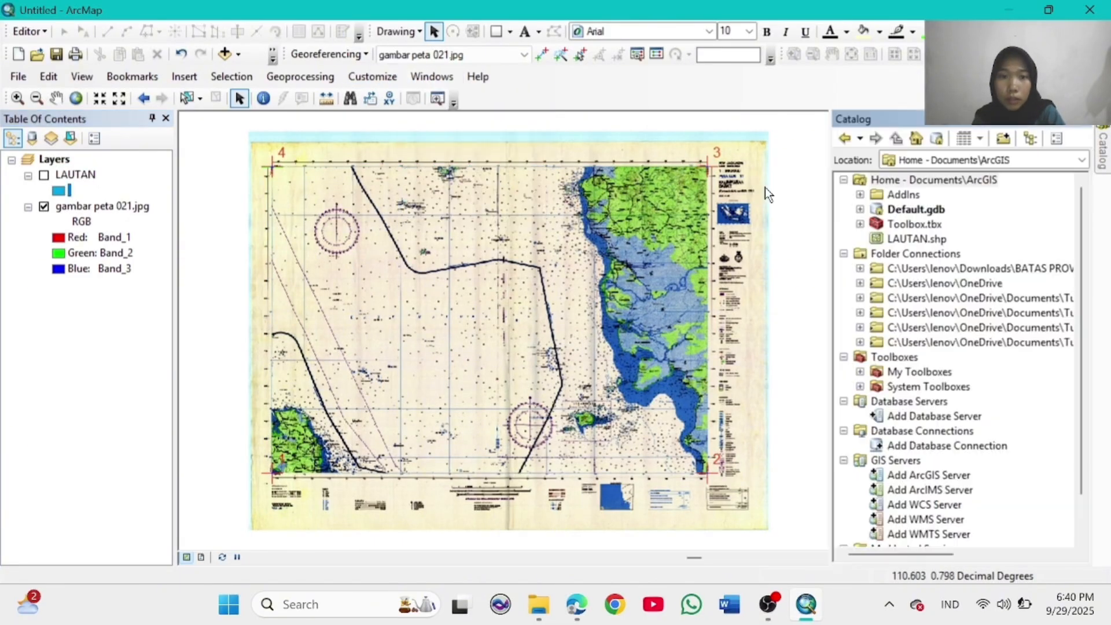
click(902, 180)
right_click(903, 180)
mouse_move(966, 290)
click(787, 431)
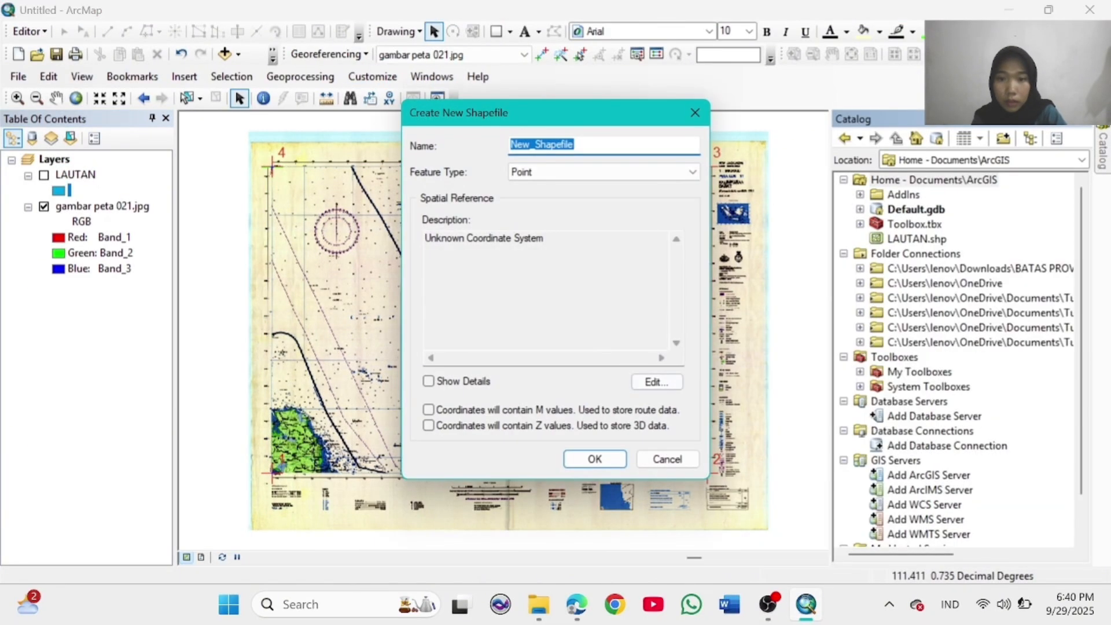
text(DARATAN)
click(616, 172)
click(578, 209)
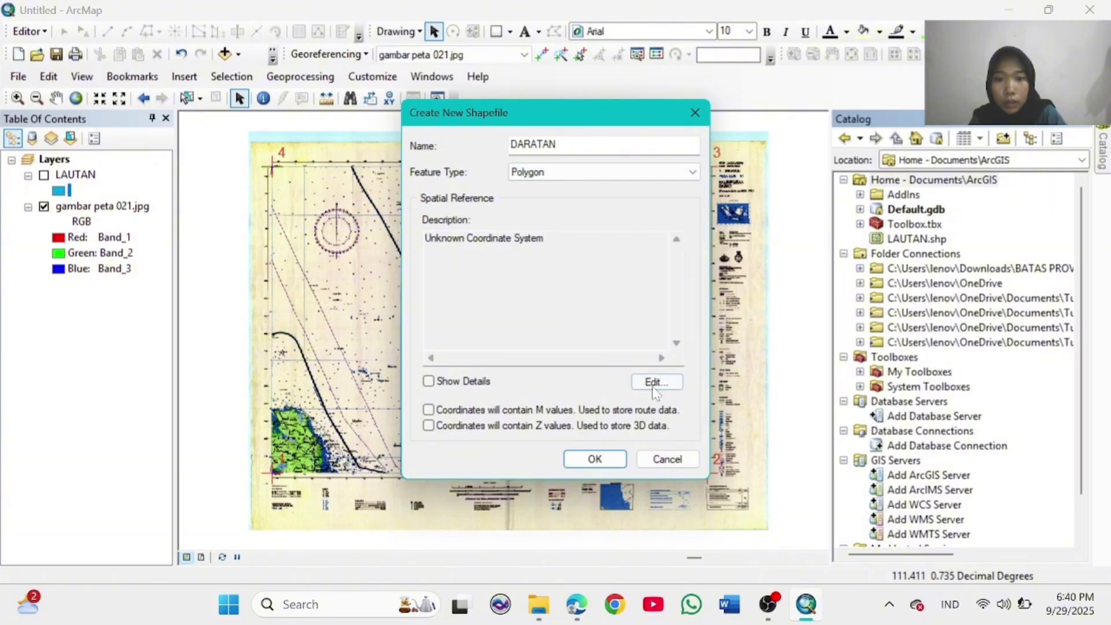
Step: Set the shapefile's coordinate system to WGS 1984, create it, and start an edit session
click(656, 382)
click(389, 165)
scroll(474, 259, down, 5)
double_click(474, 254)
scroll(474, 231, down, 10)
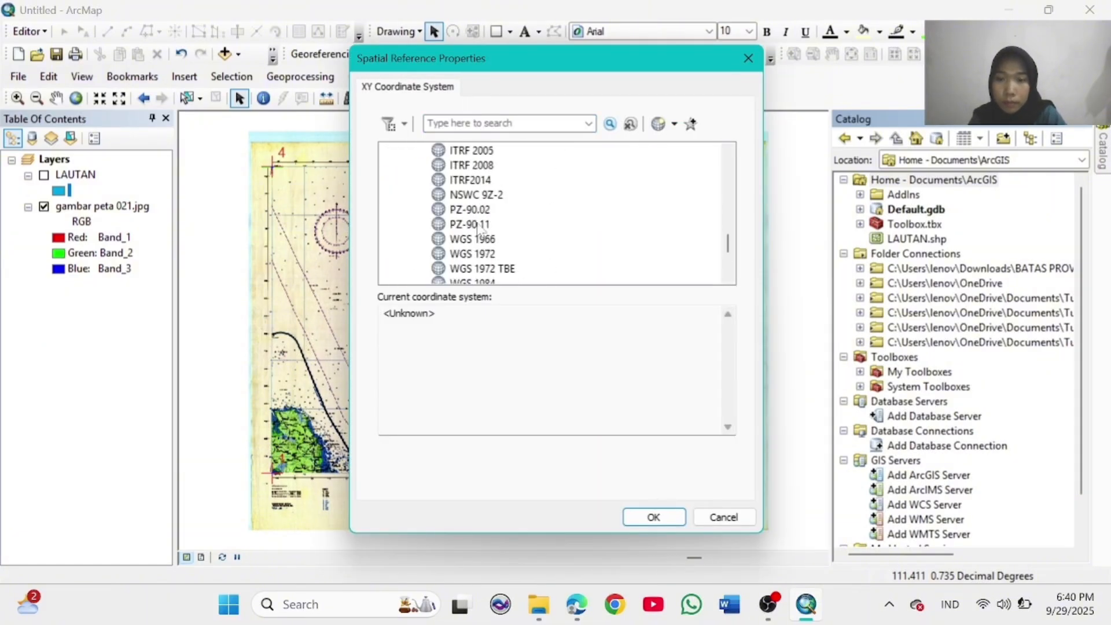
click(473, 196)
click(639, 516)
click(602, 457)
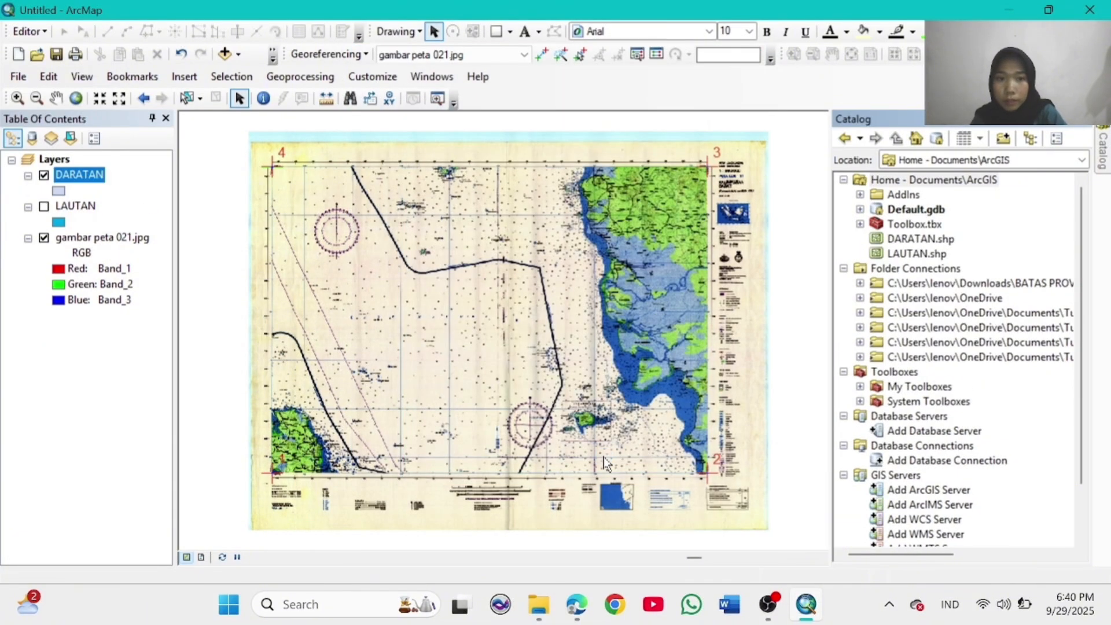
click(43, 32)
click(66, 50)
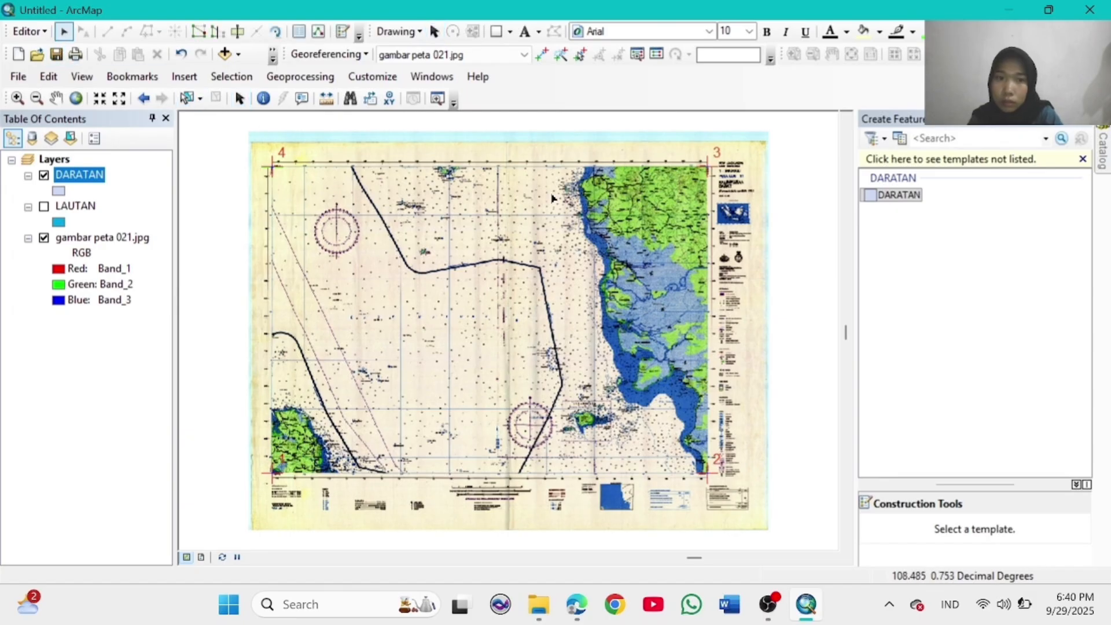
Step: Target the DARATAN layer and give it a beige fill symbol
click(911, 196)
click(58, 191)
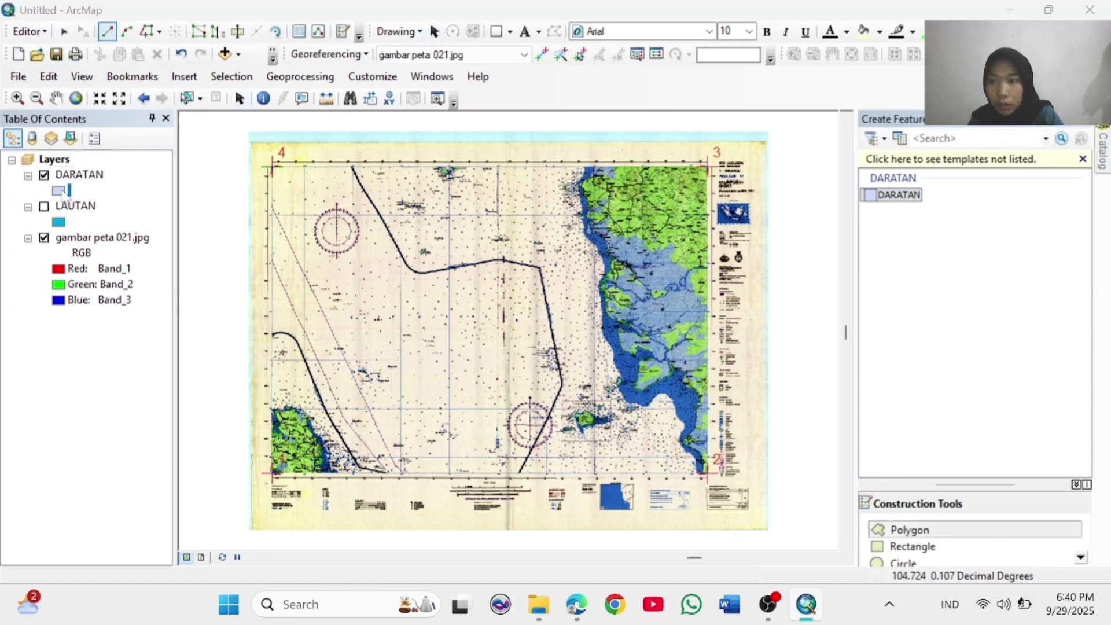
click(379, 347)
click(656, 483)
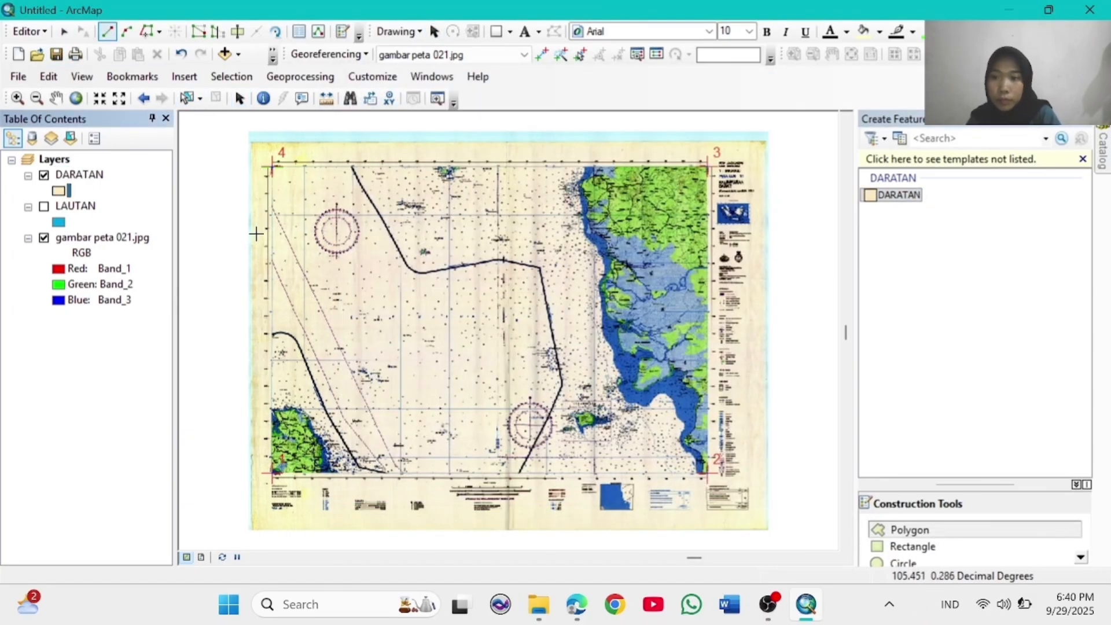
Step: Zoom in on Bangka island and begin a DARATAN polygon along its north coast
click(17, 98)
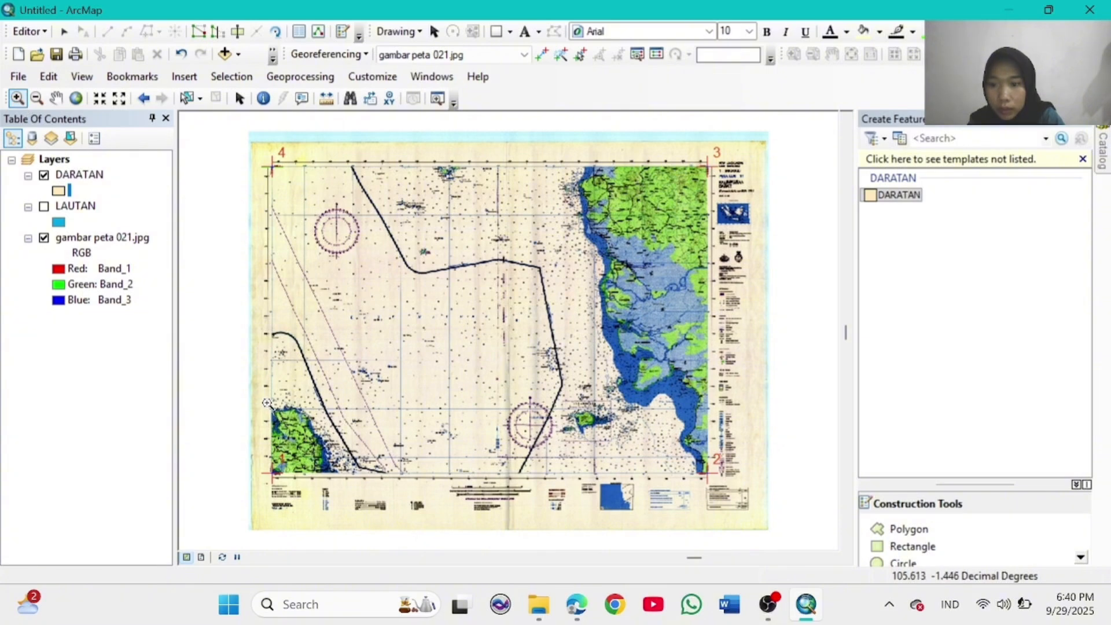
drag(343, 476, 344, 477)
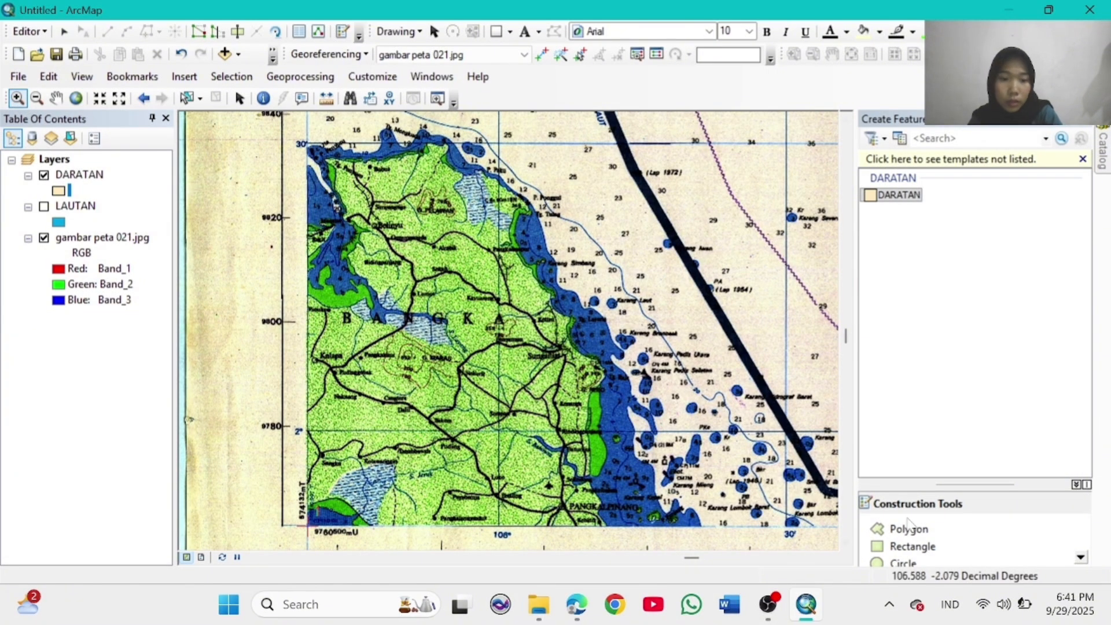
click(909, 526)
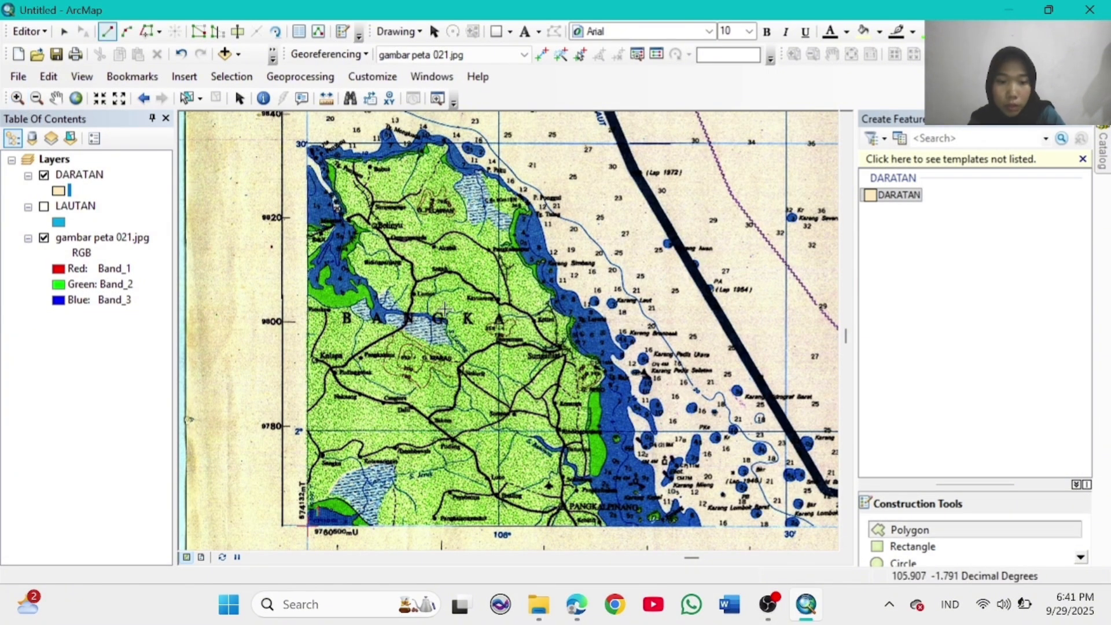
click(327, 156)
click(363, 159)
click(377, 159)
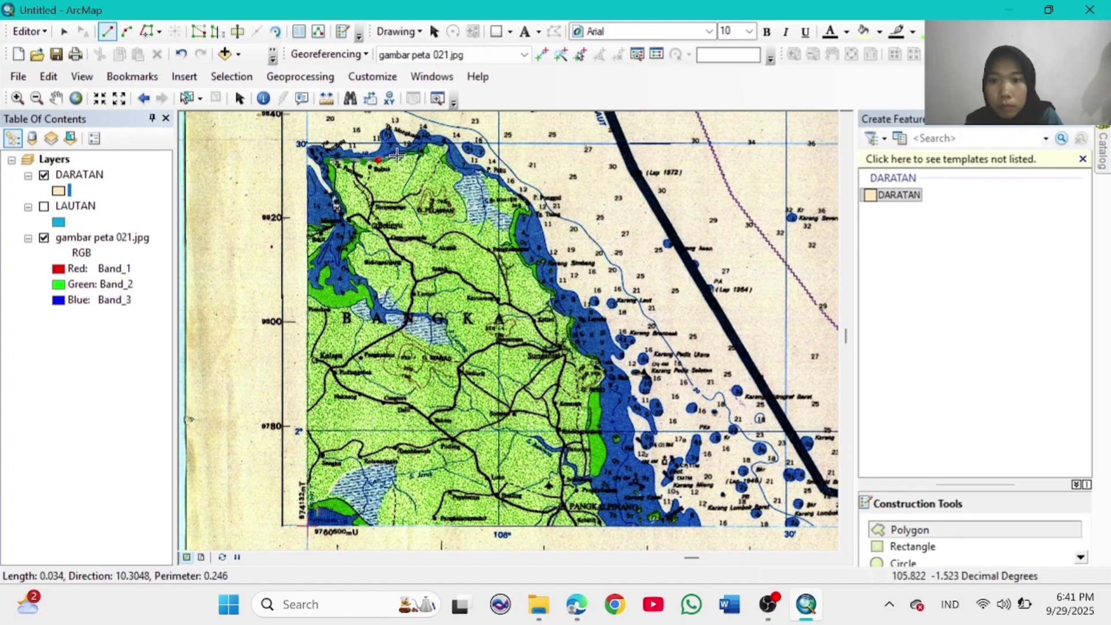
click(397, 155)
click(412, 151)
click(424, 151)
click(429, 143)
click(439, 145)
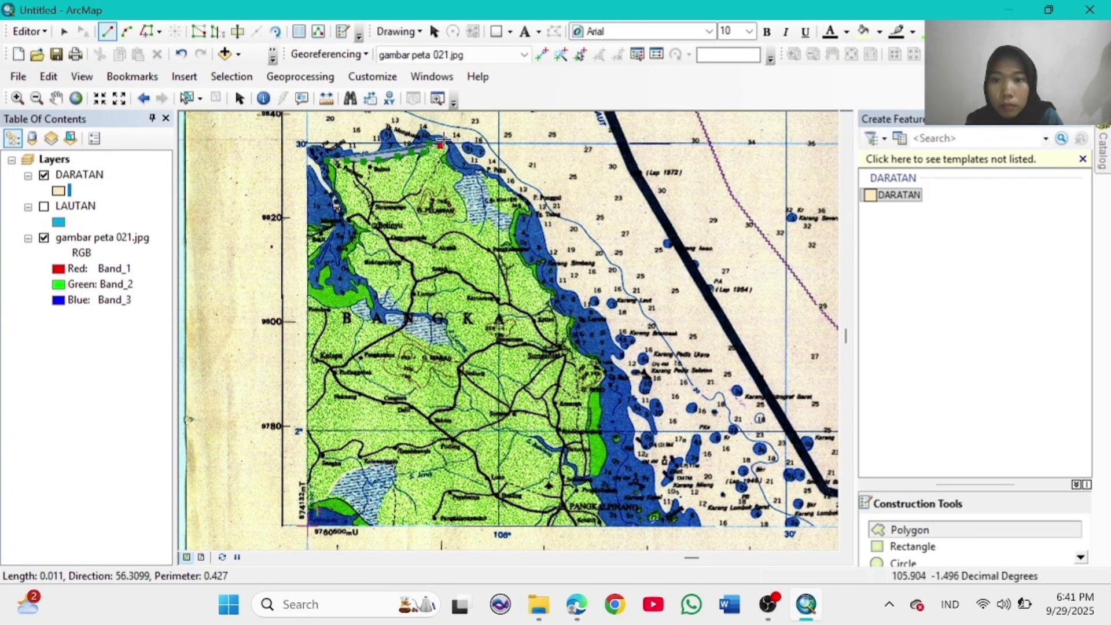
Step: Continue the outline down the island's northeast and east coast to its southeast end
click(443, 140)
click(448, 147)
click(447, 155)
click(450, 164)
click(459, 172)
click(466, 175)
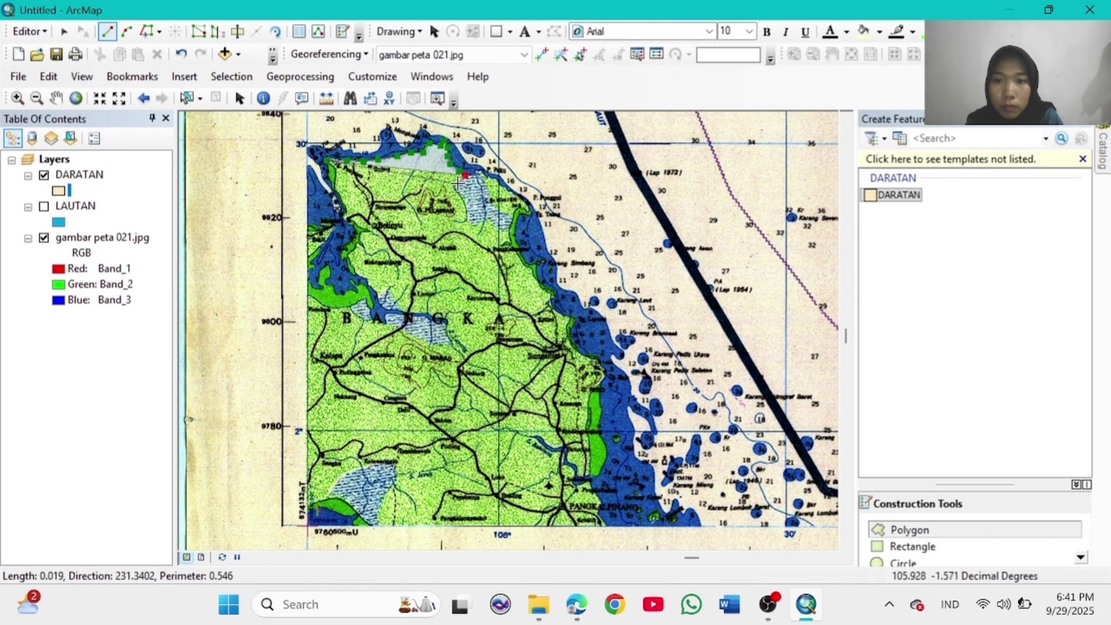
click(455, 187)
click(461, 200)
click(465, 212)
click(470, 220)
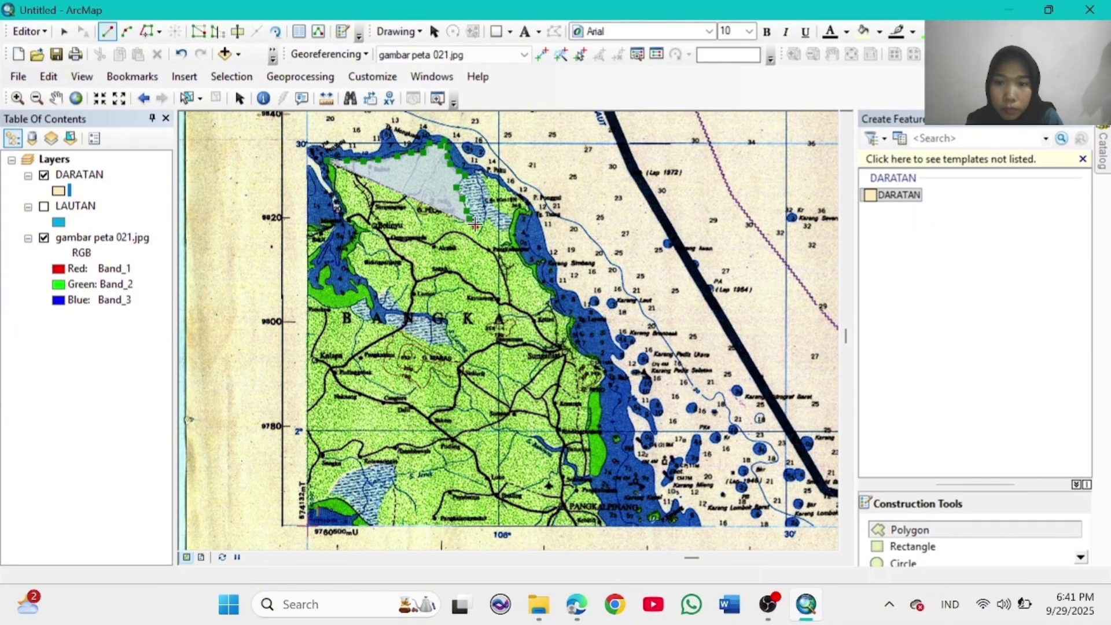
click(476, 225)
click(491, 221)
click(509, 229)
click(513, 219)
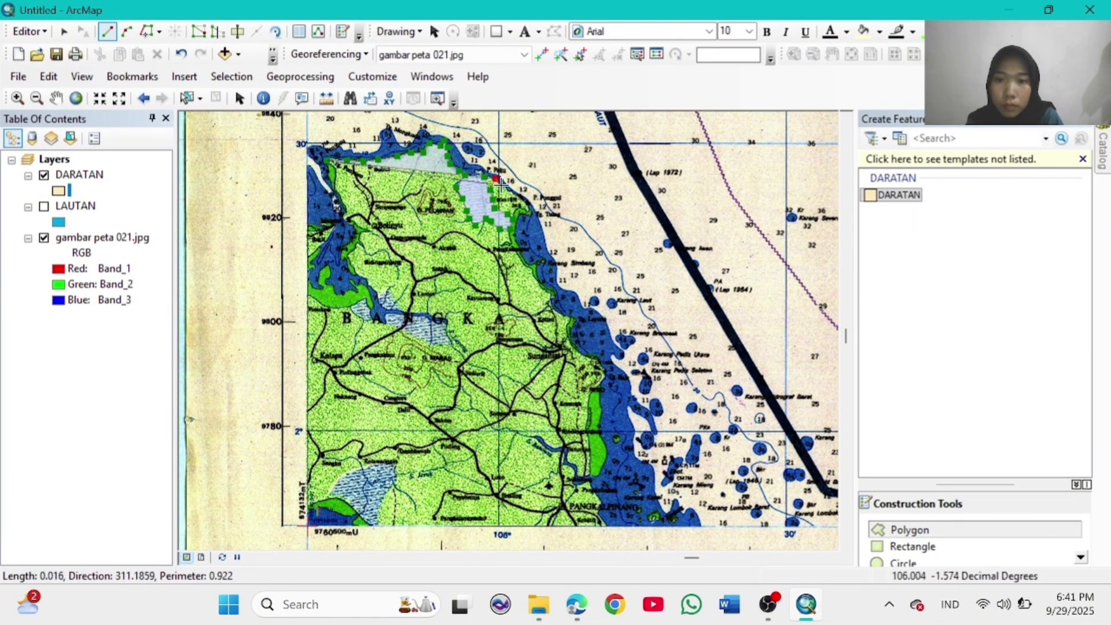
Step: Trace the east coast south down to the map's bottom edge
click(528, 207)
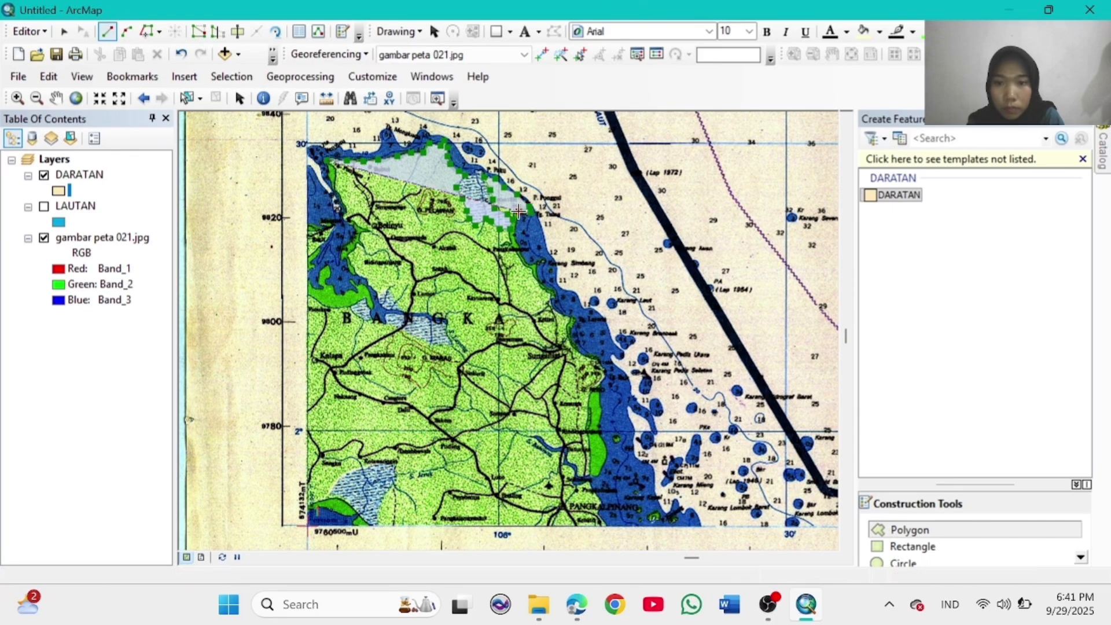
click(518, 223)
click(515, 234)
click(519, 249)
click(531, 266)
click(541, 282)
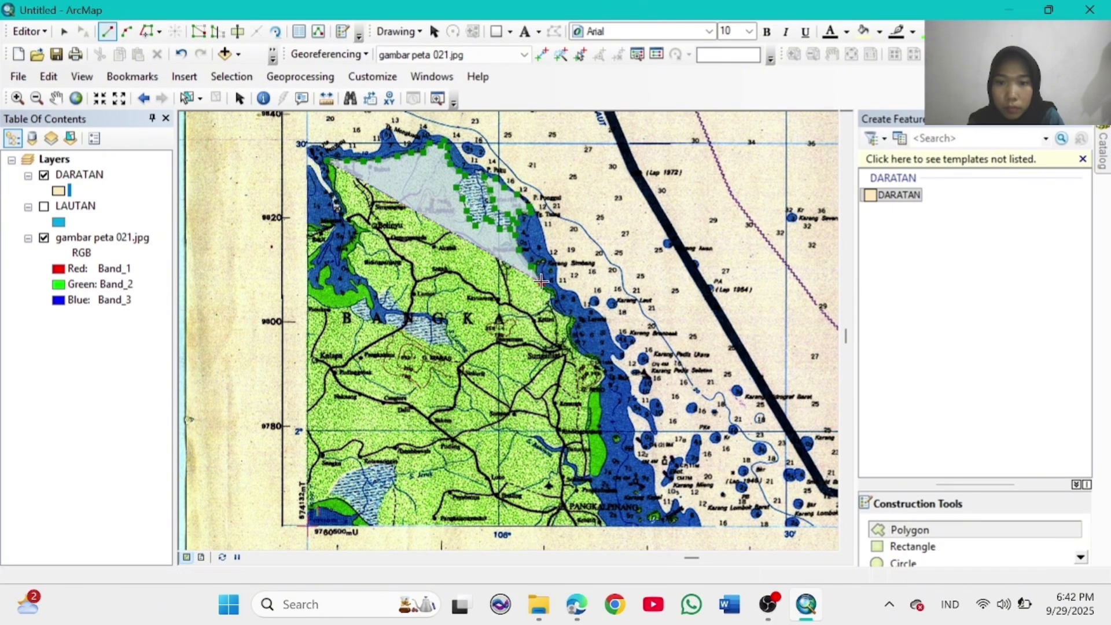
click(552, 303)
click(560, 312)
click(570, 321)
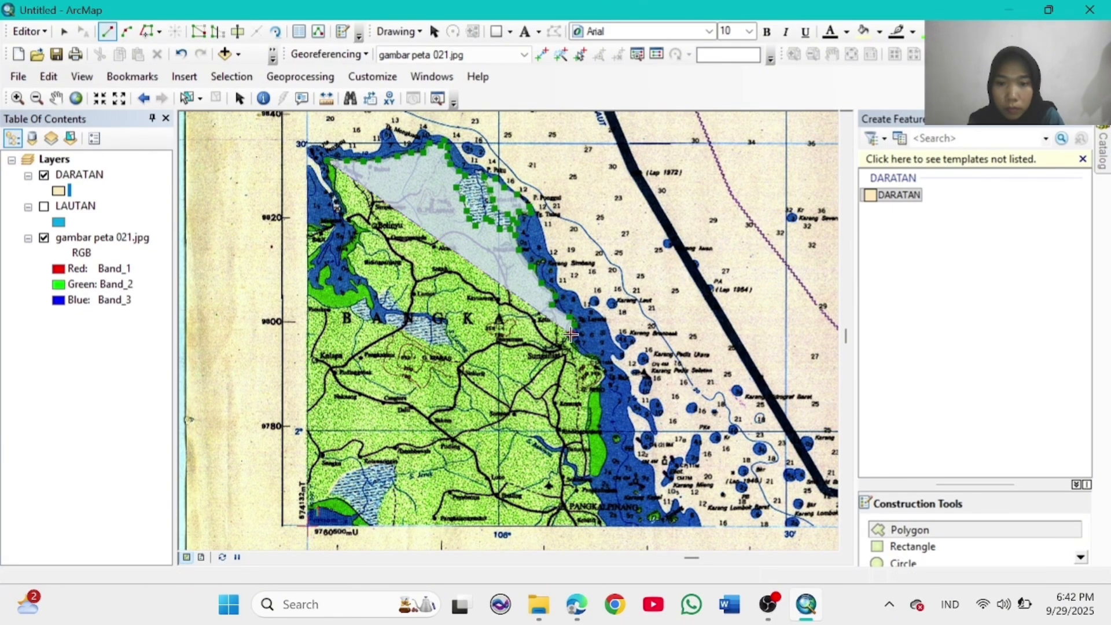
click(576, 344)
click(604, 370)
click(606, 378)
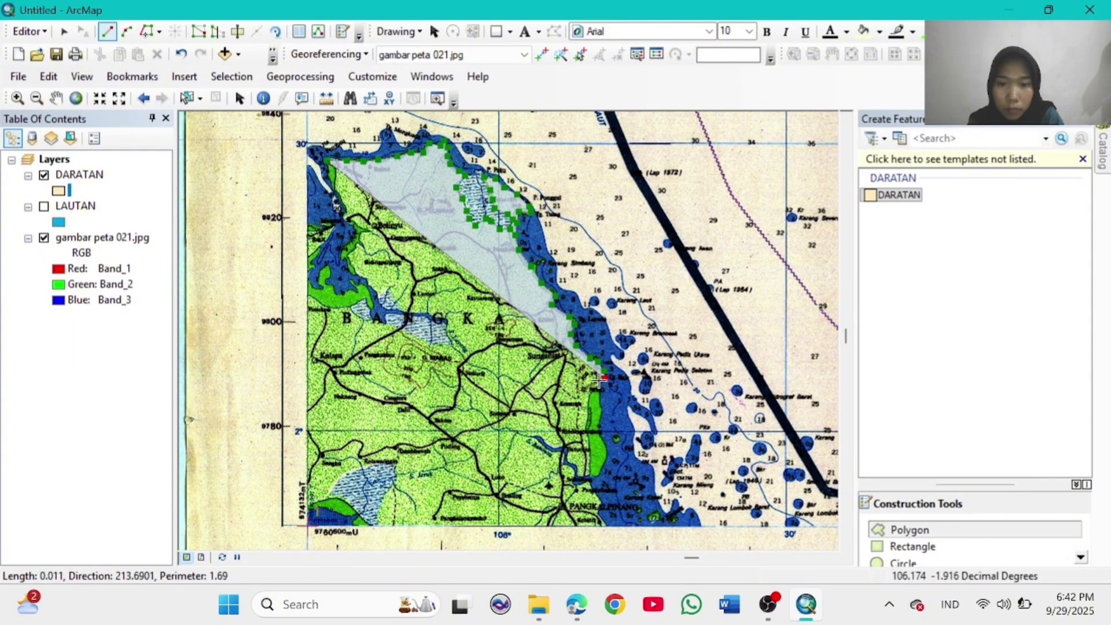
click(599, 386)
click(601, 403)
click(602, 414)
click(602, 427)
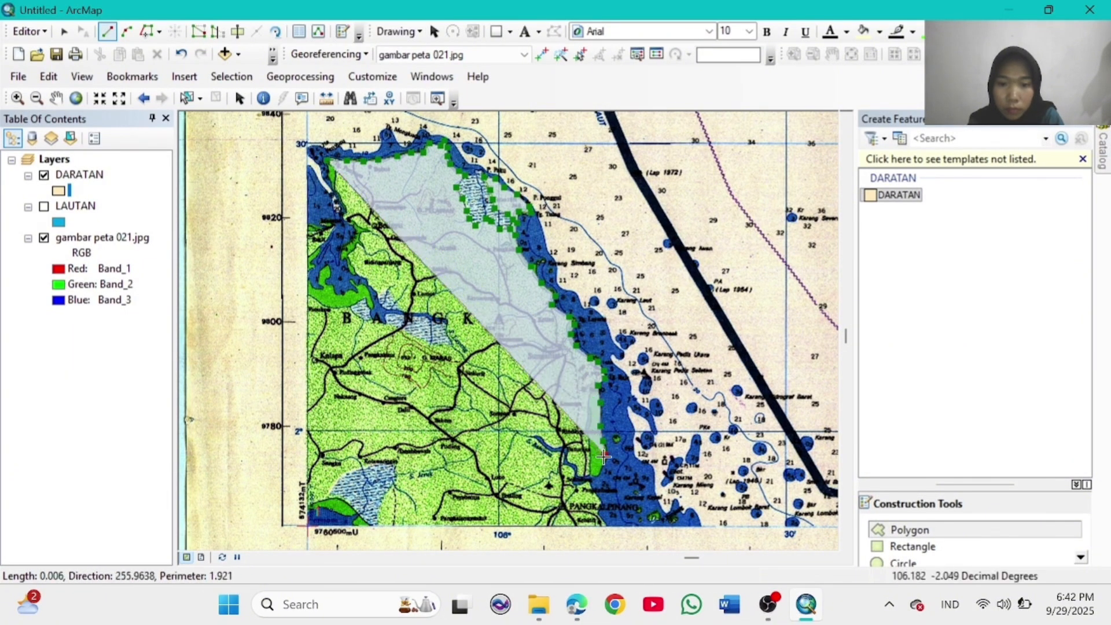
click(601, 440)
click(599, 457)
click(591, 489)
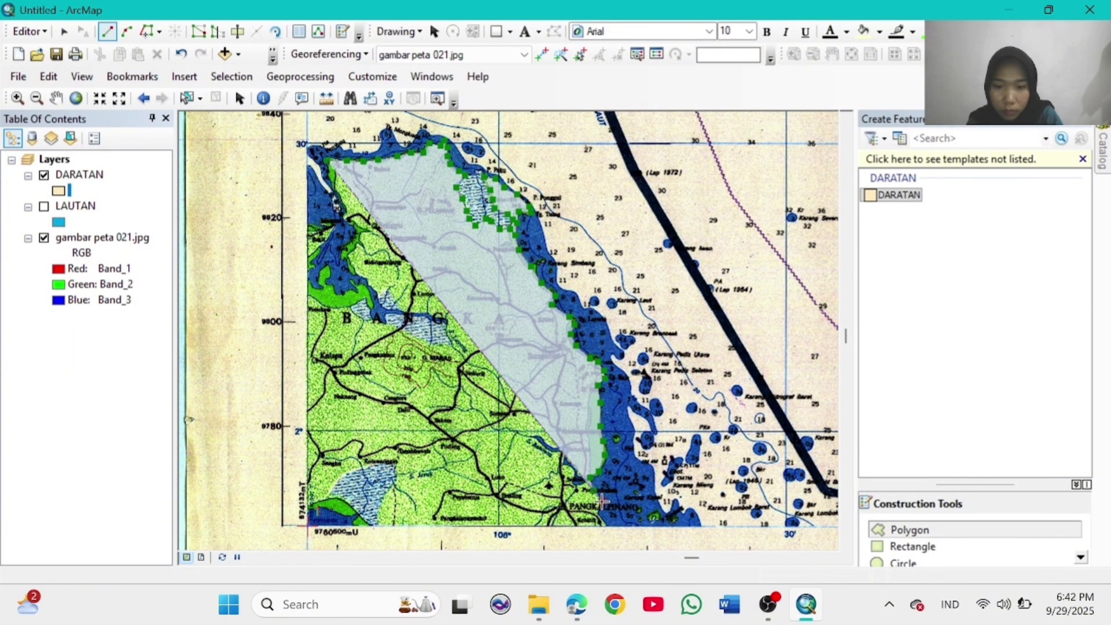
click(601, 501)
click(605, 524)
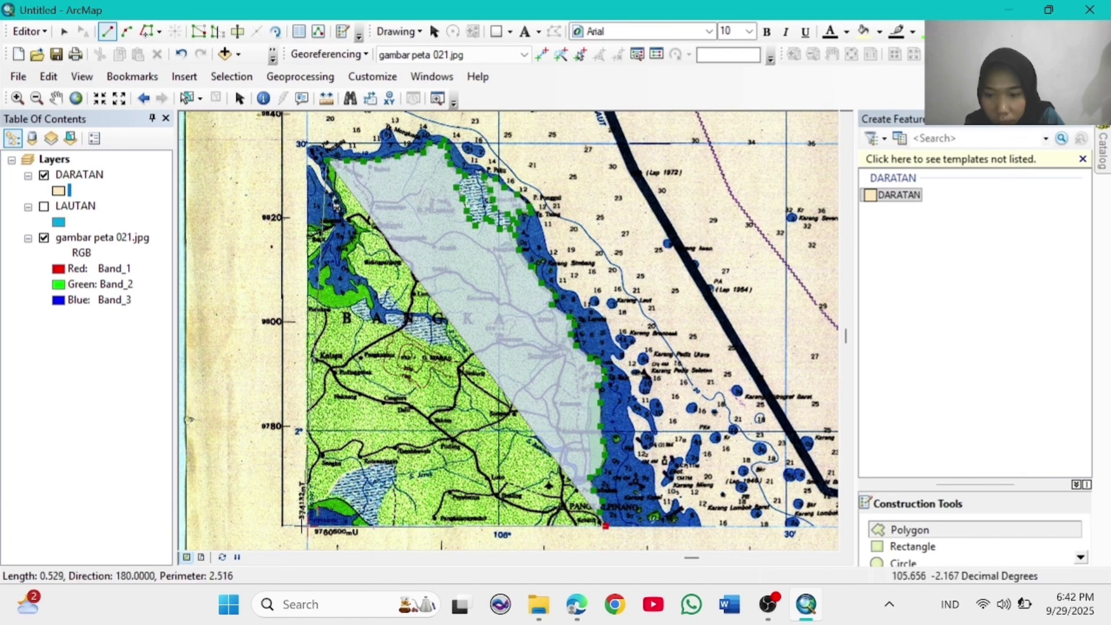
Step: Run the outline west along the bottom edge, around the hatched patch, and up the left edge
click(380, 525)
click(381, 509)
click(391, 488)
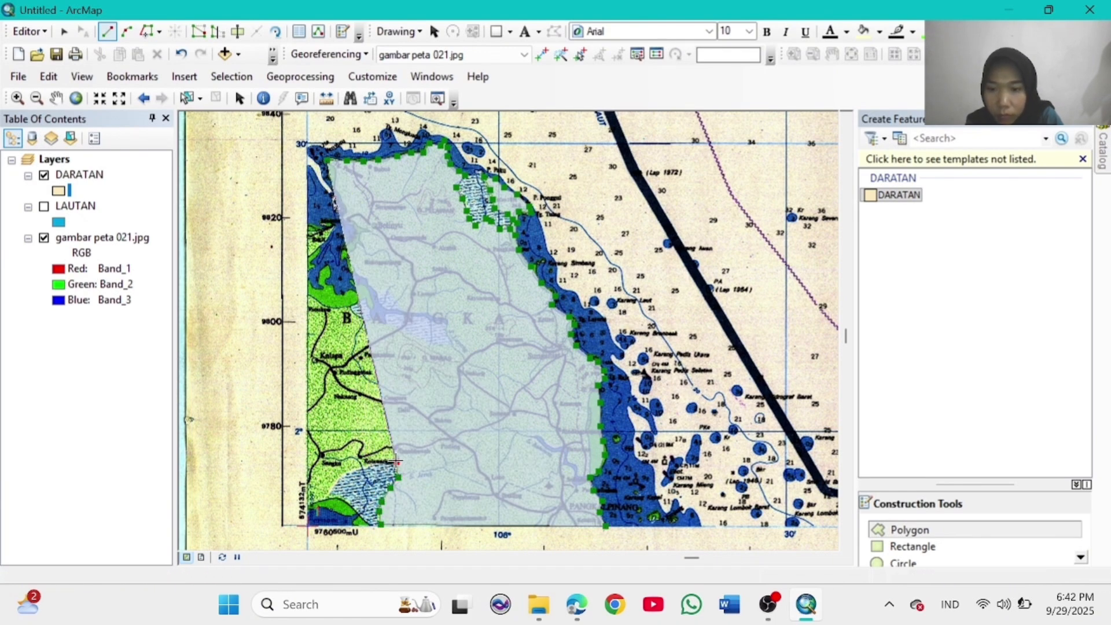
click(397, 463)
click(377, 465)
click(354, 470)
click(340, 479)
click(327, 496)
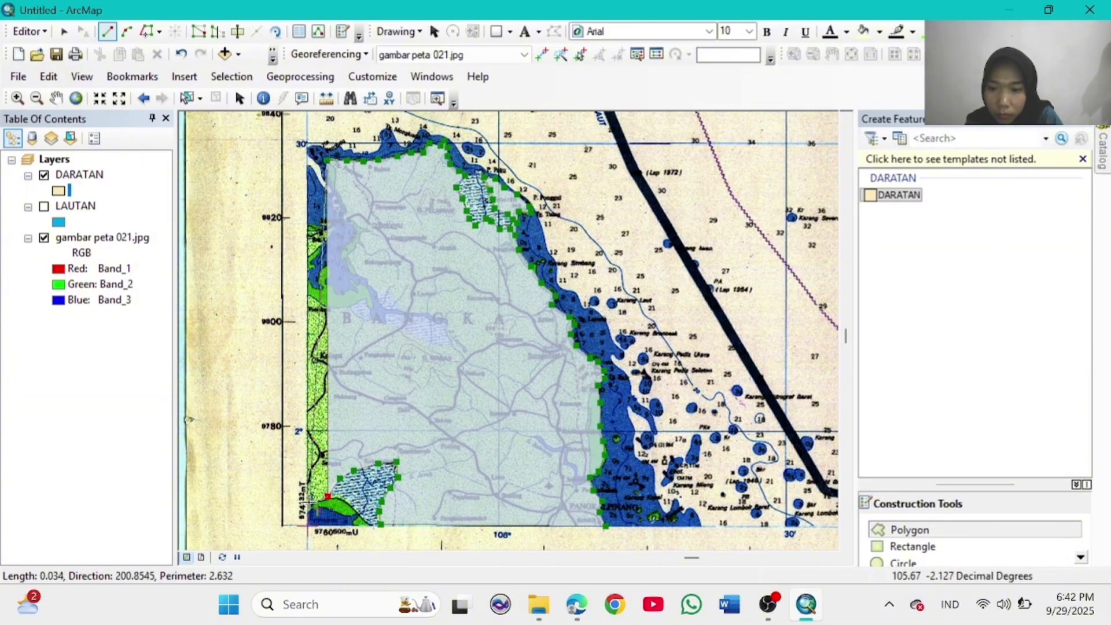
click(309, 503)
click(309, 420)
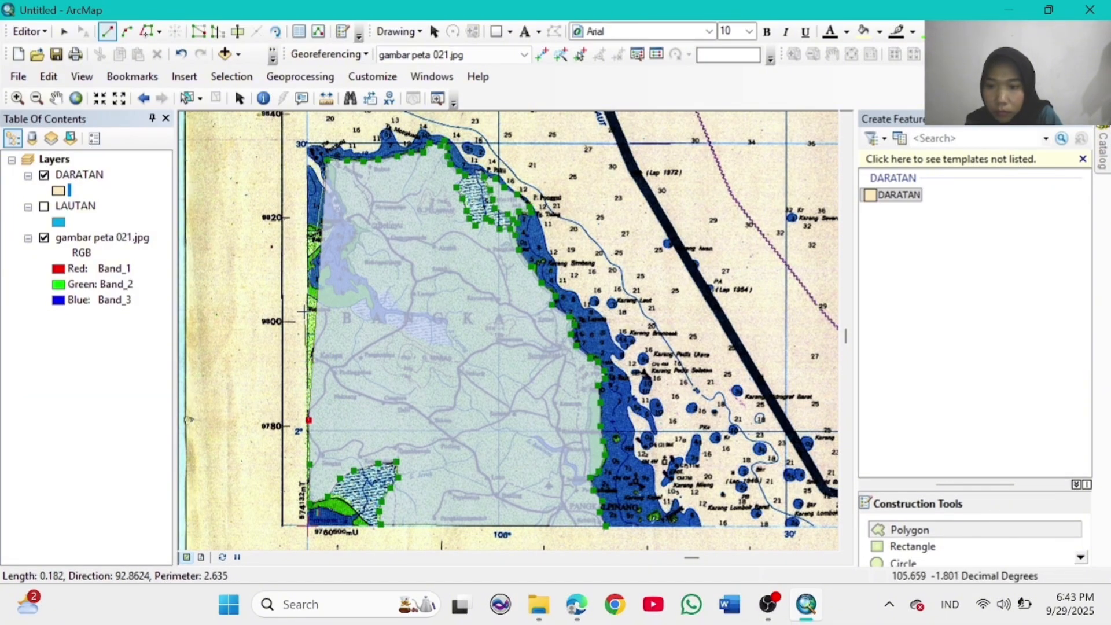
click(307, 283)
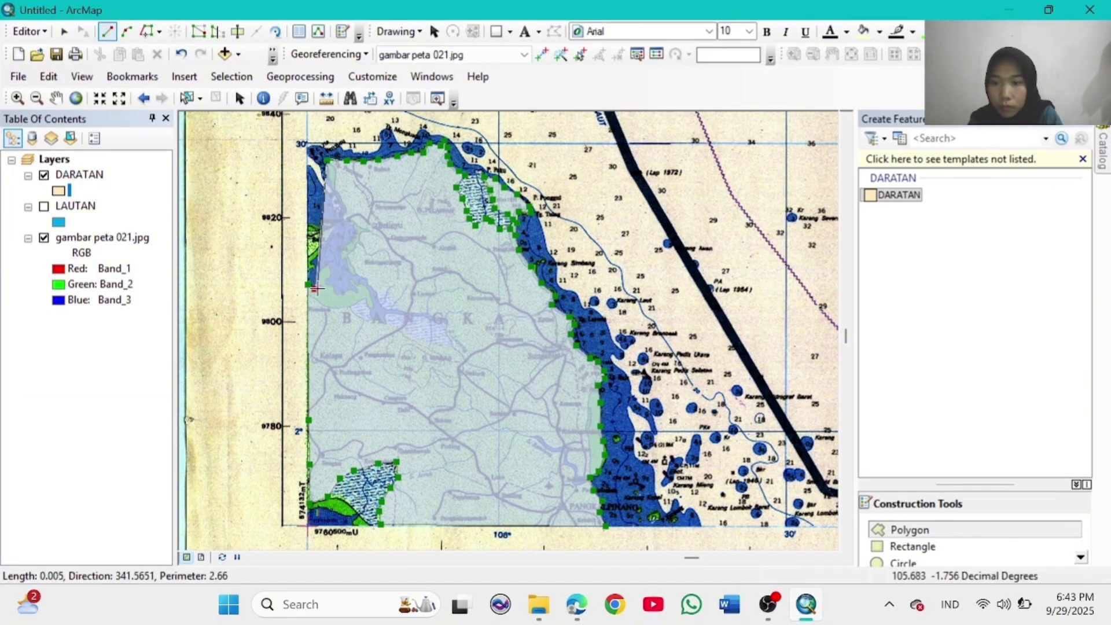
Step: Trace the western inlet and northwest coast back to the start, finishing the island polygon
click(358, 294)
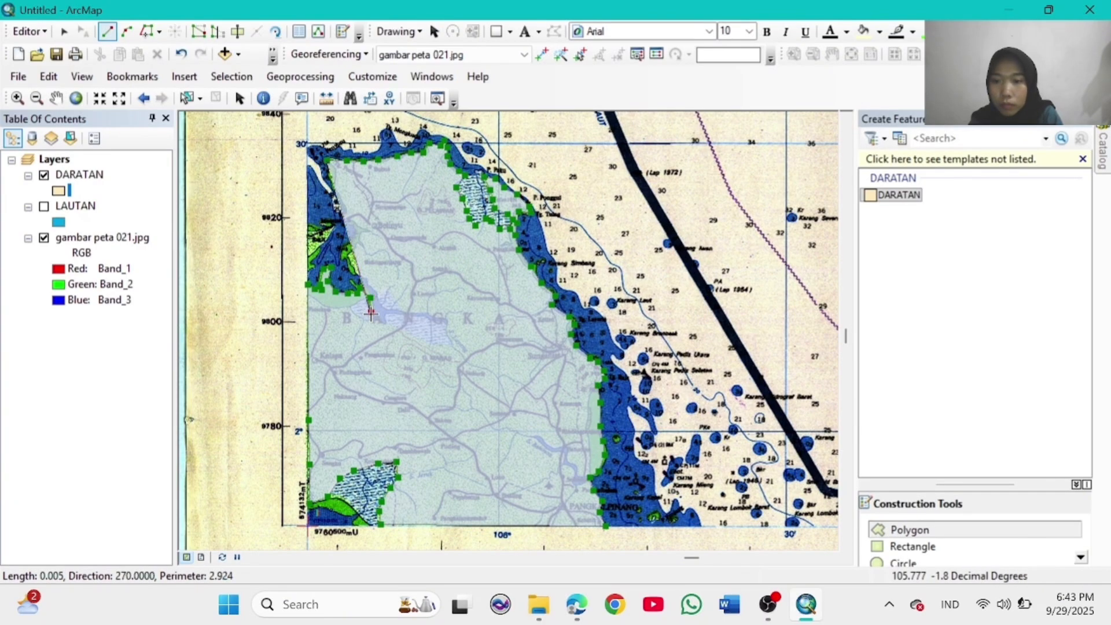
click(372, 315)
click(385, 322)
click(378, 296)
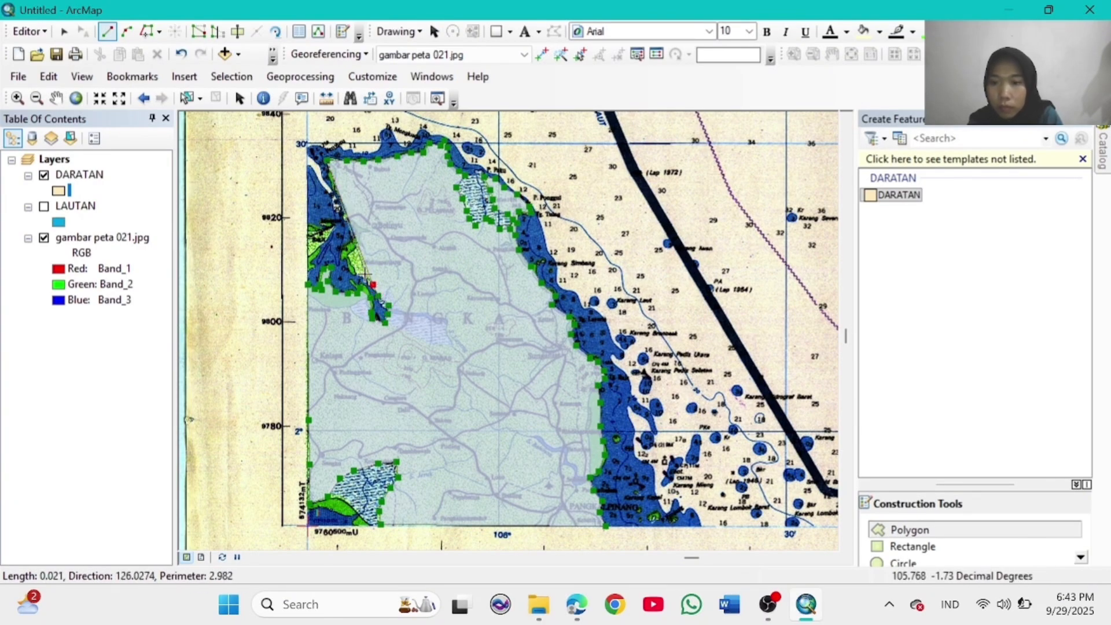
click(364, 271)
click(354, 252)
click(359, 229)
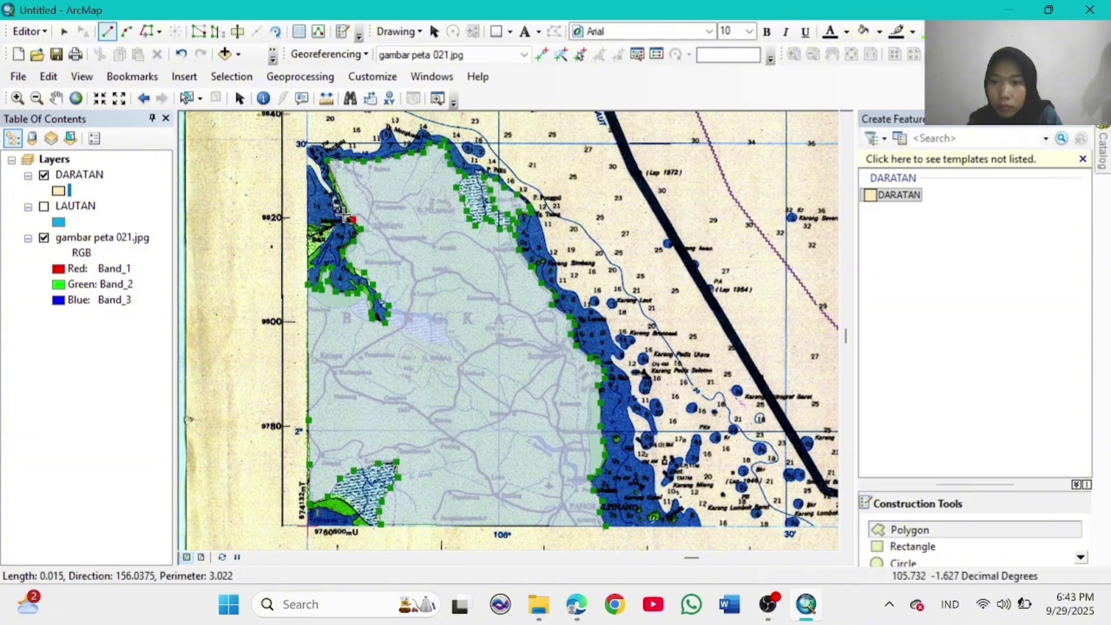
click(329, 231)
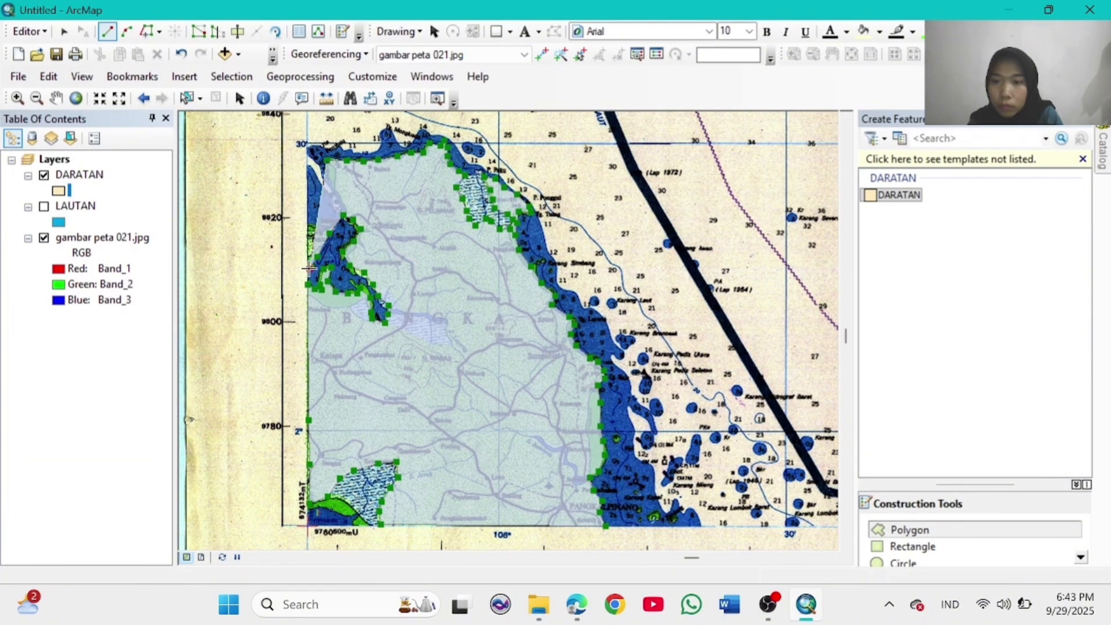
click(309, 223)
click(336, 220)
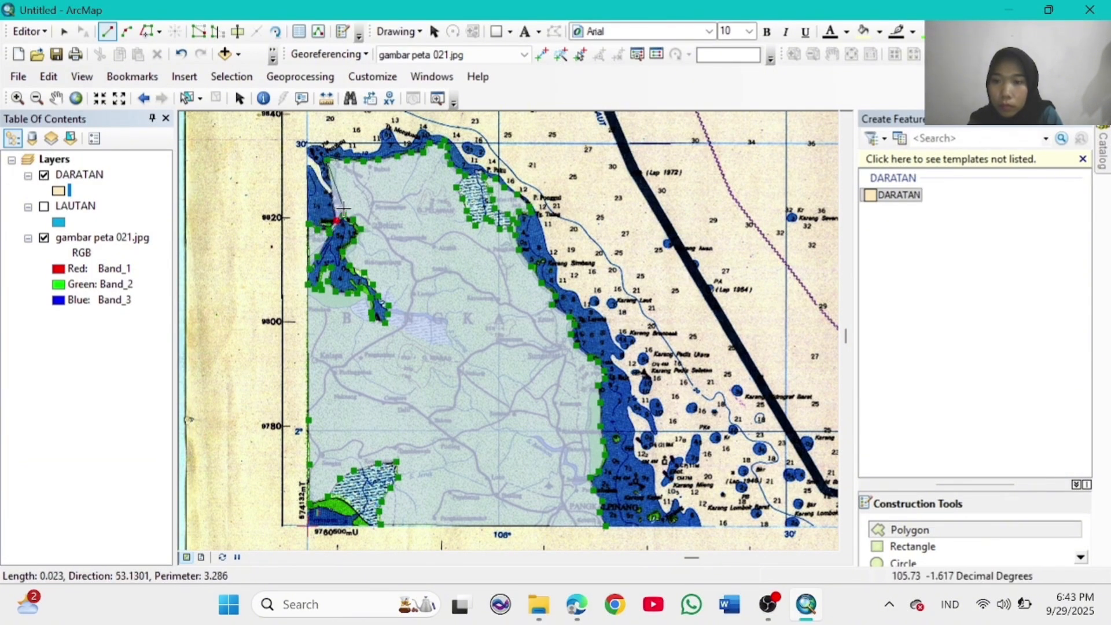
double_click(328, 167)
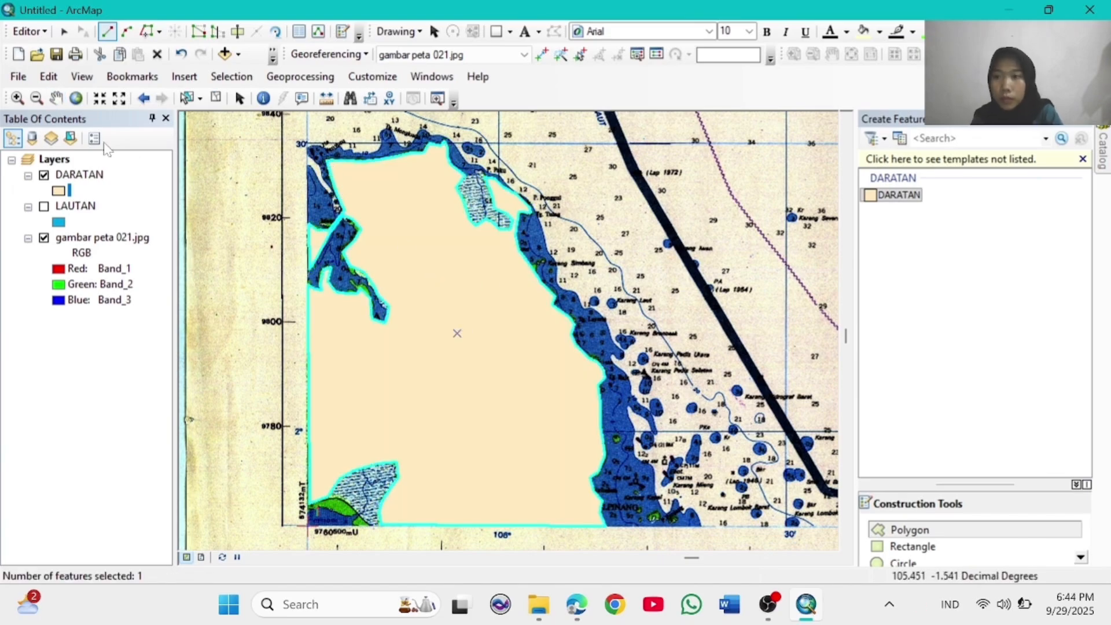
Step: Go to the full chart extent and zoom into the islands around P. Benua
click(76, 98)
click(17, 98)
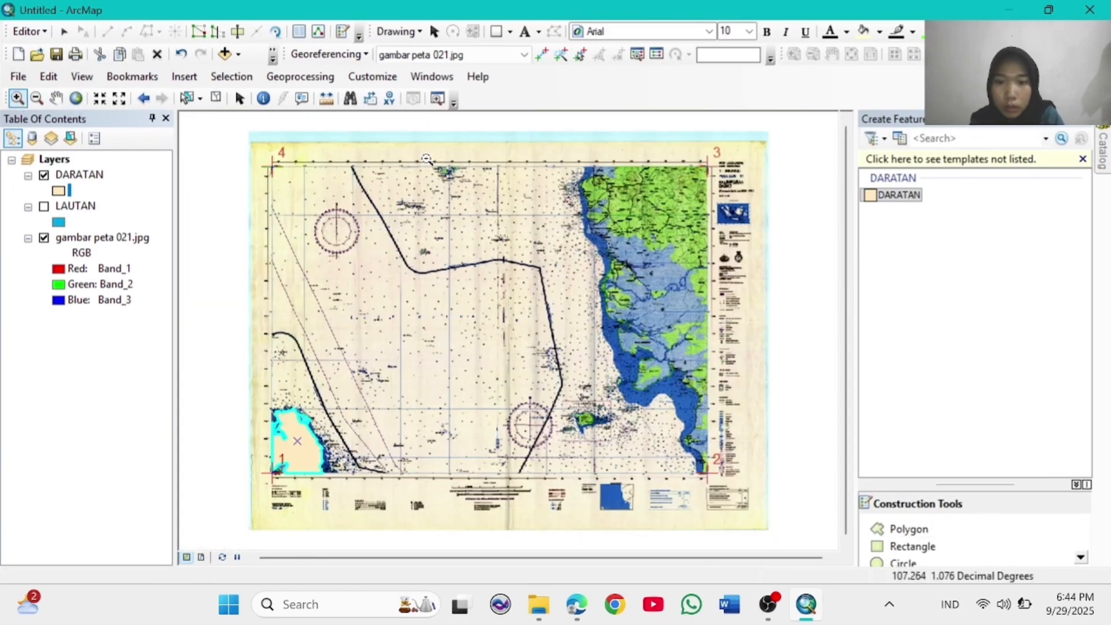
drag(426, 159, 468, 187)
Step: Outline P. Benua's coastline as a new DARATAN land polygon
click(908, 529)
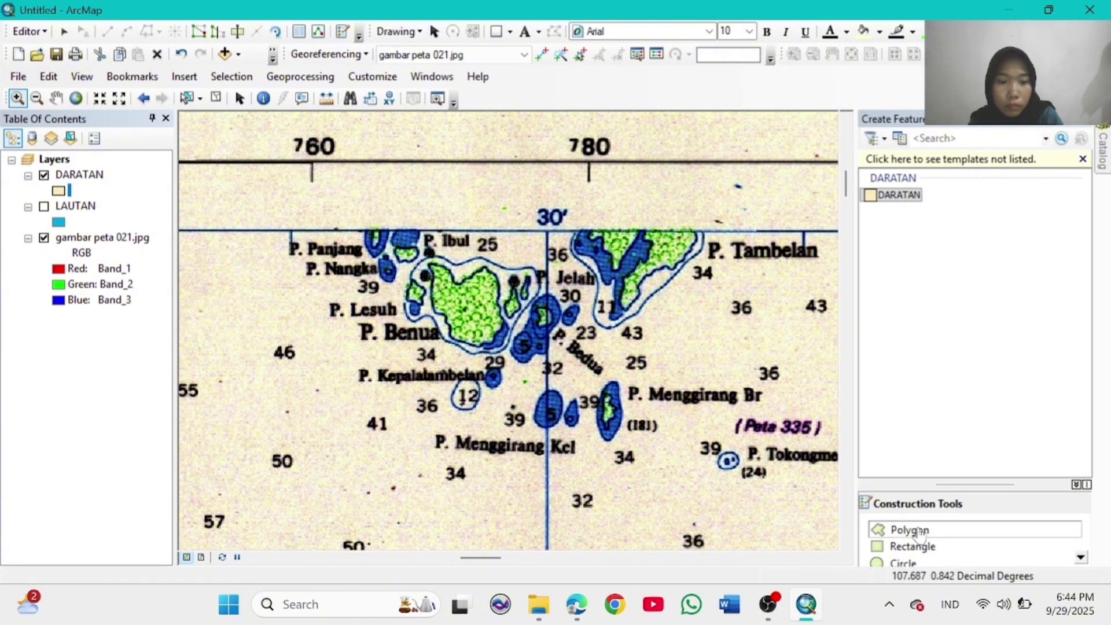
click(455, 279)
click(473, 276)
click(485, 268)
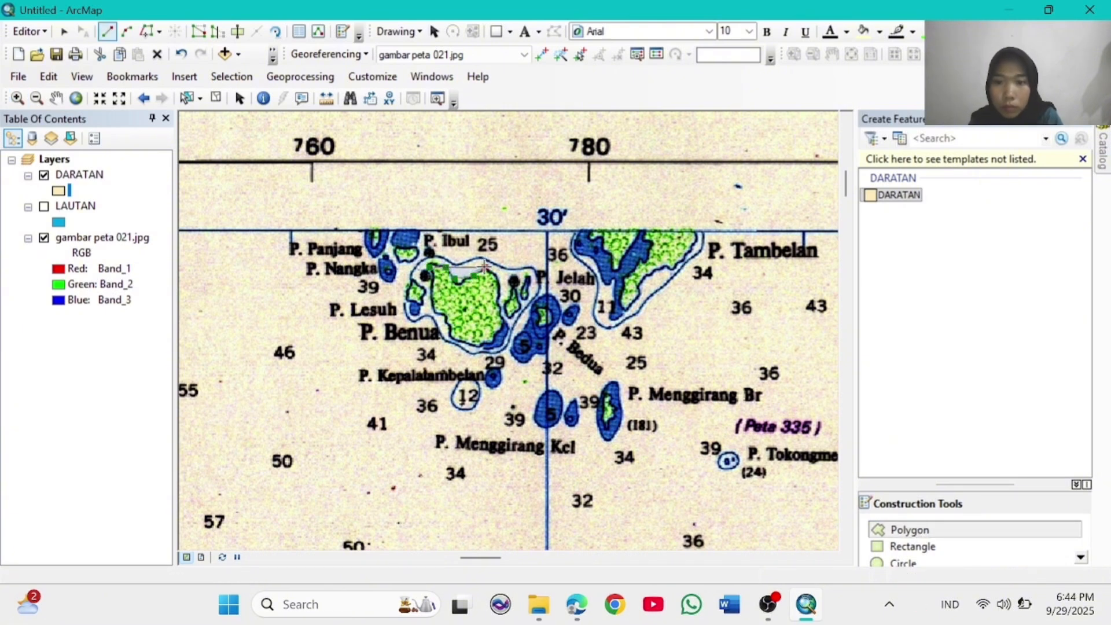
click(497, 274)
click(498, 297)
click(505, 317)
click(498, 332)
click(491, 340)
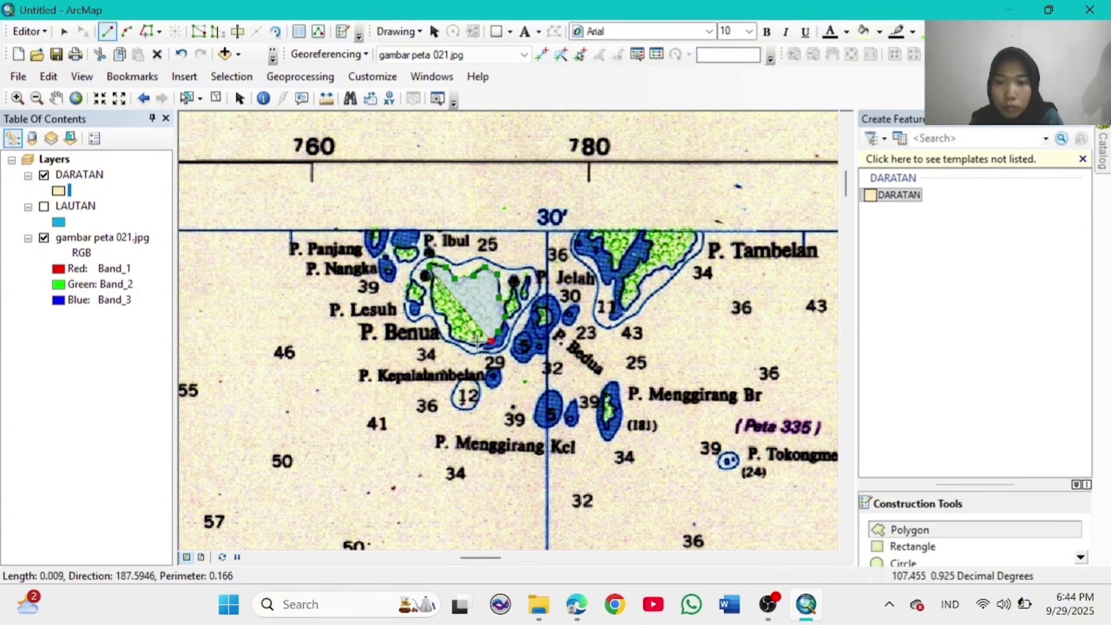
click(443, 313)
click(434, 309)
double_click(432, 287)
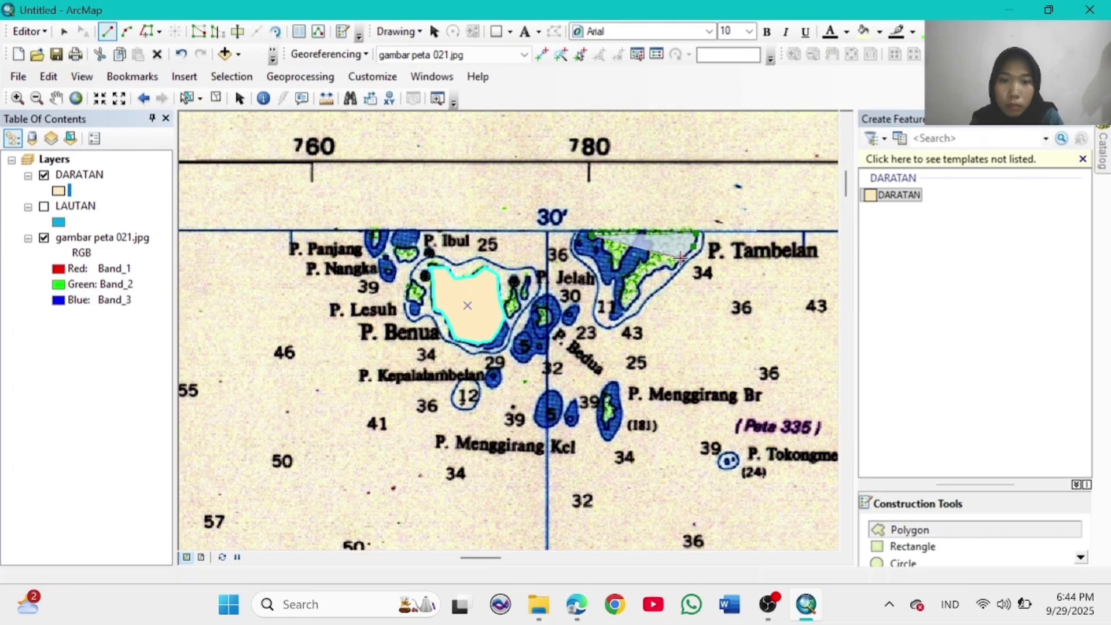
Step: Outline P. Tambelan's southern arm and northern inlet as a DARATAN polygon, then return to full extent
click(638, 284)
click(637, 298)
click(628, 307)
click(622, 299)
click(625, 279)
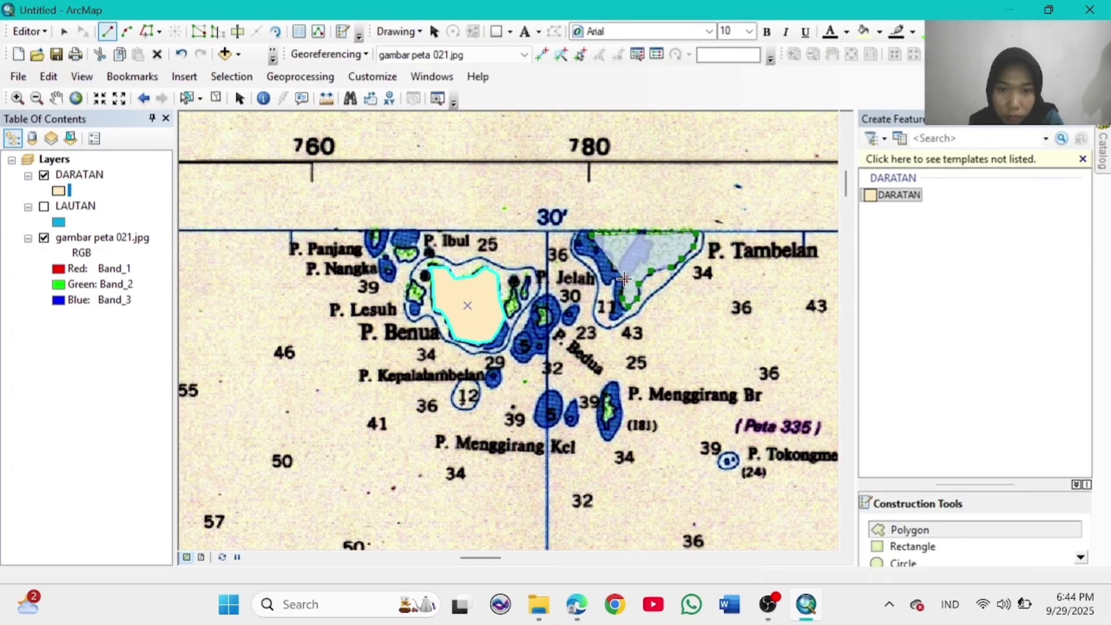
click(640, 260)
click(652, 253)
click(653, 245)
click(644, 236)
click(635, 234)
click(626, 253)
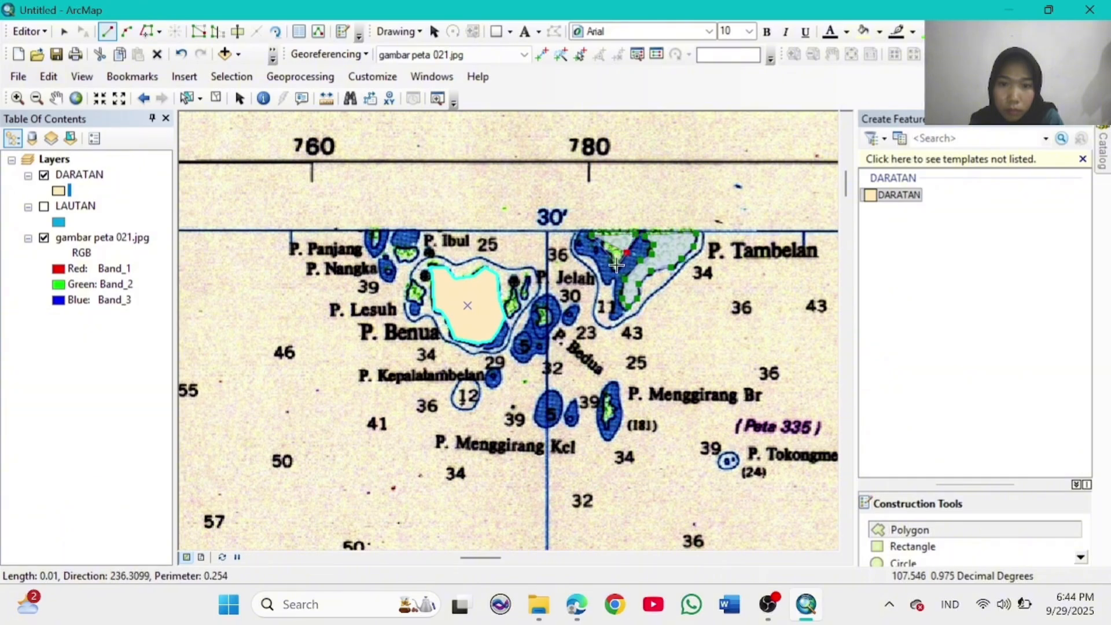
click(617, 267)
click(613, 254)
double_click(611, 247)
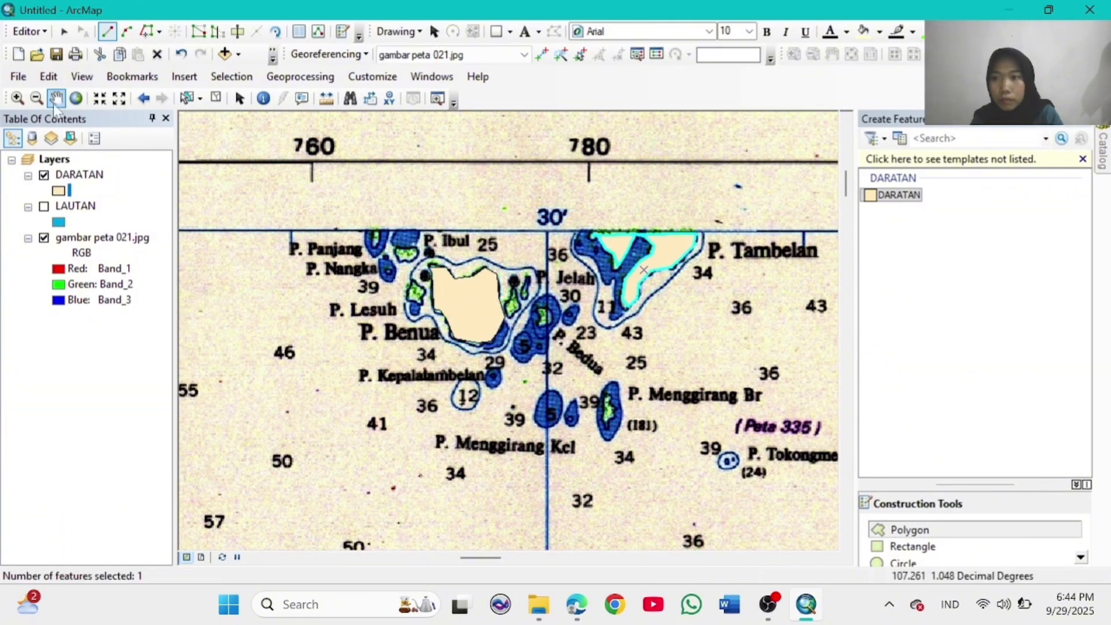
click(76, 98)
click(18, 97)
Step: Zoom into the Karimata islands and digitize a DARATAN land polygon around P. Serutu
drag(565, 401, 609, 433)
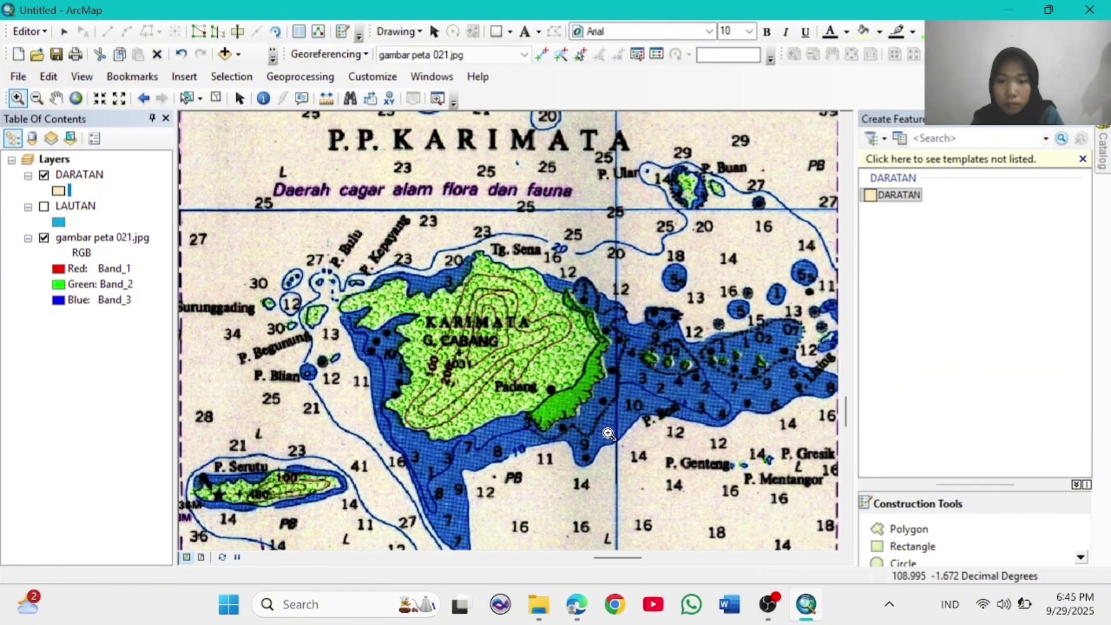
click(907, 532)
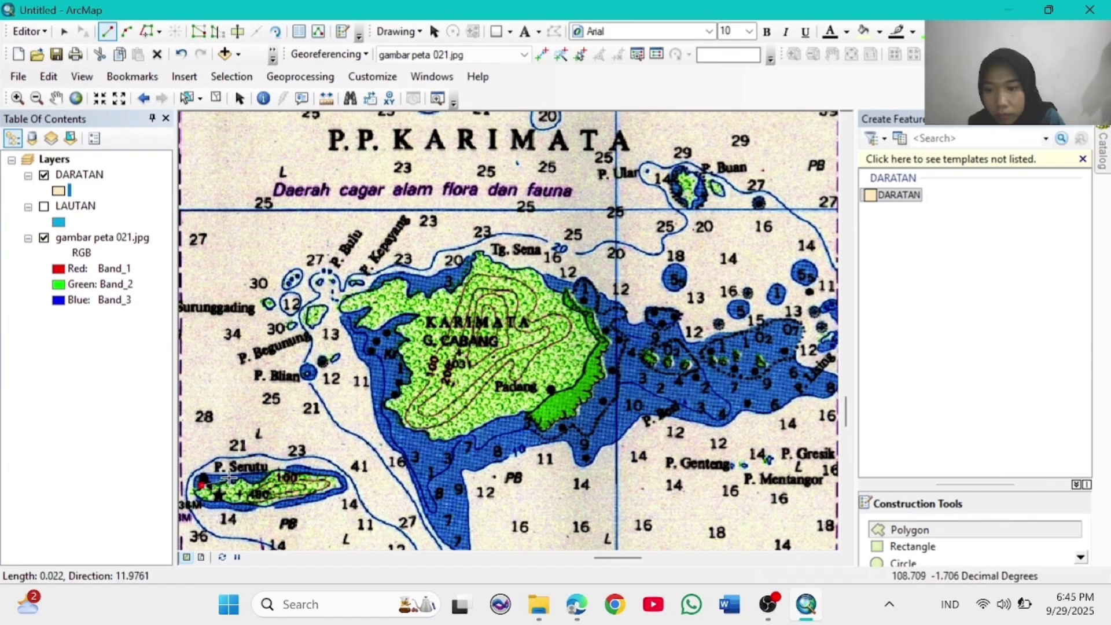
click(324, 477)
click(339, 485)
click(323, 492)
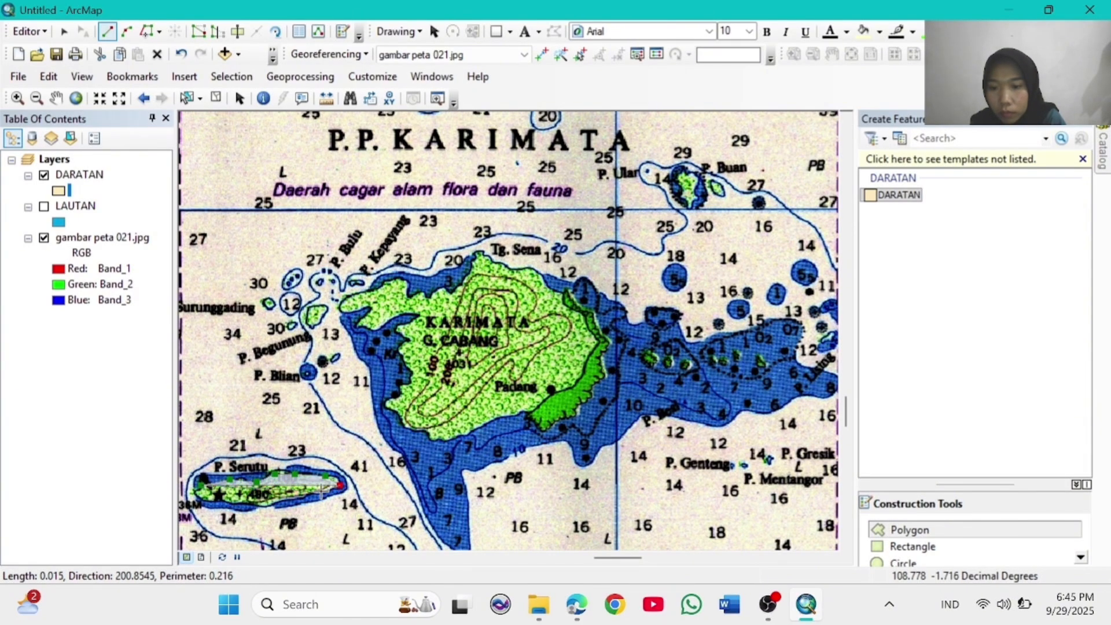
click(300, 497)
click(276, 501)
click(244, 500)
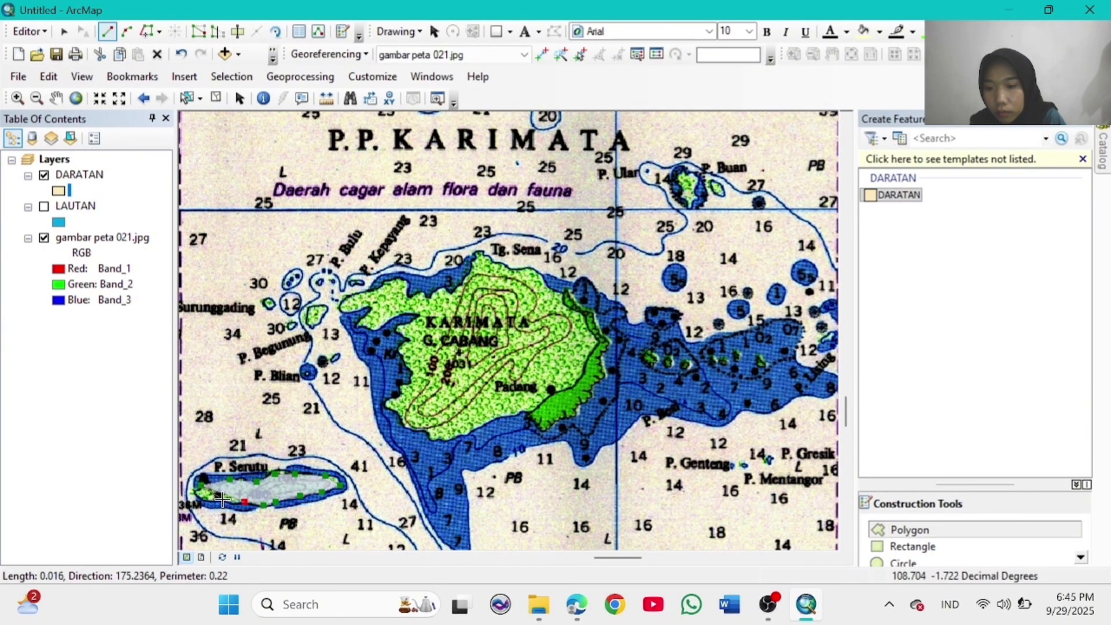
double_click(199, 477)
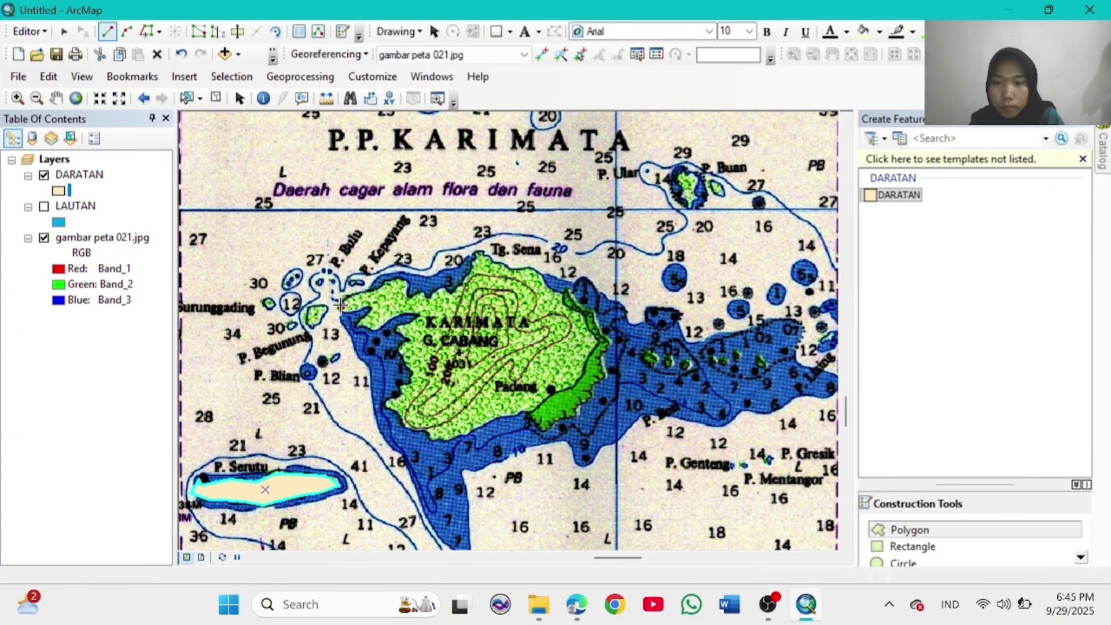
Step: Trace Karimata island's land outline along its northwest, north, northeast and east coasts
click(386, 283)
click(430, 300)
click(443, 287)
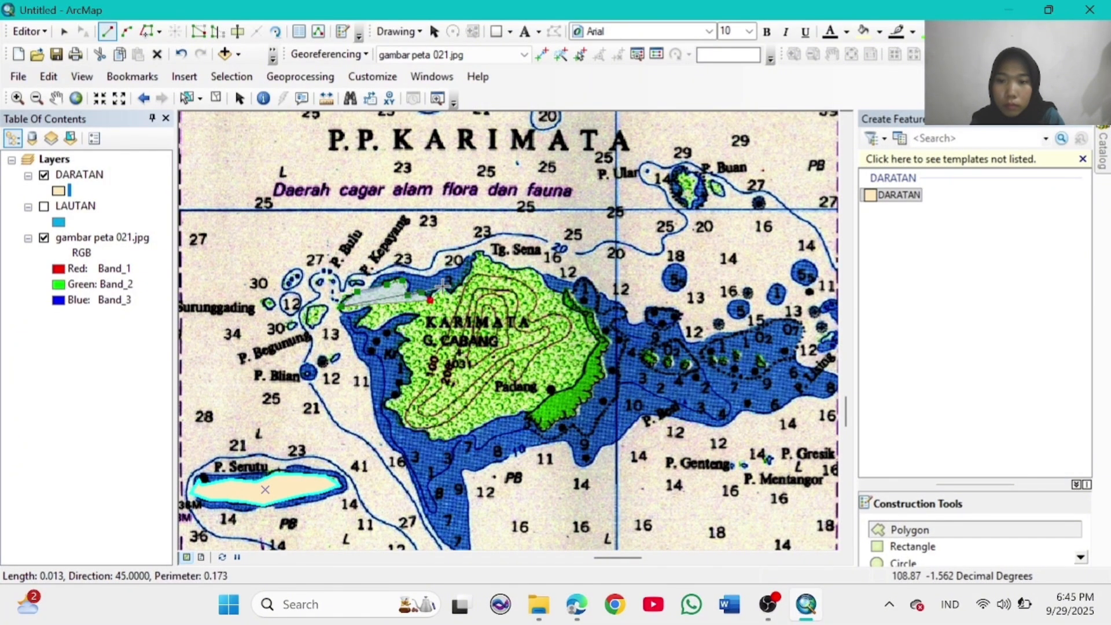
click(454, 295)
click(474, 267)
click(477, 253)
click(482, 250)
click(494, 259)
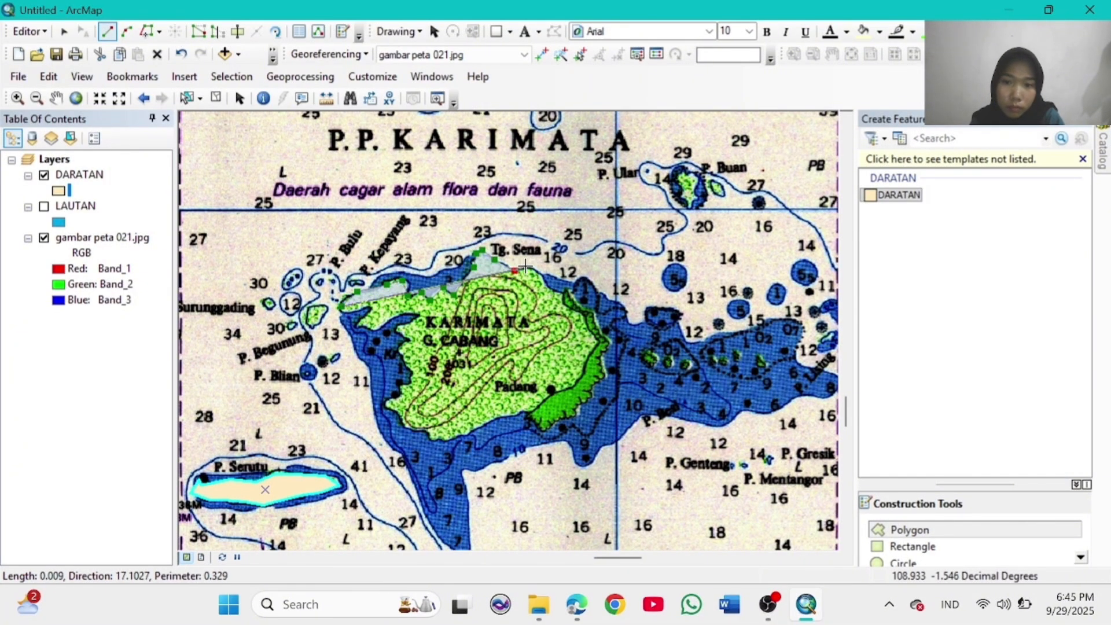
click(515, 270)
click(532, 266)
click(550, 283)
click(566, 291)
click(585, 312)
click(600, 331)
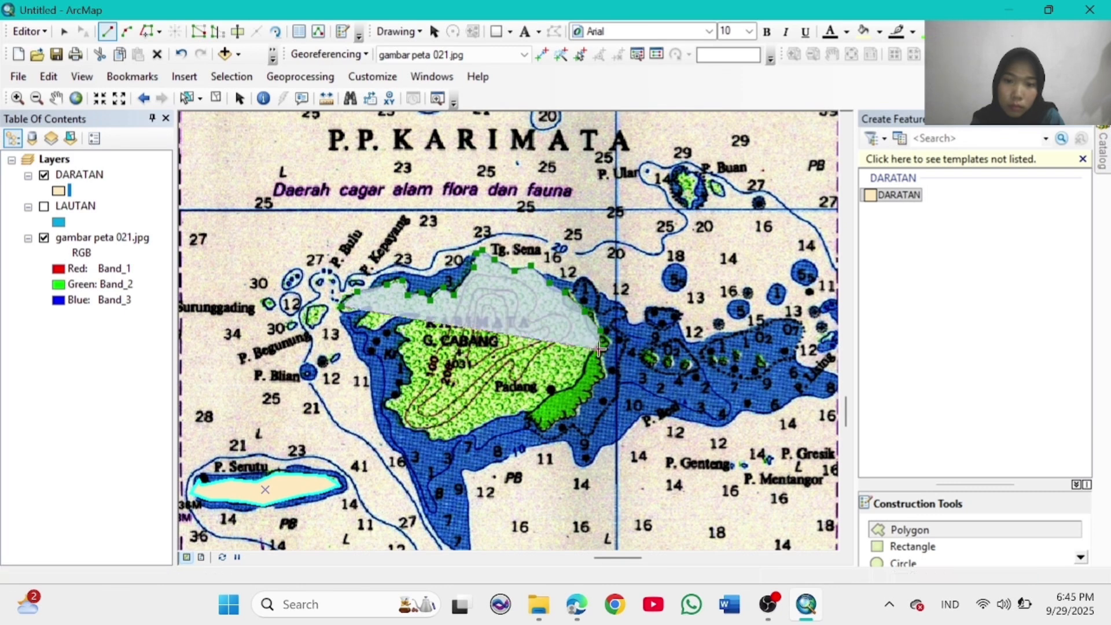
click(602, 347)
click(599, 374)
click(591, 392)
click(576, 410)
click(548, 424)
Step: Continue Karimata's outline along the south, southwest coast and west bay, completing the polygon
click(532, 415)
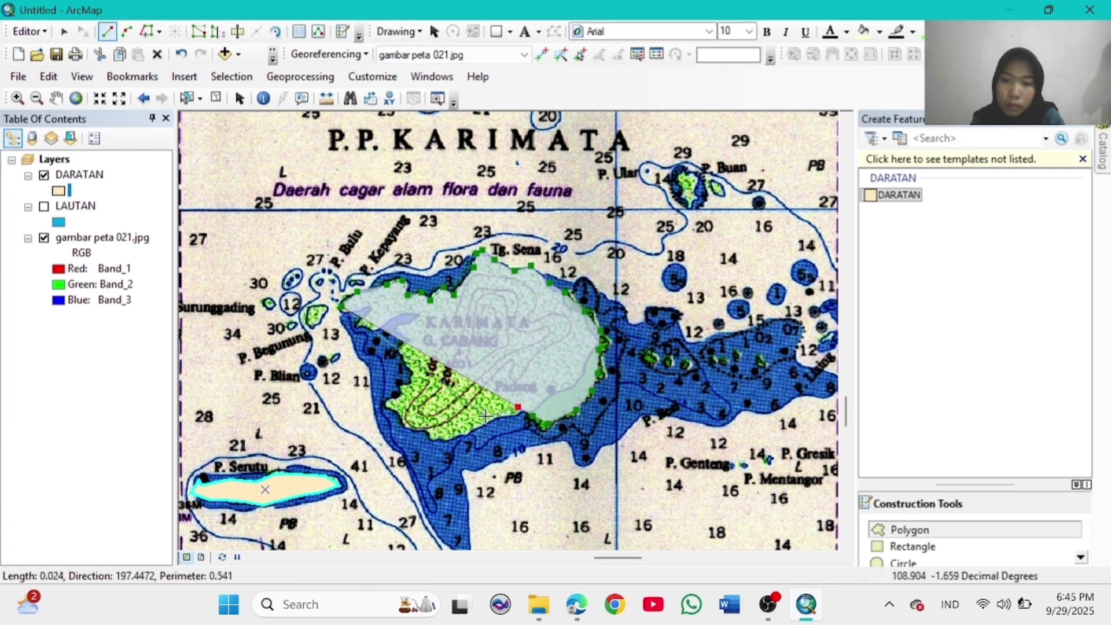
click(518, 407)
click(485, 422)
click(462, 428)
click(441, 435)
click(430, 428)
click(406, 426)
click(387, 405)
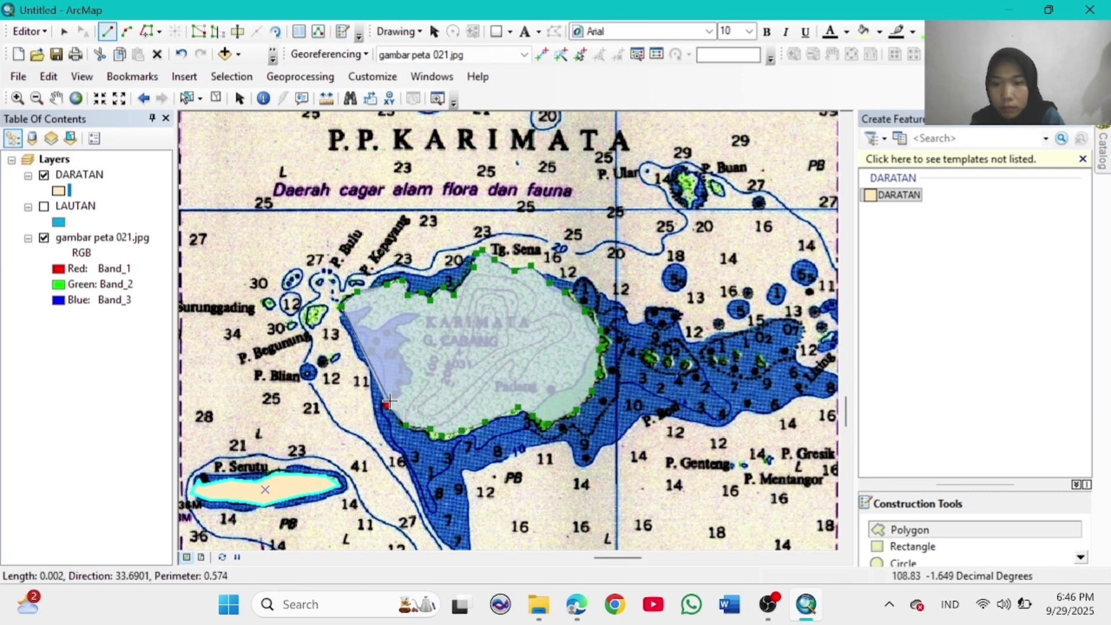
click(403, 396)
click(404, 388)
click(411, 381)
click(412, 374)
click(396, 349)
click(409, 341)
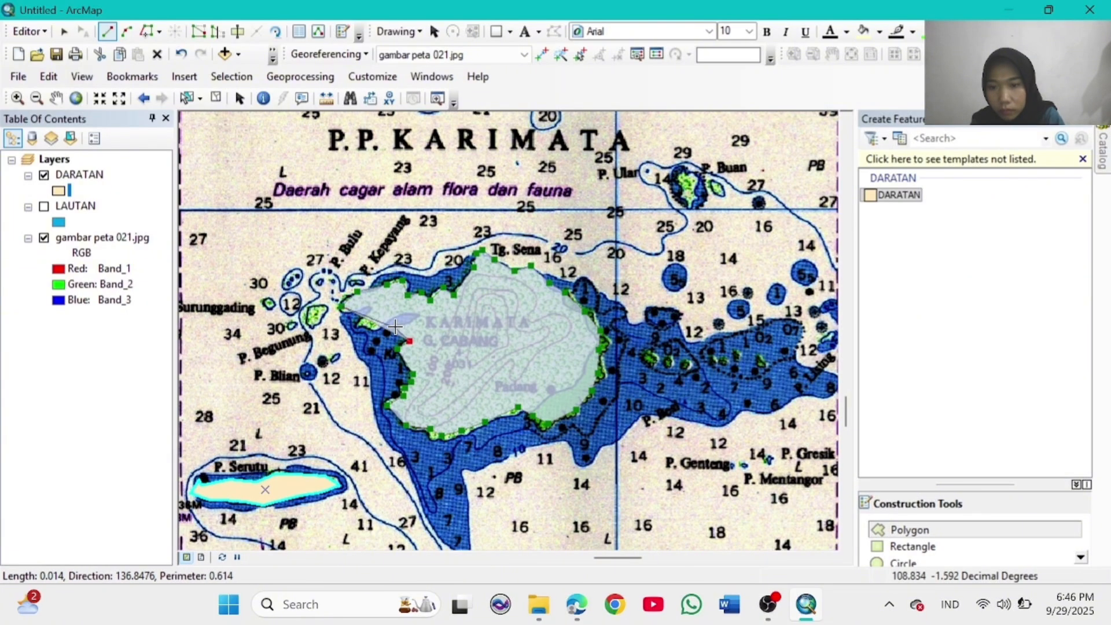
click(395, 328)
click(420, 315)
click(404, 312)
click(378, 330)
click(356, 323)
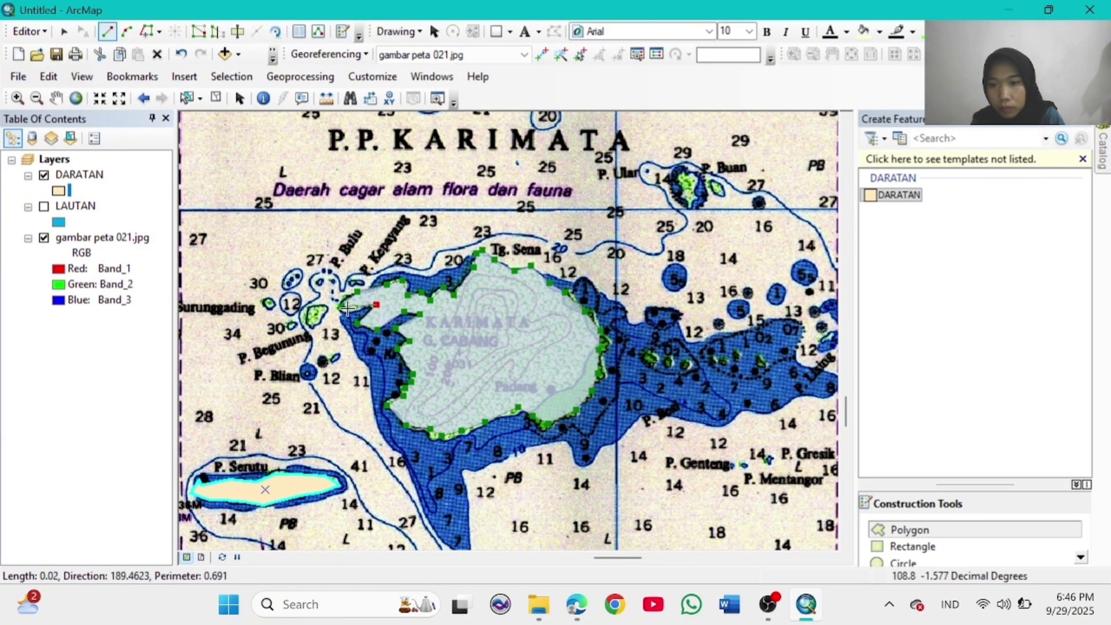
double_click(343, 306)
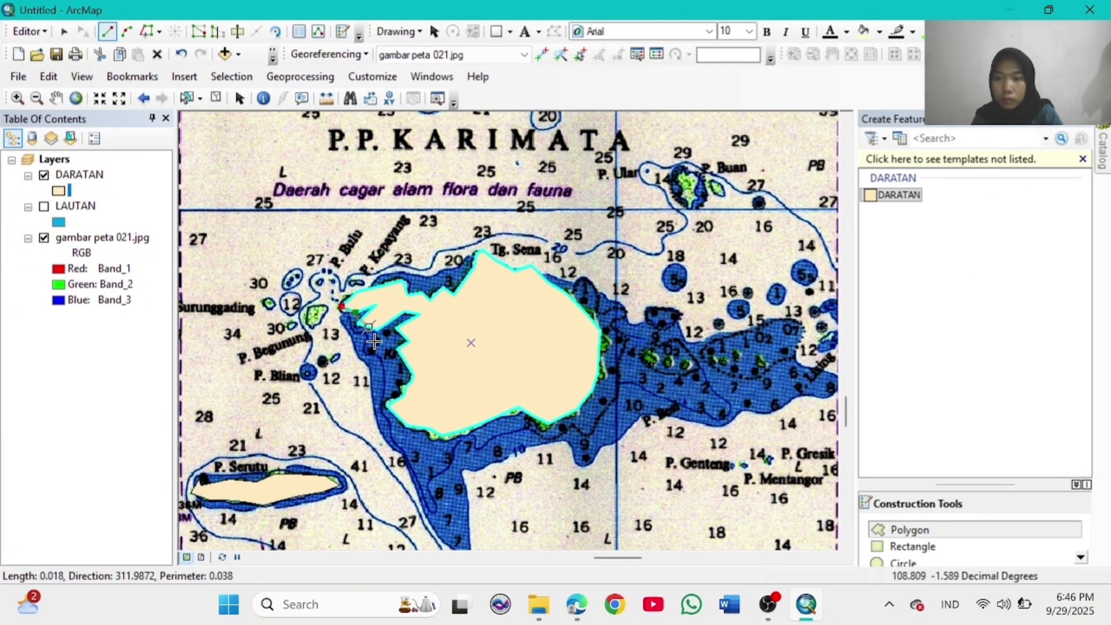
Step: Add a small DARATAN polygon at Karimata's west tip, then zoom out to the whole chart
click(357, 313)
double_click(349, 298)
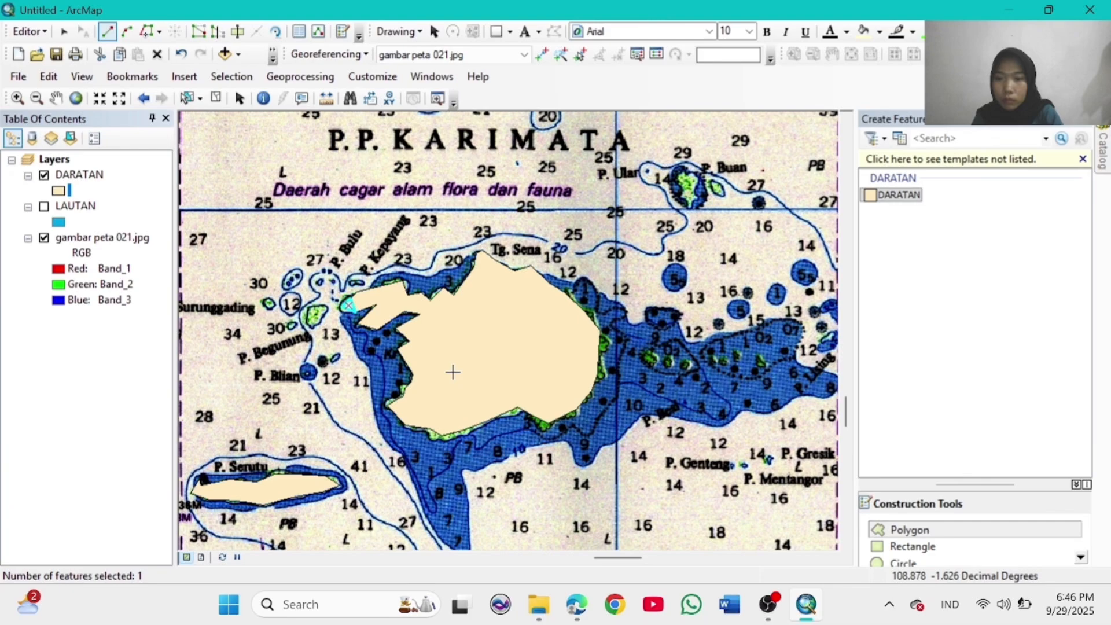
click(76, 97)
click(17, 97)
Step: Zoom into the northeast coast and start a land polygon around the upper bay and western coastline
drag(726, 255, 724, 254)
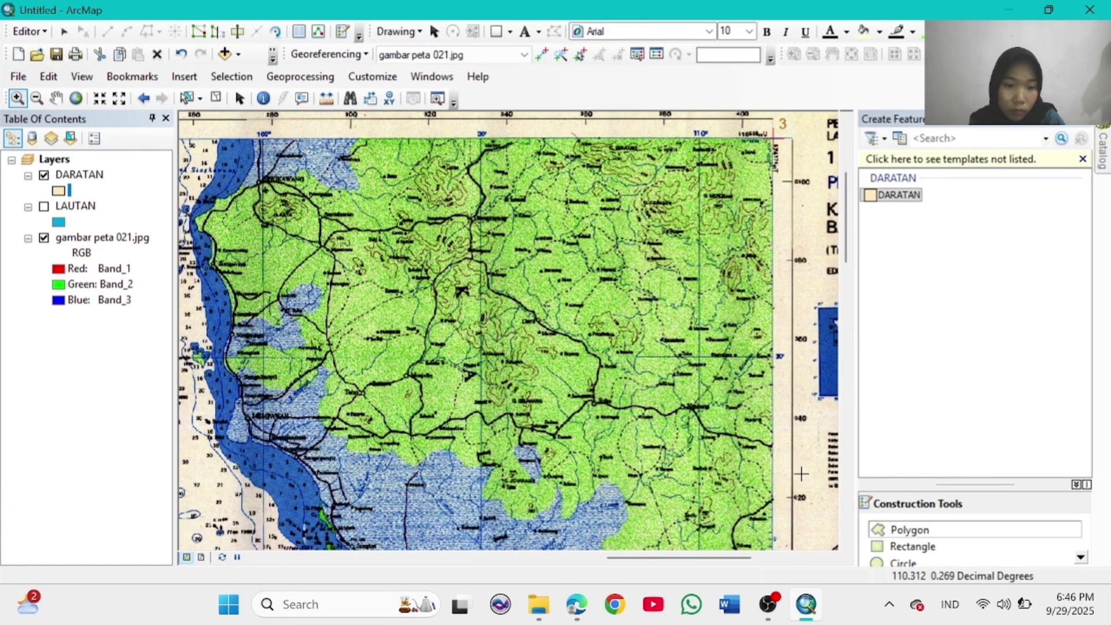
click(909, 529)
click(351, 153)
click(357, 177)
click(359, 192)
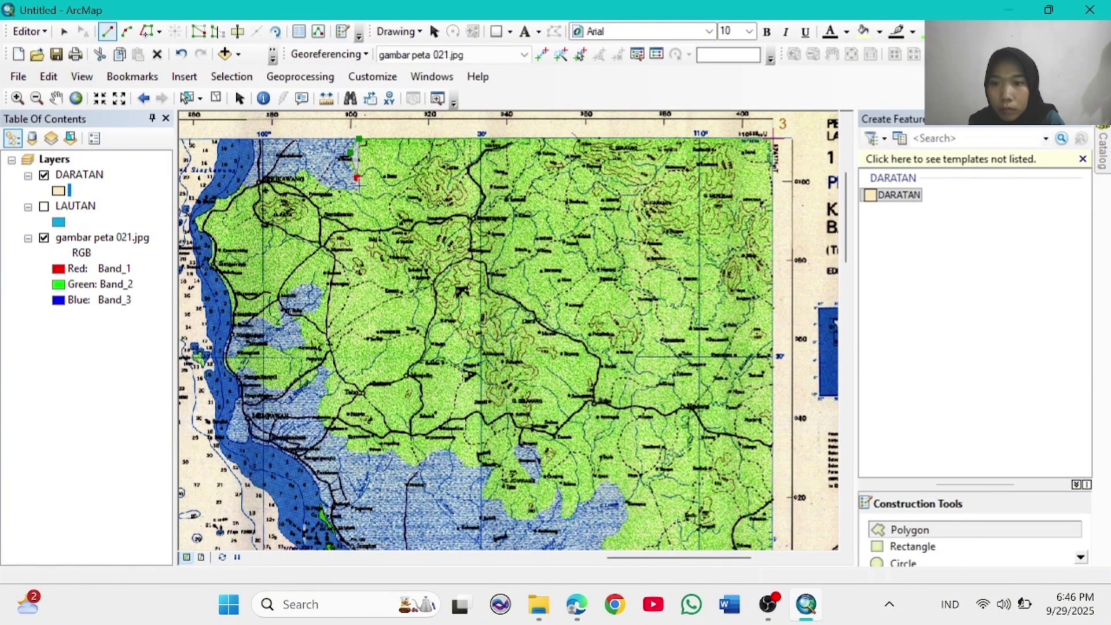
click(343, 193)
click(317, 183)
click(306, 171)
click(294, 177)
click(263, 179)
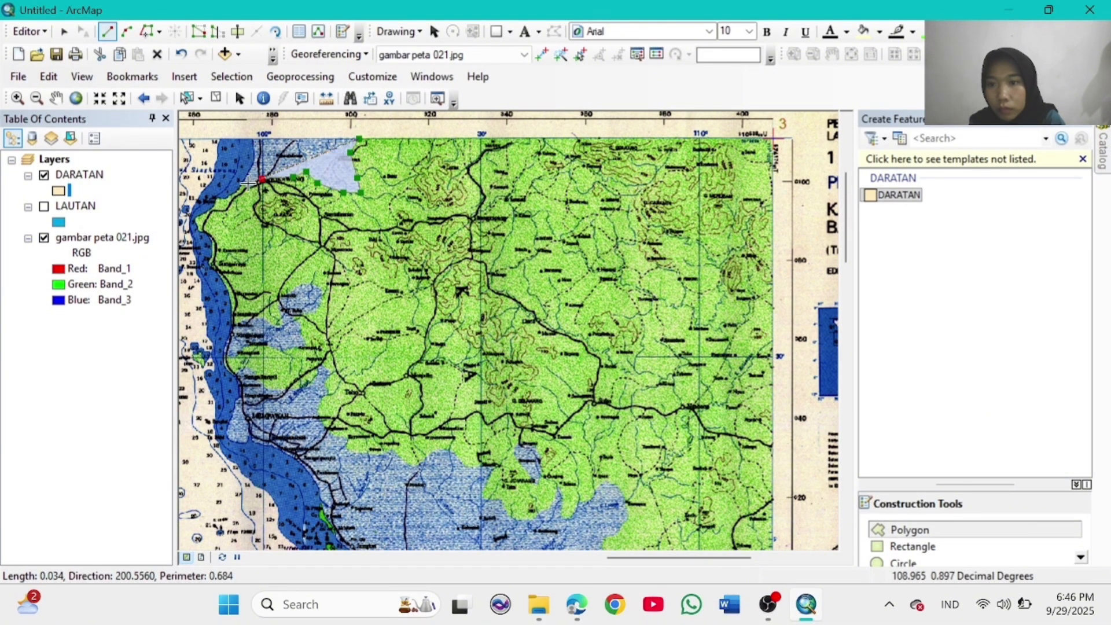
click(232, 187)
click(194, 219)
click(201, 233)
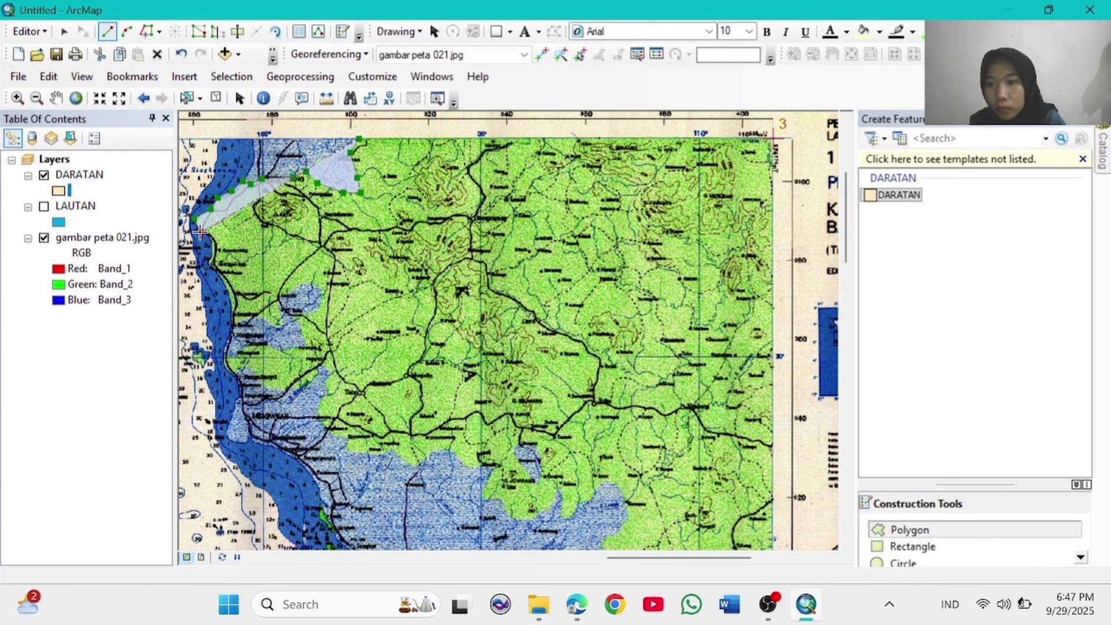
click(209, 240)
click(211, 261)
click(221, 279)
click(231, 300)
click(235, 321)
Step: Trace the land edge around the inland water, the small bay and the shoreline westward and south
click(256, 316)
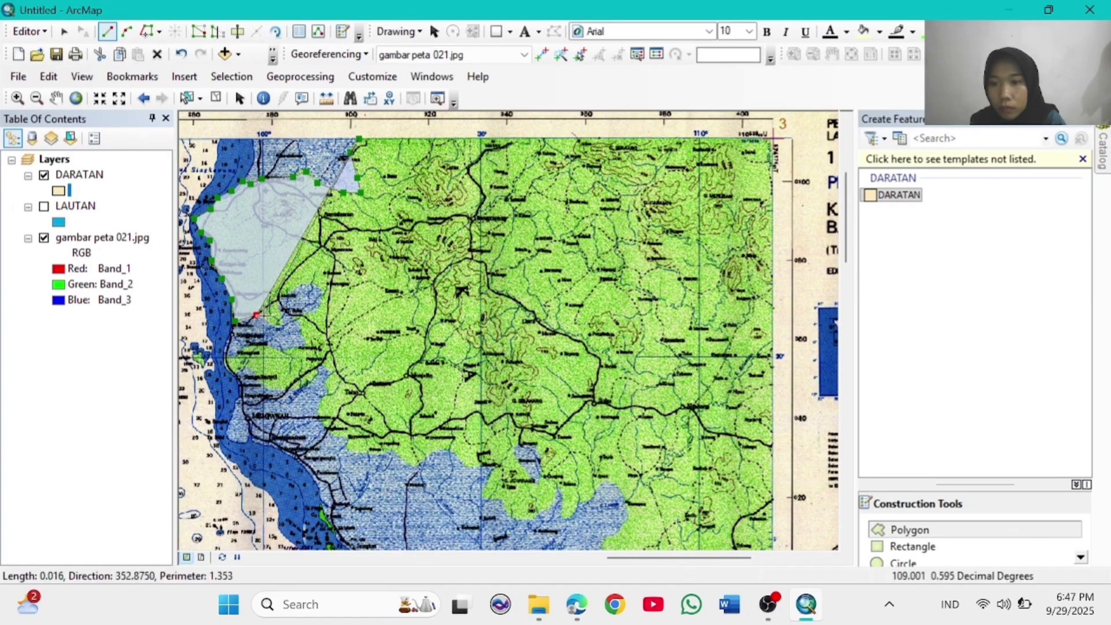
click(280, 328)
click(284, 312)
click(284, 297)
click(300, 284)
click(316, 282)
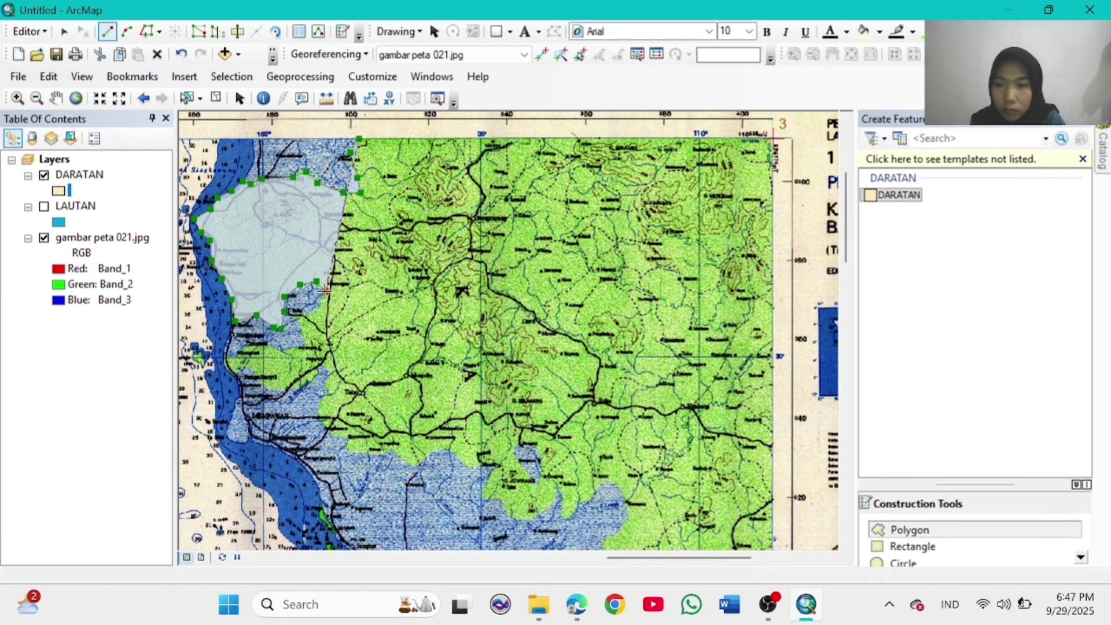
click(324, 291)
click(320, 304)
click(308, 311)
click(292, 310)
click(292, 319)
click(306, 340)
click(298, 344)
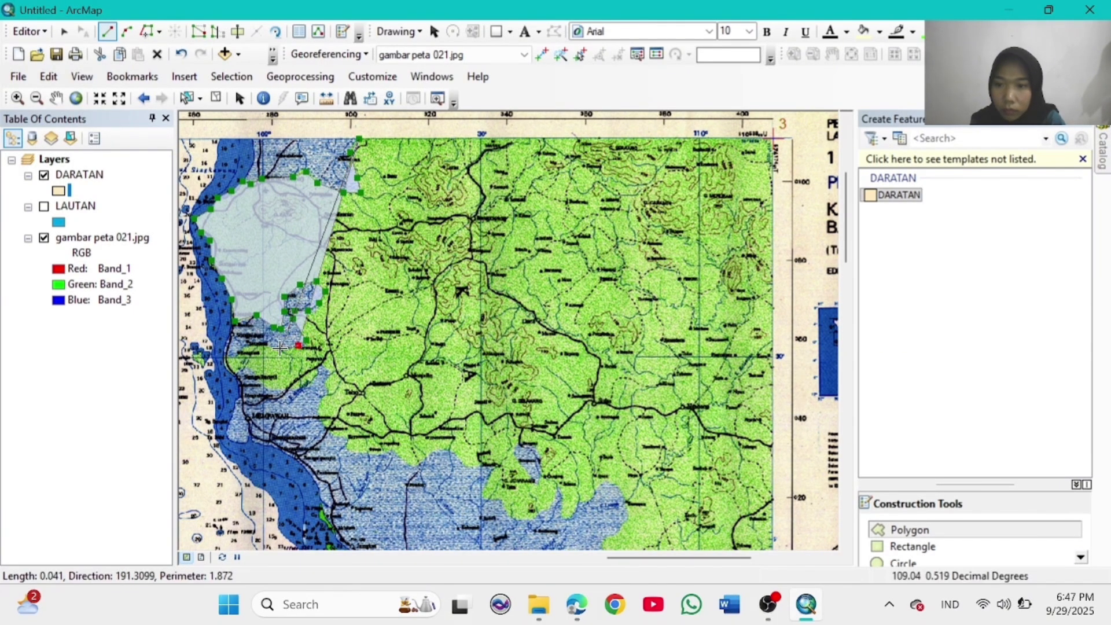
click(282, 349)
click(267, 343)
click(252, 344)
click(240, 349)
click(229, 351)
click(224, 363)
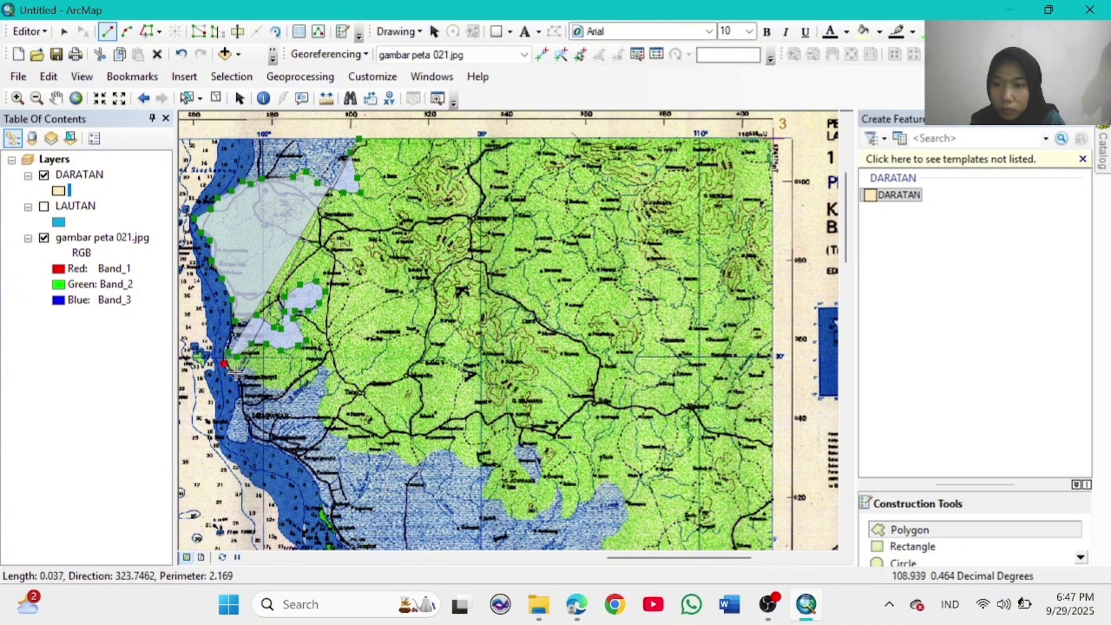
click(237, 373)
click(249, 363)
click(264, 386)
click(295, 389)
click(313, 376)
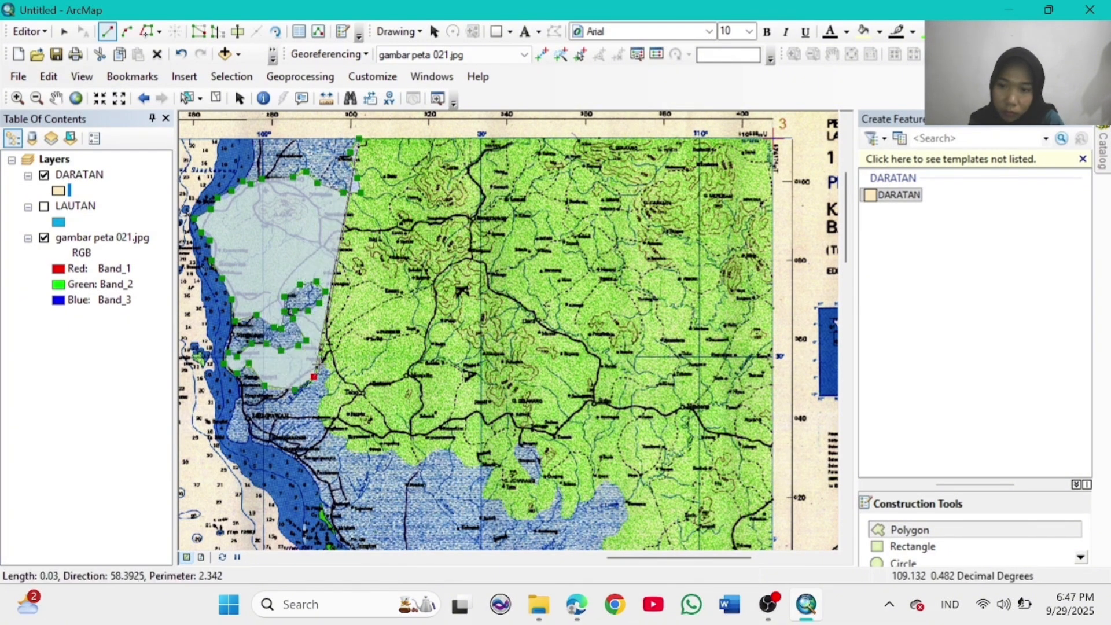
click(320, 365)
click(333, 371)
click(327, 385)
Step: Continue the land outline down the shore and eastward around the small southern bay
click(319, 406)
click(321, 422)
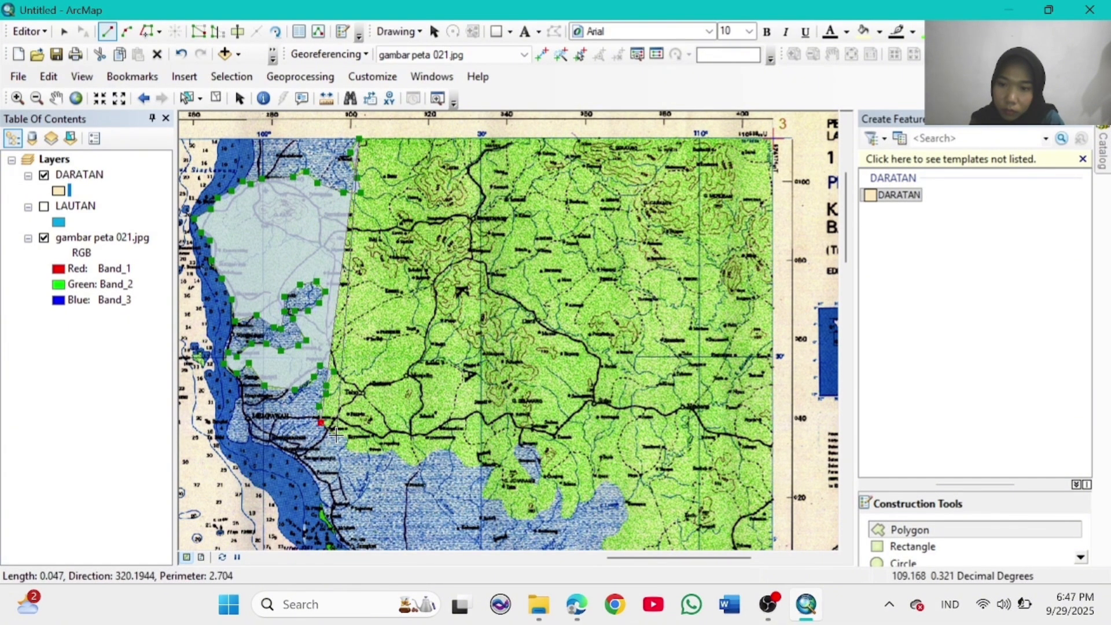
click(340, 437)
click(349, 439)
click(345, 447)
click(355, 455)
click(378, 455)
click(392, 449)
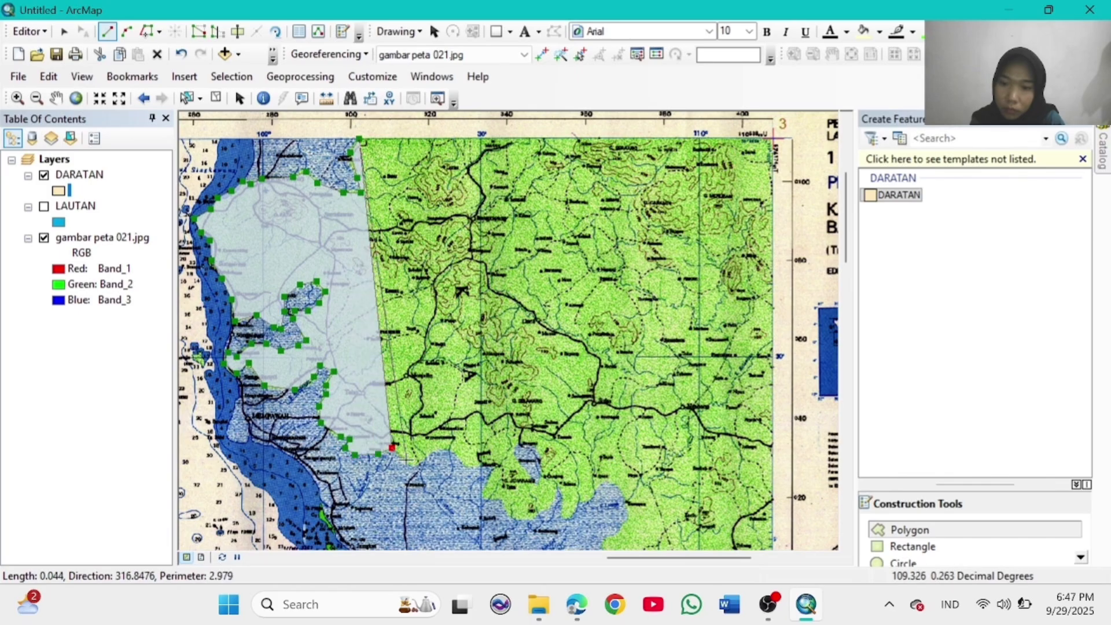
click(415, 466)
click(447, 449)
click(466, 464)
click(492, 464)
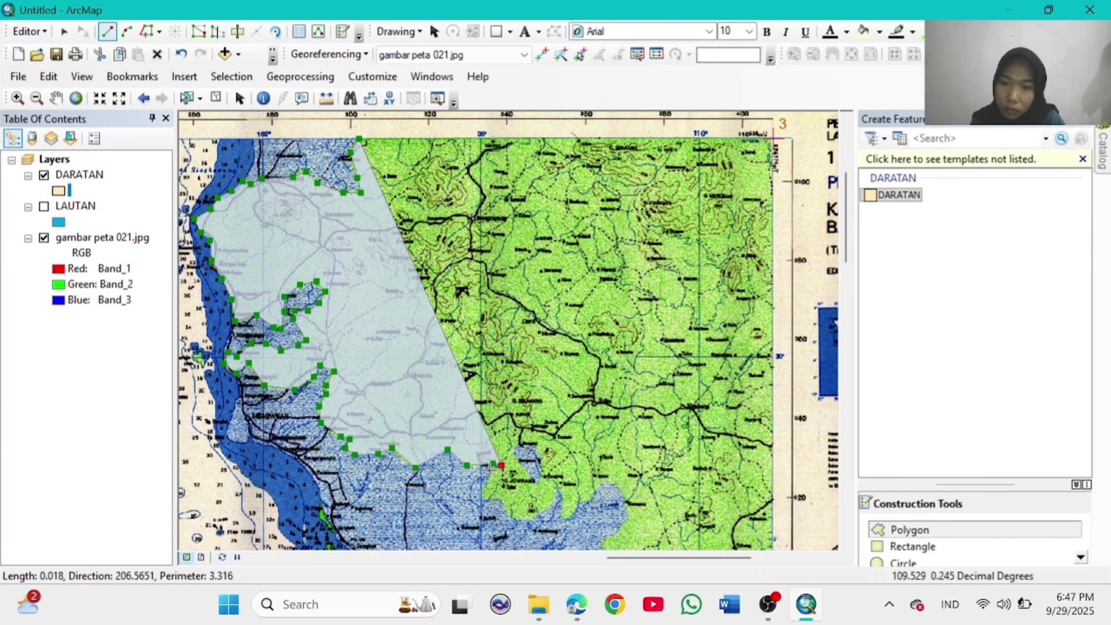
click(501, 465)
click(488, 474)
click(480, 493)
click(502, 498)
click(511, 512)
click(537, 516)
click(556, 503)
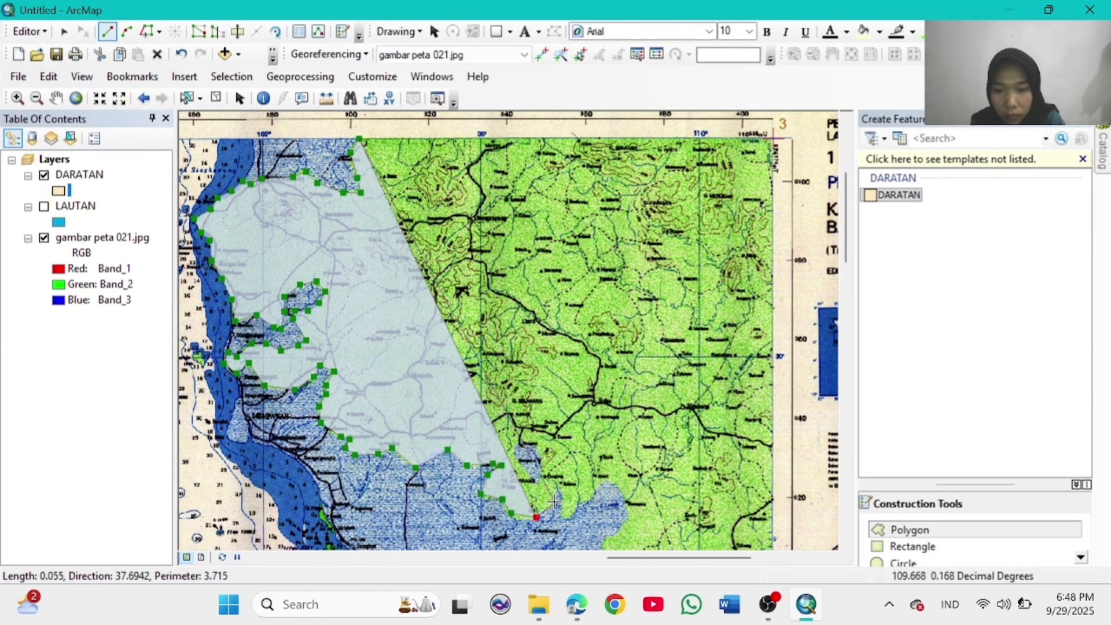
click(557, 486)
click(544, 476)
click(532, 478)
click(519, 463)
click(516, 446)
click(526, 443)
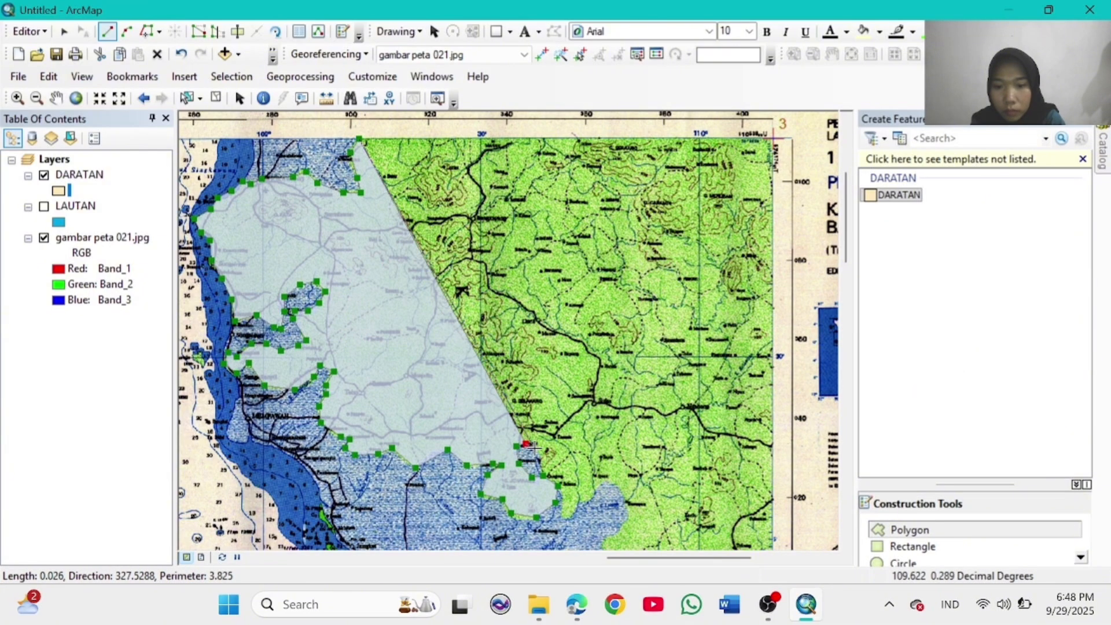
click(535, 449)
click(541, 466)
click(558, 484)
click(565, 505)
click(565, 517)
Step: Trace the shore east to the map's bottom edge, add bottom-right and top-right corners, and finish
click(581, 505)
click(598, 492)
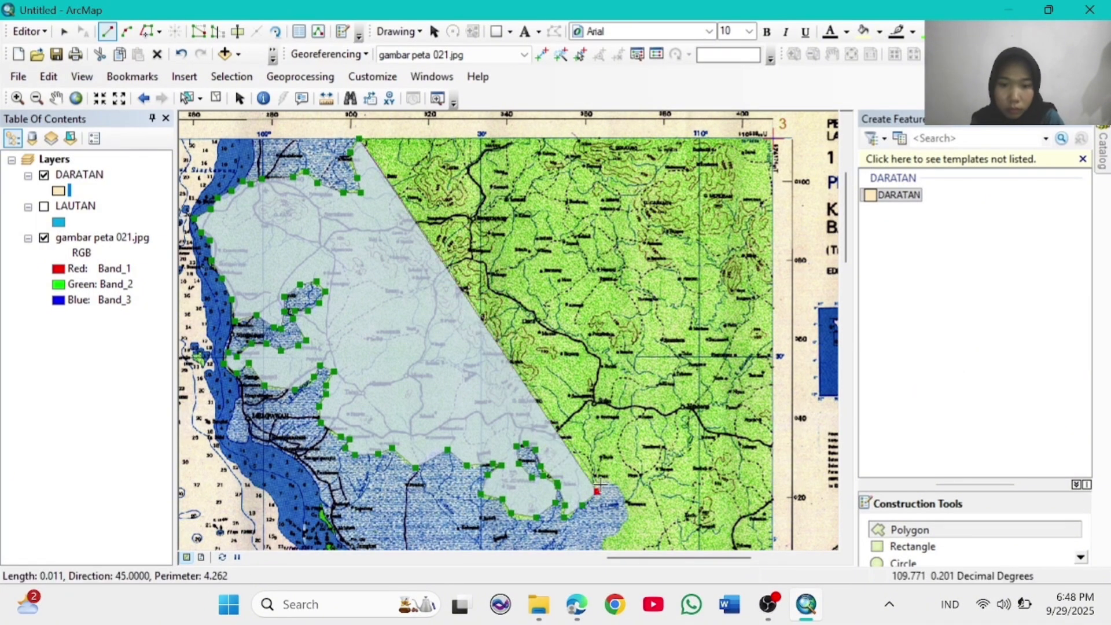
click(603, 485)
click(615, 485)
click(624, 496)
click(627, 513)
click(623, 526)
click(613, 536)
click(604, 548)
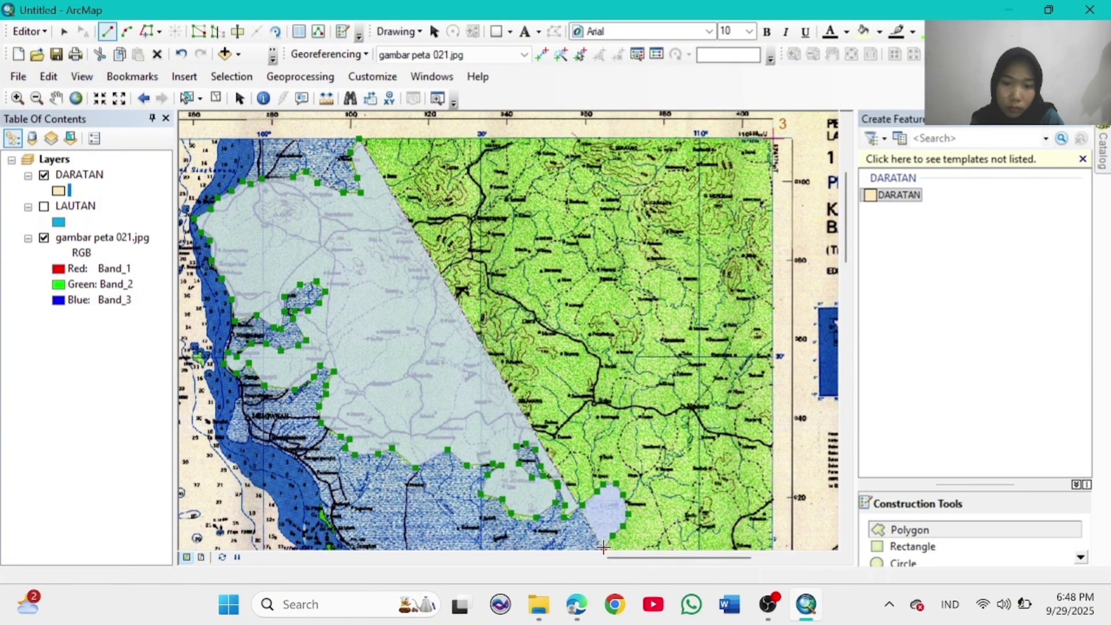
click(774, 547)
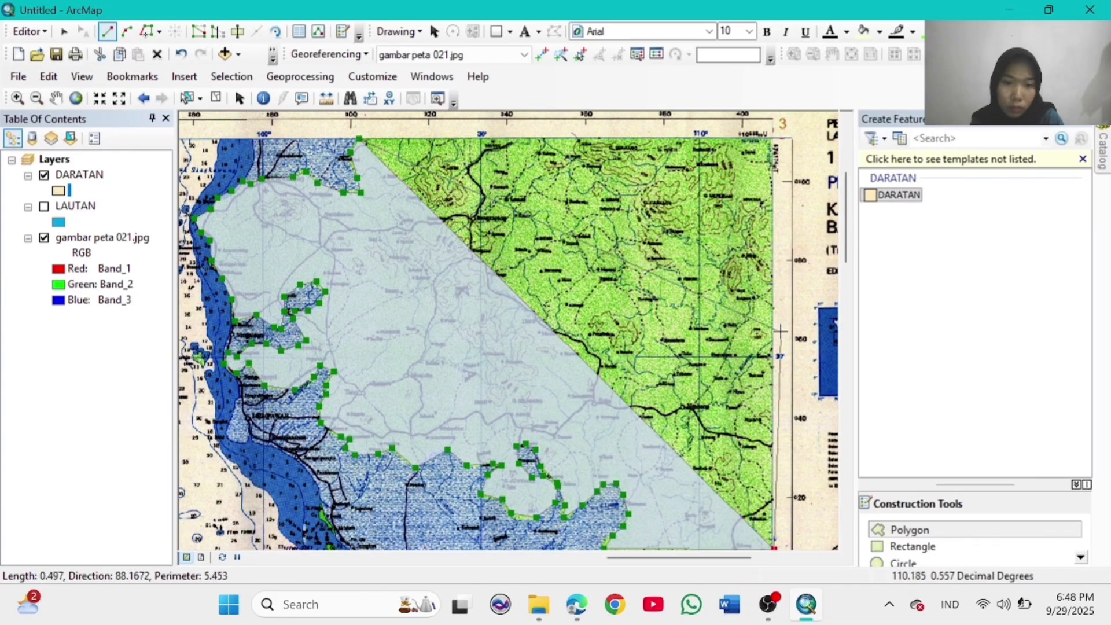
click(772, 139)
double_click(773, 139)
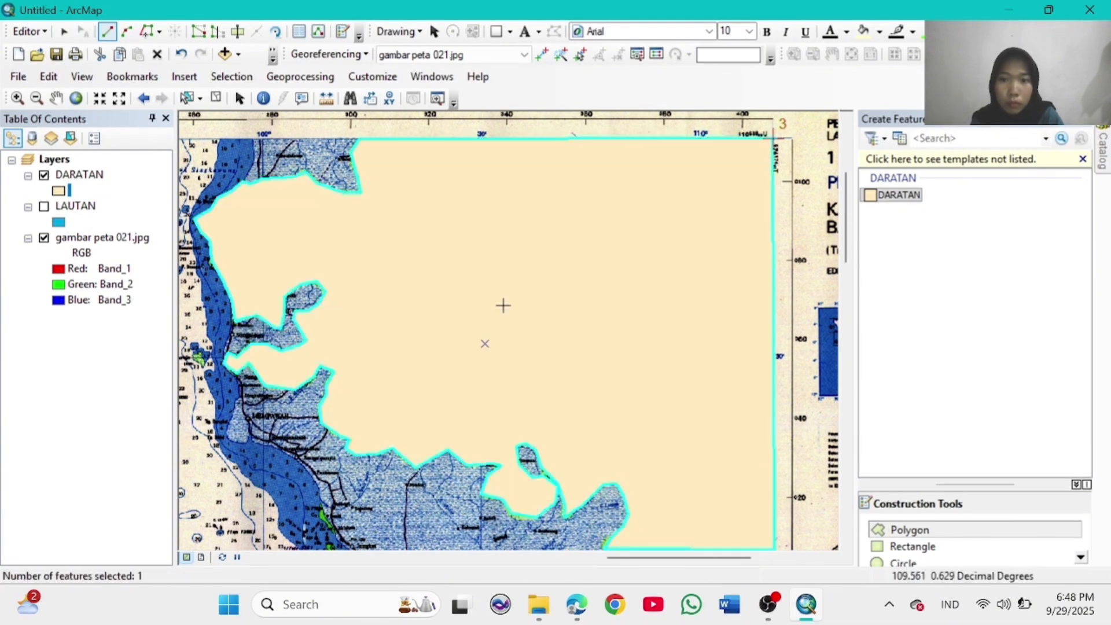
Step: Zoom in on the eastern coast and begin a DARATAN polygon along the shoreline south-eastward
click(76, 97)
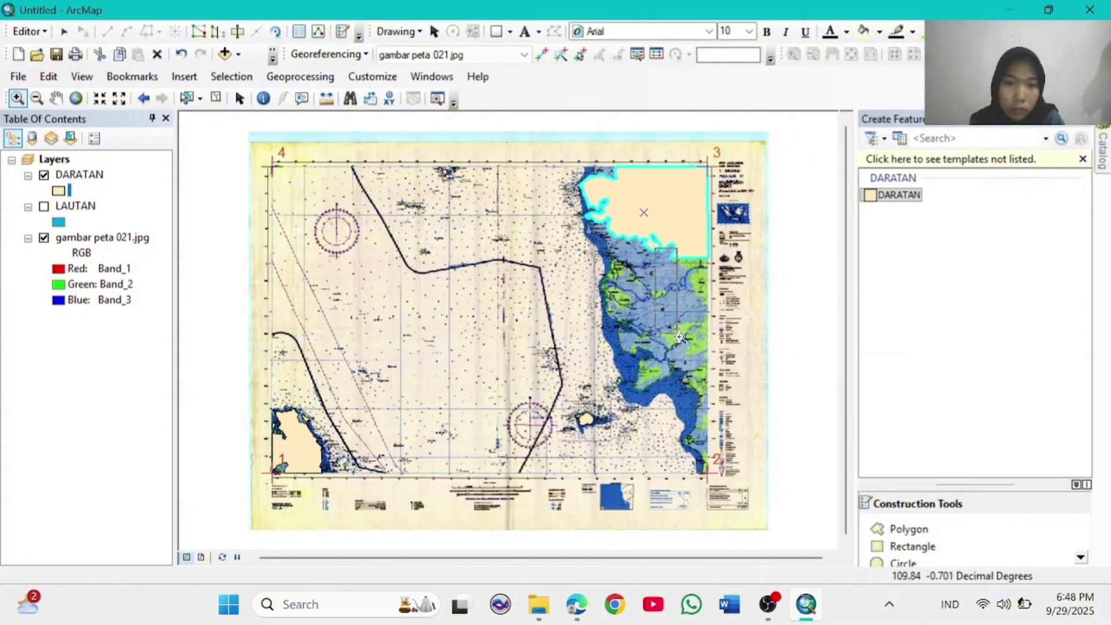
drag(680, 338, 723, 249)
click(962, 530)
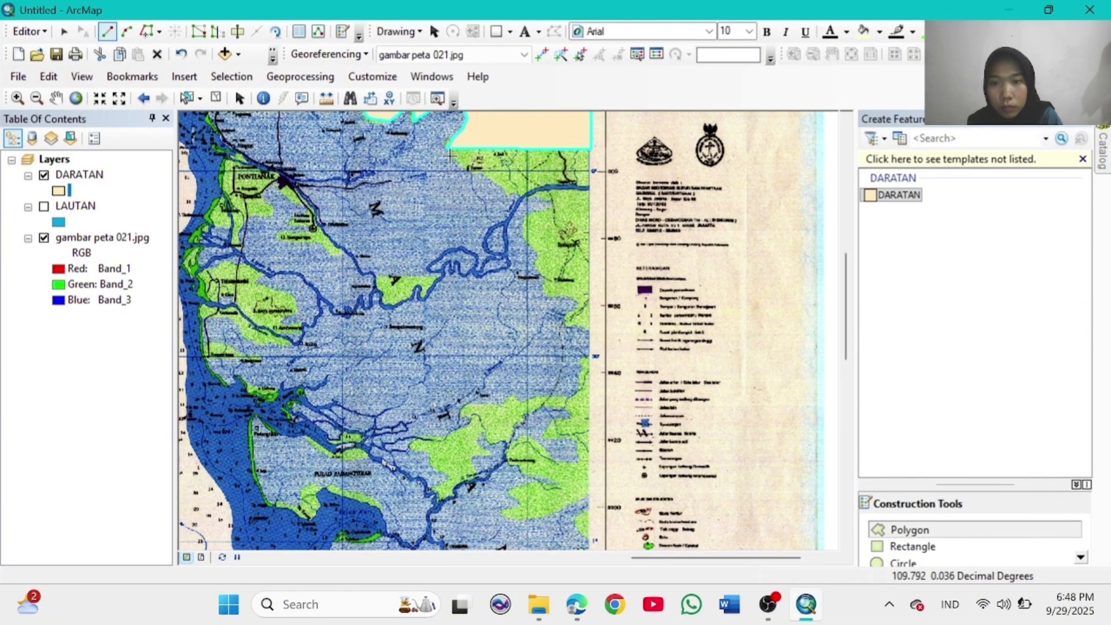
click(447, 149)
click(502, 186)
click(508, 198)
click(518, 191)
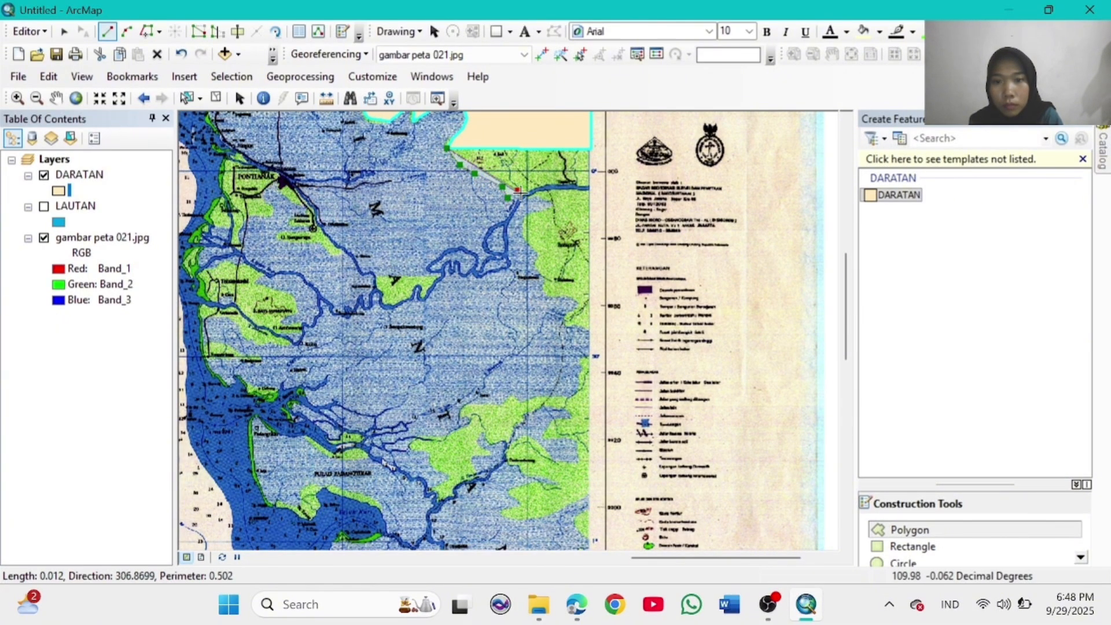
click(522, 197)
click(531, 193)
click(550, 204)
Step: Trace the green coastline southward and close the eastern land polygon along the map's edge
click(524, 217)
click(521, 236)
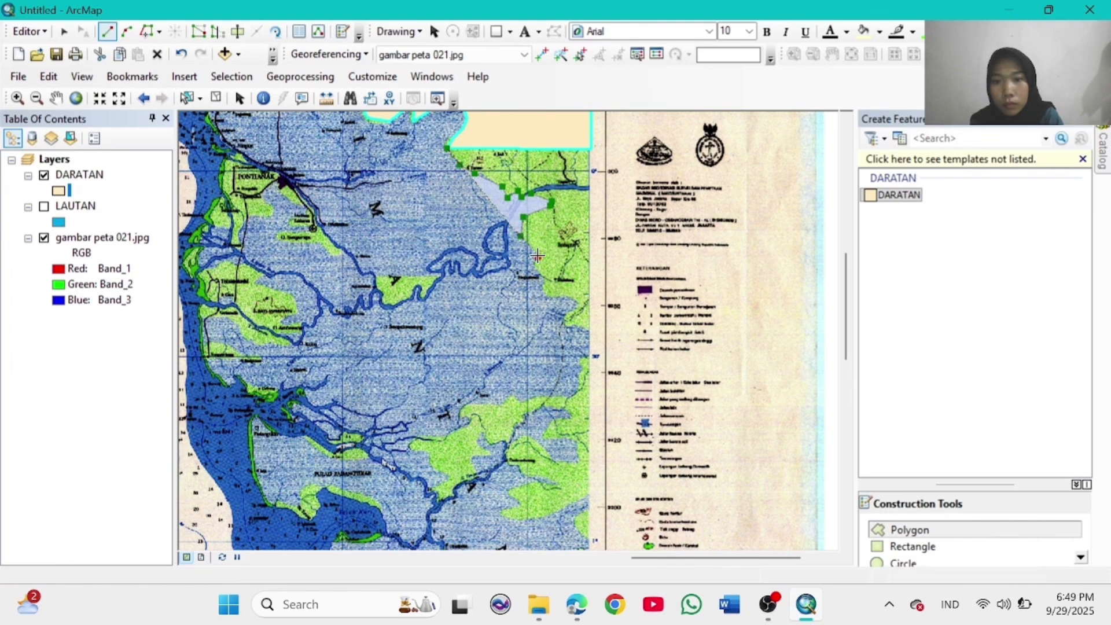
click(537, 257)
click(547, 279)
click(546, 294)
click(572, 296)
click(579, 302)
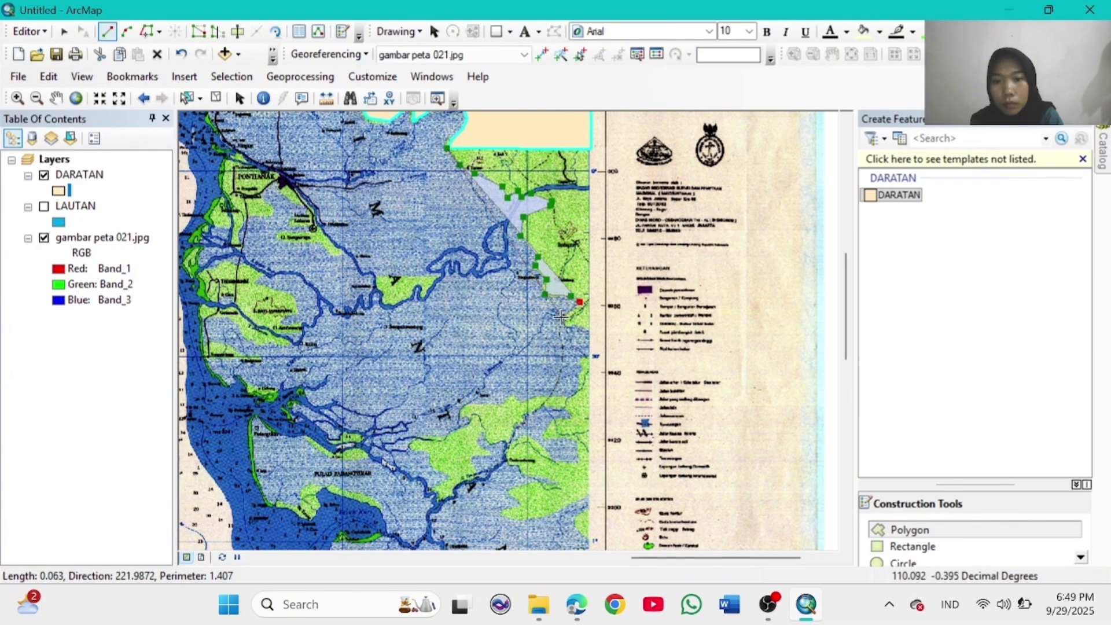
click(562, 317)
click(569, 327)
click(591, 327)
click(590, 150)
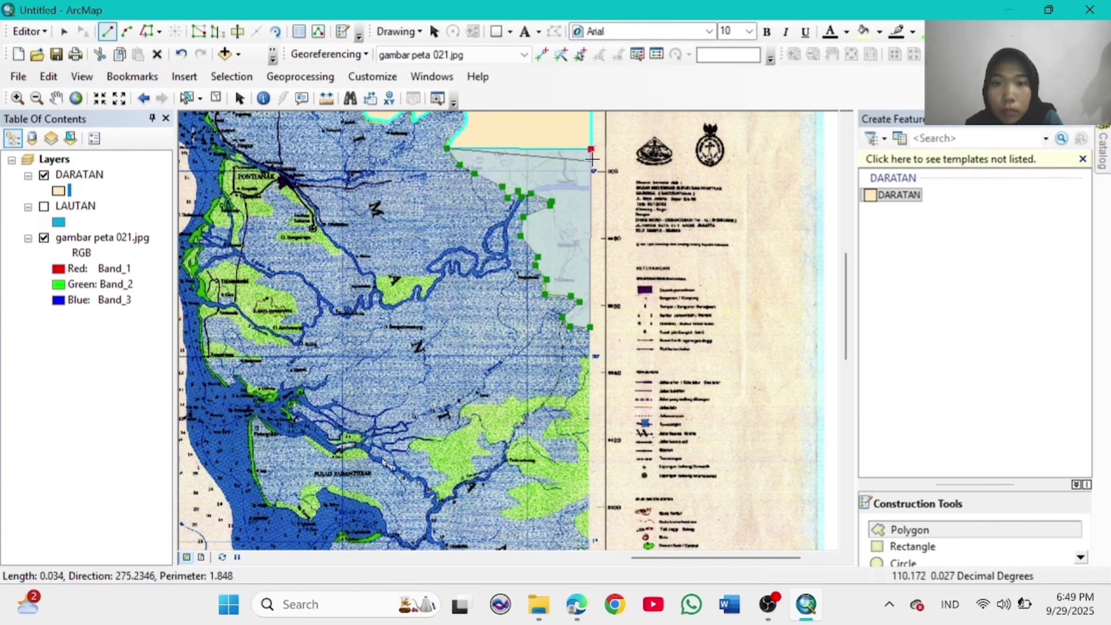
double_click(590, 149)
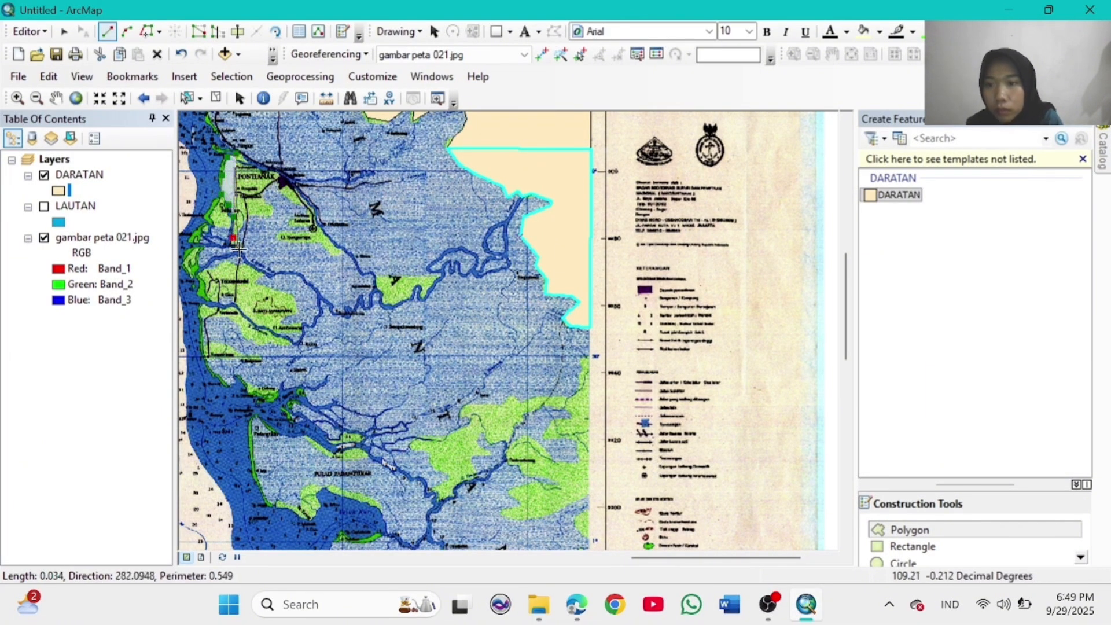
Step: Outline the northern coastal land patch as a DARATAN polygon
click(242, 225)
click(249, 214)
click(269, 216)
click(260, 195)
click(276, 180)
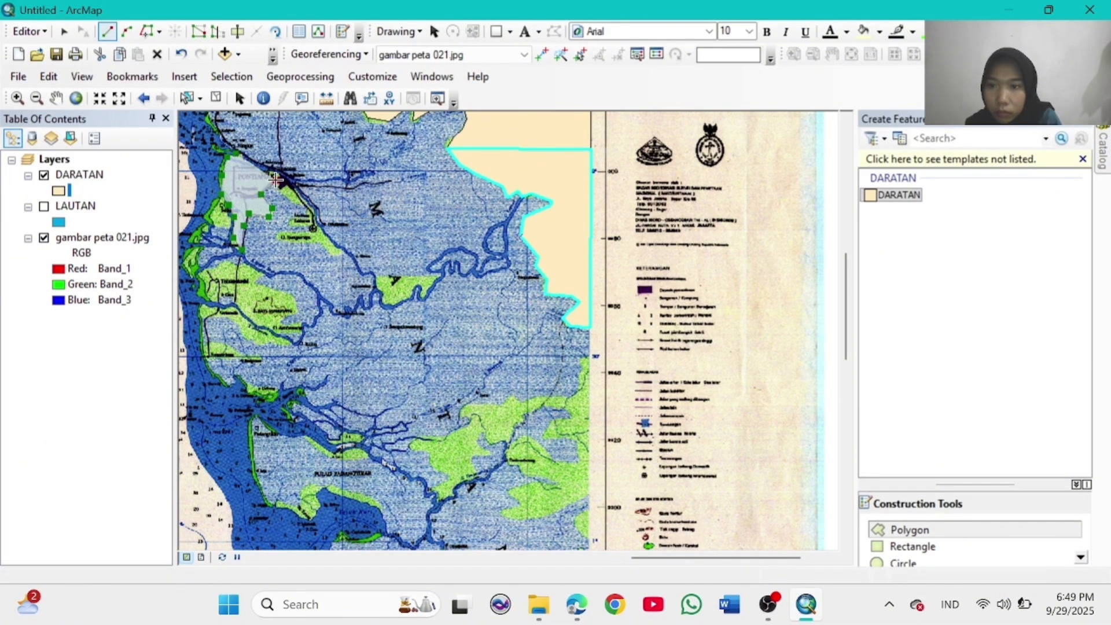
click(284, 196)
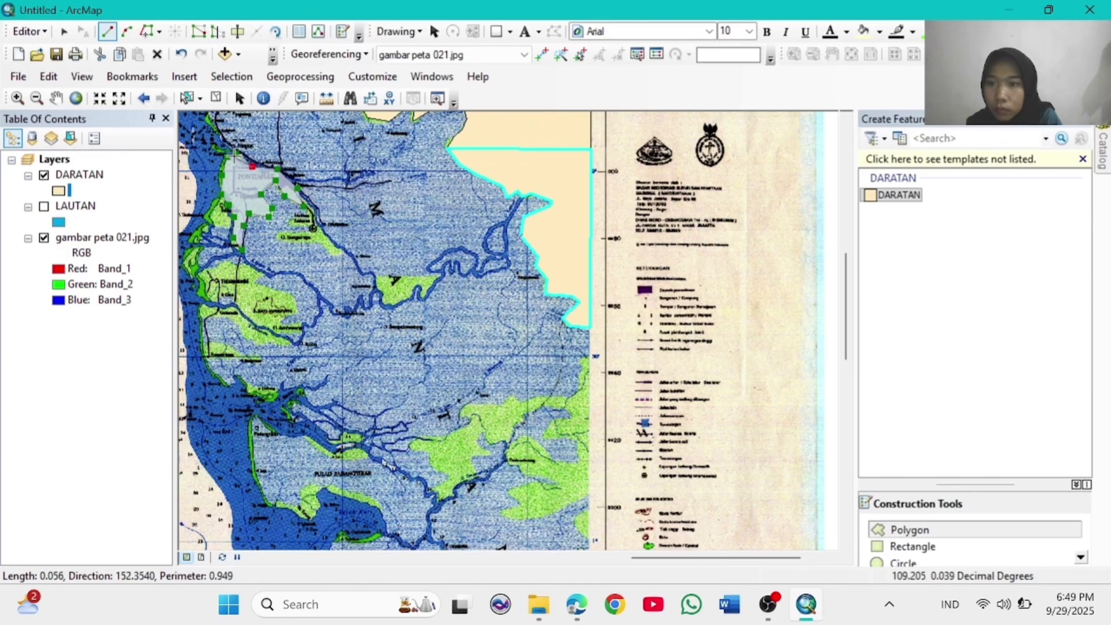
double_click(235, 154)
Step: Draw another small DARATAN land patch and begin tracing the next one
click(303, 206)
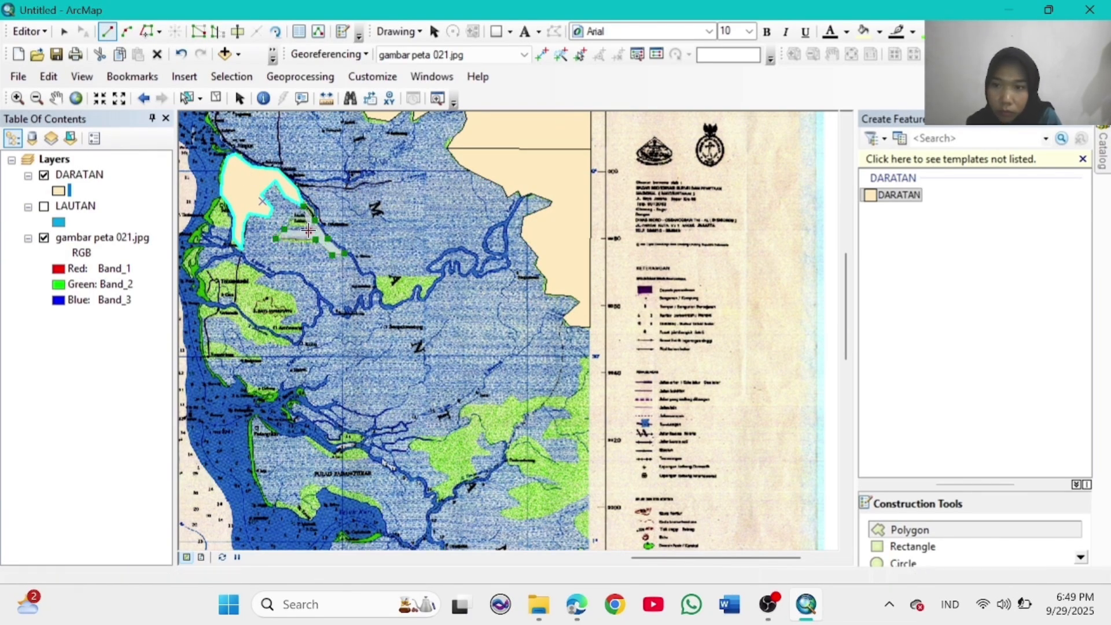
double_click(302, 215)
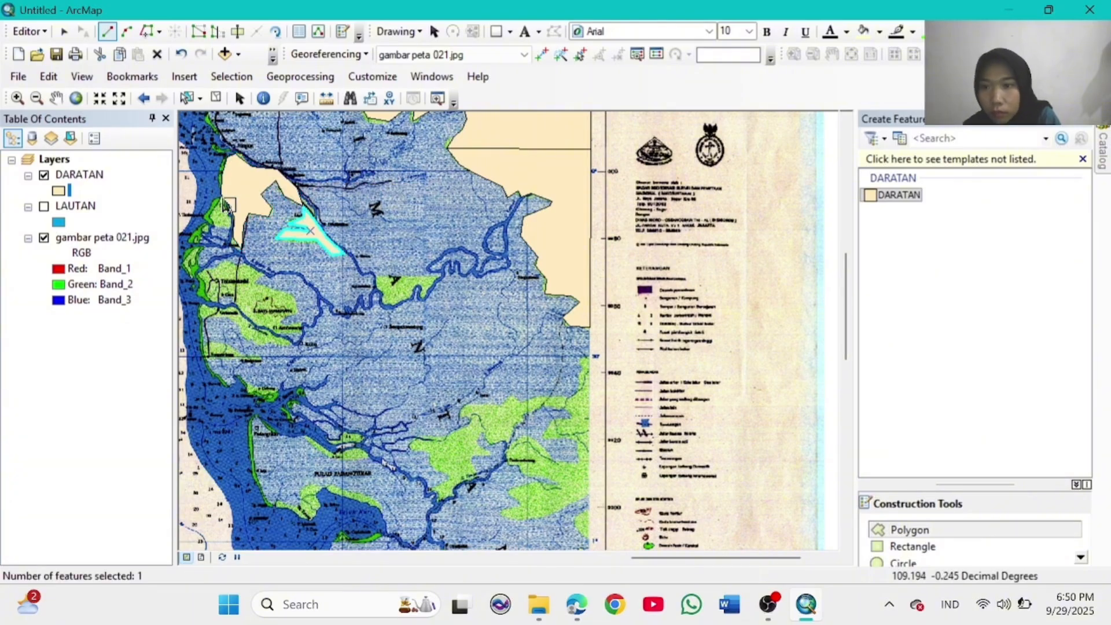
click(220, 194)
click(200, 216)
click(212, 226)
Step: Complete the current land patch and add a small west-coast DARATAN polygon
click(233, 227)
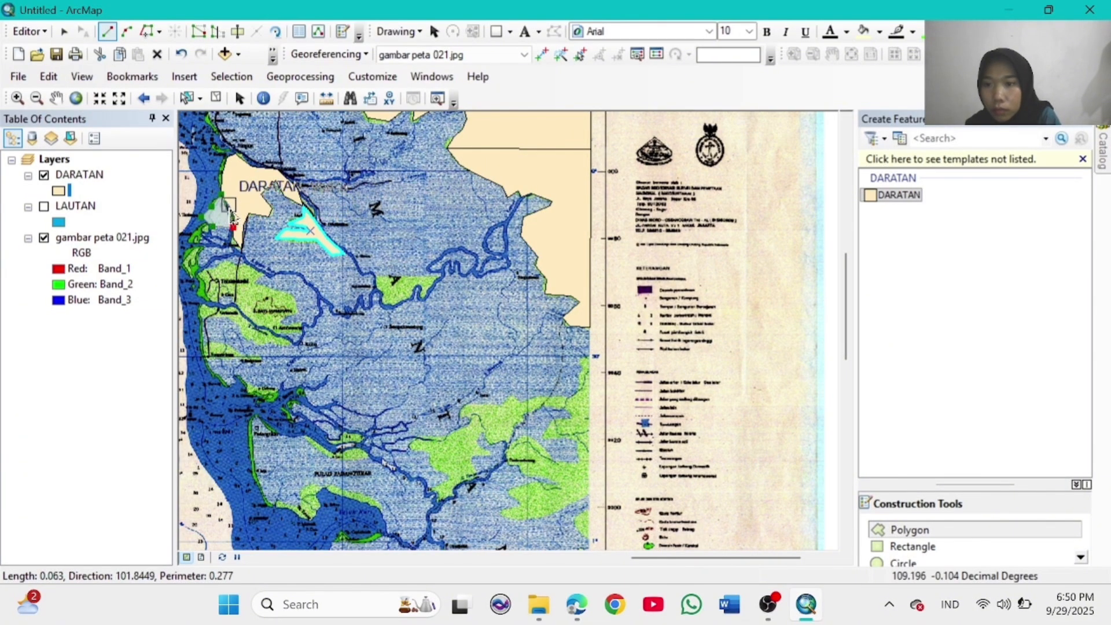
double_click(229, 205)
click(206, 221)
click(187, 241)
click(200, 243)
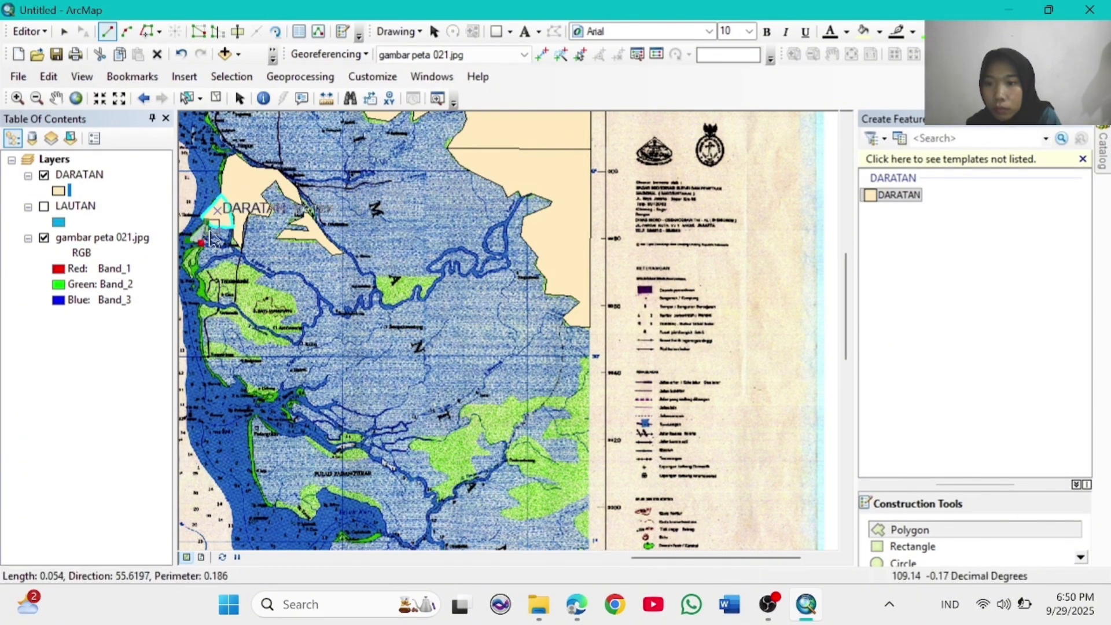
double_click(211, 226)
Step: Start the larger west-coast land polygon and trace its boundary southward
click(201, 243)
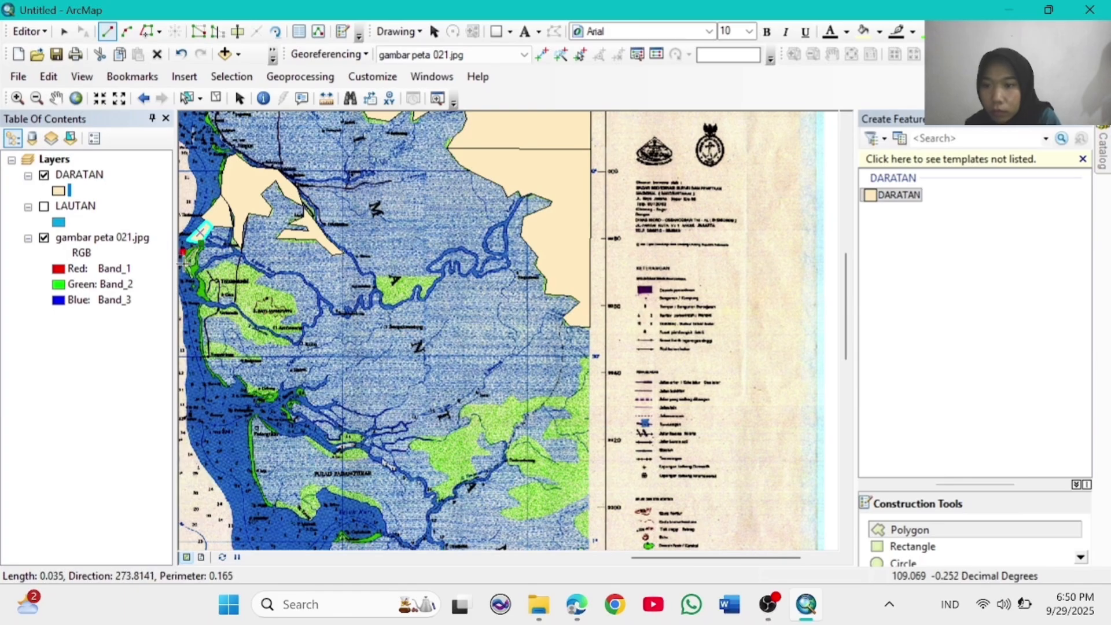
click(202, 297)
click(227, 305)
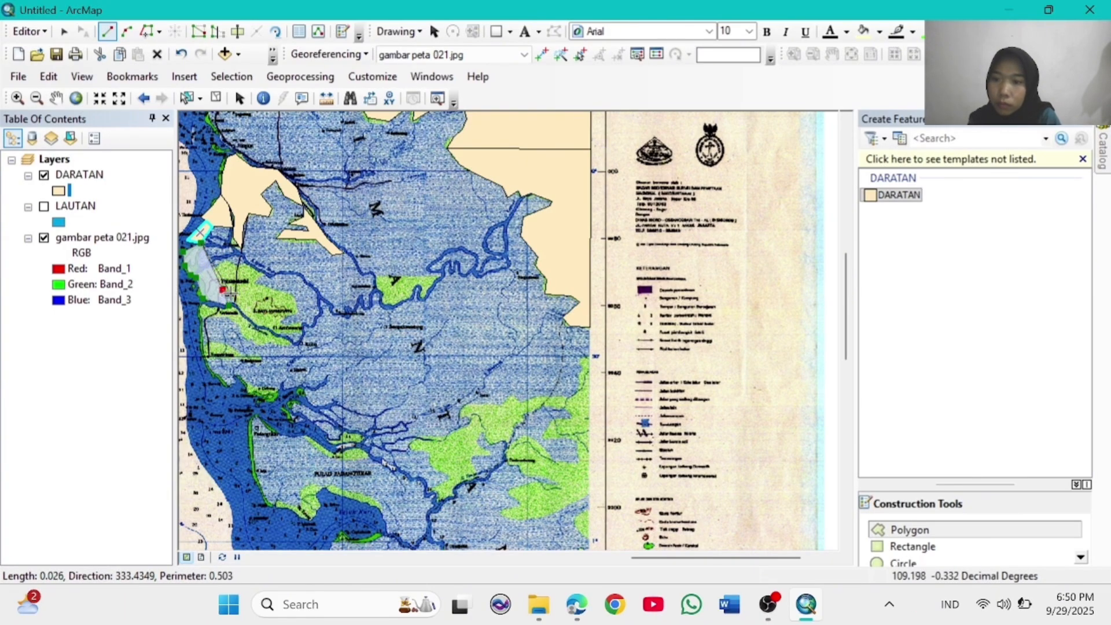
click(223, 306)
click(198, 305)
click(206, 360)
click(225, 388)
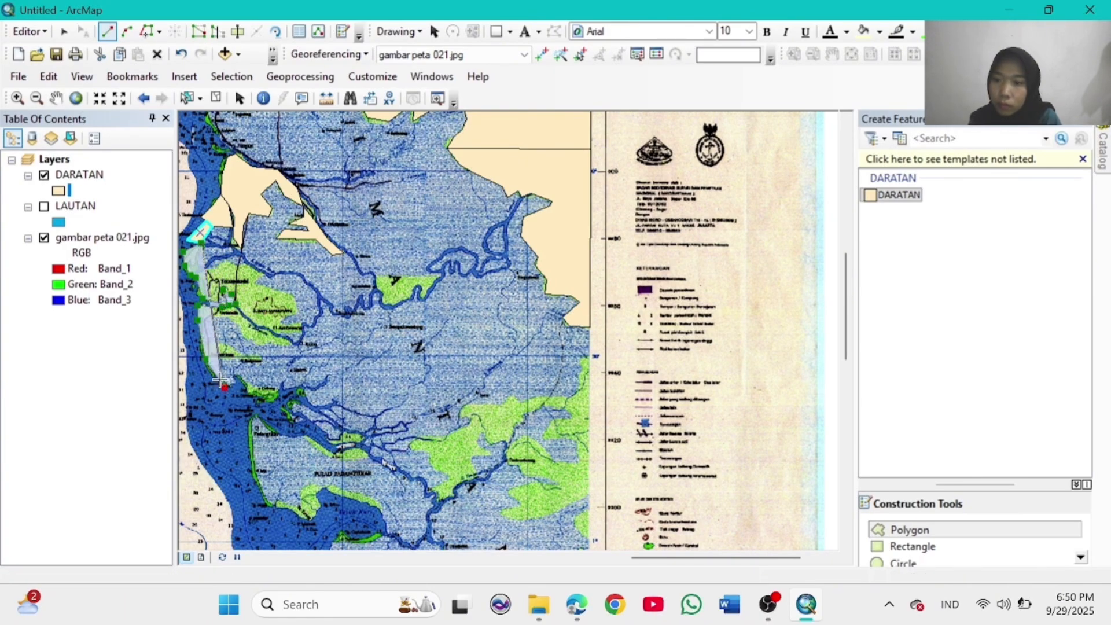
click(212, 356)
click(243, 358)
click(229, 346)
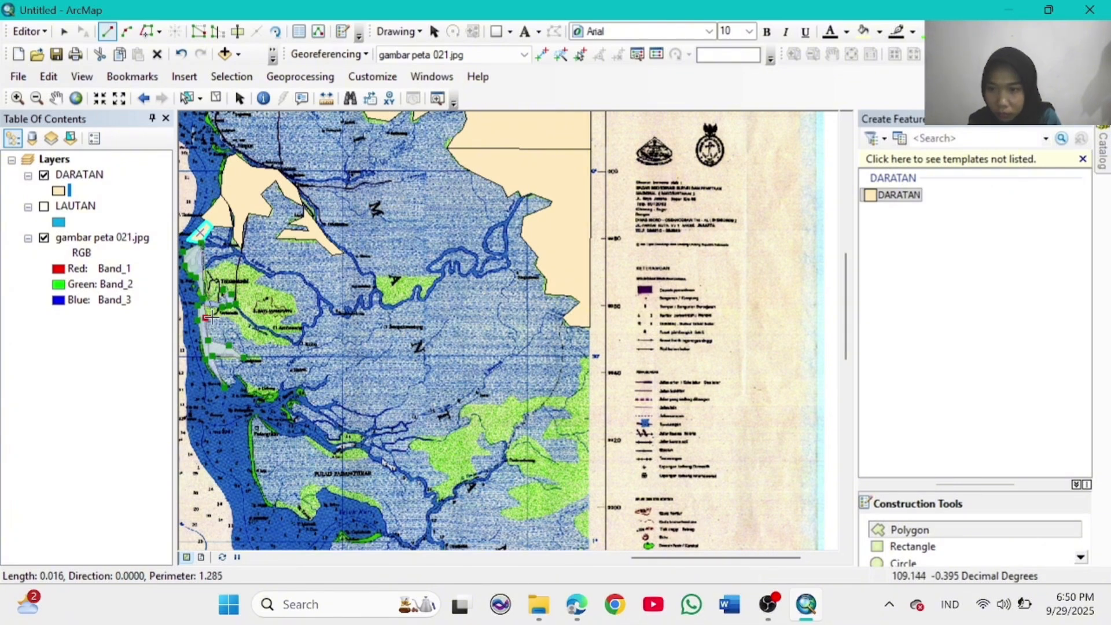
Step: Trace the land's eastern side and northern edge back to the start, finishing the polygon
click(251, 341)
click(290, 346)
click(273, 333)
click(305, 334)
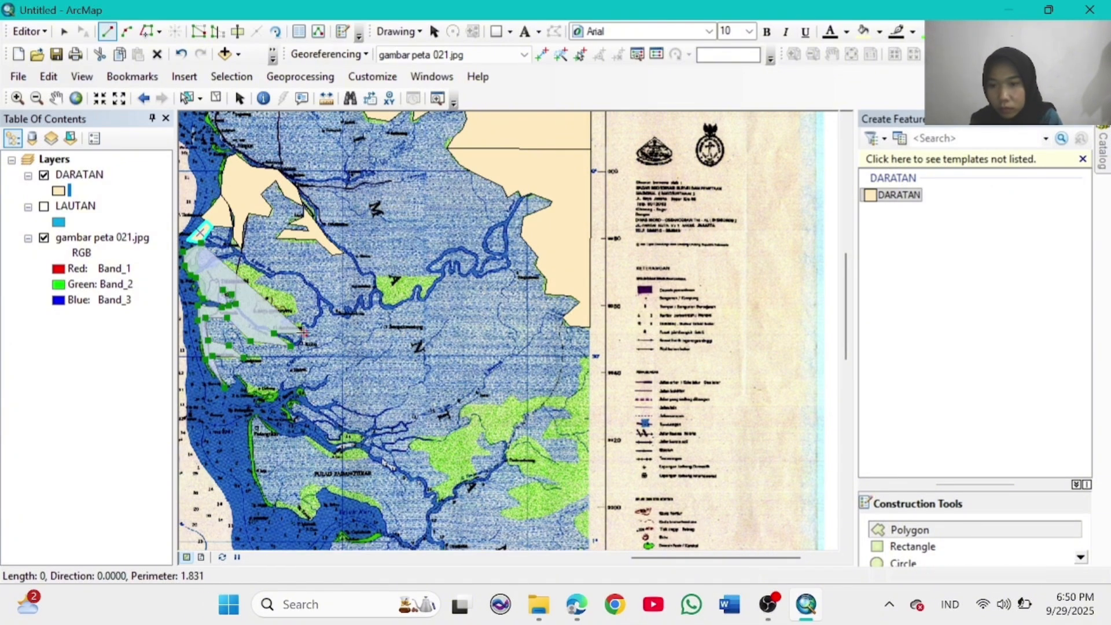
click(305, 324)
click(279, 323)
click(297, 311)
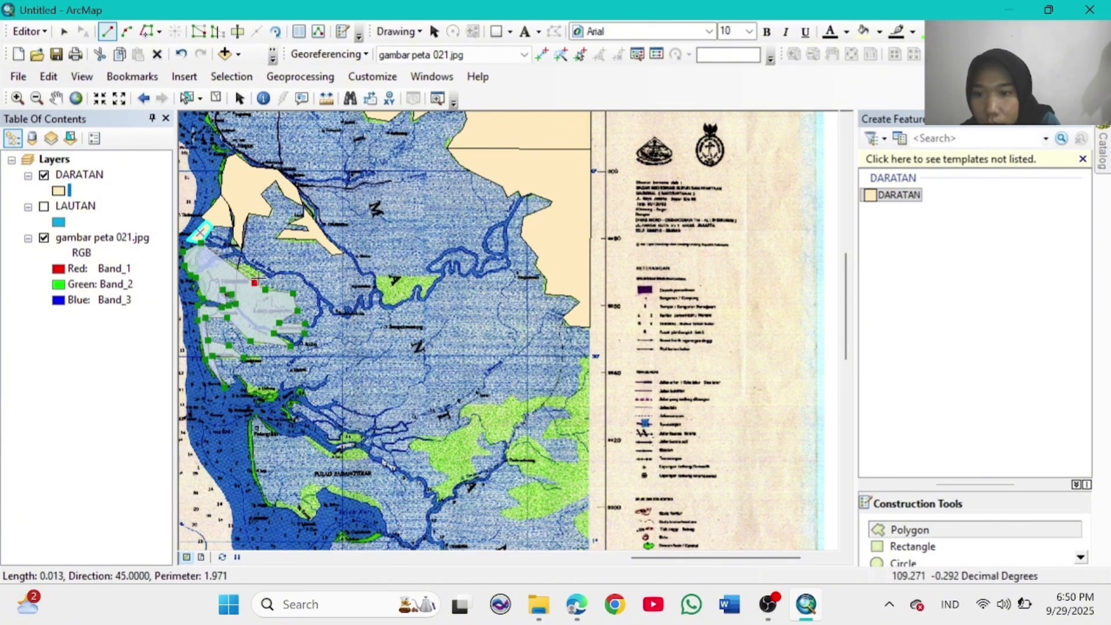
click(265, 275)
click(249, 265)
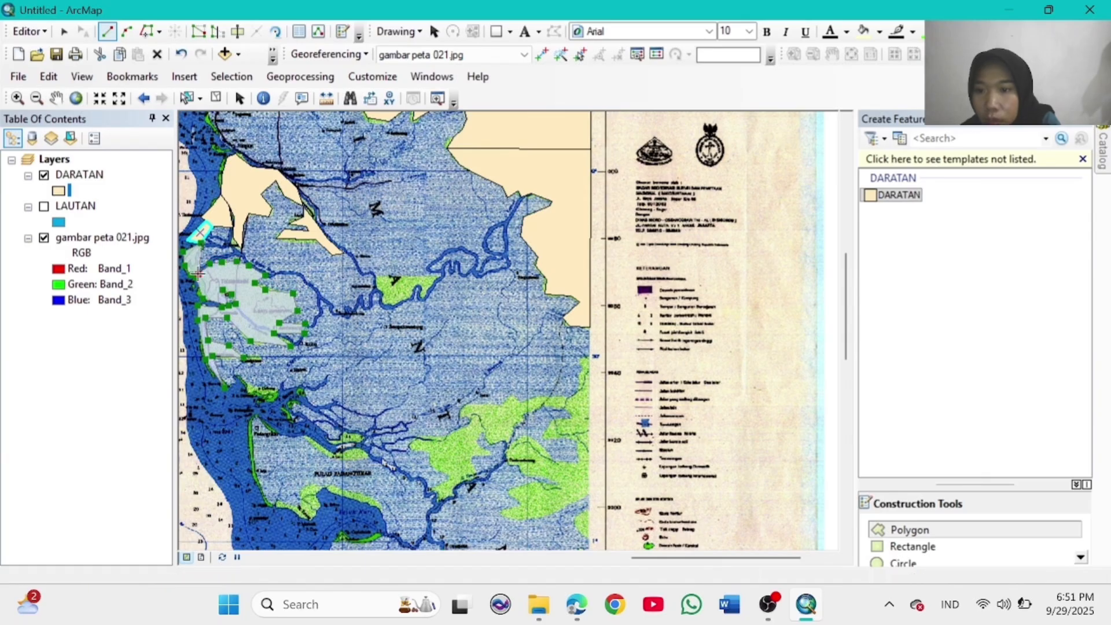
click(197, 261)
double_click(198, 253)
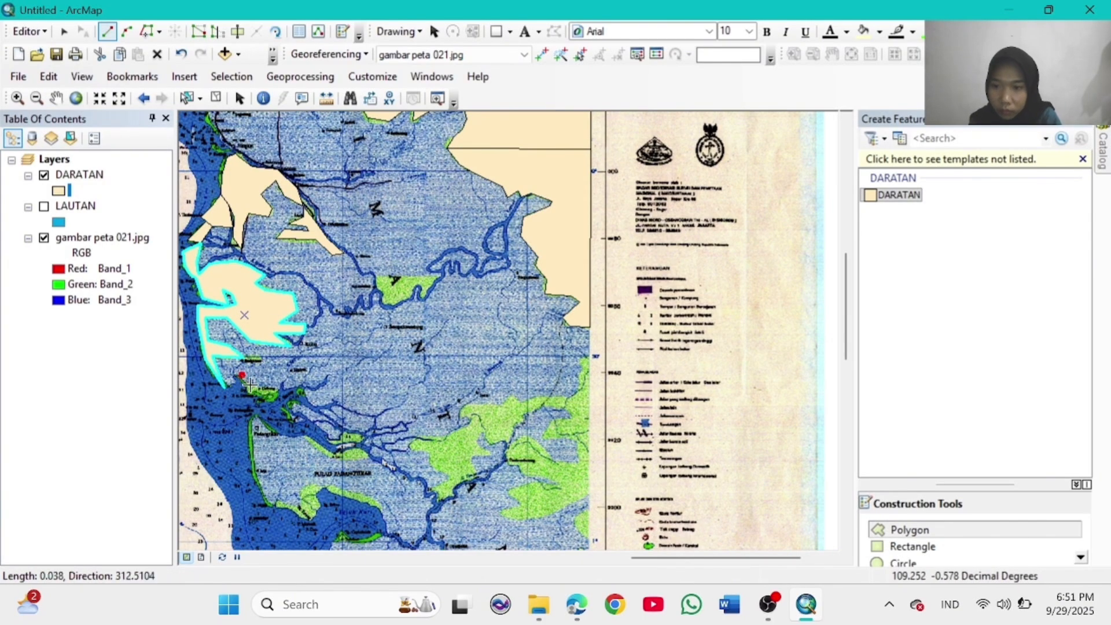
Step: Outline the small coastal island and the land patch by the central river bend as DARATAN polygons
double_click(251, 386)
click(252, 385)
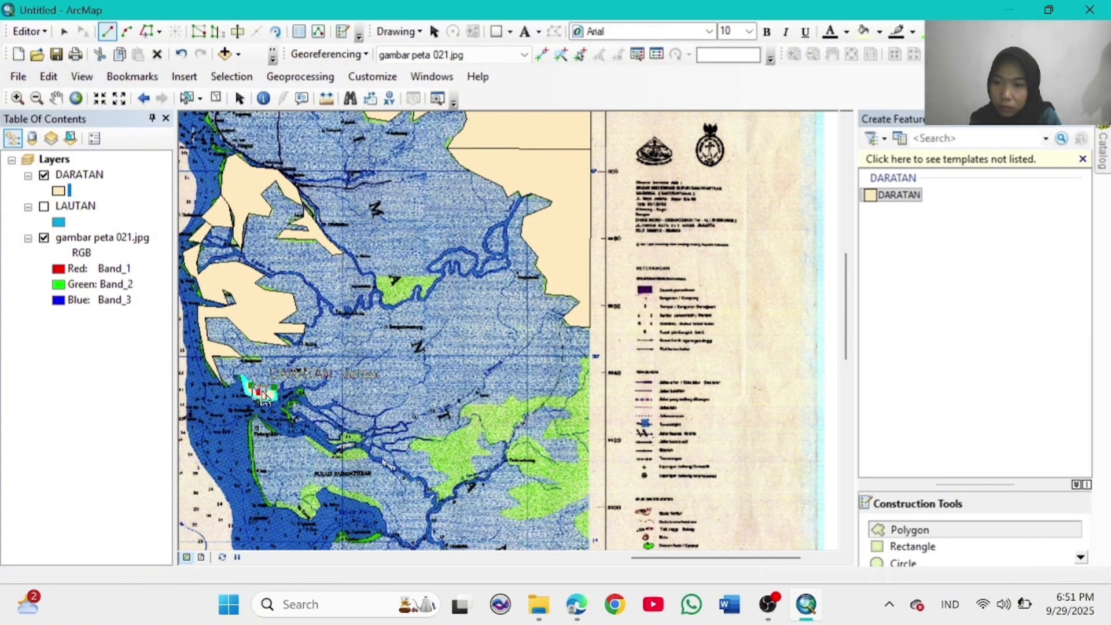
click(274, 398)
right_click(272, 396)
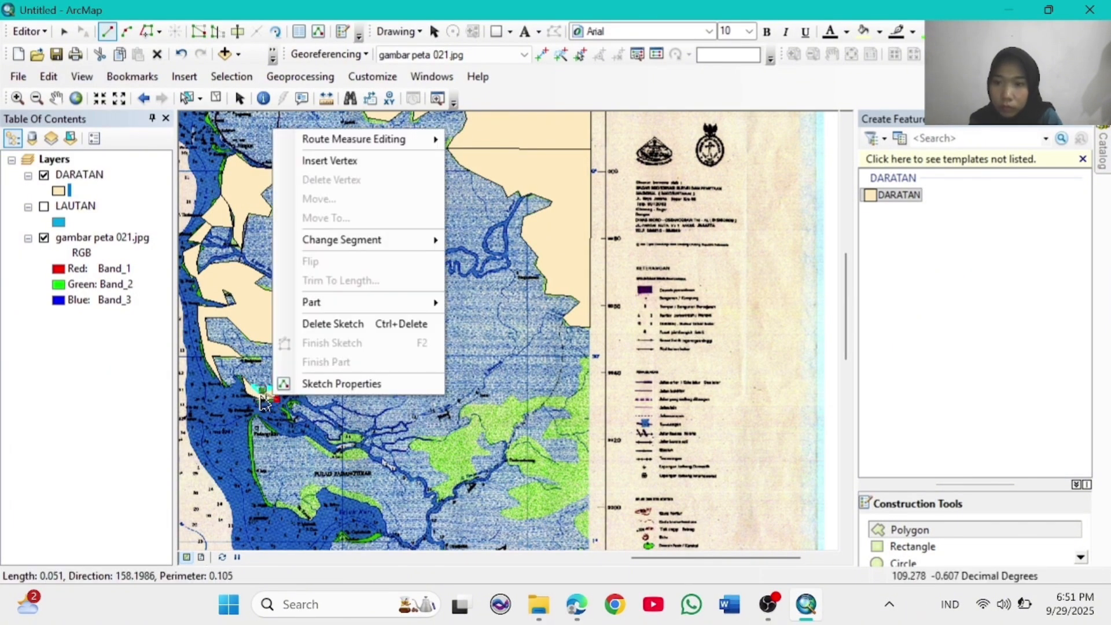
double_click(255, 391)
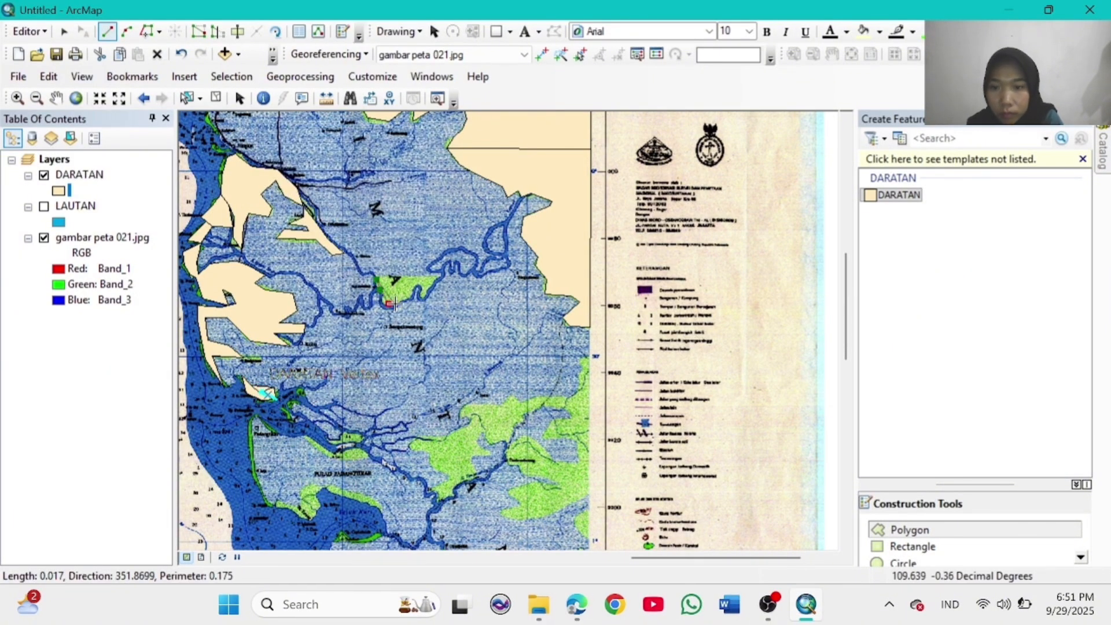
double_click(374, 278)
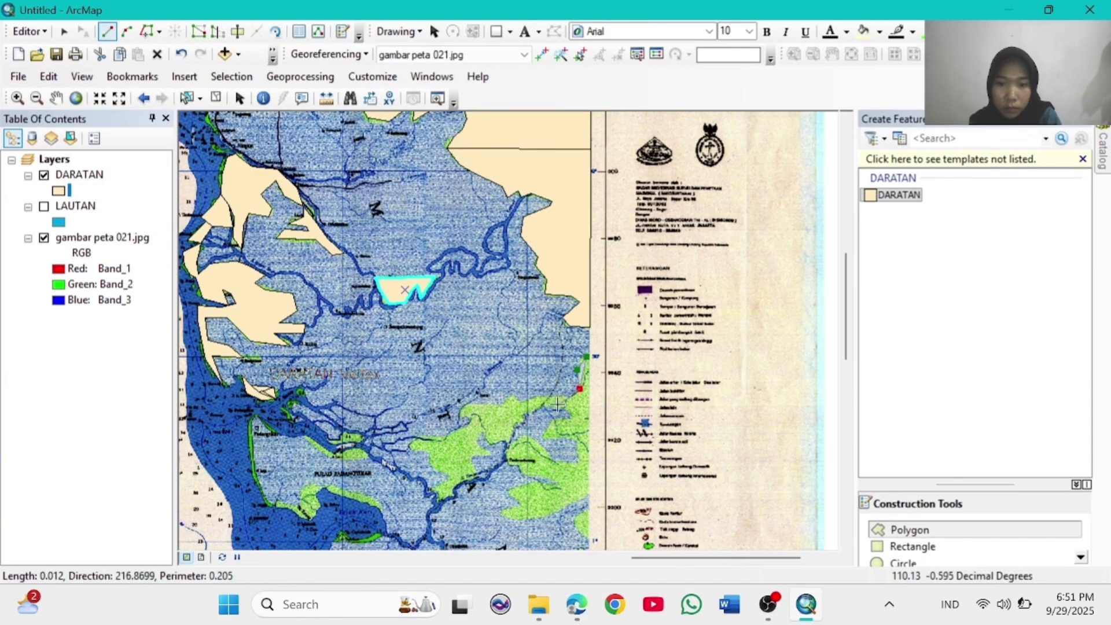
Step: Trace the south-eastern land boundary westward, then south-west and southward
click(539, 393)
click(524, 401)
click(510, 394)
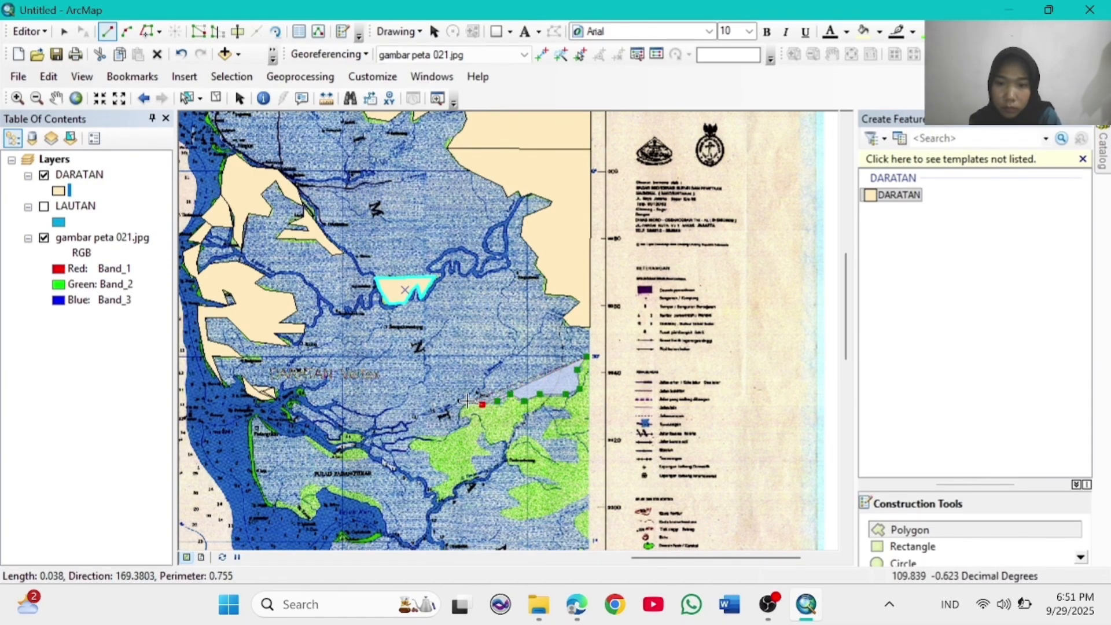
click(469, 401)
click(459, 414)
click(453, 427)
click(439, 439)
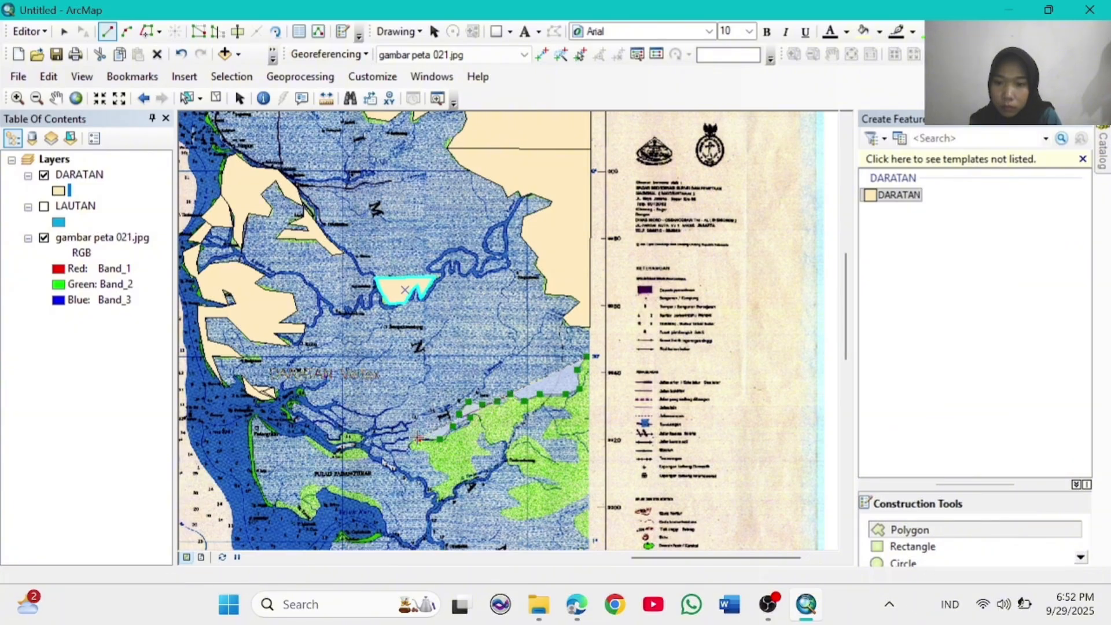
click(427, 442)
click(409, 446)
click(417, 455)
click(430, 464)
click(442, 473)
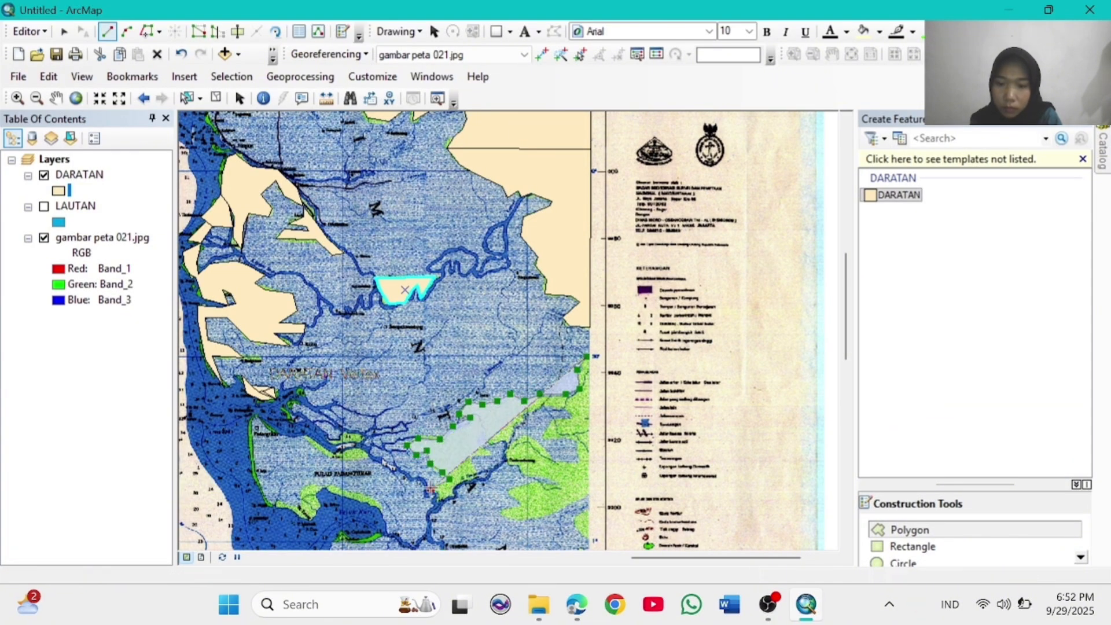
click(442, 499)
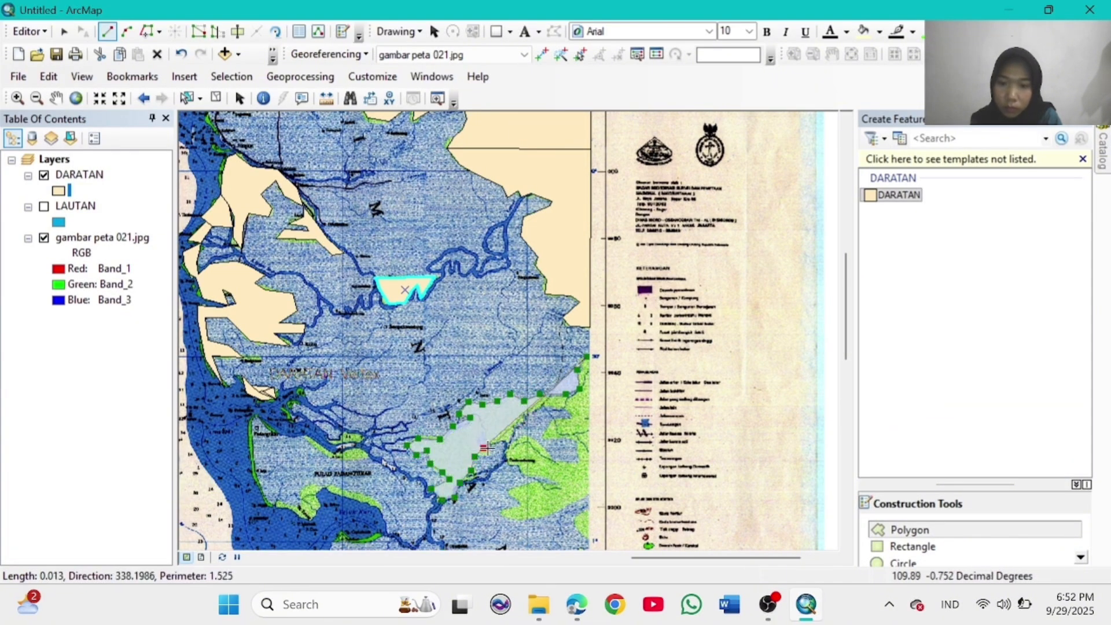
Step: Continue the outline east along the river and down the land's southern edge
click(482, 435)
click(494, 444)
click(507, 444)
click(509, 464)
click(523, 472)
click(558, 482)
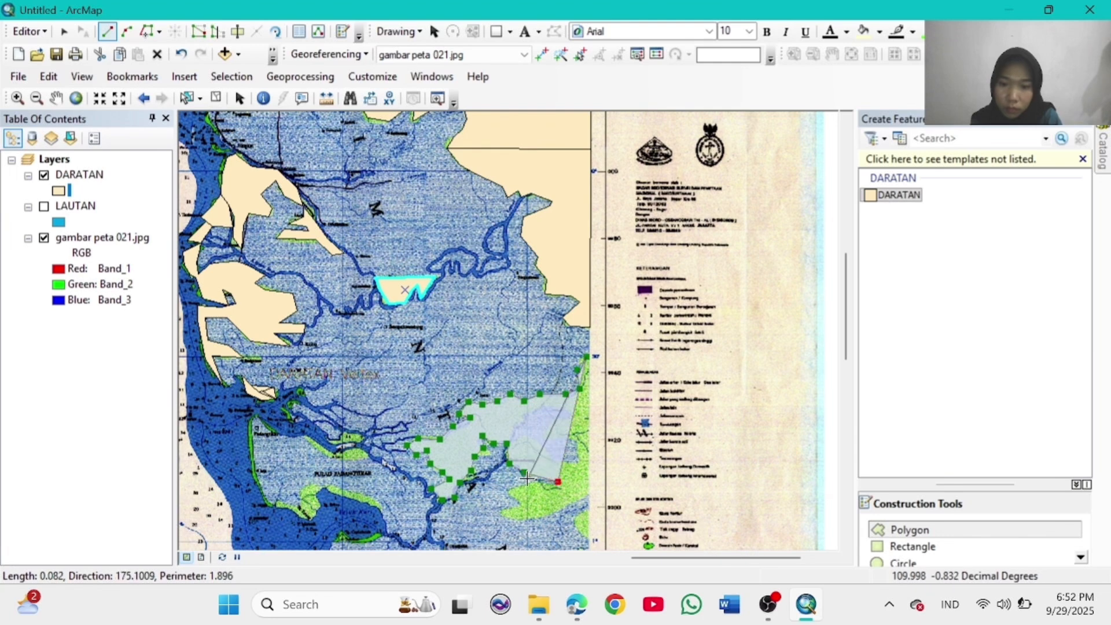
click(527, 482)
click(503, 490)
click(522, 507)
click(503, 514)
click(522, 521)
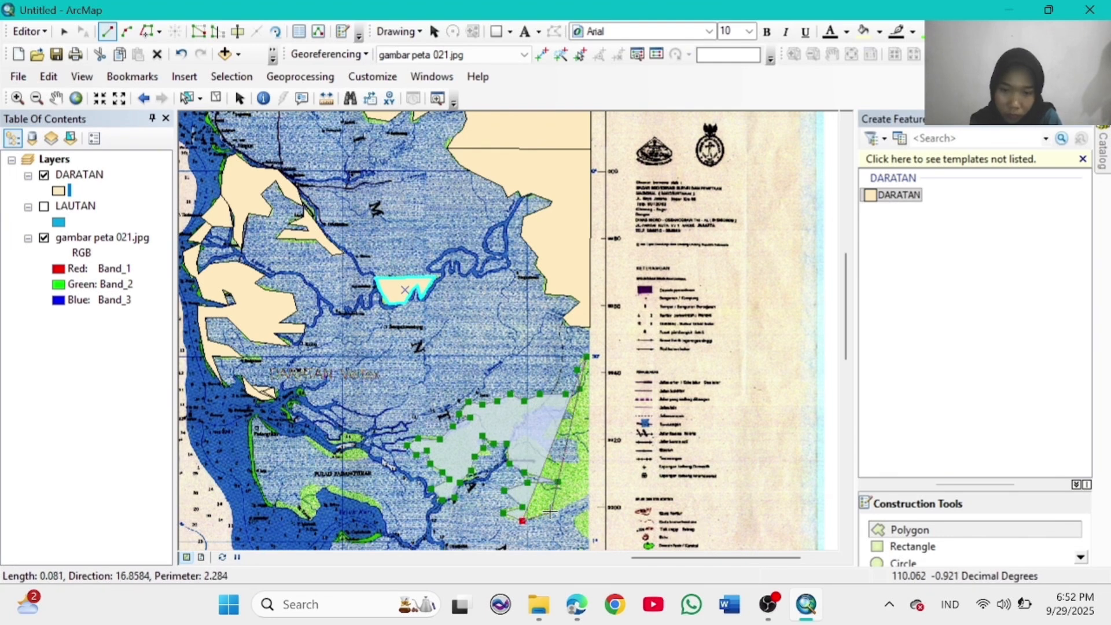
Step: Bring the outline to the map's eastern edge and finish the large south-eastern polygon
click(550, 511)
click(574, 500)
click(589, 496)
click(589, 509)
click(576, 520)
click(577, 530)
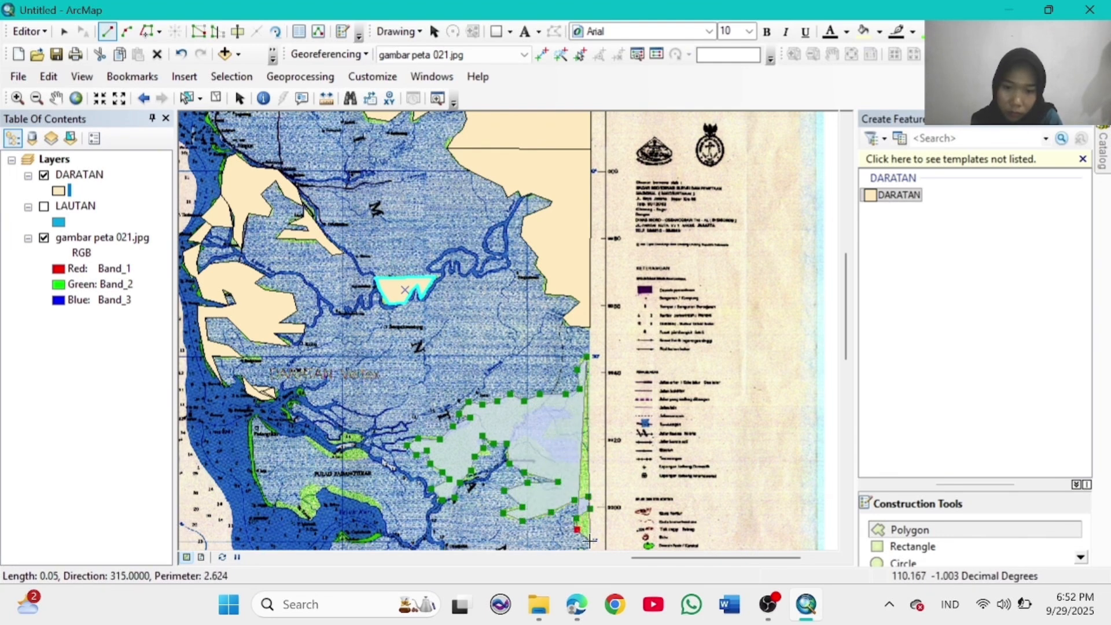
click(589, 541)
click(589, 513)
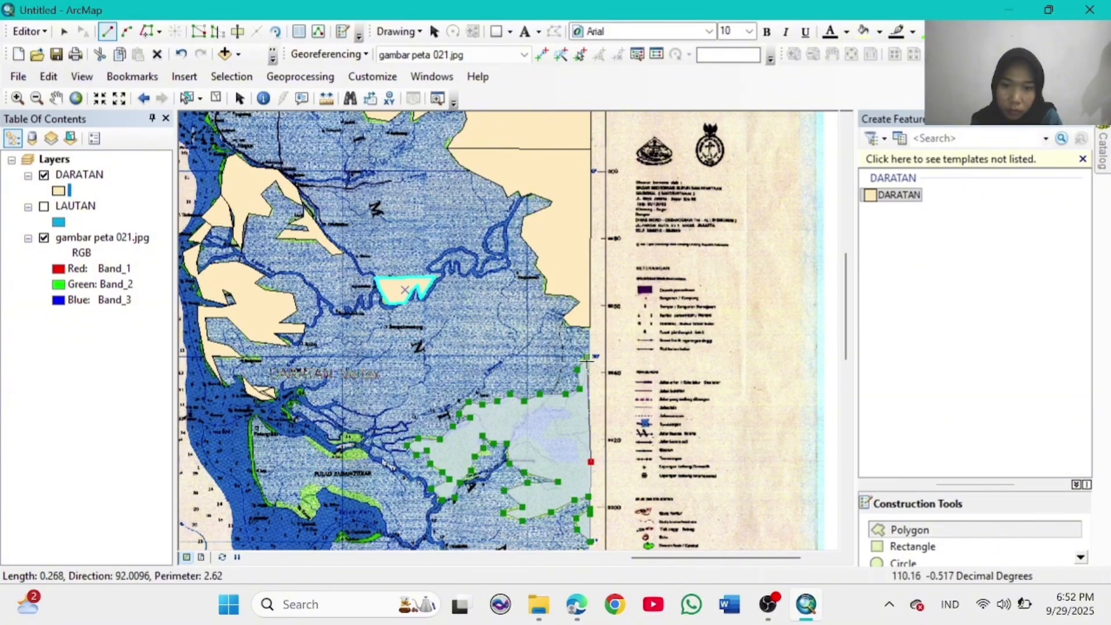
double_click(581, 365)
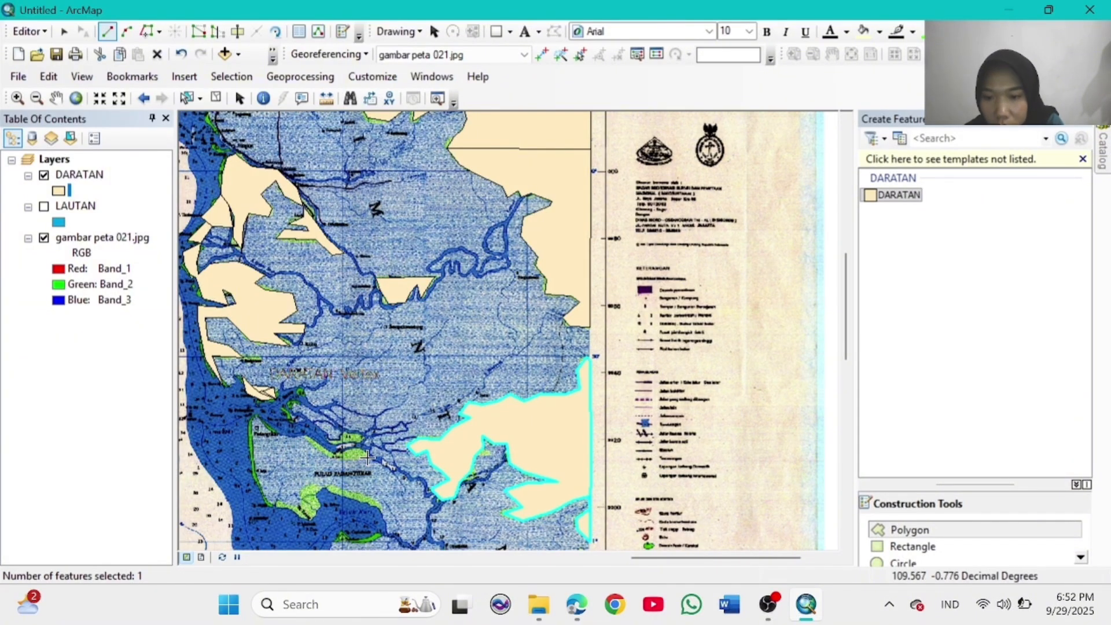
Step: Draw a DARATAN polygon over the small islet in the river
click(304, 436)
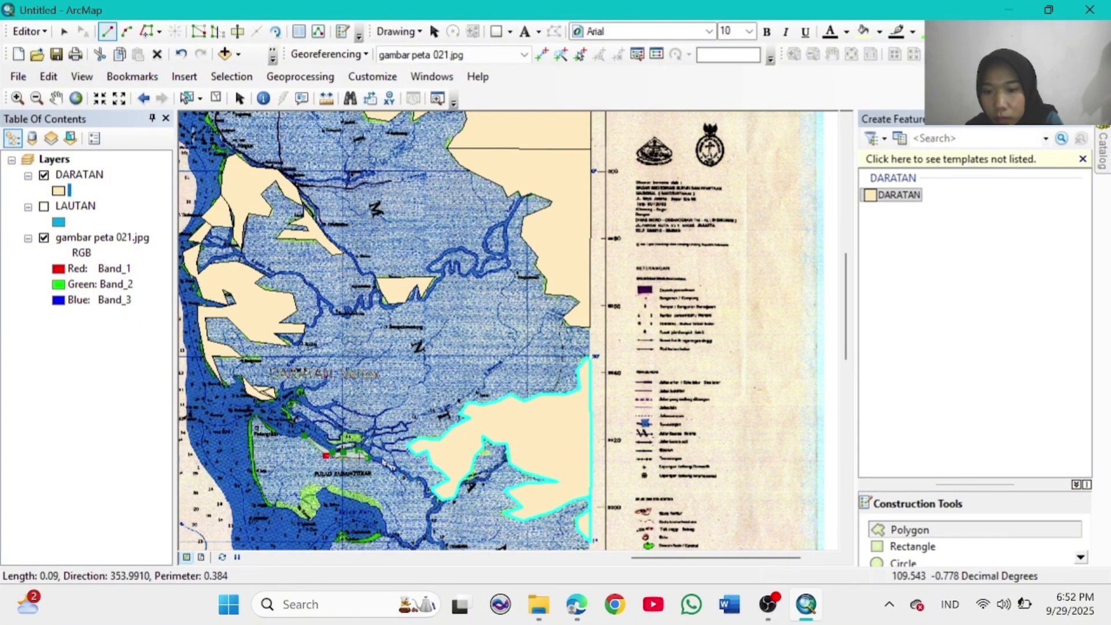
double_click(364, 457)
click(364, 436)
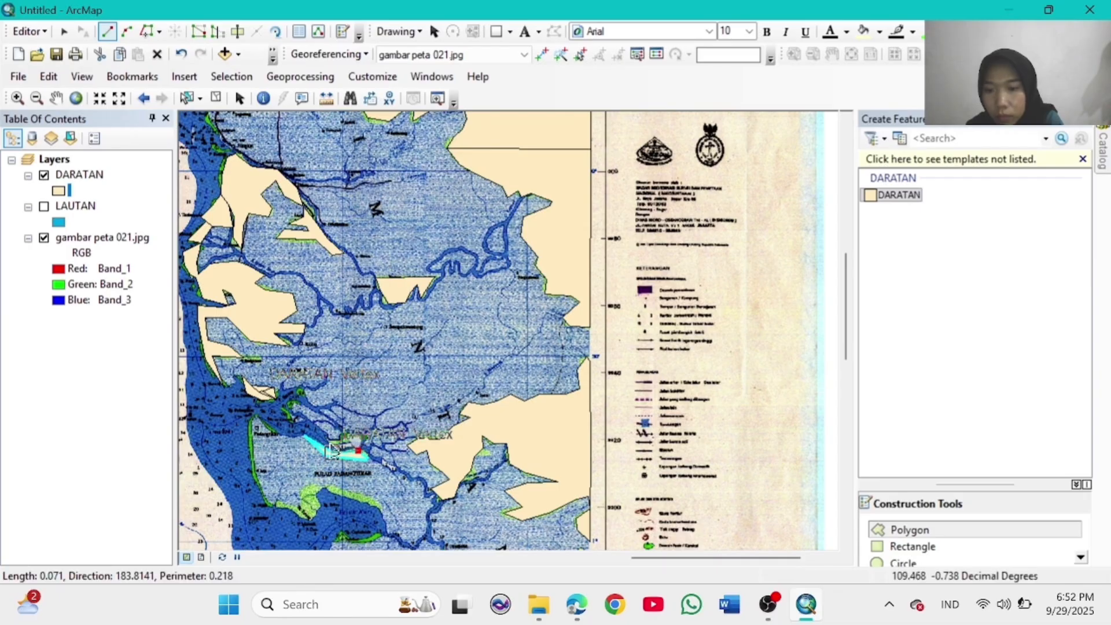
double_click(334, 442)
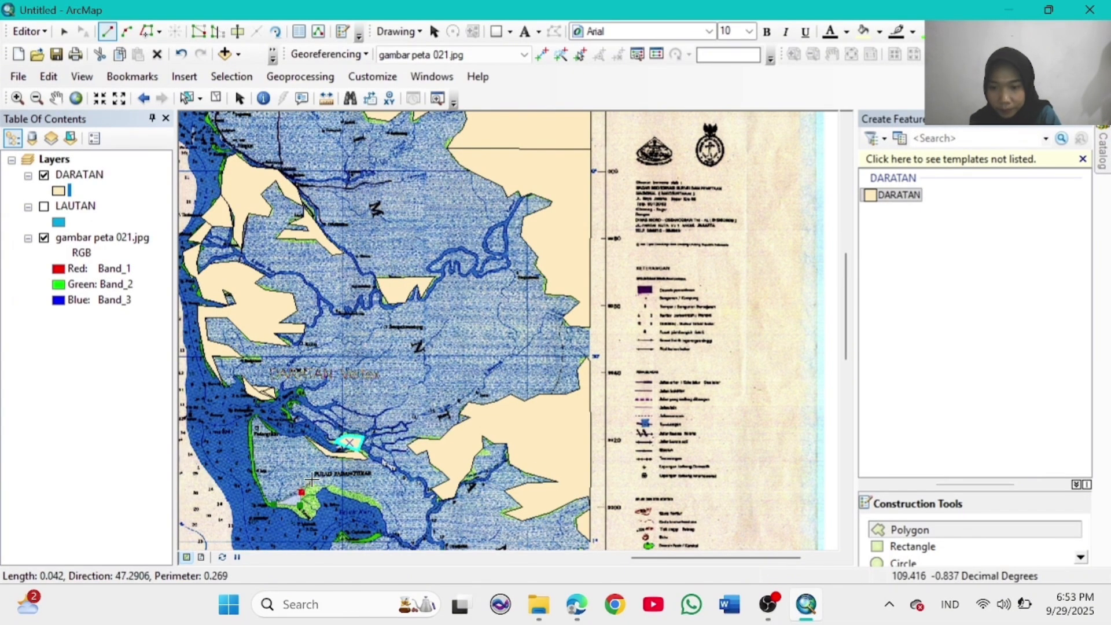
Step: Outline the southern island as a DARATAN polygon, then return to the full map extent
click(314, 482)
click(337, 484)
click(382, 504)
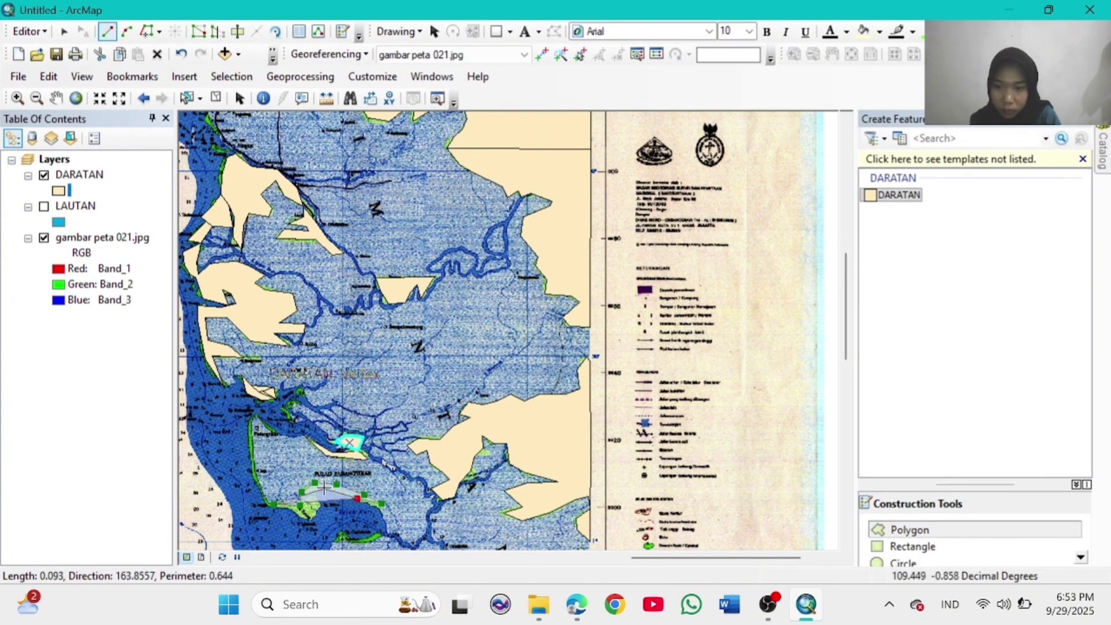
click(313, 496)
click(313, 521)
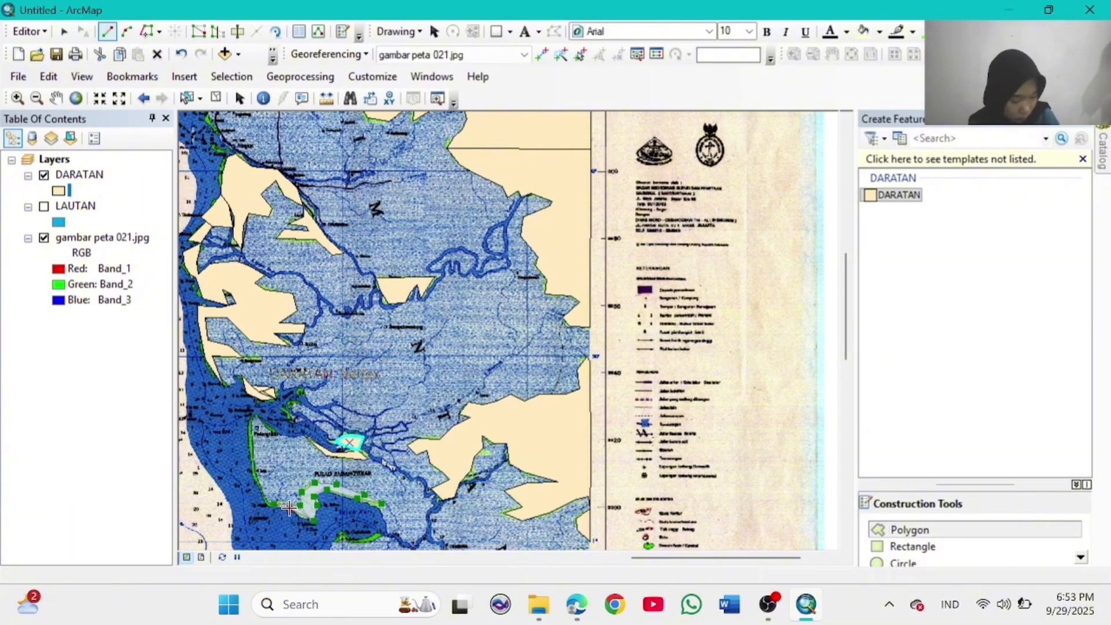
double_click(300, 515)
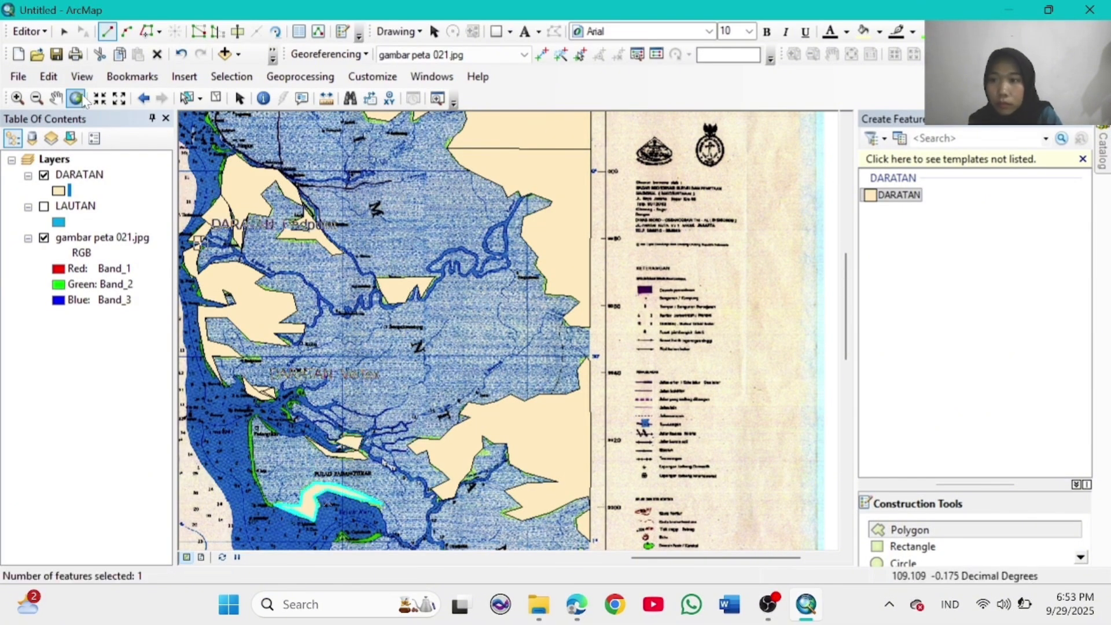
click(76, 99)
click(17, 97)
Step: Zoom in on the eastern coast and trace the island as a DARATAN land polygon
drag(628, 352, 694, 466)
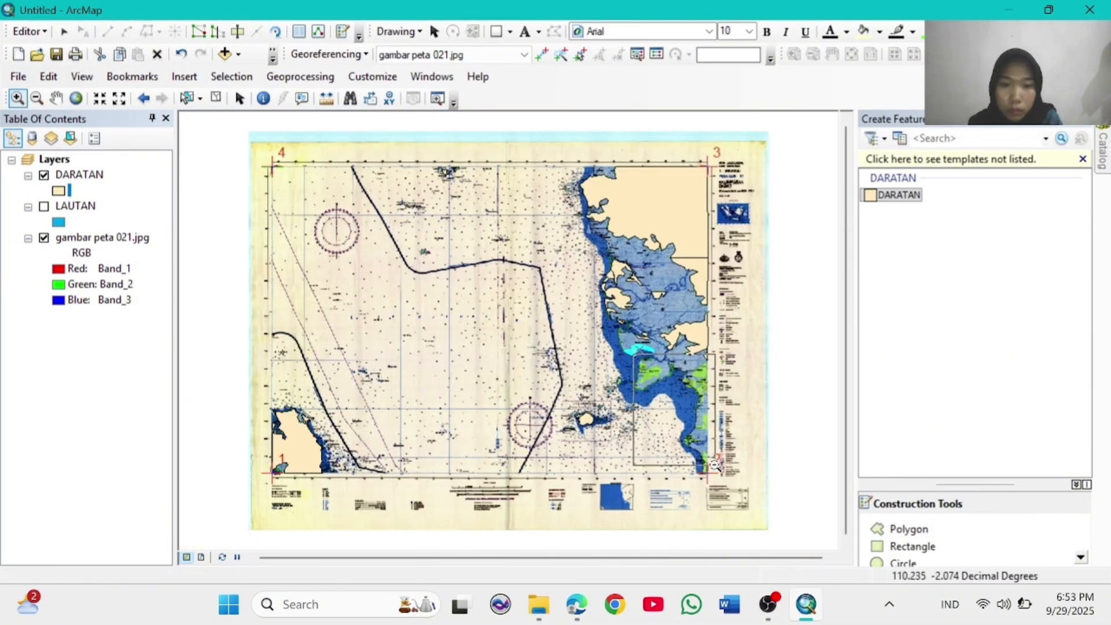
click(908, 528)
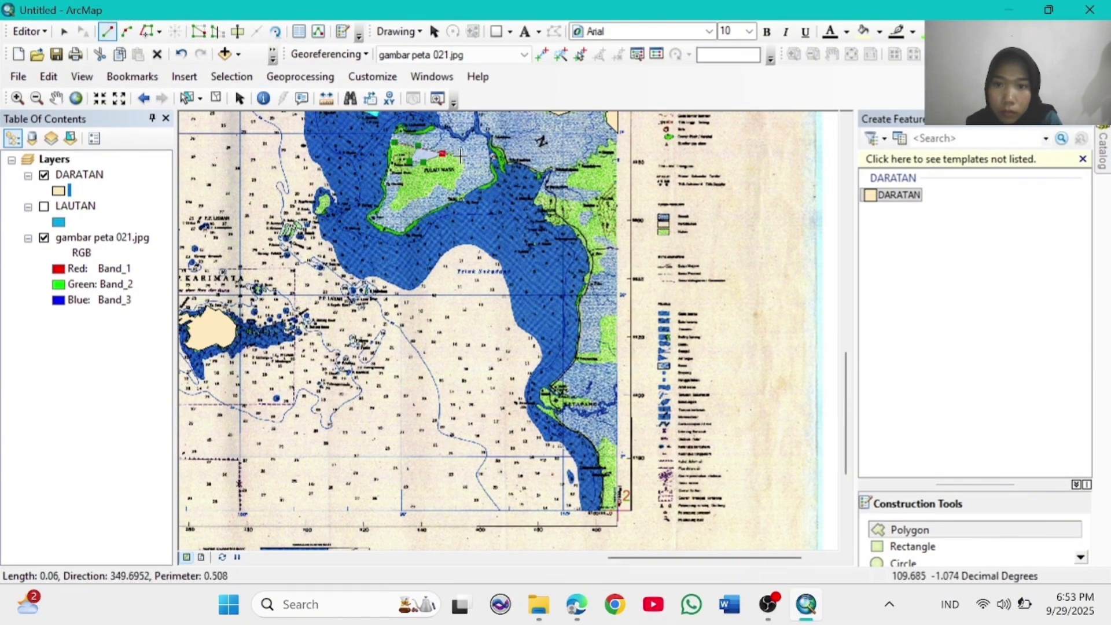
click(439, 187)
click(431, 196)
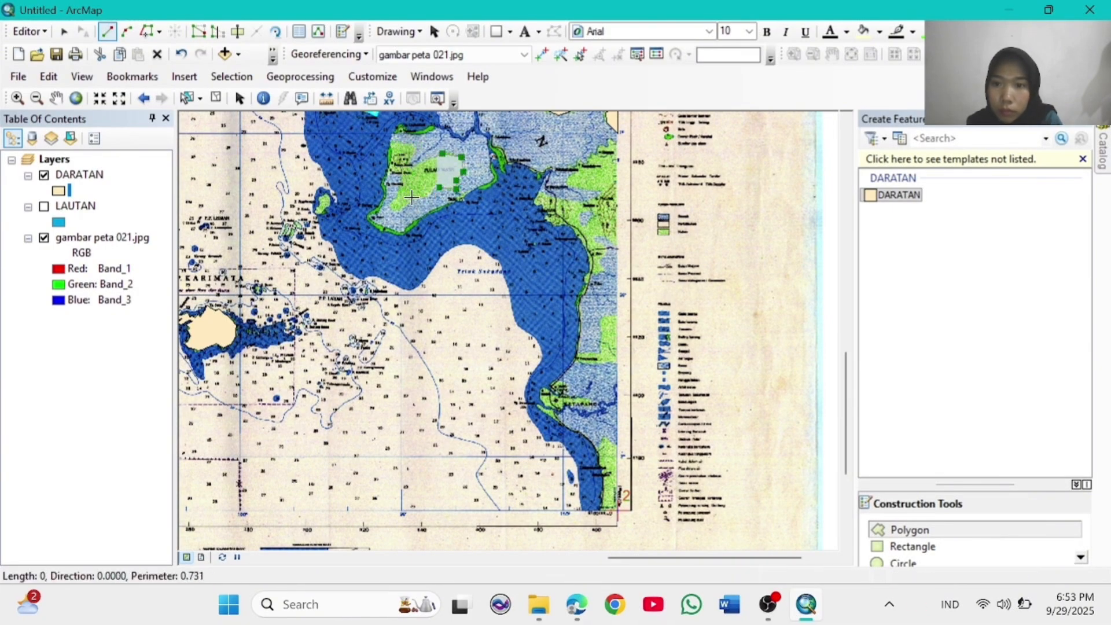
click(414, 197)
click(400, 212)
click(387, 206)
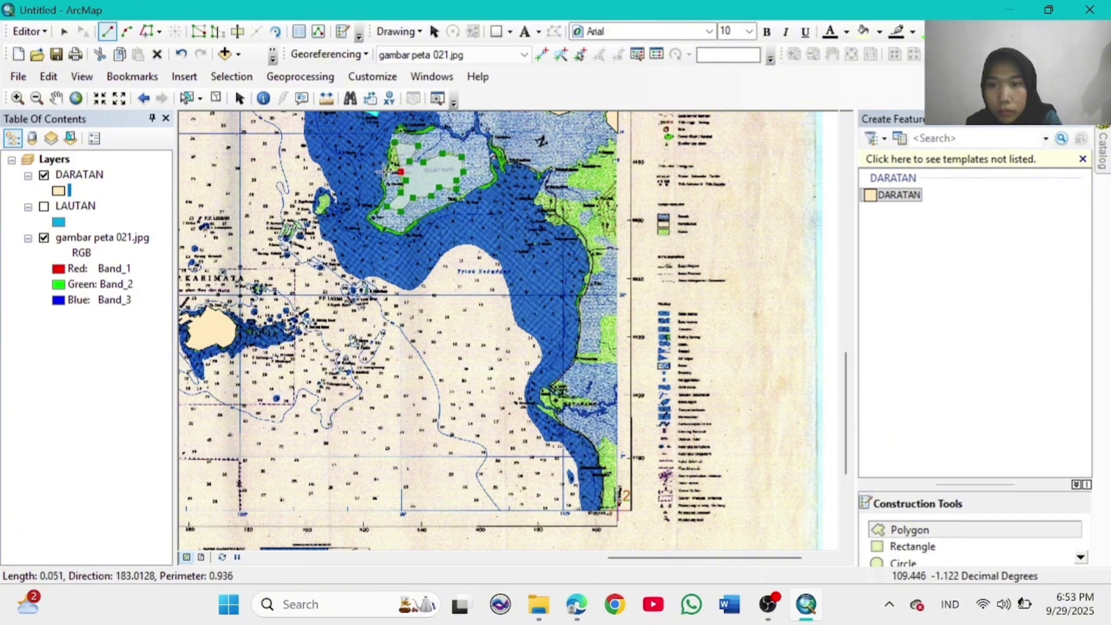
double_click(392, 147)
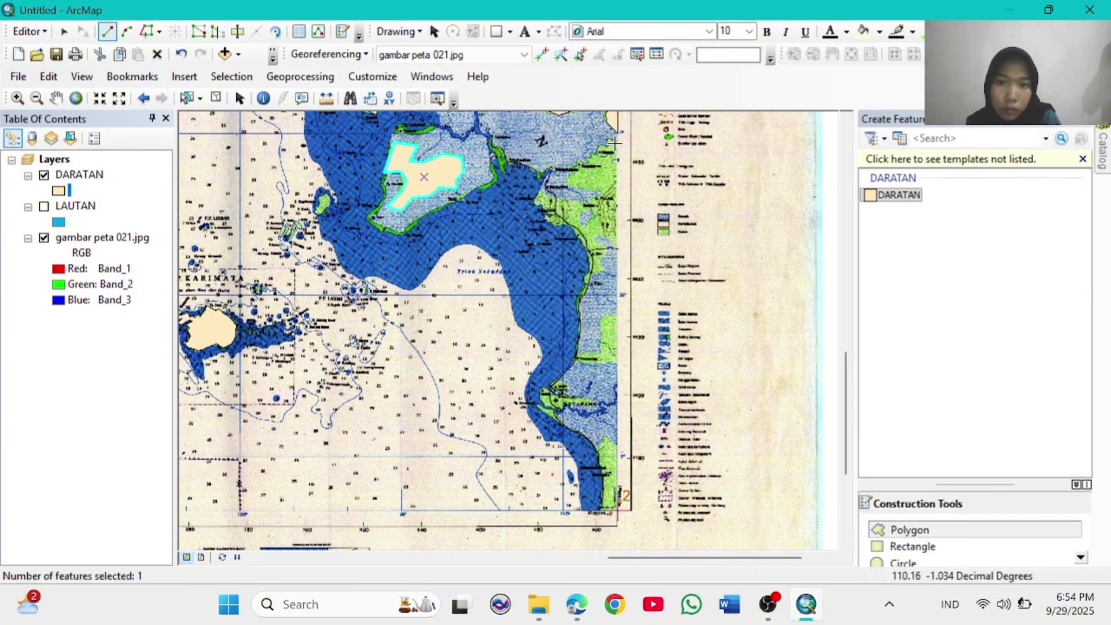
Step: Trace the eastern coastline southward and close it along the map edge as one land polygon
click(563, 186)
click(544, 200)
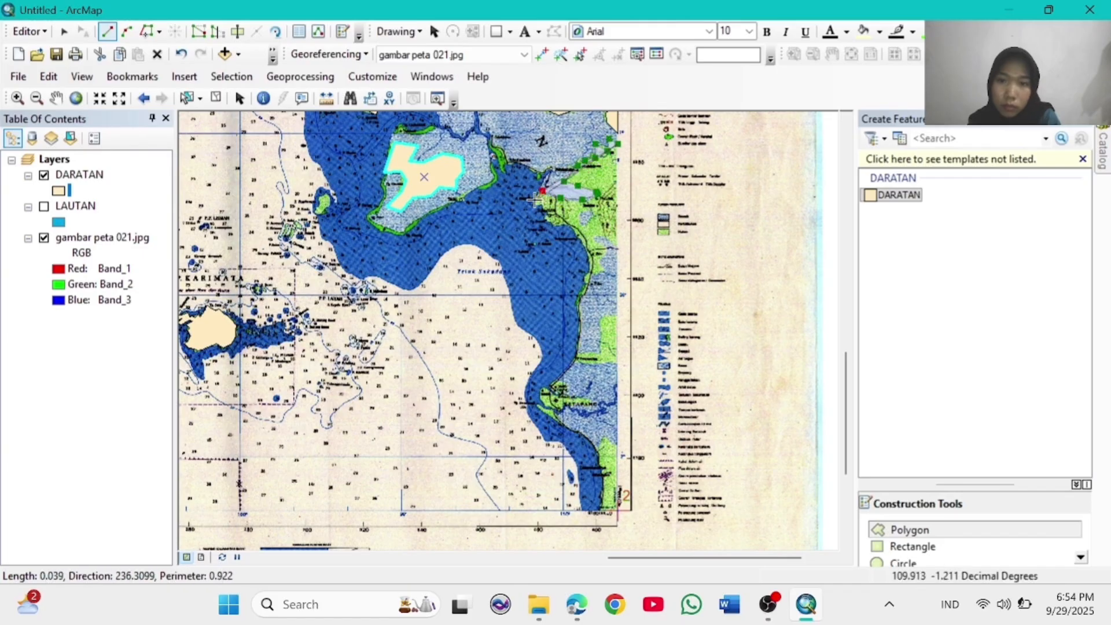
click(548, 212)
click(555, 223)
click(572, 226)
click(583, 243)
click(591, 262)
click(587, 278)
click(578, 302)
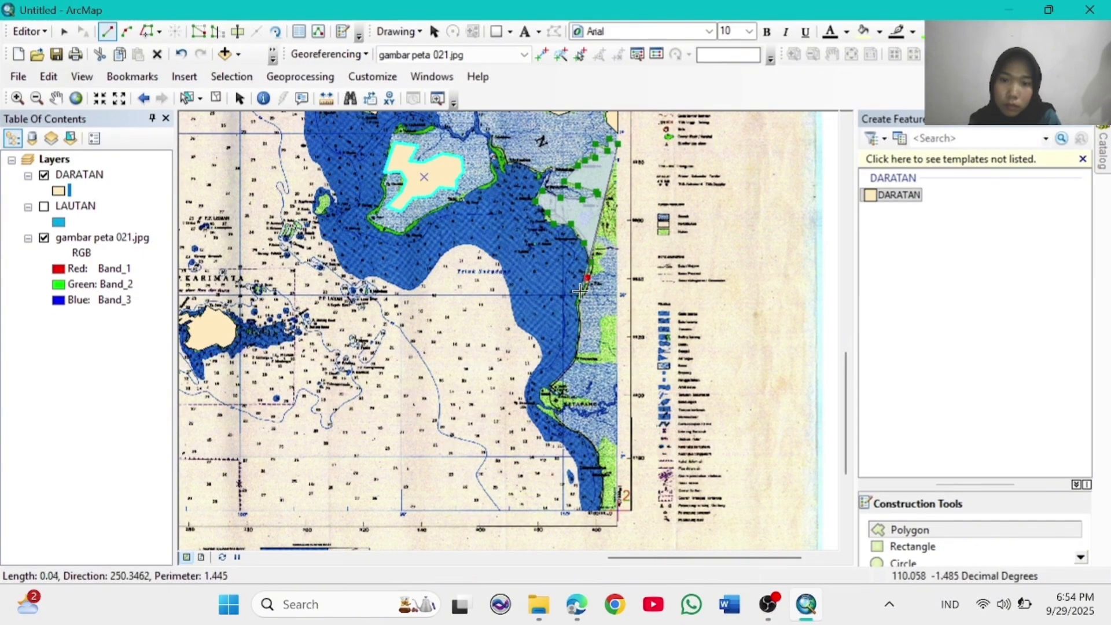
click(604, 264)
click(593, 251)
click(597, 231)
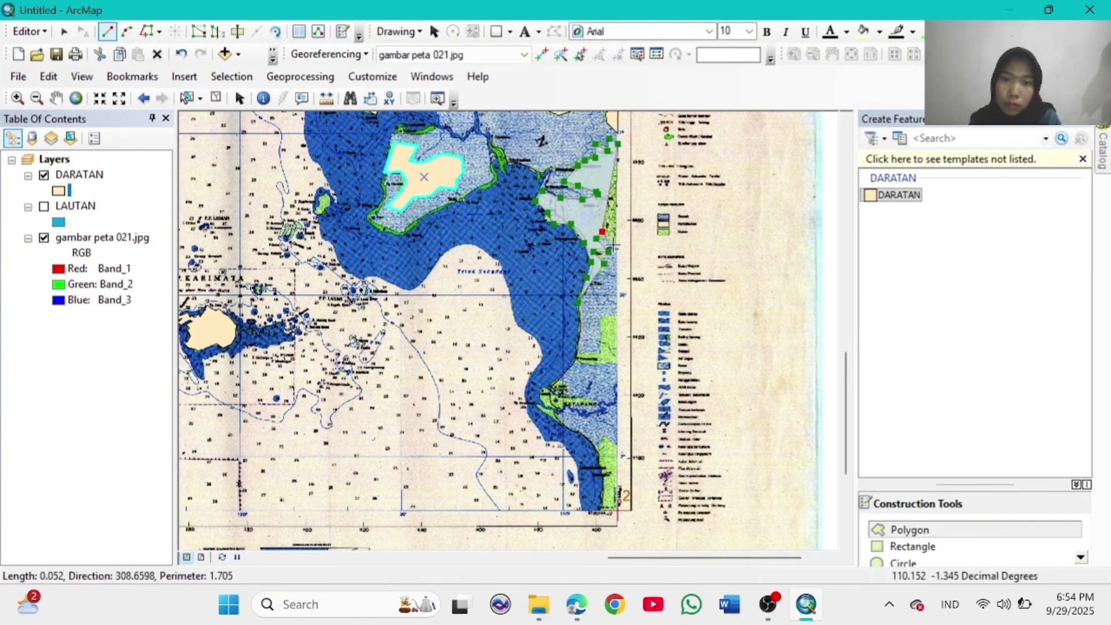
click(608, 252)
click(614, 247)
double_click(617, 247)
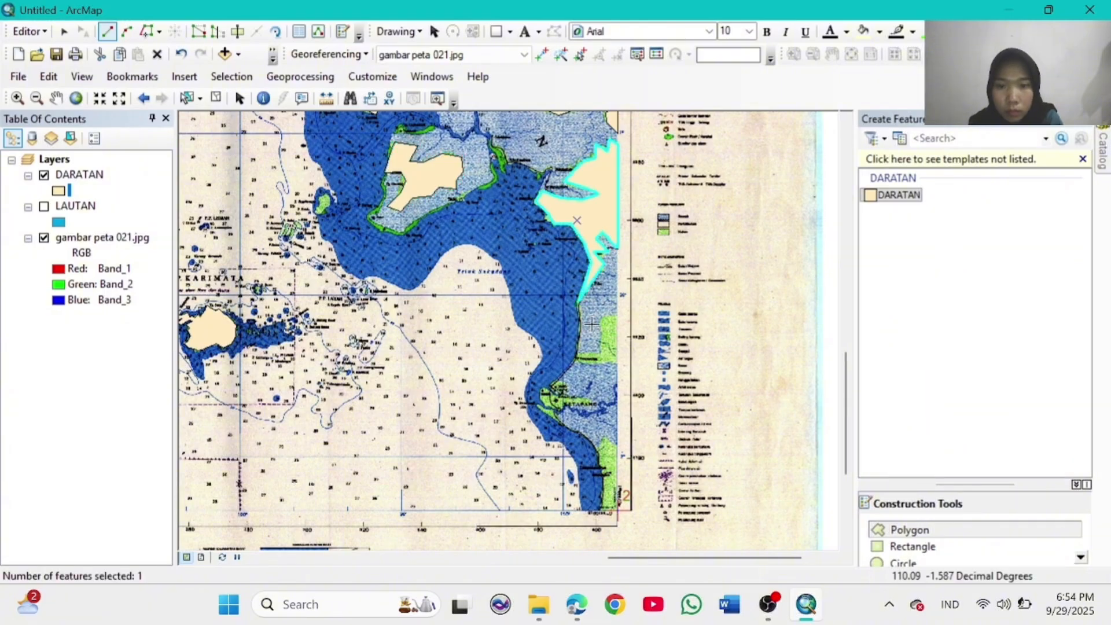
Step: Outline the next stretch of eastern coast land as another DARATAN polygon
click(601, 365)
click(580, 362)
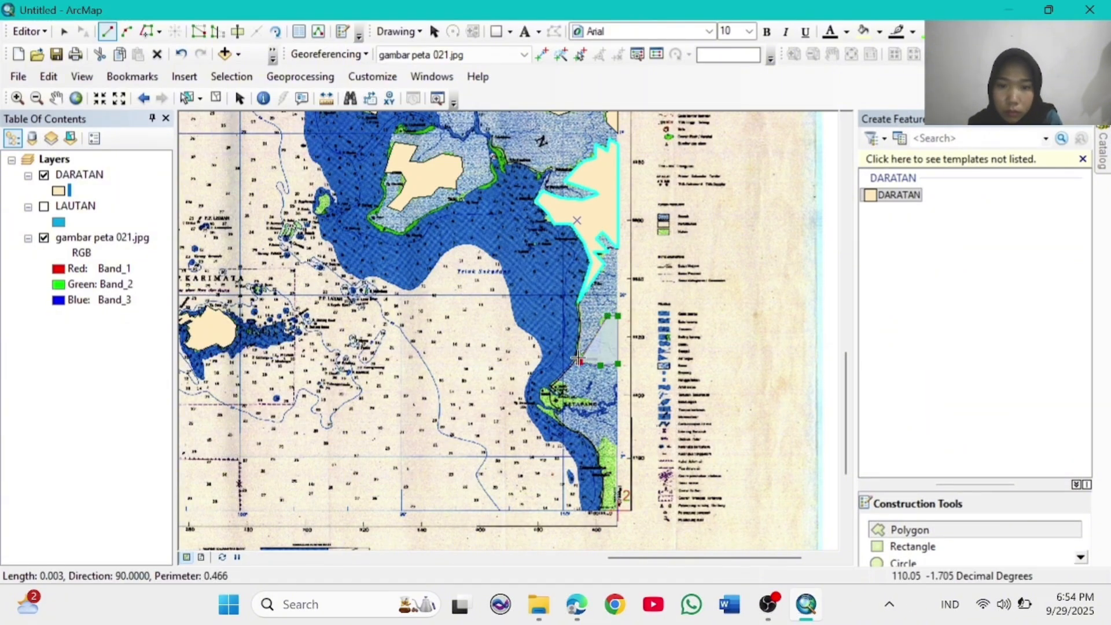
click(580, 354)
click(597, 353)
click(600, 345)
click(604, 334)
click(601, 320)
double_click(600, 319)
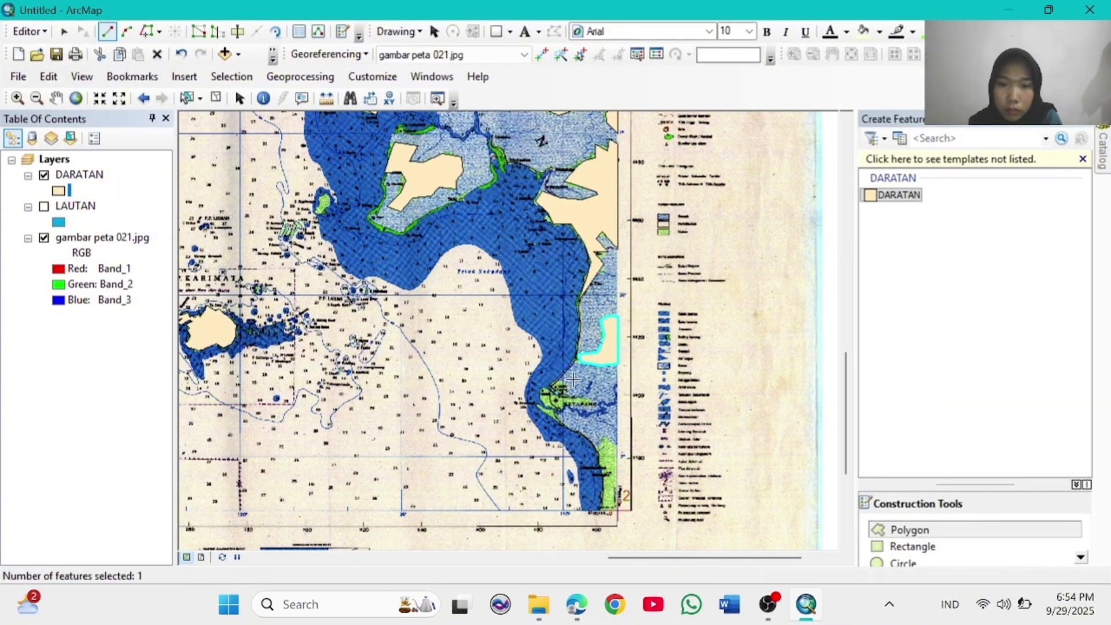
Step: Digitize the next land patch further down the coast as a DARATAN polygon
click(568, 392)
click(595, 400)
click(596, 405)
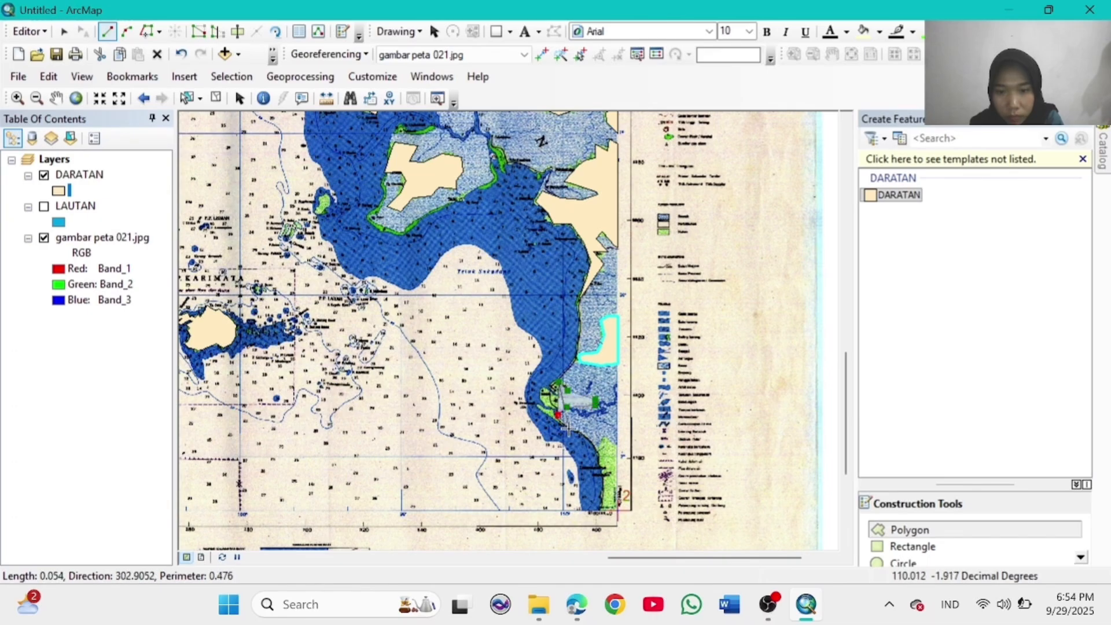
click(572, 432)
click(537, 406)
click(555, 411)
click(542, 402)
click(542, 386)
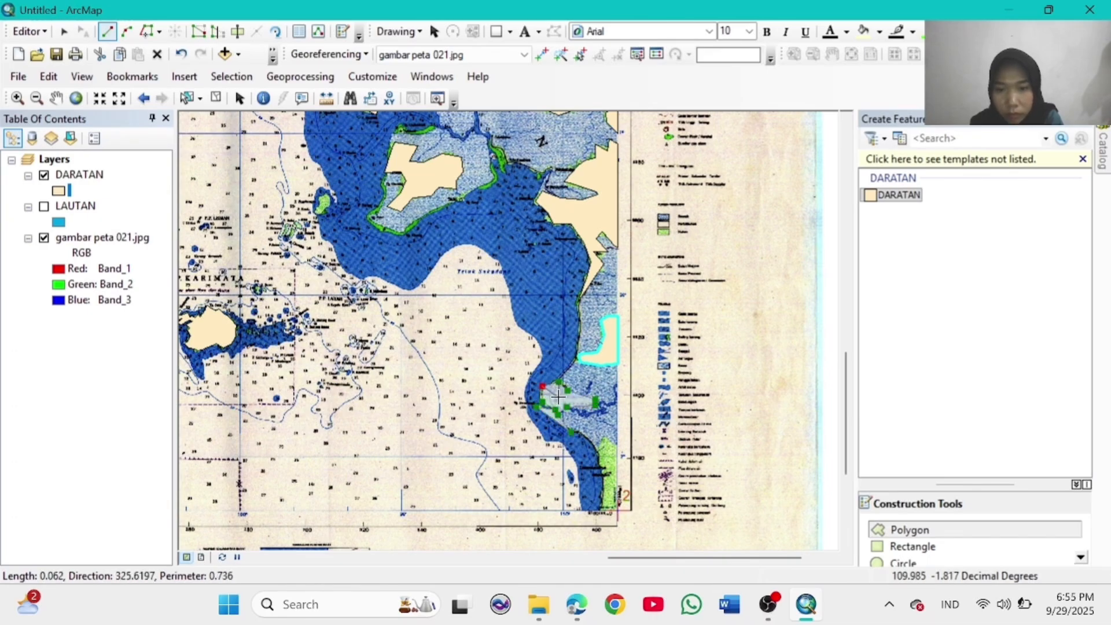
click(558, 397)
double_click(556, 386)
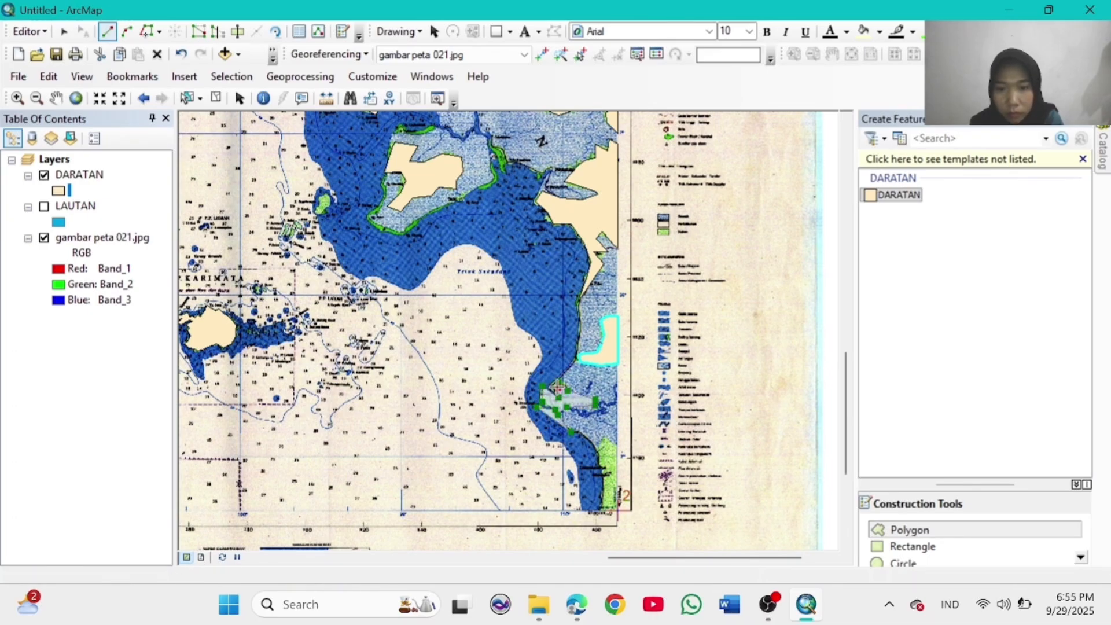
Step: Trace the southern land patch as the last DARATAN polygon and return to full extent
click(598, 445)
click(607, 437)
click(618, 448)
click(617, 508)
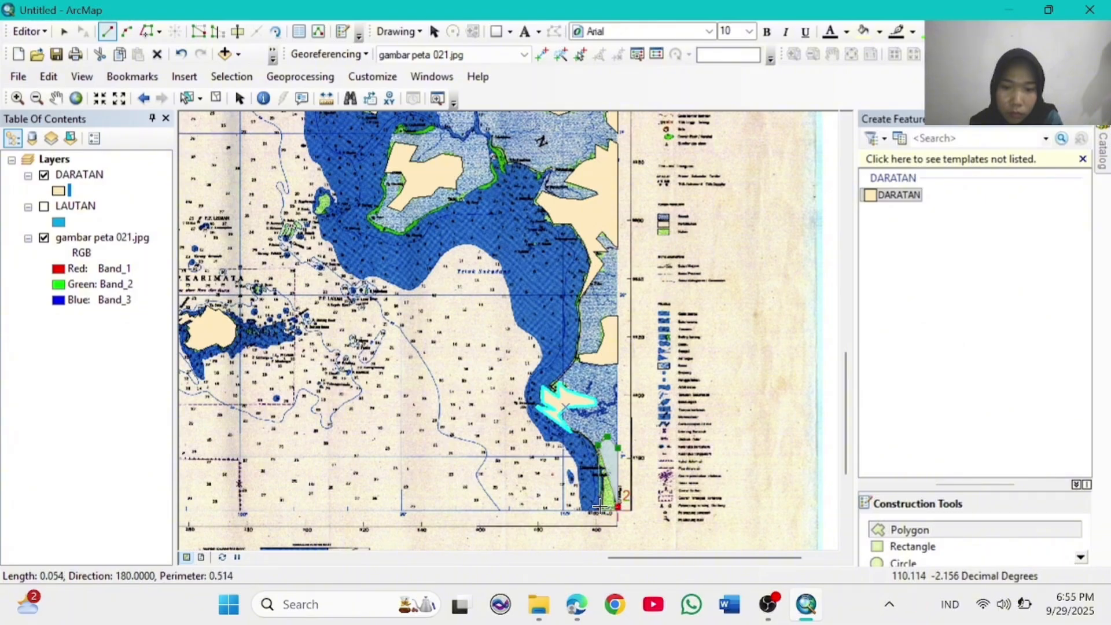
click(603, 507)
click(604, 480)
click(601, 460)
double_click(599, 459)
click(76, 98)
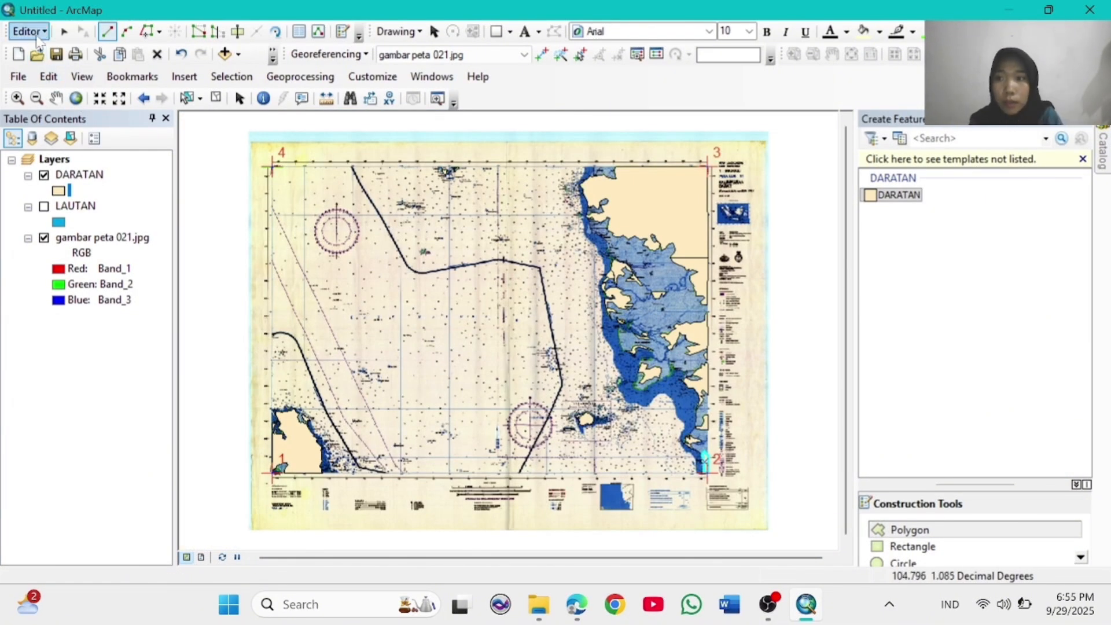
Step: Save the DARATAN edits, stop editing, and hide the DARATAN layer
click(38, 34)
click(73, 92)
click(38, 32)
click(69, 78)
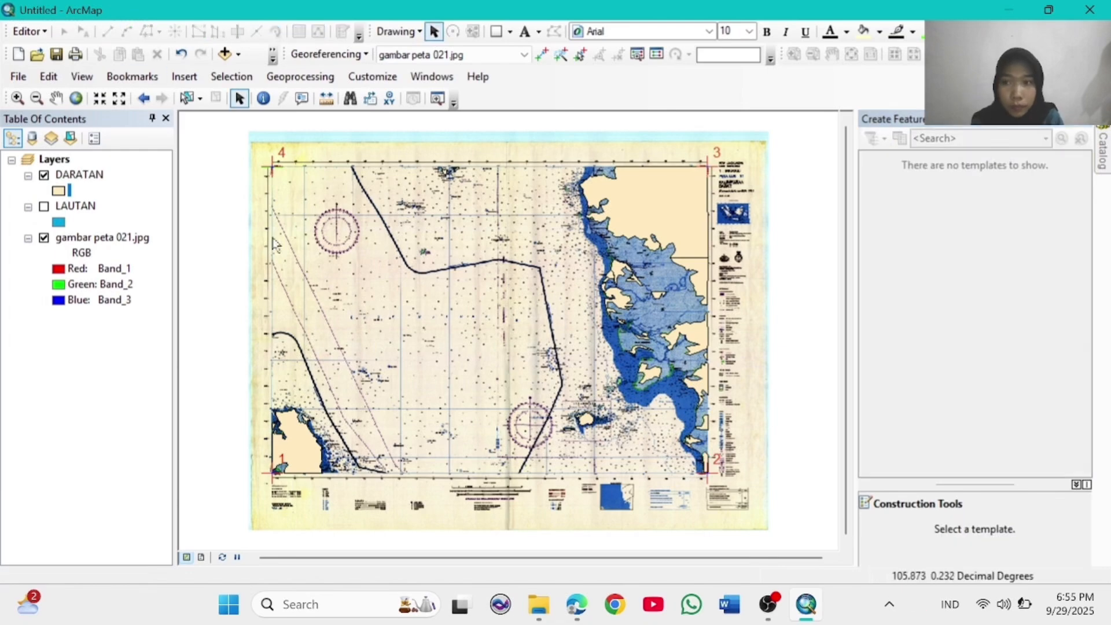
click(75, 175)
click(44, 175)
Step: From the Catalog home folder, start a new Polyline shapefile named SUNGAI
click(431, 76)
click(484, 175)
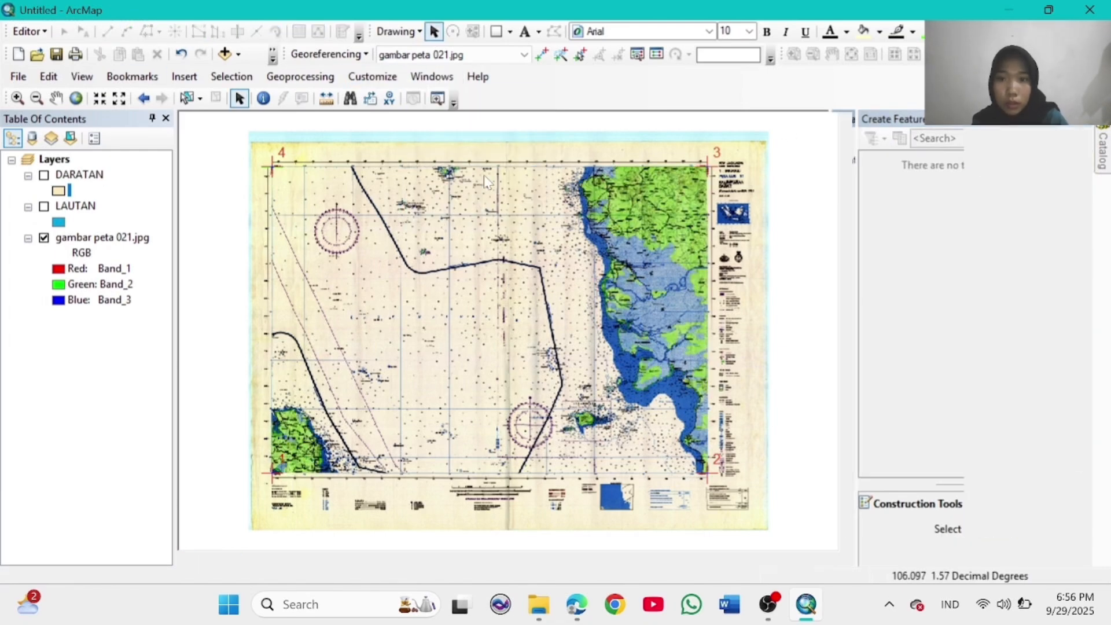
right_click(929, 180)
mouse_move(984, 283)
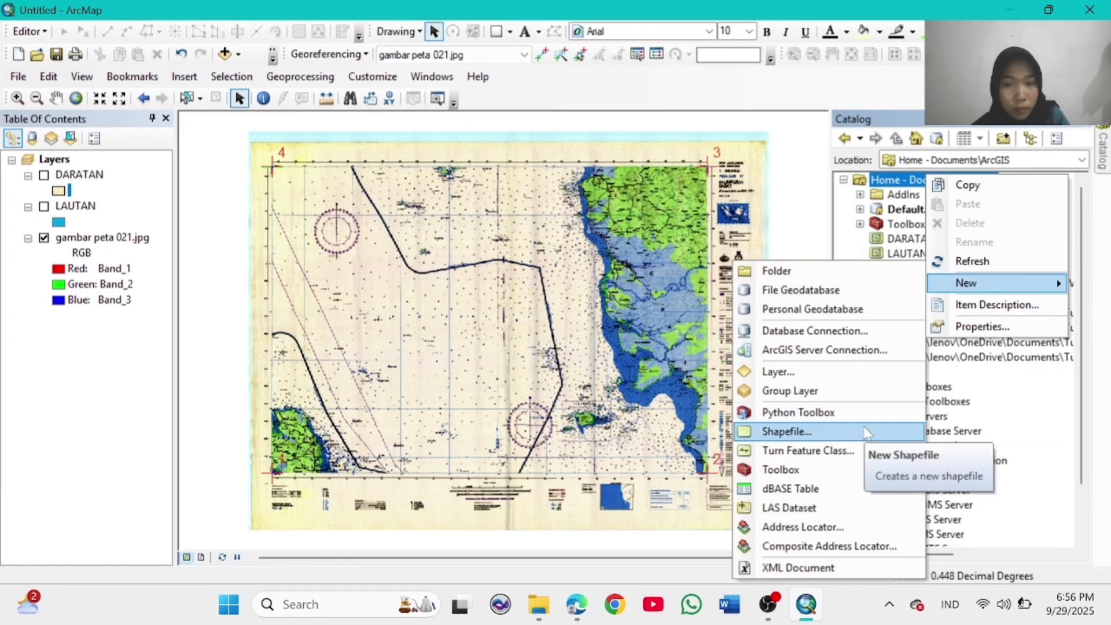
click(864, 428)
text(SUNGAI)
key(Tab)
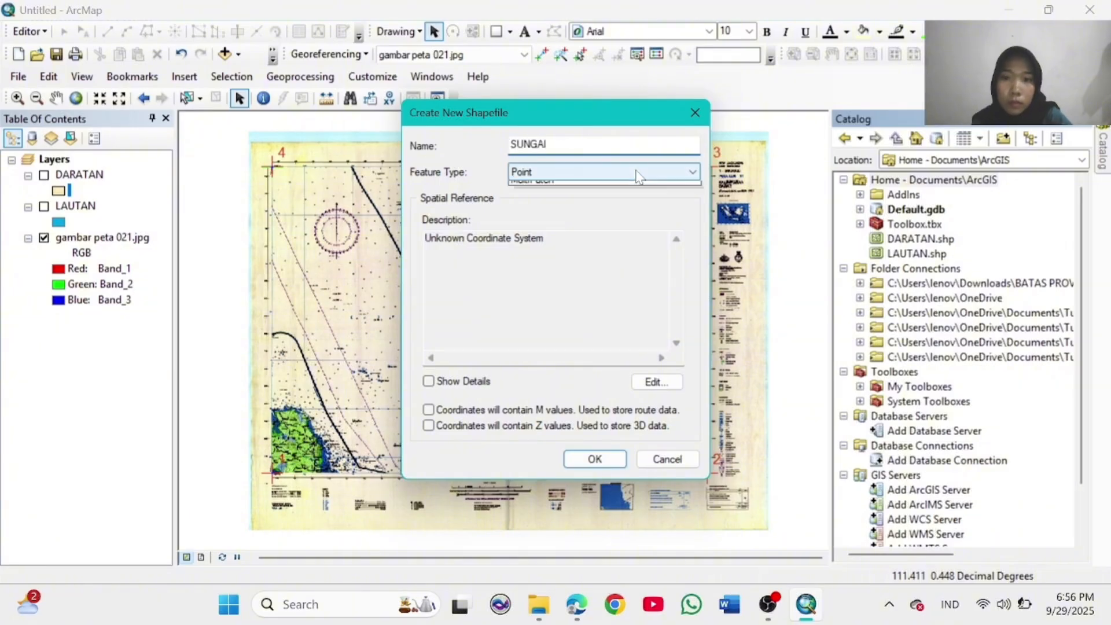
click(602, 172)
click(579, 197)
Step: Give the SUNGAI shapefile the WGS 1984 geographic coordinate system and create it
click(656, 381)
click(390, 180)
scroll(405, 214, down, 4)
click(405, 253)
scroll(477, 246, down, 9)
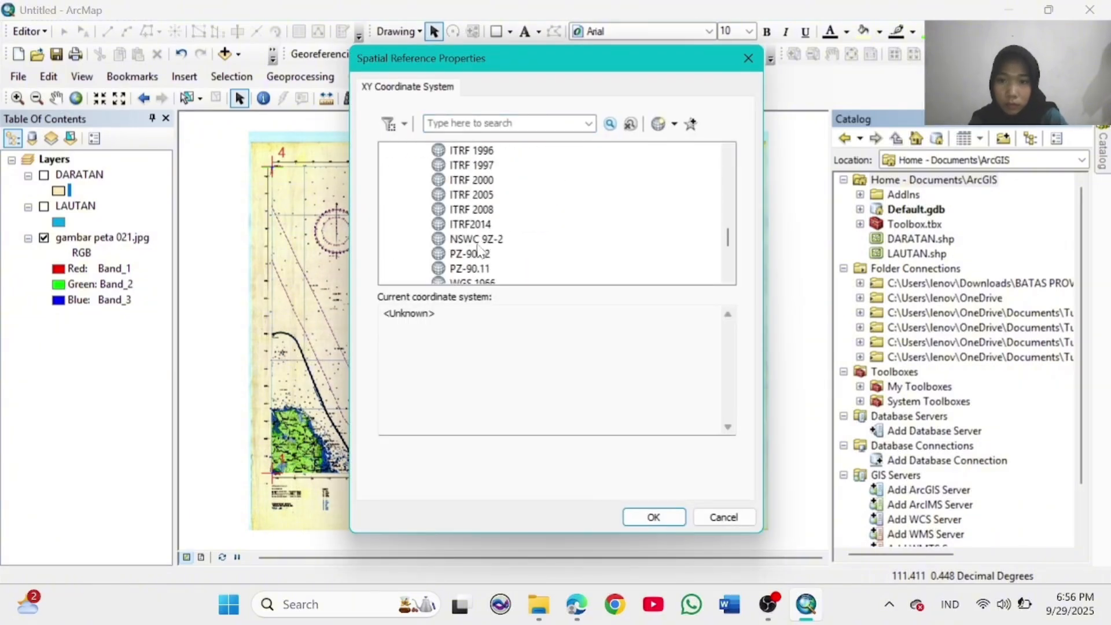
click(455, 166)
click(654, 517)
click(594, 459)
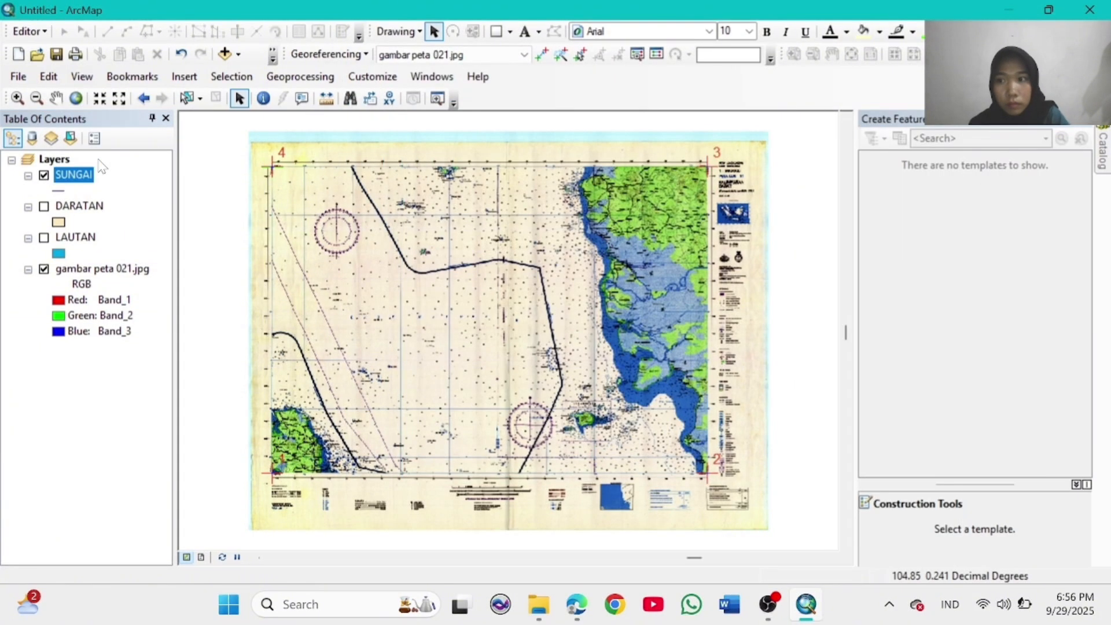
Step: Set the SUNGAI line symbol to light blue and zoom into the lower-left land area
click(894, 195)
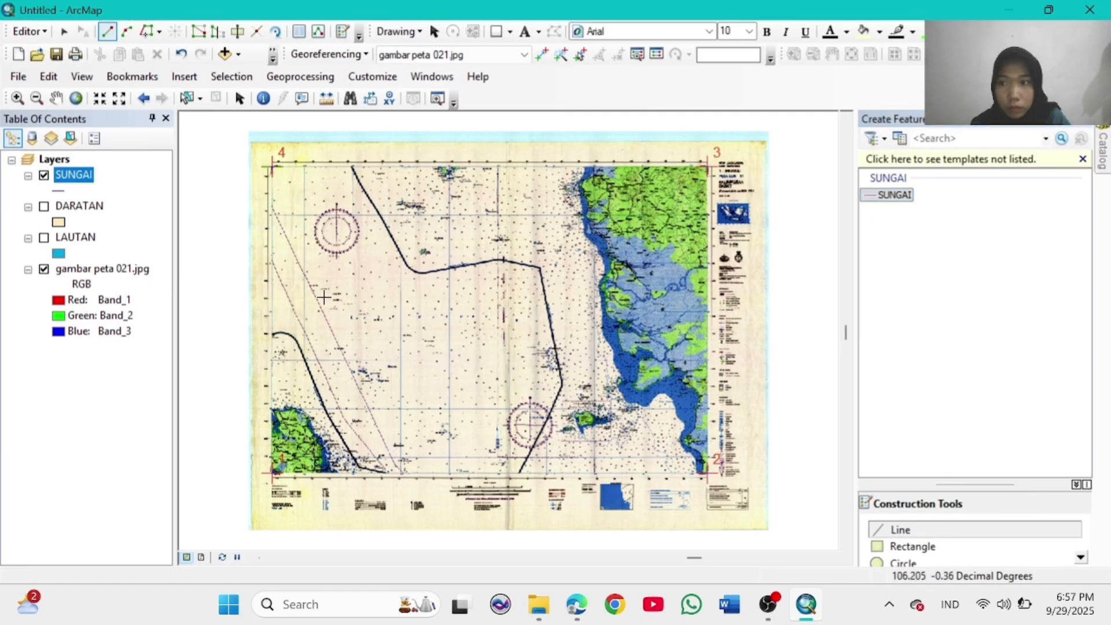
click(58, 190)
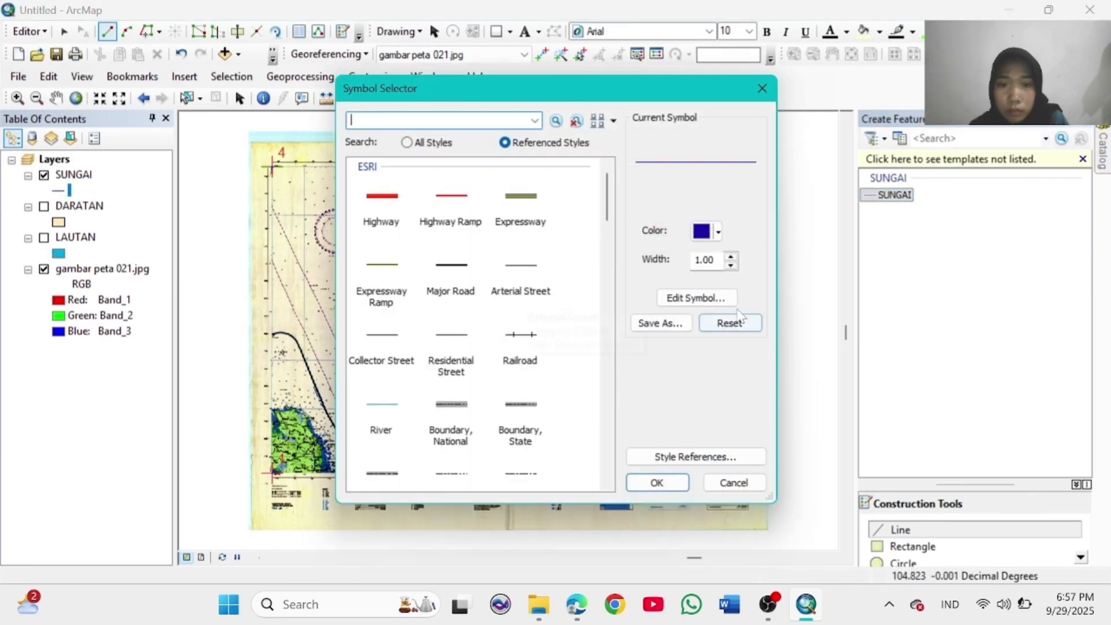
click(718, 232)
click(661, 310)
click(718, 233)
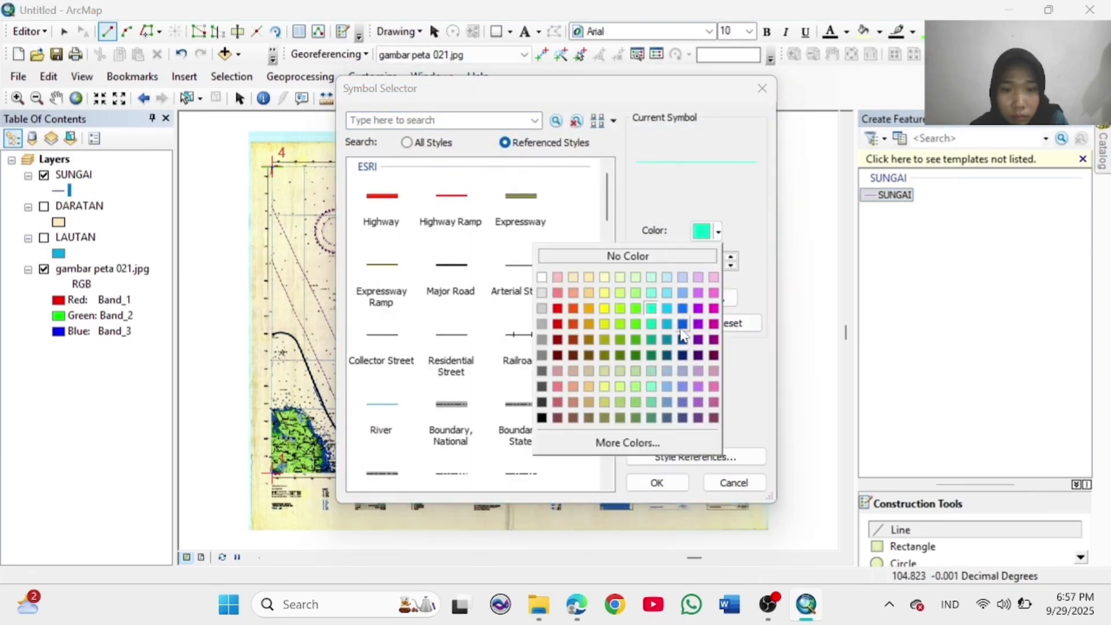
click(681, 332)
click(662, 481)
click(18, 98)
drag(269, 404, 341, 484)
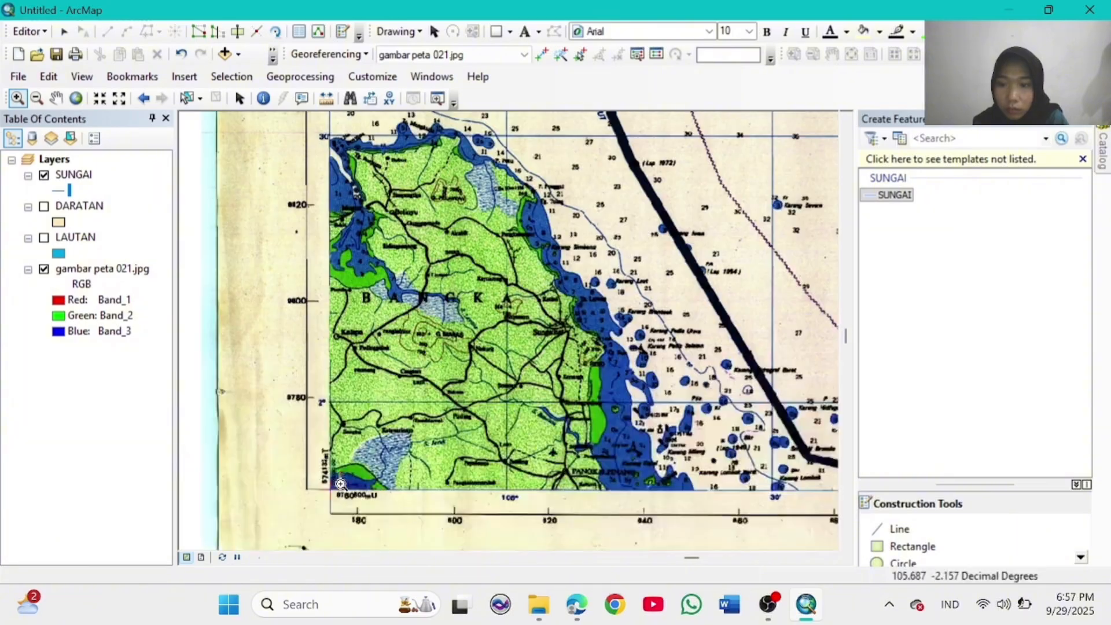
Step: Start the first SUNGAI river line at the land's lower-left corner, tracing eastward
click(900, 529)
click(331, 489)
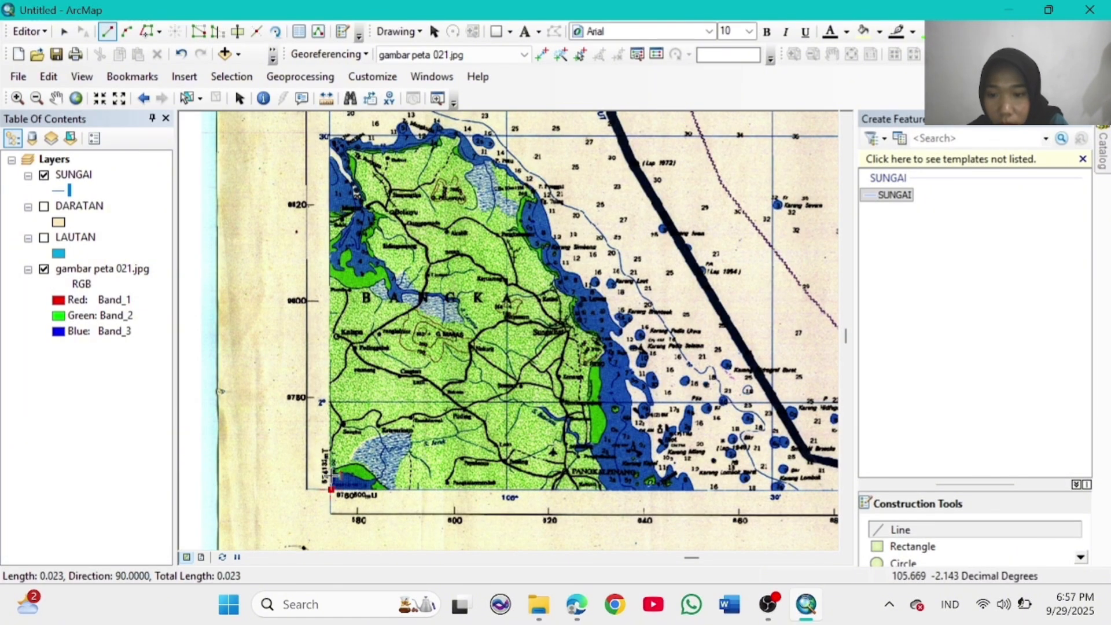
click(341, 473)
click(354, 475)
click(367, 478)
click(375, 479)
click(373, 489)
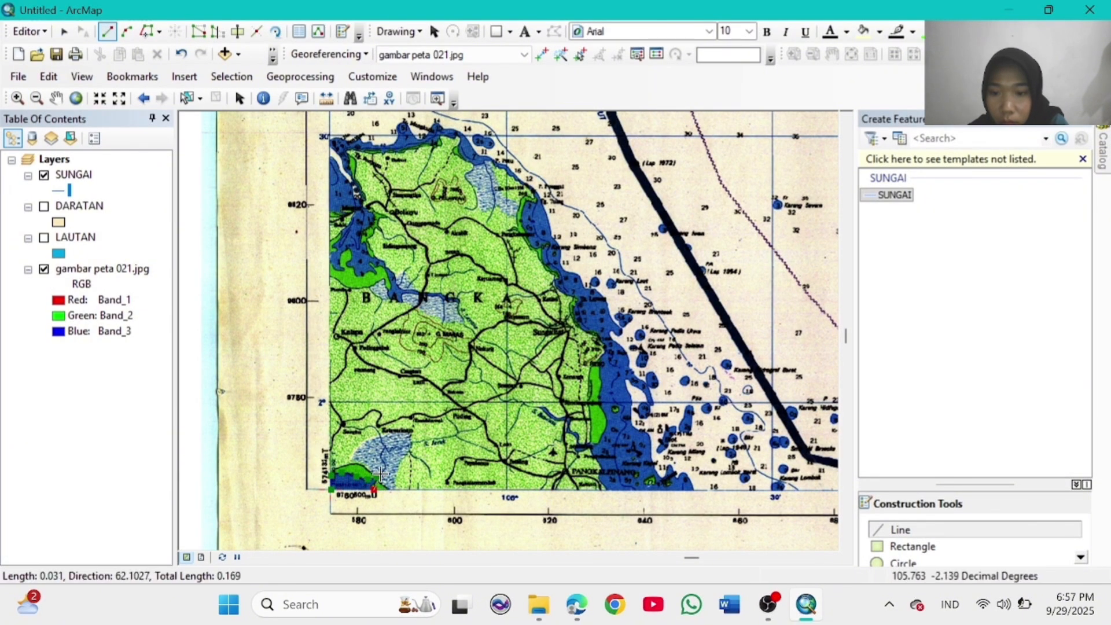
click(380, 476)
click(387, 468)
Step: Continue the first river upward and westward, then finish the line
click(382, 459)
click(385, 445)
click(377, 429)
click(372, 424)
click(360, 430)
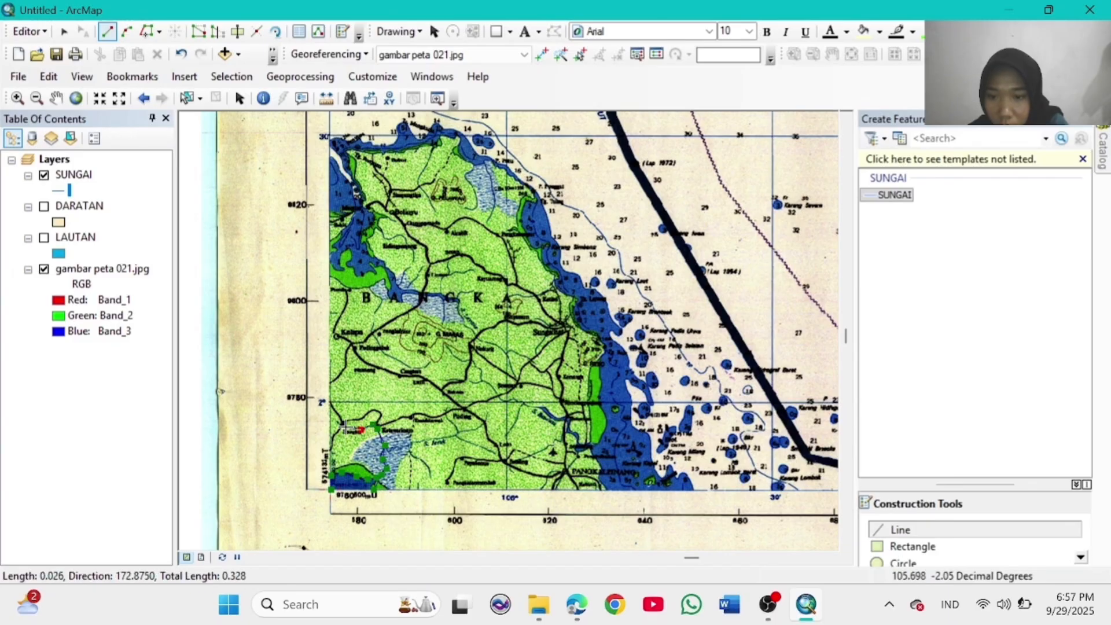
click(347, 428)
click(339, 425)
double_click(338, 424)
Step: Trace two more river segments eastward, ending at the river junction
click(385, 445)
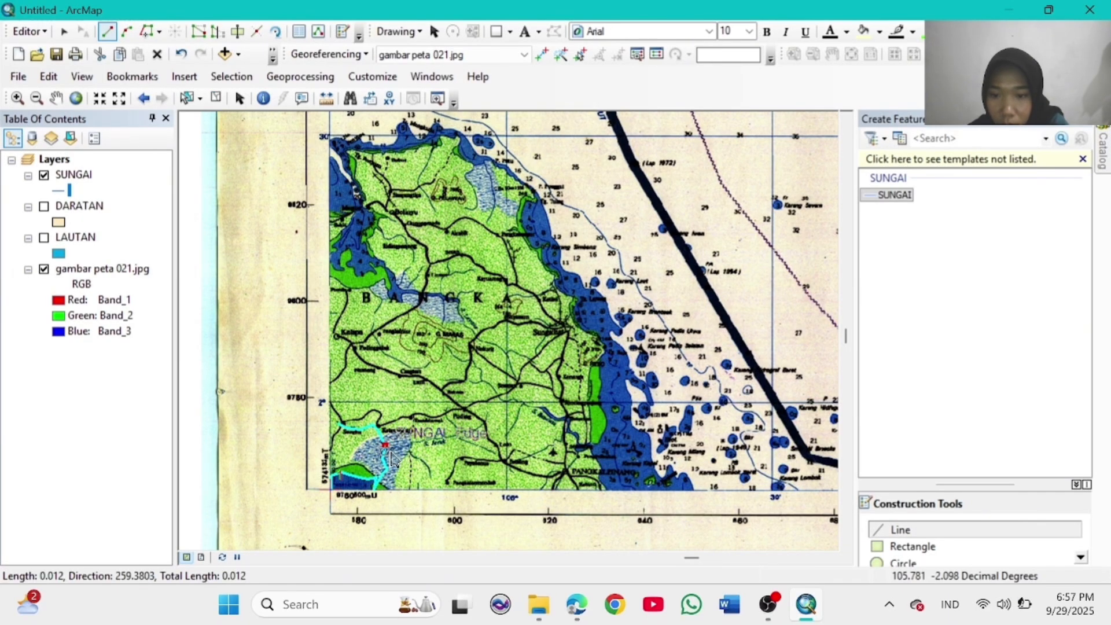
click(395, 452)
click(417, 441)
double_click(431, 476)
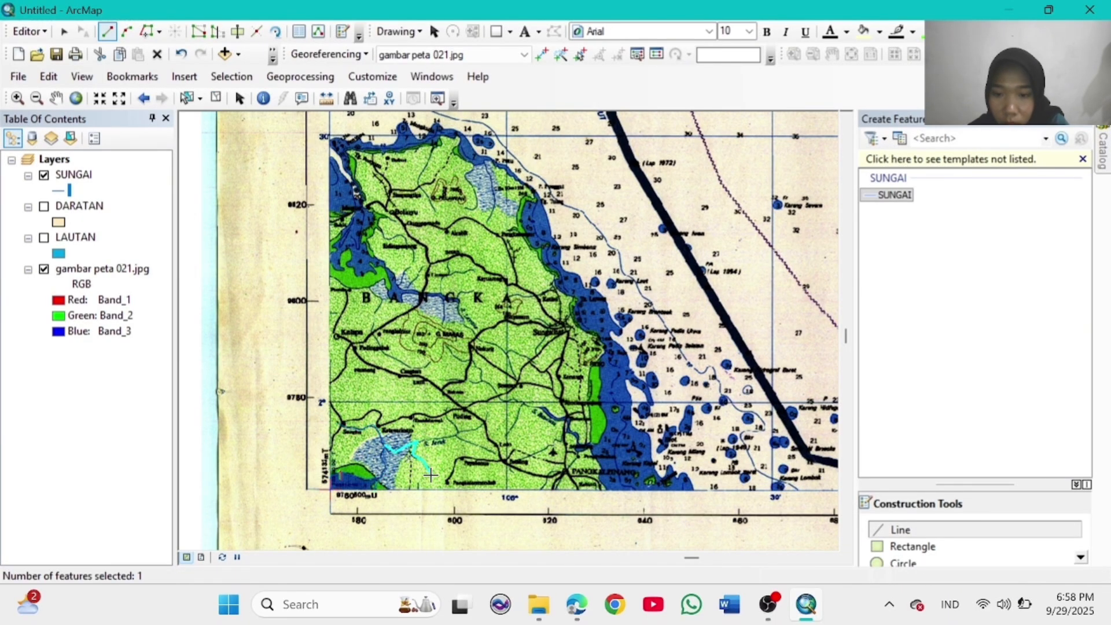
click(417, 441)
click(434, 441)
click(454, 437)
click(462, 434)
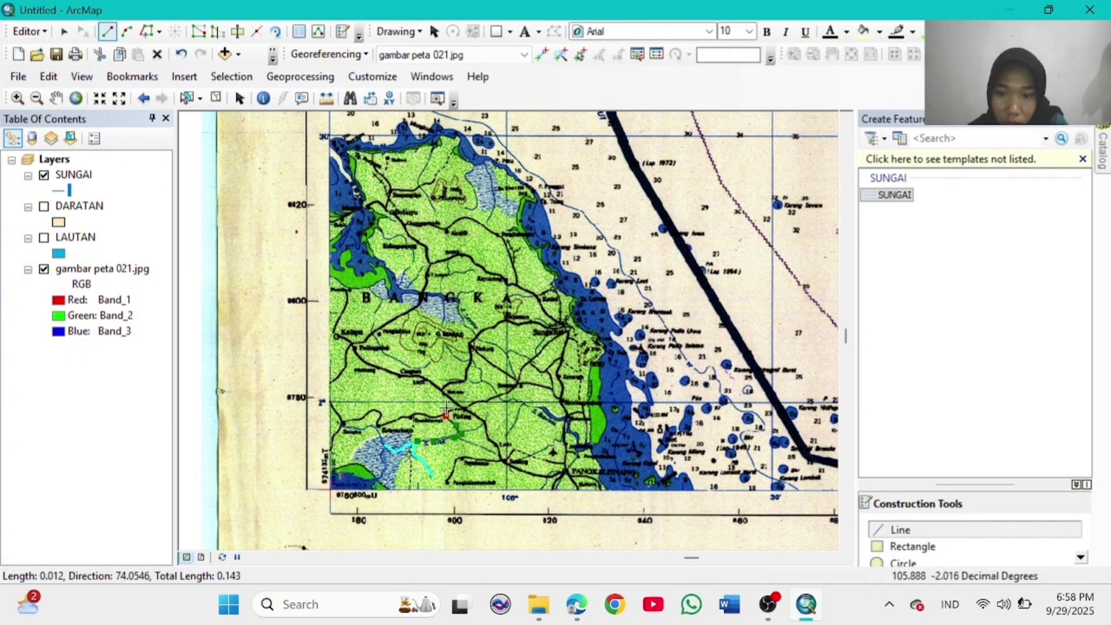
double_click(446, 408)
Step: Draw two short river branches from the junction, northeast and southeast
click(462, 434)
click(474, 428)
double_click(486, 420)
click(463, 434)
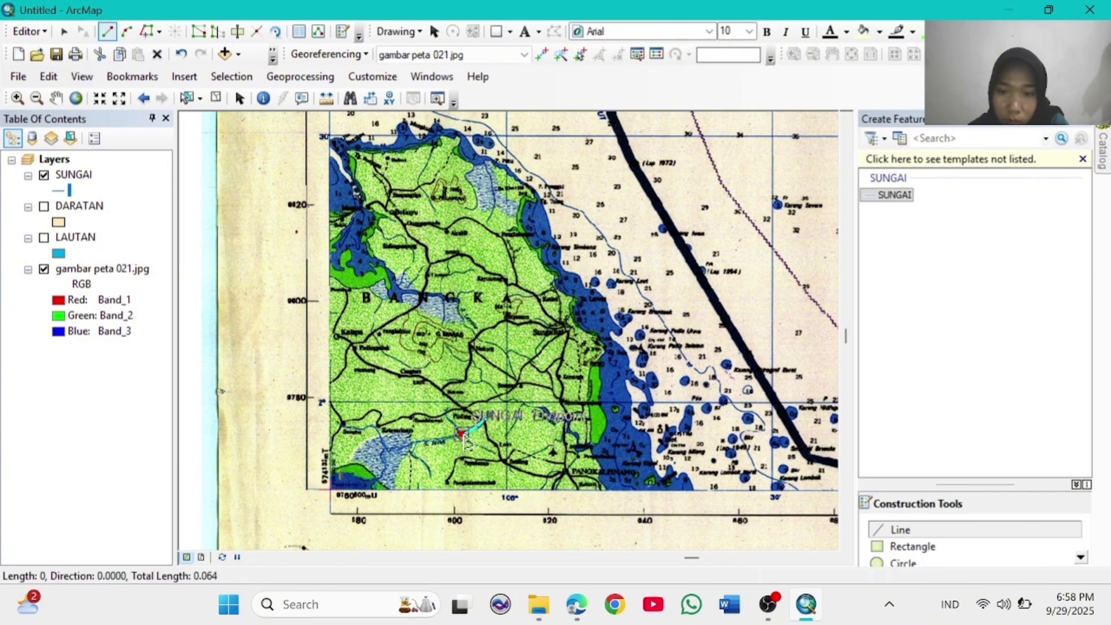
double_click(495, 454)
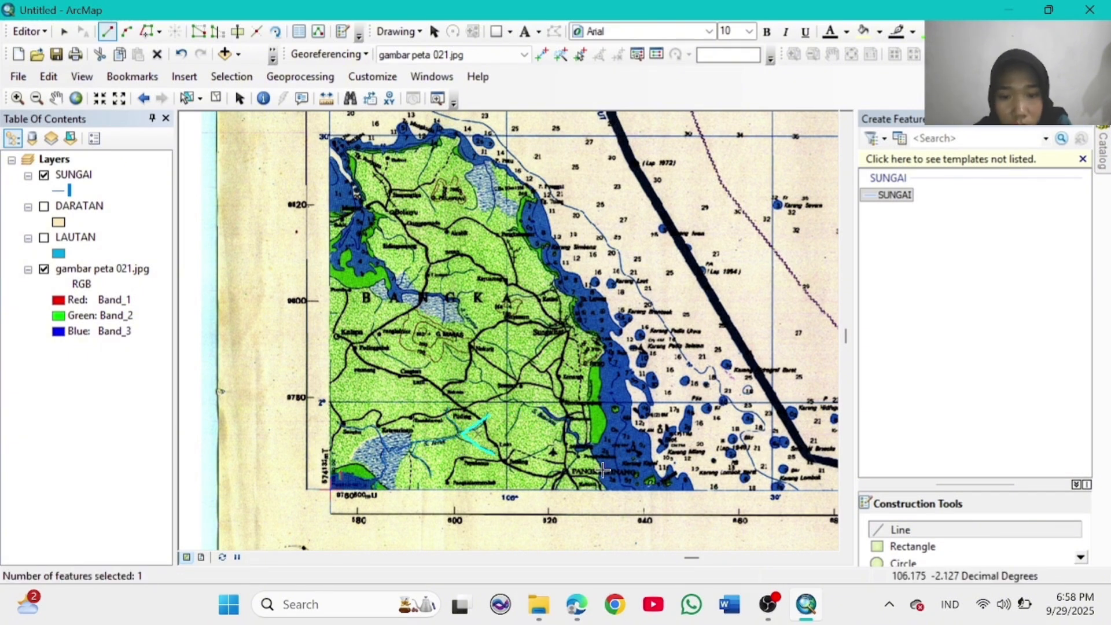
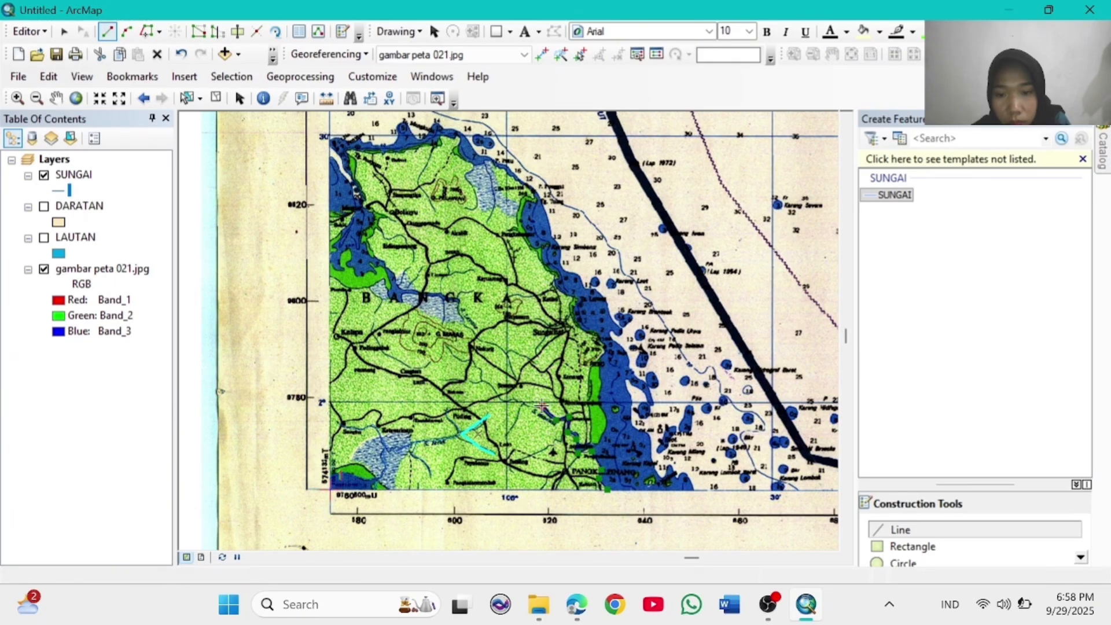
Step: Finish the current river, then trace two more short SUNGAI river lines
double_click(510, 429)
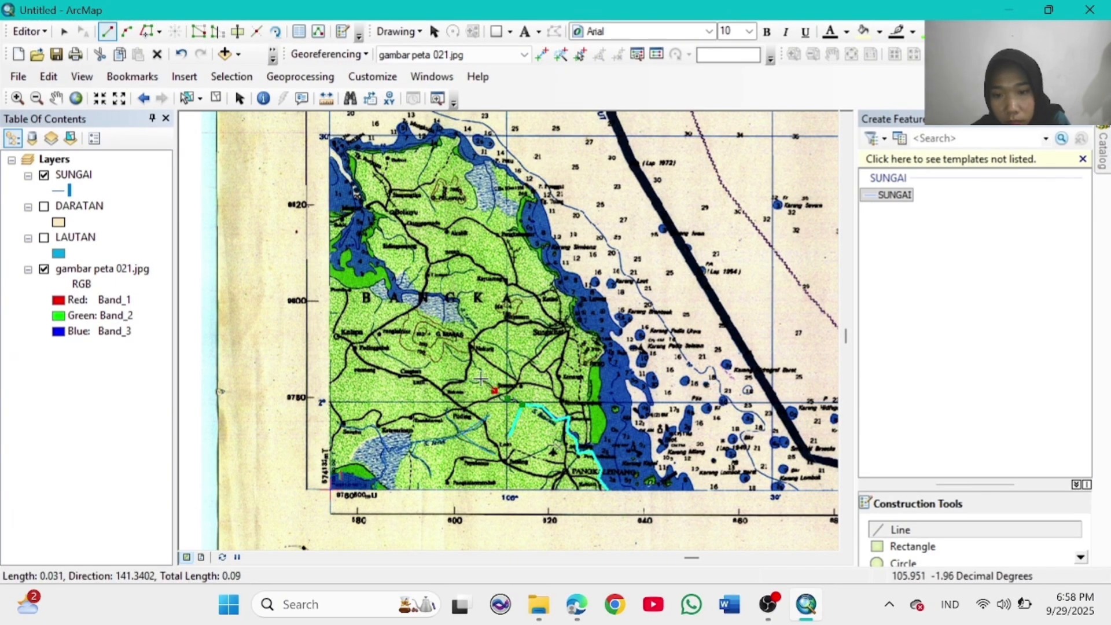
click(481, 380)
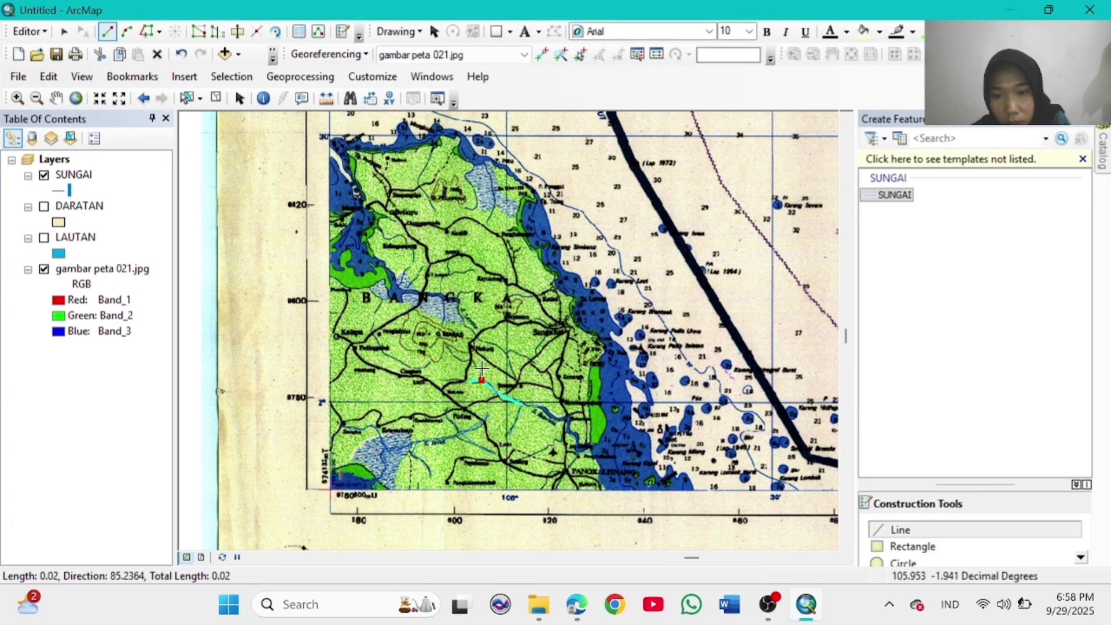
double_click(446, 345)
click(431, 363)
click(424, 367)
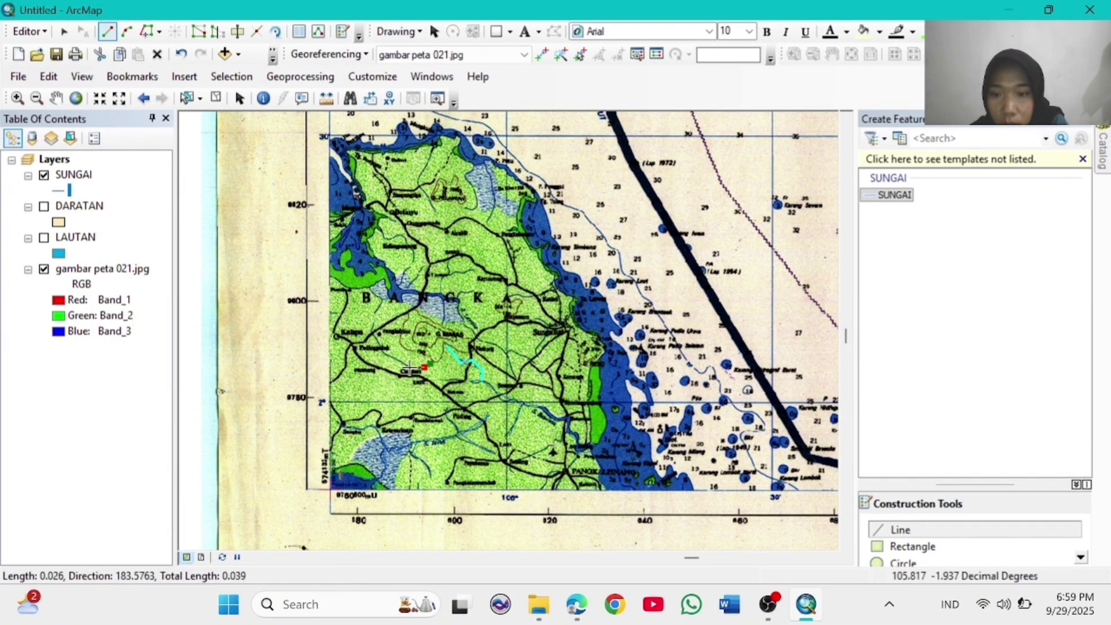
double_click(377, 319)
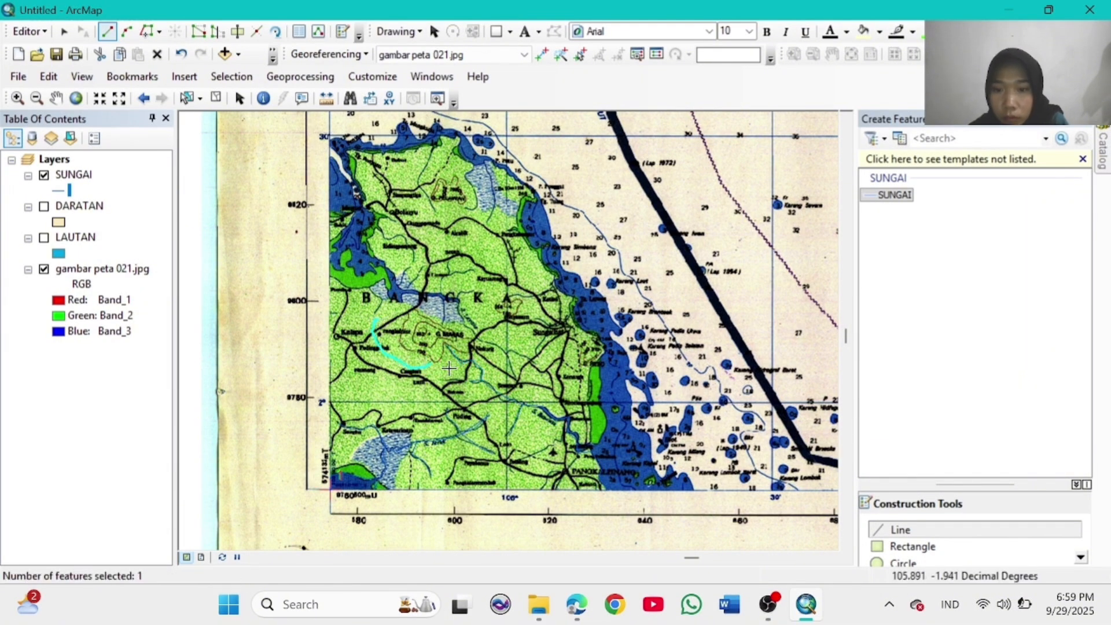
Step: Trace further river lines through the island's centre, extending one northward
double_click(412, 268)
click(406, 291)
click(419, 292)
click(399, 283)
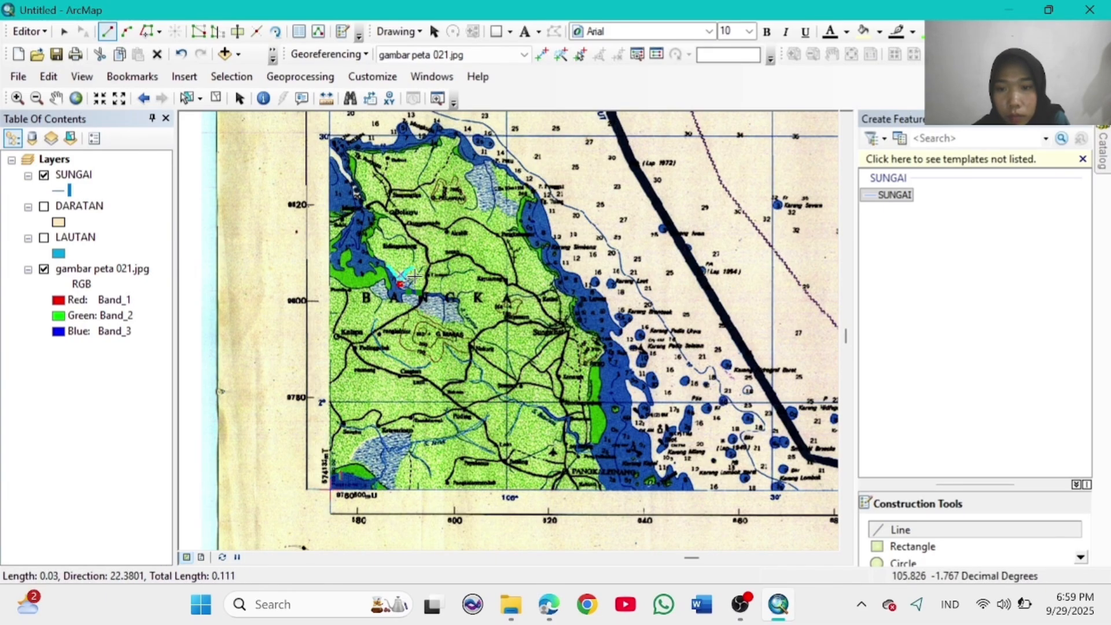
click(408, 288)
click(417, 277)
click(423, 294)
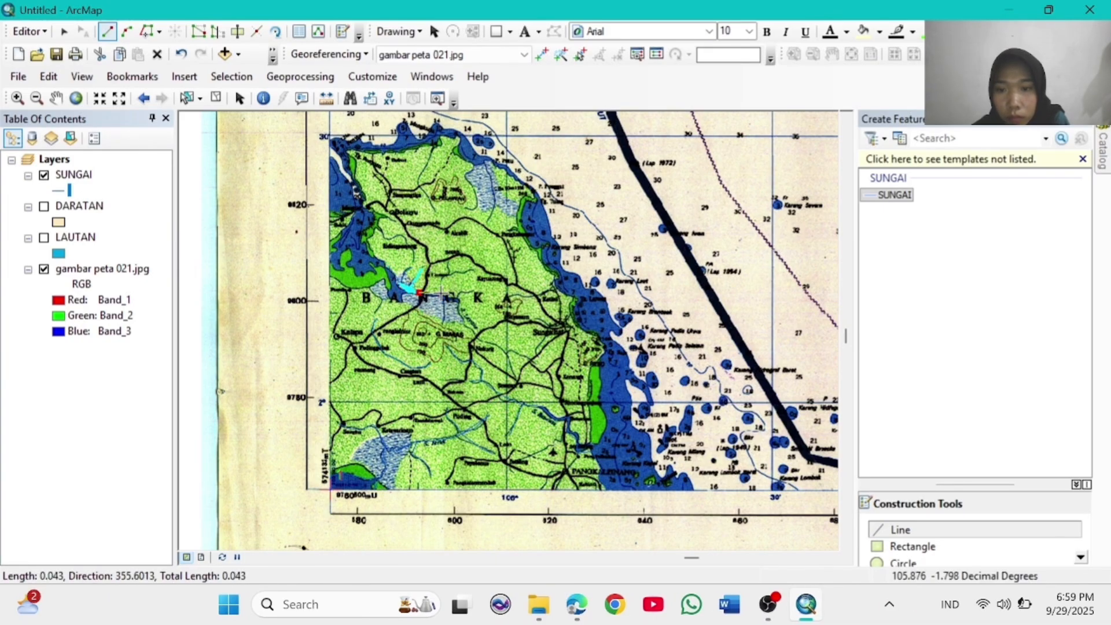
Step: Add a river line branching southeast from the traced river
click(457, 303)
click(462, 324)
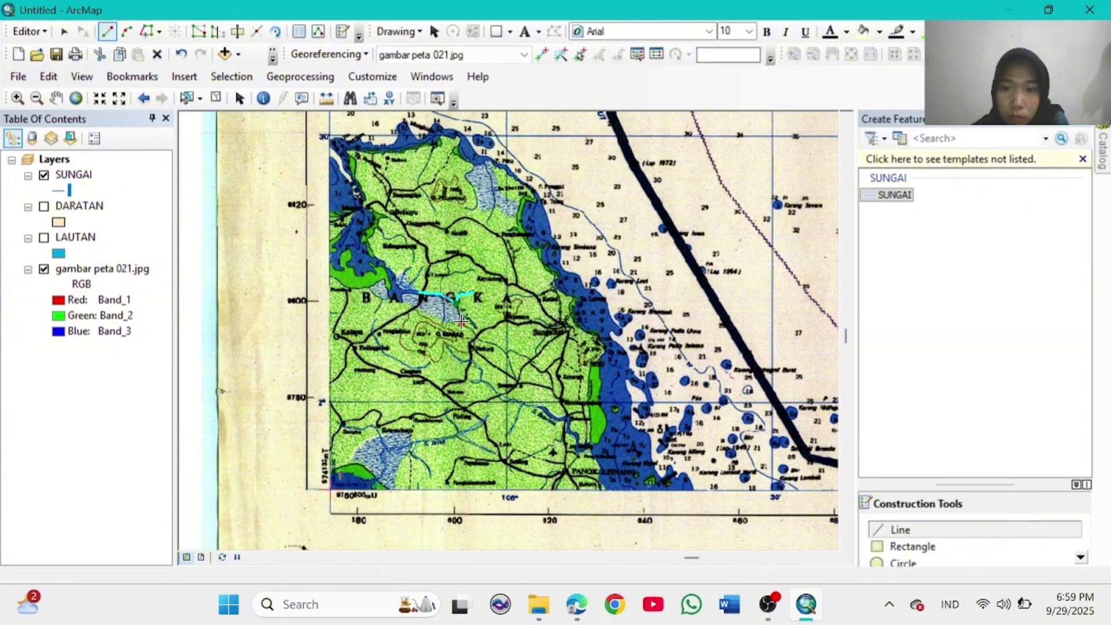
double_click(521, 383)
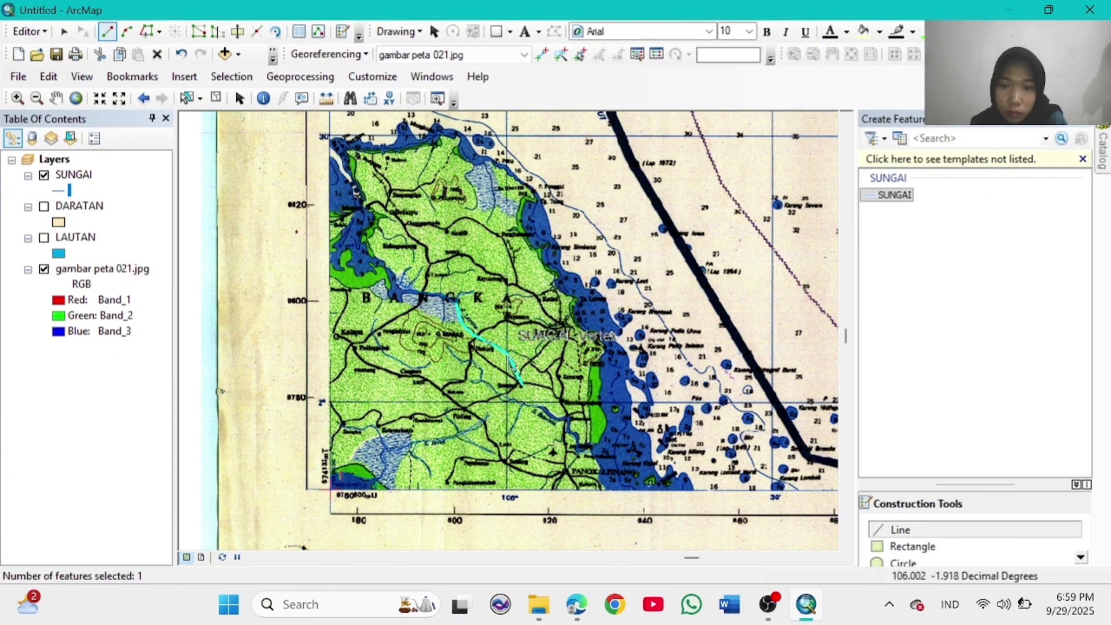
click(514, 348)
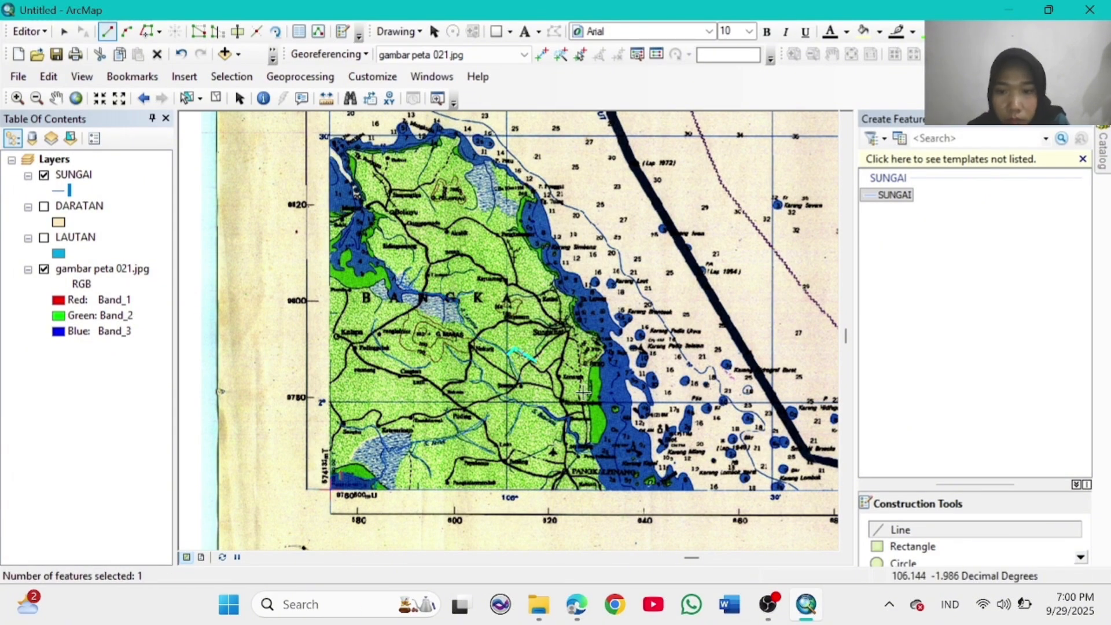
Step: Trace the northwest and northern rivers up to the north coast
click(376, 260)
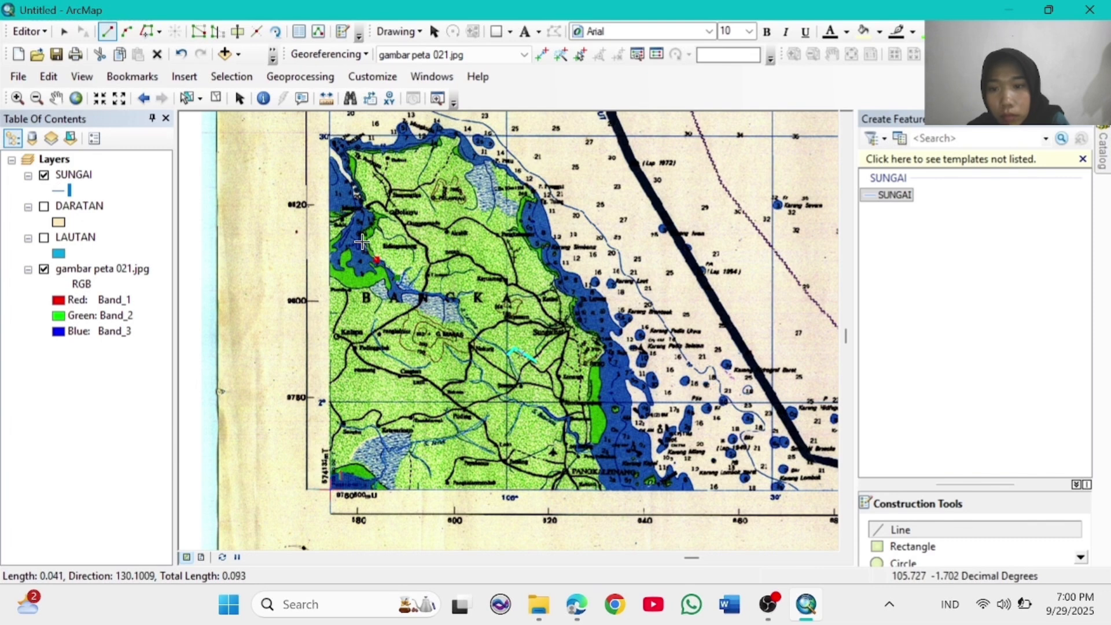
double_click(409, 244)
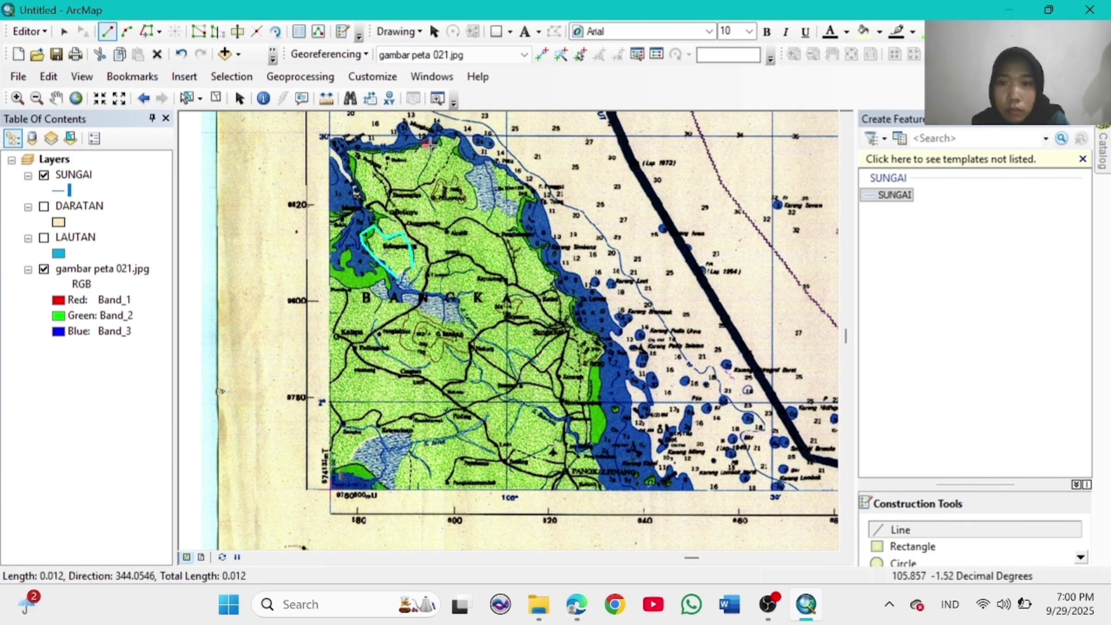
double_click(430, 205)
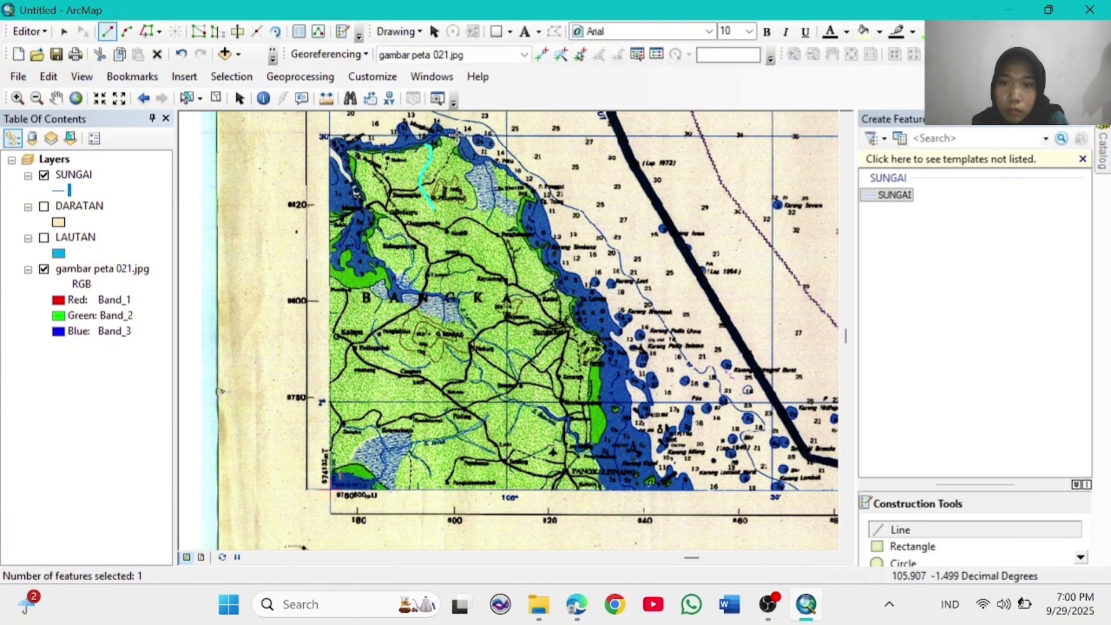
double_click(476, 206)
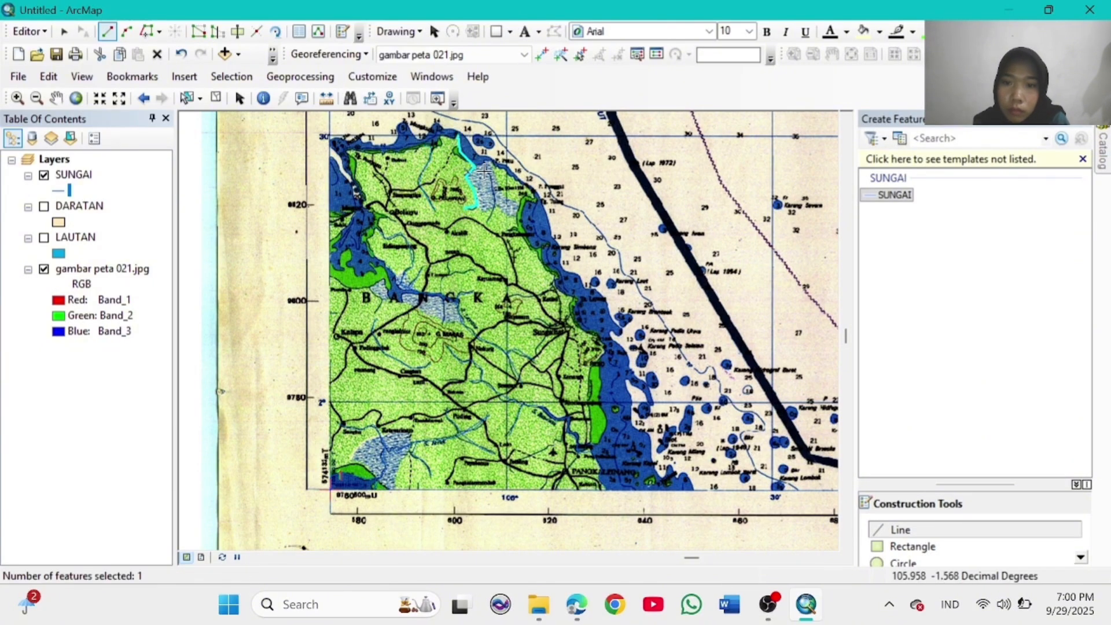
click(474, 166)
double_click(492, 213)
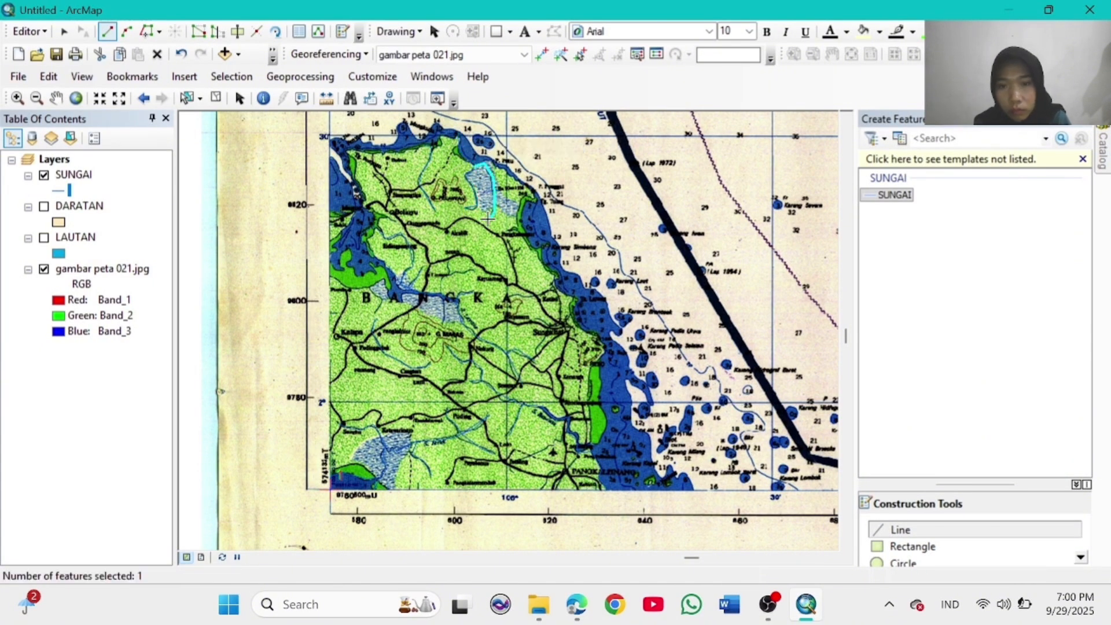
Step: Trace the long river running south along the east coast, then view the whole map
click(542, 249)
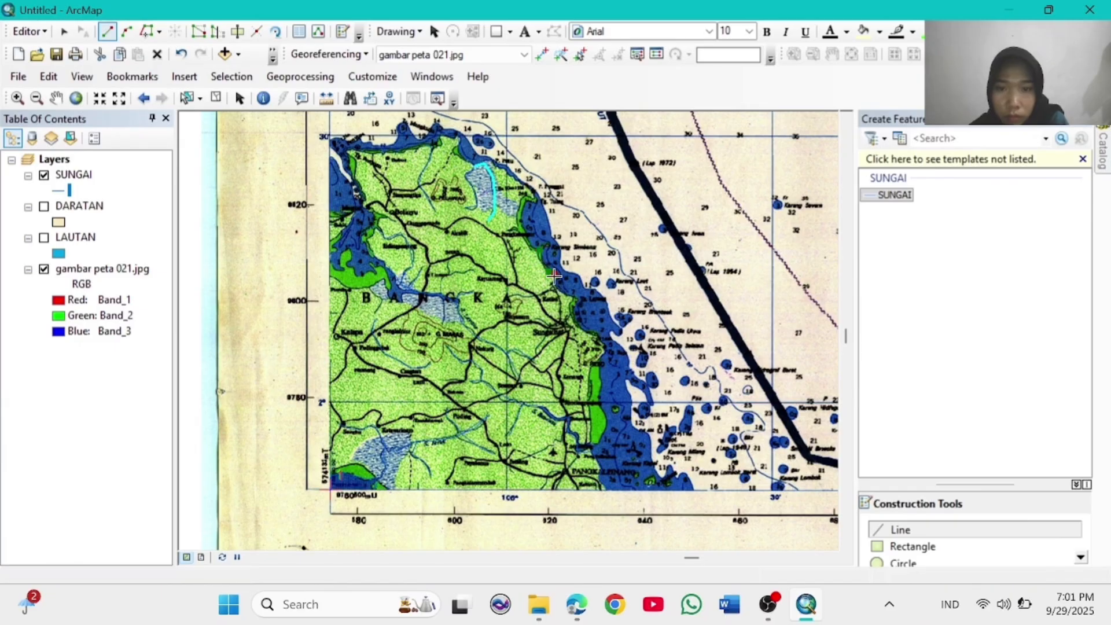
click(554, 285)
double_click(505, 296)
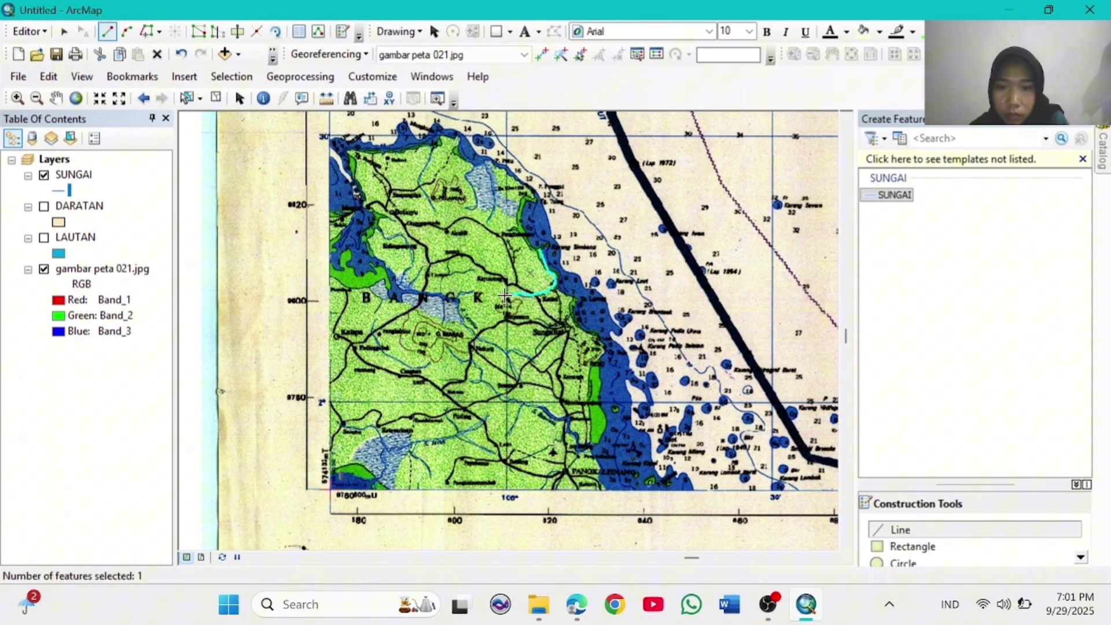
click(554, 284)
click(572, 299)
click(600, 394)
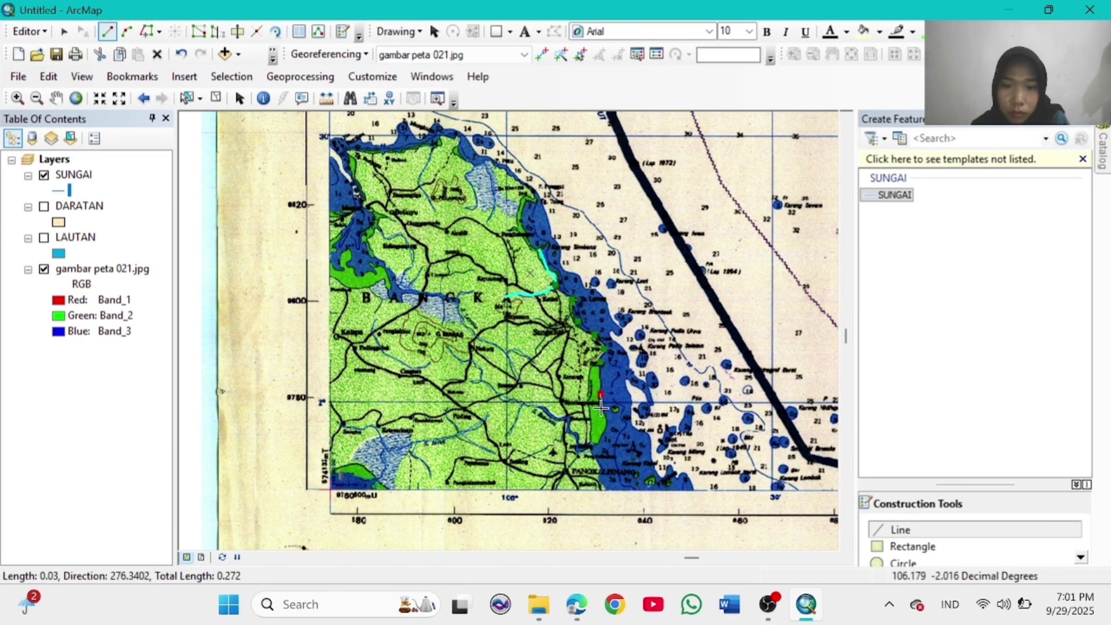
double_click(579, 451)
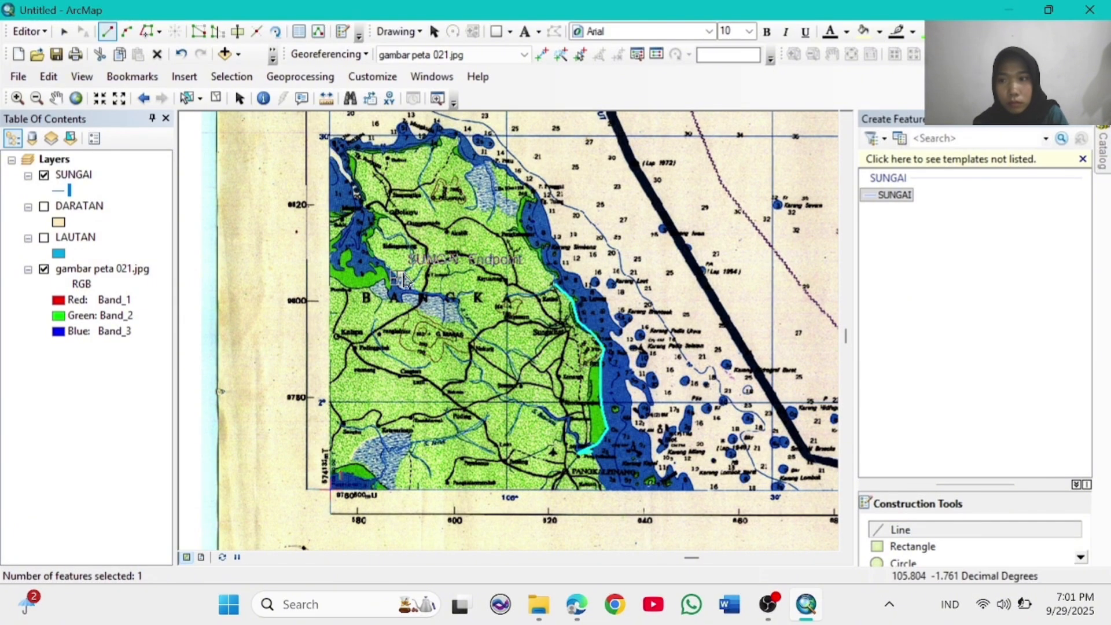
click(76, 98)
click(17, 98)
Step: Zoom to the mainland's western coast and select the SUNGAI line template
click(395, 311)
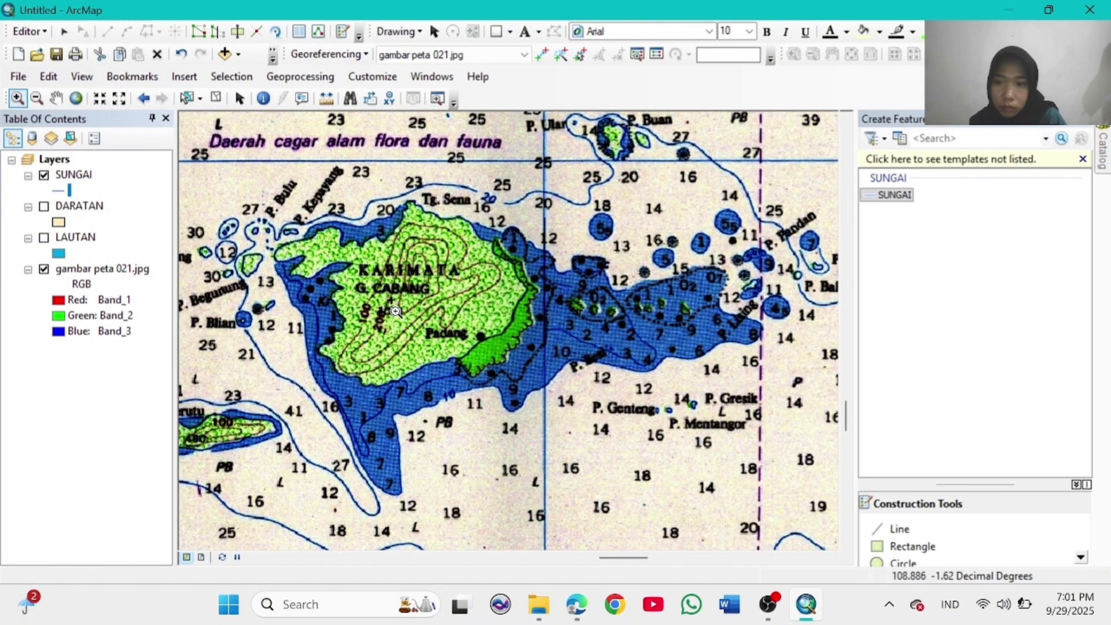
click(76, 99)
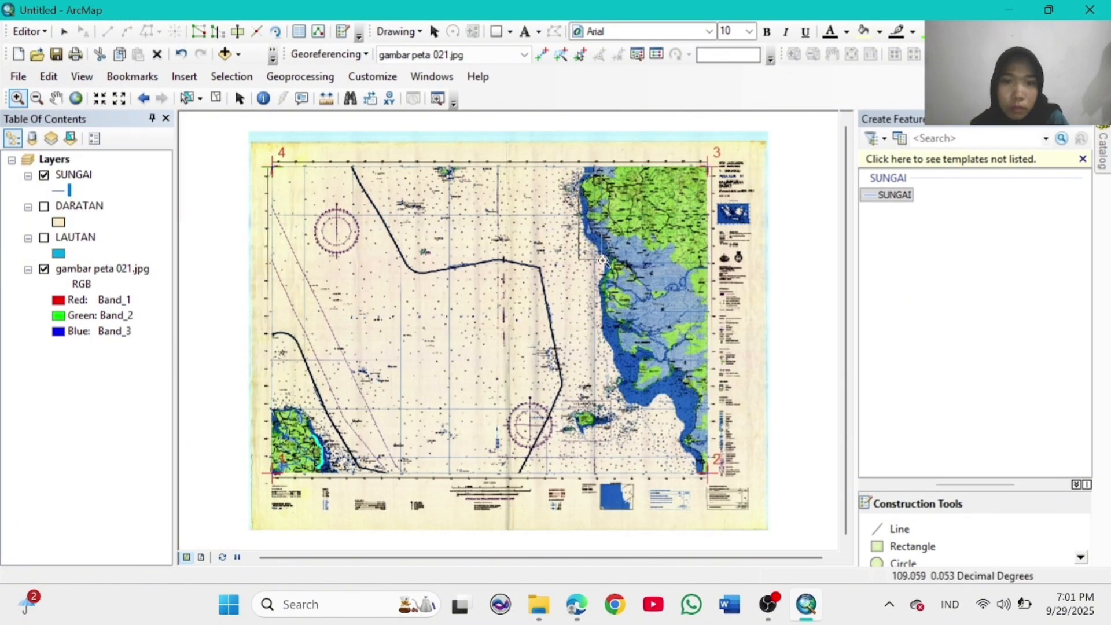
drag(603, 260, 713, 262)
click(75, 99)
drag(570, 159, 717, 273)
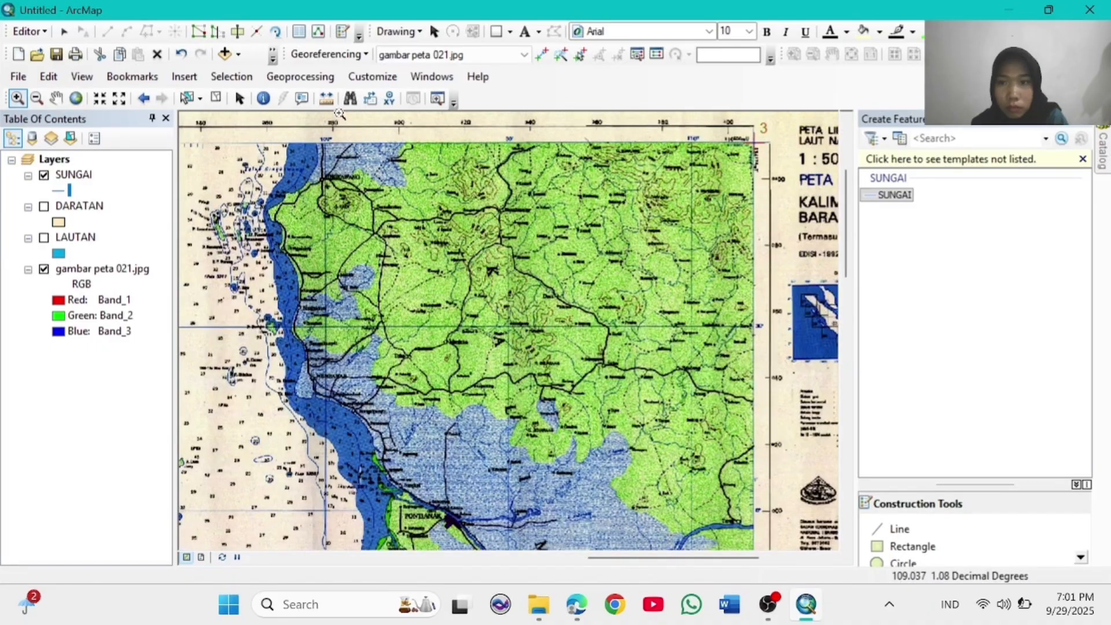
click(898, 528)
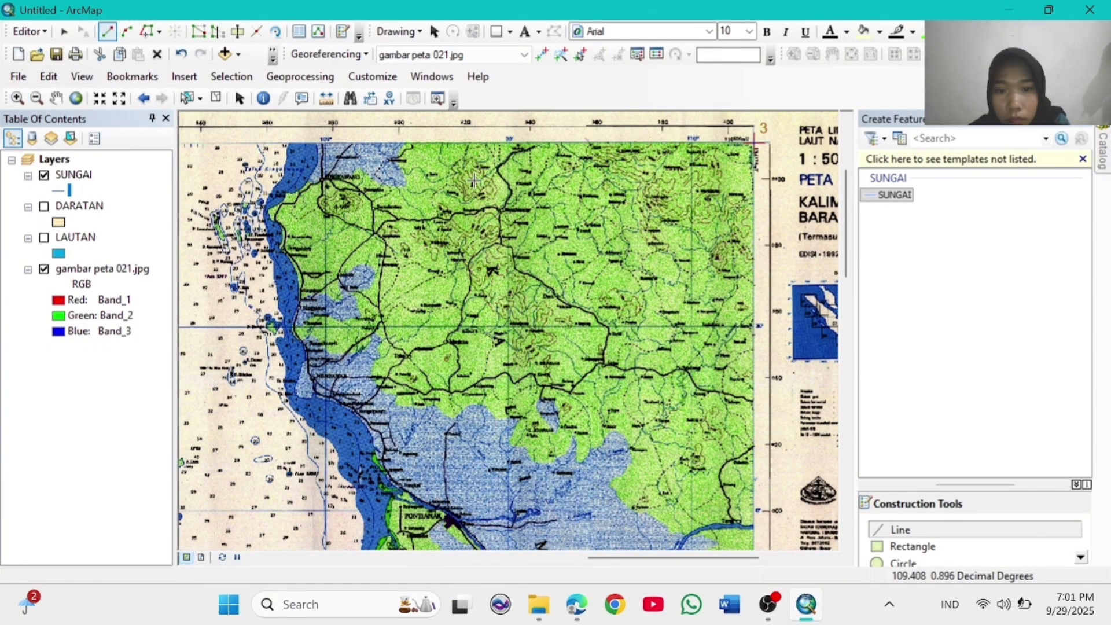
Step: Trace a long river across the northern mainland plus a short branch
click(290, 195)
click(305, 185)
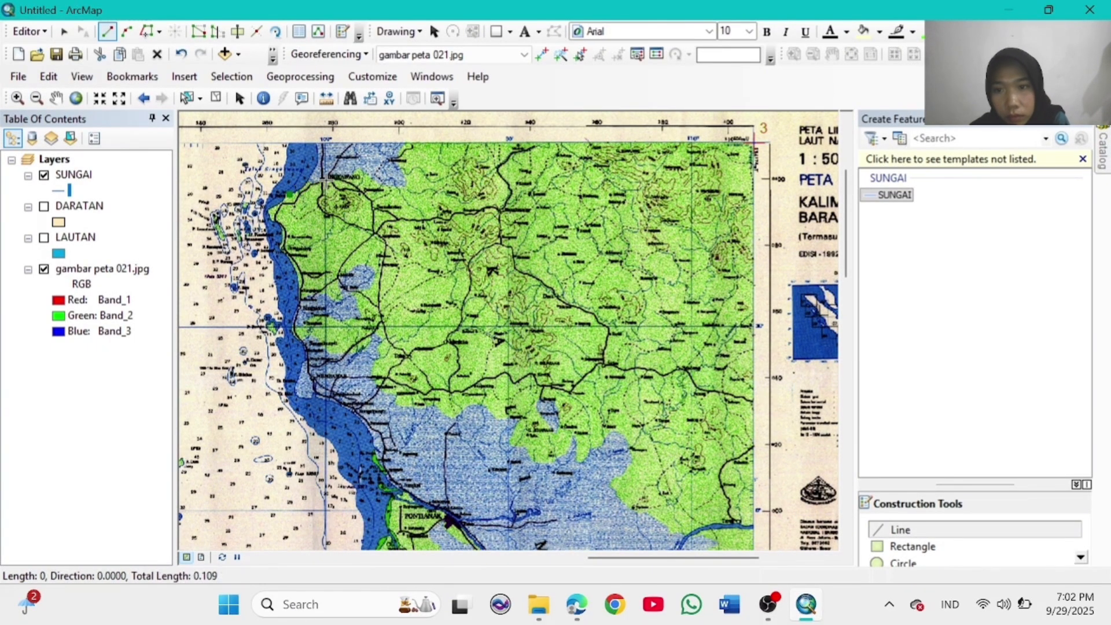
click(328, 181)
click(360, 173)
click(384, 168)
click(389, 157)
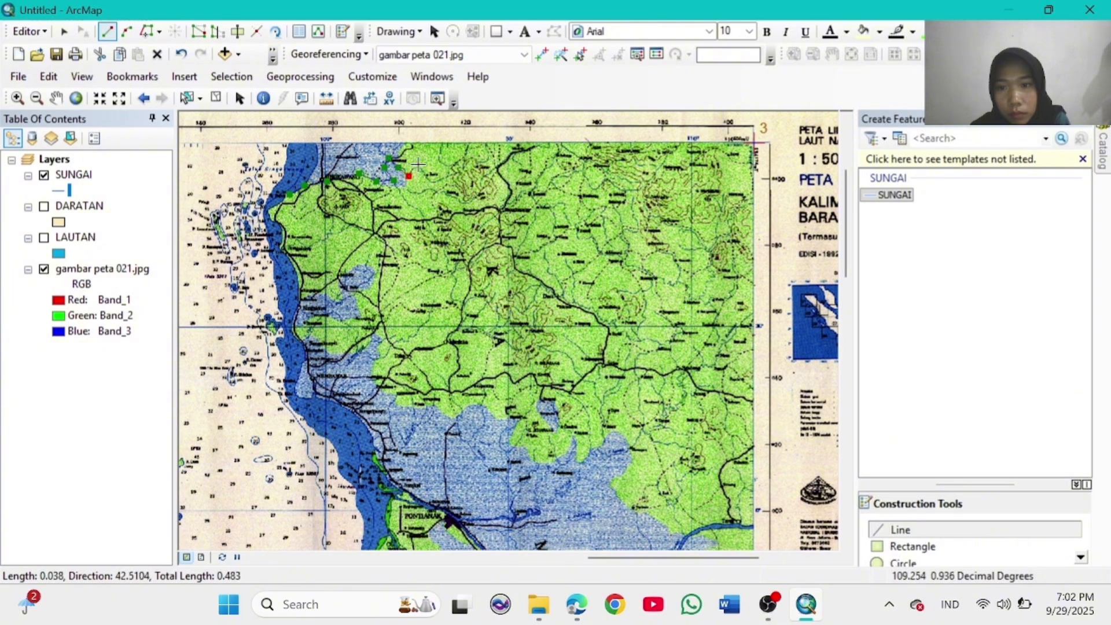
click(419, 166)
click(427, 181)
double_click(463, 169)
click(463, 170)
click(463, 158)
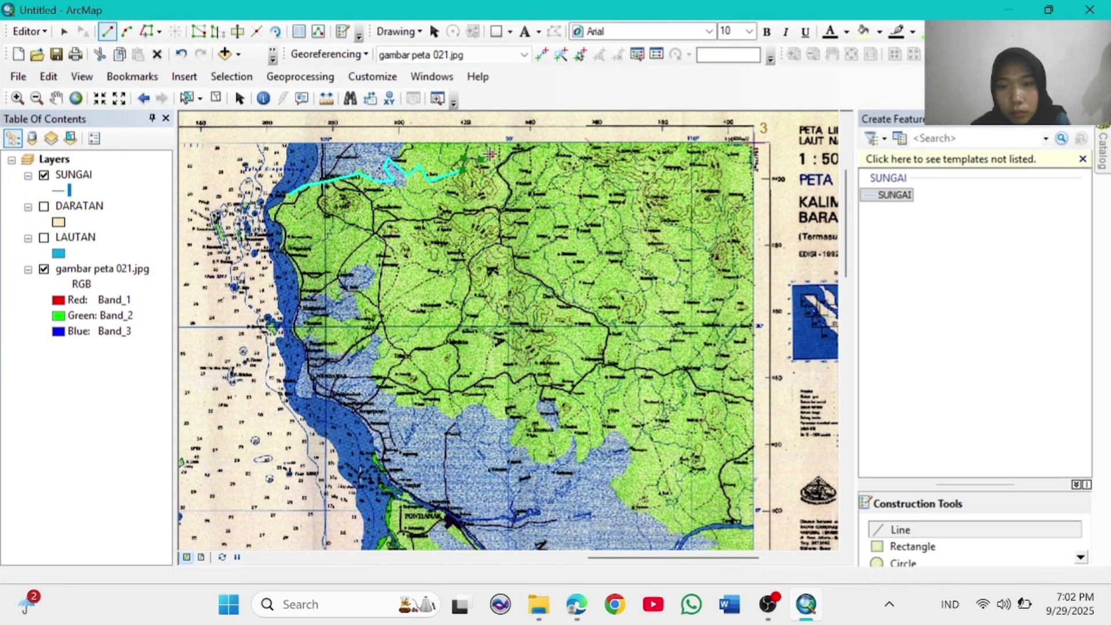
double_click(488, 143)
Step: Trace a second river inland from the west coast
click(283, 249)
click(312, 243)
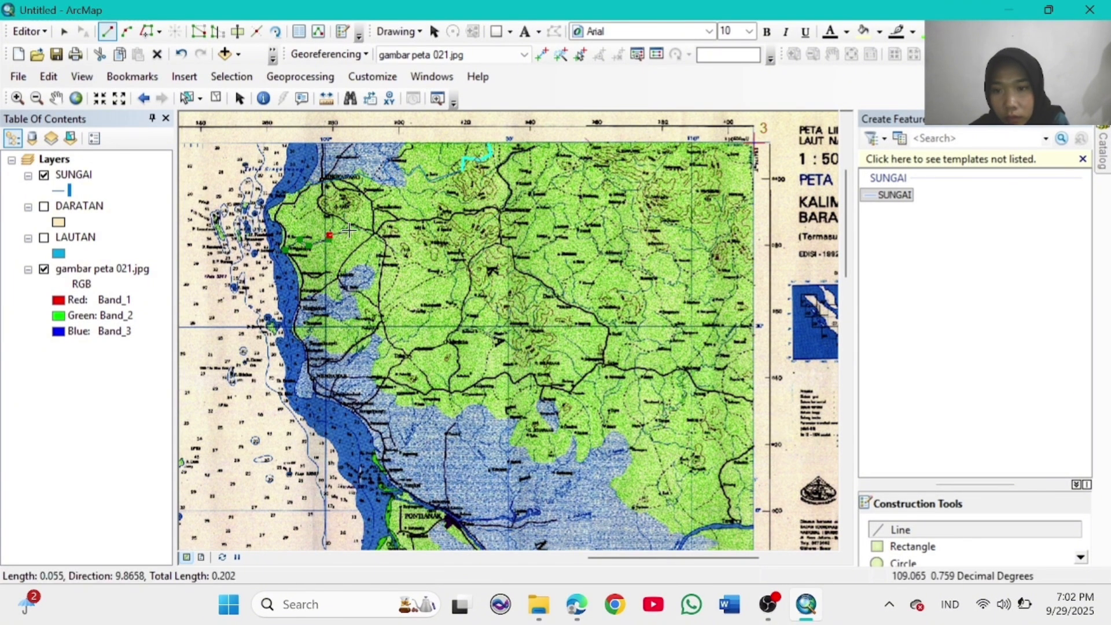
click(356, 224)
click(376, 235)
double_click(397, 250)
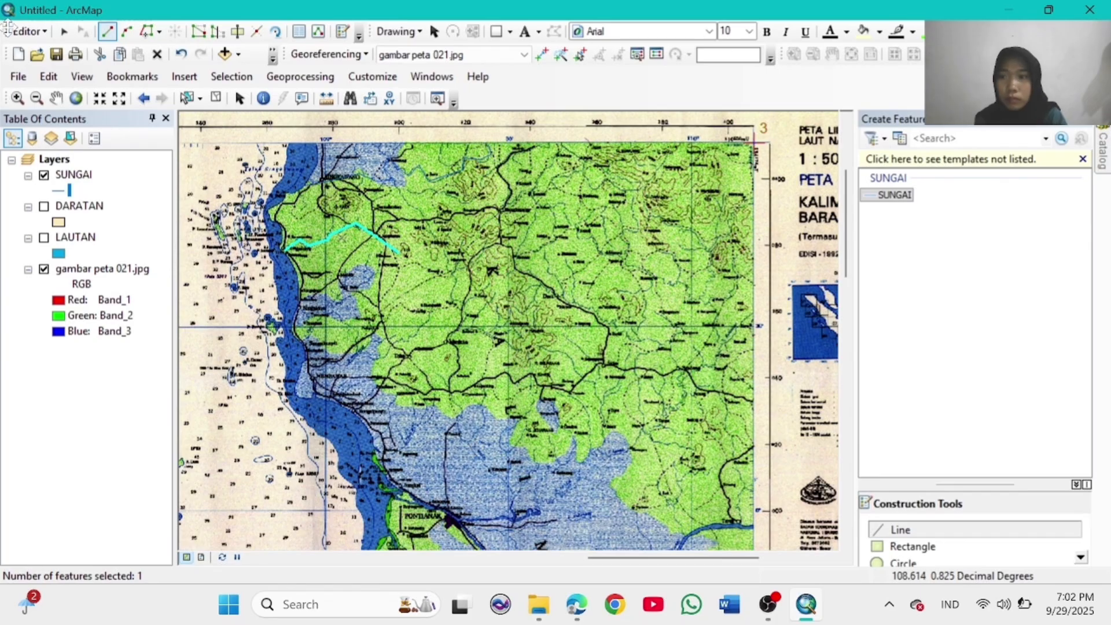
Step: Save the river edits and stop editing
click(30, 31)
click(86, 92)
click(30, 31)
click(67, 69)
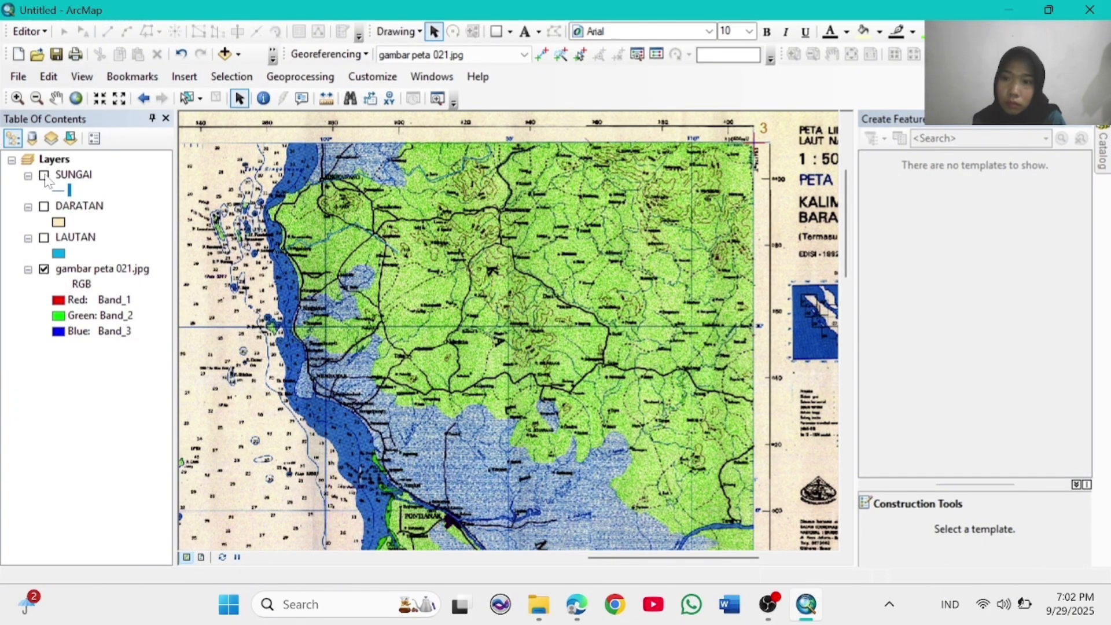
Step: From the Catalog's Home folder, start a new polygon shapefile named RAWA
click(432, 76)
click(449, 173)
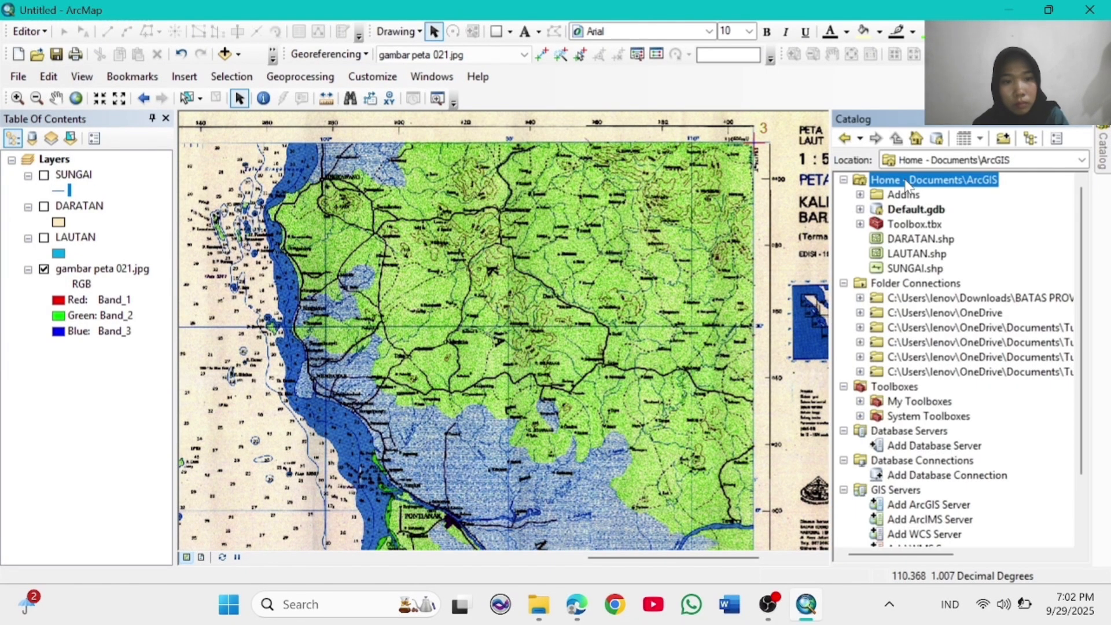
right_click(885, 179)
mouse_move(960, 288)
click(765, 431)
text(RAWA)
click(692, 172)
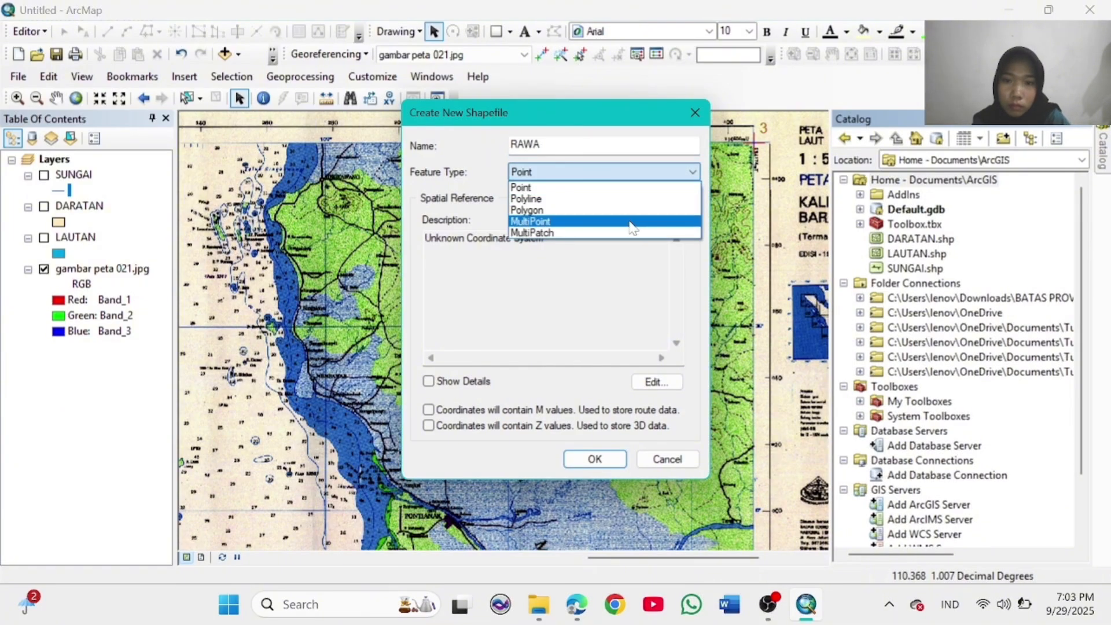
click(579, 214)
Step: Set its coordinate system to WGS 1984 and create the shapefile
click(657, 382)
click(390, 180)
click(404, 253)
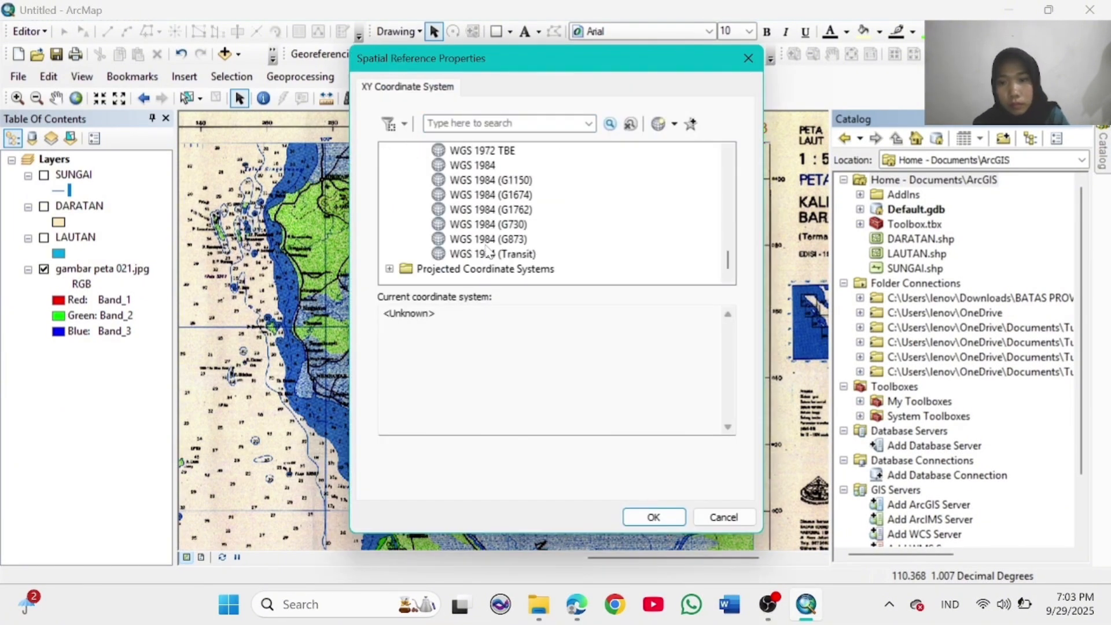
click(473, 164)
click(653, 516)
click(590, 456)
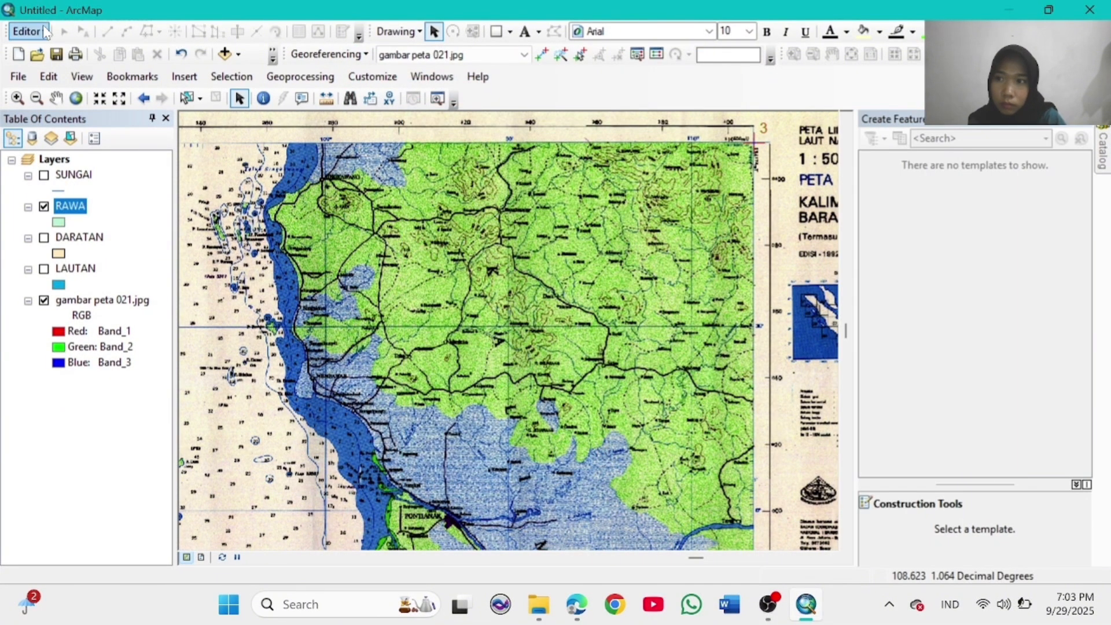
Step: Select the RAWA drawing template and give RAWA a light-blue fill
click(891, 195)
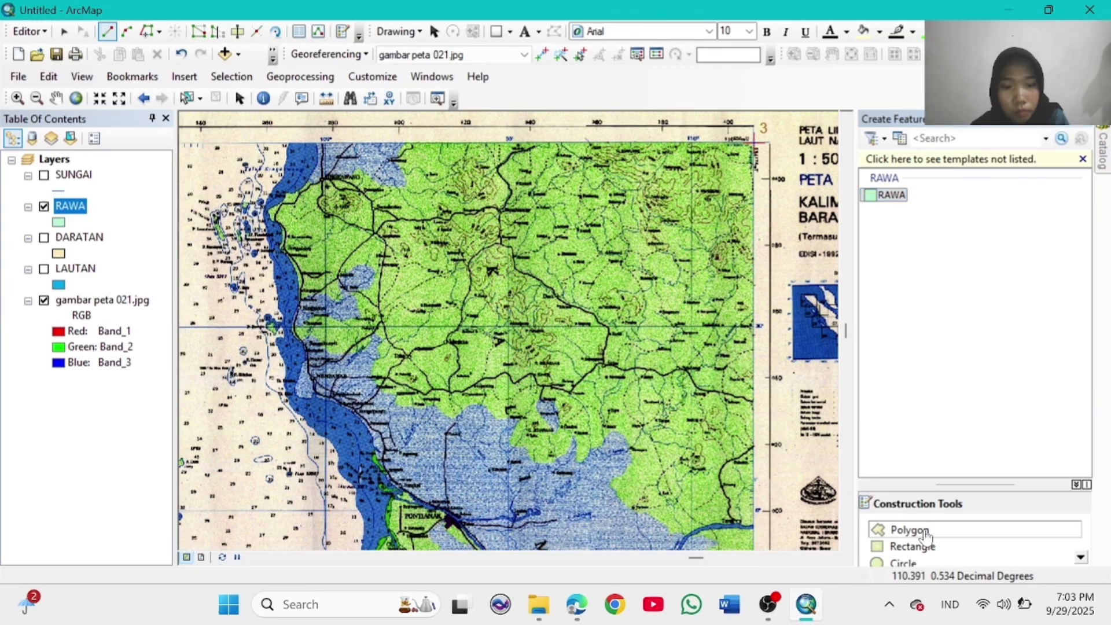
click(56, 221)
click(449, 187)
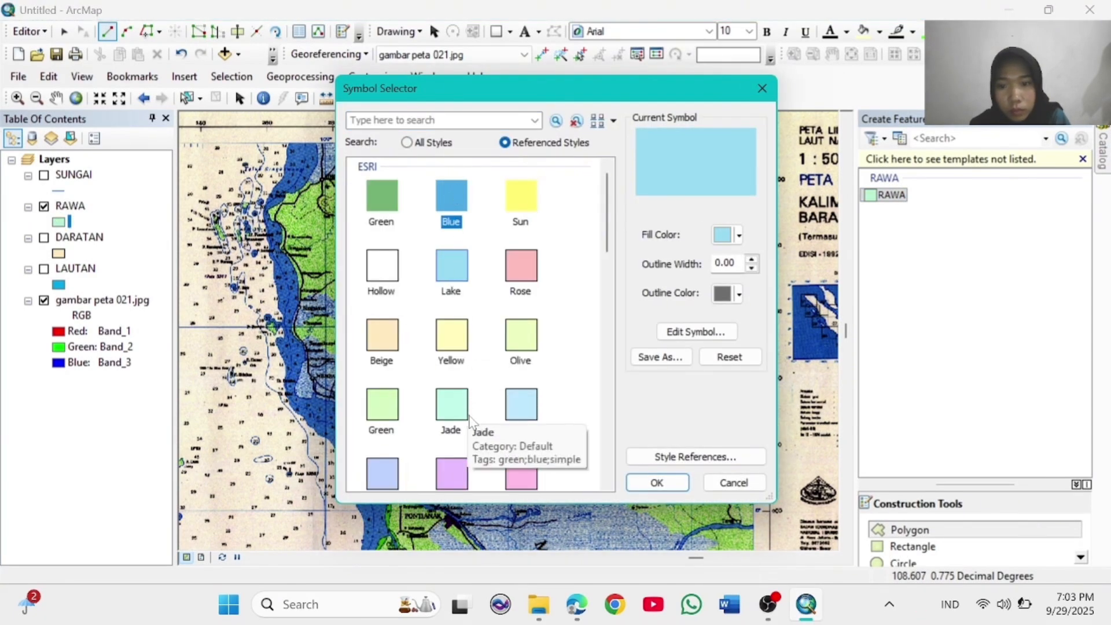
scroll(405, 231, down, 3)
click(376, 194)
click(667, 478)
Step: Digitize the swamp patch at the top of the map as RAWA polygons
click(317, 143)
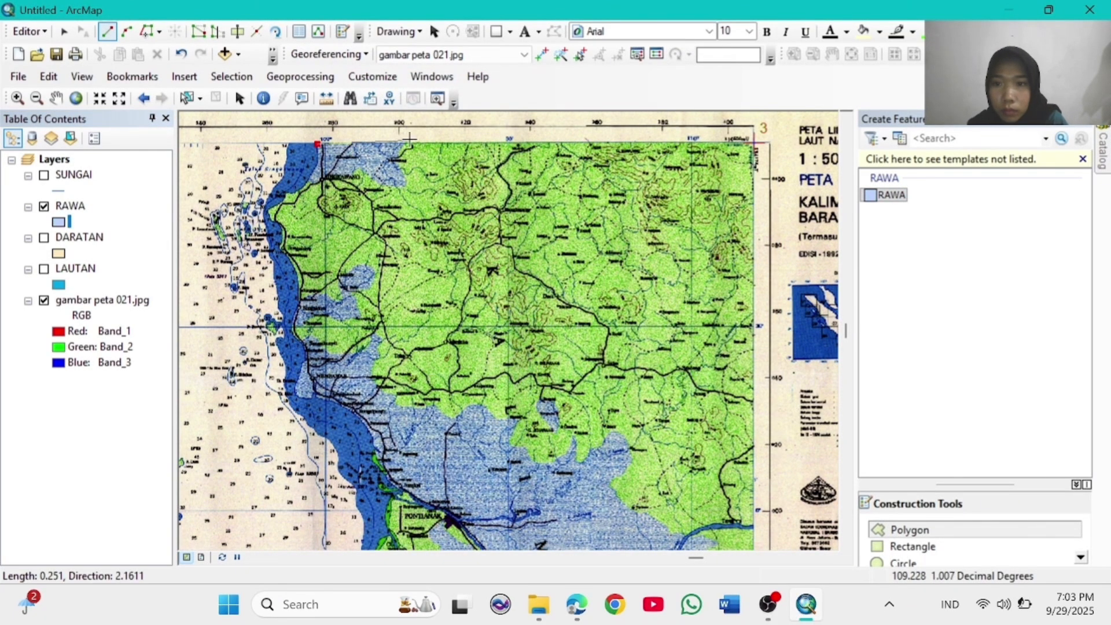
click(409, 141)
double_click(398, 158)
click(394, 159)
click(405, 174)
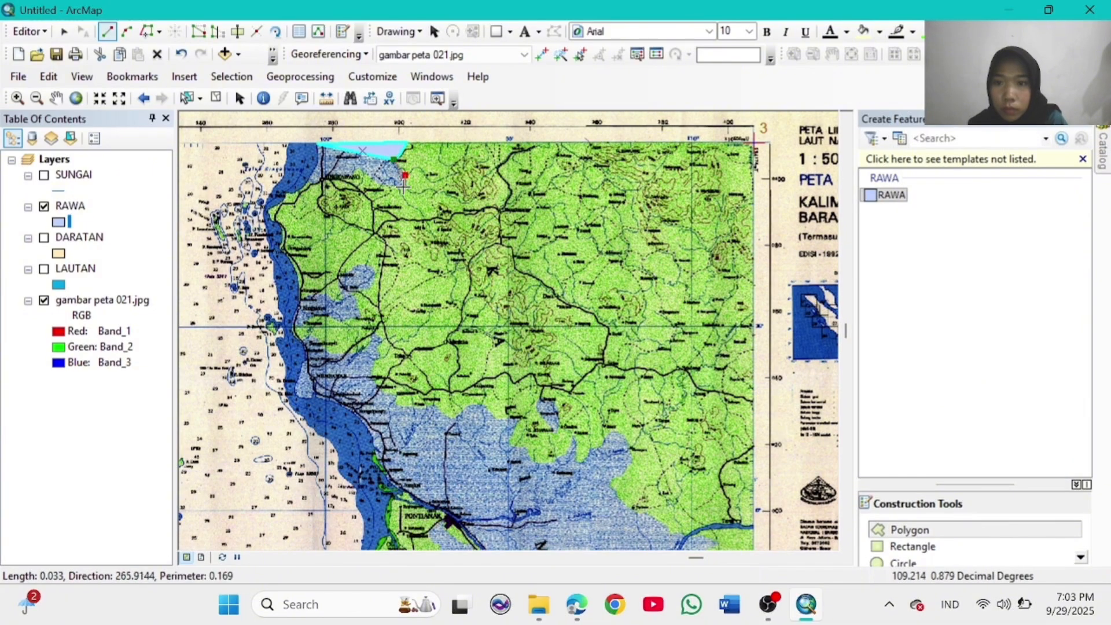
click(371, 180)
click(356, 168)
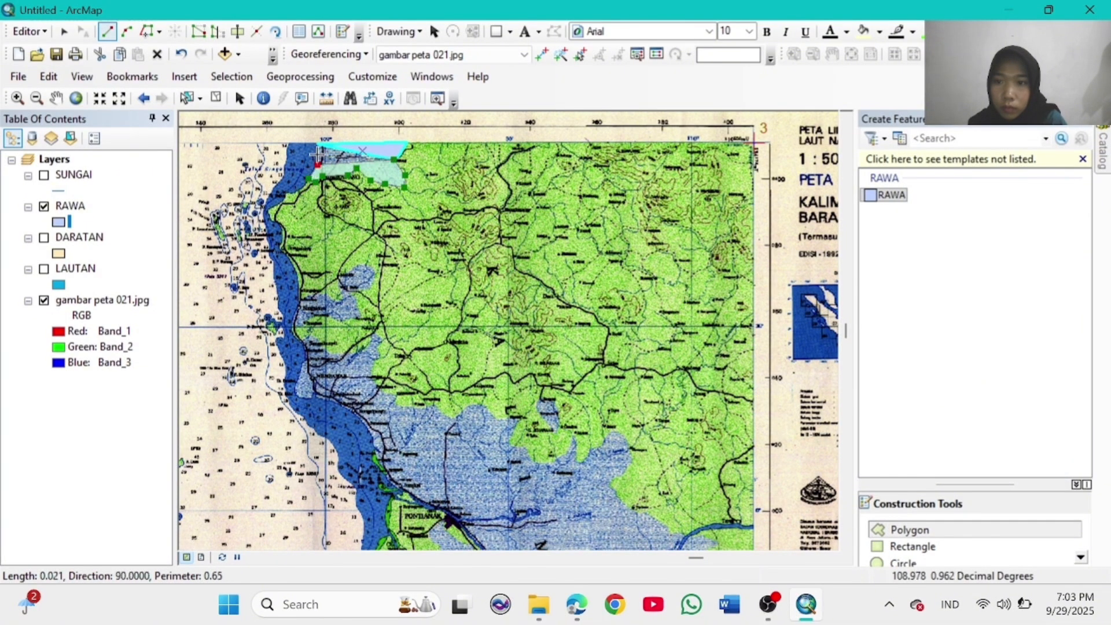
double_click(313, 181)
Step: Trace and finish the coastal inlet swamp as a RAWA polygon
click(338, 301)
click(342, 293)
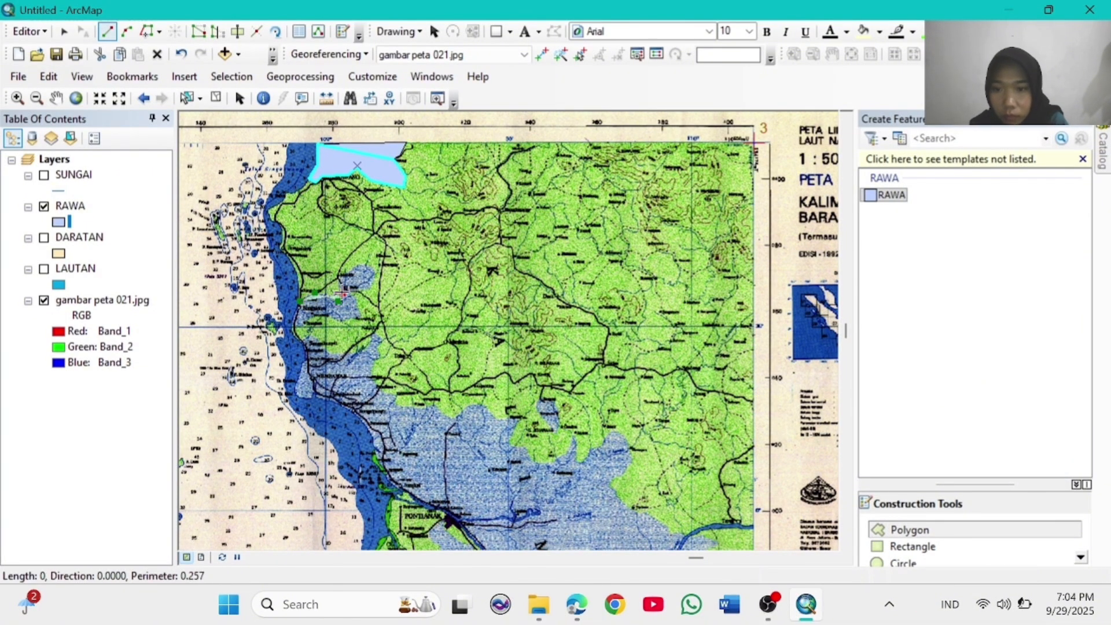
click(340, 279)
click(359, 266)
click(375, 273)
click(374, 285)
click(353, 287)
click(357, 305)
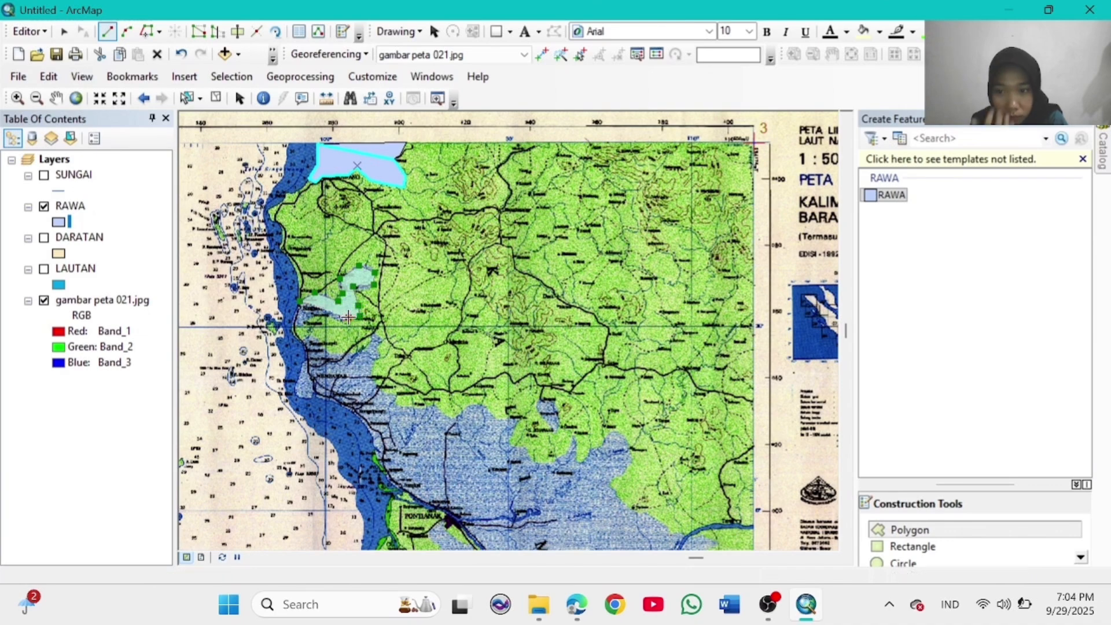
click(326, 315)
double_click(291, 326)
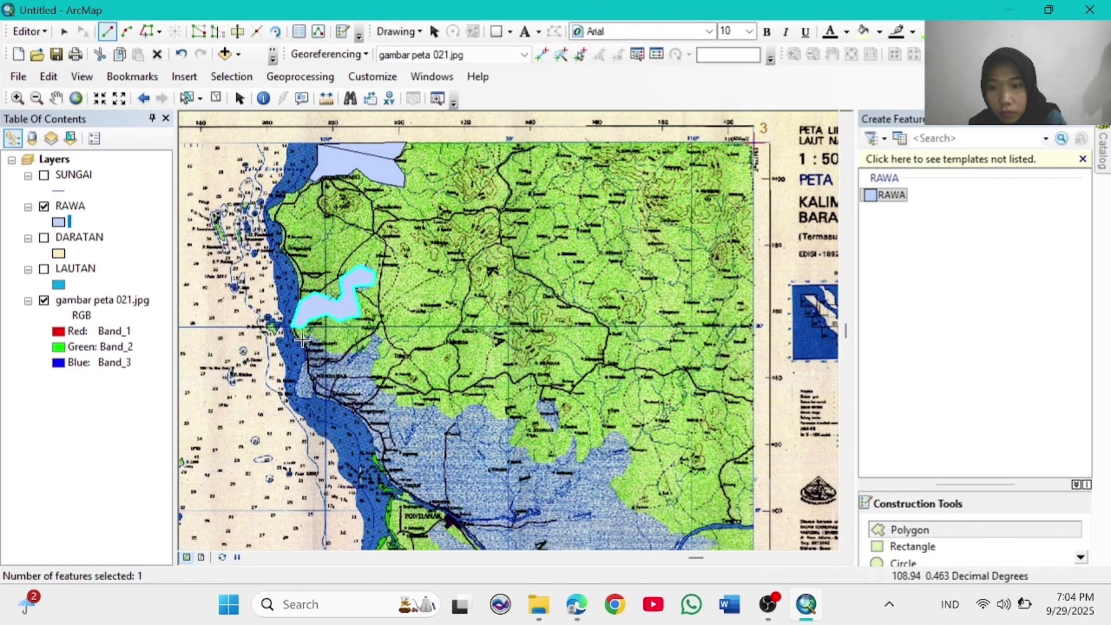
Step: Begin the large southern swamp outline, tracing down the coast and along the bottom river
click(303, 339)
click(307, 360)
click(343, 402)
click(368, 427)
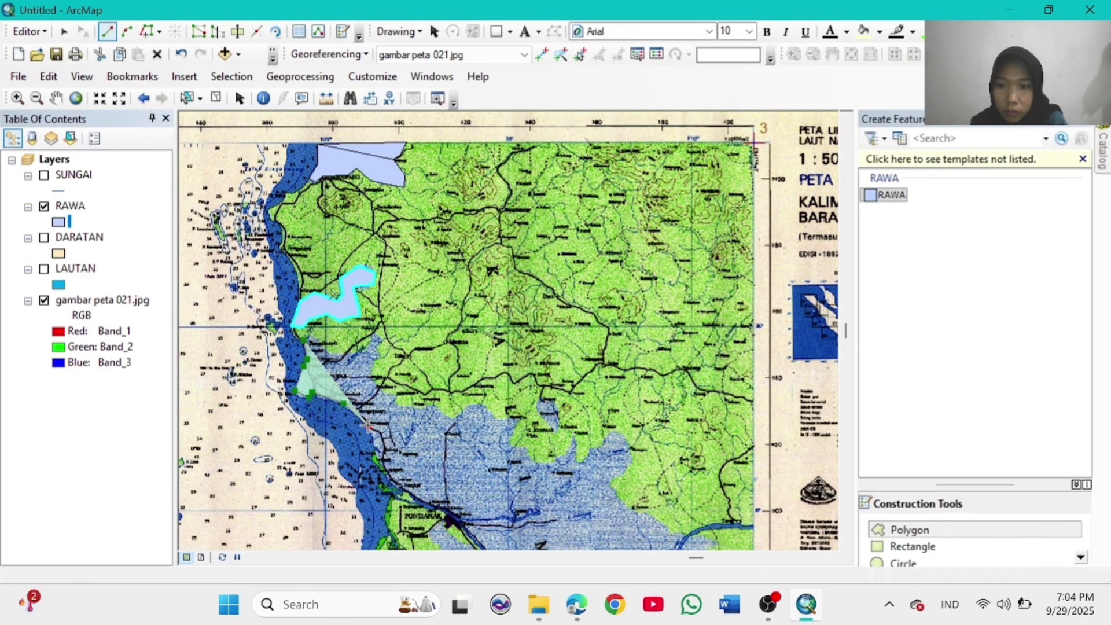
click(378, 451)
click(386, 475)
click(409, 493)
click(435, 506)
click(453, 519)
click(476, 535)
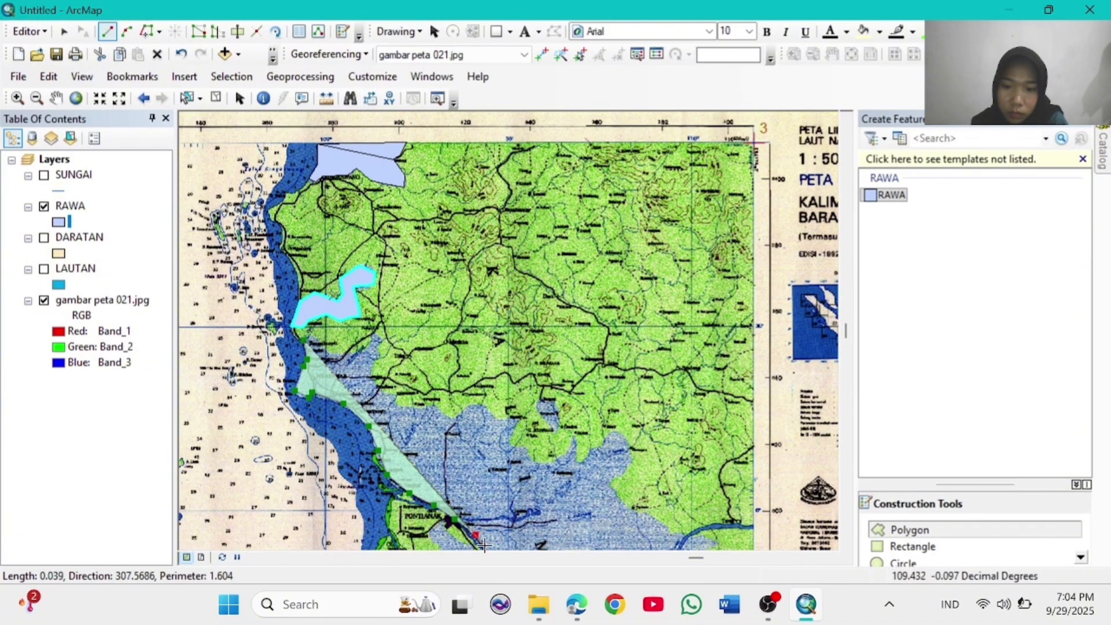
click(488, 548)
click(717, 545)
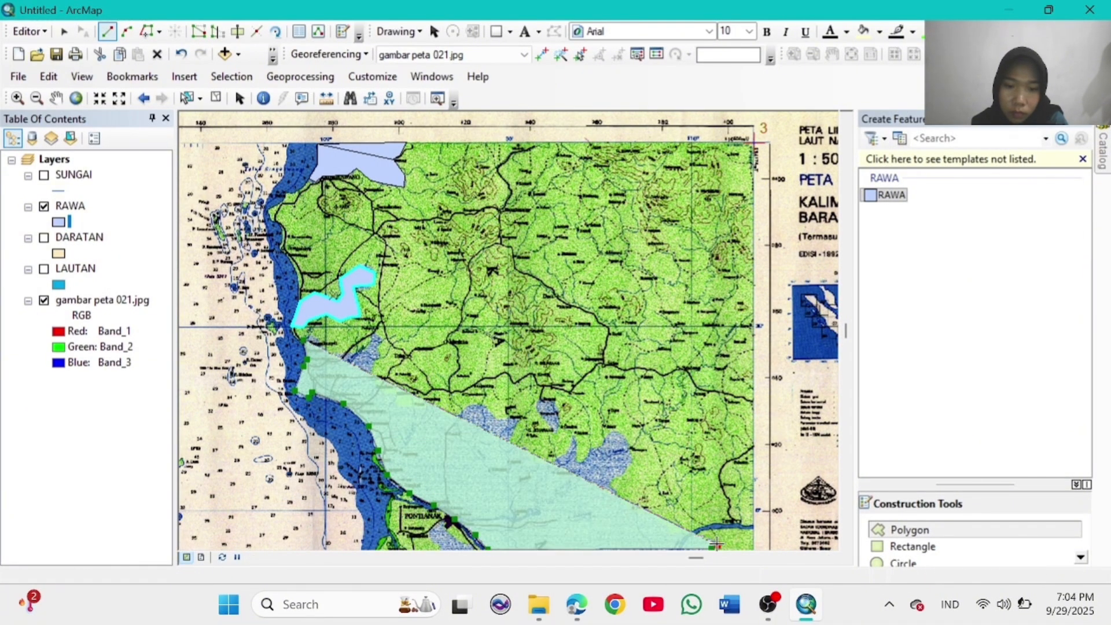
click(688, 537)
click(662, 523)
Step: Continue the southern swamp outline north from the river and west along the green inland border
click(638, 513)
click(617, 494)
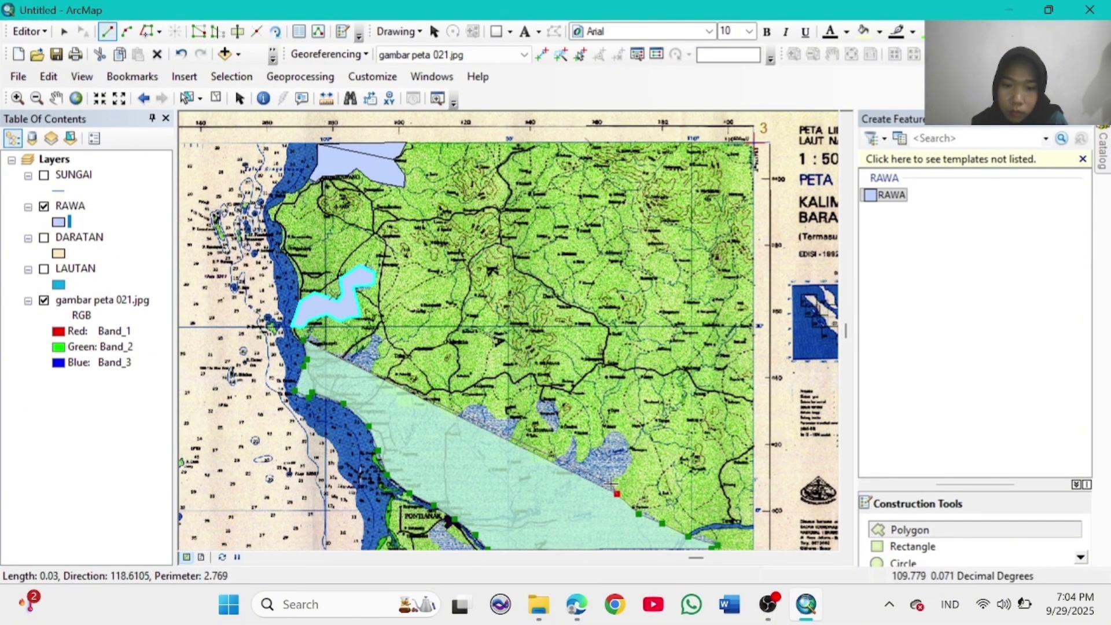
click(612, 484)
click(616, 476)
click(629, 465)
click(631, 450)
click(622, 435)
click(615, 430)
click(604, 436)
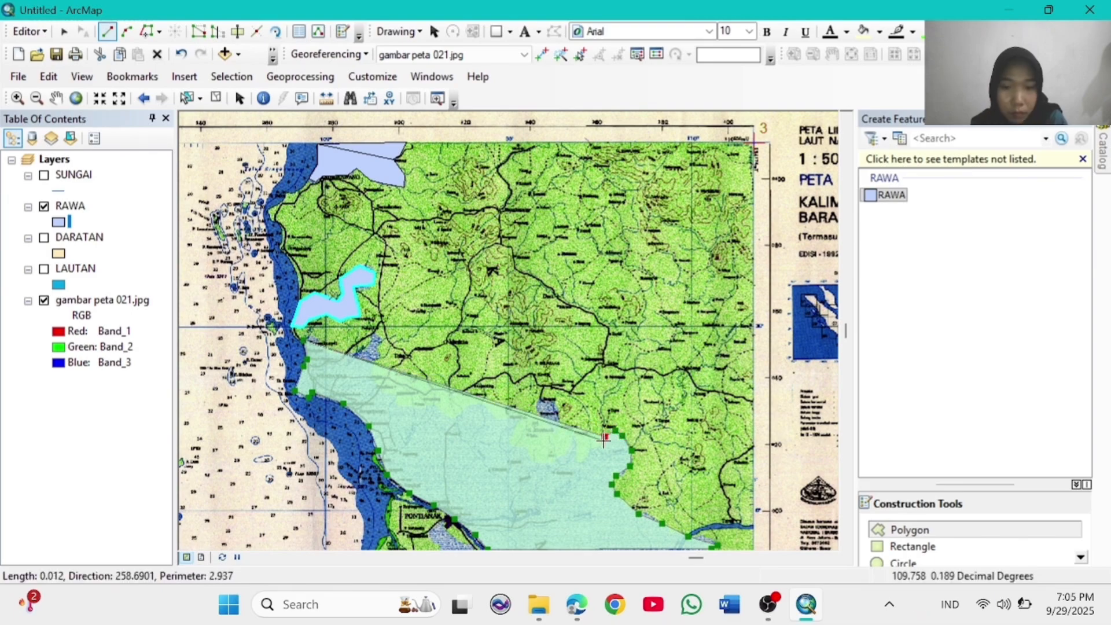
click(603, 448)
click(580, 463)
click(576, 450)
click(563, 457)
click(550, 463)
click(544, 468)
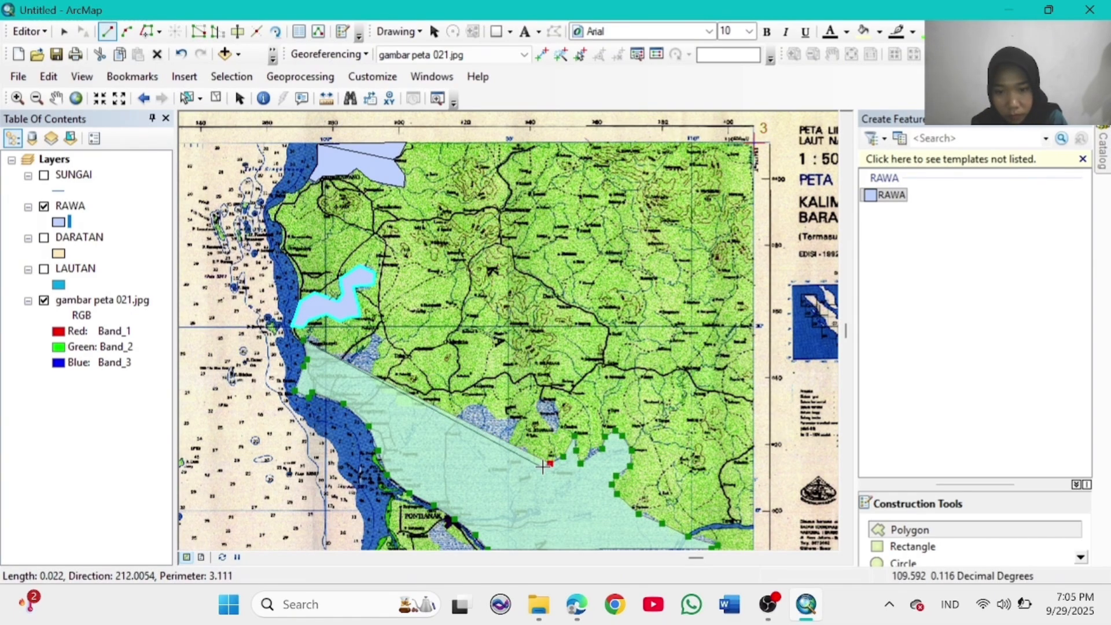
click(533, 452)
click(522, 445)
click(510, 448)
click(508, 438)
Step: Complete the southern swamp outline northwest back to its start and finish the polygon
click(517, 418)
click(505, 423)
click(491, 411)
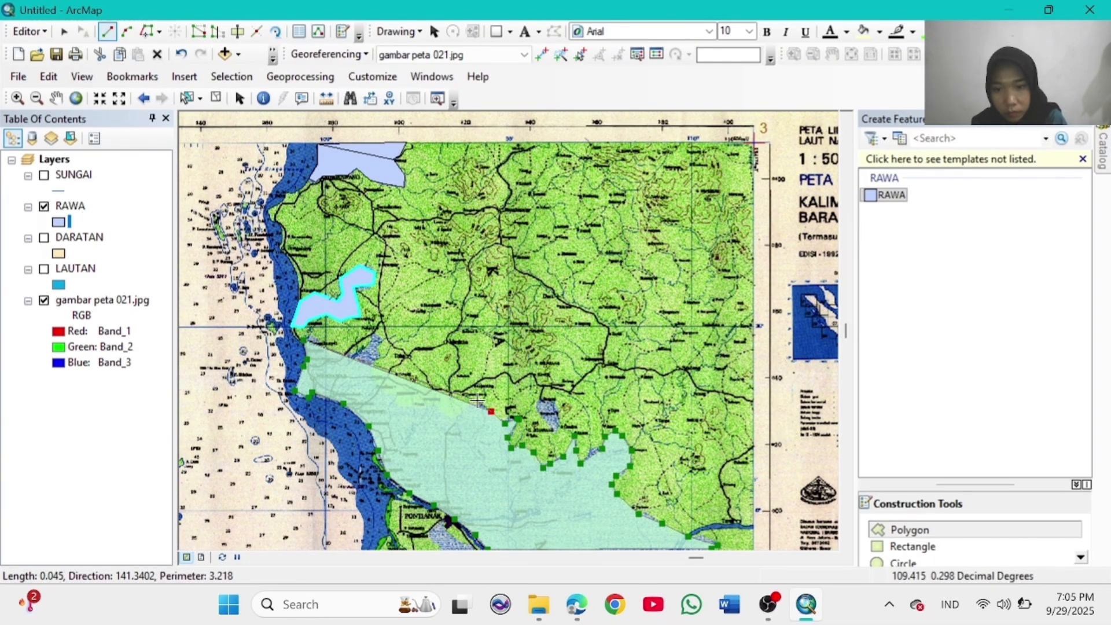
click(467, 412)
click(455, 422)
click(441, 412)
click(436, 404)
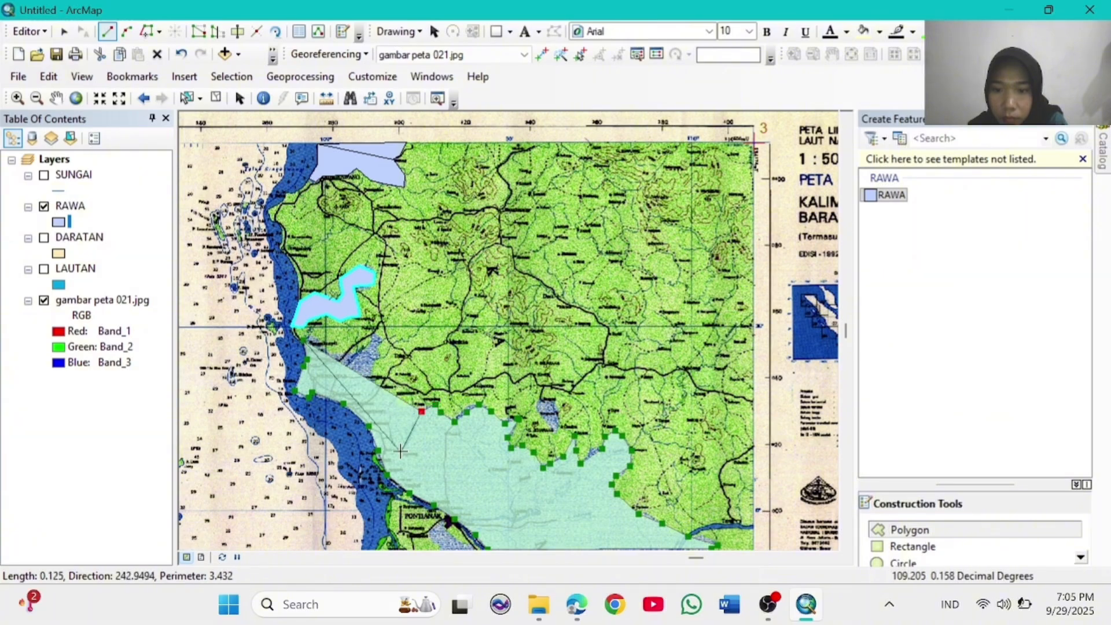
click(411, 441)
click(416, 411)
click(408, 410)
click(420, 411)
click(418, 433)
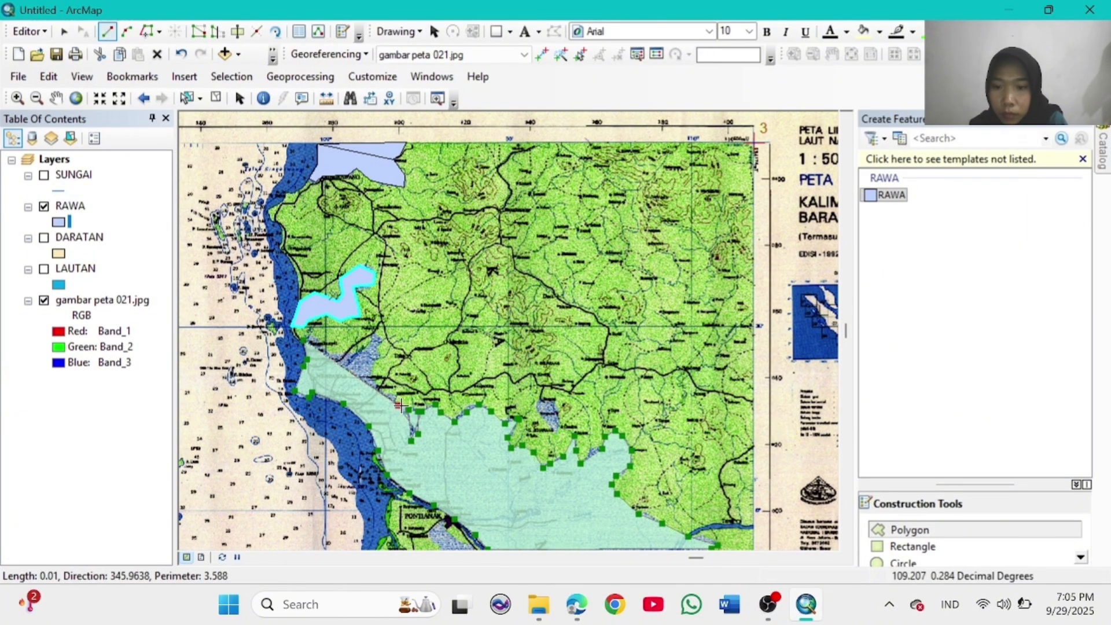
click(382, 338)
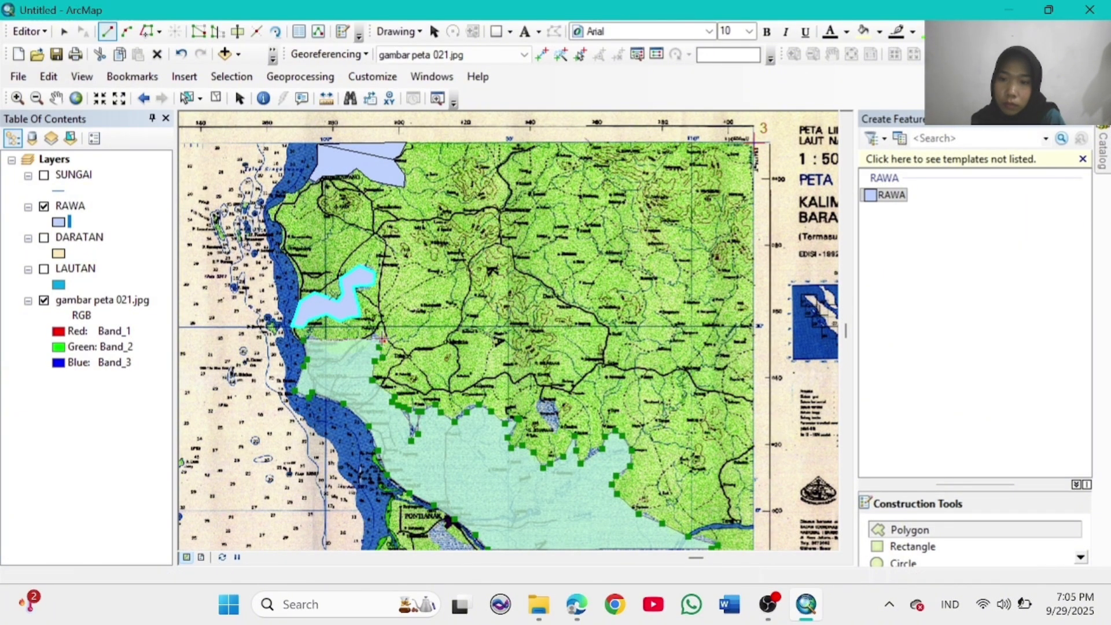
double_click(312, 333)
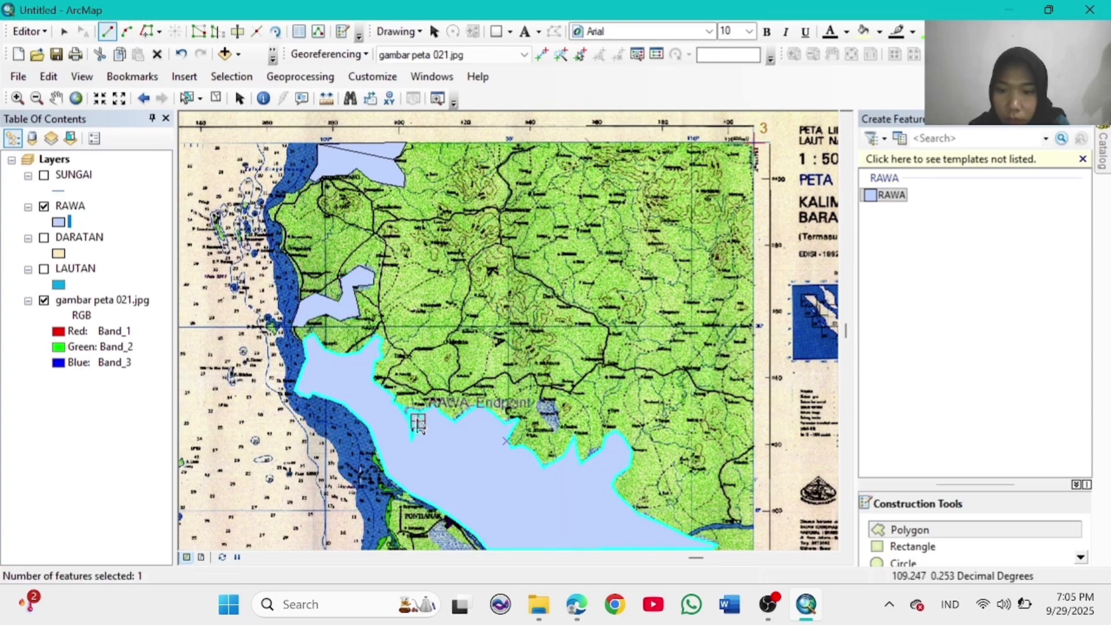
Step: Digitize the small swamp patch at the notch, then view the whole scanned map
double_click(533, 408)
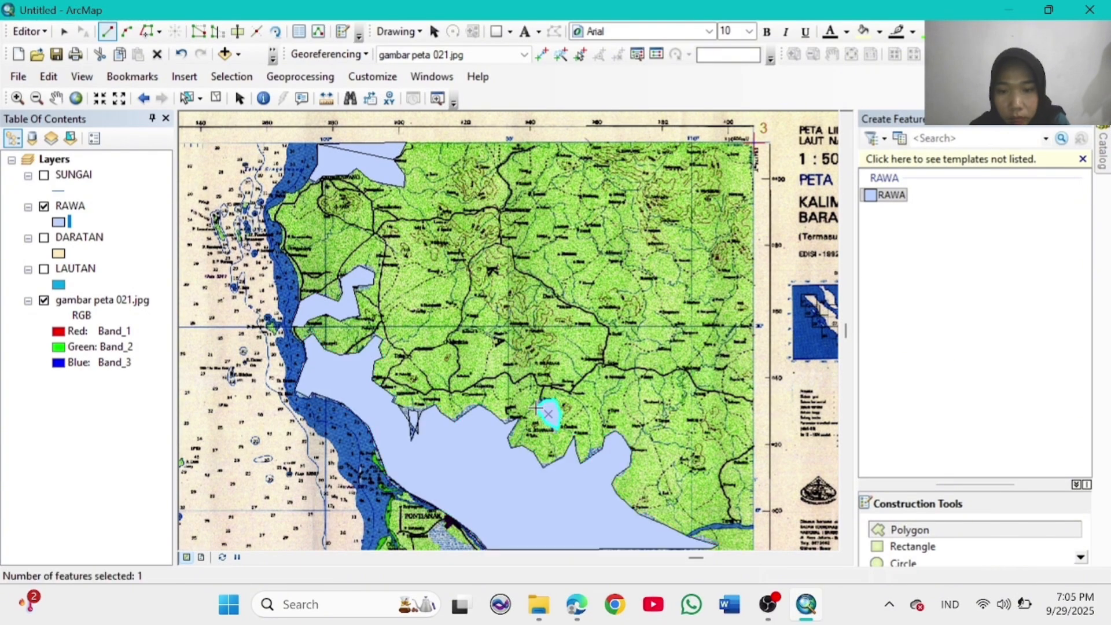
click(403, 408)
click(422, 411)
click(411, 441)
click(418, 434)
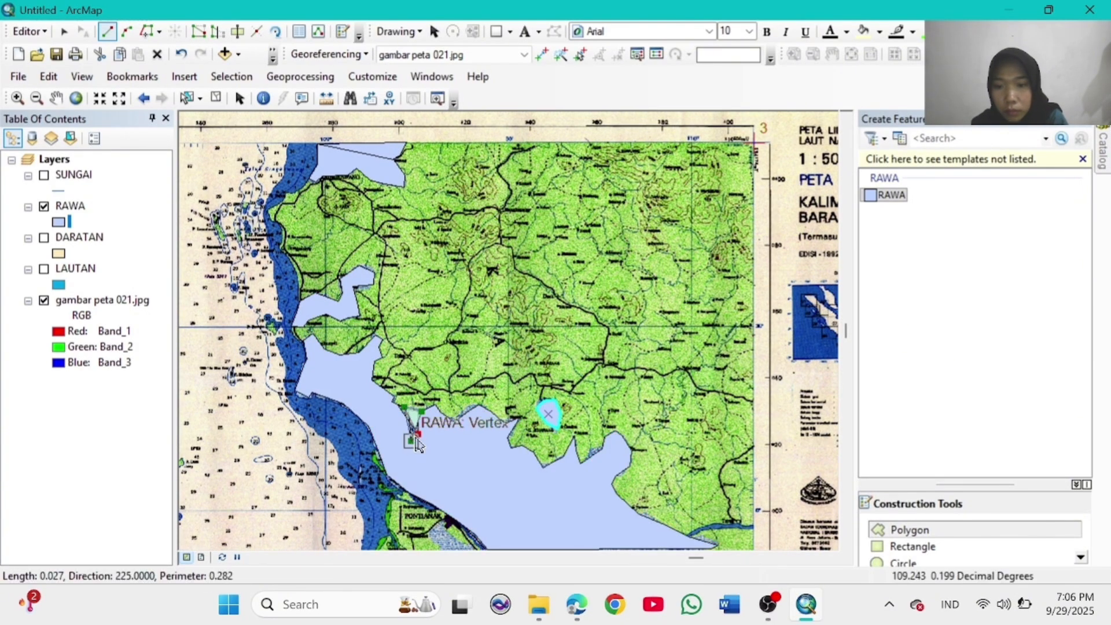
click(415, 430)
double_click(411, 441)
click(75, 98)
Step: Zoom into the eastern coastal swamp and begin its RAWA outline along the green land edge
click(18, 98)
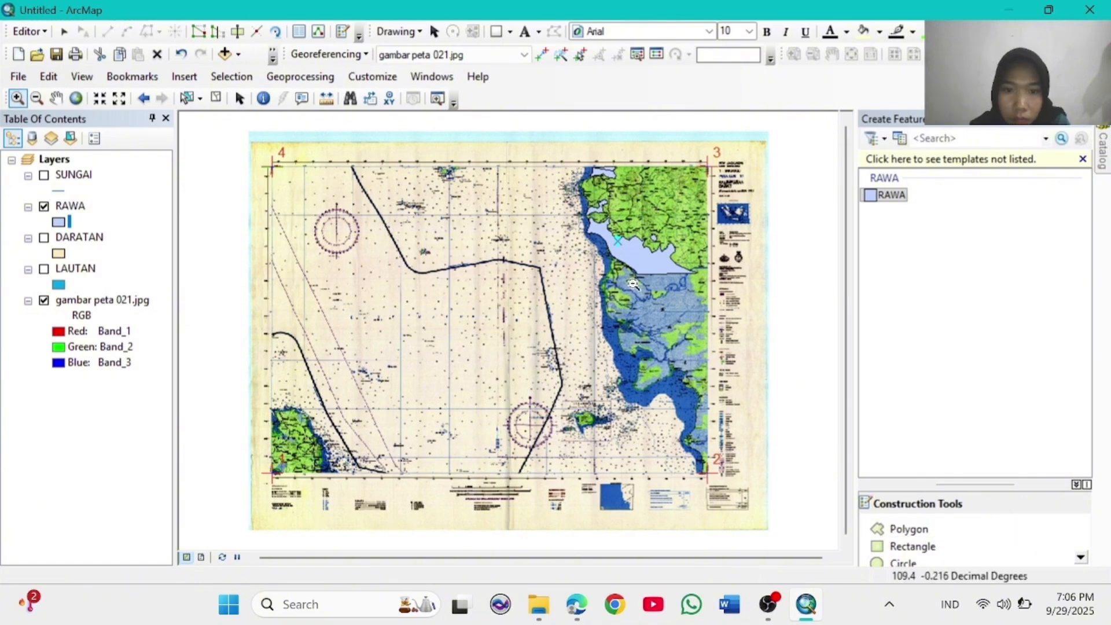
drag(700, 401, 709, 401)
click(936, 530)
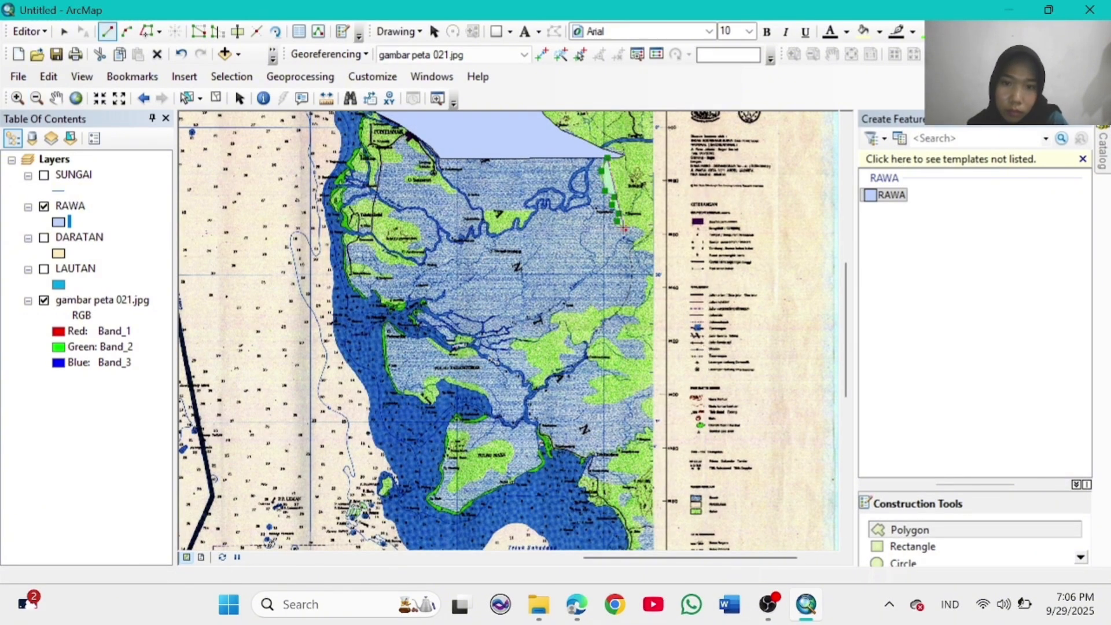
click(654, 256)
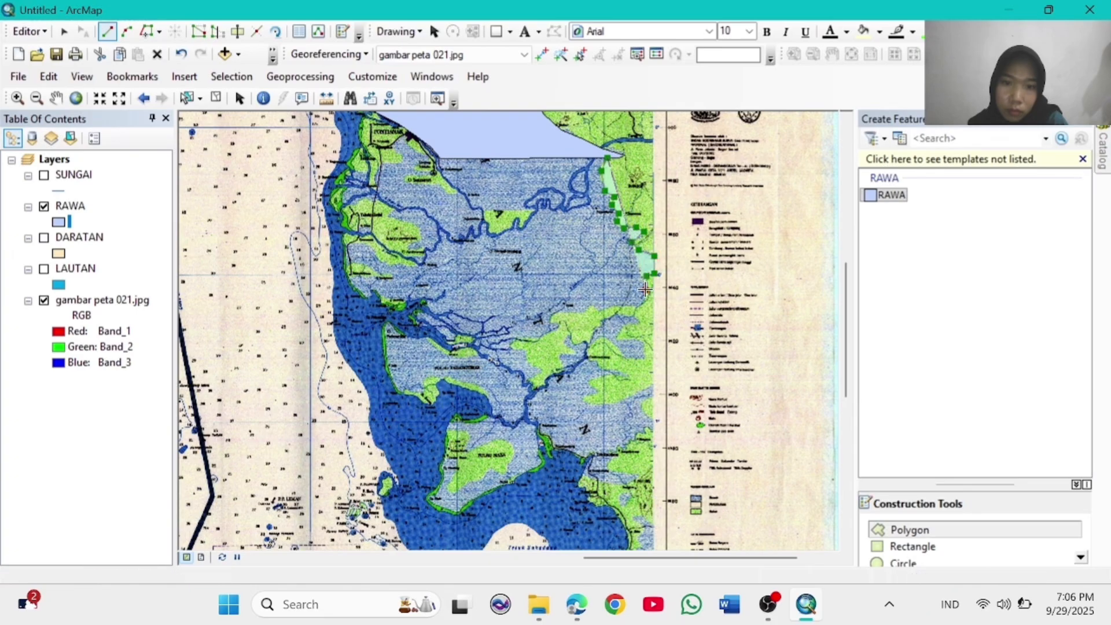
click(645, 302)
click(634, 305)
click(613, 306)
click(601, 308)
click(584, 310)
click(567, 310)
click(556, 310)
click(548, 317)
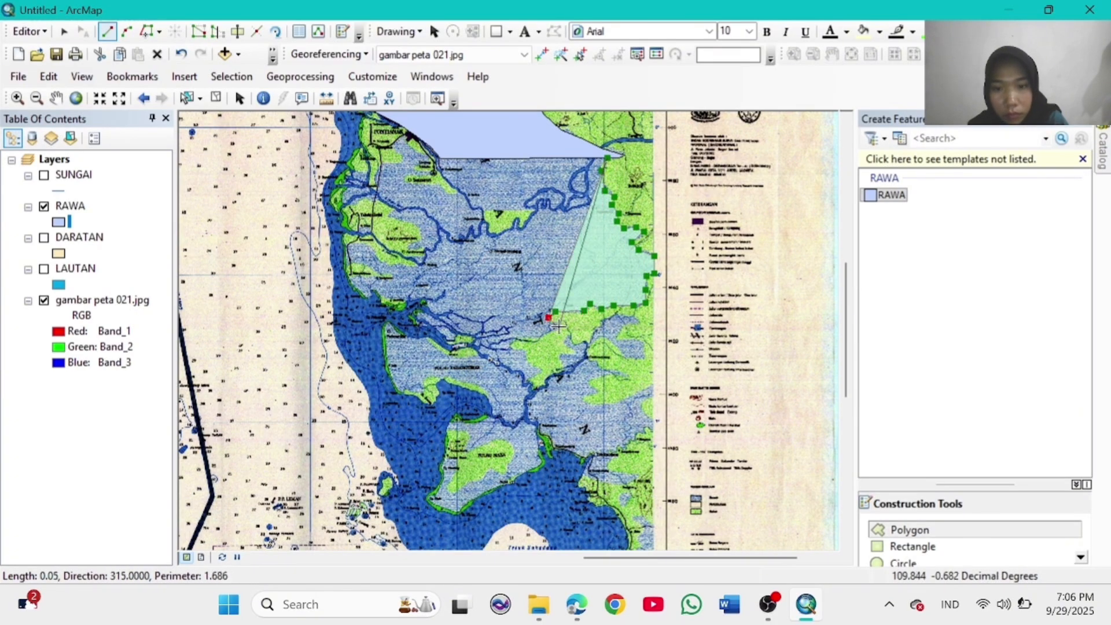
click(541, 334)
click(529, 341)
click(519, 349)
click(508, 347)
click(530, 361)
click(541, 370)
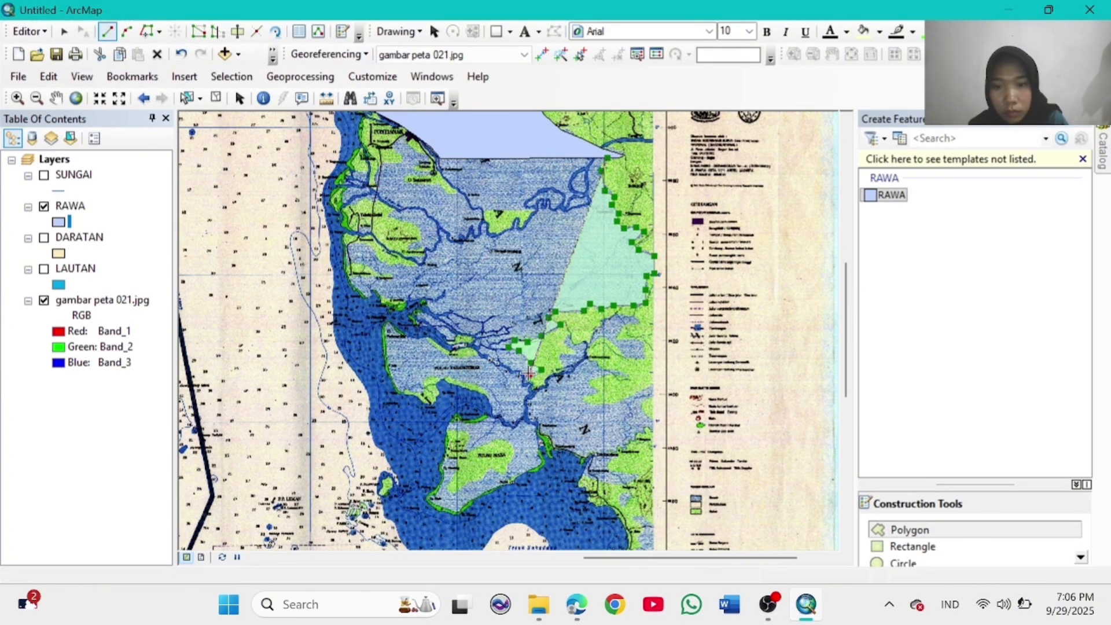
Step: Finish the eastern swamp polygon along the river and green area edge
click(521, 400)
click(555, 377)
click(563, 369)
click(568, 355)
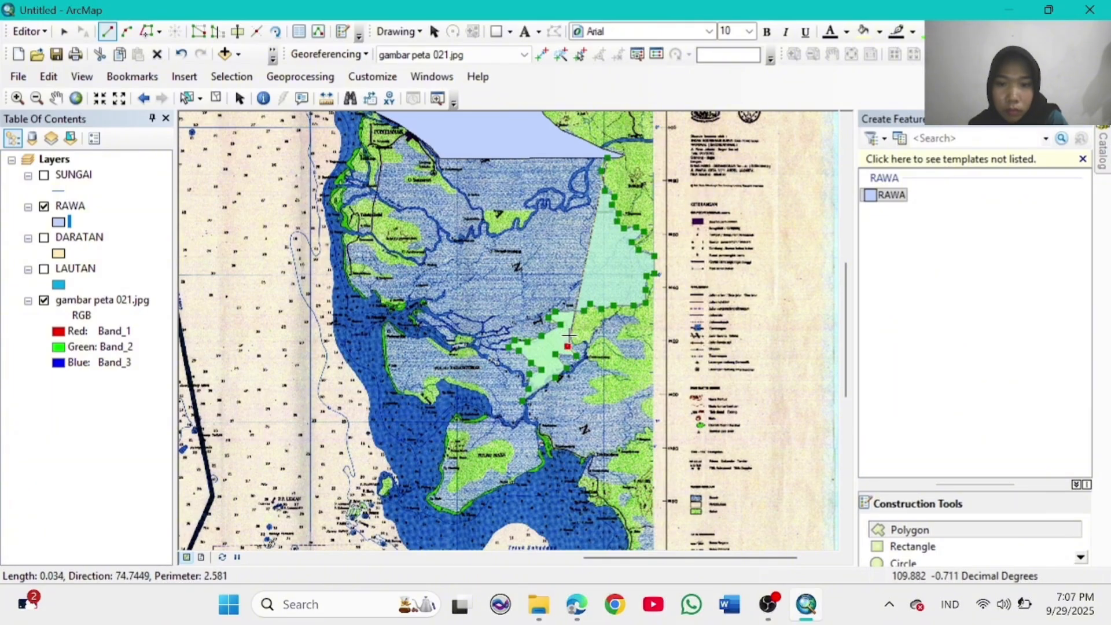
click(577, 344)
click(590, 340)
click(587, 355)
click(601, 365)
click(629, 375)
click(593, 378)
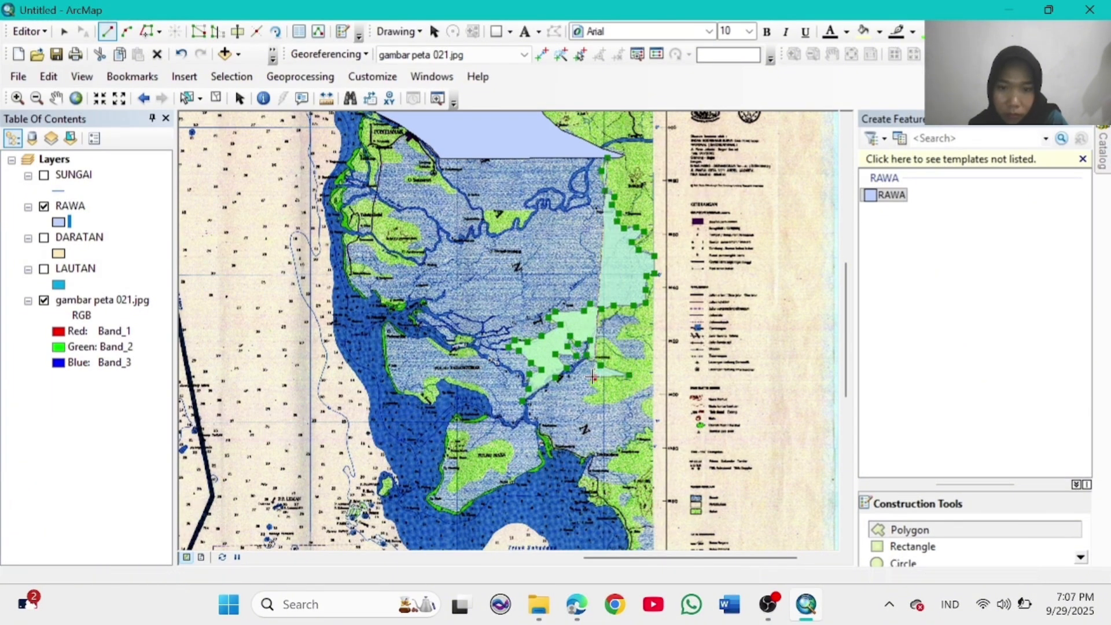
click(588, 387)
click(596, 389)
click(530, 398)
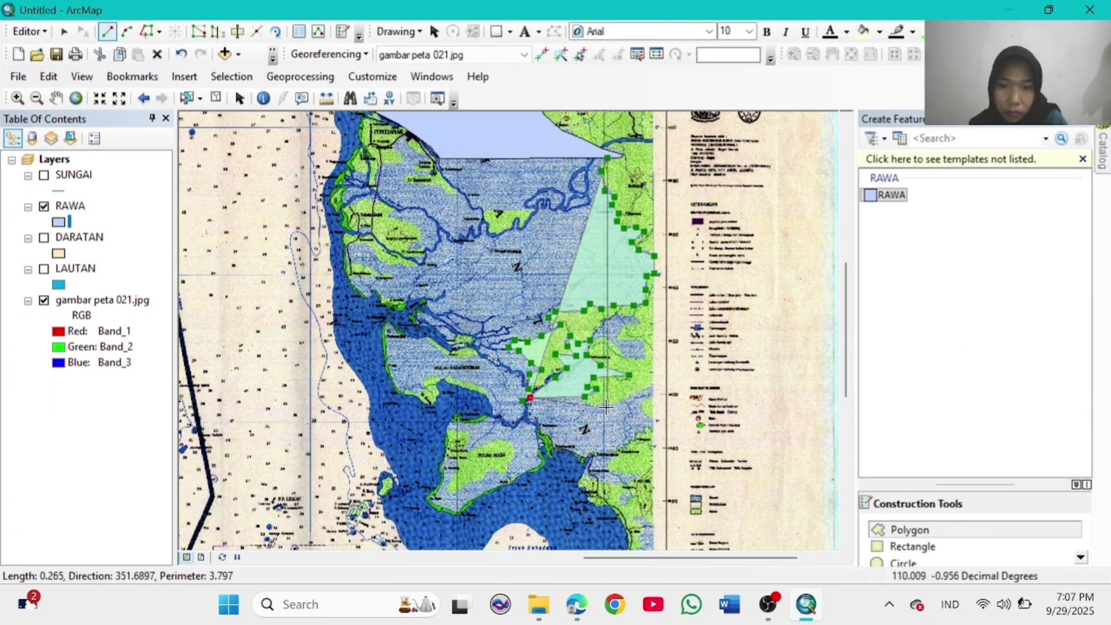
double_click(585, 397)
Step: Digitize another RAWA swamp polygon down the coast and up its east edge
click(525, 399)
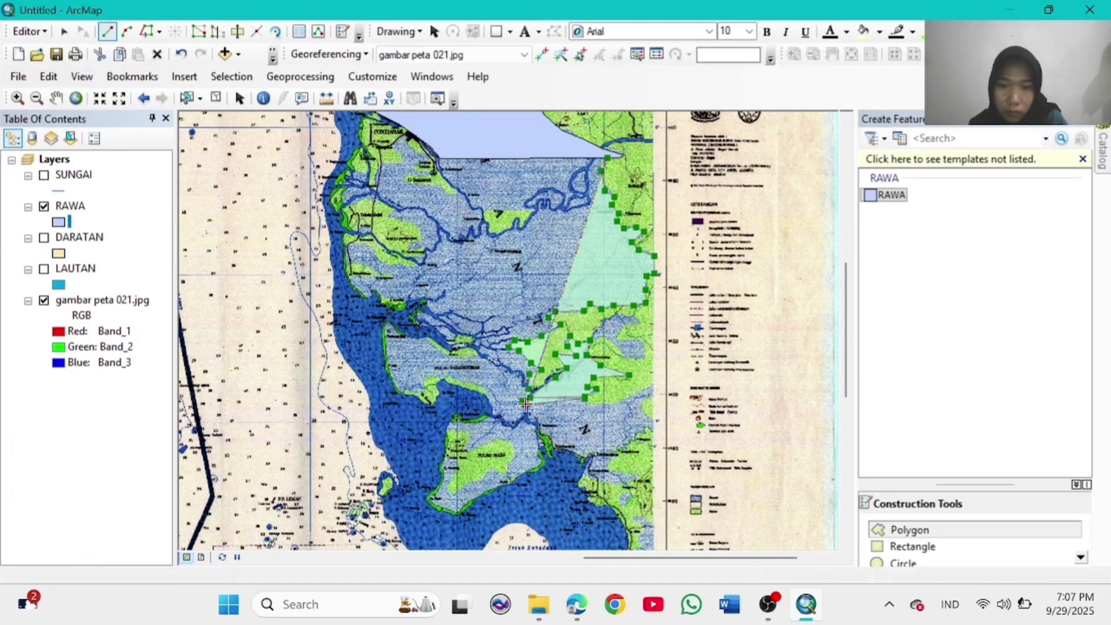
click(532, 423)
click(545, 441)
click(558, 447)
click(576, 449)
click(586, 458)
click(600, 467)
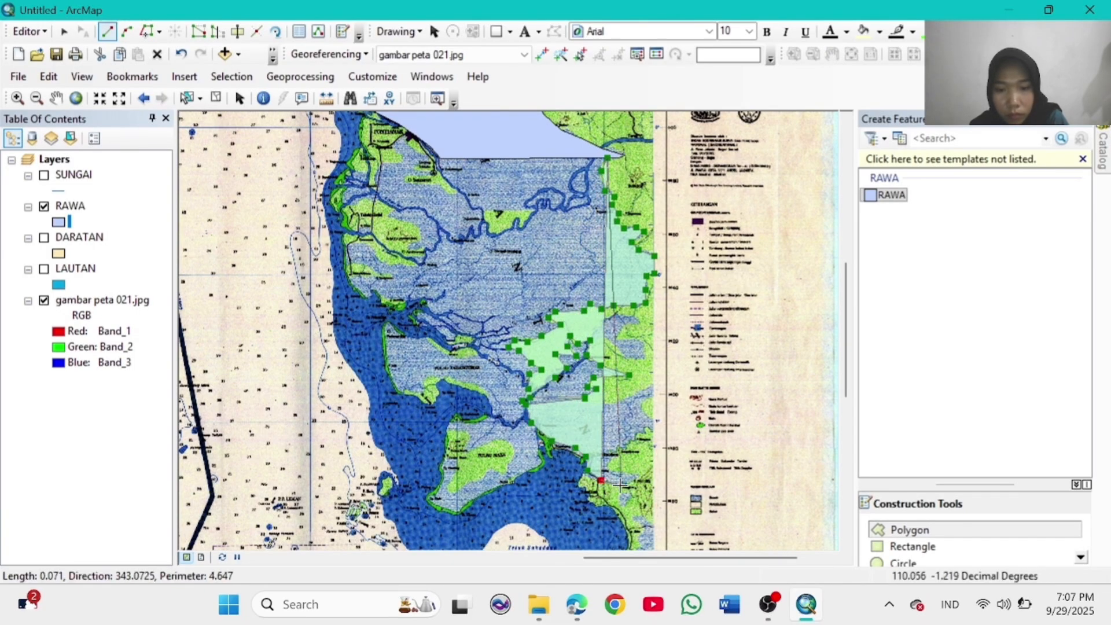
click(639, 476)
click(622, 449)
click(650, 421)
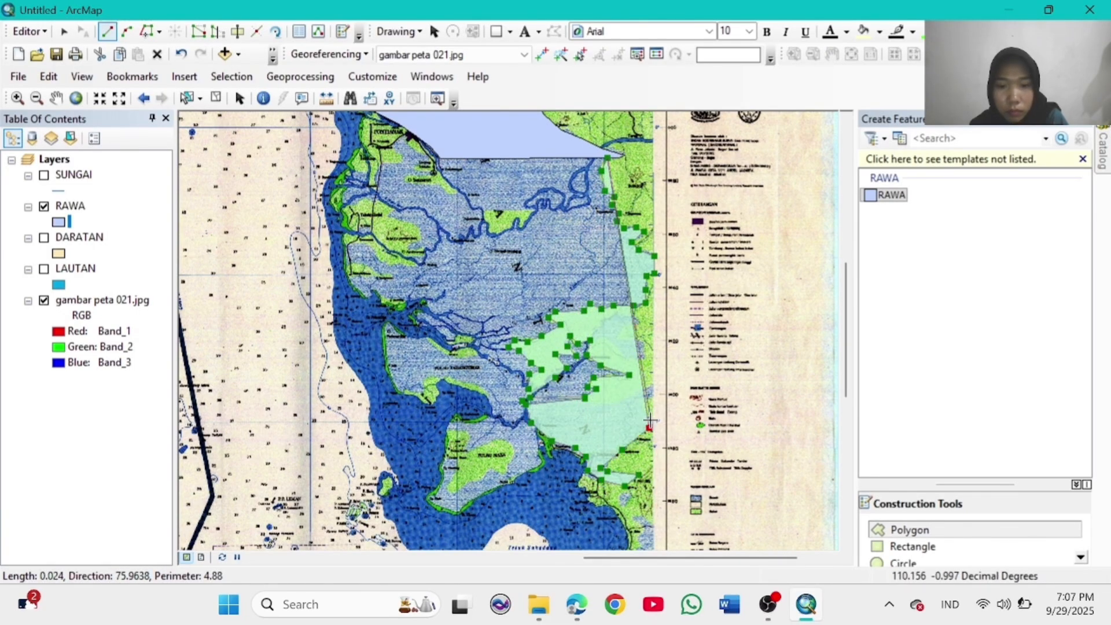
click(652, 386)
click(637, 415)
click(622, 403)
double_click(607, 404)
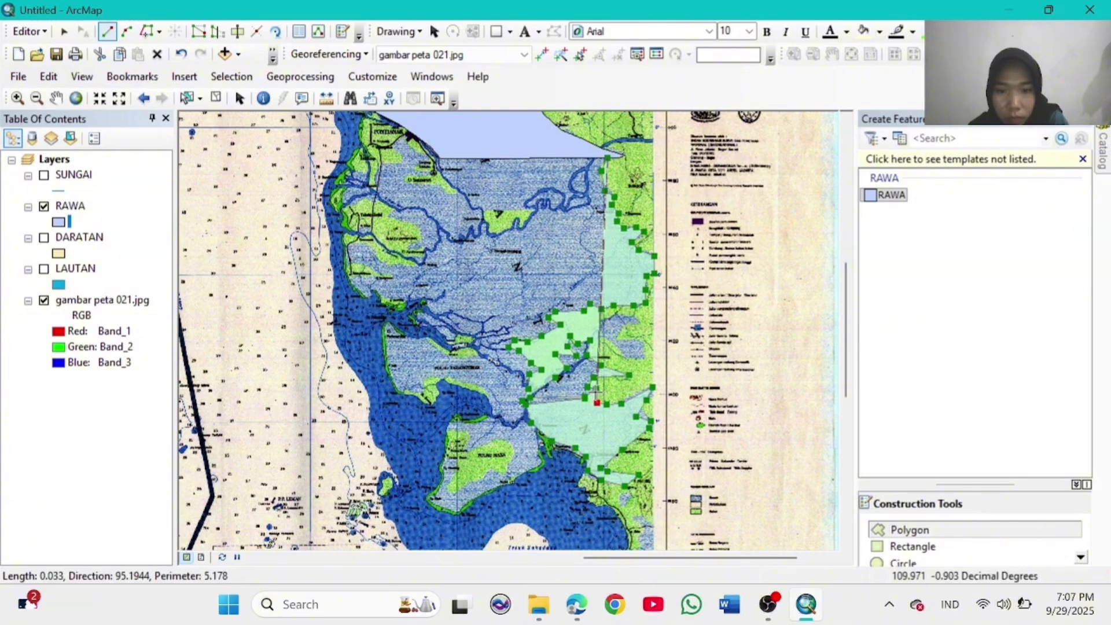
Step: Add a small triangular swamp polygon near the river mouth and start another on the east side
click(570, 336)
click(525, 404)
click(596, 393)
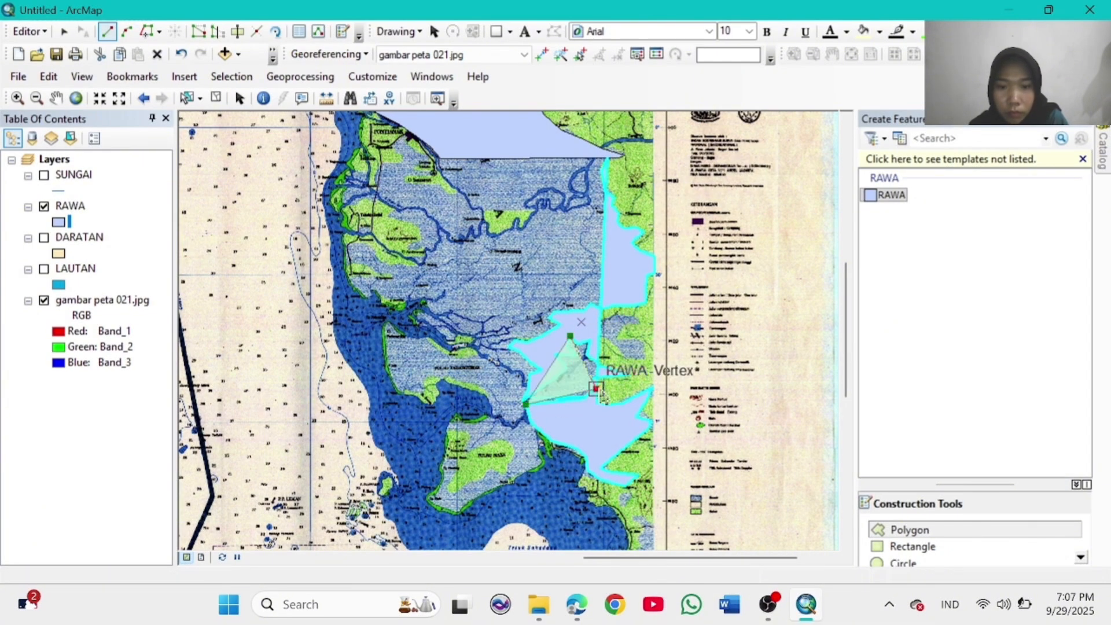
double_click(597, 357)
click(599, 324)
Step: Draw a small diamond-shaped RAWA swamp polygon and finish it with F2
click(618, 305)
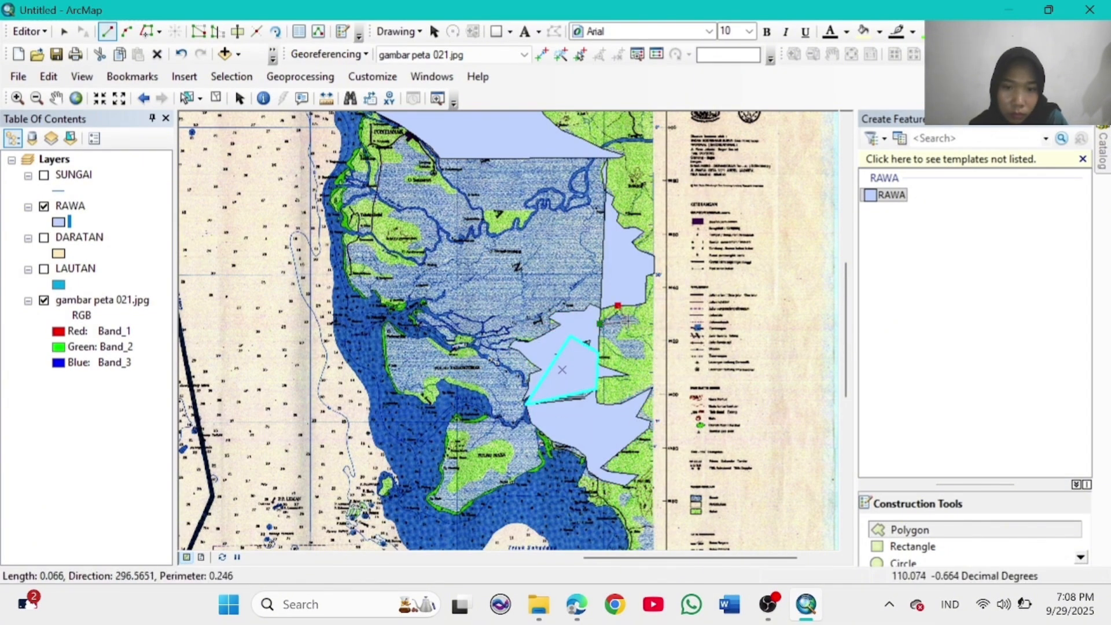
click(641, 322)
click(619, 336)
click(645, 342)
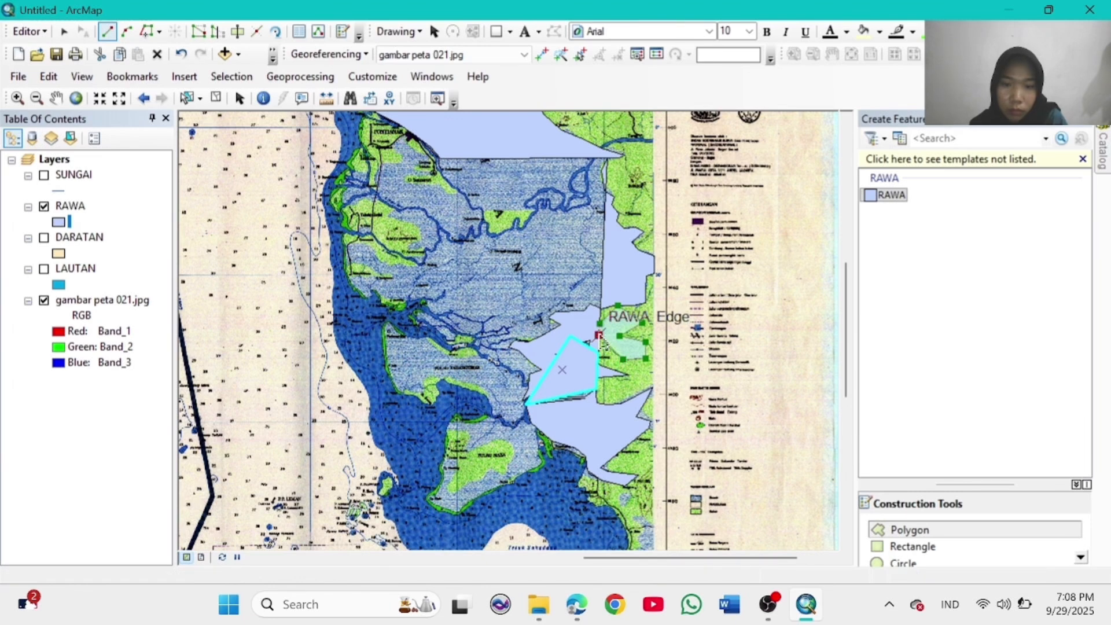
key(F2)
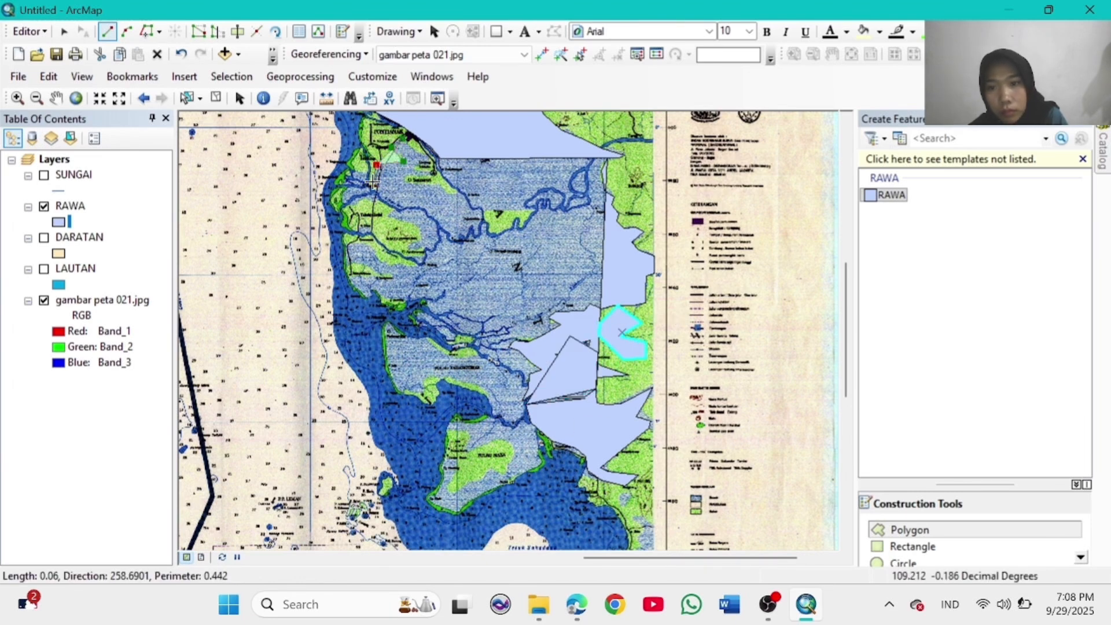
Step: Start a large swamp outline through the northwest area, around the green patch and island
click(359, 172)
click(344, 197)
click(372, 198)
click(397, 207)
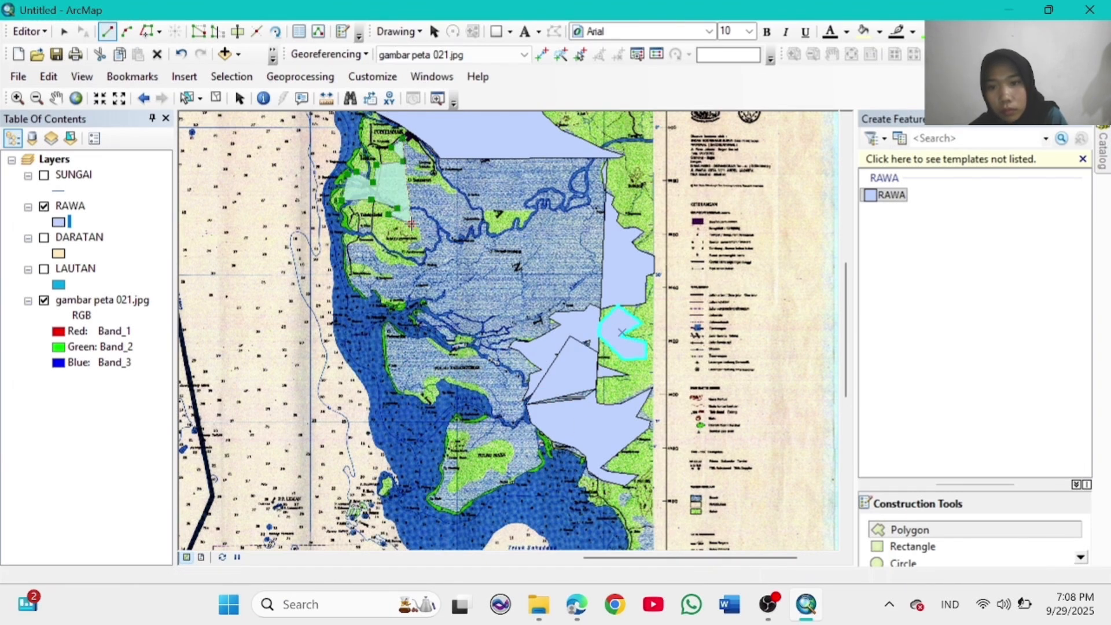
click(426, 247)
click(427, 259)
click(416, 265)
click(392, 265)
click(375, 257)
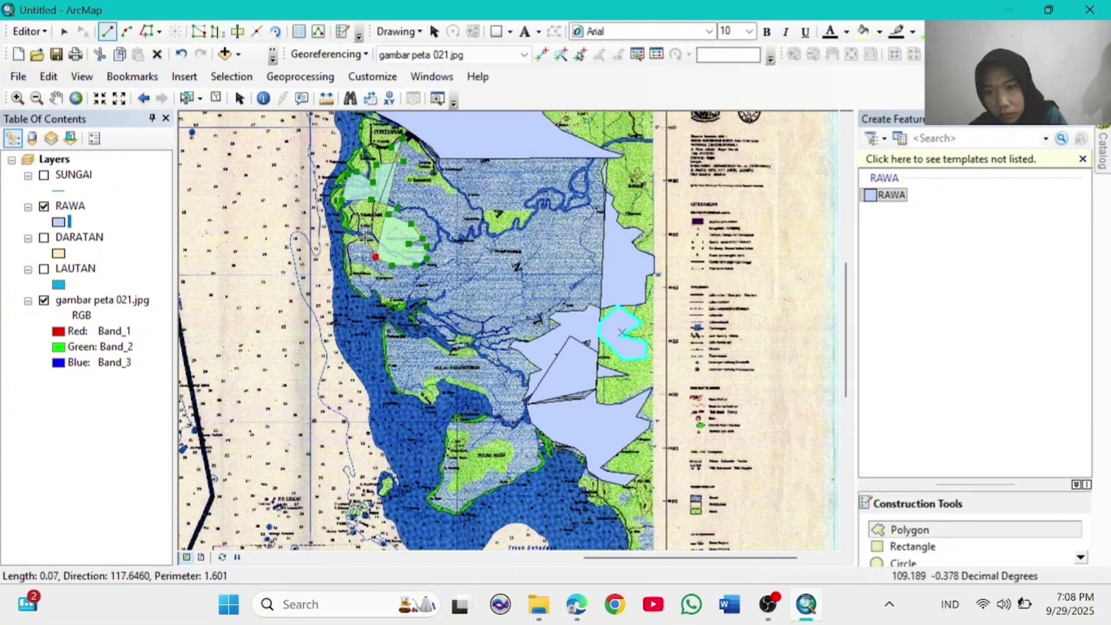
click(367, 238)
click(358, 243)
click(351, 272)
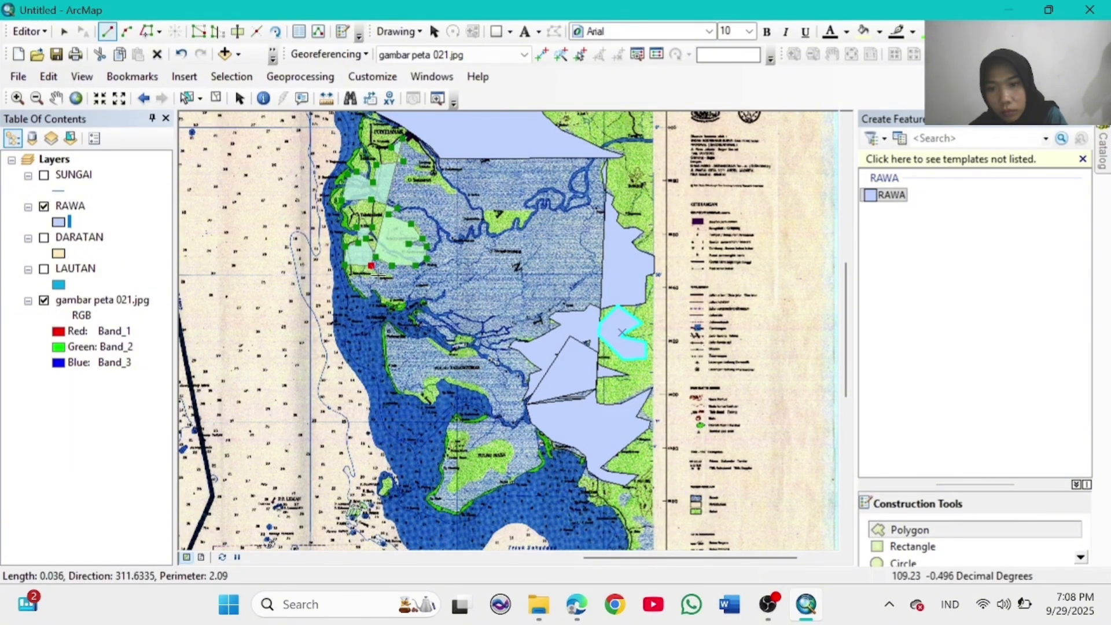
click(393, 275)
click(380, 281)
click(370, 289)
click(386, 297)
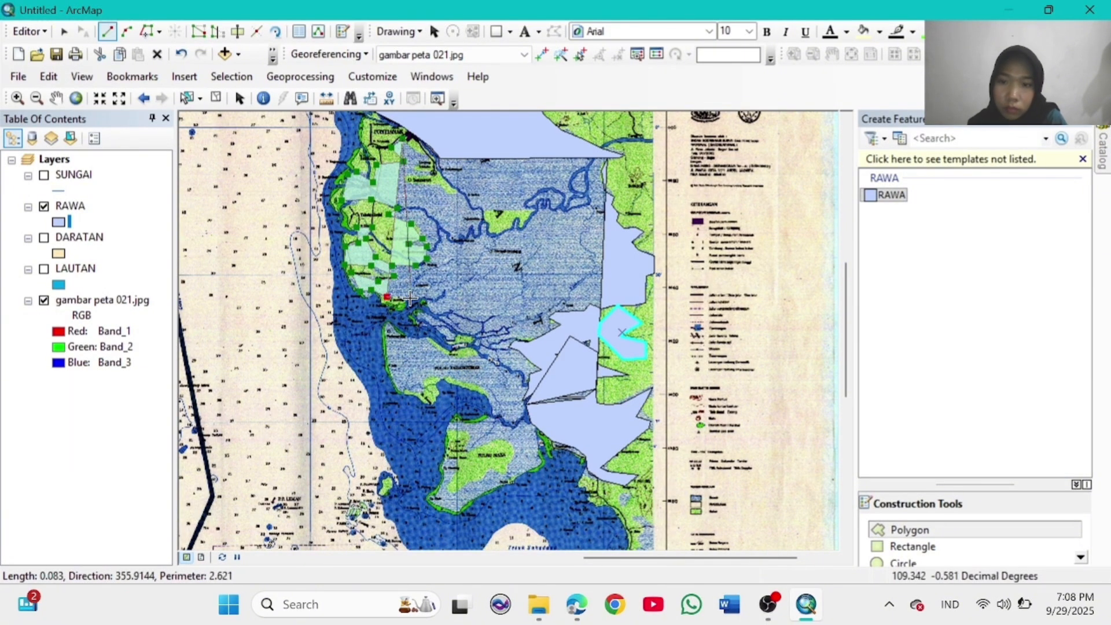
click(412, 298)
click(427, 296)
click(431, 302)
click(432, 327)
click(448, 339)
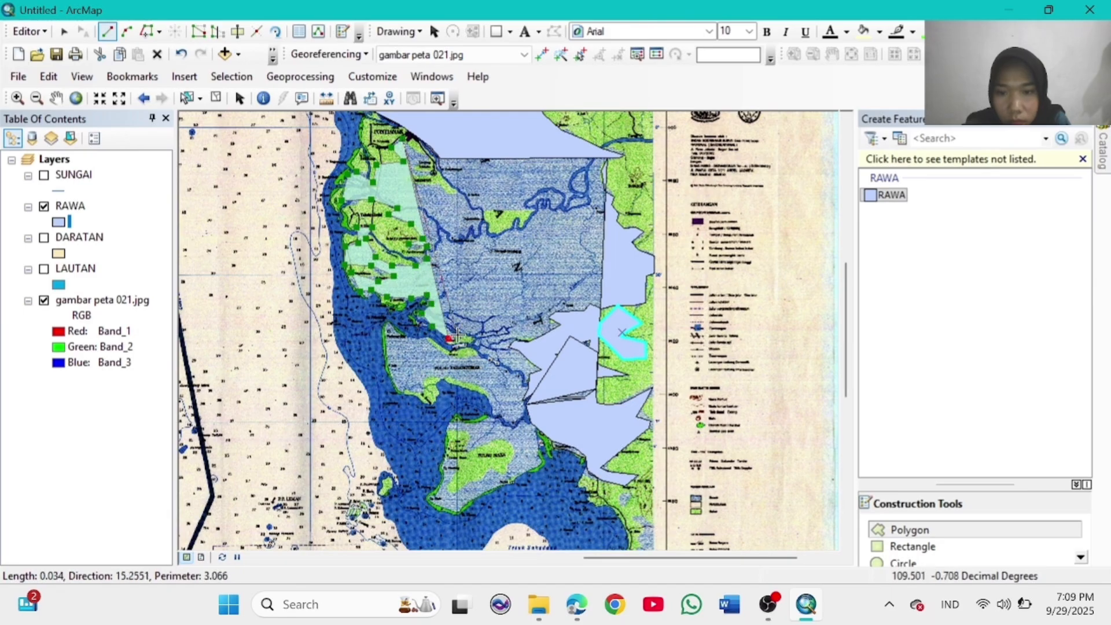
click(461, 334)
click(476, 334)
click(473, 349)
click(482, 356)
click(453, 355)
click(434, 347)
click(388, 320)
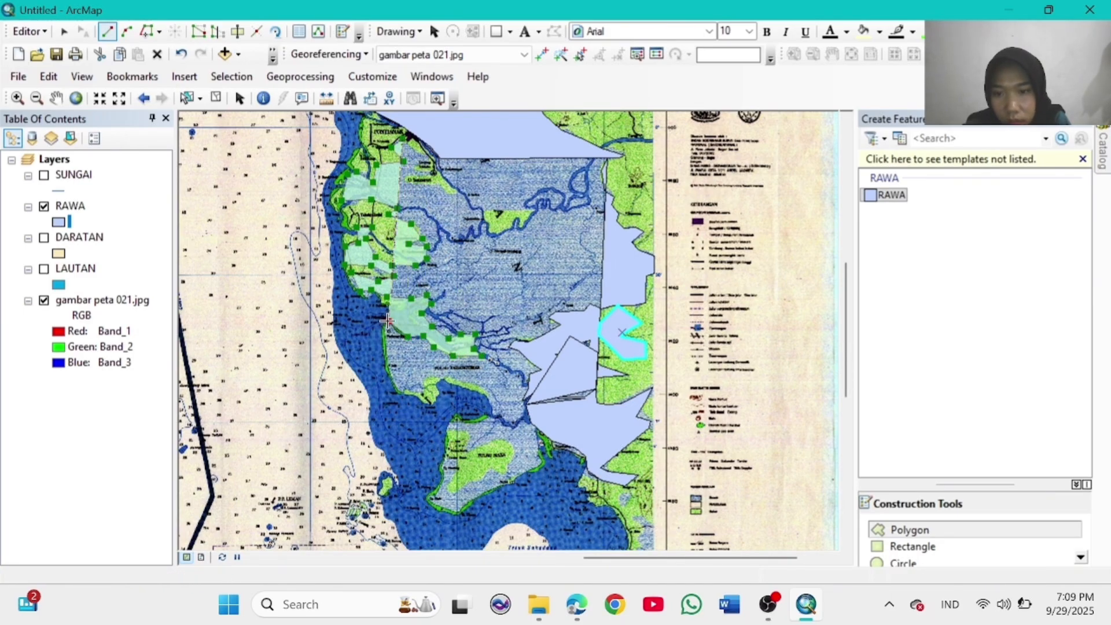
Step: Continue the swamp outline along the southern coast, the southern island and tip
click(395, 387)
click(411, 390)
click(425, 391)
click(427, 376)
click(440, 376)
click(458, 379)
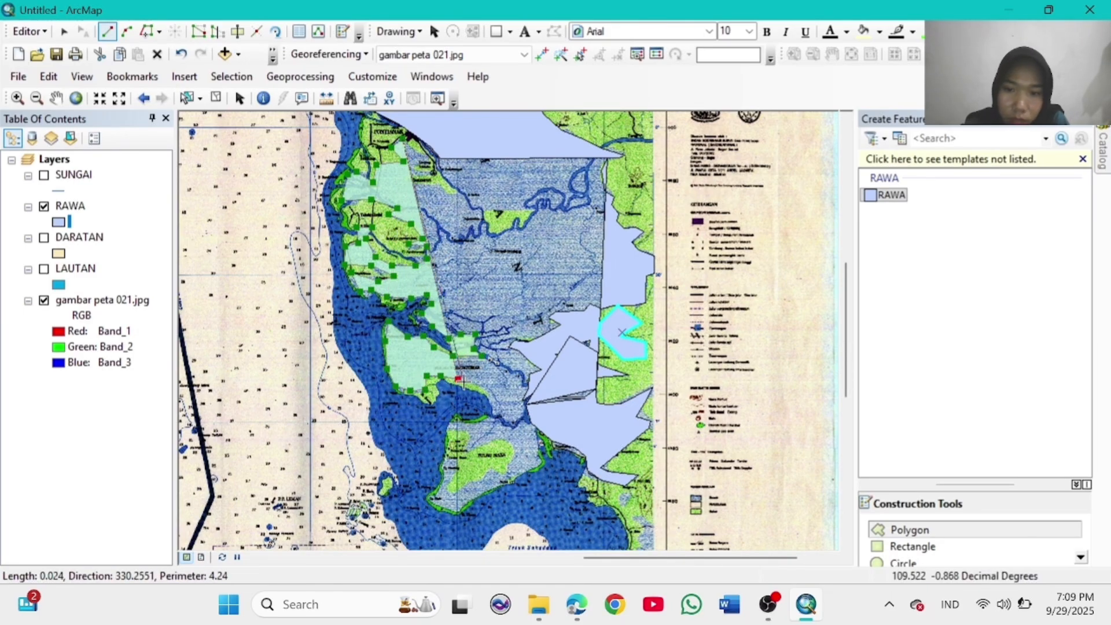
click(477, 386)
click(492, 396)
click(495, 413)
click(488, 421)
click(468, 426)
click(455, 418)
click(449, 427)
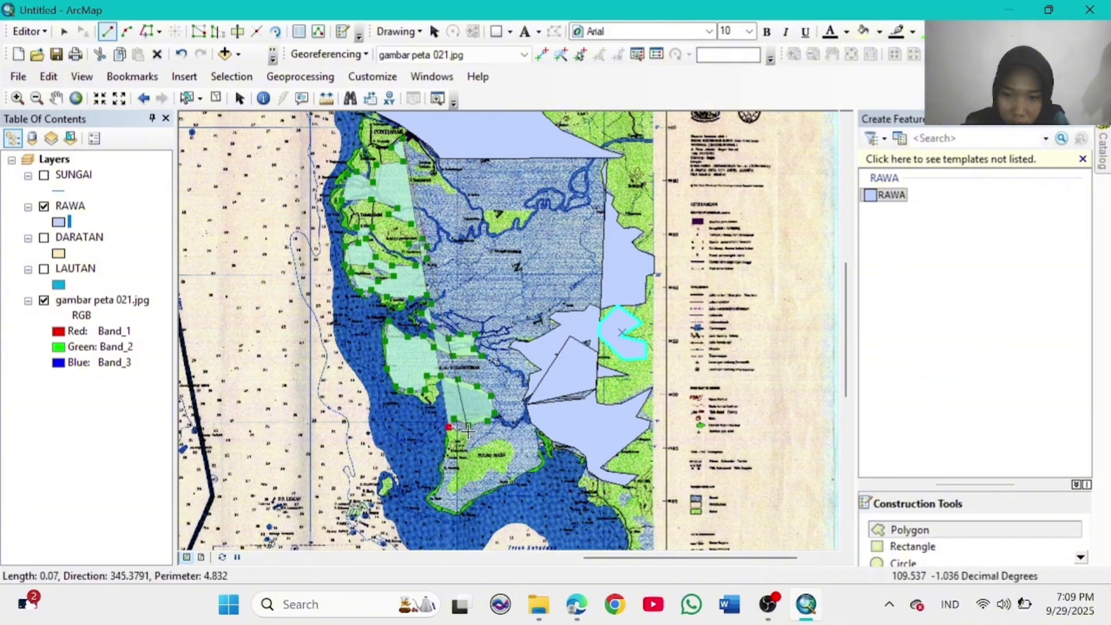
click(468, 432)
click(464, 449)
click(487, 440)
click(507, 438)
click(516, 448)
click(514, 461)
click(507, 472)
click(491, 469)
click(483, 481)
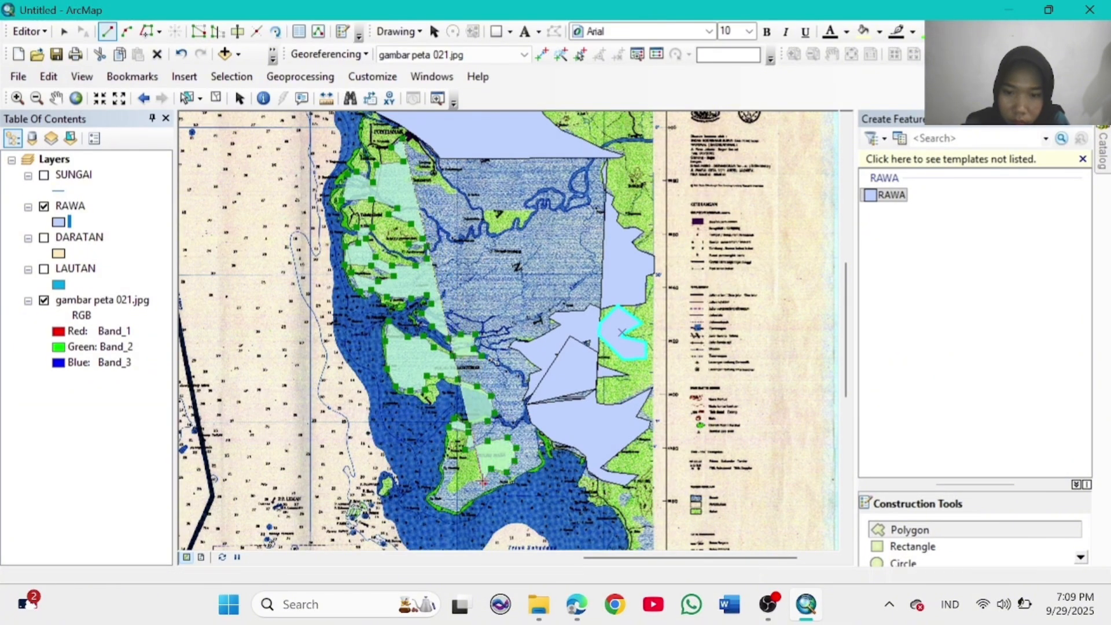
click(470, 481)
click(458, 473)
click(458, 457)
click(446, 460)
click(441, 472)
click(446, 487)
click(438, 492)
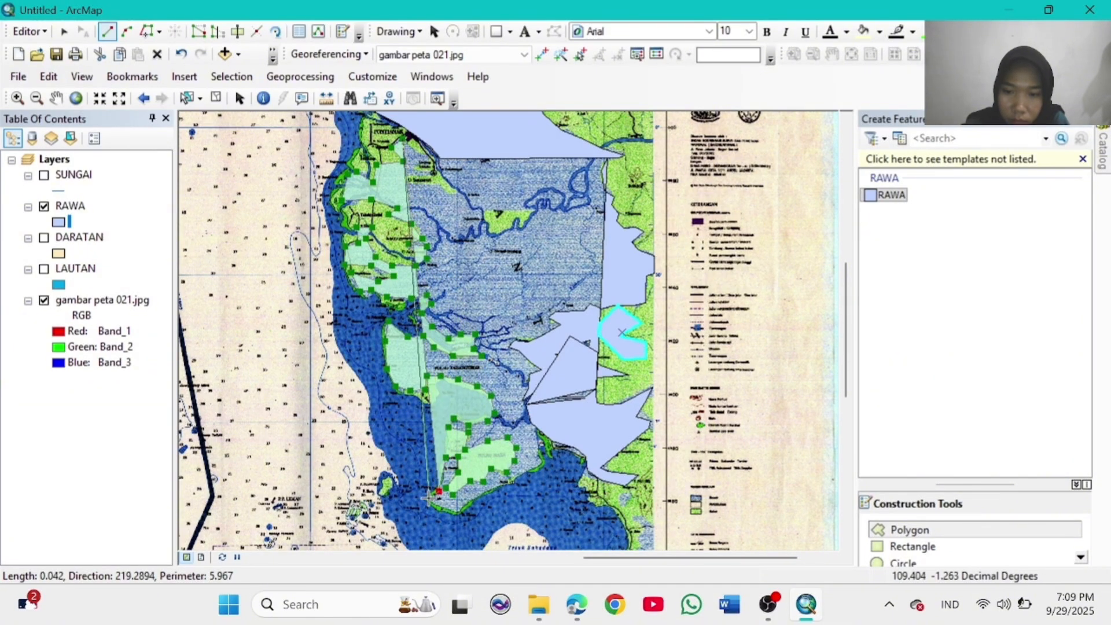
click(431, 498)
click(455, 510)
Step: Trace up the east side around the river island to the map top and finish the large swamp polygon
click(522, 473)
click(541, 461)
click(538, 444)
click(531, 423)
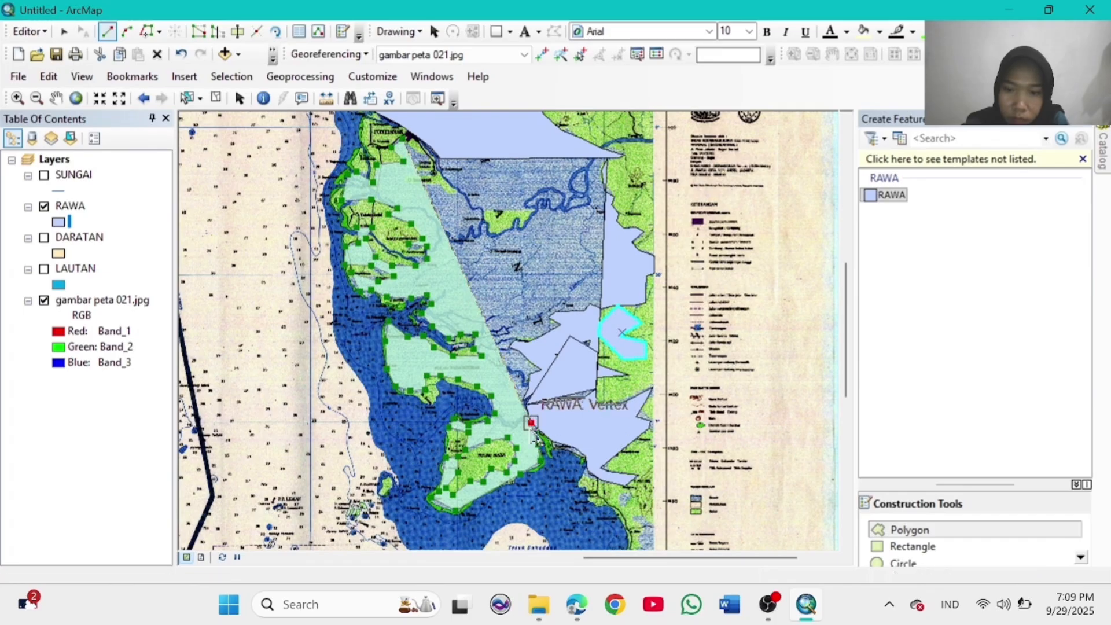
click(526, 404)
click(542, 369)
click(560, 325)
click(601, 308)
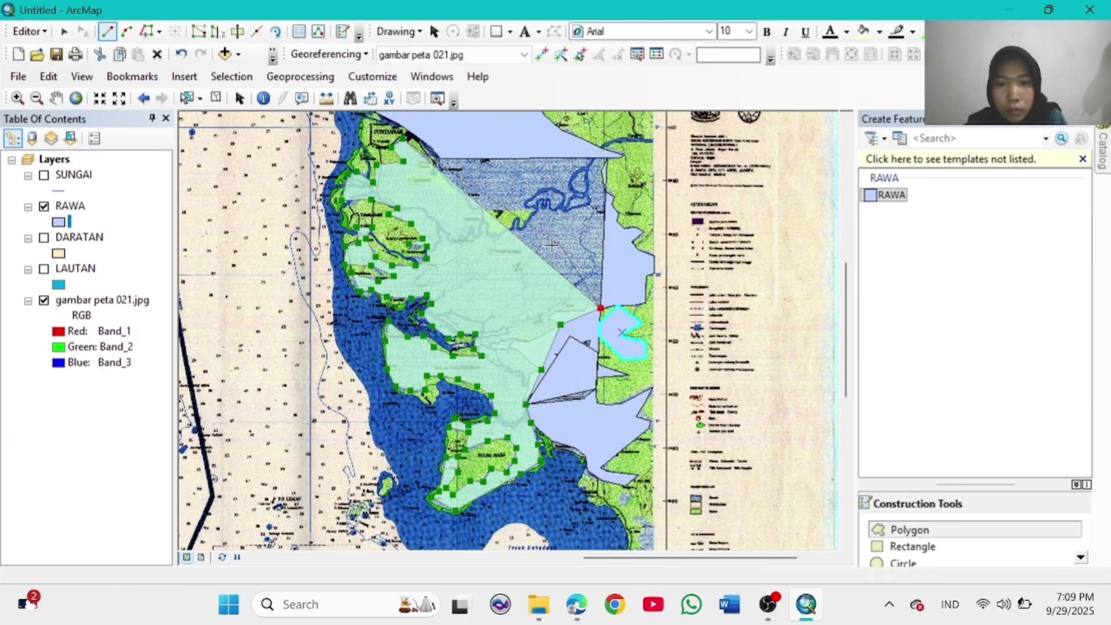
click(538, 211)
click(512, 209)
click(483, 206)
click(483, 218)
click(493, 236)
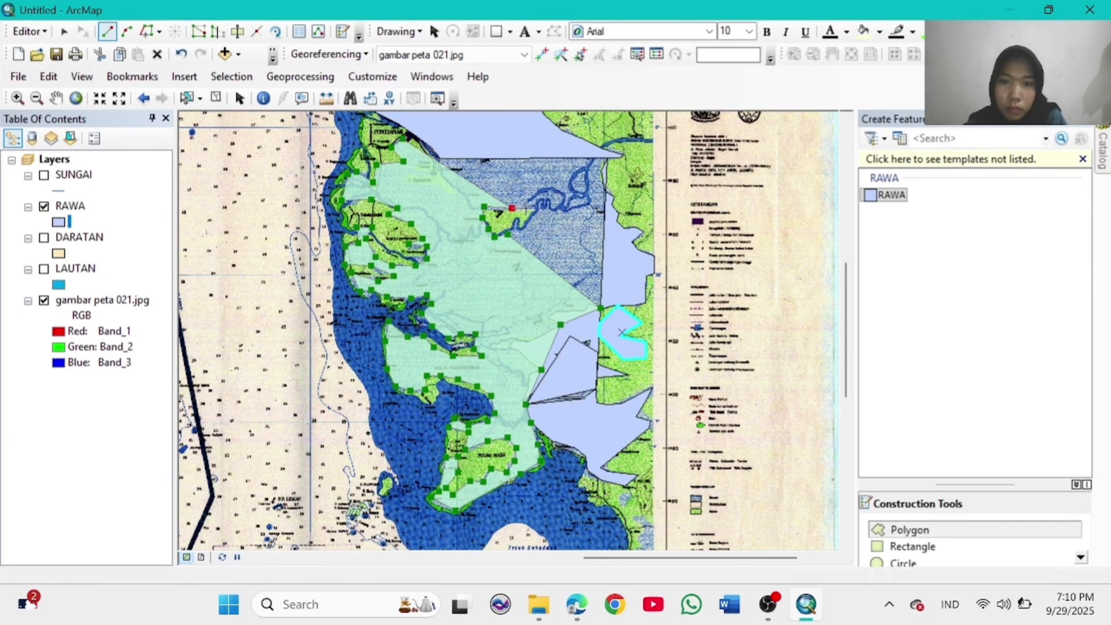
click(505, 230)
click(525, 224)
click(604, 237)
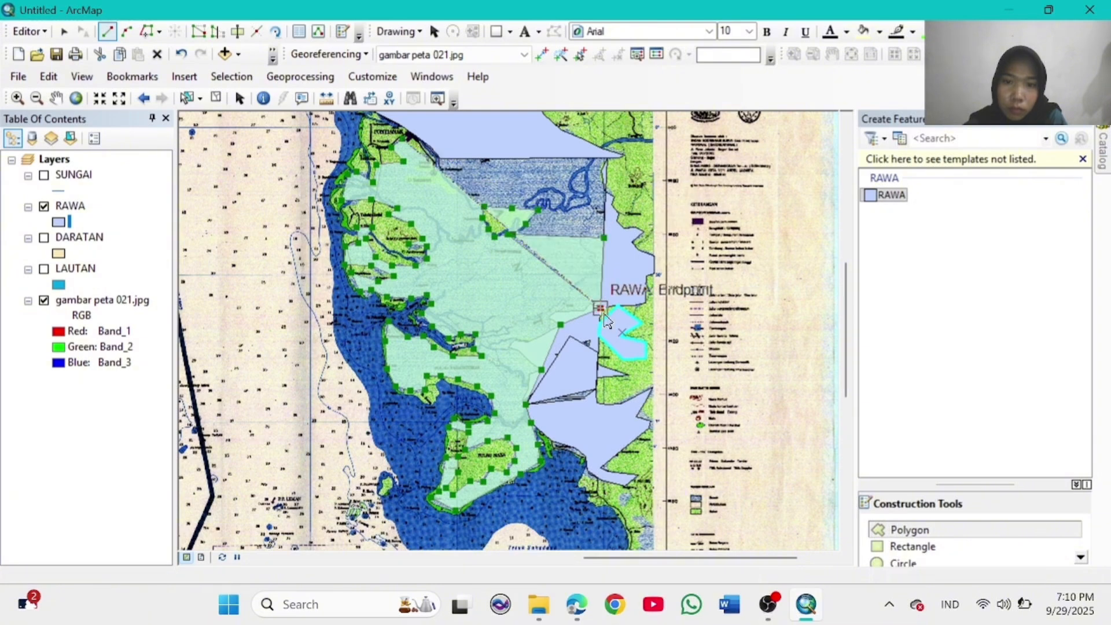
click(601, 309)
click(512, 237)
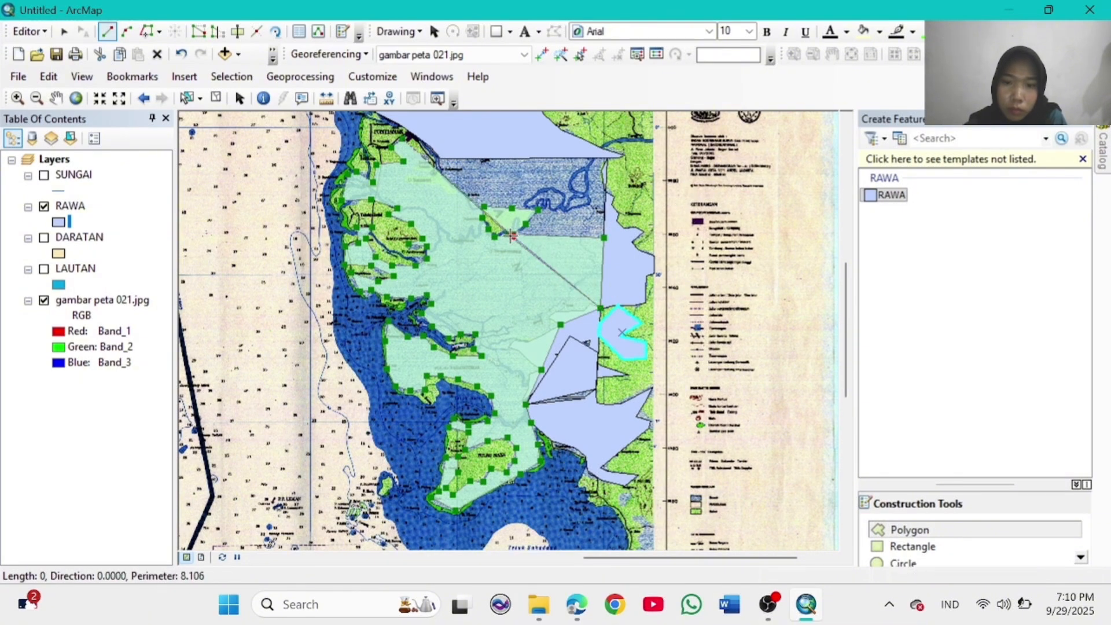
click(603, 238)
click(607, 157)
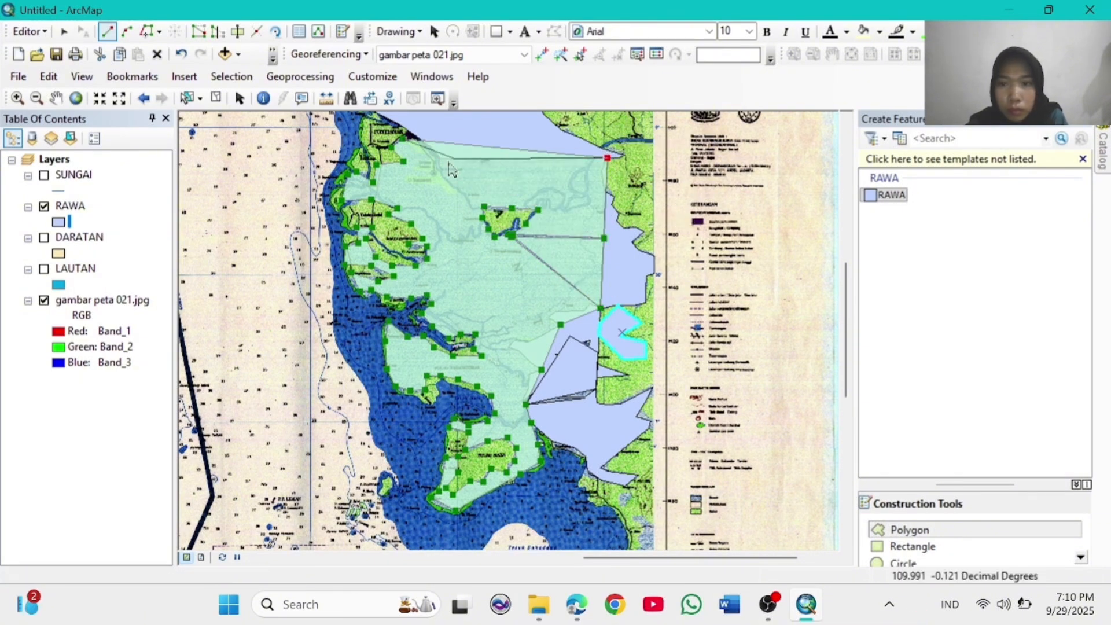
double_click(615, 167)
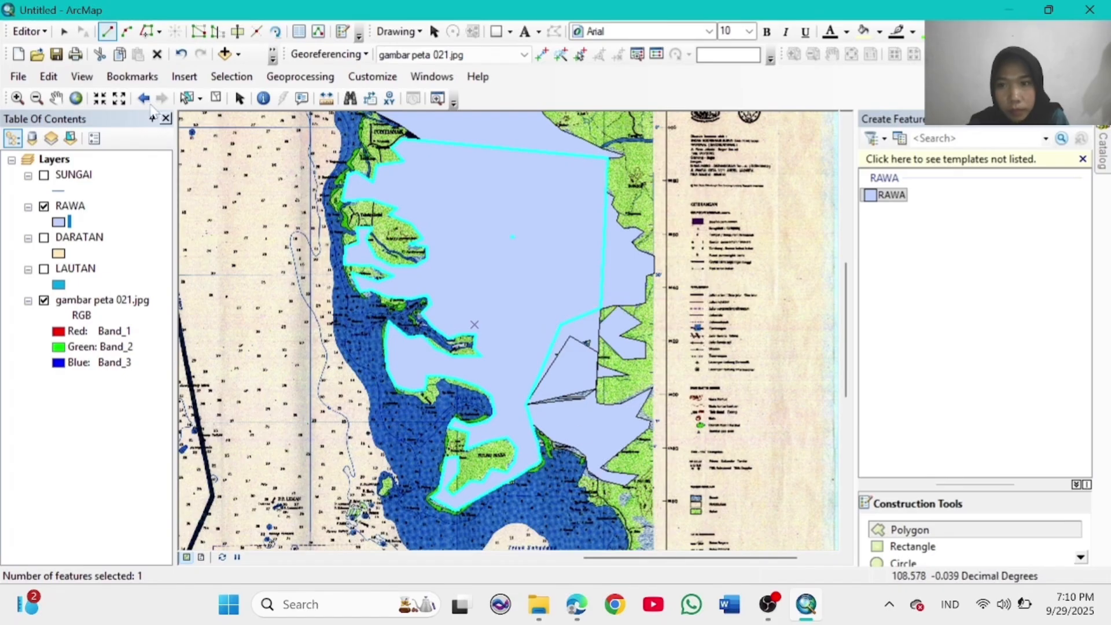
Step: Zoom into the east coast and outline the new RAWA swamp's northern and eastern edges
click(76, 98)
click(18, 99)
drag(674, 372, 718, 478)
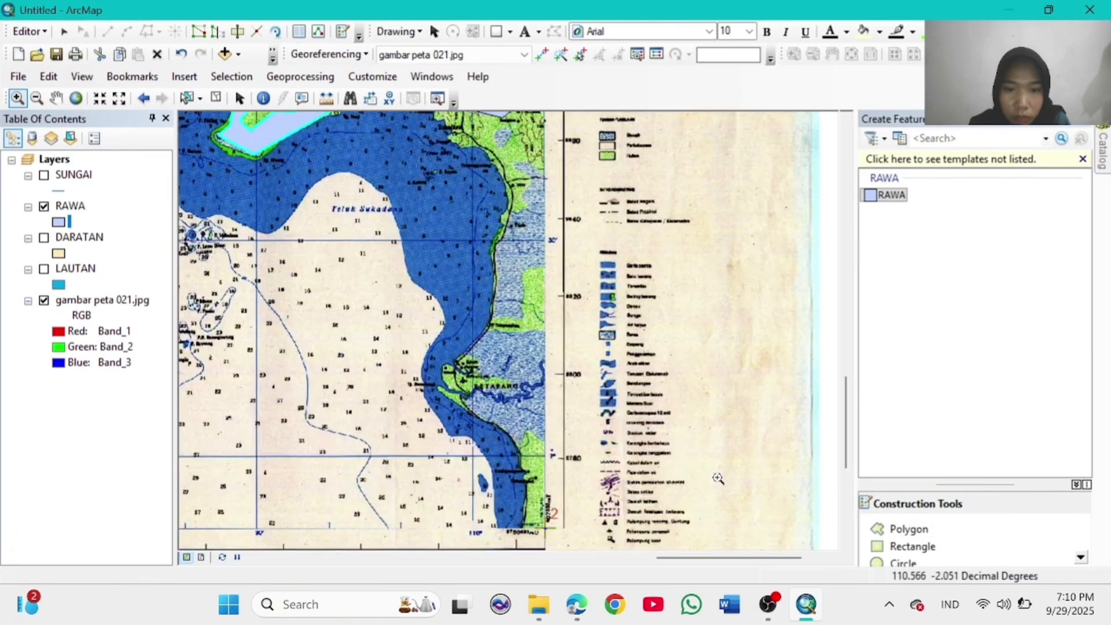
click(908, 529)
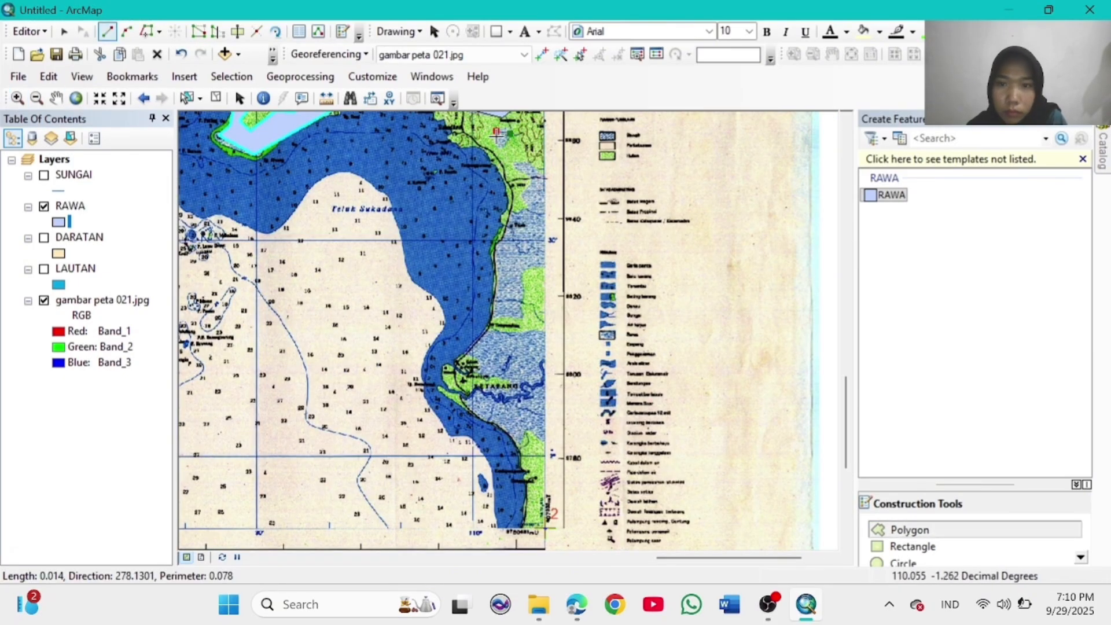
click(513, 165)
click(528, 160)
click(546, 173)
click(544, 270)
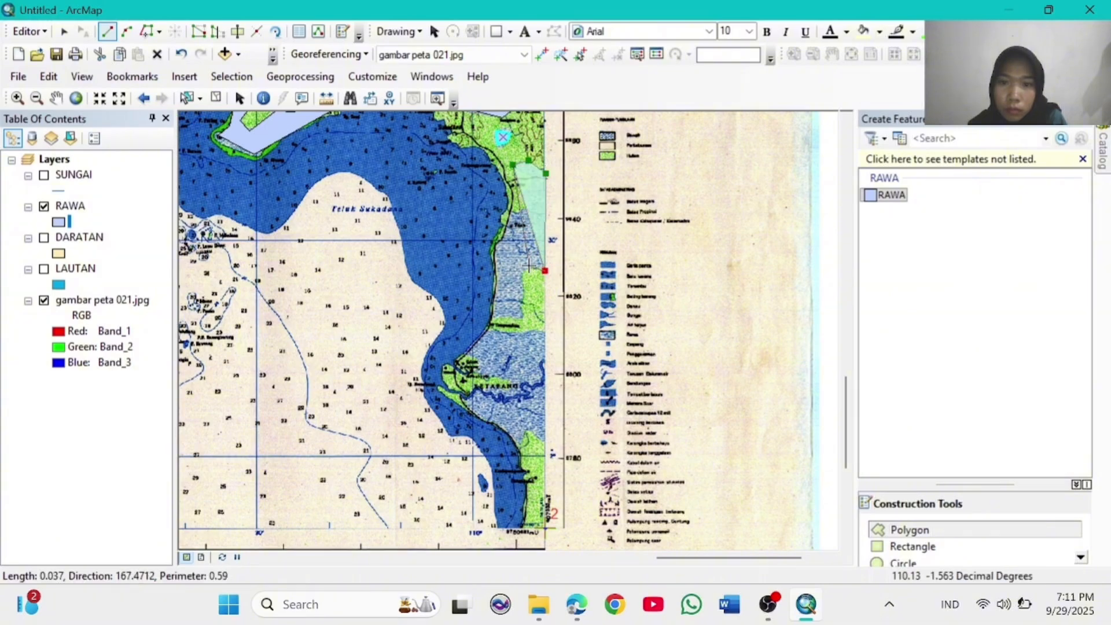
click(508, 335)
click(530, 334)
click(546, 334)
click(544, 359)
click(546, 439)
click(528, 425)
click(521, 446)
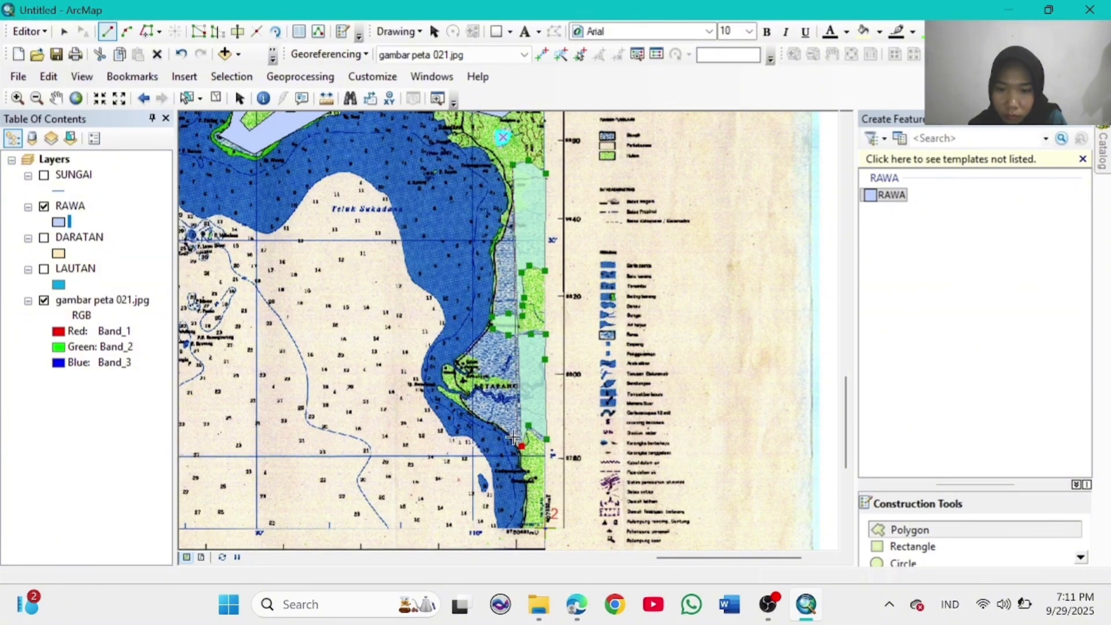
Step: Trace the swamp around the peninsula, finish the polygon, and return to full map extent
click(499, 424)
click(471, 409)
click(459, 398)
click(479, 389)
click(505, 401)
click(531, 395)
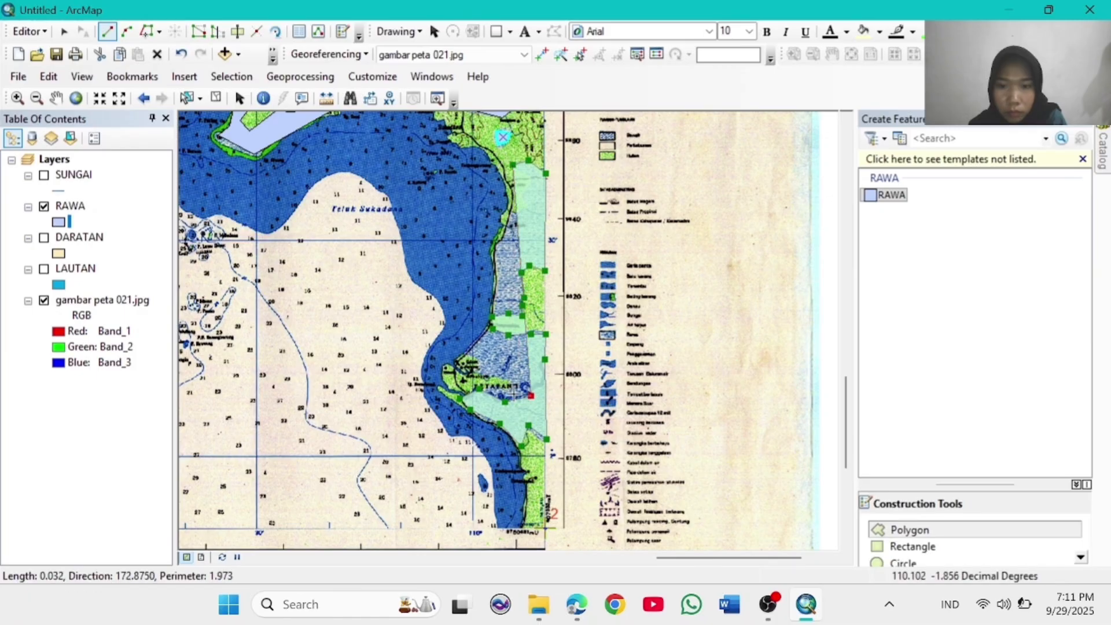
click(515, 377)
click(497, 377)
click(482, 358)
click(465, 352)
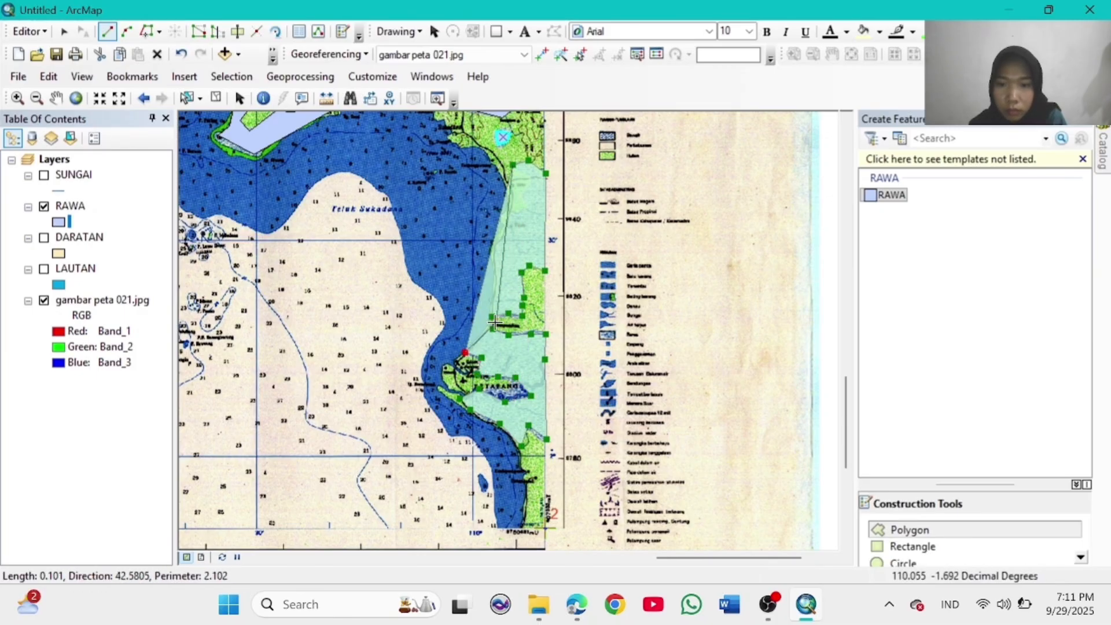
click(492, 324)
click(492, 251)
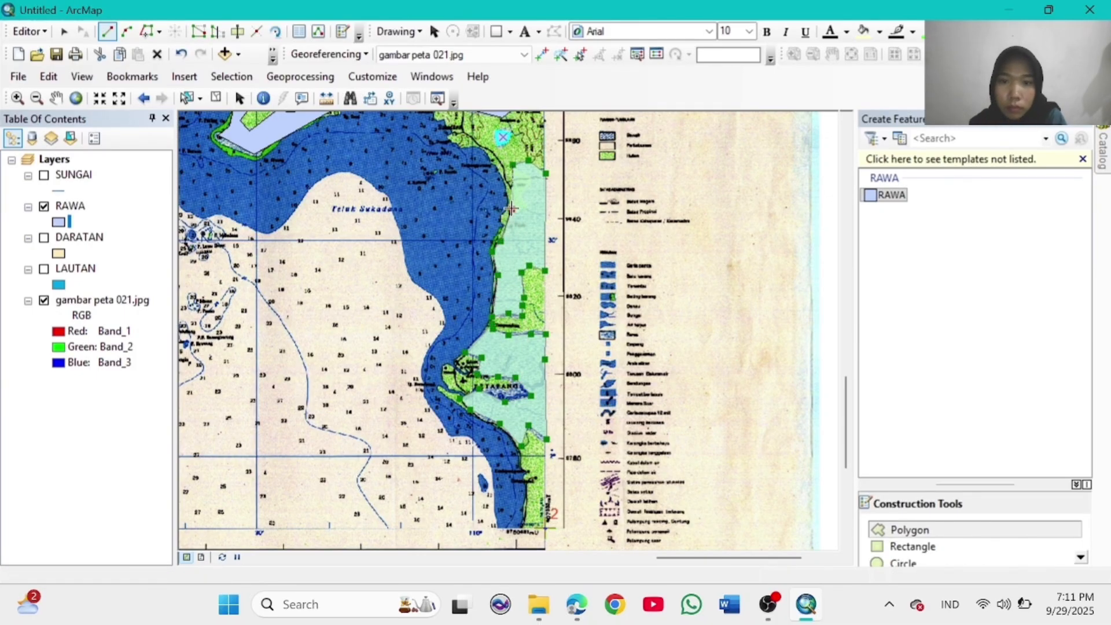
double_click(518, 168)
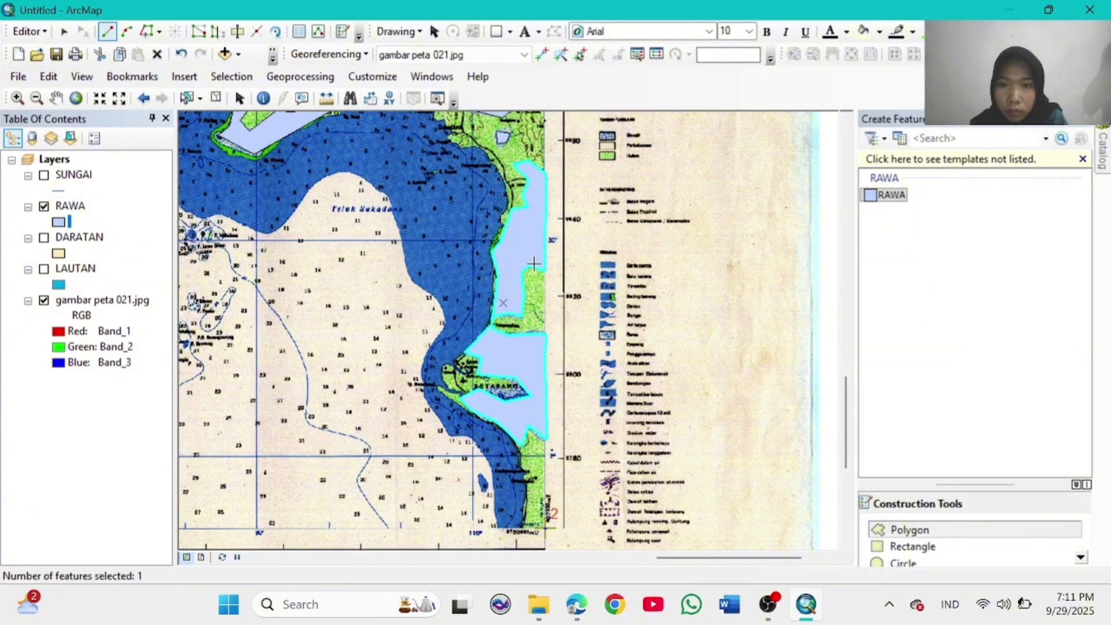
click(76, 99)
click(18, 98)
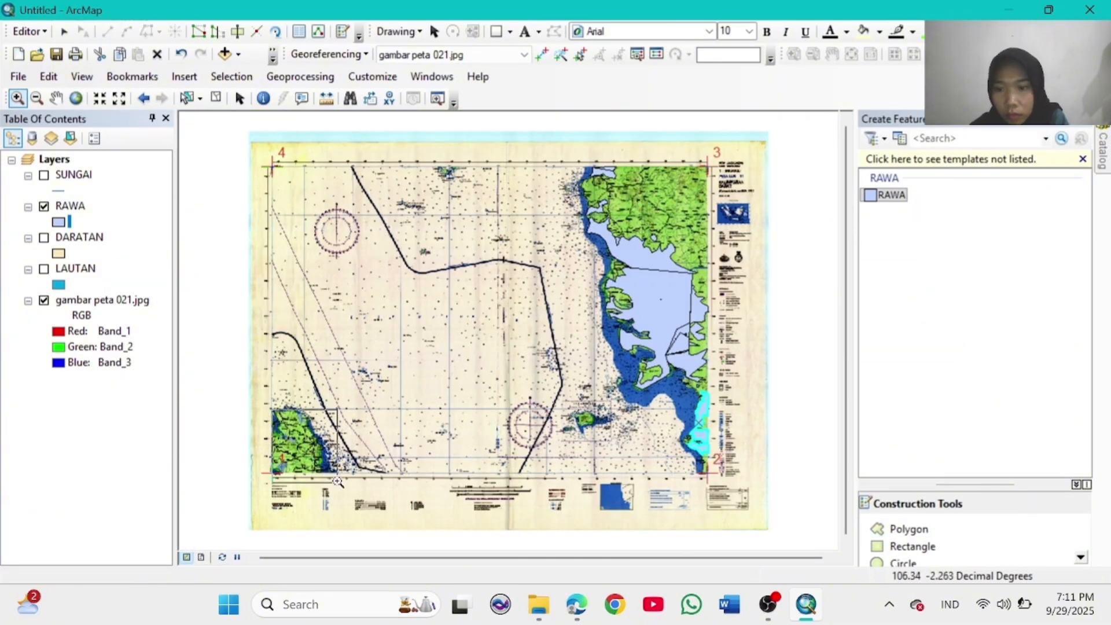
Step: Zoom into Bangka and draw the northern and central Bangka RAWA swamp polygons
drag(338, 481, 338, 480)
click(909, 529)
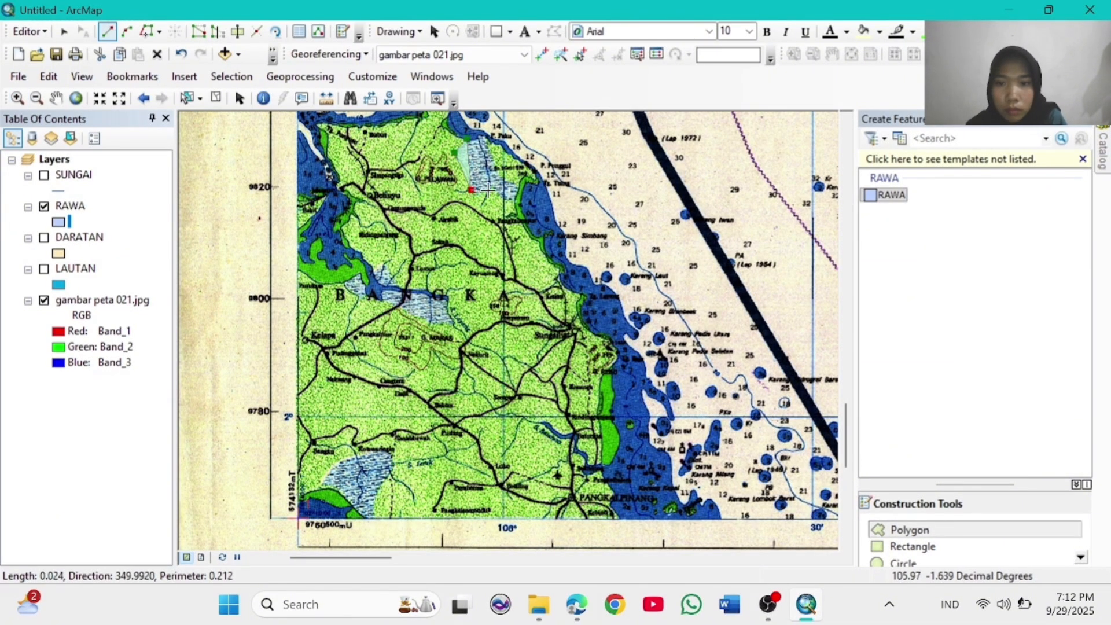
double_click(472, 137)
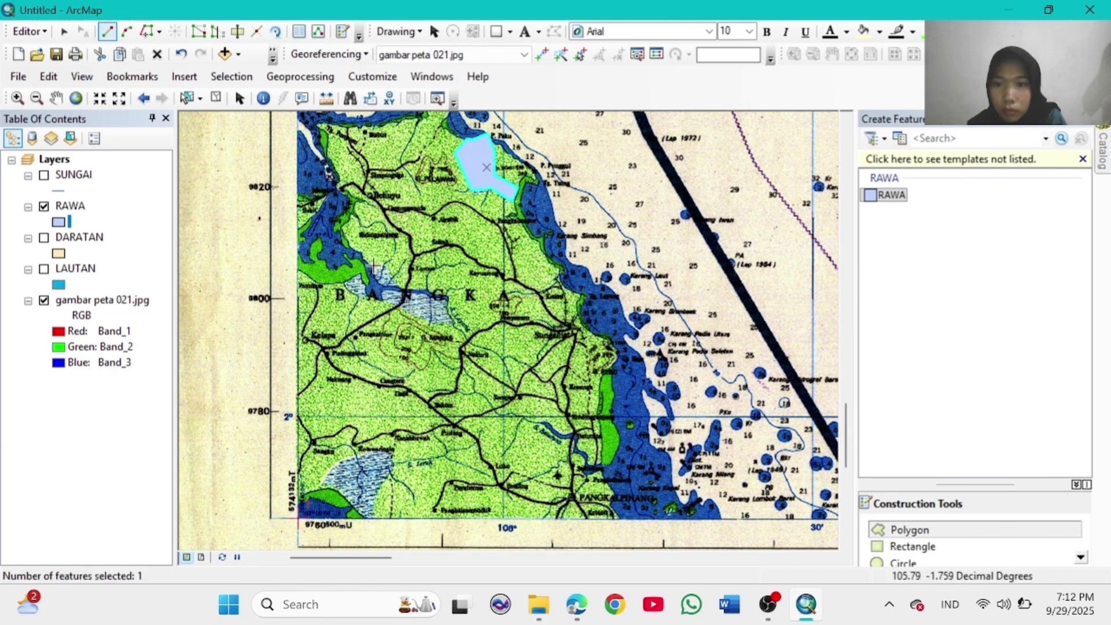
click(416, 314)
click(383, 299)
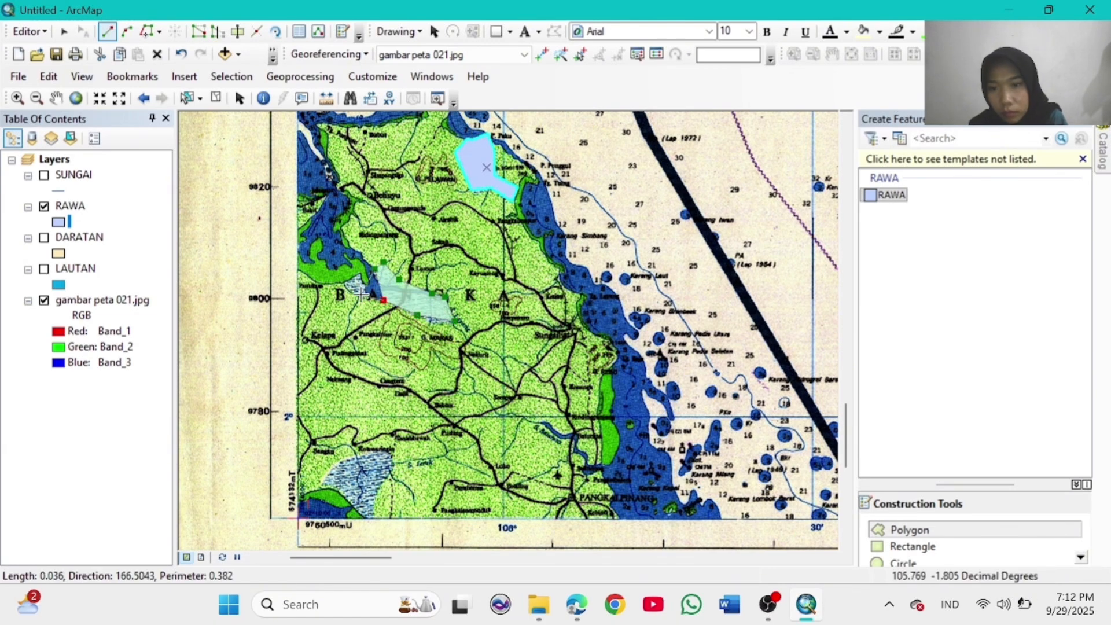
double_click(372, 286)
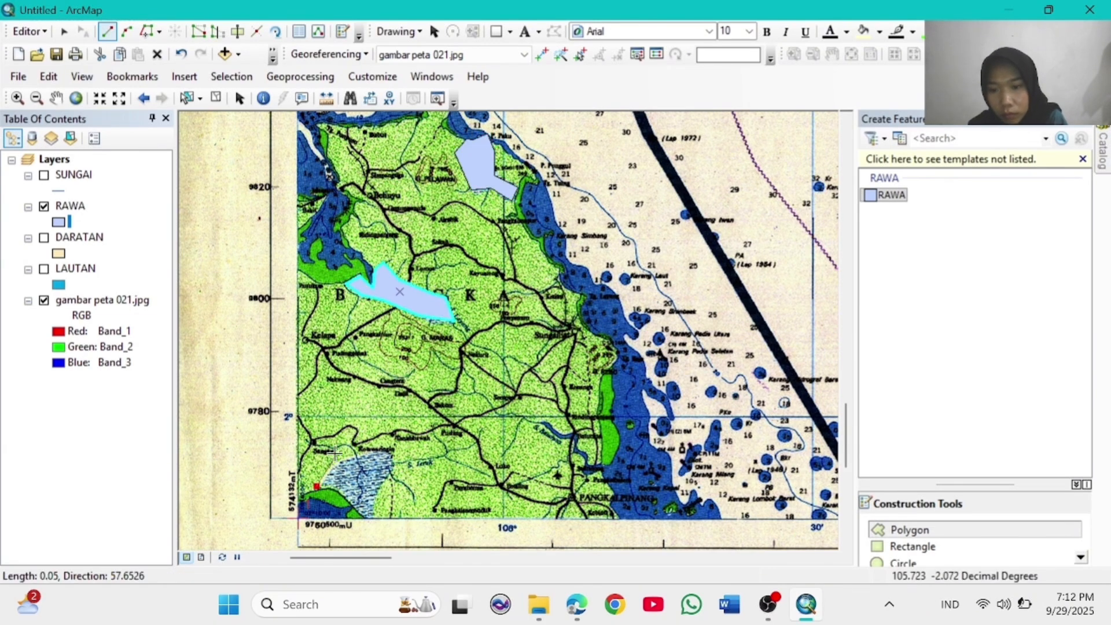
Step: Outline and finish the RAWA swamp polygon in lower-left Bangka
click(338, 460)
click(370, 453)
click(388, 451)
click(395, 470)
click(377, 492)
click(376, 517)
click(364, 517)
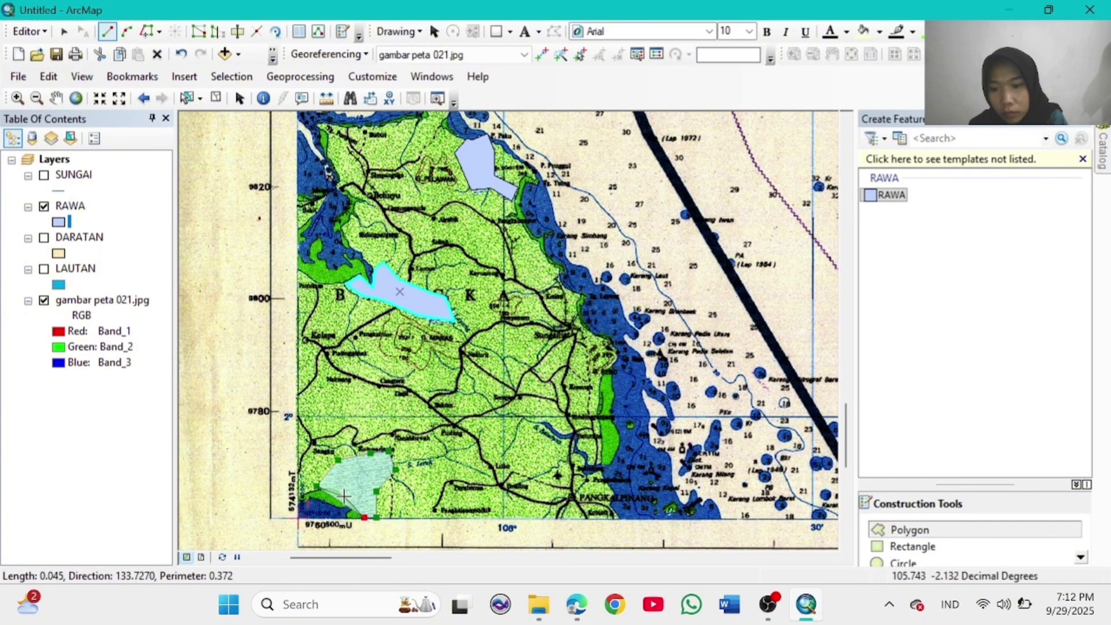
double_click(343, 496)
Step: Check the islands near the map top, return to full extent, and stop editing
click(76, 98)
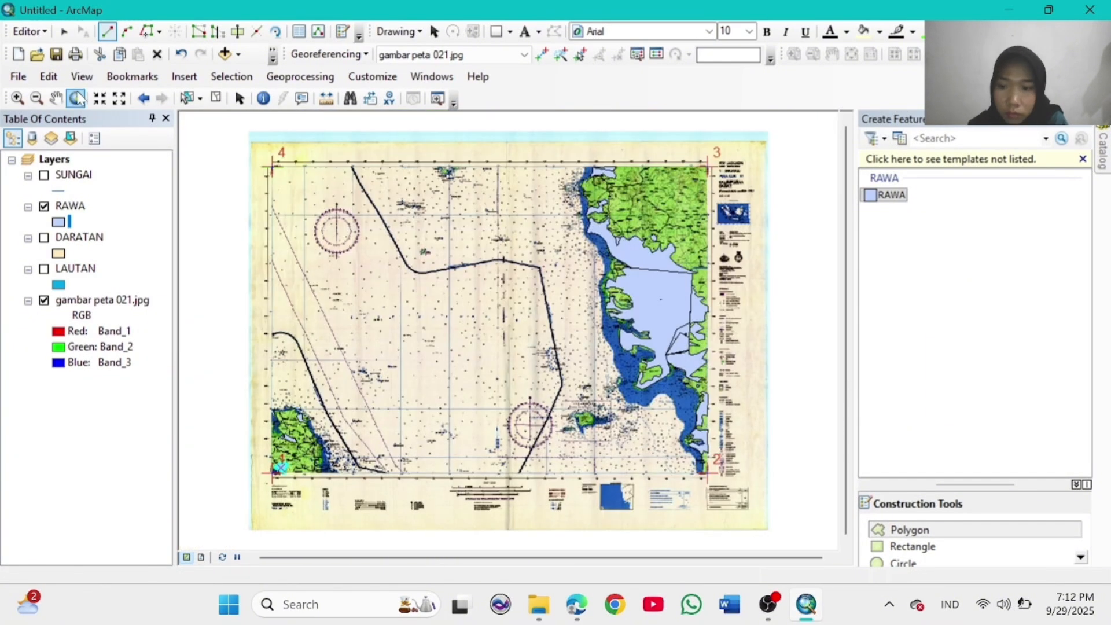
click(17, 98)
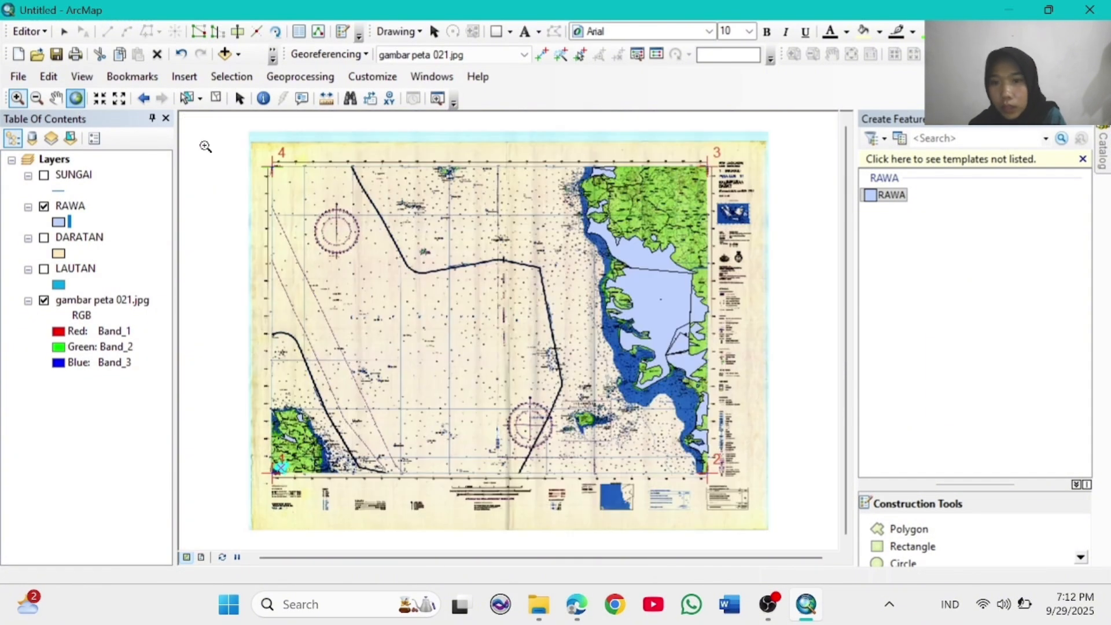
drag(408, 156, 474, 194)
click(76, 98)
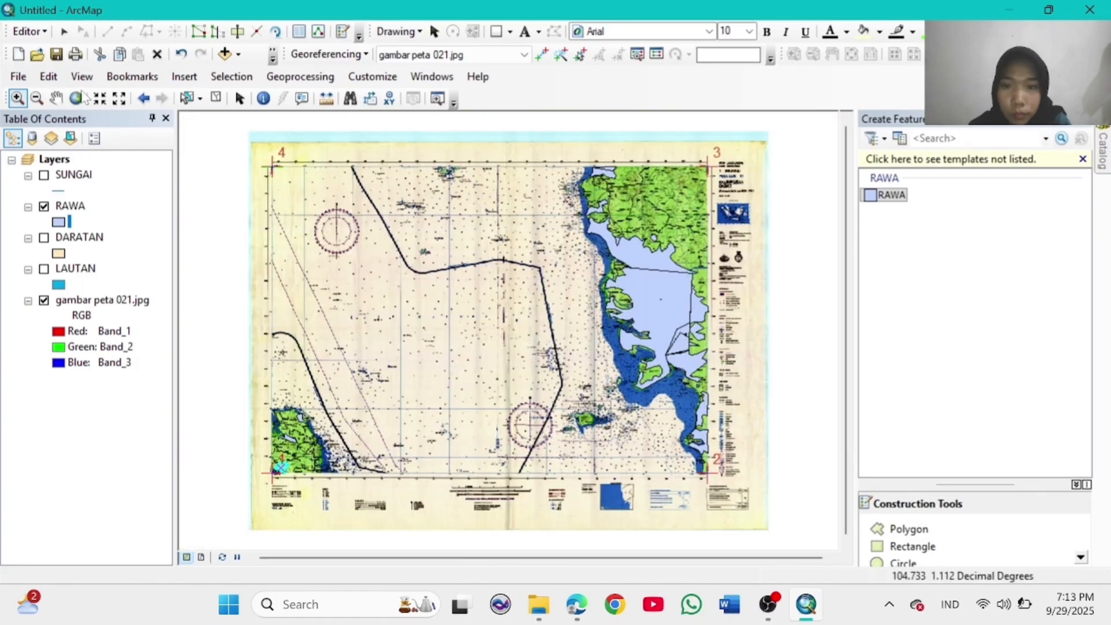
click(27, 31)
click(68, 67)
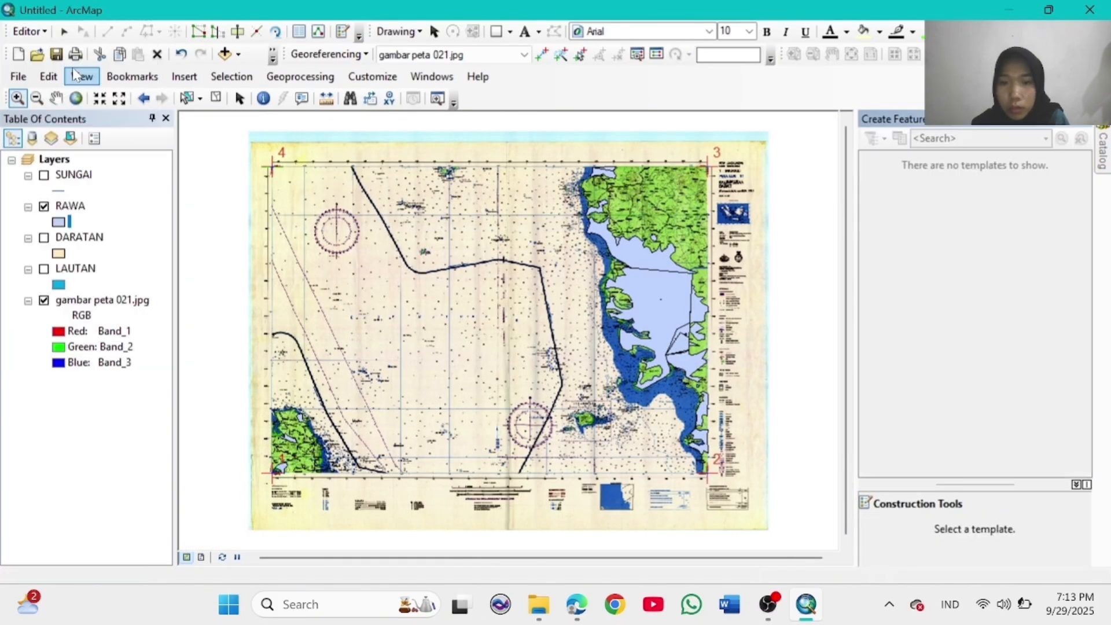
Step: Uncheck RAWA, DARATAN and LAUTAN so only gambar peta 021.jpg stays visible
click(44, 206)
click(44, 269)
click(43, 238)
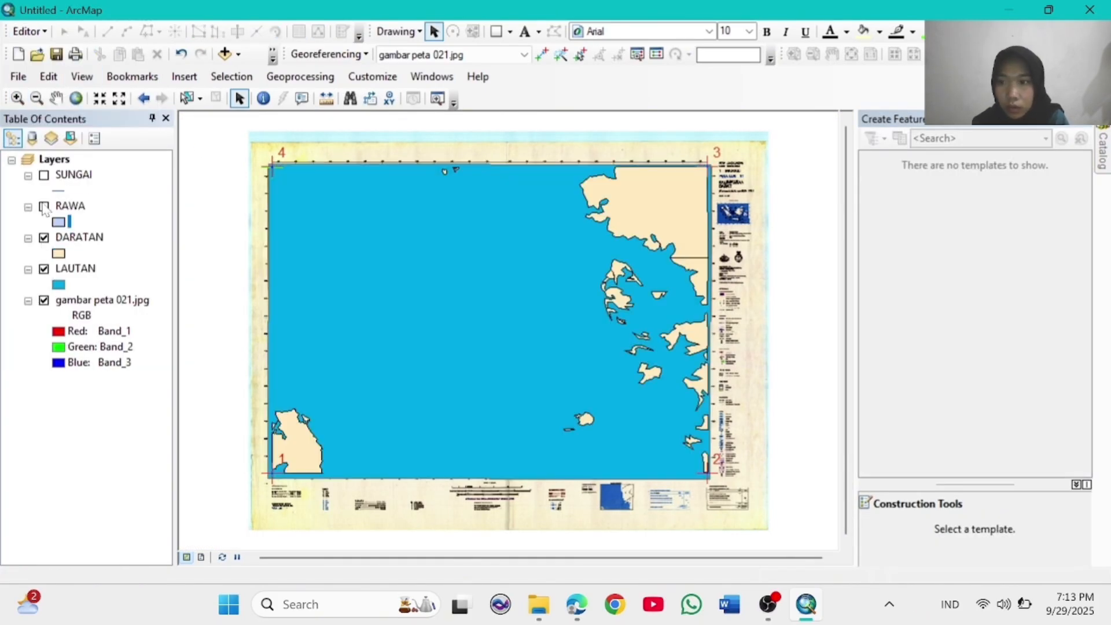
click(44, 207)
click(44, 205)
click(44, 237)
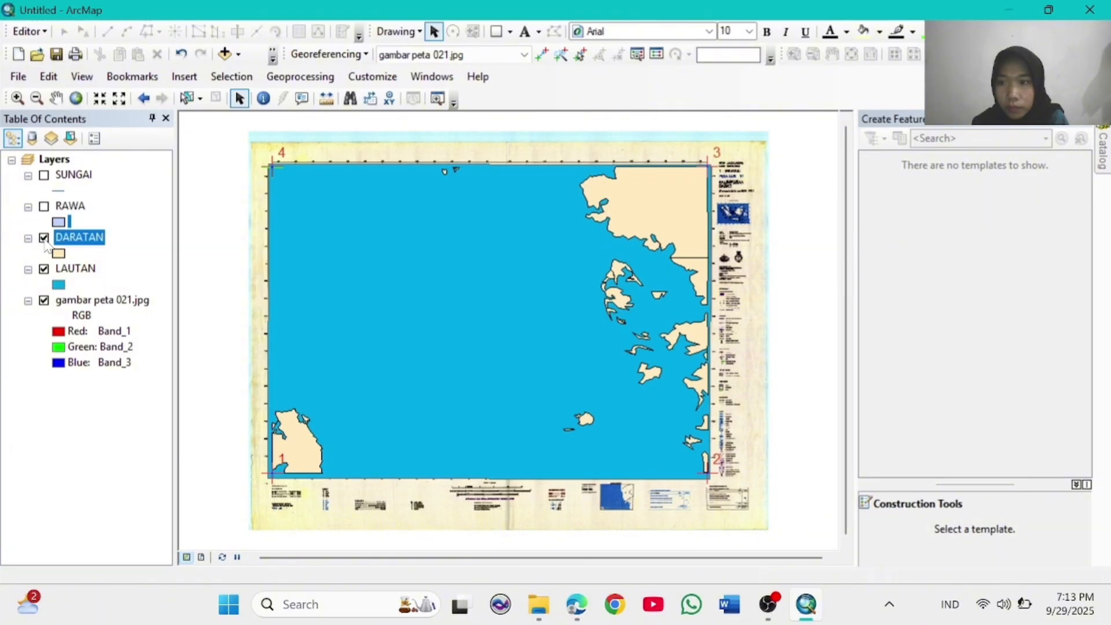
click(44, 268)
click(435, 78)
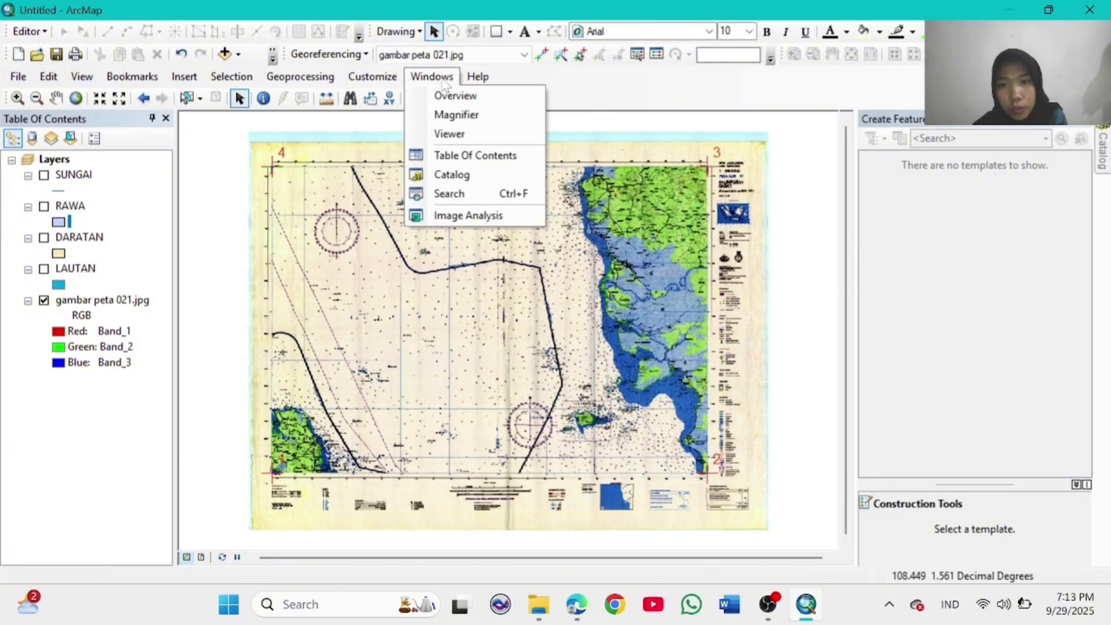
Step: Create a new DANAU polygon shapefile in the home folder using WGS 1984
click(452, 174)
right_click(937, 183)
mouse_move(984, 294)
click(831, 432)
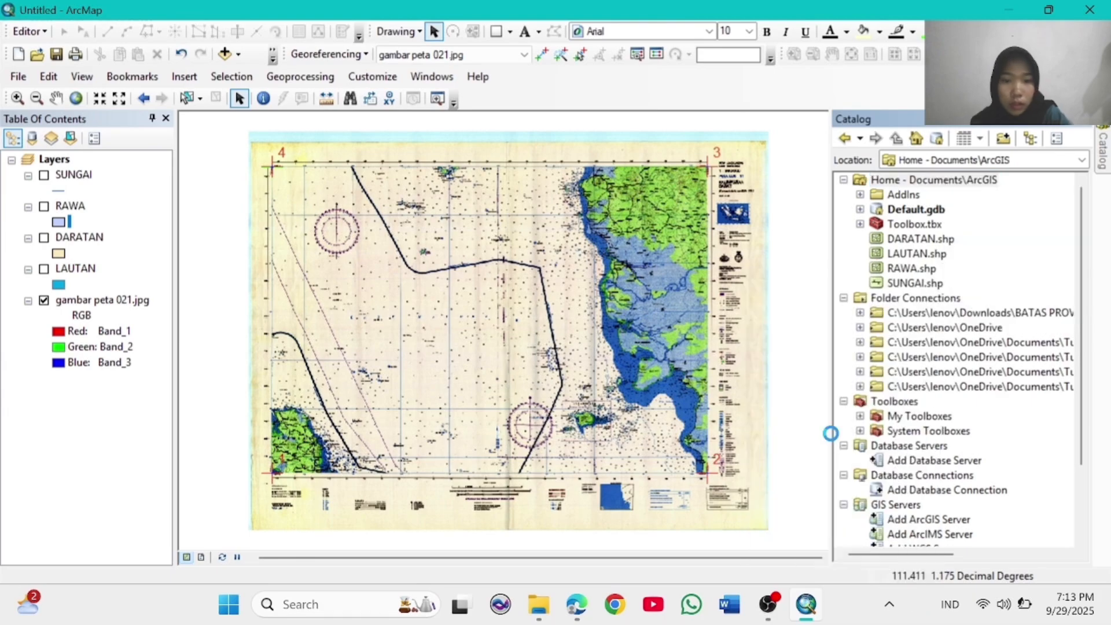
click(637, 172)
click(619, 210)
click(657, 382)
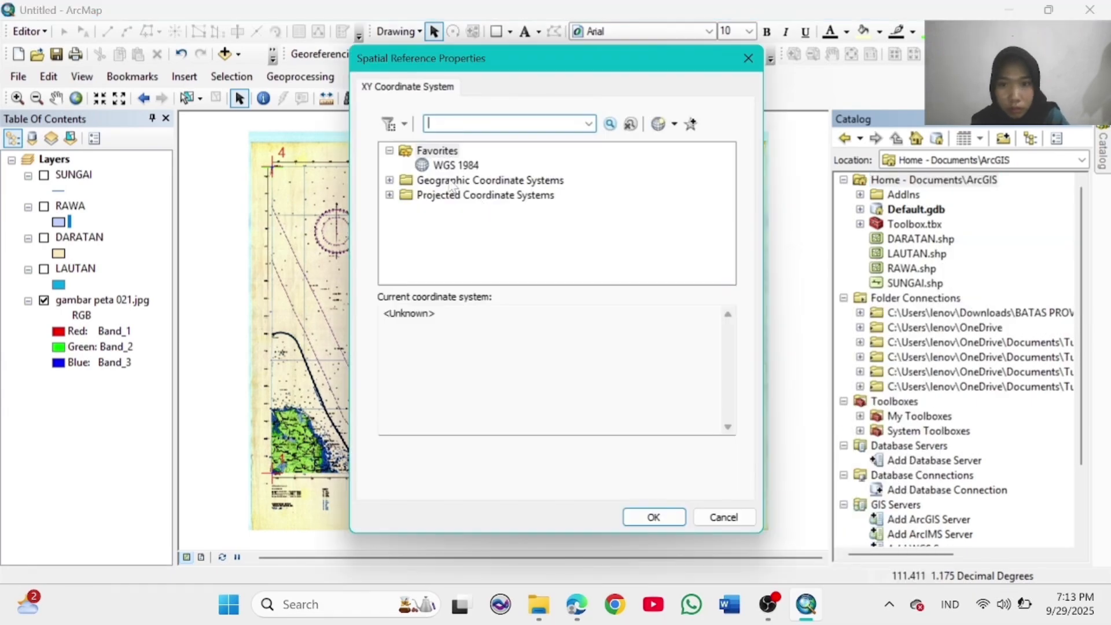
click(389, 179)
scroll(512, 256, down, 3)
click(406, 253)
scroll(469, 249, down, 5)
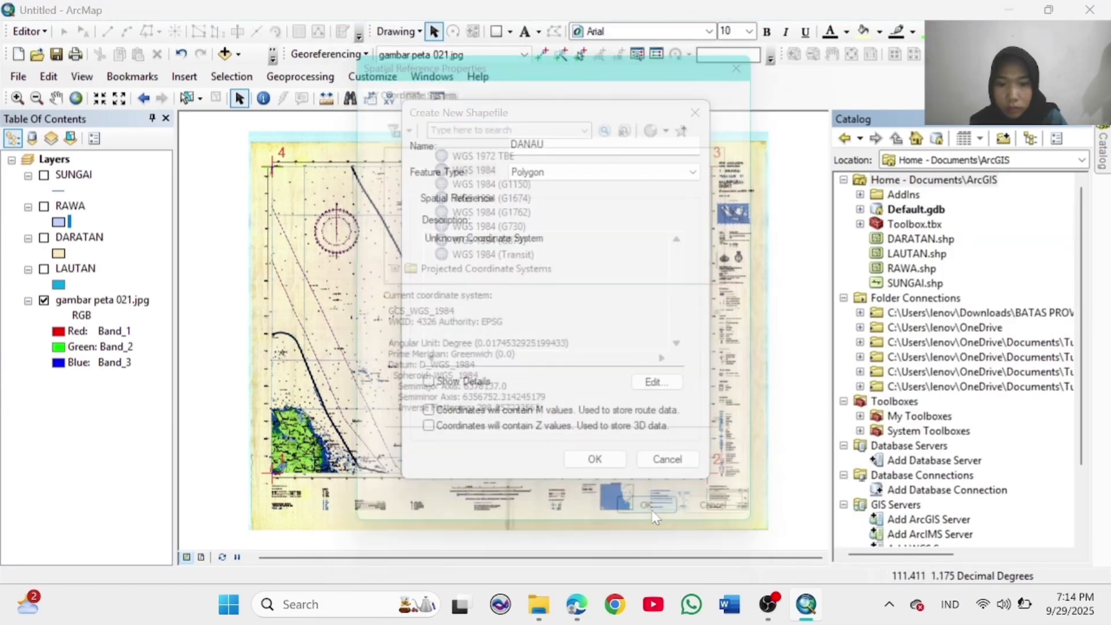
Step: Start editing and trace a small lake polygon in DANAU near Bangka's northern coast
drag(271, 399, 321, 440)
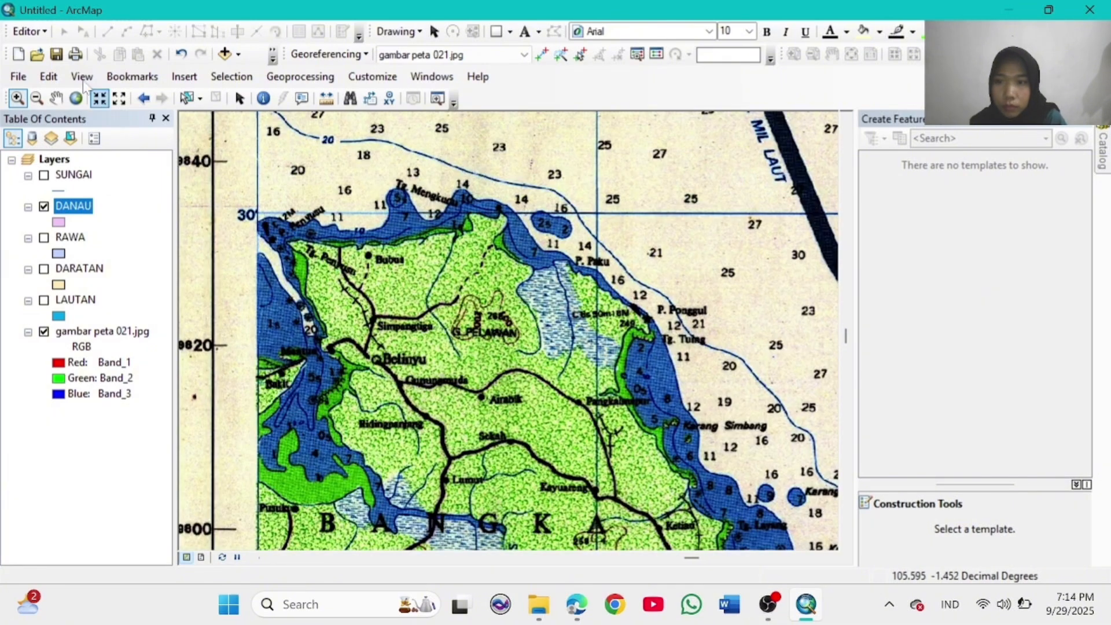
click(30, 32)
click(67, 50)
click(893, 195)
click(932, 531)
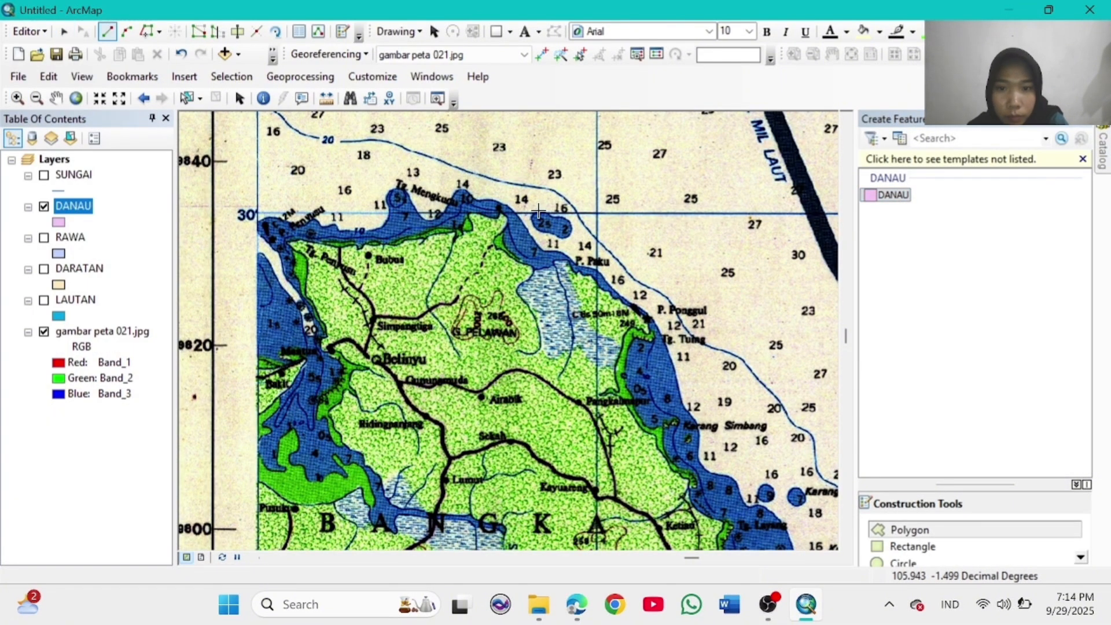
click(535, 228)
double_click(534, 216)
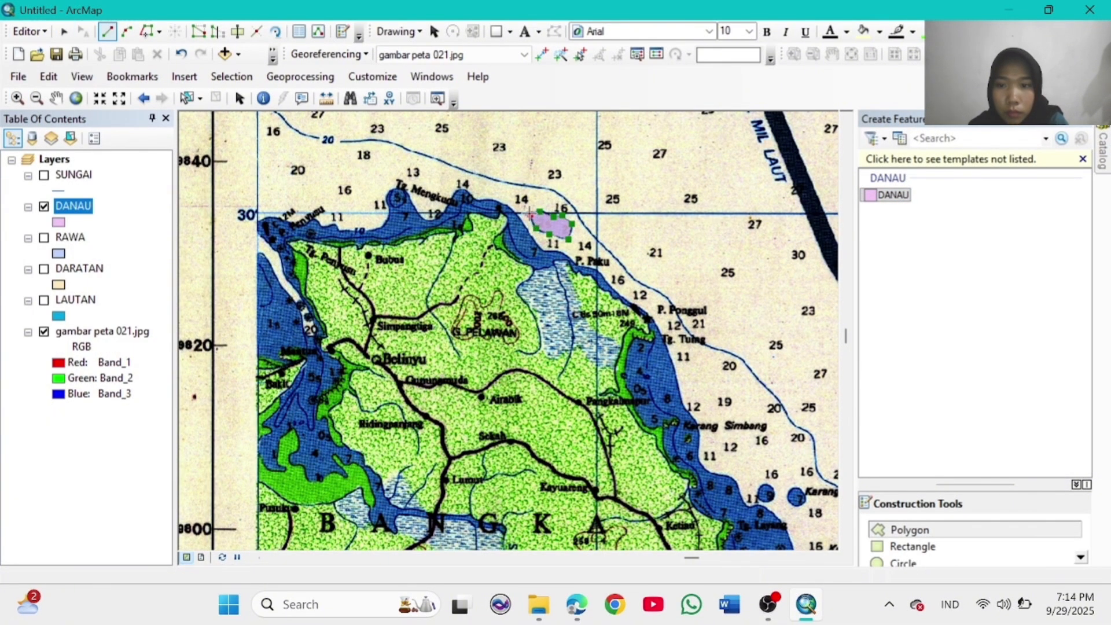
Step: Save the DANAU edits and stop editing
click(75, 98)
click(18, 98)
drag(574, 166, 711, 268)
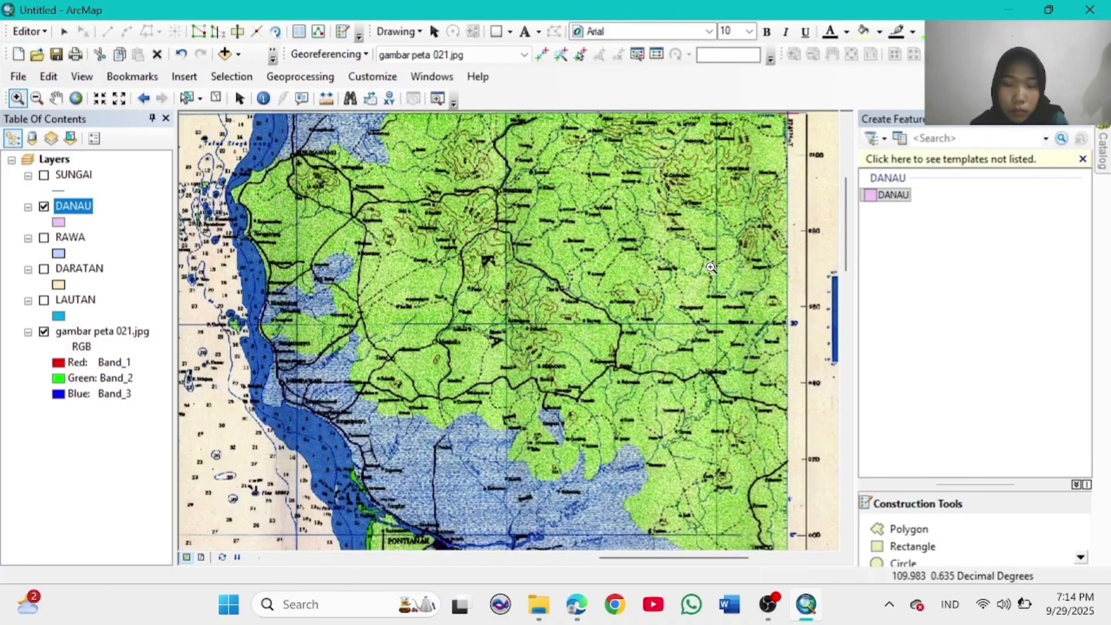
click(76, 98)
click(34, 32)
click(52, 91)
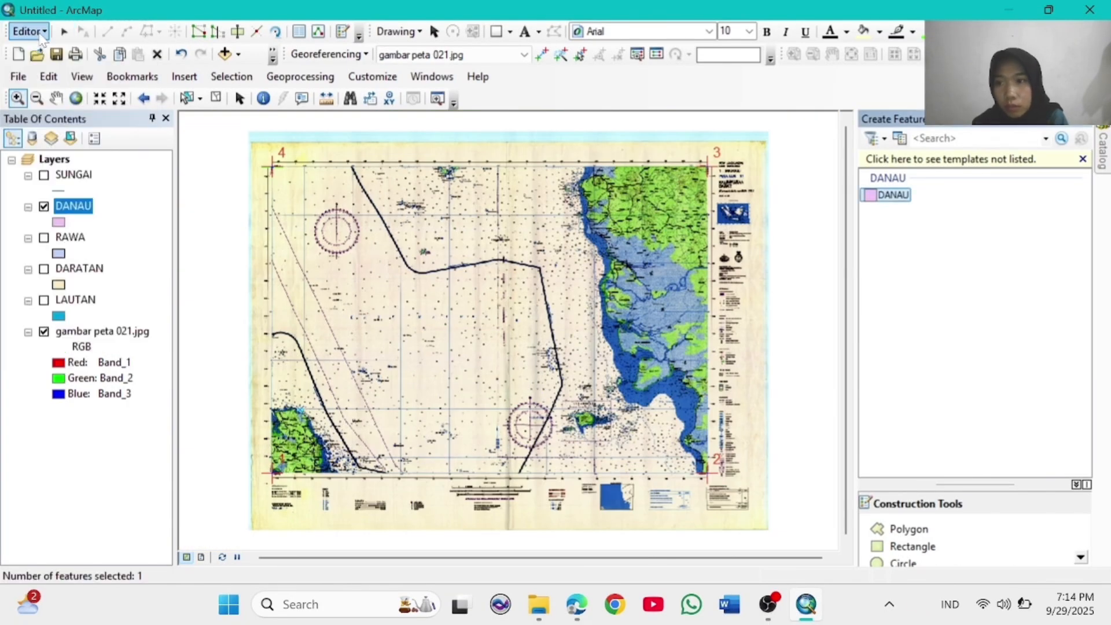
click(35, 32)
click(60, 68)
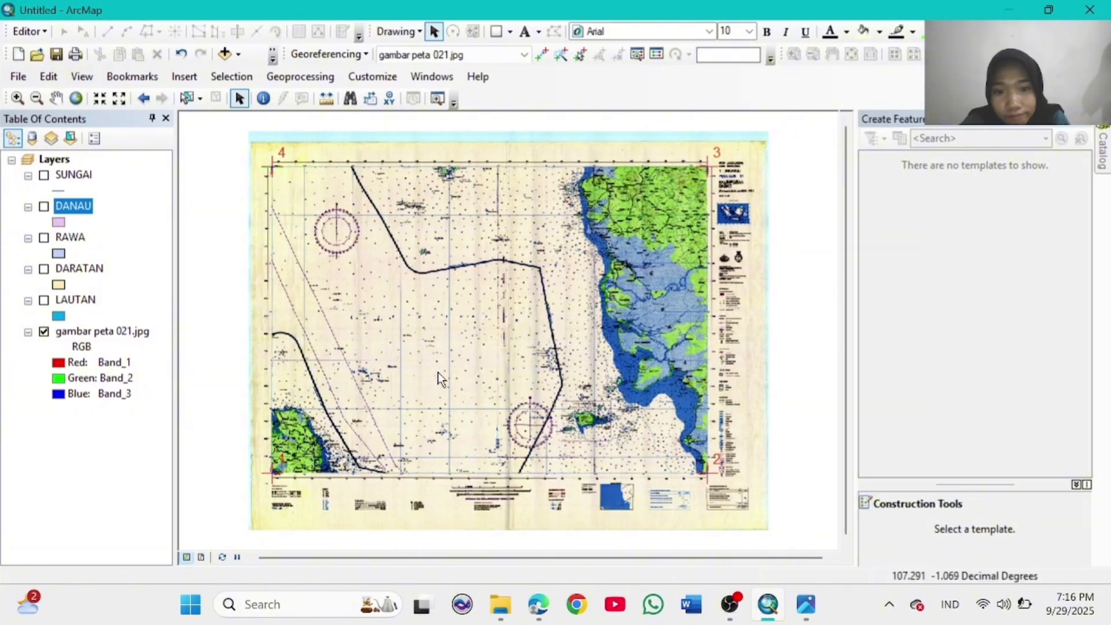
Step: Start a new shapefile in the home folder named KOTA with Point feature type
click(432, 77)
click(476, 127)
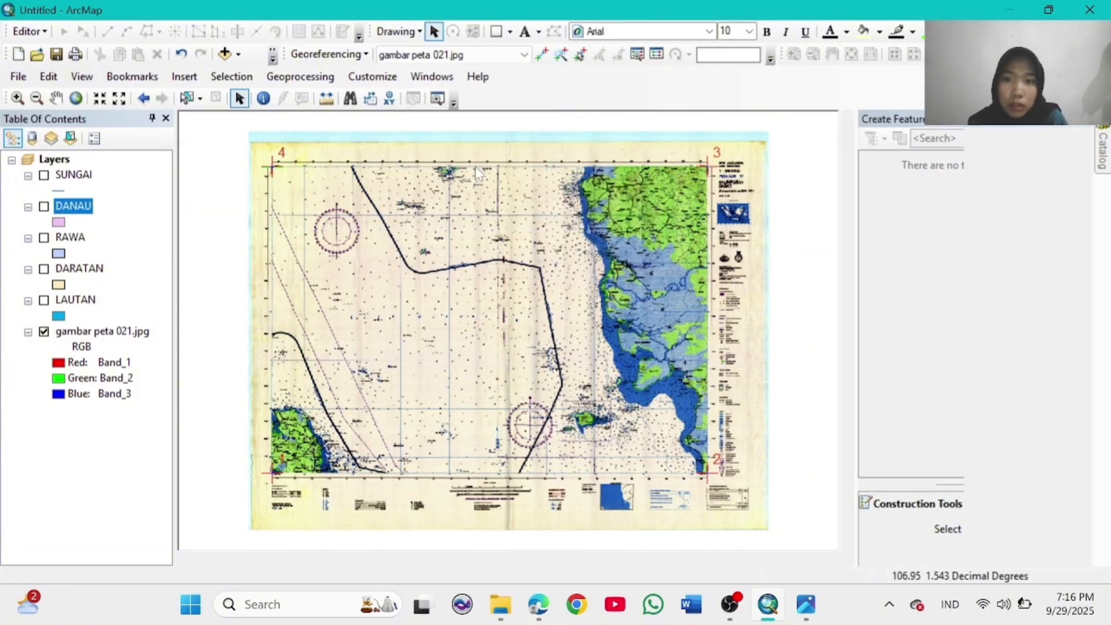
right_click(926, 180)
mouse_move(963, 290)
click(773, 429)
text(KOT)
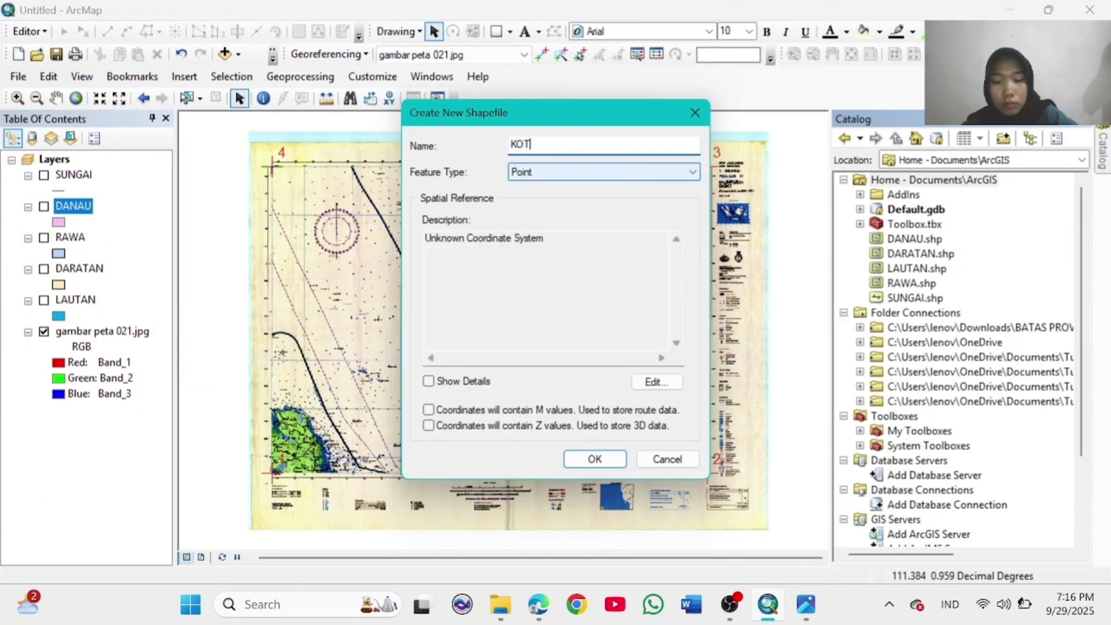
text(A)
click(634, 176)
click(642, 187)
Step: Give KOTA the WGS 1984 coordinate system and create the shapefile
click(662, 382)
click(389, 179)
scroll(470, 219, down, 3)
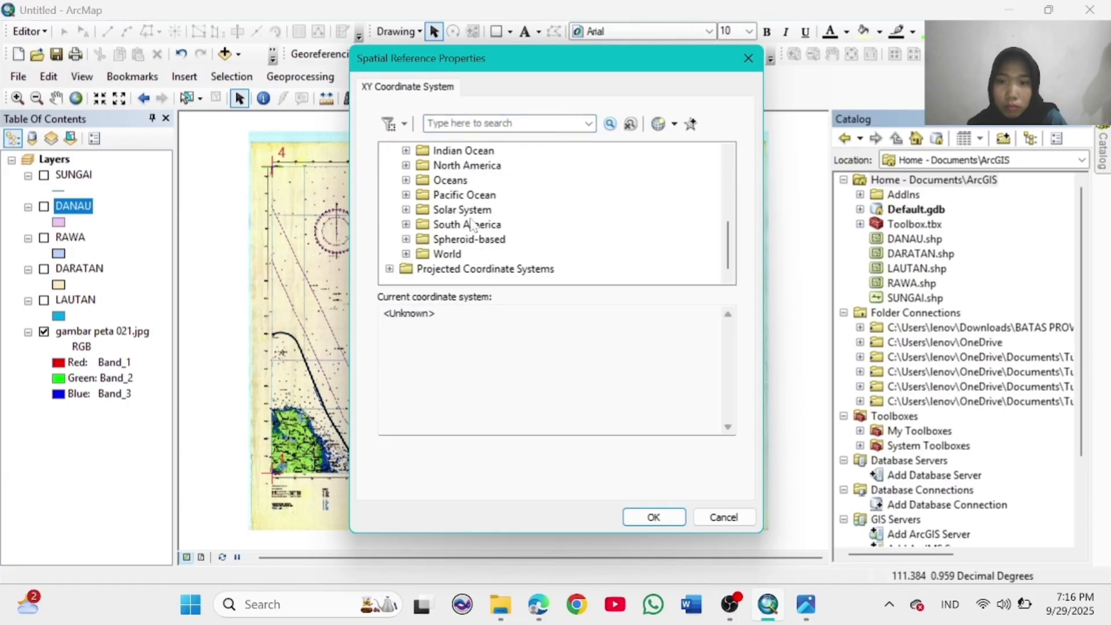
click(406, 254)
scroll(480, 220, down, 5)
click(460, 165)
click(654, 516)
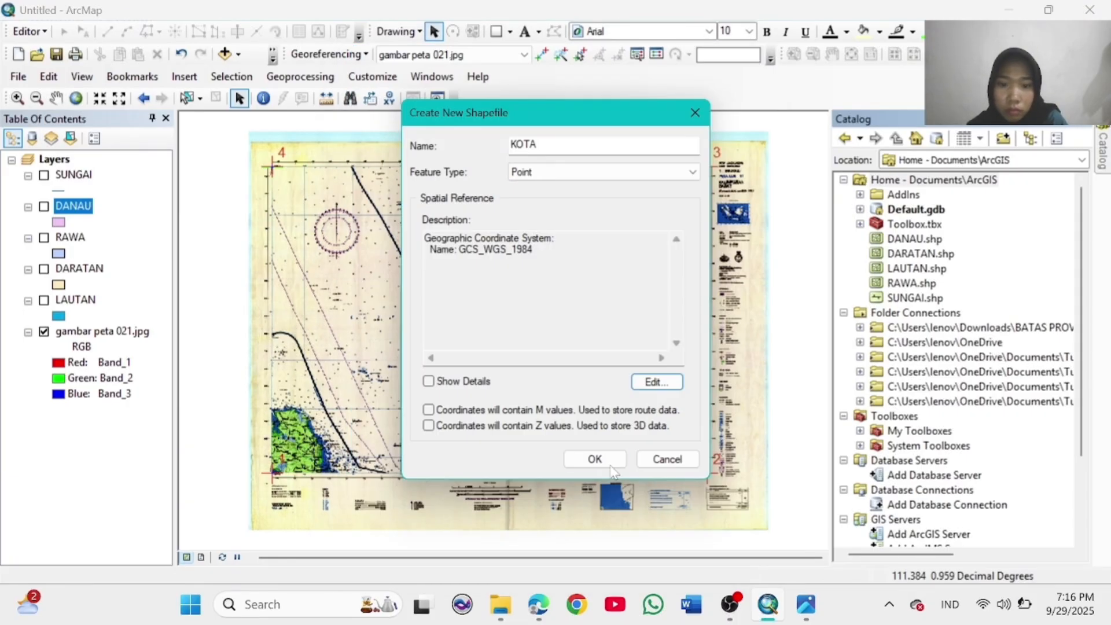
click(611, 466)
Step: Symbolize KOTA points with a red pushpin
click(57, 191)
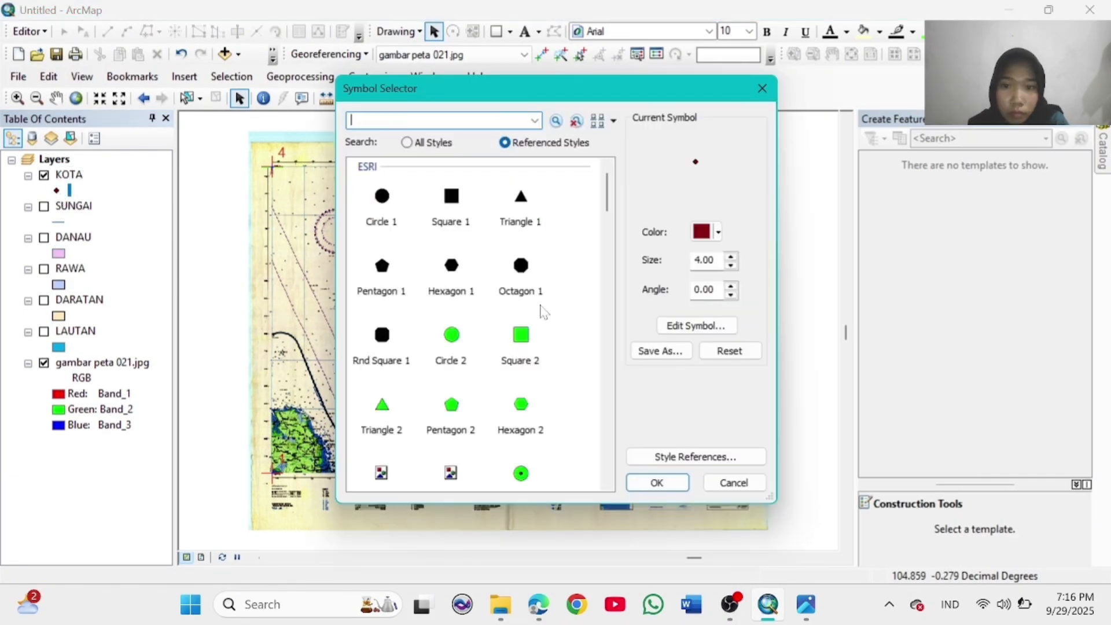
scroll(480, 324, down, 8)
scroll(510, 347, up, 4)
click(527, 365)
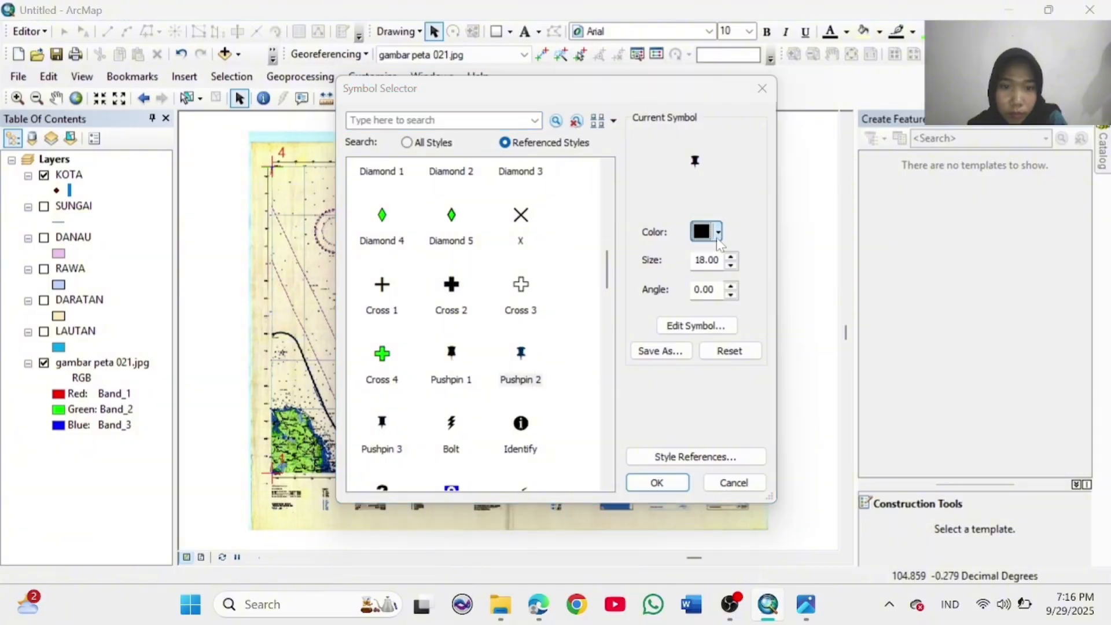
click(718, 232)
click(548, 318)
click(658, 482)
Step: Start editing with KOTA as the target and zoom into the eastern coast
click(28, 31)
click(52, 46)
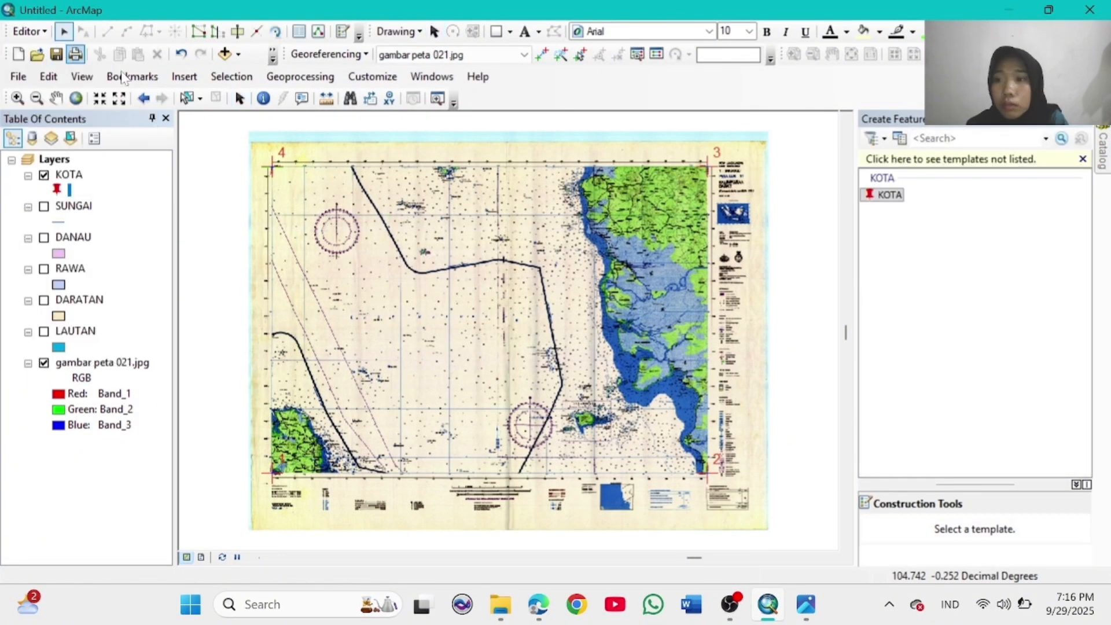
click(888, 194)
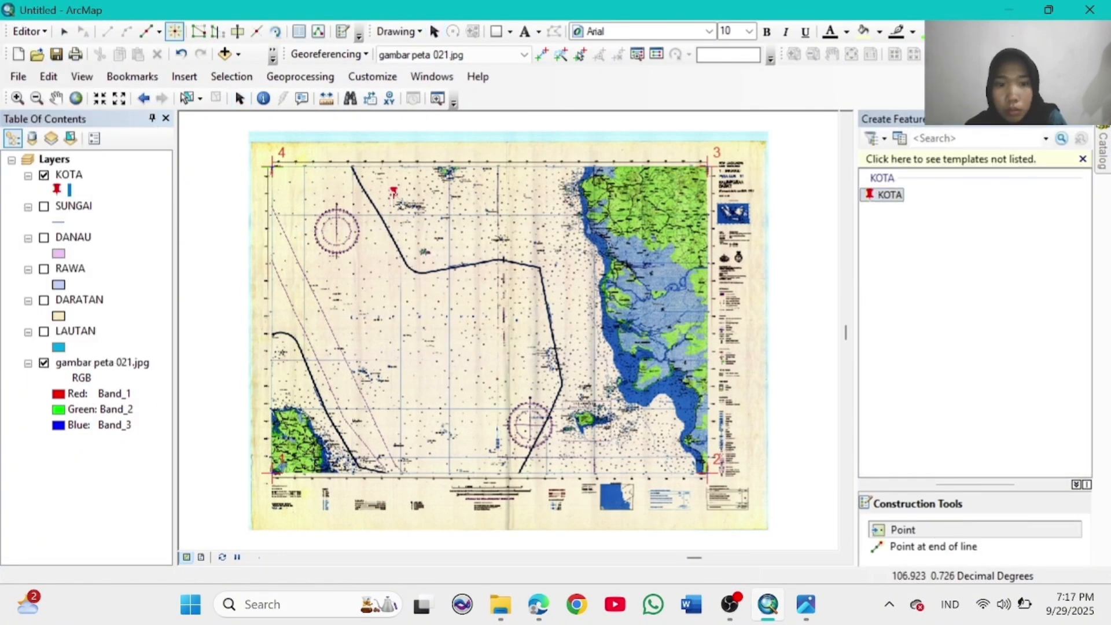
click(76, 98)
click(17, 99)
drag(668, 320, 717, 348)
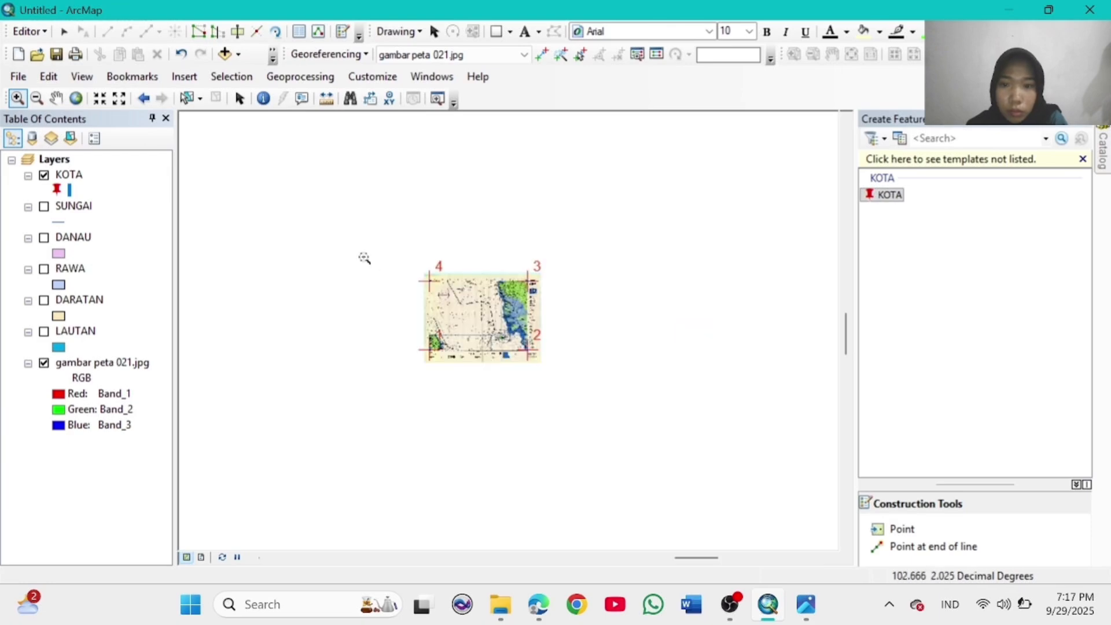
drag(490, 278, 537, 323)
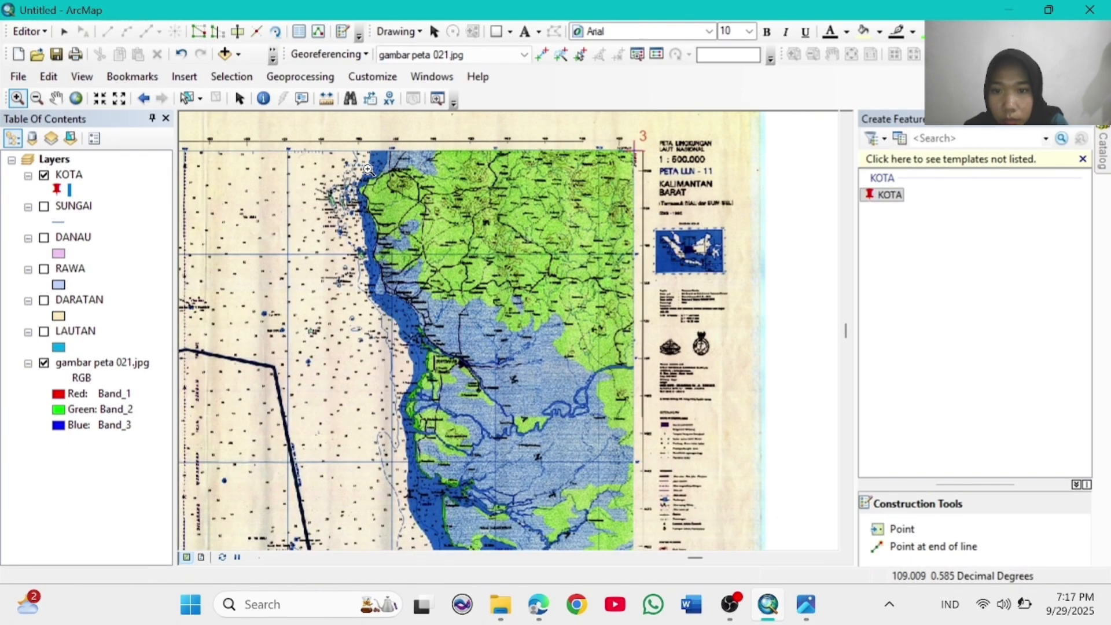
drag(644, 339, 652, 341)
Step: Pan to Pontianak and place a KOTA point there
click(56, 99)
drag(469, 403, 425, 243)
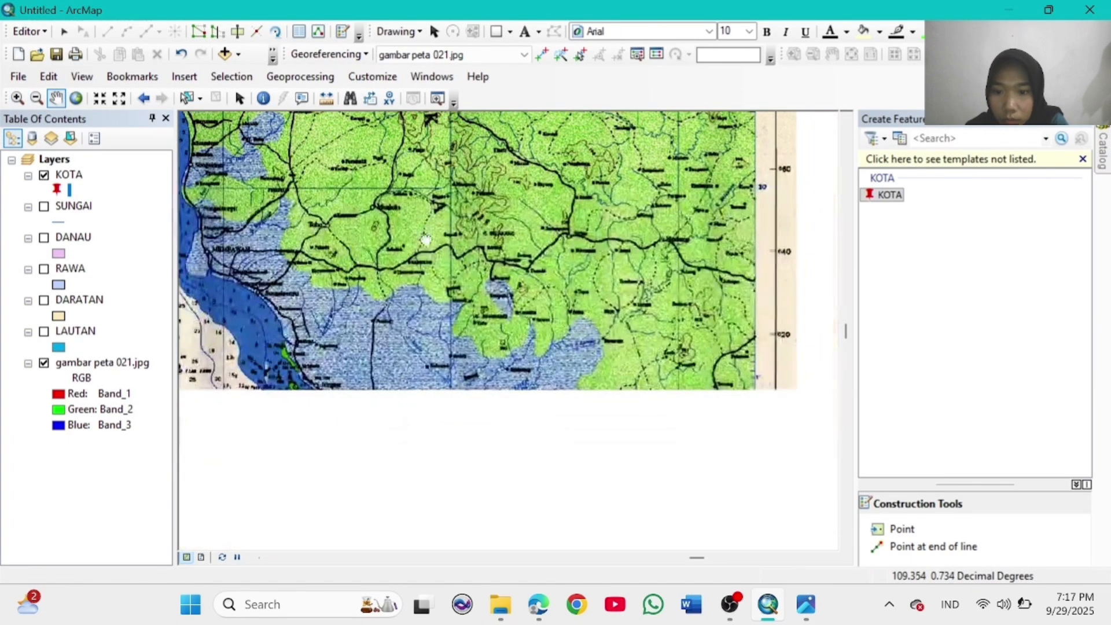
drag(608, 312, 514, 556)
drag(590, 294, 591, 414)
drag(470, 376, 569, 194)
drag(464, 337, 527, 205)
drag(436, 438, 378, 311)
click(902, 529)
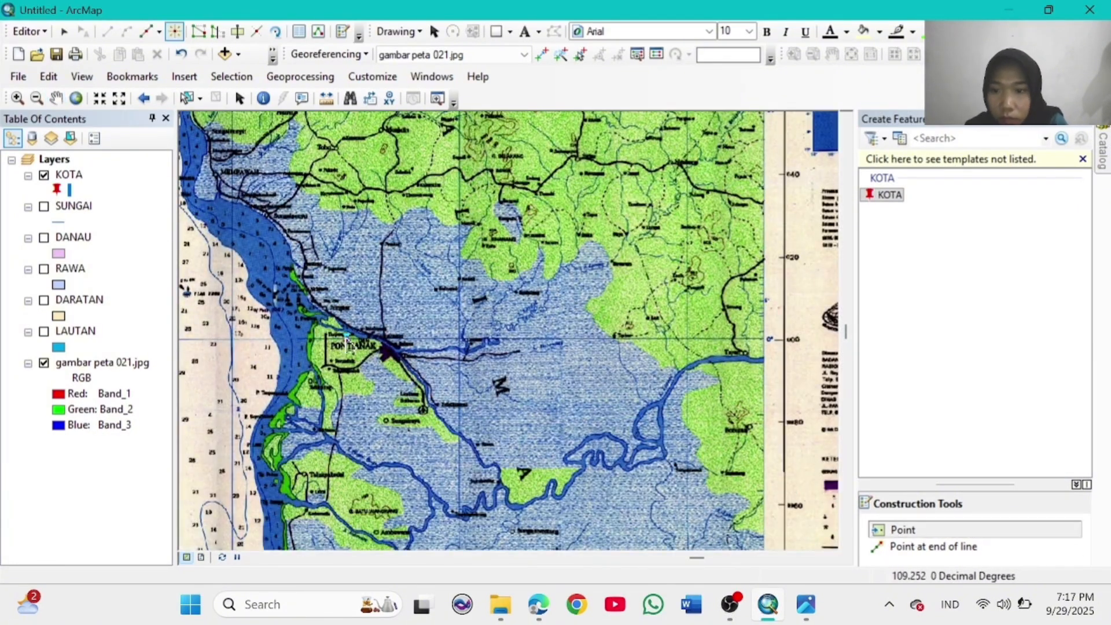
click(347, 350)
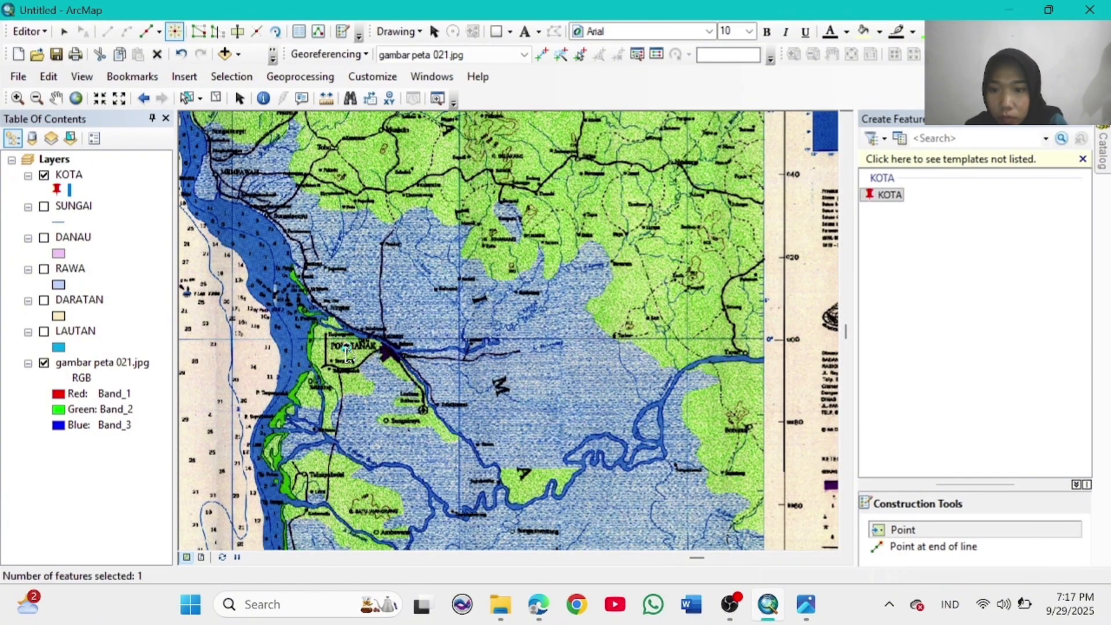
Step: Pan south to Ketapang and place a KOTA point there
click(56, 98)
drag(497, 388, 376, 297)
drag(549, 427, 486, 320)
drag(590, 468, 536, 303)
drag(491, 457, 494, 283)
drag(558, 465, 536, 344)
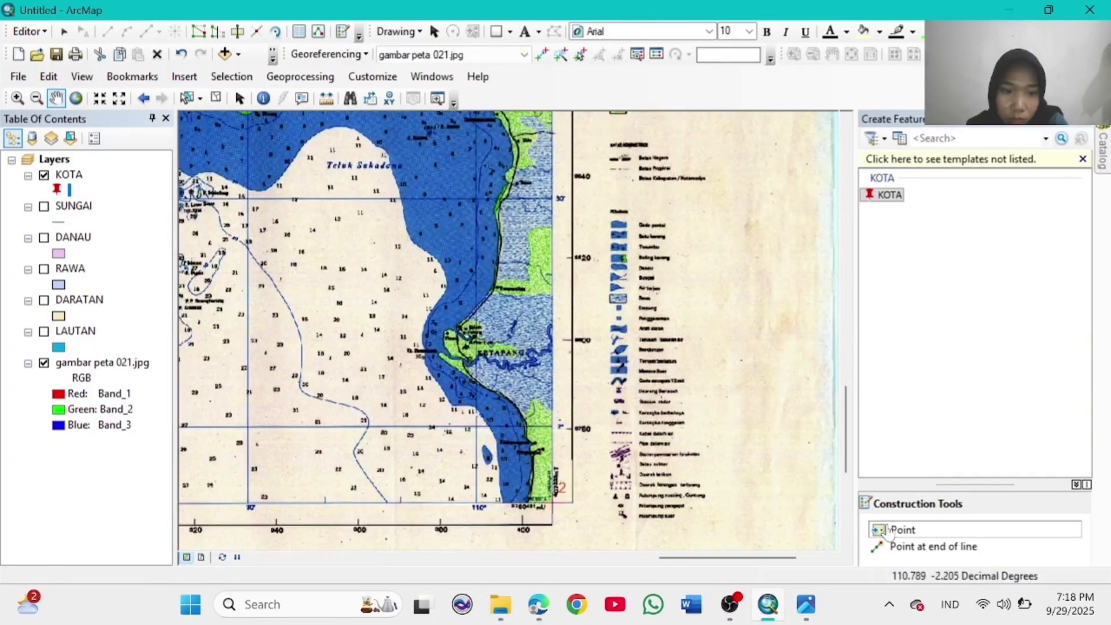
click(890, 530)
Step: Pan across to Bangka island and place a KOTA point on its coast
click(58, 100)
drag(278, 231, 536, 432)
drag(370, 376, 524, 327)
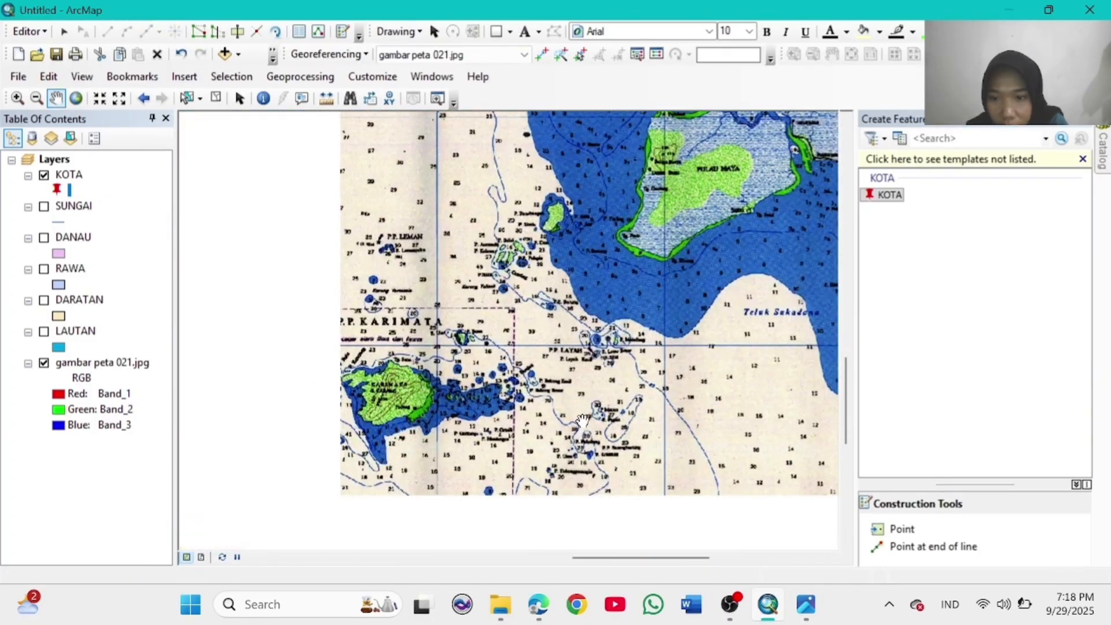
drag(578, 266, 452, 409)
drag(542, 314, 513, 439)
drag(502, 260, 524, 441)
drag(520, 387, 541, 515)
drag(602, 360, 519, 491)
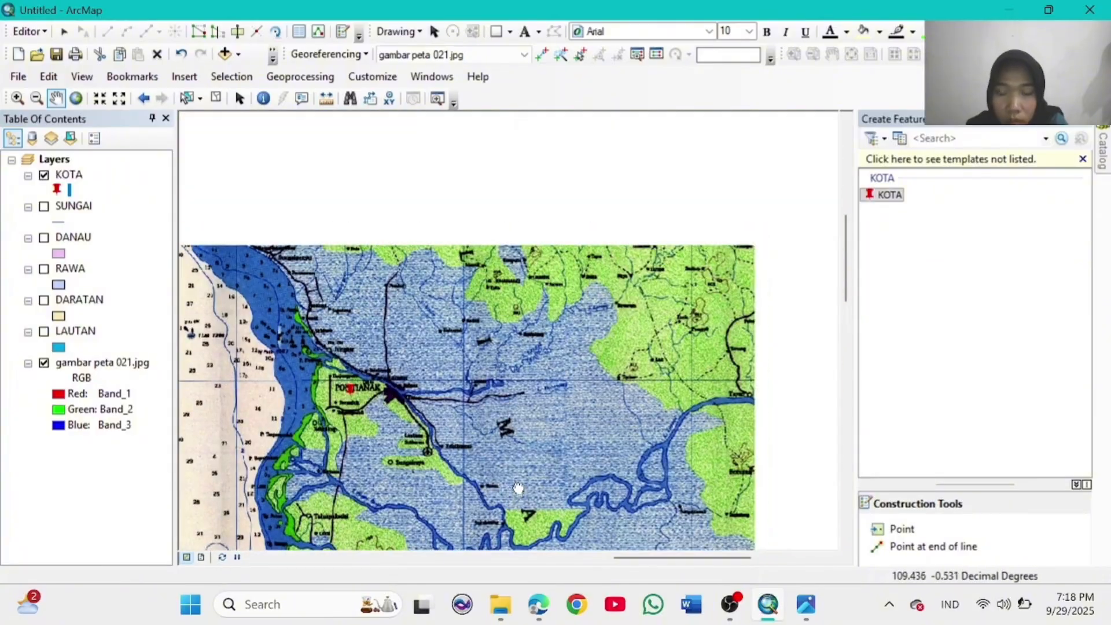
drag(530, 364, 530, 540)
drag(473, 378, 513, 460)
drag(497, 411, 533, 277)
drag(212, 450, 424, 275)
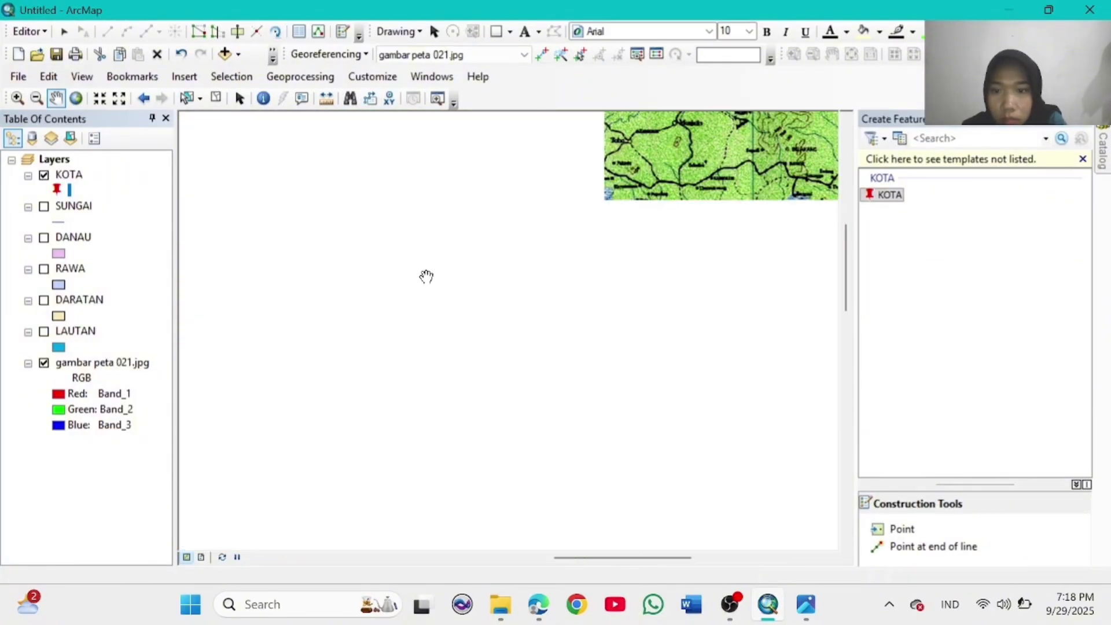
drag(239, 483, 497, 288)
drag(292, 443, 774, 78)
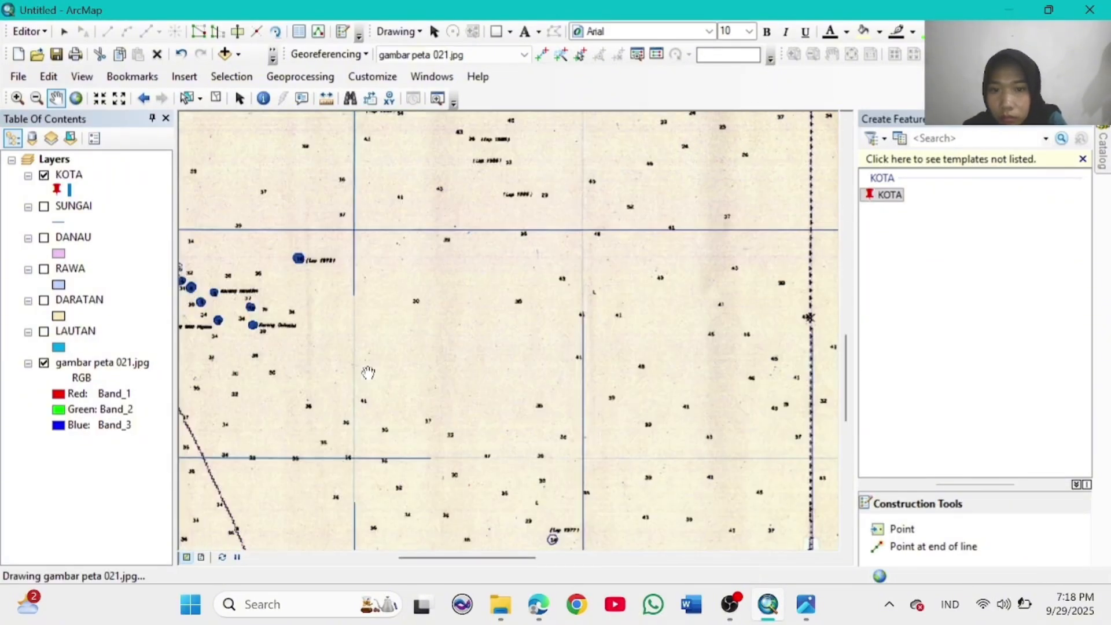
drag(249, 466, 799, 94)
drag(420, 370, 407, 501)
click(903, 529)
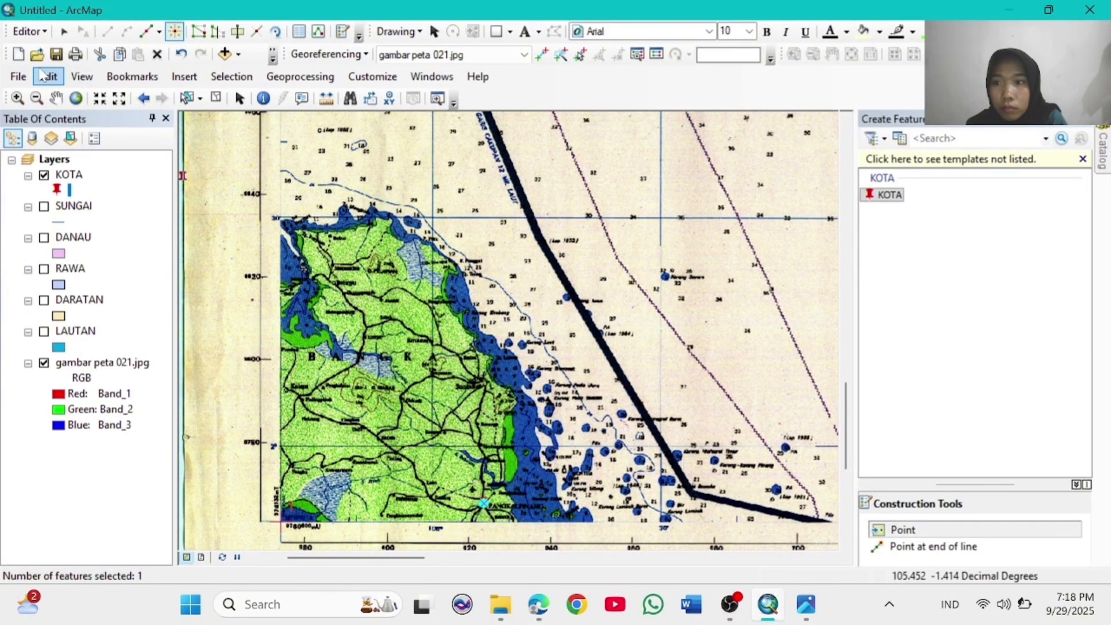
click(56, 97)
drag(521, 231, 379, 354)
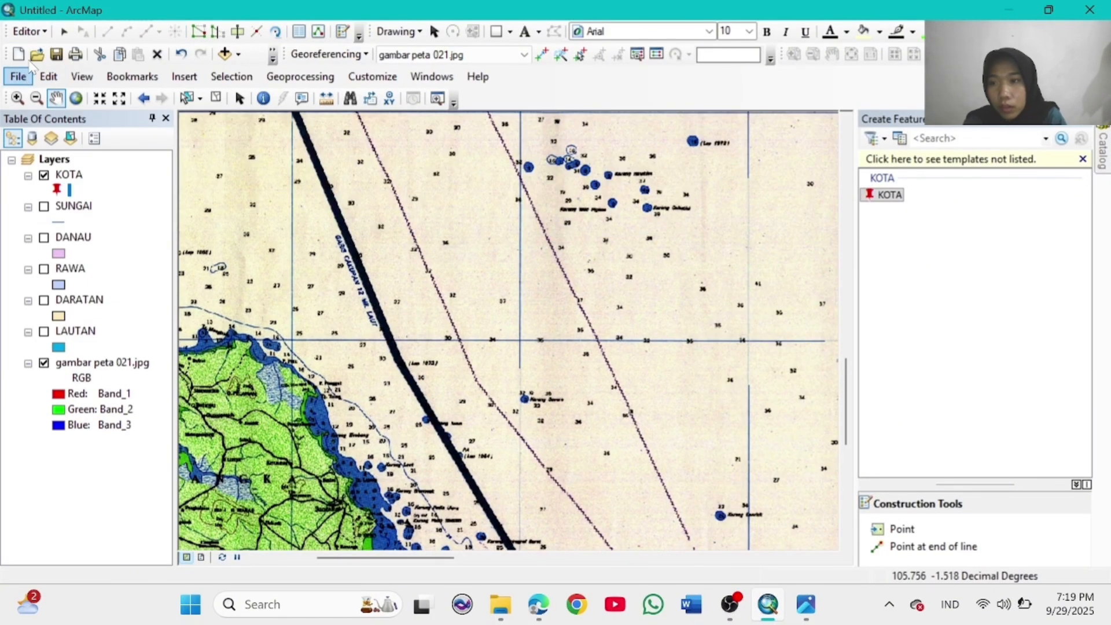
Step: Stop editing, zoom to the full map extent and hide the KOTA layer
click(28, 31)
click(70, 67)
click(76, 98)
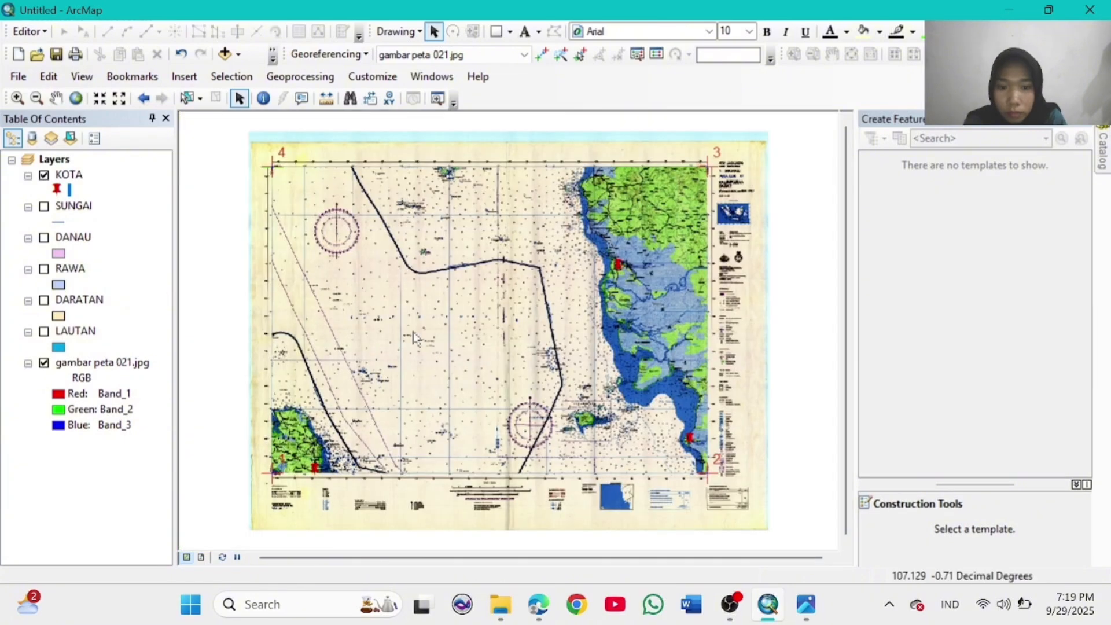
click(44, 175)
Step: Create a new BANDARA point shapefile in the home folder using WGS 1984
click(431, 76)
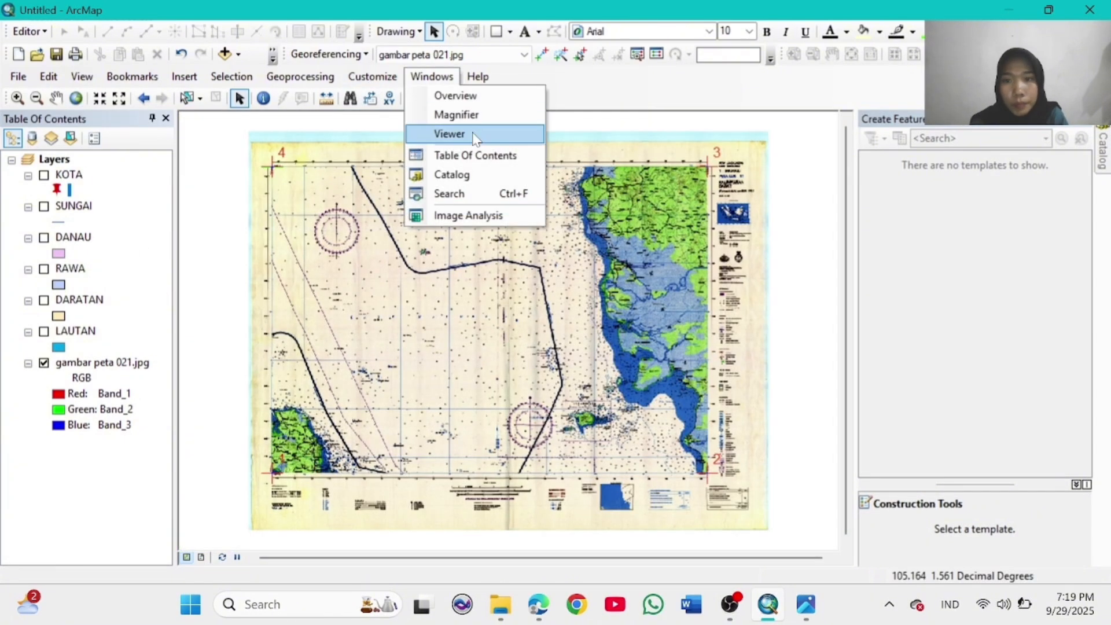
click(452, 172)
click(947, 182)
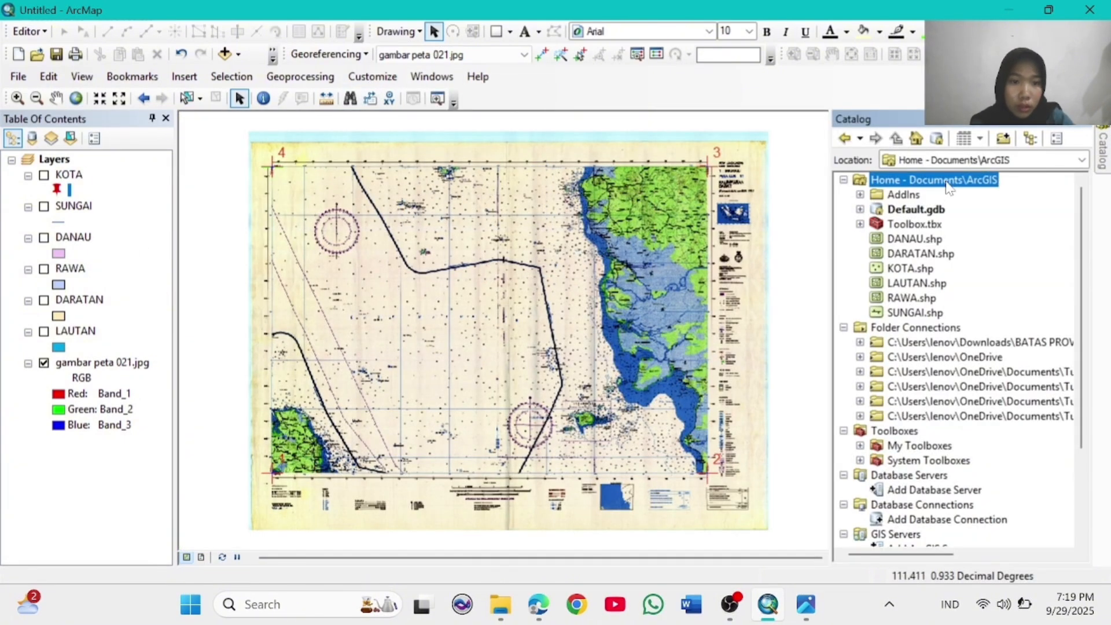
right_click(947, 182)
mouse_move(983, 290)
click(839, 429)
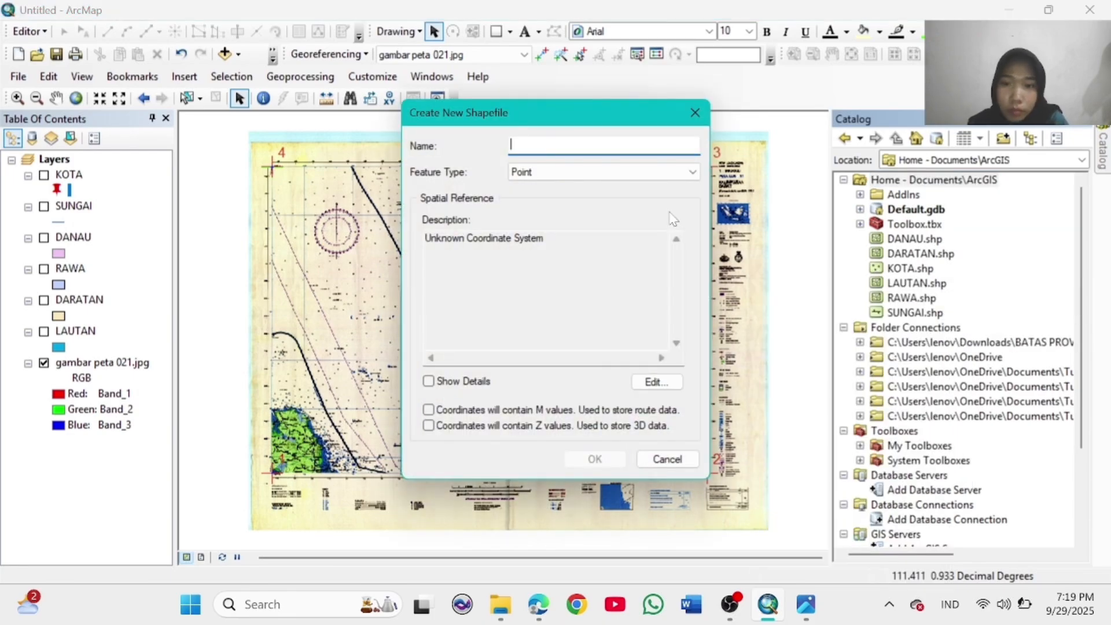
click(654, 381)
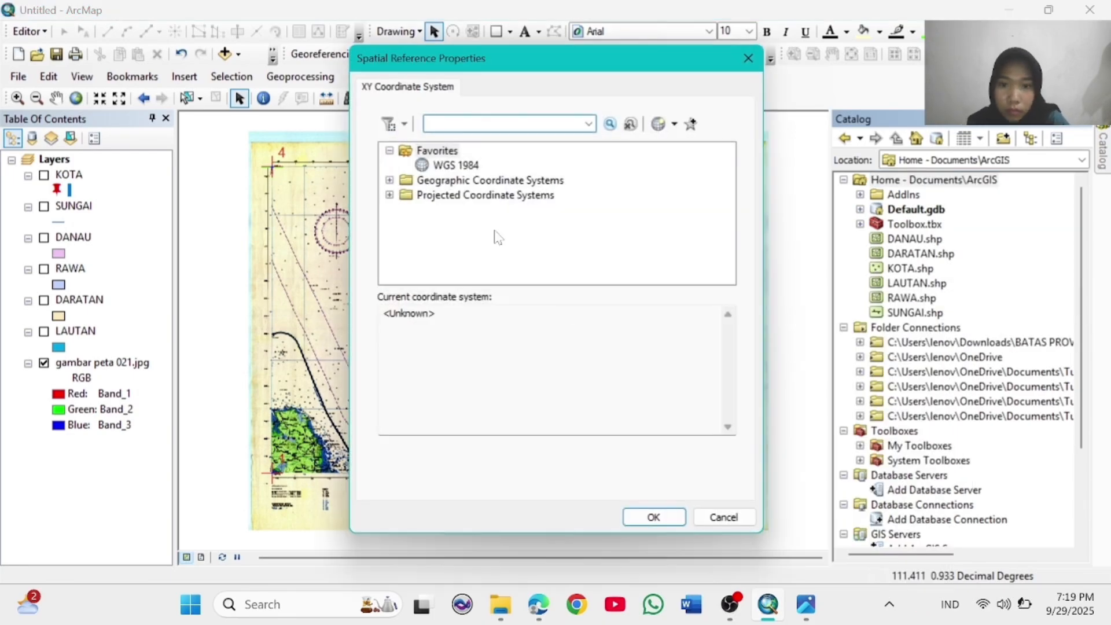
click(389, 173)
scroll(460, 209, down, 3)
click(405, 254)
click(471, 167)
click(654, 517)
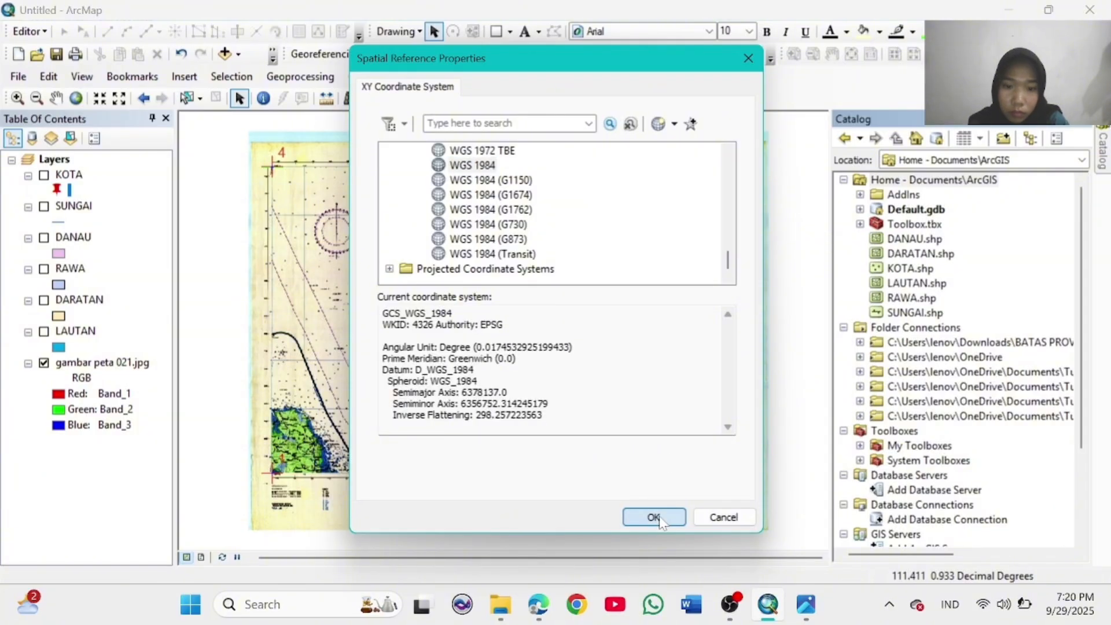
click(599, 460)
Step: Symbolize BANDARA points with a yellow Airfield symbol
click(57, 190)
scroll(489, 317, down, 10)
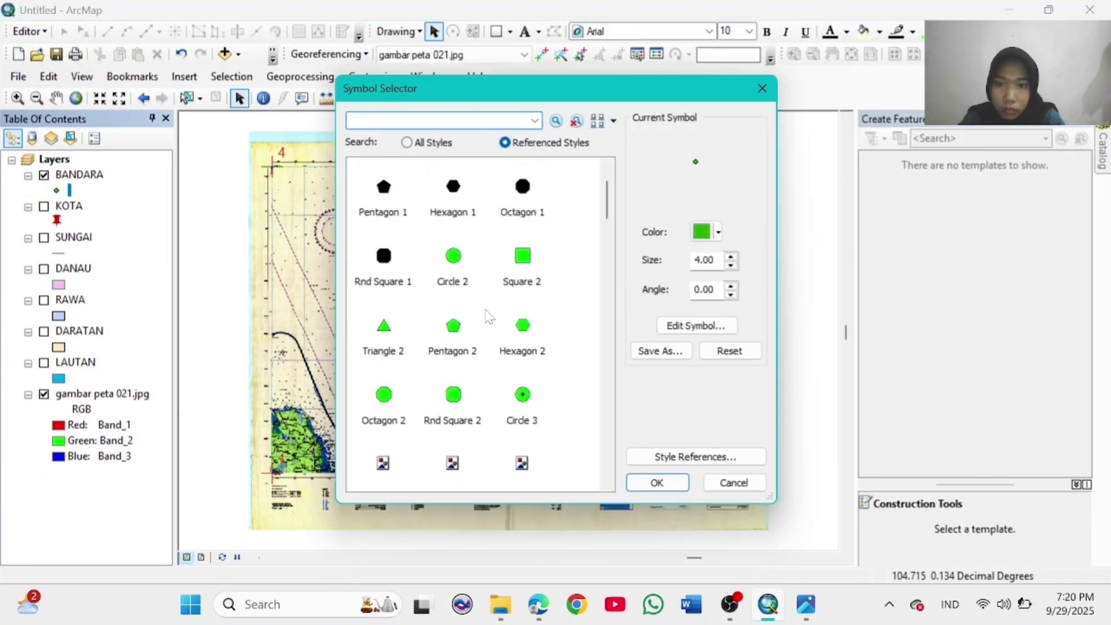
click(521, 290)
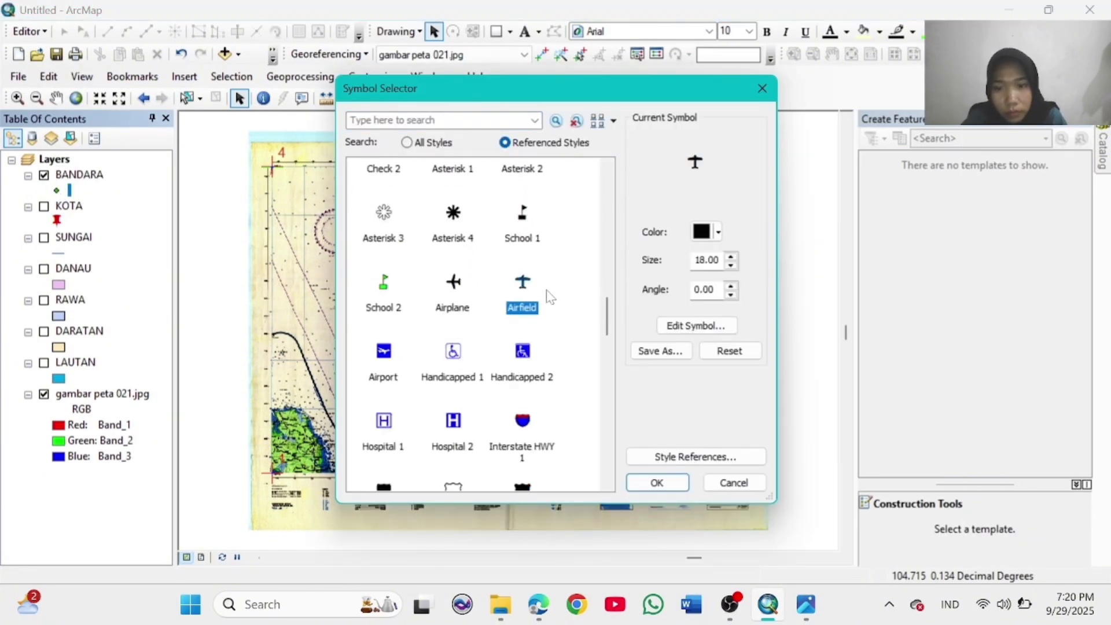
click(718, 232)
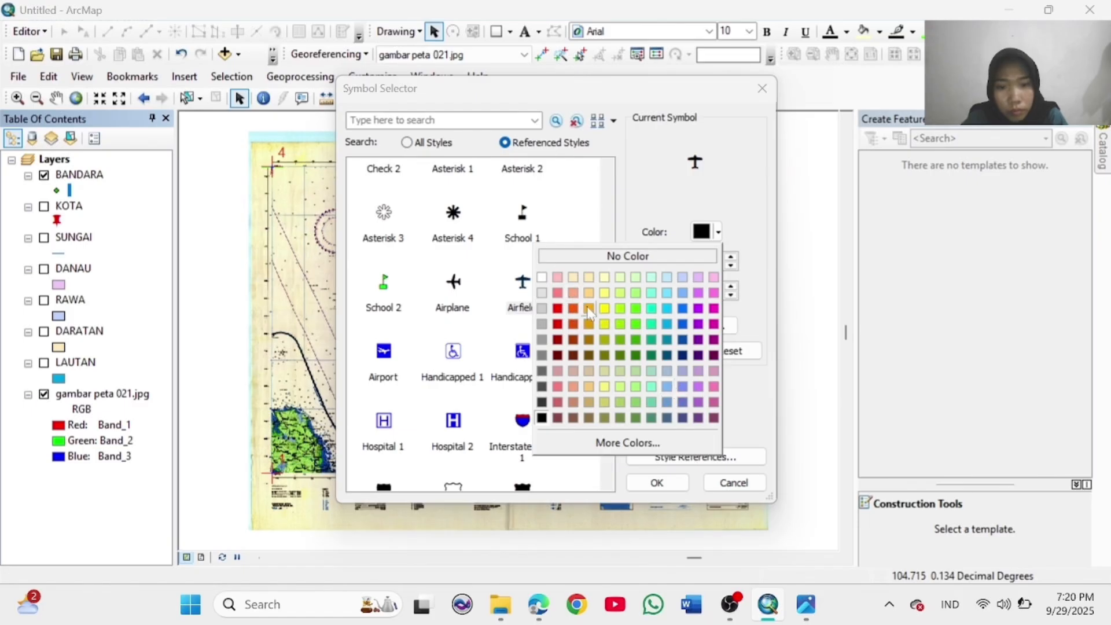
click(604, 324)
click(660, 484)
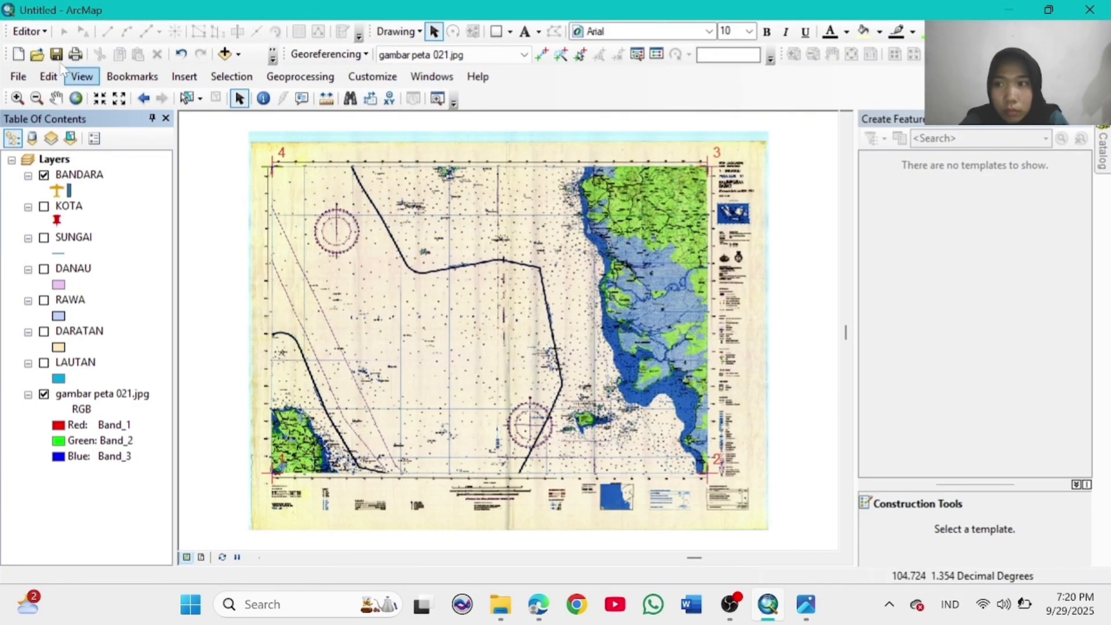
Step: Zoom in near Pontianak, start editing and select the BANDARA point template
click(17, 98)
click(653, 286)
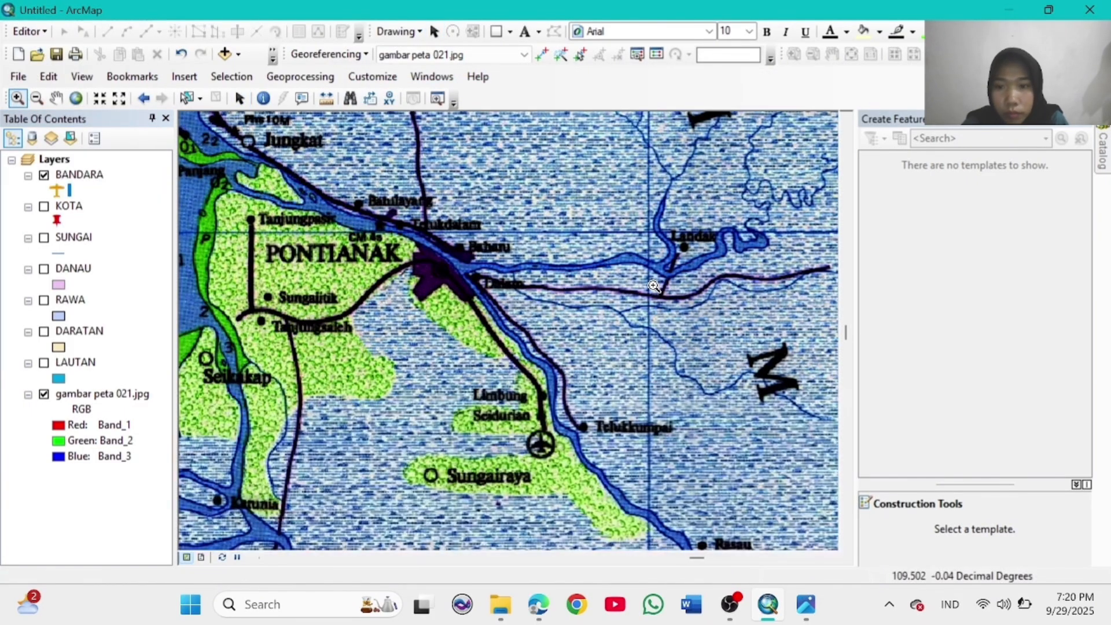
click(29, 32)
click(68, 46)
click(898, 195)
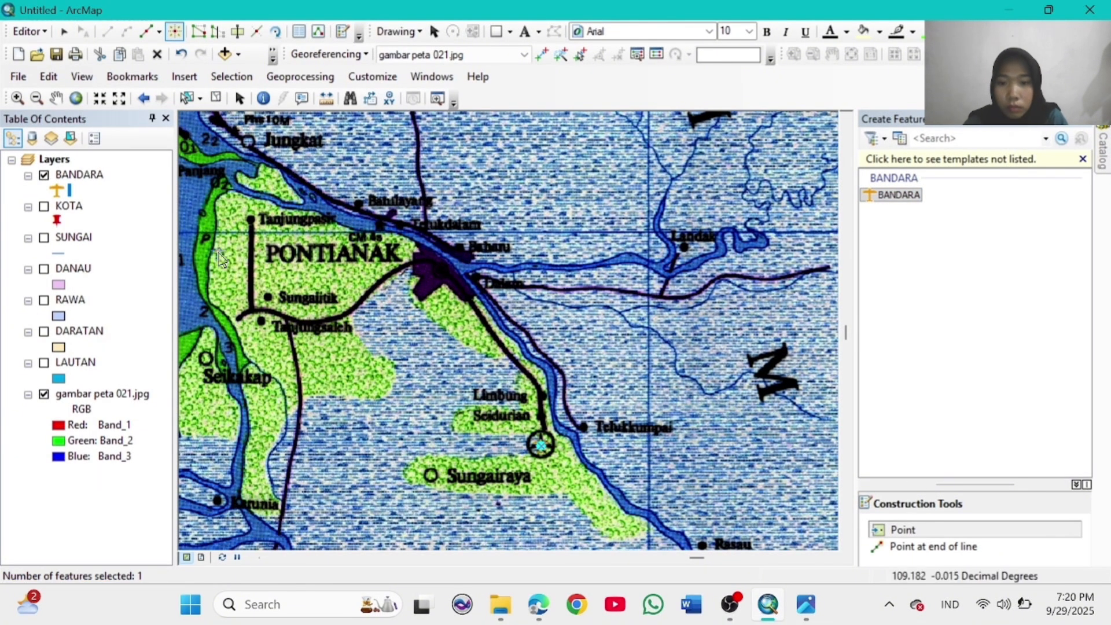
click(76, 99)
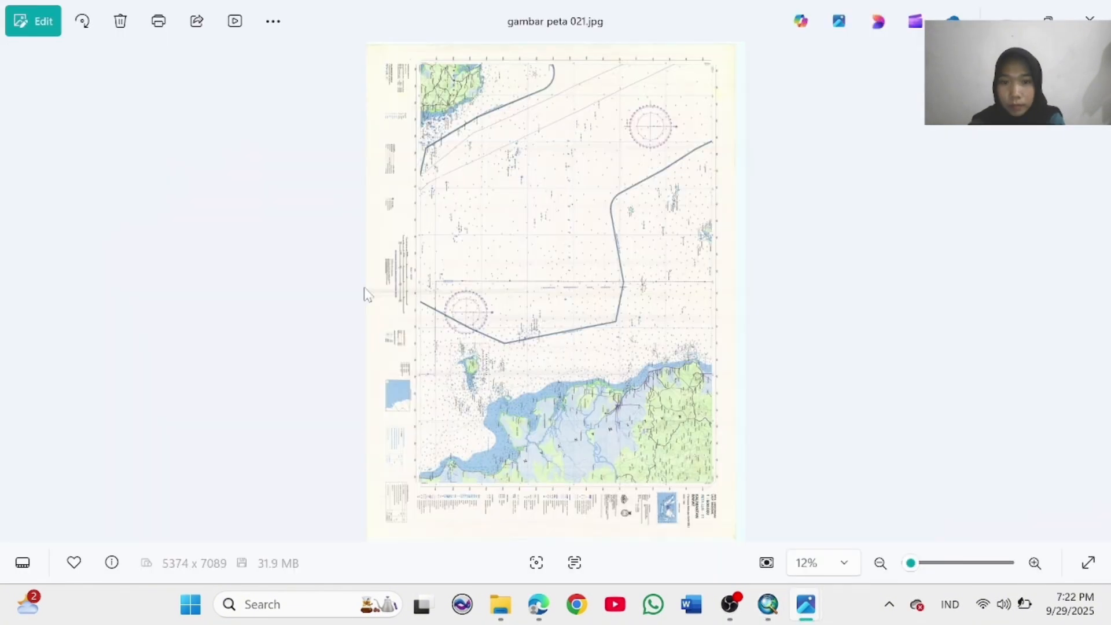
scroll(548, 508, up, 6)
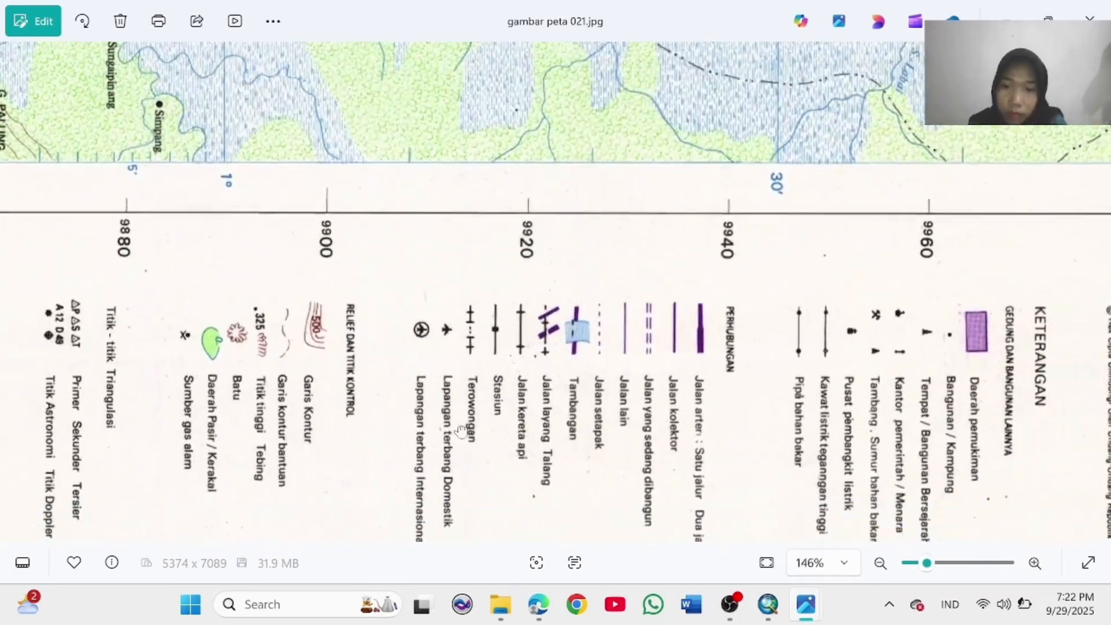
drag(461, 431, 460, 396)
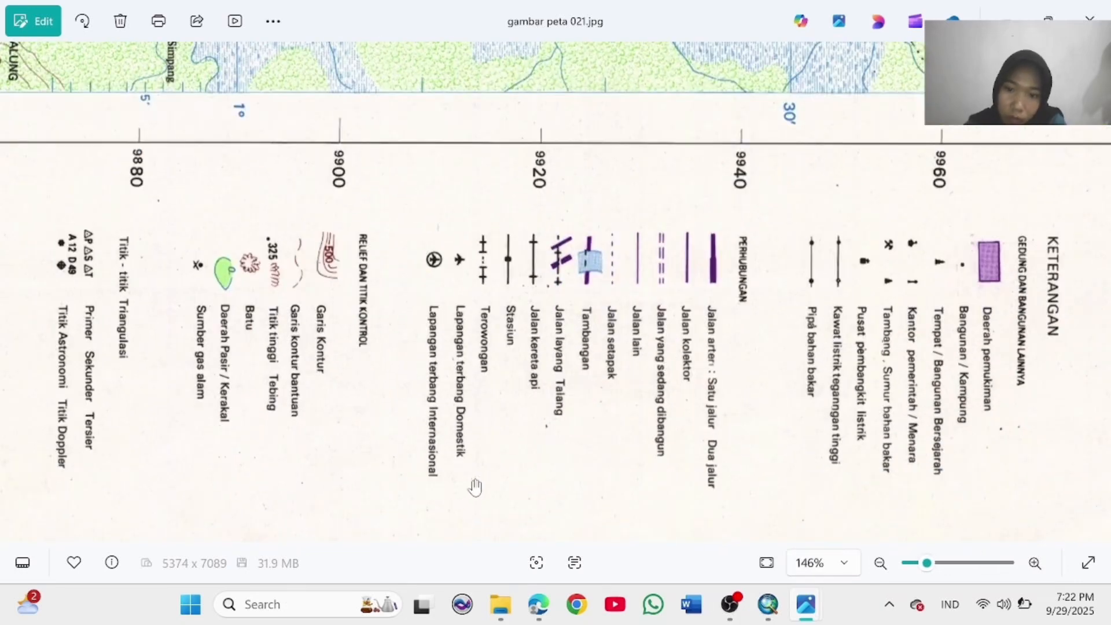
click(768, 604)
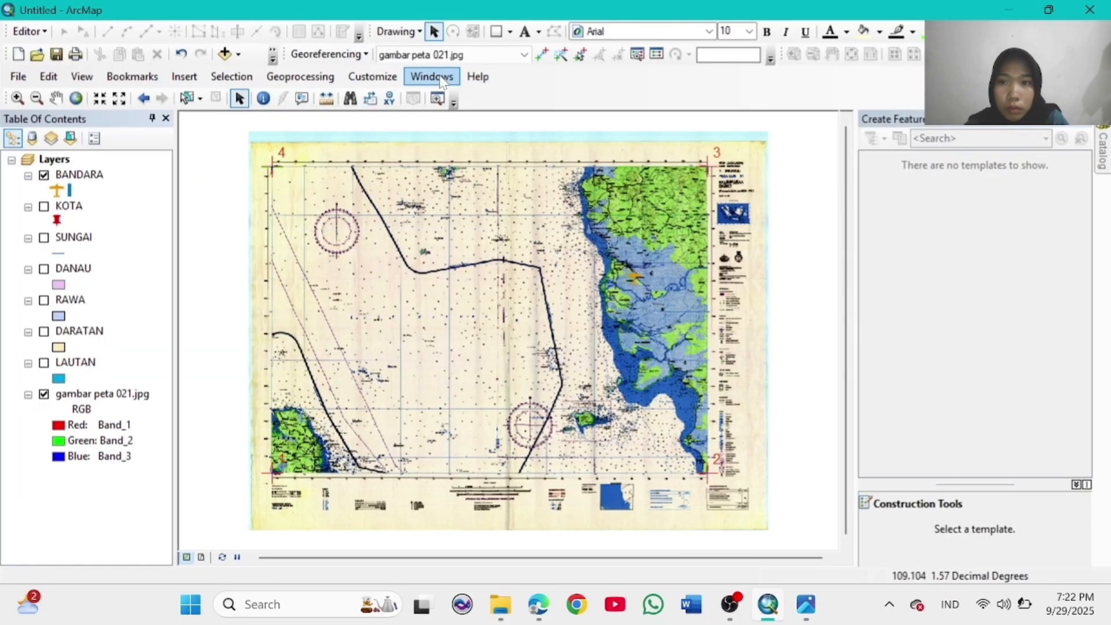
Step: Create a BANDARA DOMESTIK point shapefile in the Home folder using WGS 1984
click(433, 76)
click(446, 156)
right_click(910, 180)
mouse_move(992, 286)
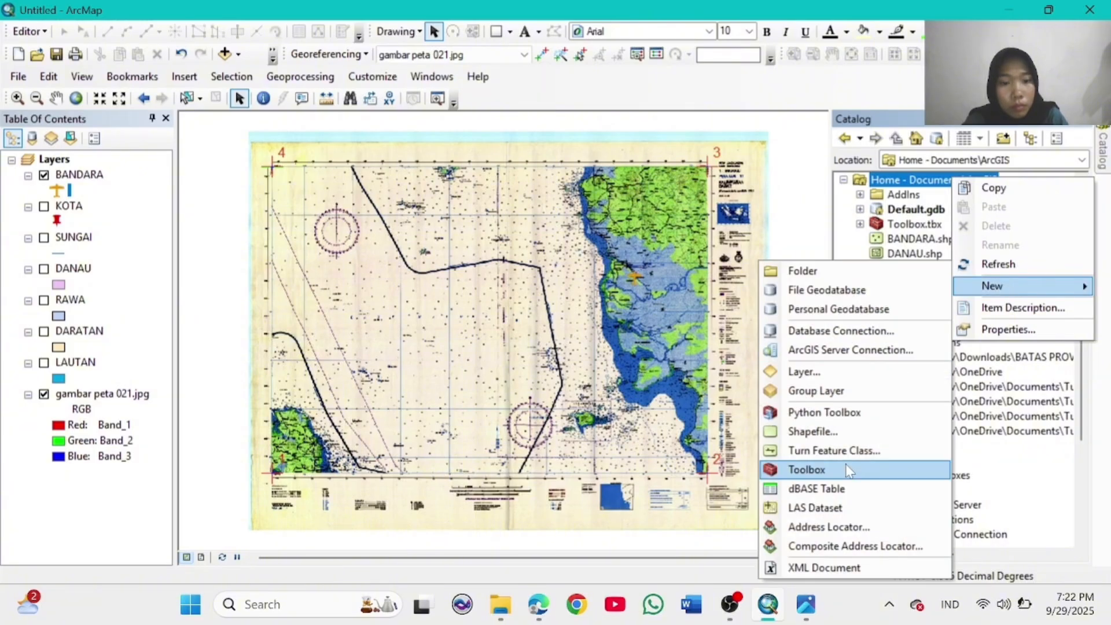
click(849, 431)
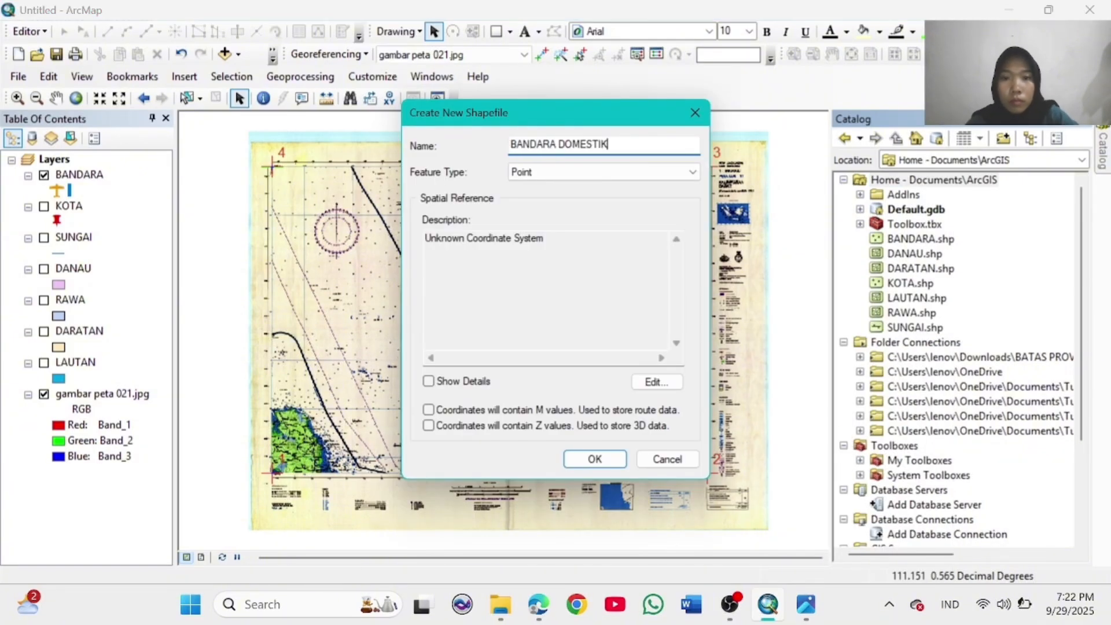
click(672, 384)
click(389, 180)
scroll(397, 202, down, 4)
click(406, 254)
scroll(468, 259, down, 10)
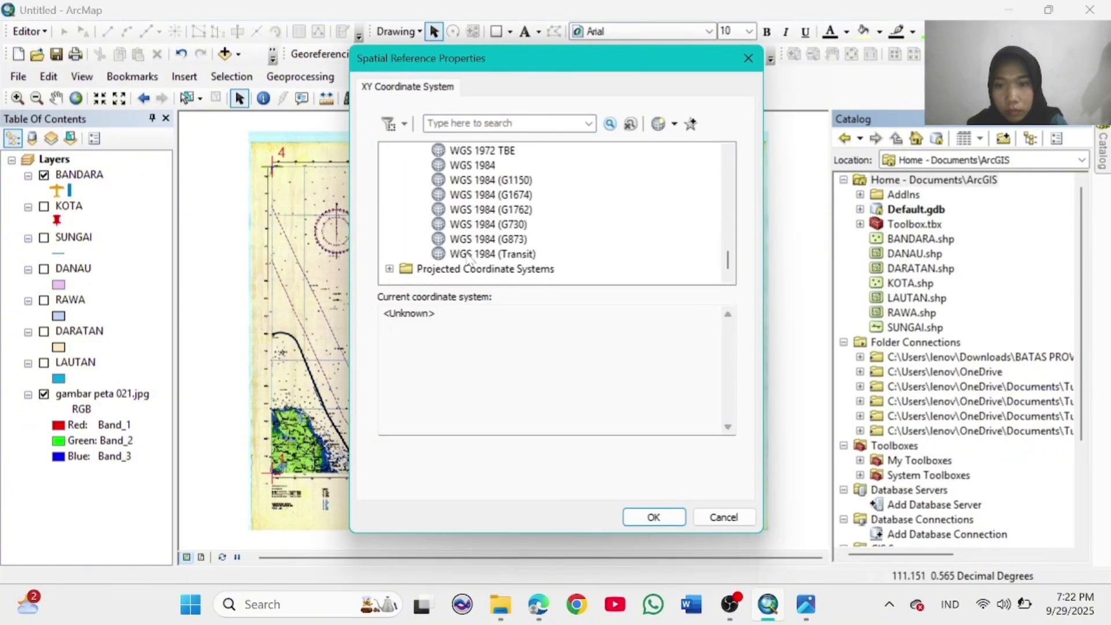
click(472, 165)
click(653, 517)
click(589, 458)
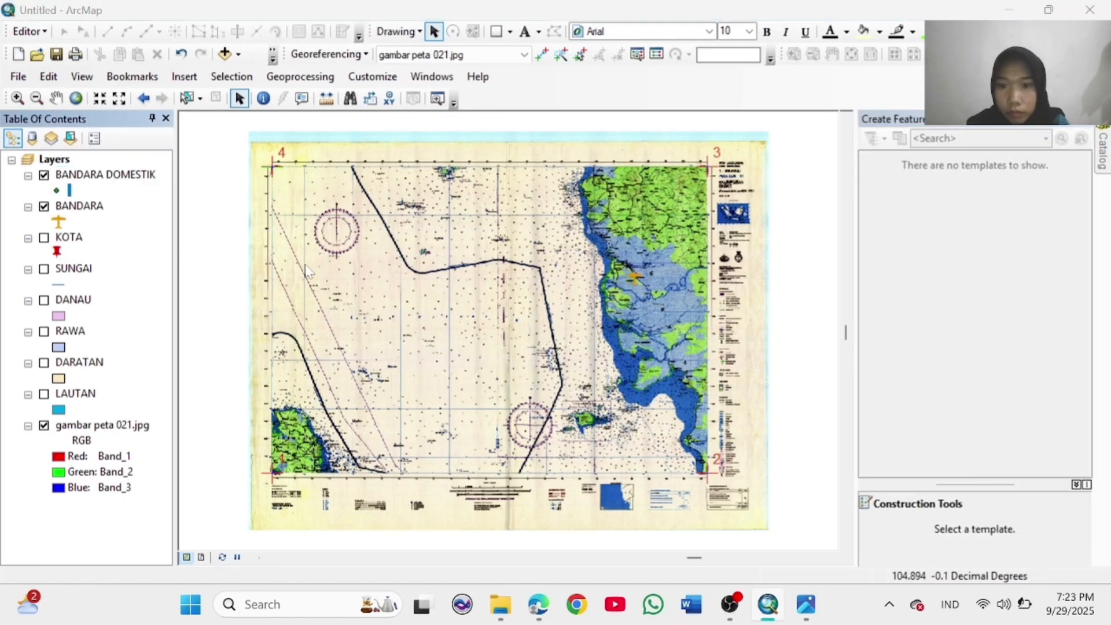
Step: Give BANDARA DOMESTIK a brown Airfield marker symbol
click(56, 190)
scroll(509, 277, down, 5)
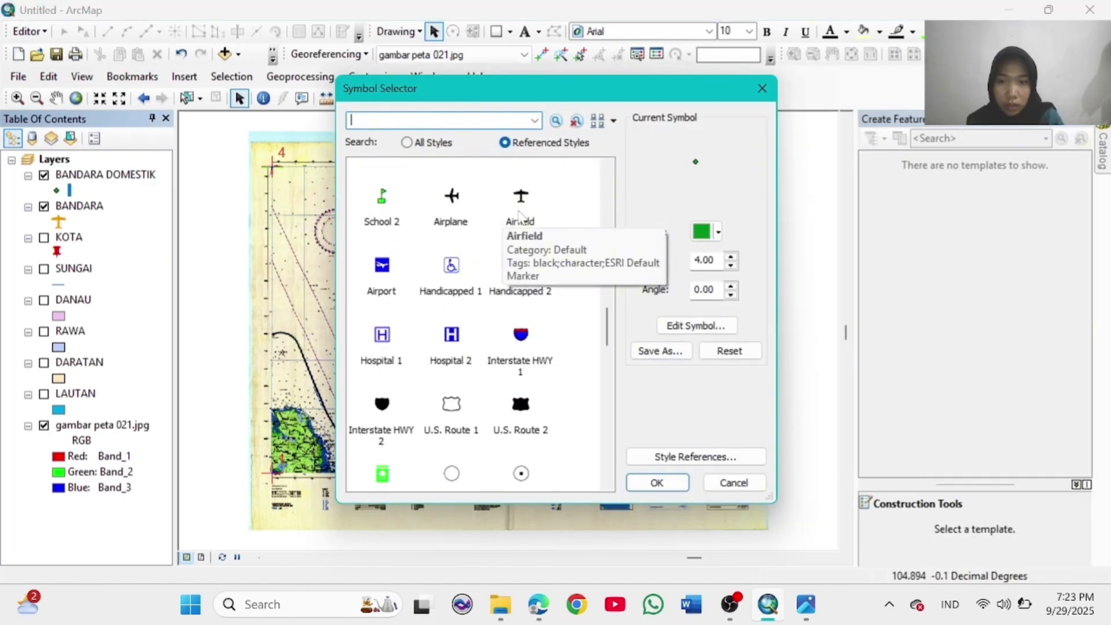
click(519, 217)
click(718, 231)
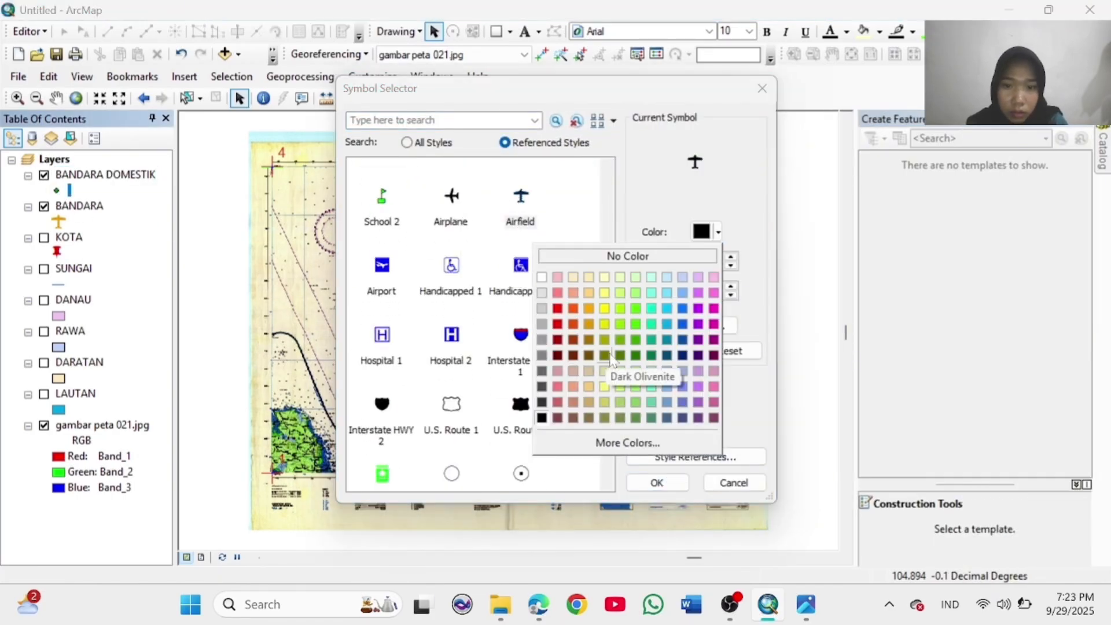
click(607, 363)
click(673, 489)
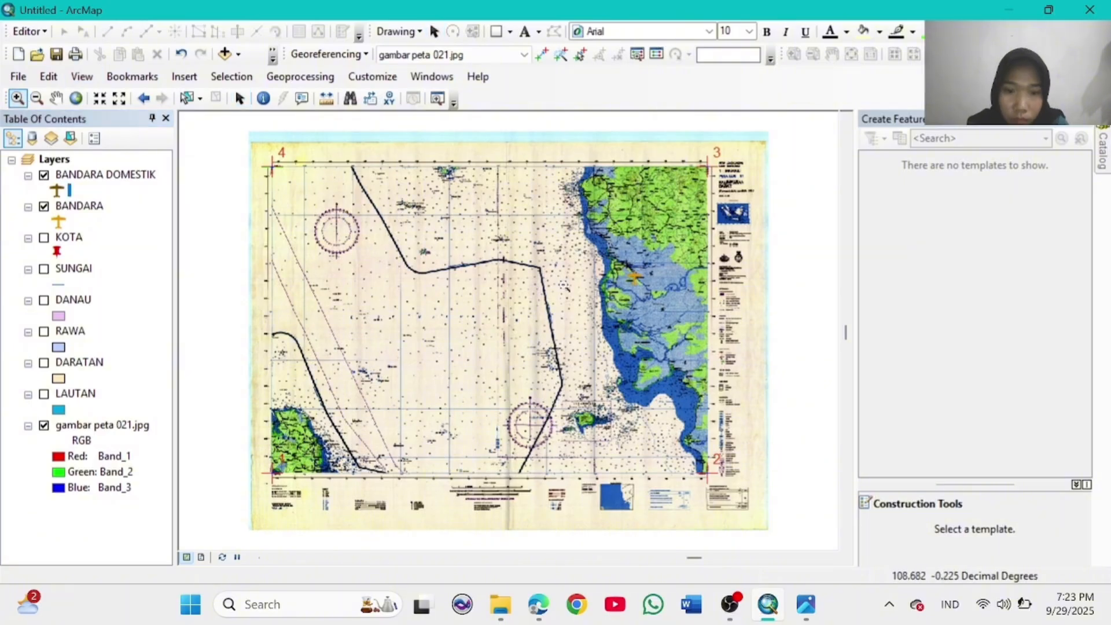
Step: Start editing and place a BANDARA DOMESTIK point on the Ketapang airfield
drag(690, 457, 703, 460)
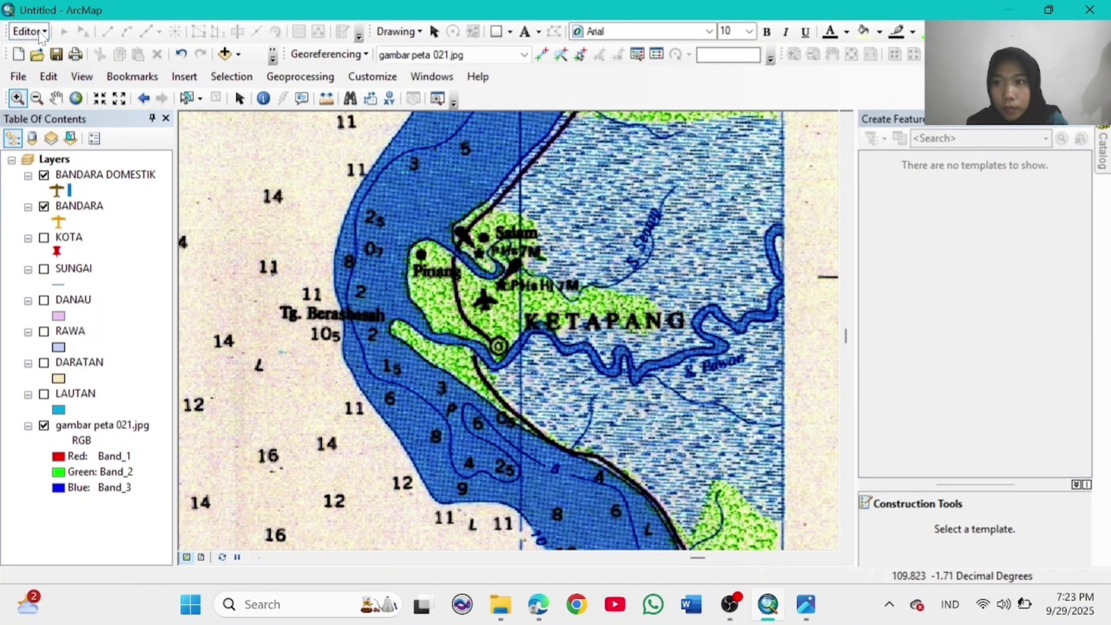
click(42, 32)
click(58, 47)
click(920, 230)
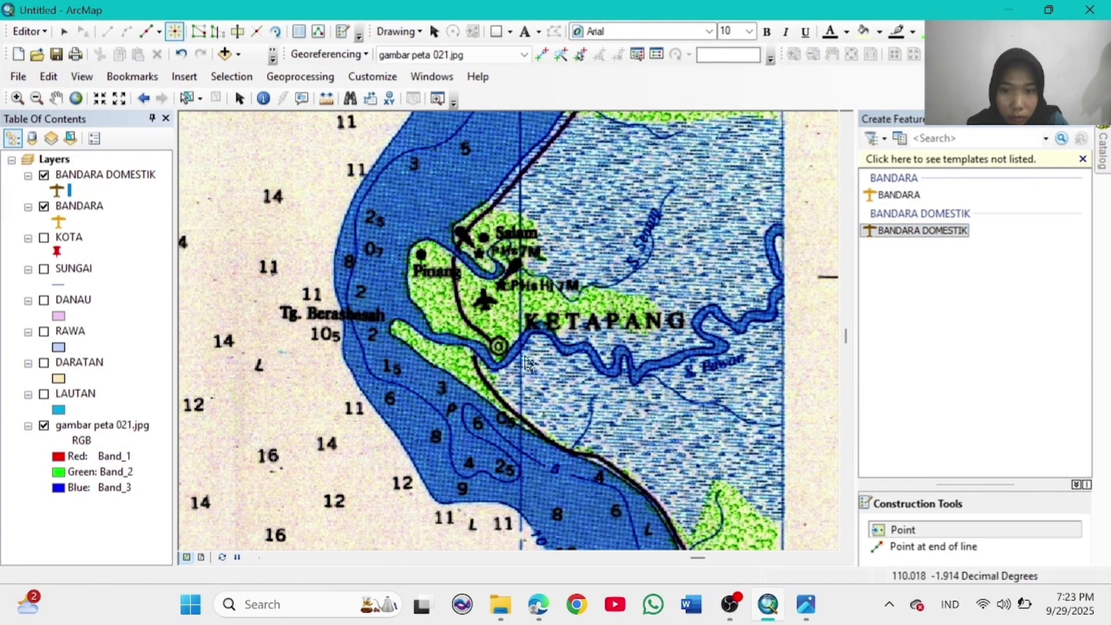
click(486, 305)
Step: Add a second airport point at the Pangkalpinang airfield
click(58, 98)
drag(370, 313, 522, 324)
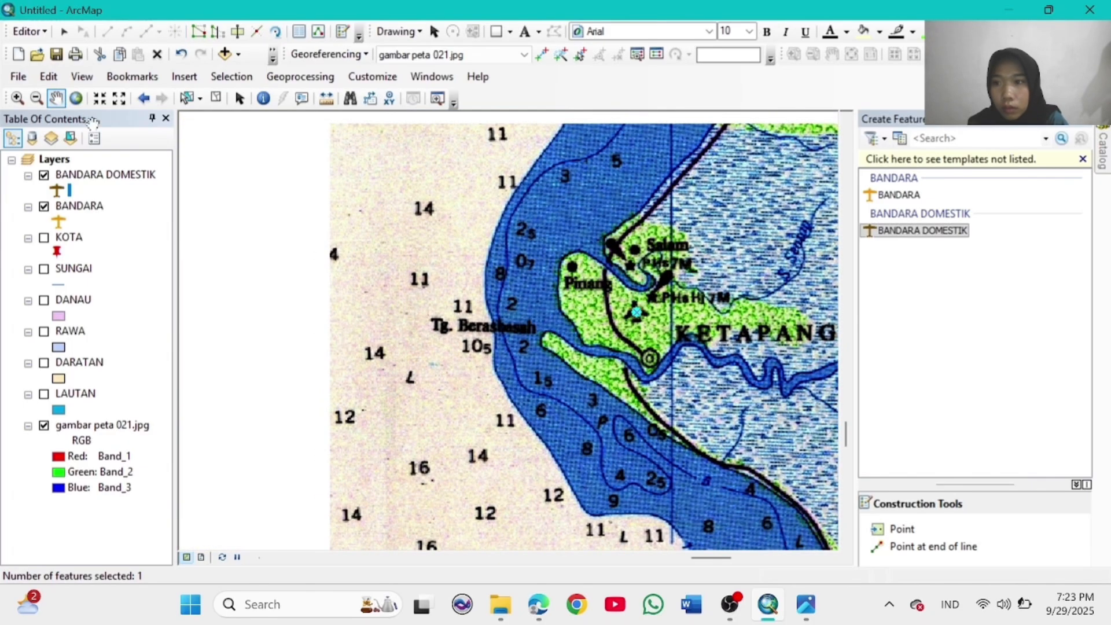
click(76, 98)
click(18, 98)
drag(309, 447, 333, 473)
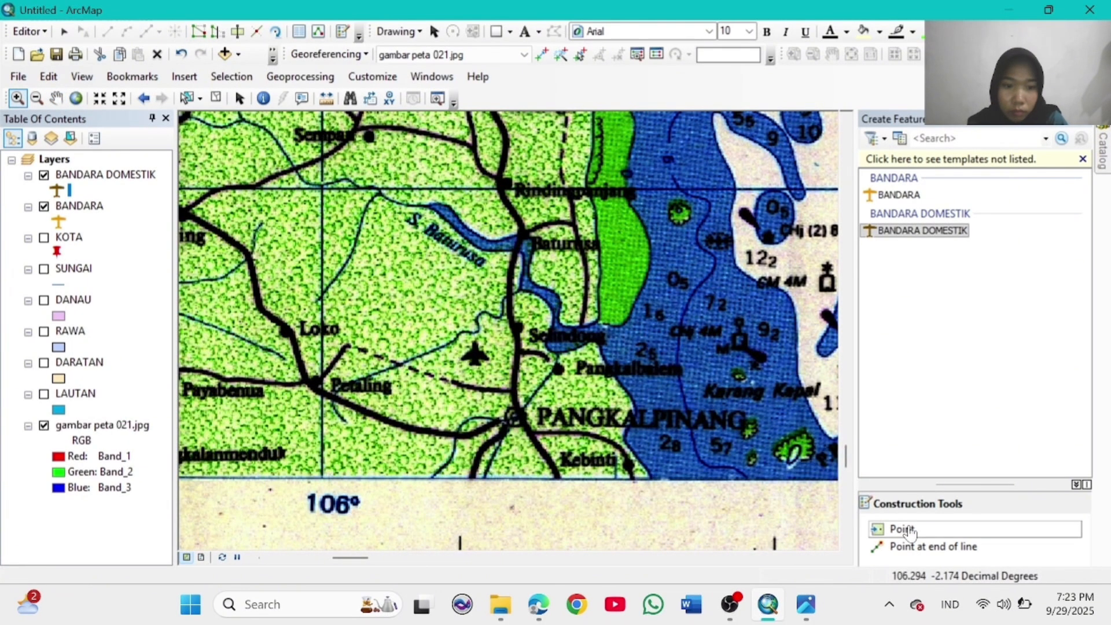
click(910, 531)
click(475, 355)
Step: Zoom into the inland area and scan it for further airfields
click(76, 98)
click(18, 98)
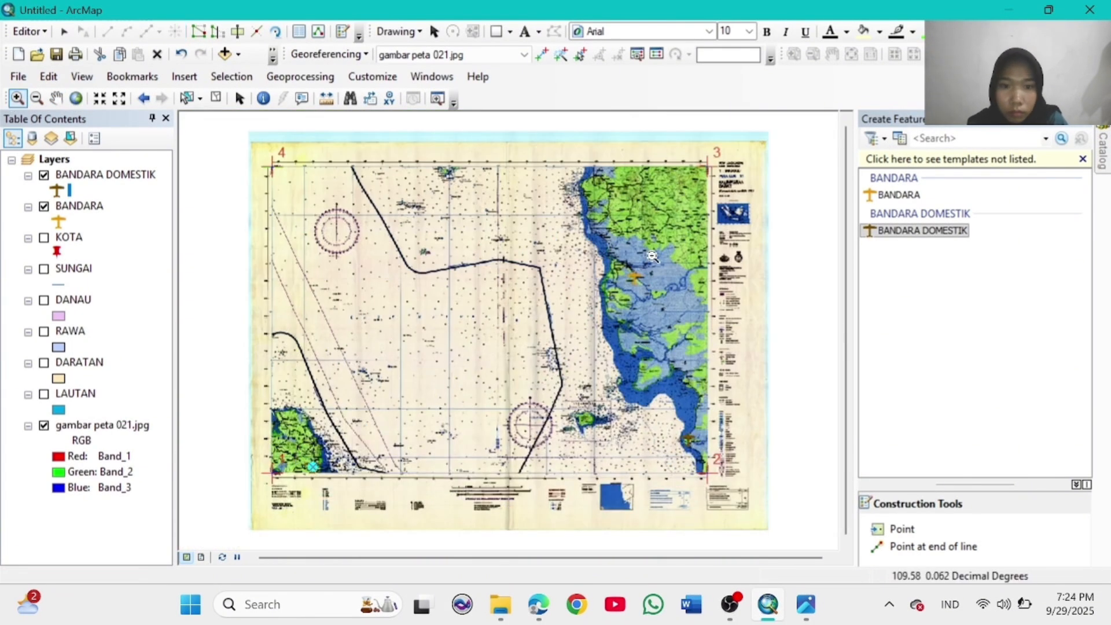
drag(607, 194, 710, 255)
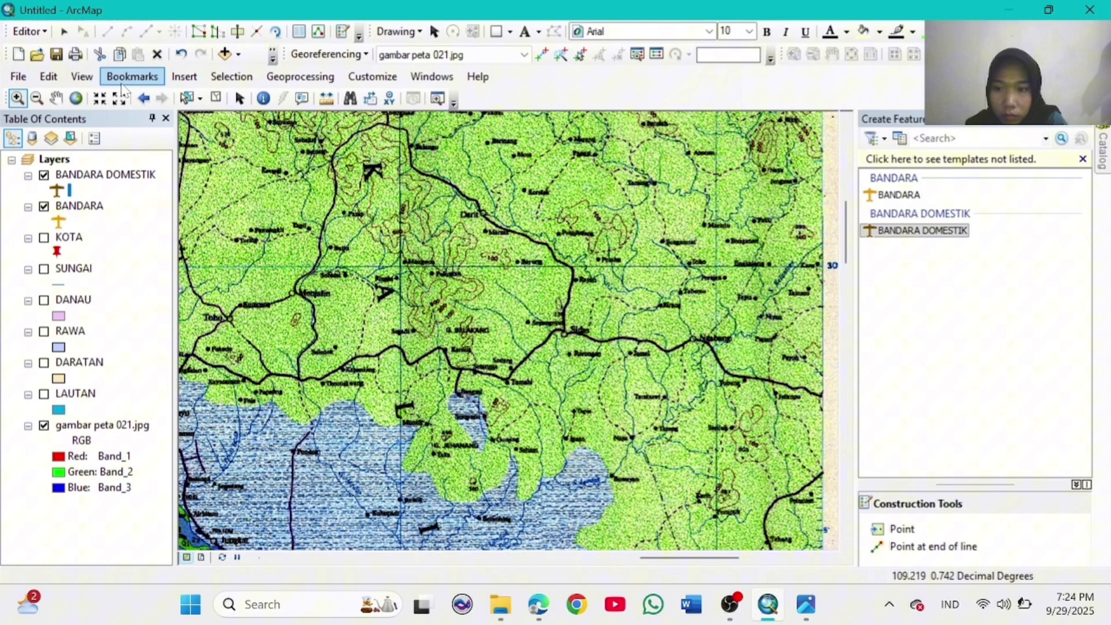
click(56, 99)
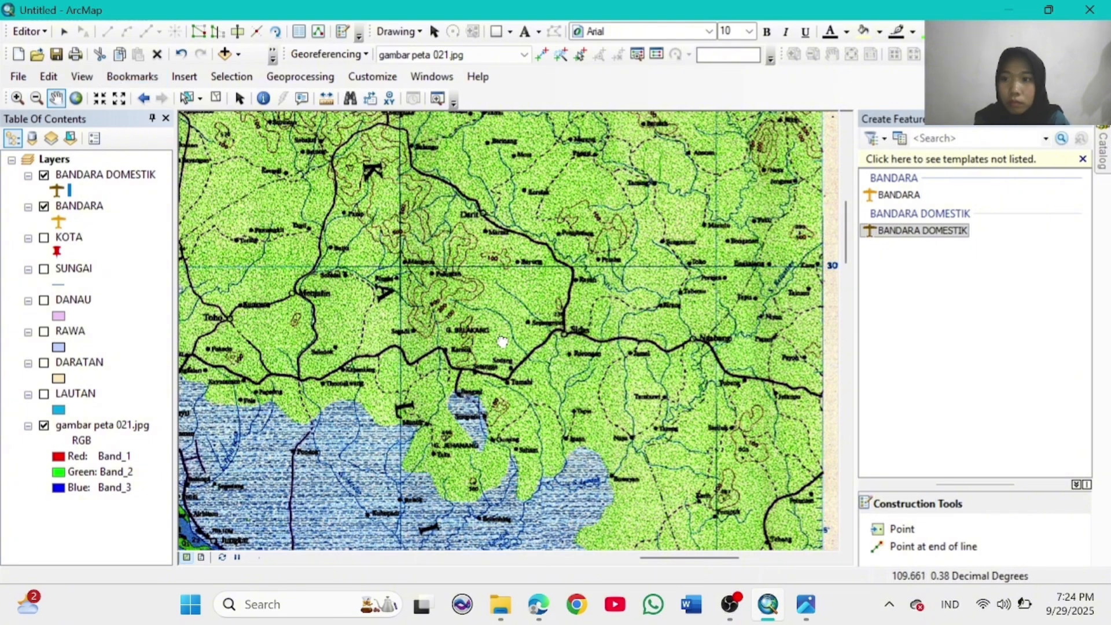
drag(502, 341, 535, 239)
drag(407, 253, 550, 440)
drag(305, 178, 351, 313)
click(902, 530)
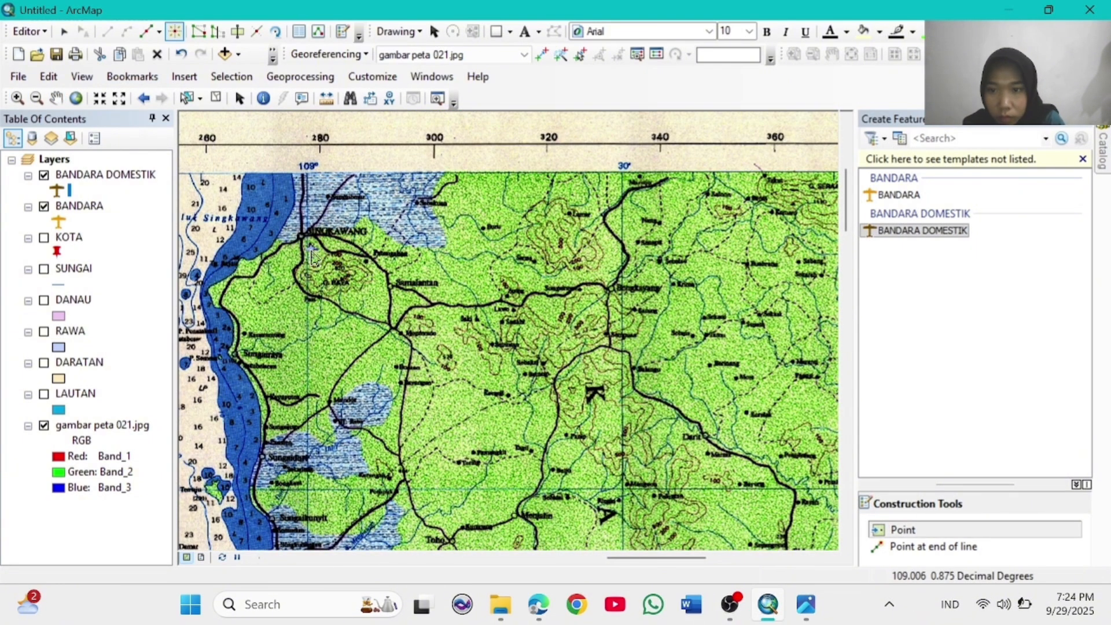
Step: Pan across the inland map up to the equator and legend area
click(56, 100)
drag(570, 345, 387, 434)
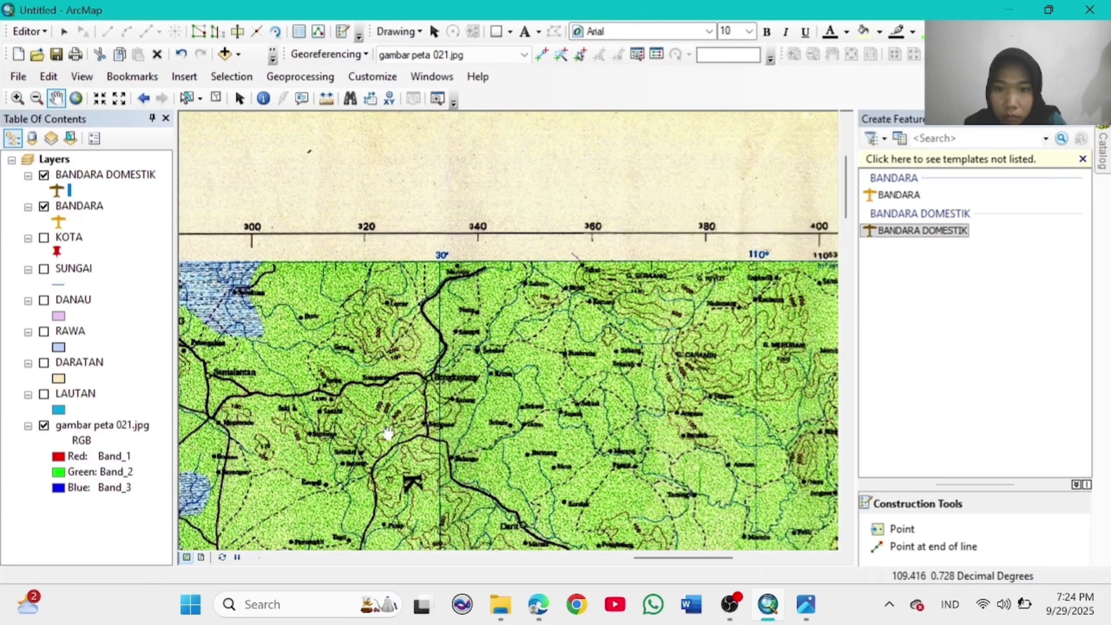
drag(701, 408, 524, 365)
drag(632, 424, 661, 198)
drag(513, 384, 464, 191)
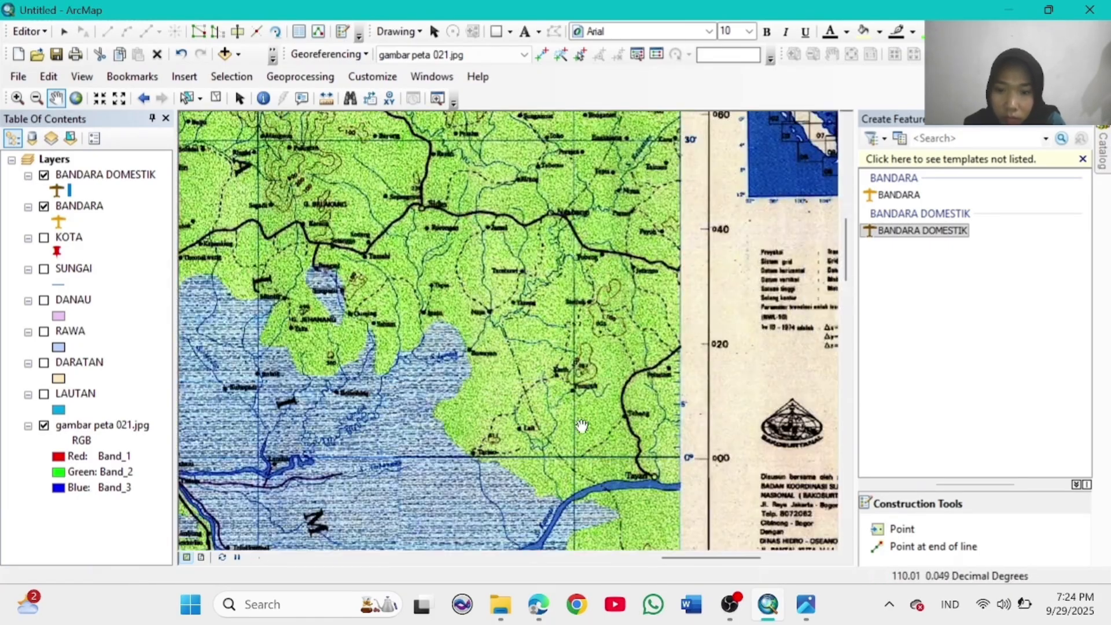
drag(581, 426, 551, 286)
drag(611, 303, 565, 185)
Step: Pan south past Teluk Sukadana down to Ketapang
drag(480, 361, 603, 346)
drag(414, 394, 302, 261)
drag(465, 418, 513, 243)
drag(524, 425, 560, 284)
drag(550, 406, 495, 269)
drag(480, 417, 480, 308)
drag(442, 397, 402, 167)
drag(466, 351, 466, 174)
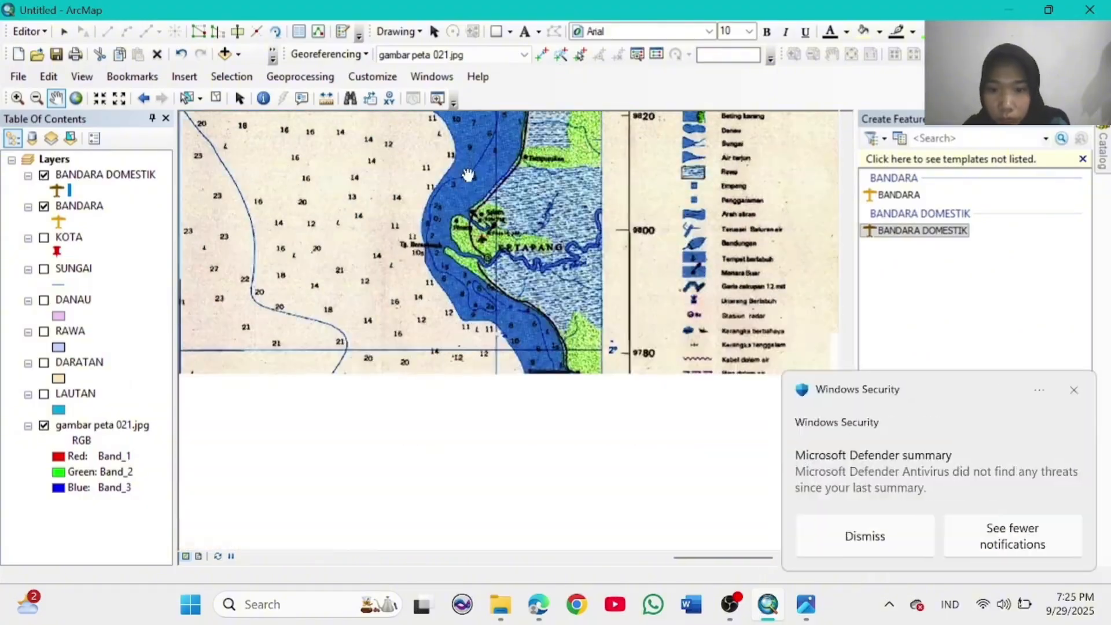
drag(660, 405, 665, 317)
Step: Dismiss the security notification, pan west to the Karimata islands, then show full extent
click(1074, 390)
drag(472, 273, 679, 319)
drag(284, 298, 549, 356)
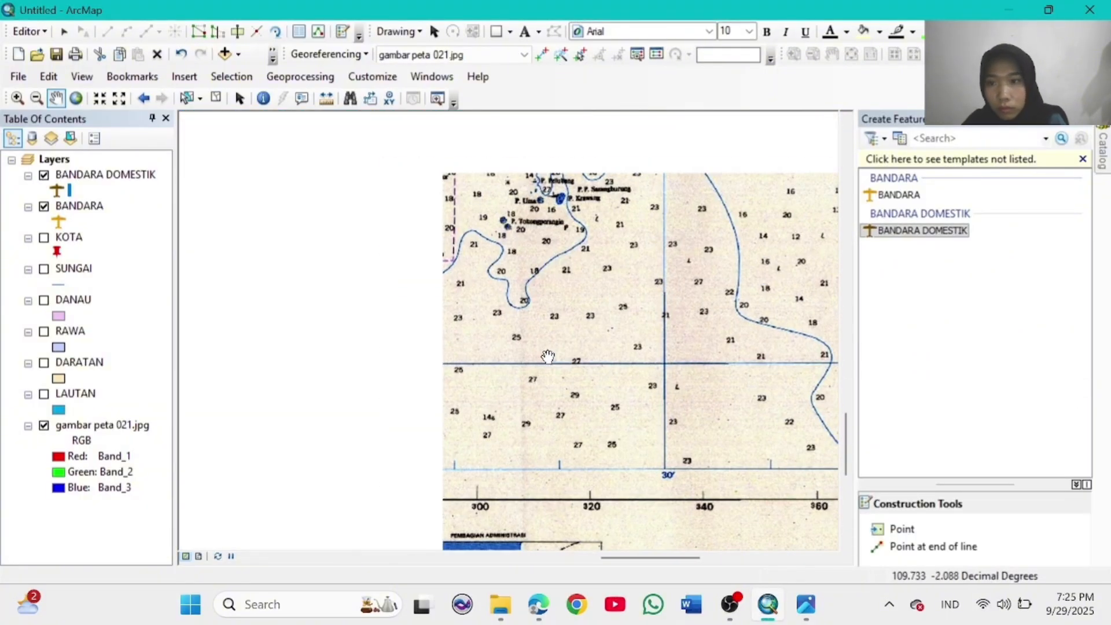
drag(417, 354, 632, 424)
drag(439, 373, 613, 424)
drag(393, 368, 575, 289)
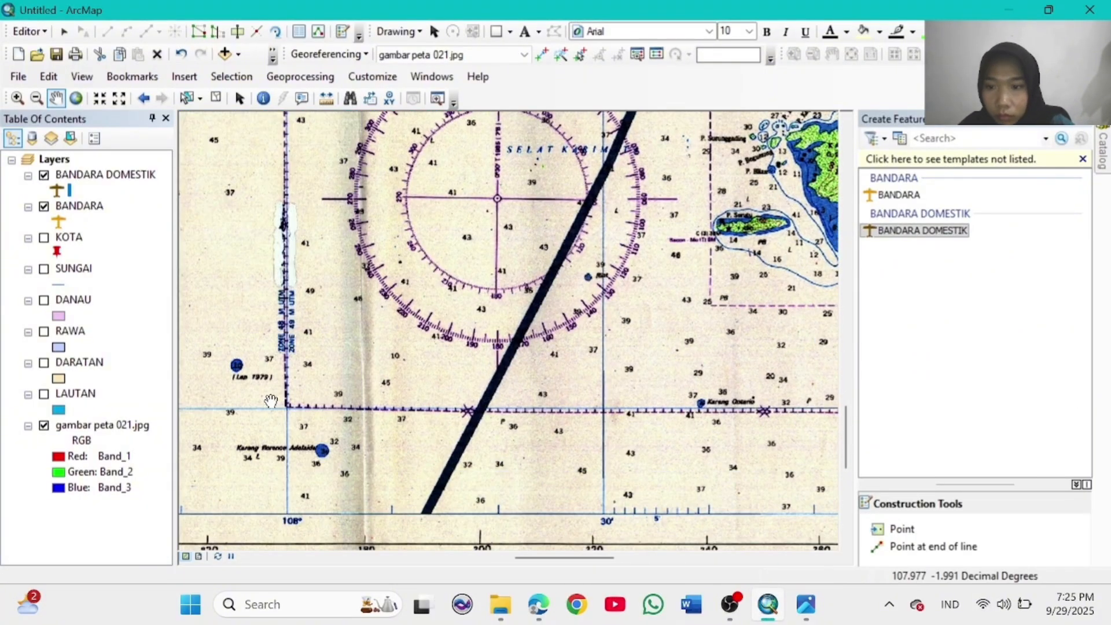
click(76, 98)
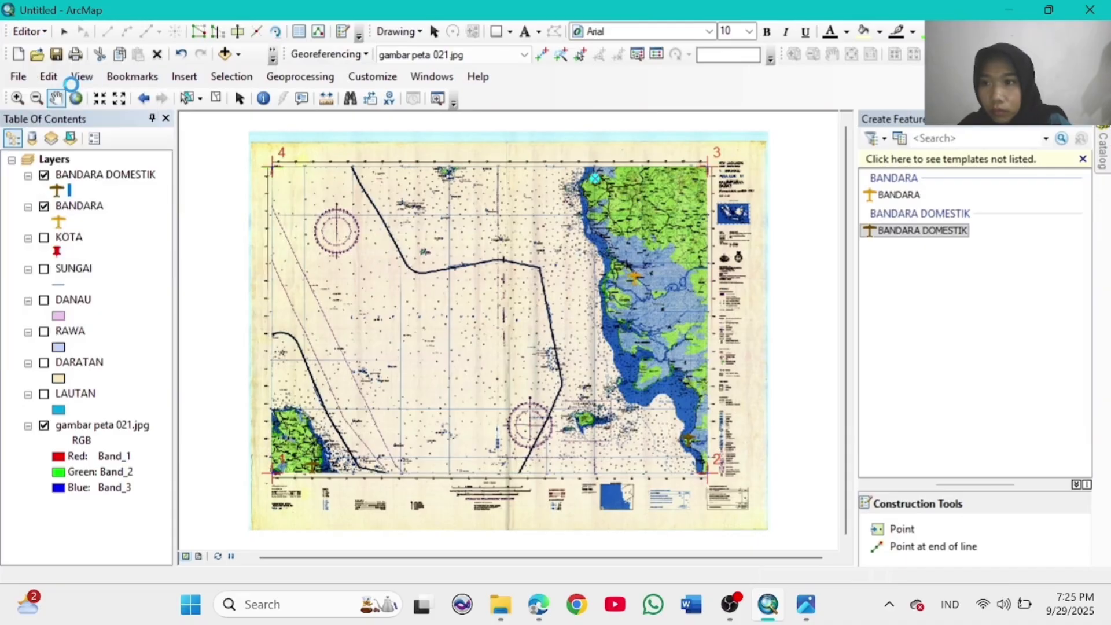
Step: Stop editing and change the BANDARA symbol to an Airplane marker
click(26, 31)
click(68, 67)
click(58, 220)
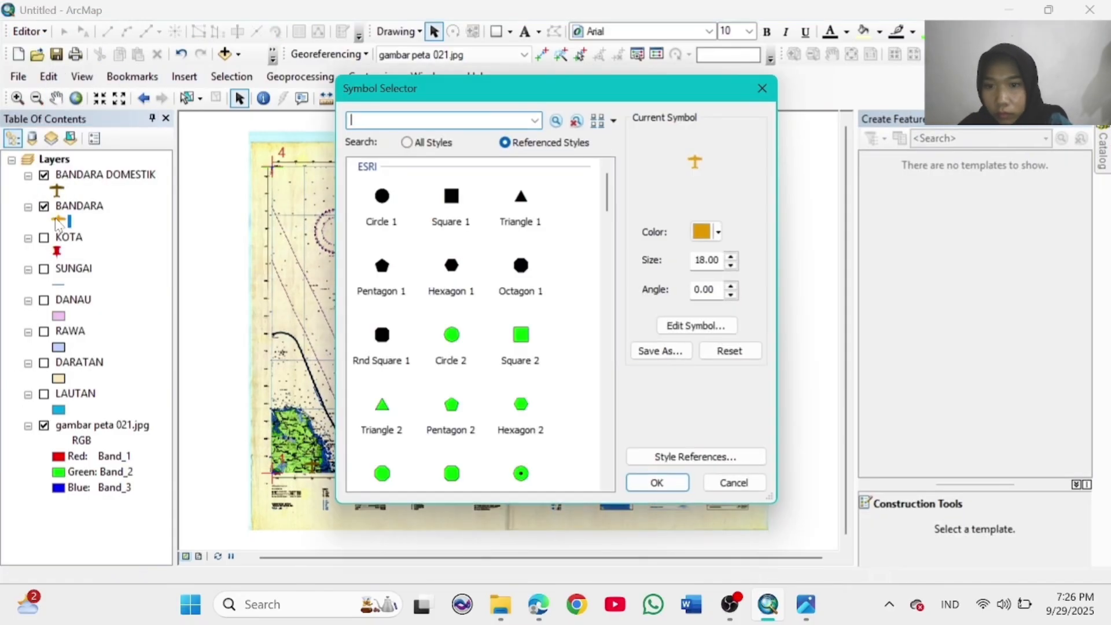
scroll(451, 370, down, 10)
scroll(461, 341, down, 1)
click(451, 399)
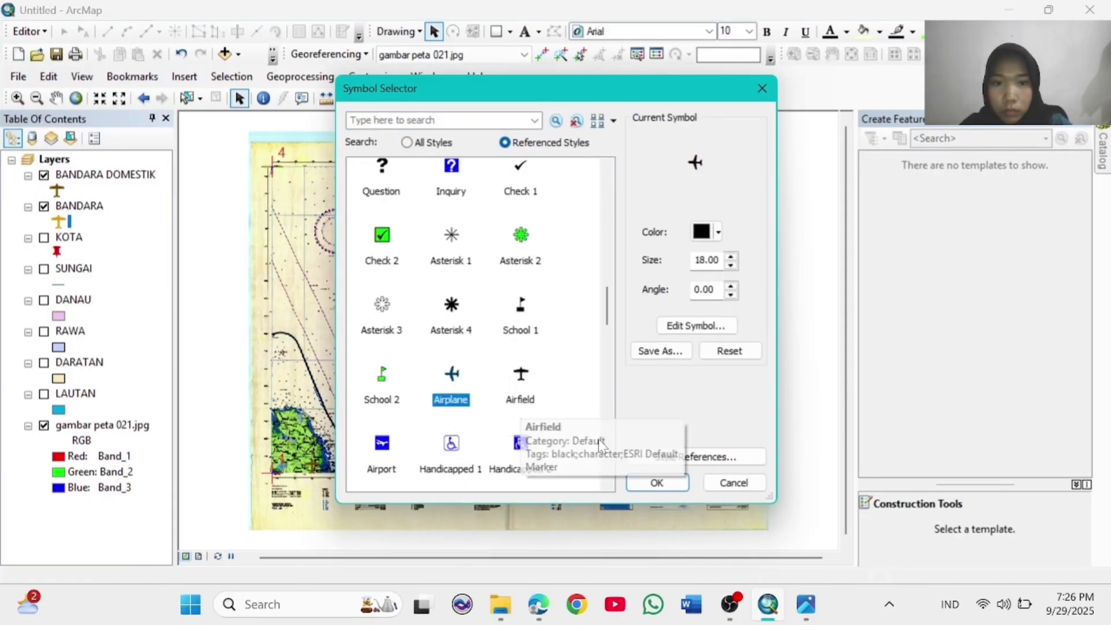
click(718, 232)
click(660, 483)
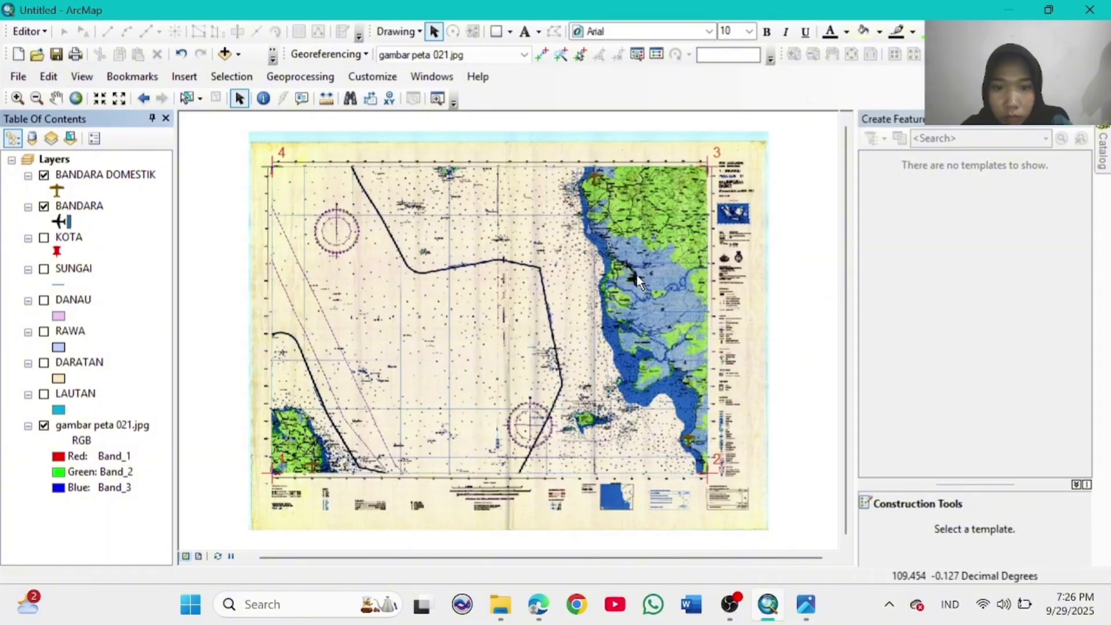
Step: Recolour the BANDARA airplane marker pale yellow
click(58, 221)
click(718, 231)
click(588, 281)
Step: Apply the pale yellow airplane symbol and hide the BANDARA DOMESTIK layer
click(659, 482)
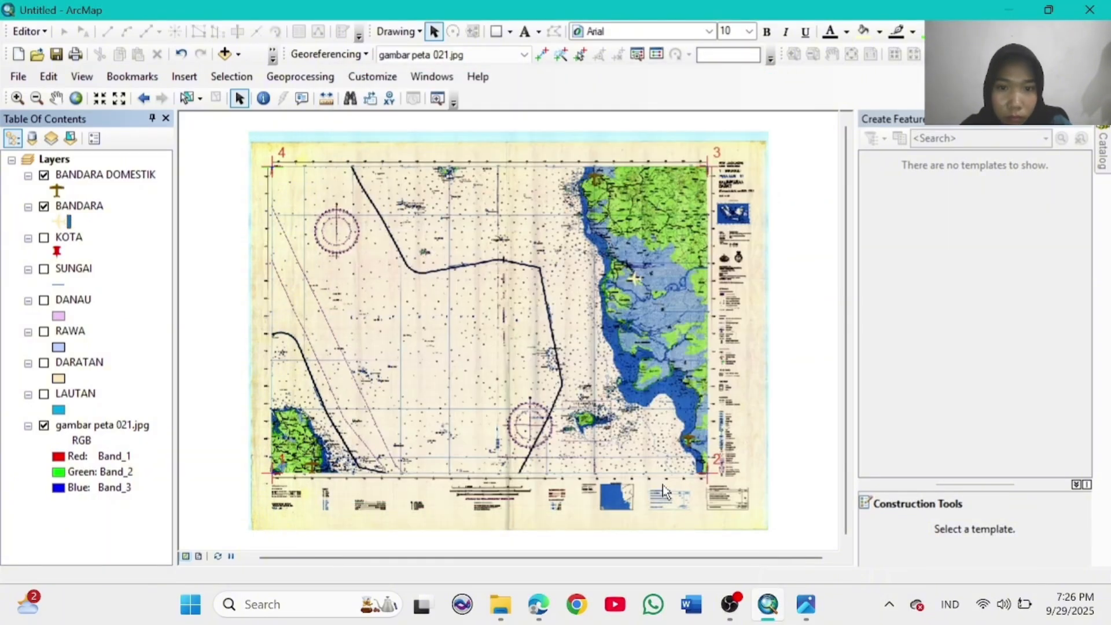
click(44, 176)
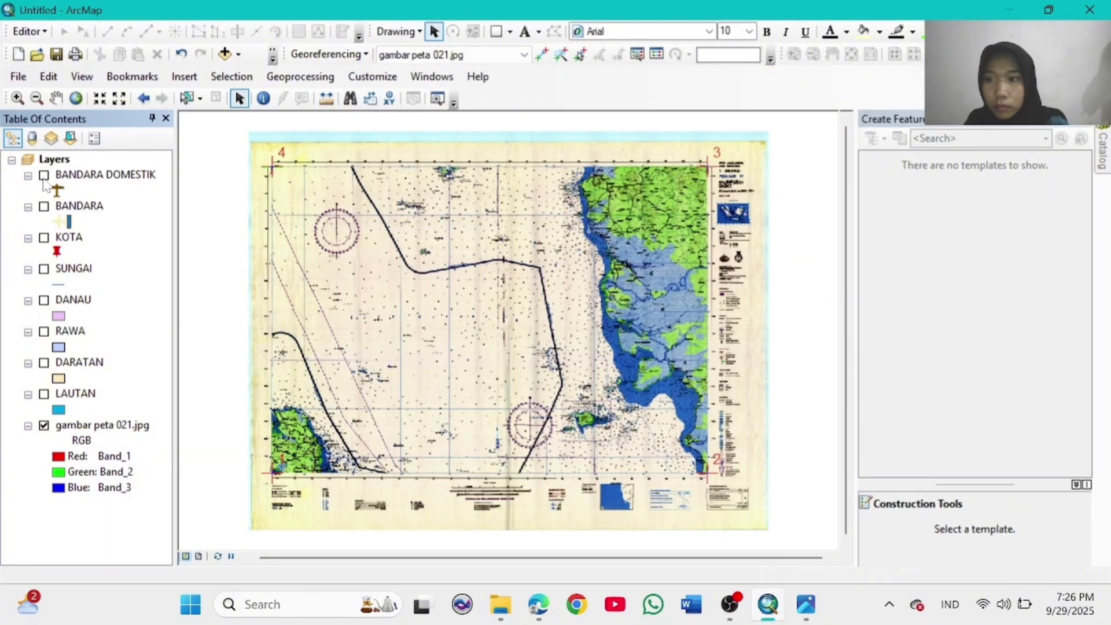
click(432, 77)
click(472, 174)
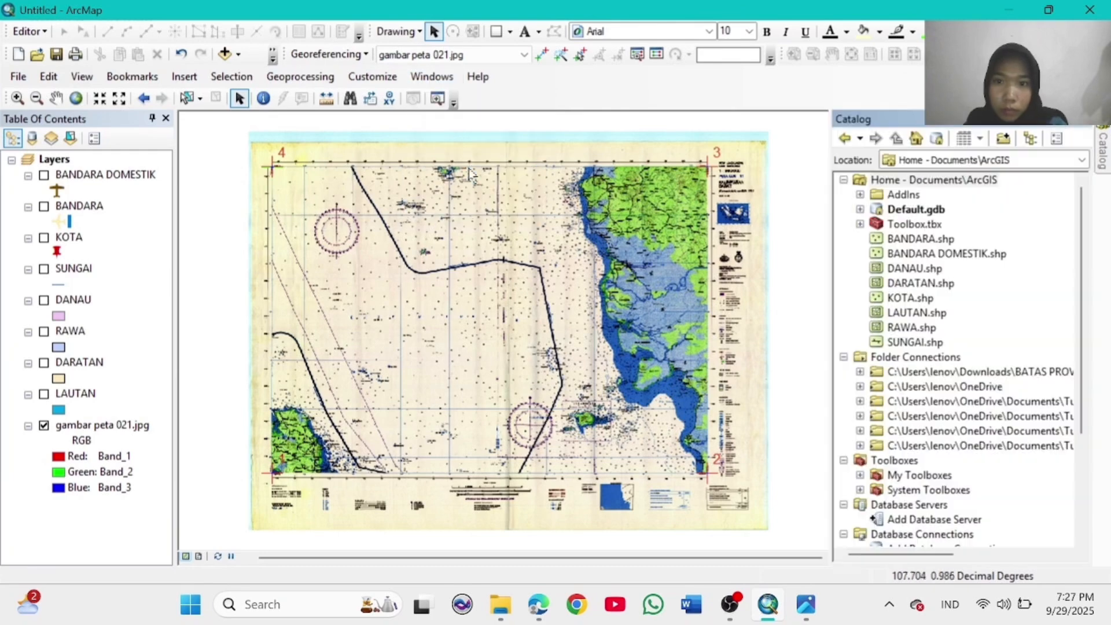
Step: Begin a new DAERAH PEMUKIMAN polygon shapefile in the Home folder
right_click(952, 179)
mouse_move(1004, 285)
click(821, 432)
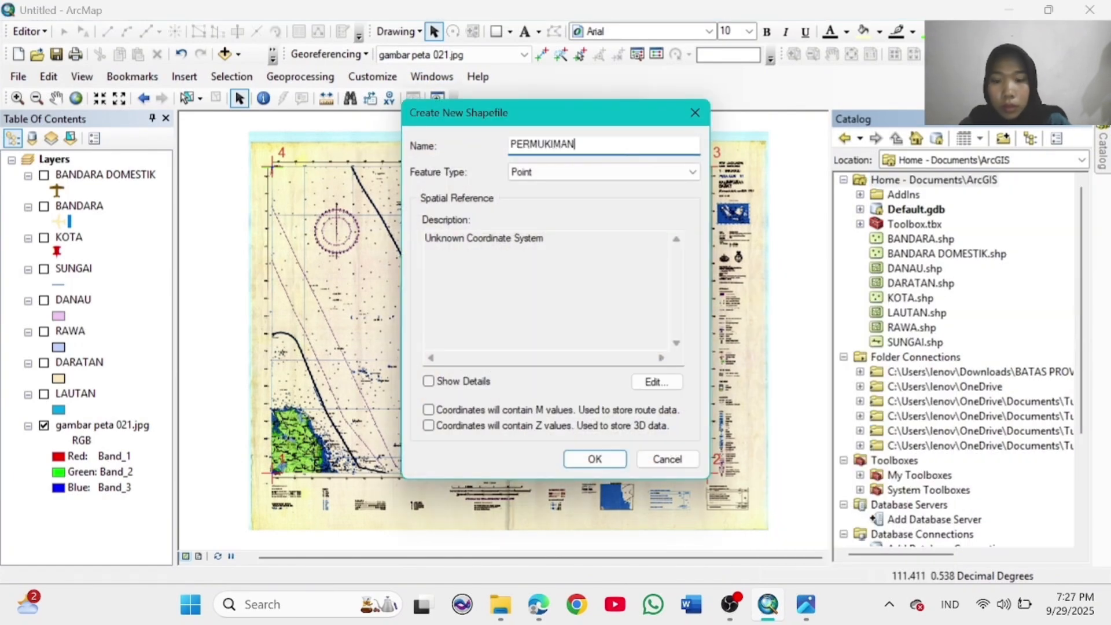
click(681, 178)
click(576, 144)
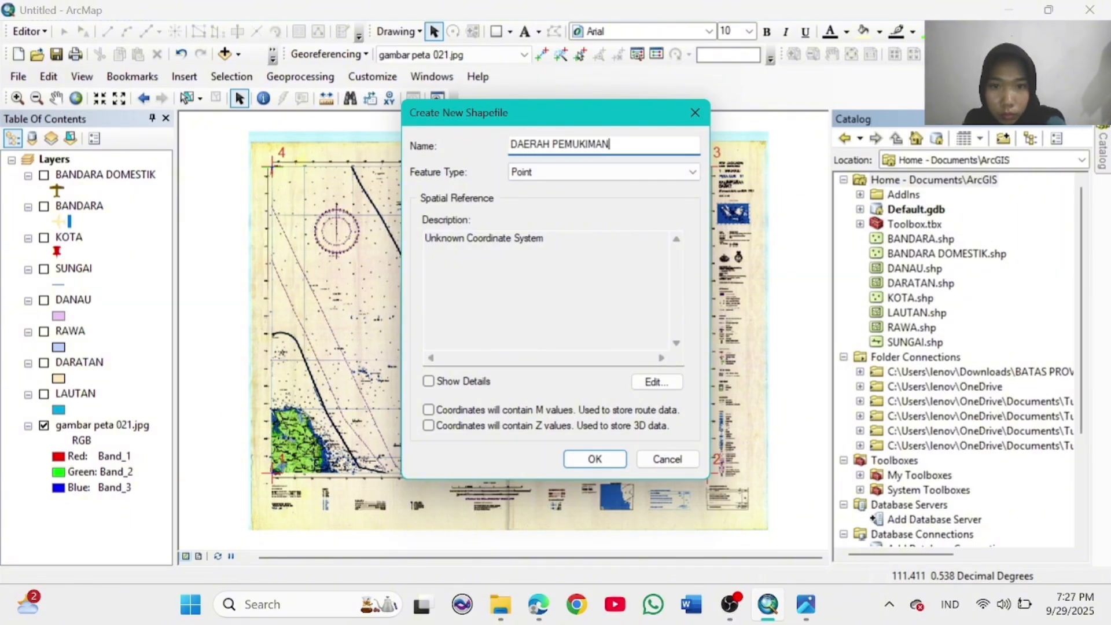
click(682, 173)
Step: Assign WGS 1984 to DAERAH PEMUKIMAN, create the shapefile, and browse its fill symbols
click(657, 381)
click(390, 180)
click(410, 263)
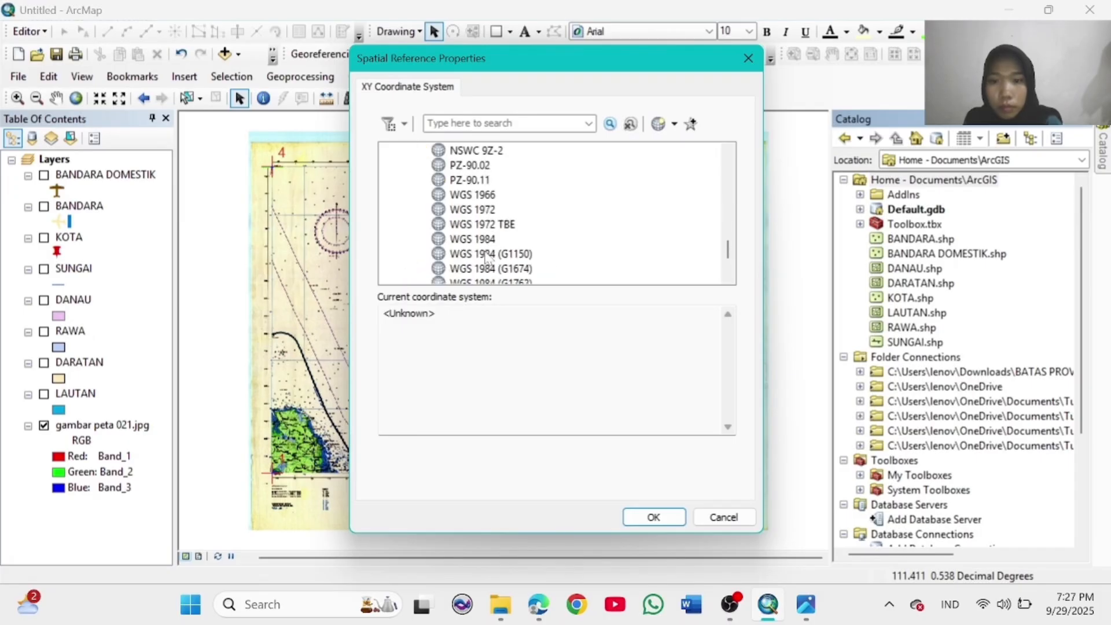
scroll(467, 214, down, 2)
click(457, 165)
click(658, 518)
click(595, 458)
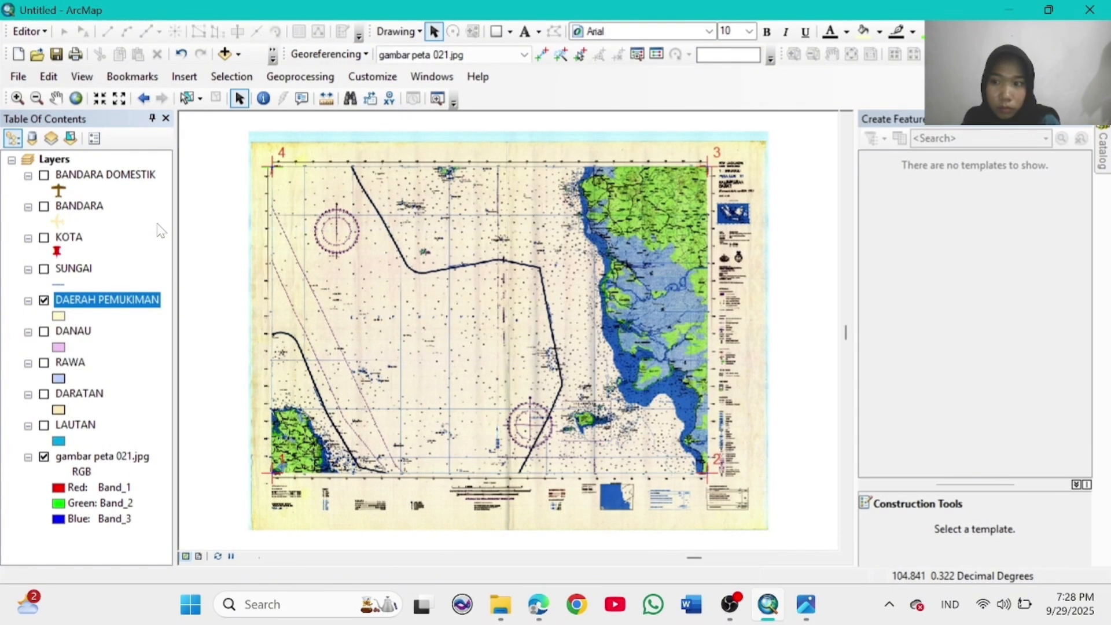
click(59, 316)
scroll(498, 387, down, 3)
Step: Apply the Lilac fill to DAERAH PEMUKIMAN and start an editing session
click(452, 176)
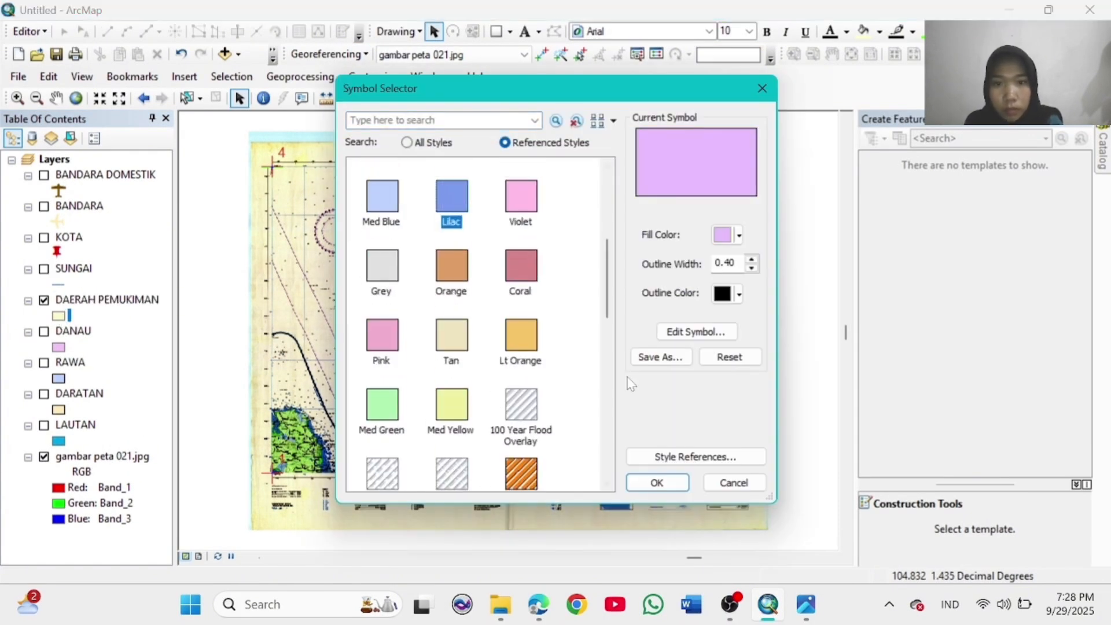
click(652, 482)
click(27, 31)
click(58, 47)
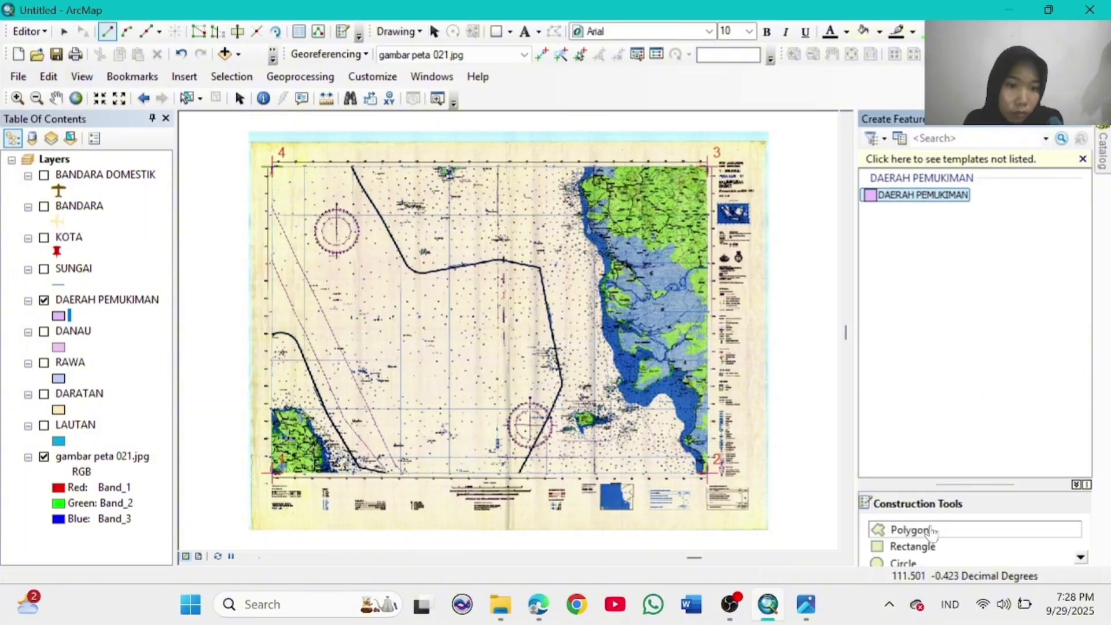
Step: Trace the Pontianak settlement area as a six-vertex polygon
click(18, 99)
drag(610, 258, 640, 284)
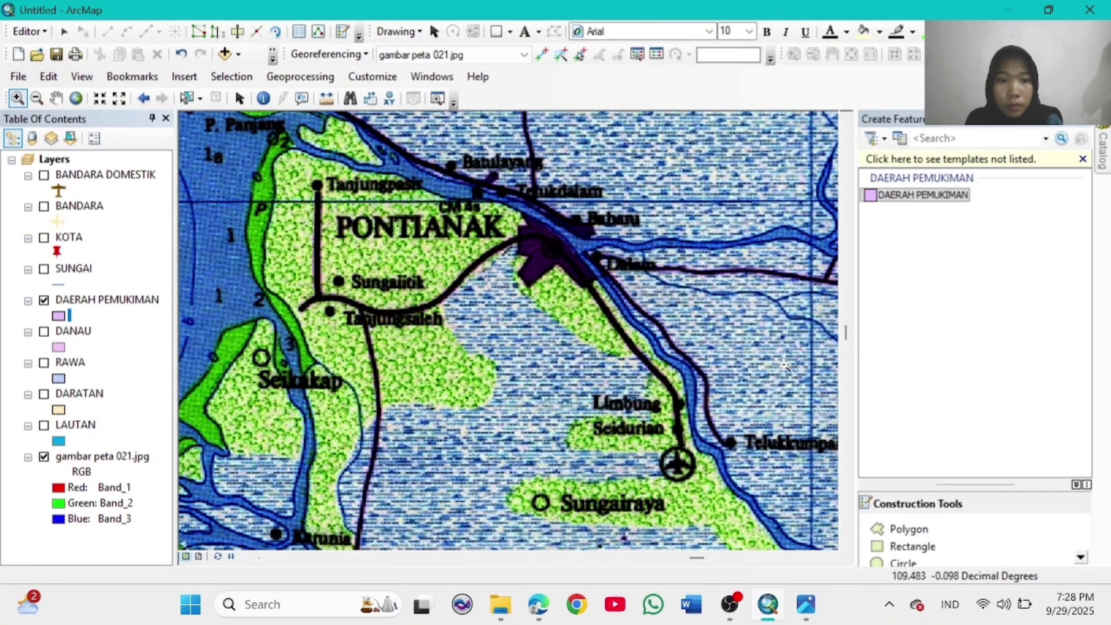
click(526, 221)
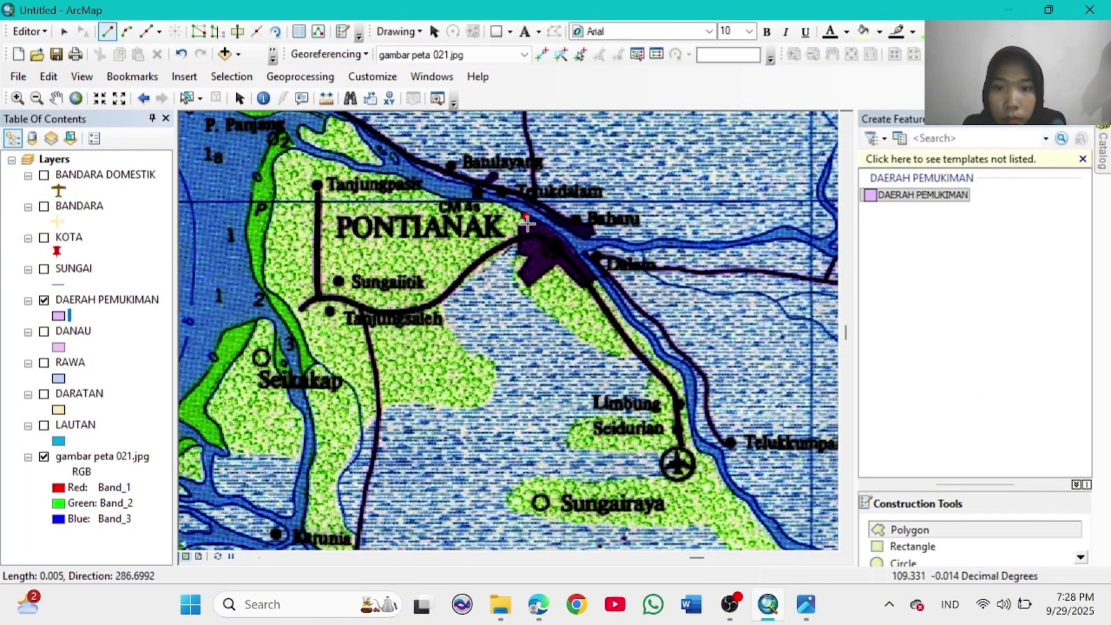
click(521, 272)
click(527, 285)
click(558, 263)
click(583, 282)
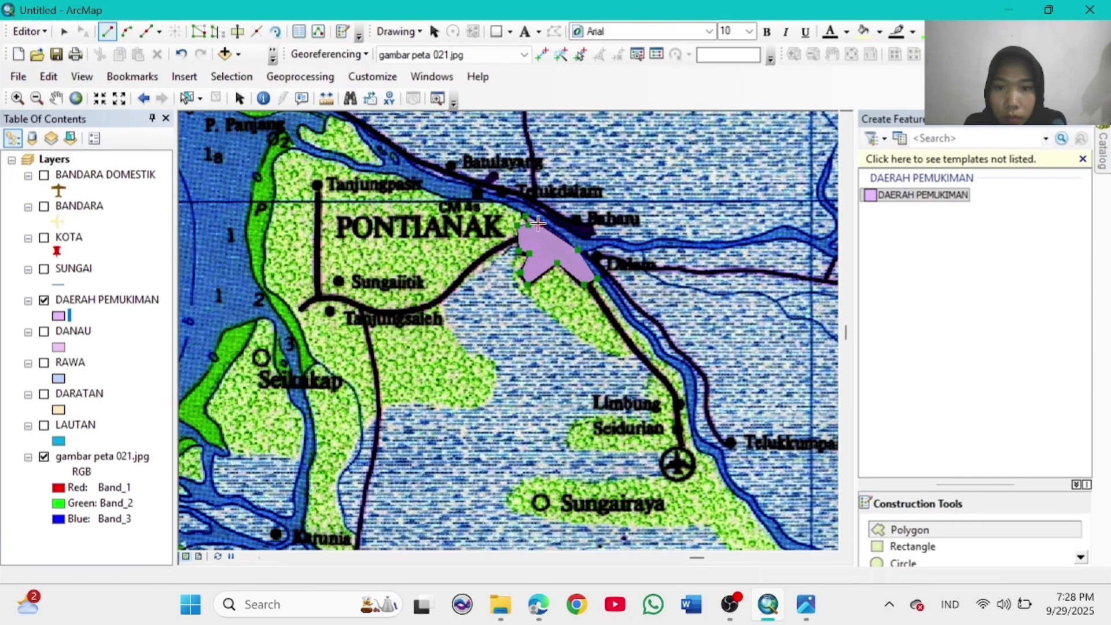
double_click(577, 249)
Step: Zoom in on Bangka island near Pangkalpinang, return to full extent, and stop editing
click(80, 105)
click(18, 99)
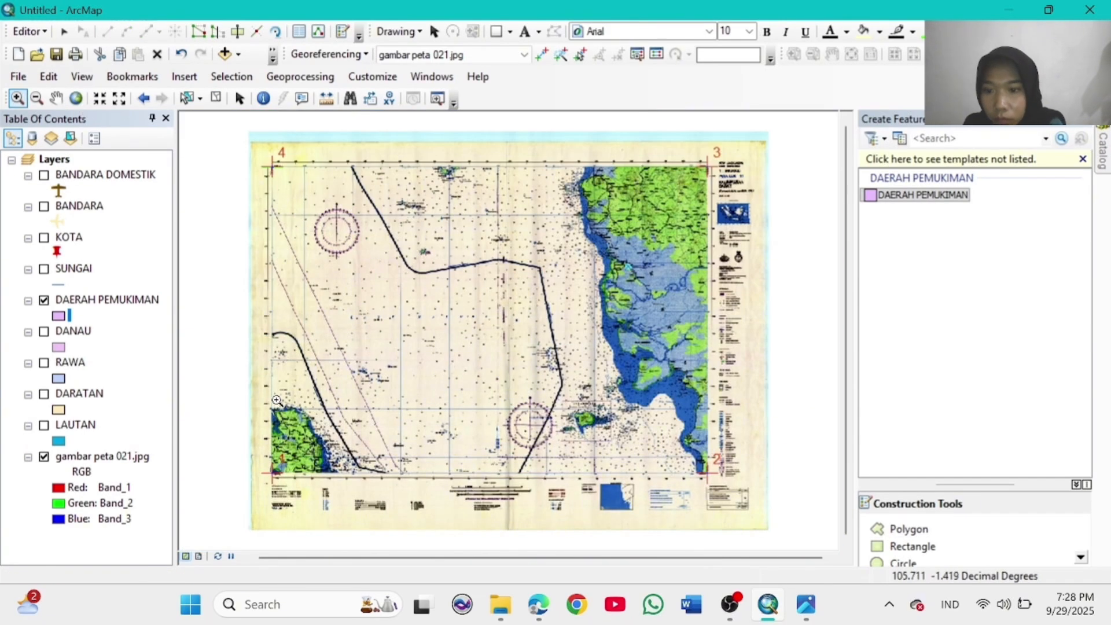
drag(262, 406, 330, 482)
drag(569, 440, 623, 481)
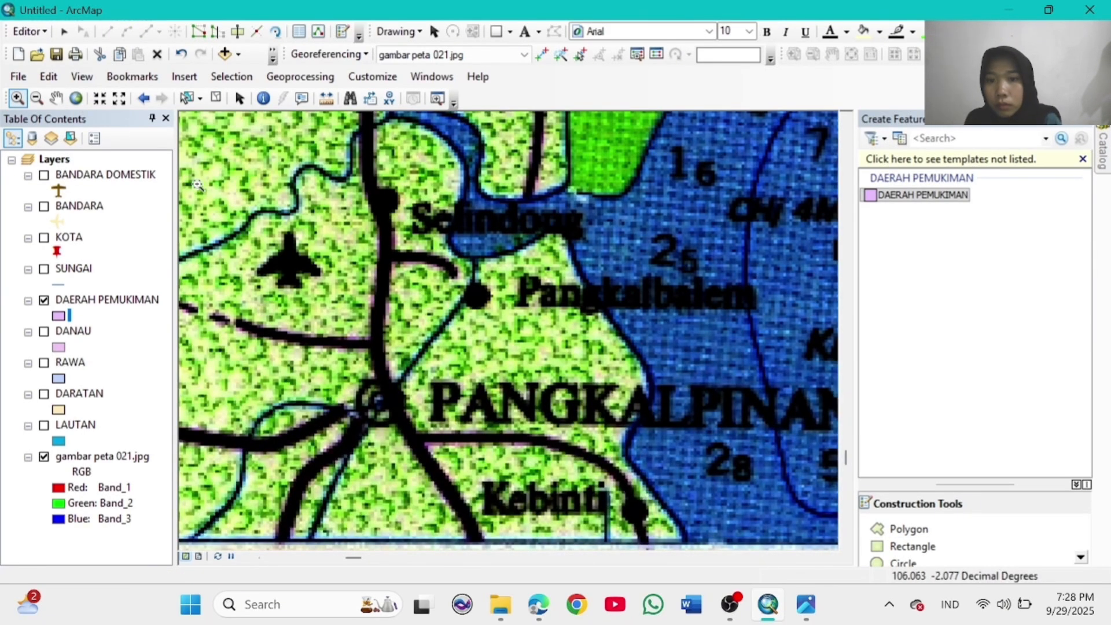
click(76, 99)
click(29, 31)
click(58, 67)
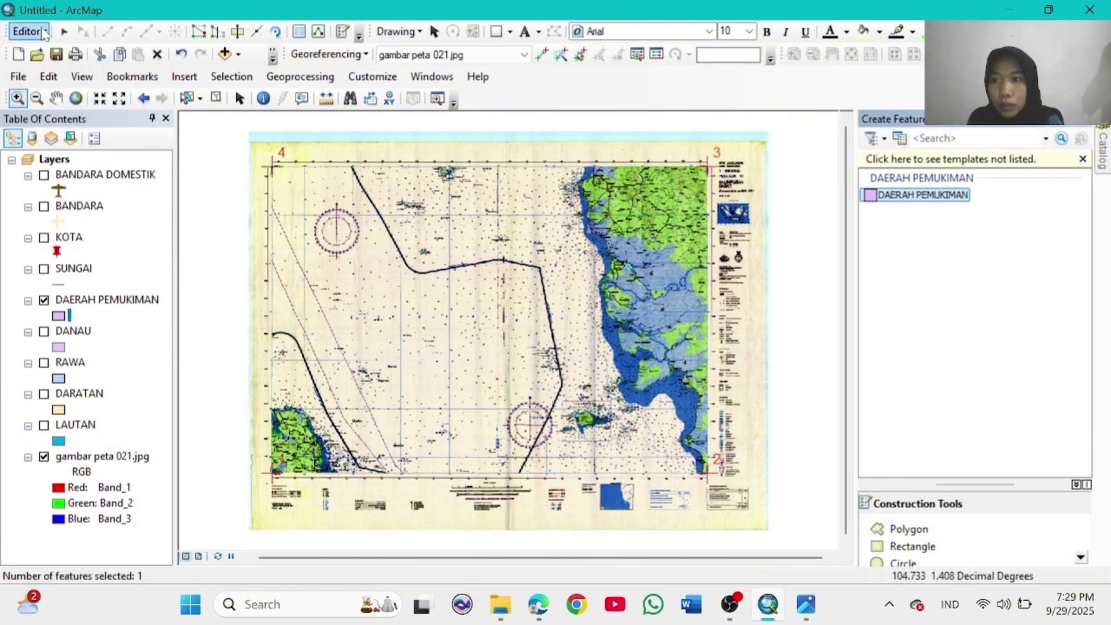
Step: Hide DAERAH PEMUKIMAN and start a GARIS PANTAI polygon shapefile in the Home folder
click(46, 306)
click(44, 301)
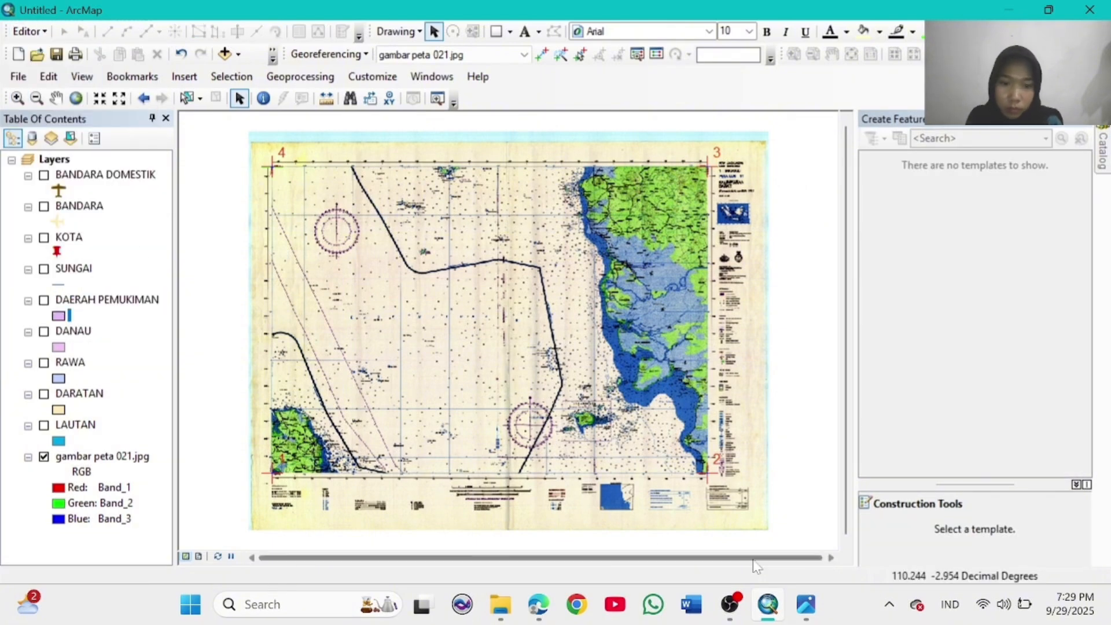
click(432, 77)
click(452, 174)
right_click(930, 180)
mouse_move(980, 287)
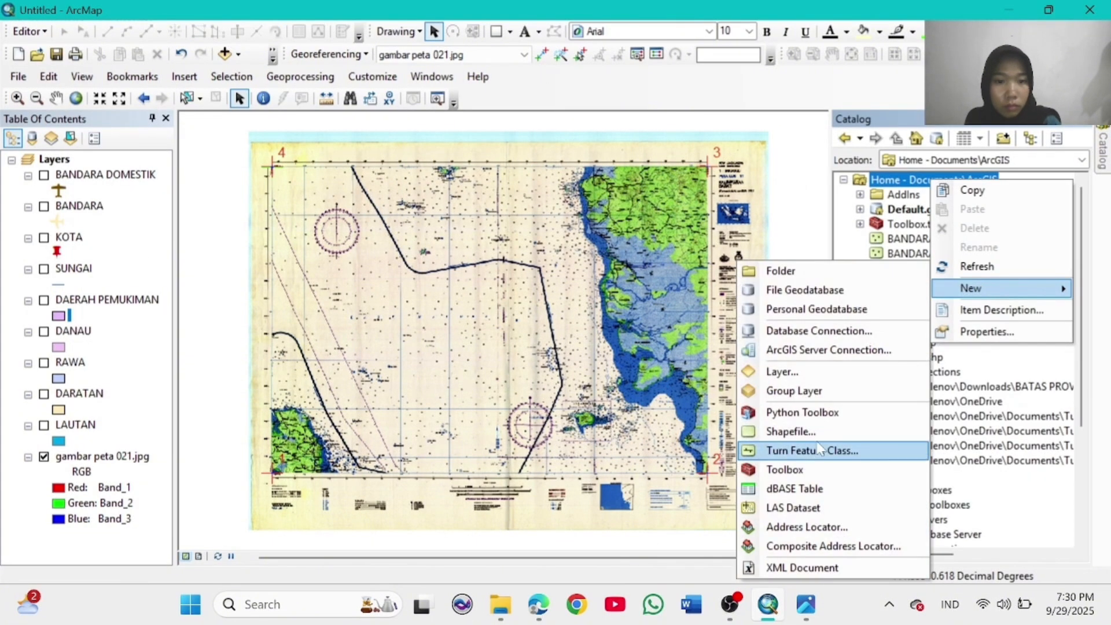
click(795, 430)
click(692, 172)
click(602, 206)
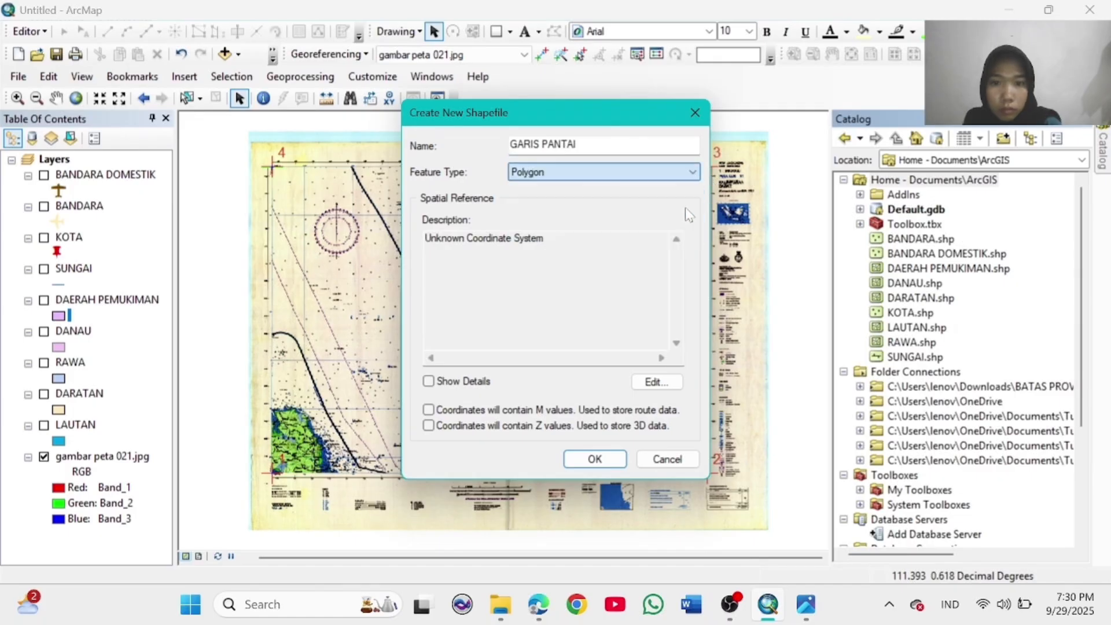
Step: Set GARIS PANTAI's coordinate system to WGS 1984 and create the shapefile
click(656, 382)
click(399, 187)
click(406, 255)
scroll(558, 267, down, 5)
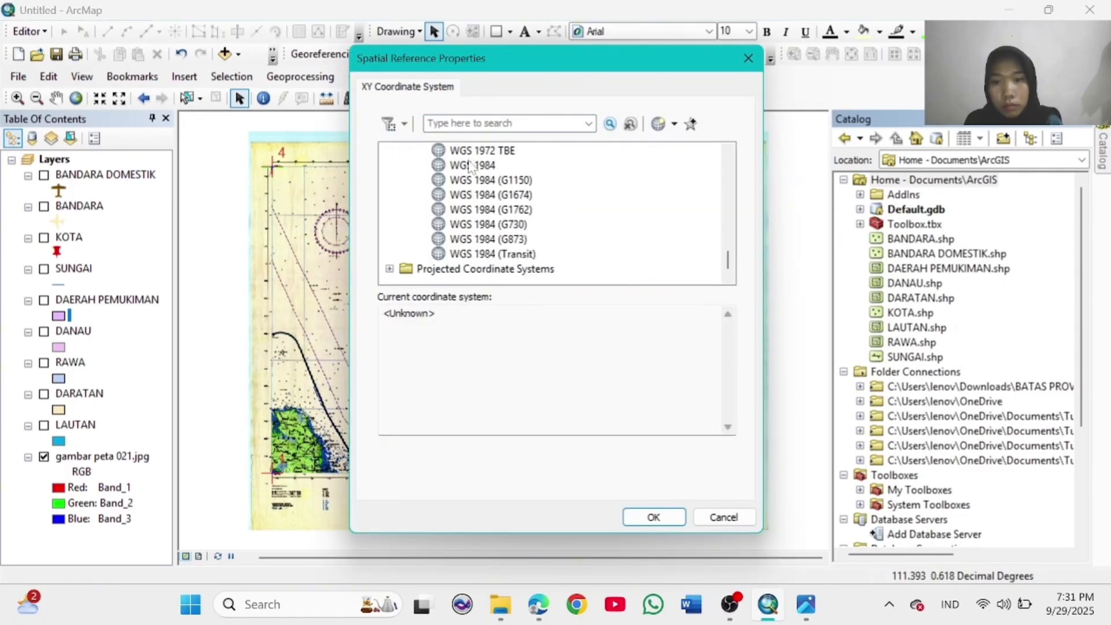
click(463, 165)
click(654, 517)
click(611, 457)
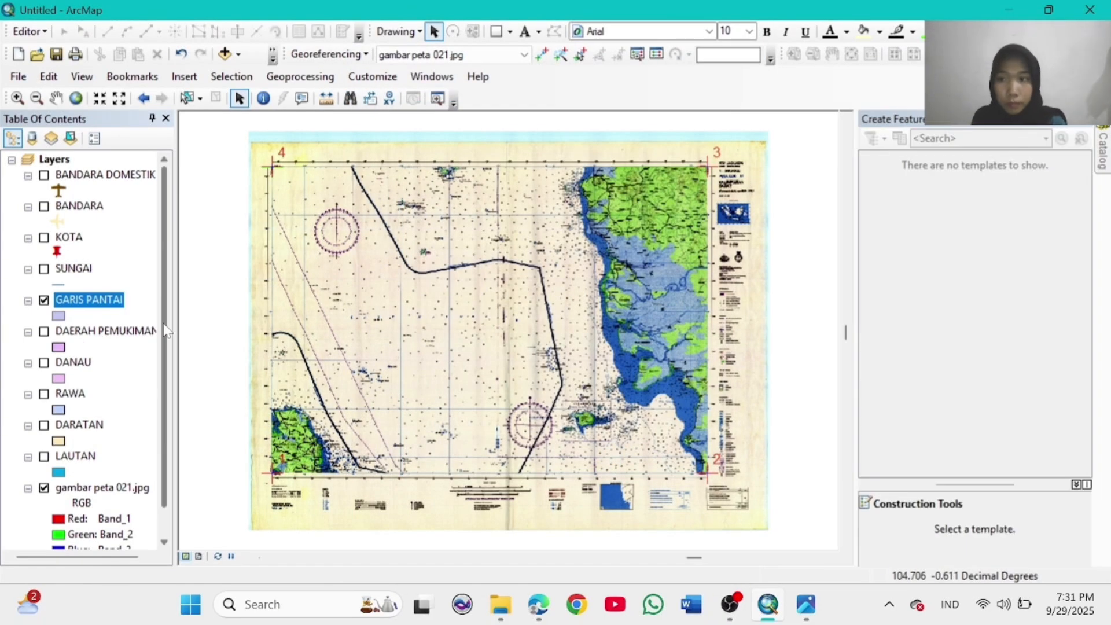
Step: Zoom in on Bangka island and start an editing session
click(18, 98)
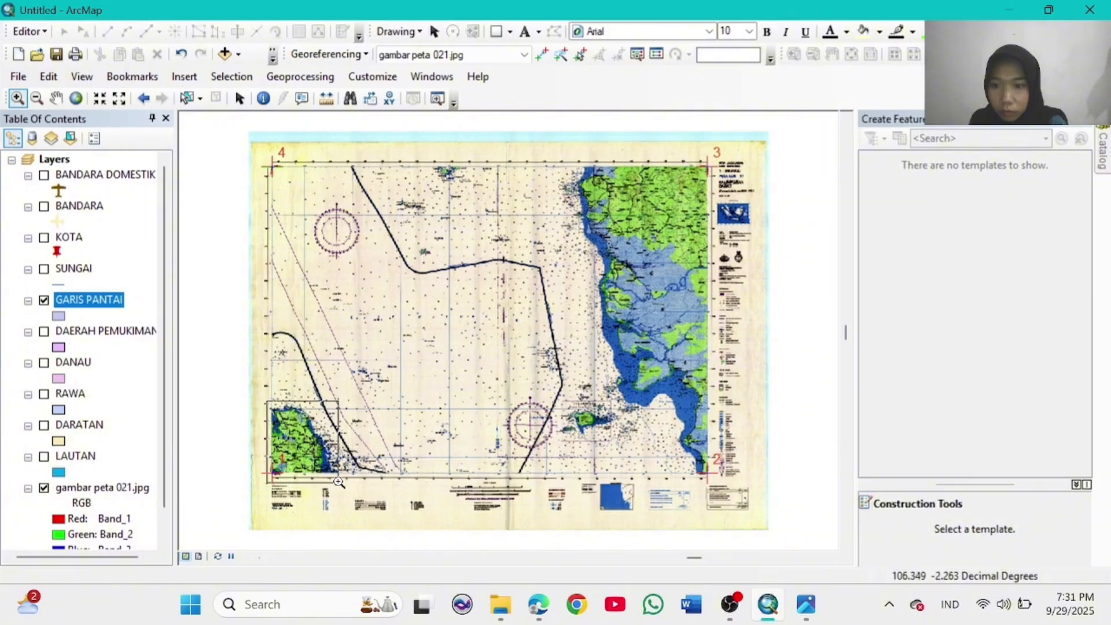
drag(339, 482, 339, 481)
click(28, 31)
click(43, 45)
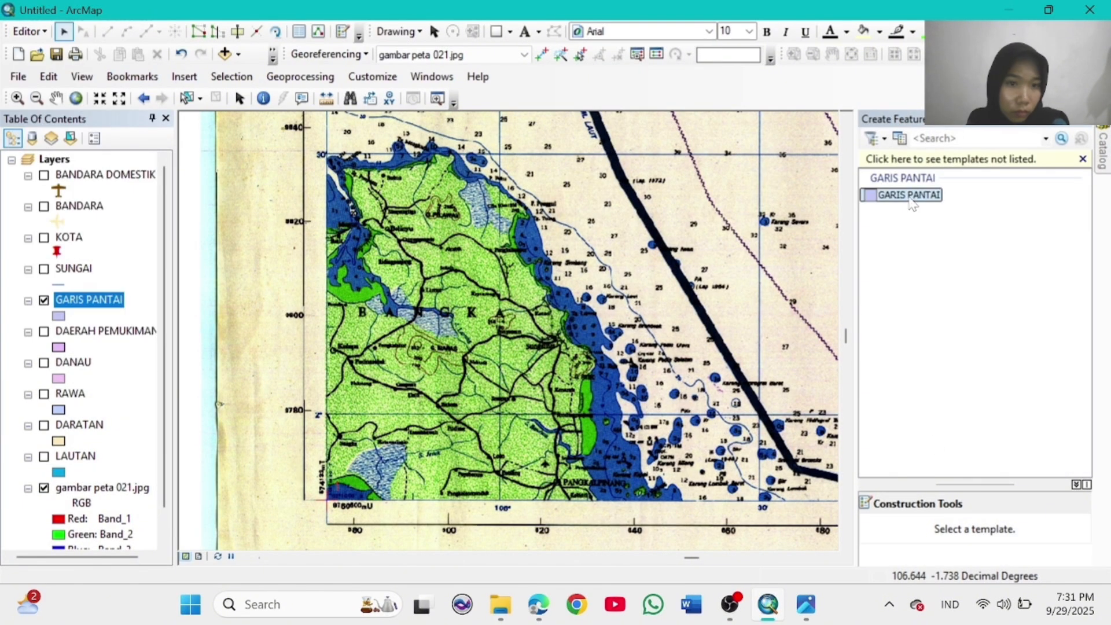
Step: Start a GARIS PANTAI polygon tracing the Bangka coast eastward and down the east side
click(991, 528)
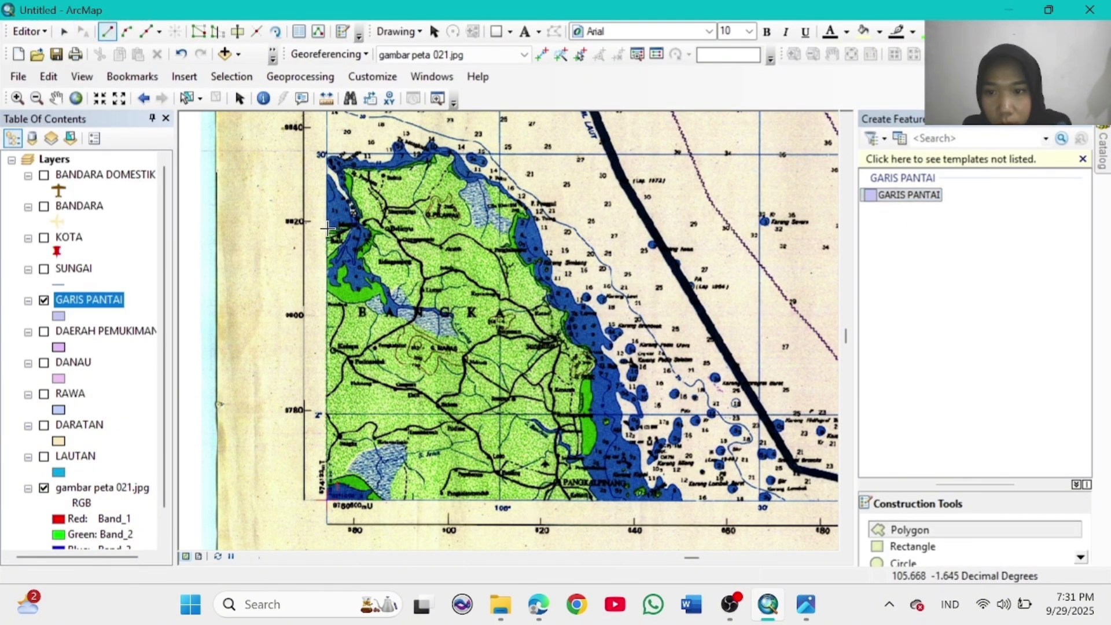
click(340, 182)
click(357, 215)
click(335, 172)
click(327, 159)
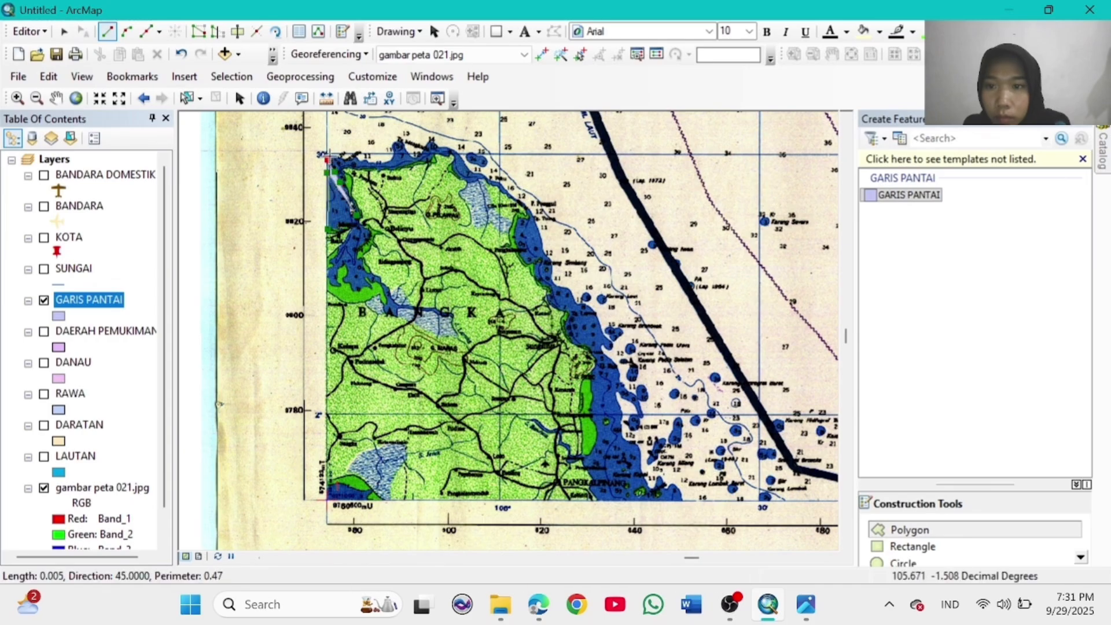
click(336, 155)
click(355, 156)
click(395, 152)
click(395, 142)
click(399, 137)
click(413, 155)
click(432, 137)
click(438, 144)
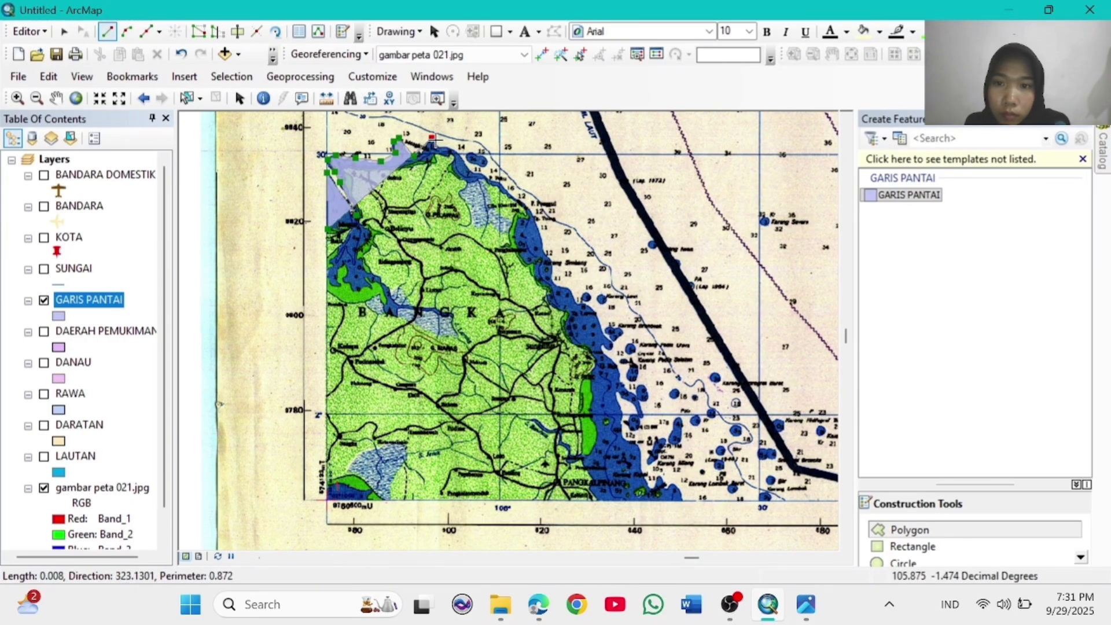
click(461, 152)
click(473, 168)
click(492, 178)
click(513, 192)
click(532, 211)
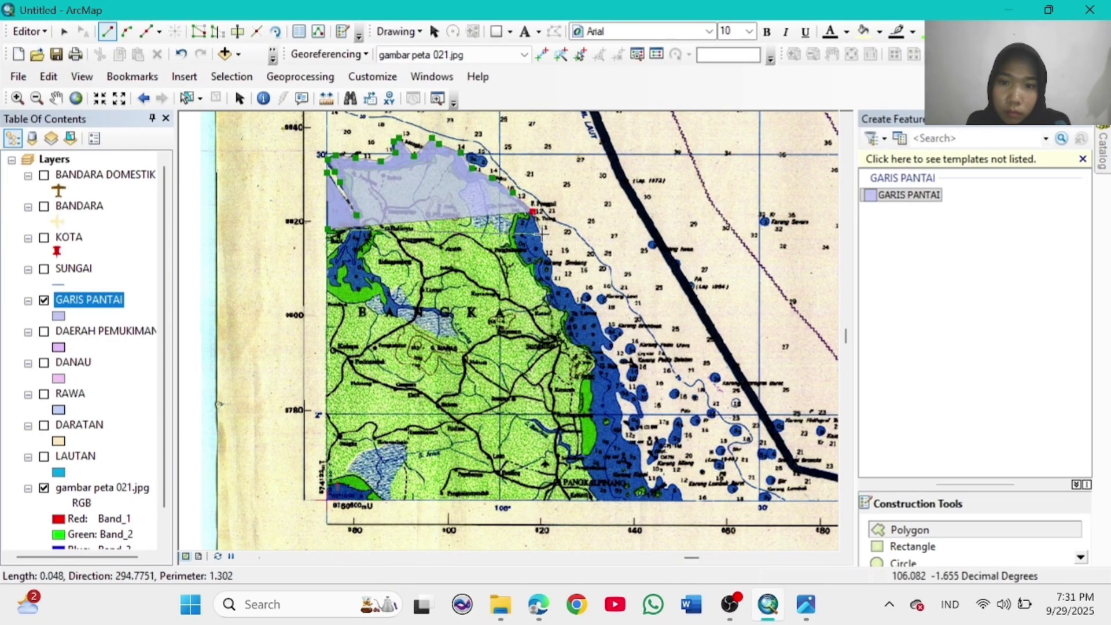
click(544, 241)
click(544, 254)
click(553, 267)
click(556, 281)
click(569, 288)
click(578, 301)
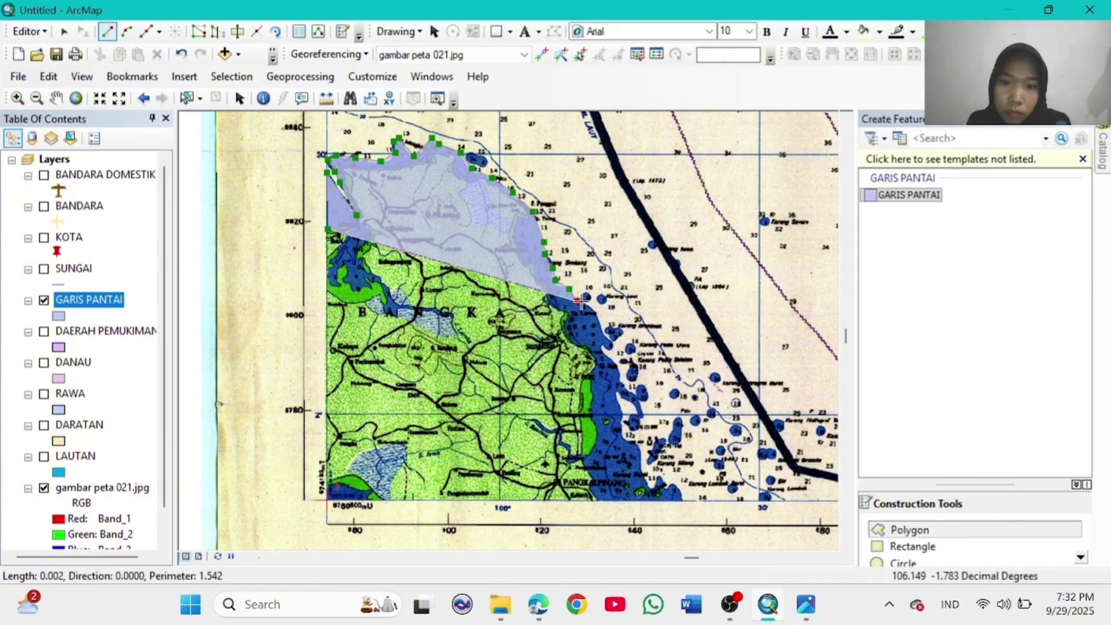
click(593, 310)
click(604, 335)
Step: Extend the polygon's outer edge southward to the southern end of the coast
click(602, 346)
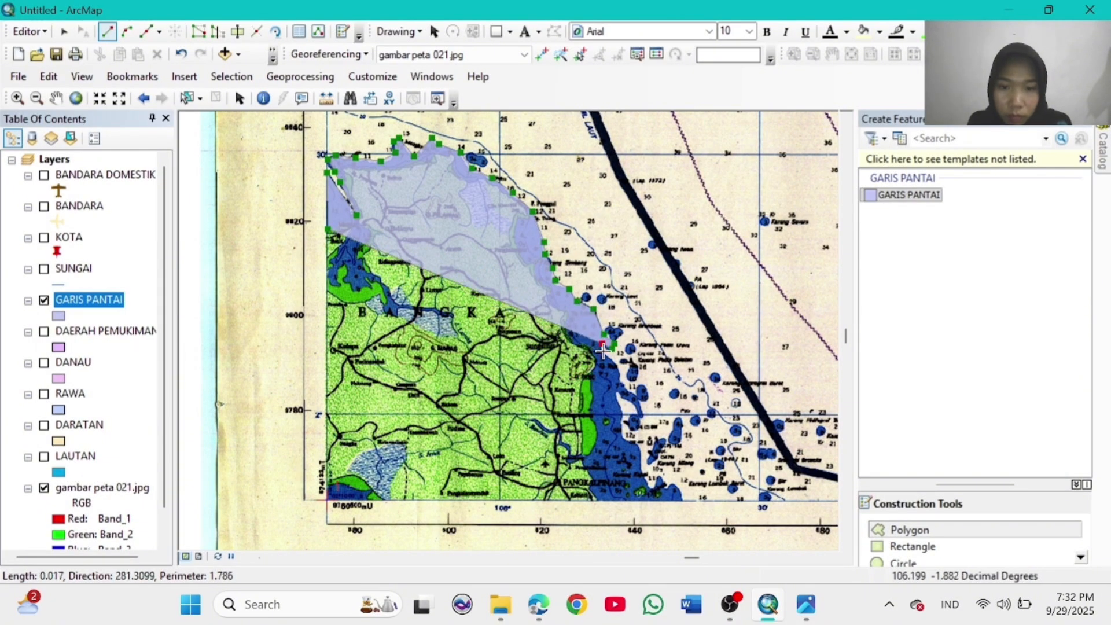
click(604, 351)
click(621, 366)
click(622, 383)
click(637, 397)
click(644, 416)
click(631, 402)
click(618, 391)
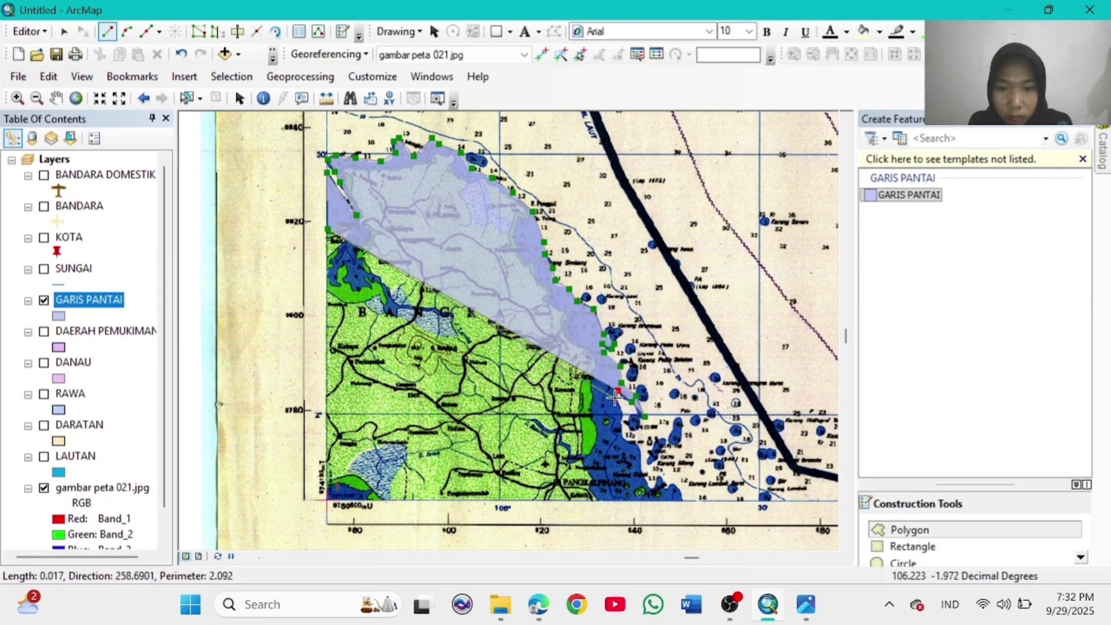
click(636, 419)
click(622, 431)
click(635, 445)
click(640, 466)
click(654, 479)
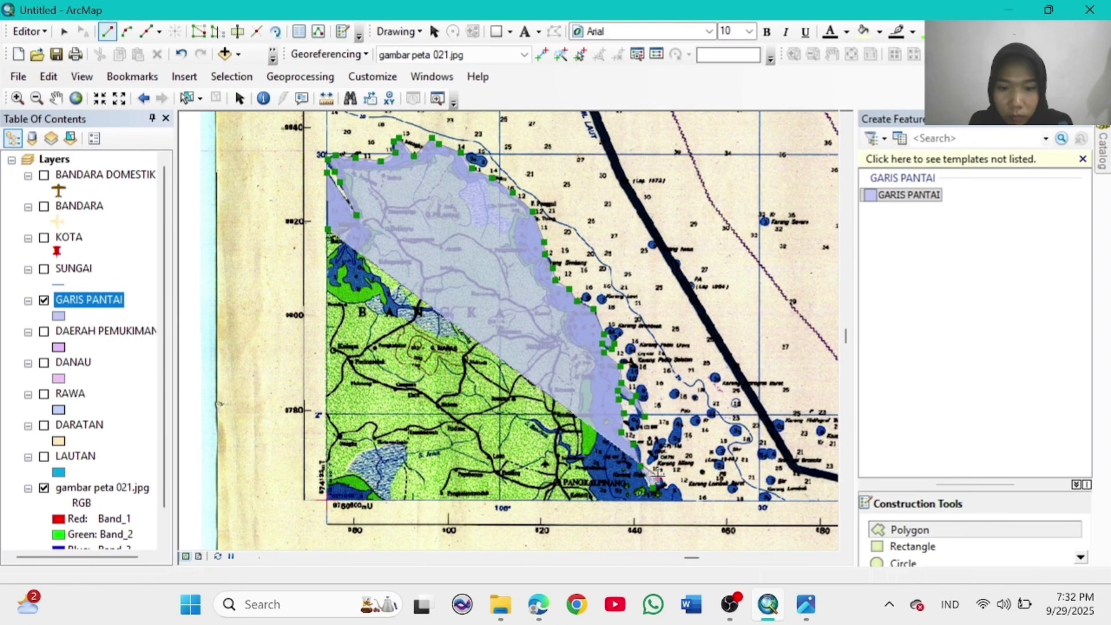
click(670, 489)
click(685, 501)
Step: Shift the map view slightly and undo the stray vertex placed across the land
click(402, 387)
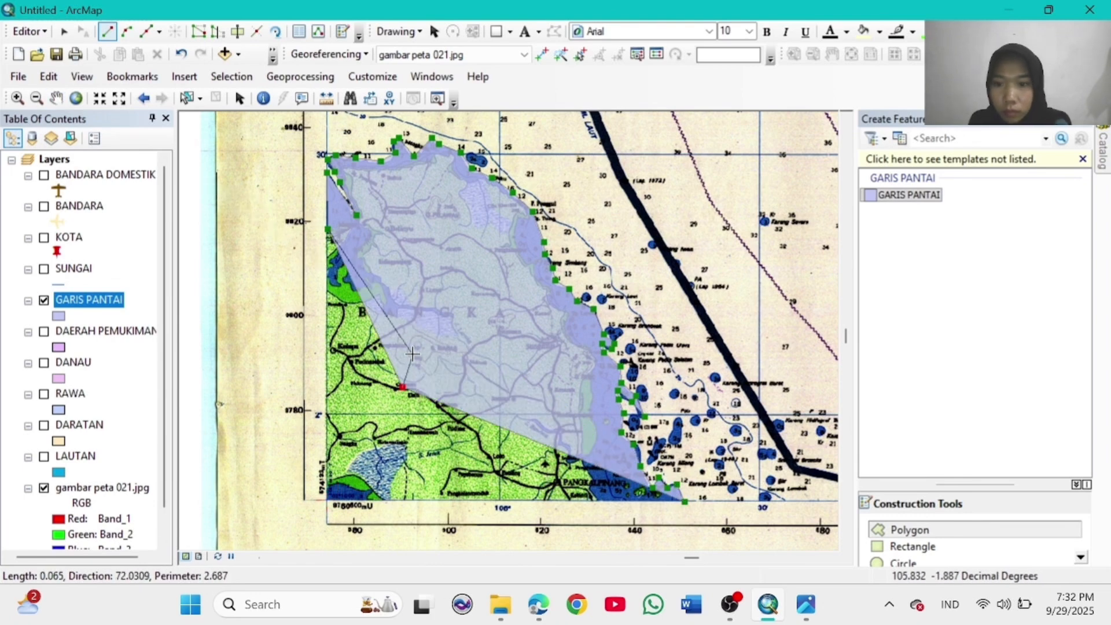
click(56, 97)
drag(361, 374, 358, 351)
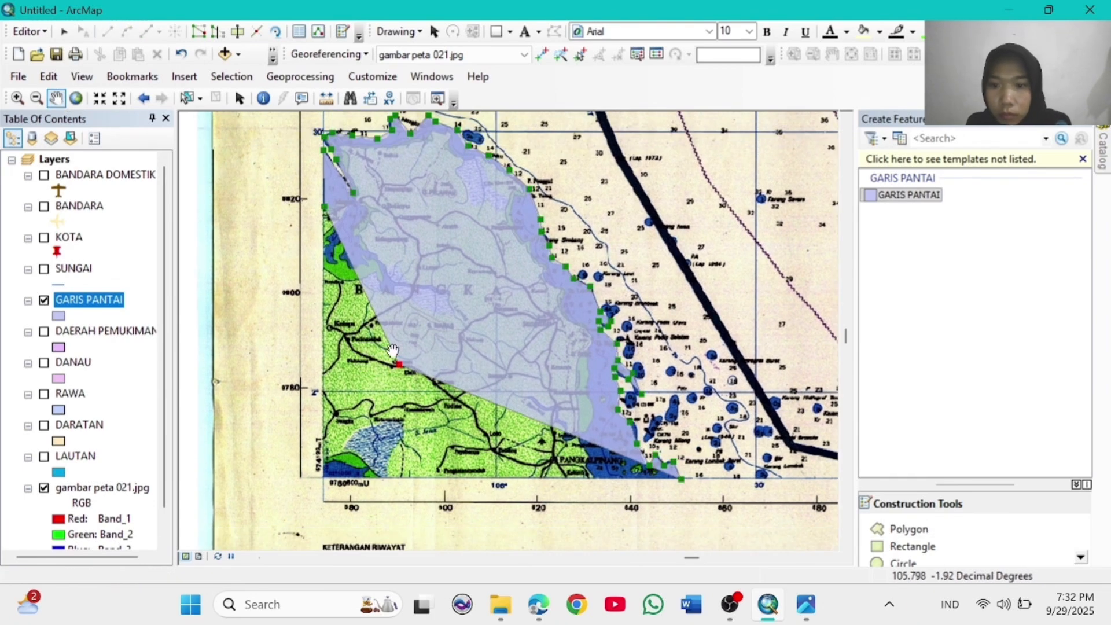
click(894, 530)
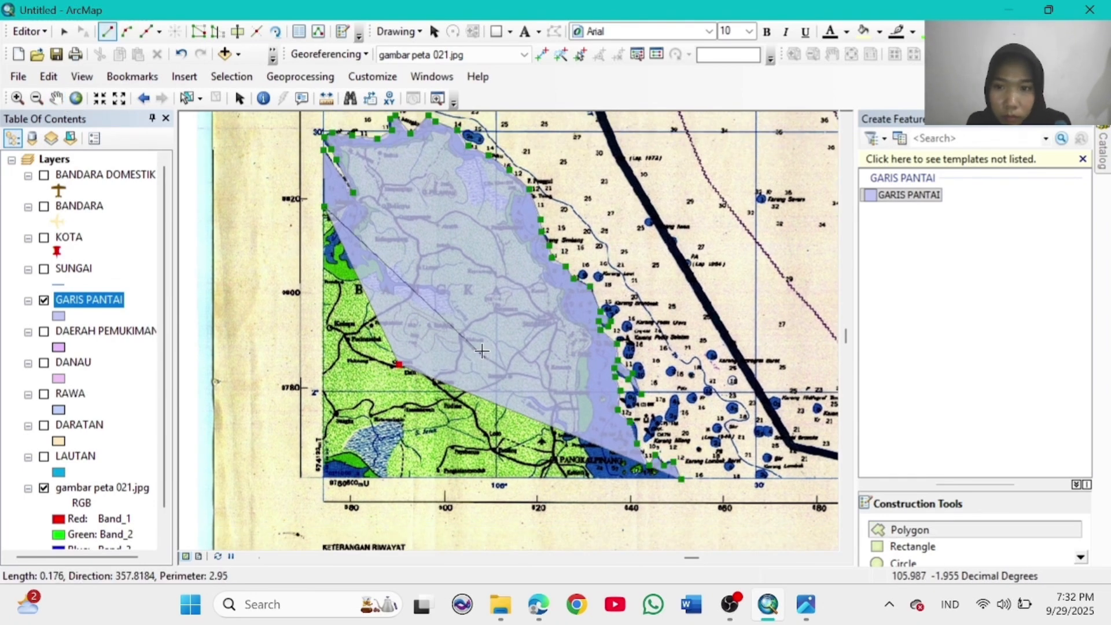
click(181, 56)
Step: Trace the coastal strip's inner edge back up from the southern end
click(651, 478)
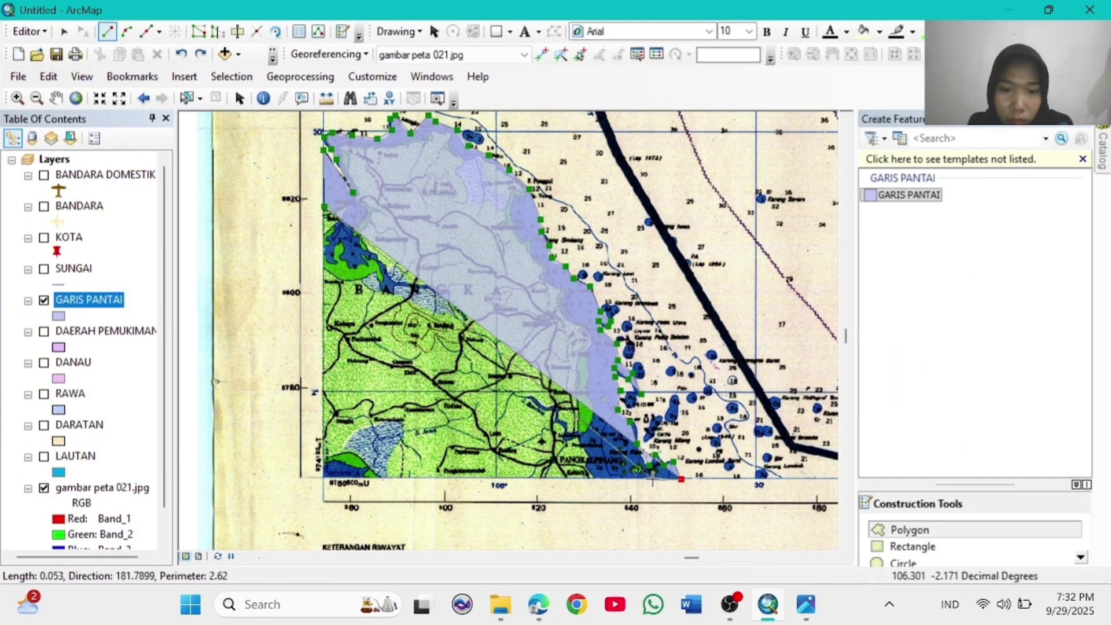
click(595, 479)
click(585, 467)
click(590, 456)
click(578, 440)
click(582, 432)
click(594, 419)
click(591, 392)
click(591, 372)
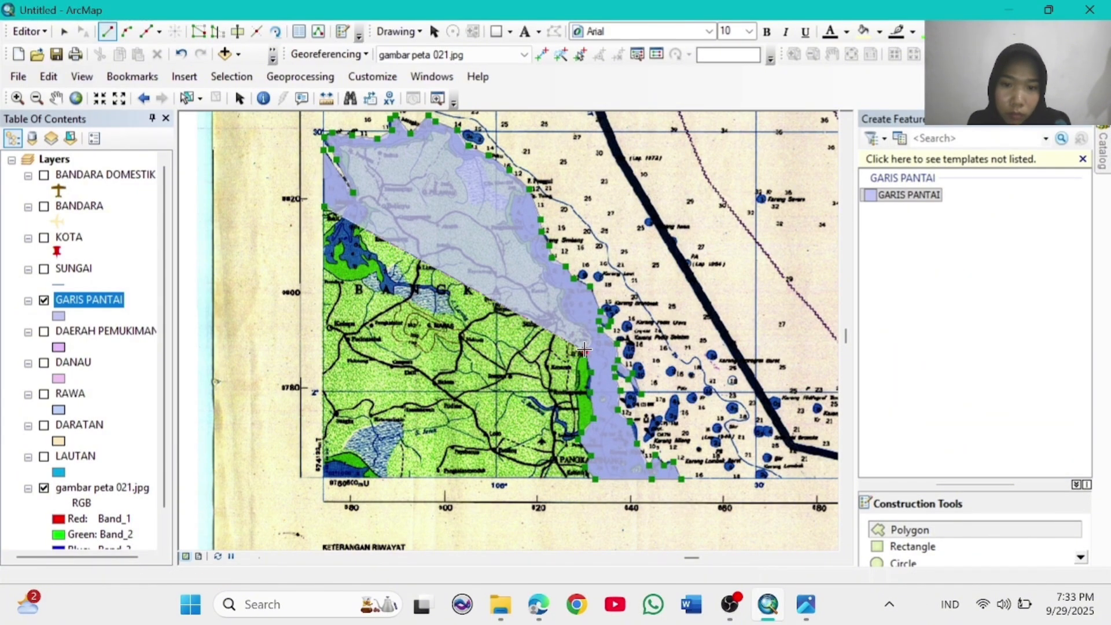
click(592, 336)
click(583, 320)
click(565, 320)
click(562, 309)
click(568, 290)
click(550, 285)
click(545, 268)
click(529, 247)
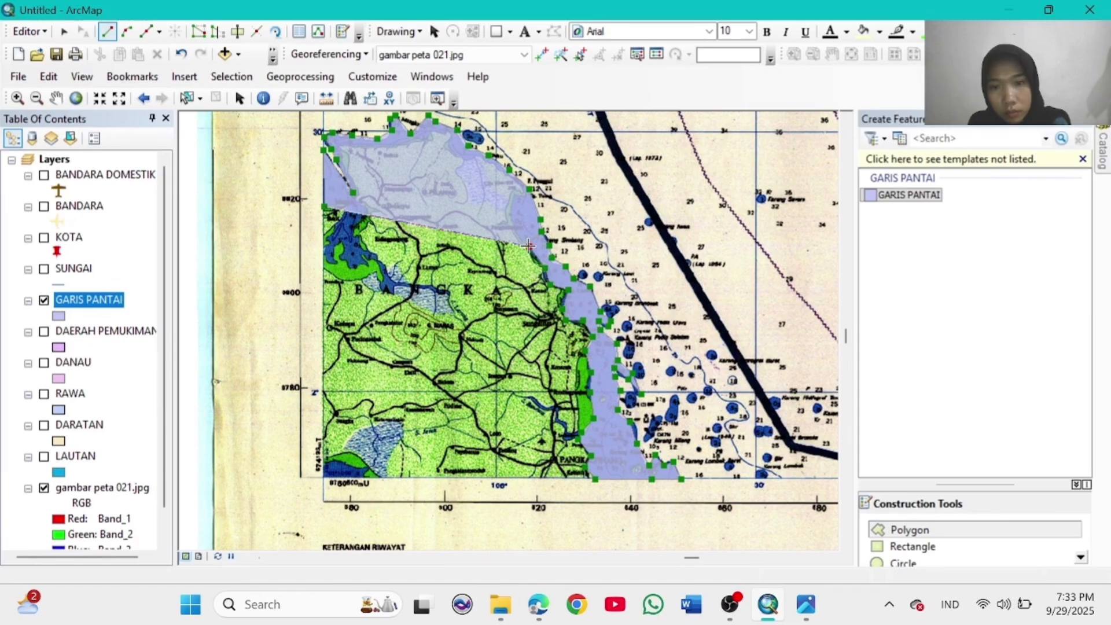
Step: Close the outline along the northern and western coast, completing the first coastline polygon
click(515, 231)
click(514, 216)
click(527, 196)
click(499, 170)
click(479, 155)
click(460, 156)
click(446, 142)
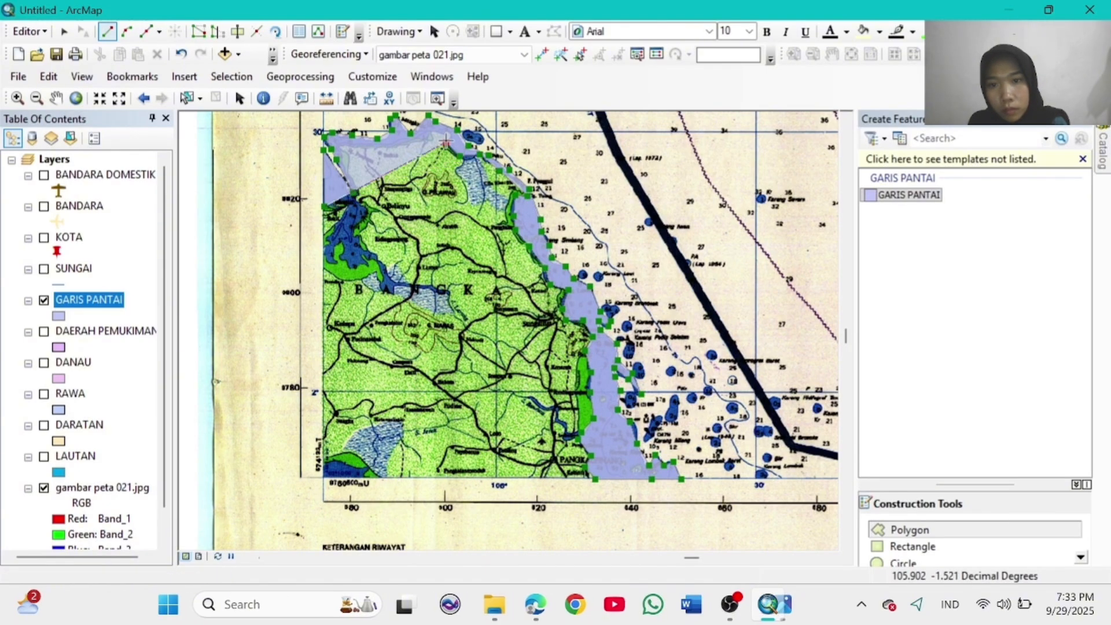
click(427, 138)
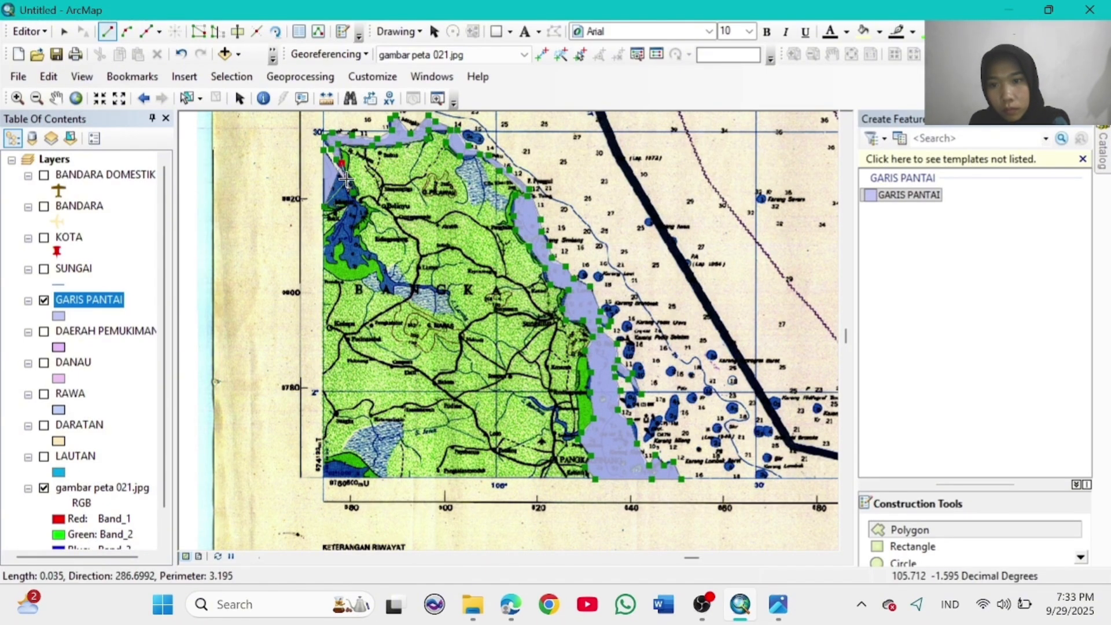
click(372, 255)
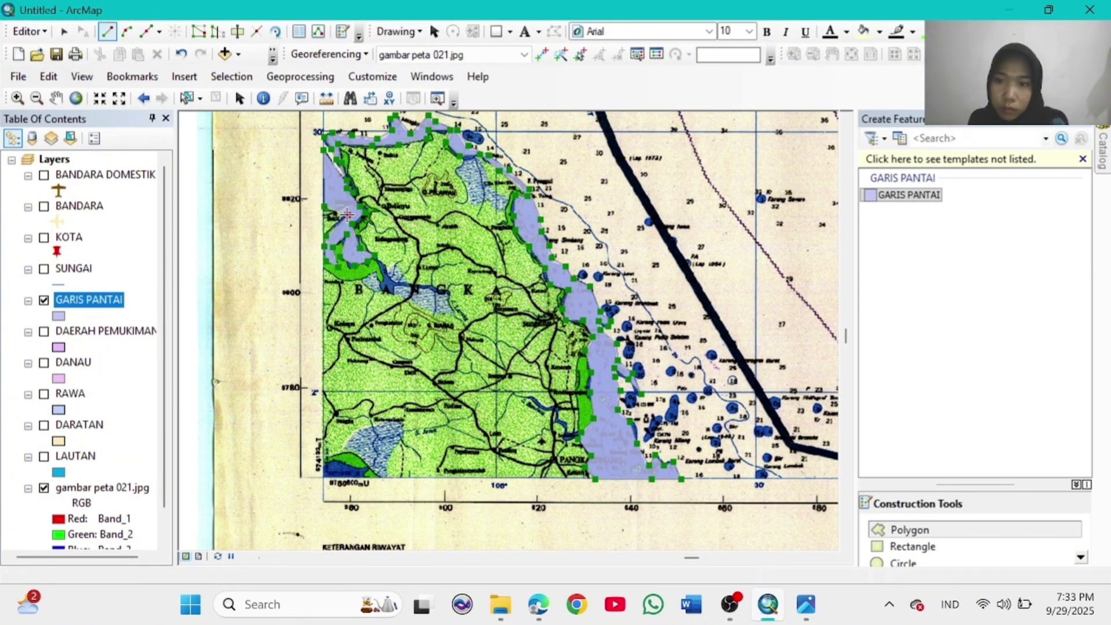
double_click(325, 205)
Step: Zoom in on the next coastline stretch and begin a second polygon down the coast
click(75, 98)
click(18, 98)
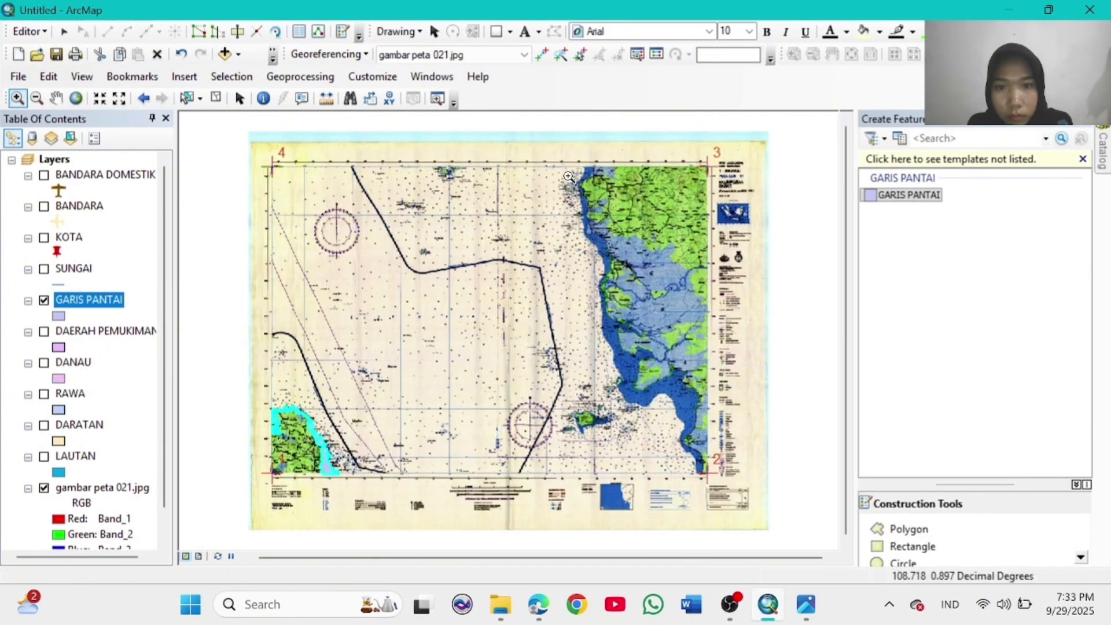
click(635, 265)
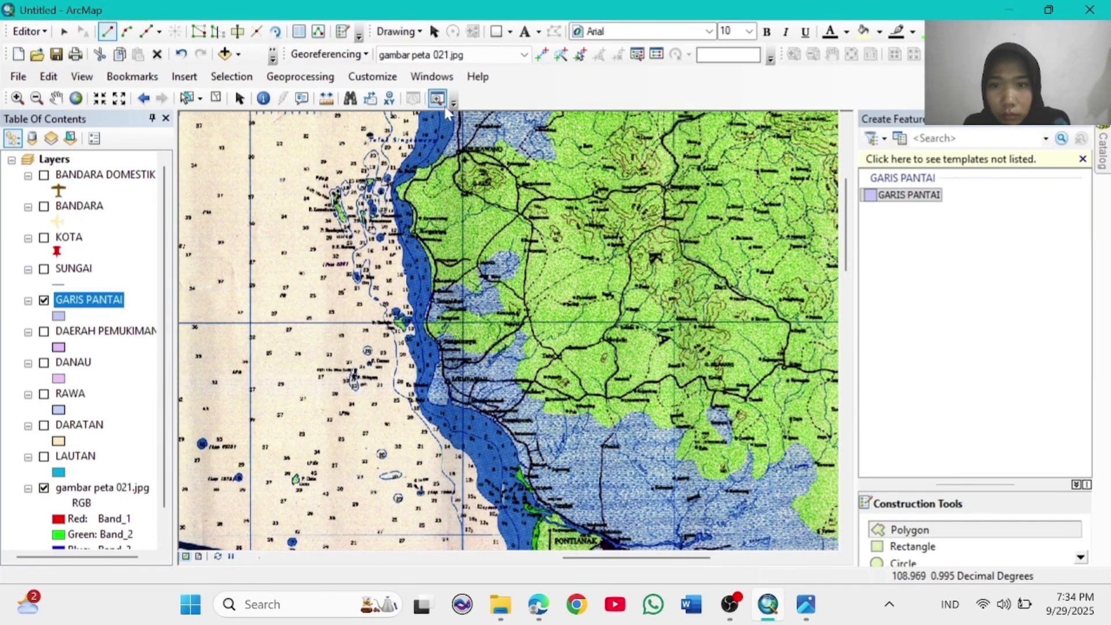
click(420, 168)
click(396, 186)
click(415, 213)
click(411, 231)
click(429, 261)
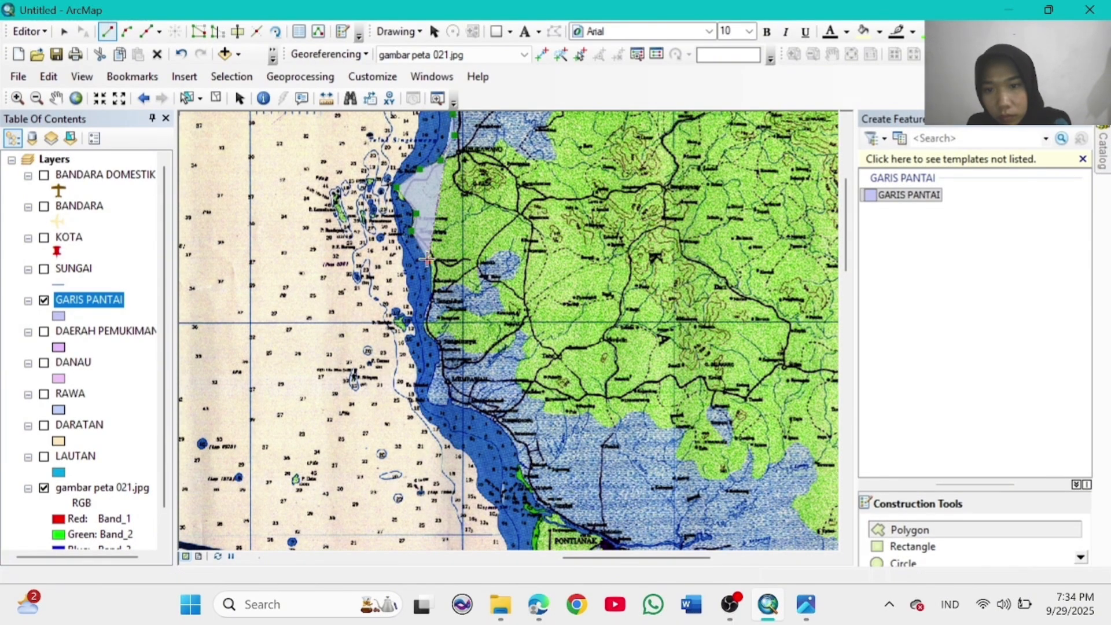
click(431, 290)
click(425, 318)
click(426, 336)
click(439, 347)
click(427, 398)
click(448, 408)
click(473, 412)
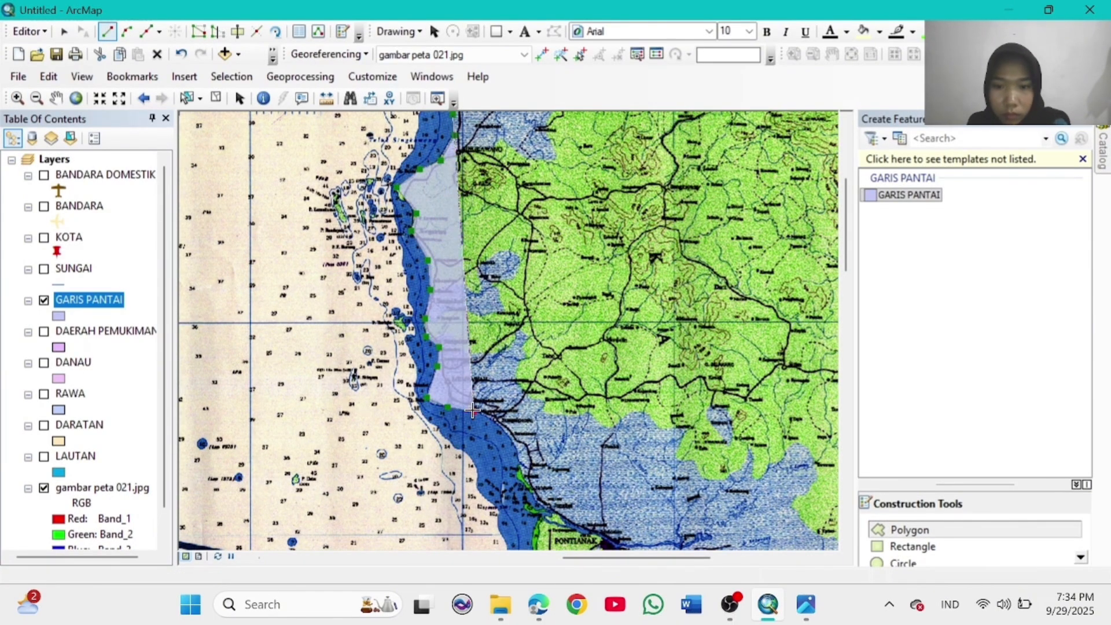
click(495, 424)
click(516, 446)
click(522, 476)
click(539, 503)
Step: Trace the second polygon around the river mouth and back up the outer edge
click(550, 516)
click(532, 536)
click(531, 549)
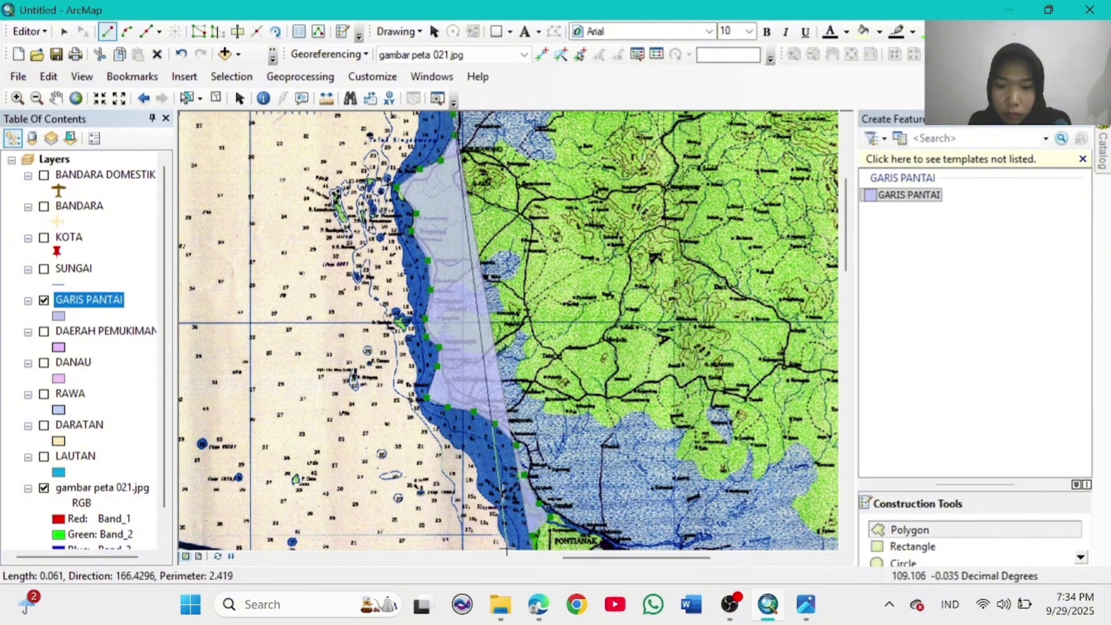
click(507, 549)
click(500, 531)
click(501, 512)
click(478, 490)
click(475, 462)
click(461, 448)
click(454, 446)
click(437, 429)
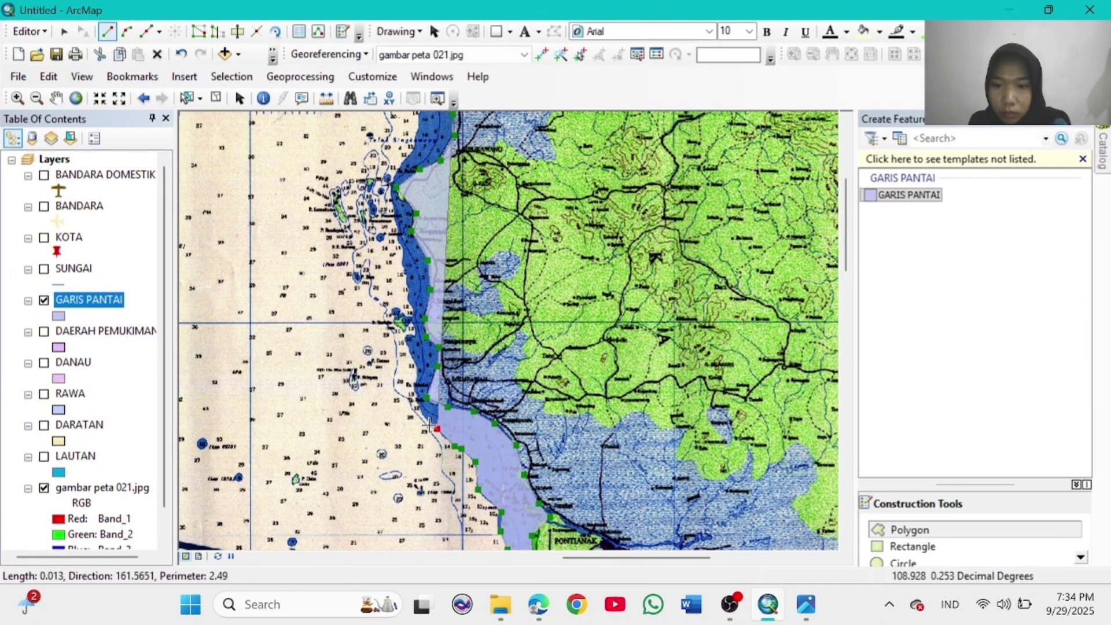
click(423, 420)
click(416, 389)
click(421, 372)
Step: Continue up the western edge and complete the second coastline polygon
click(406, 342)
click(410, 323)
click(394, 315)
click(406, 297)
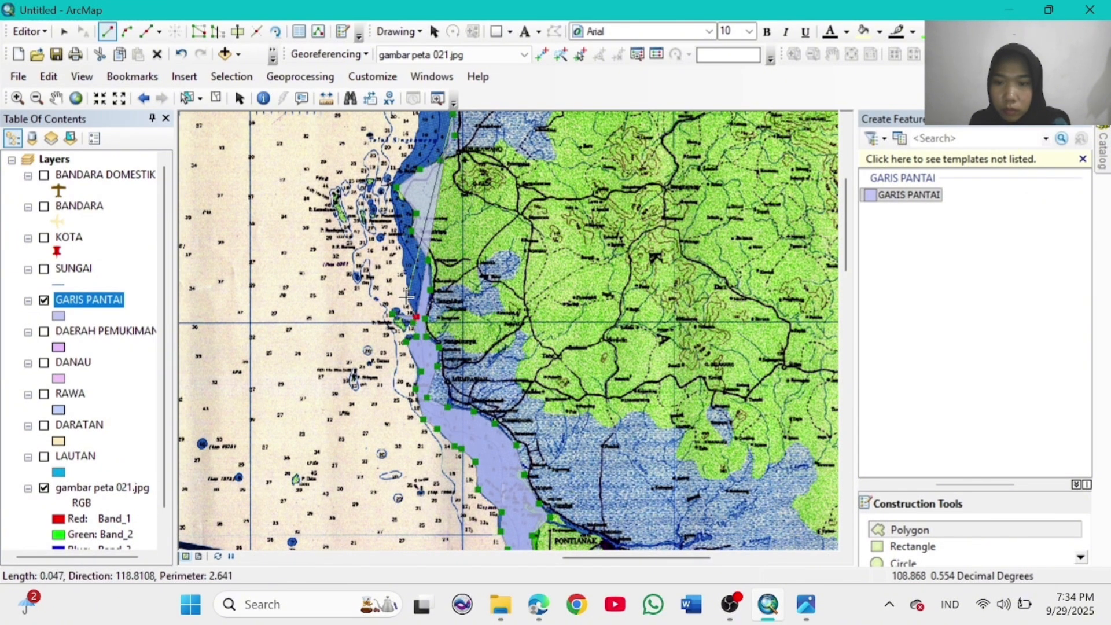
click(406, 275)
click(403, 259)
click(399, 239)
click(400, 227)
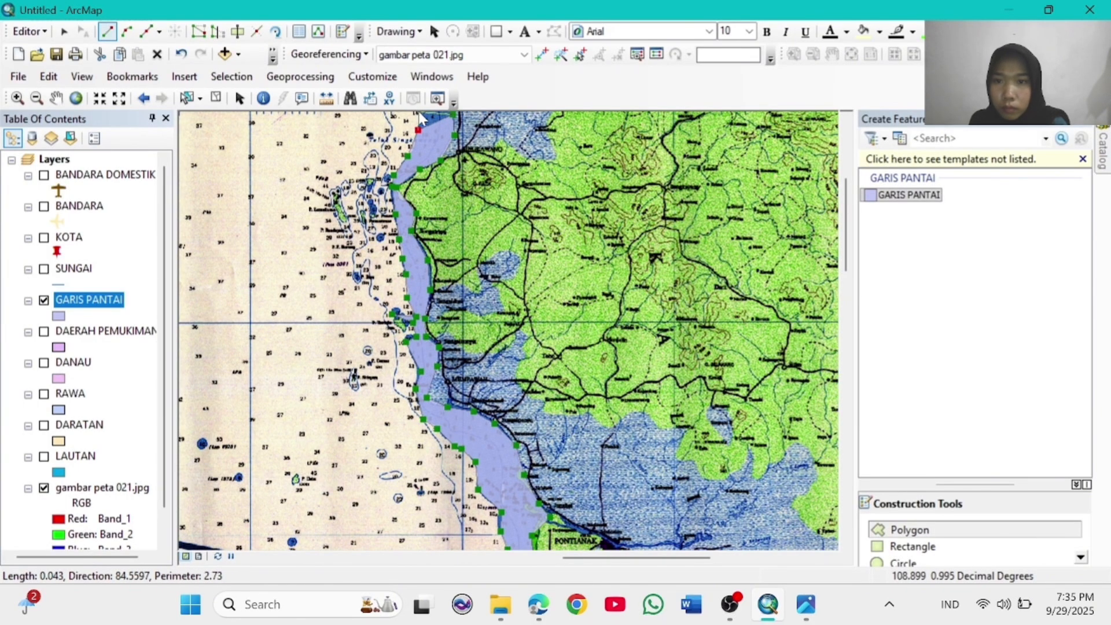
double_click(418, 111)
Step: Move the view to the coast further south and trace a third polygon down the coast
click(56, 98)
drag(655, 544, 607, 108)
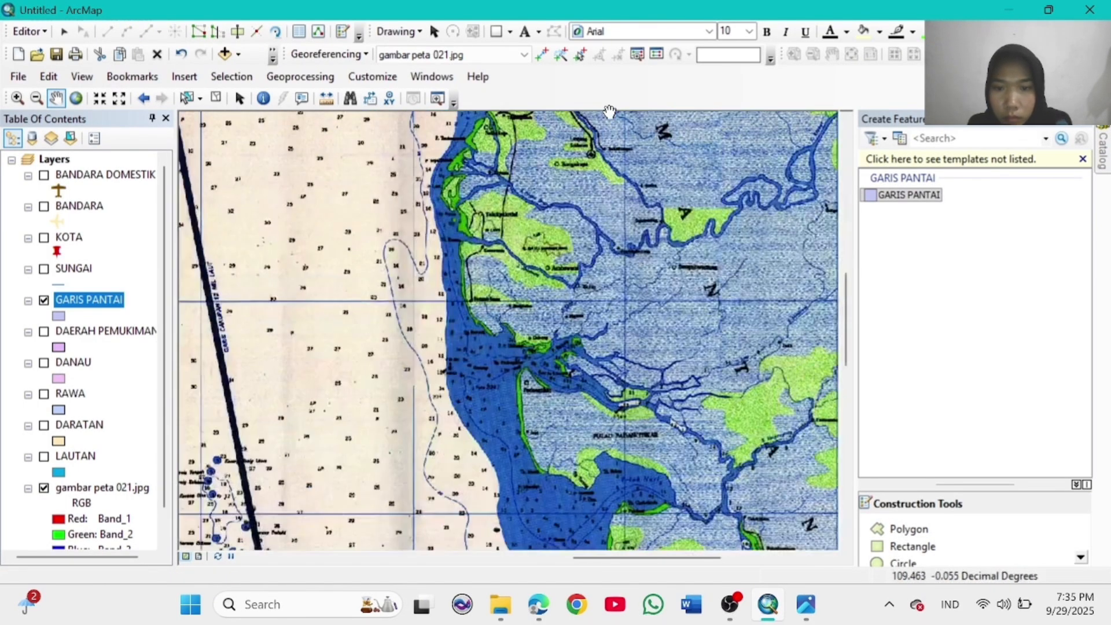
drag(576, 200, 578, 269)
click(908, 528)
click(459, 172)
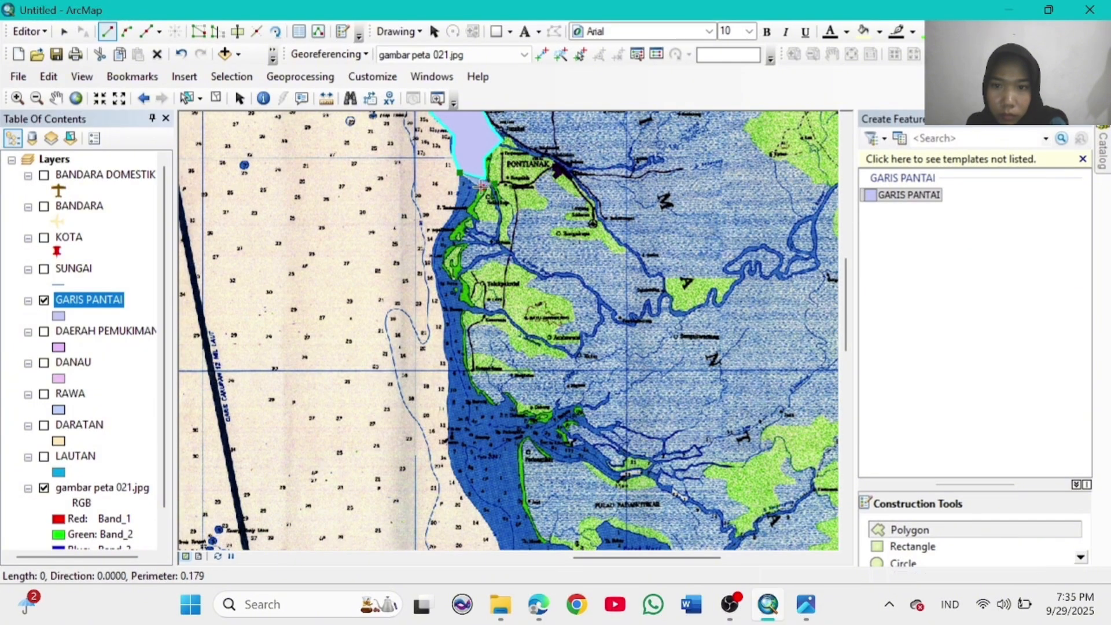
click(462, 360)
click(475, 395)
click(495, 407)
click(512, 398)
click(519, 410)
click(531, 438)
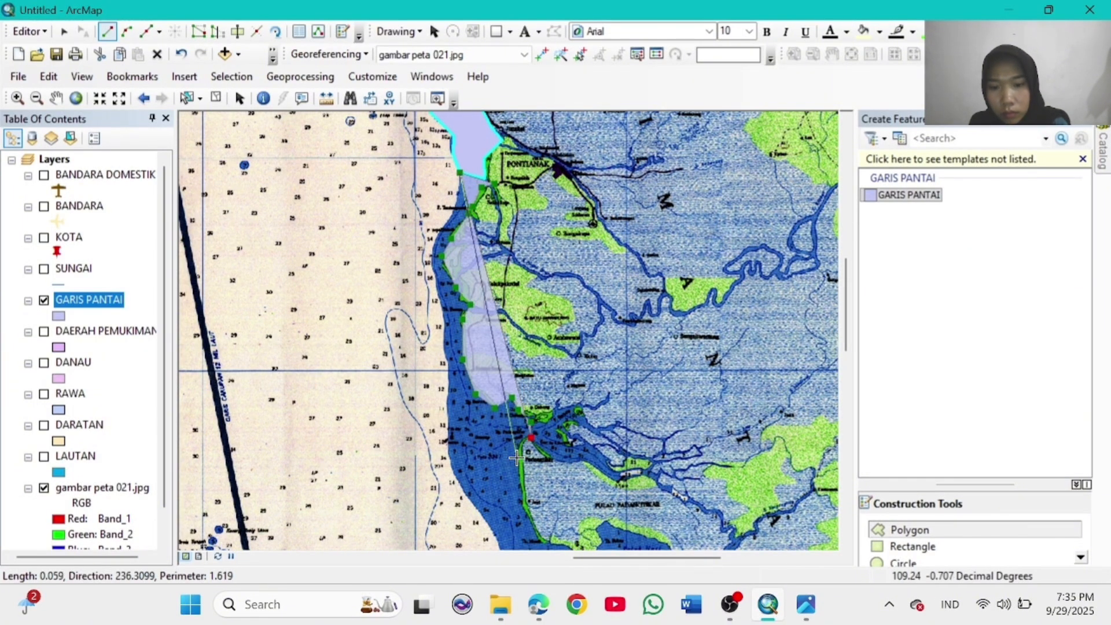
click(518, 458)
click(524, 505)
click(542, 540)
click(500, 547)
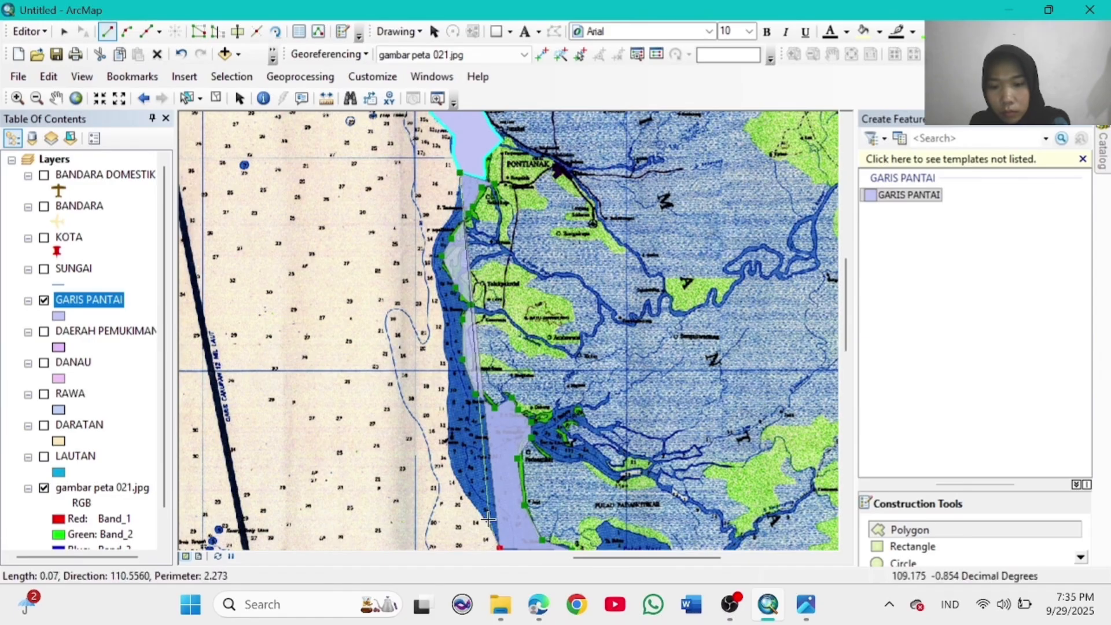
Step: Trace the third polygon back up the west coast and complete it
click(486, 520)
click(461, 485)
click(450, 455)
click(447, 398)
click(451, 368)
click(444, 352)
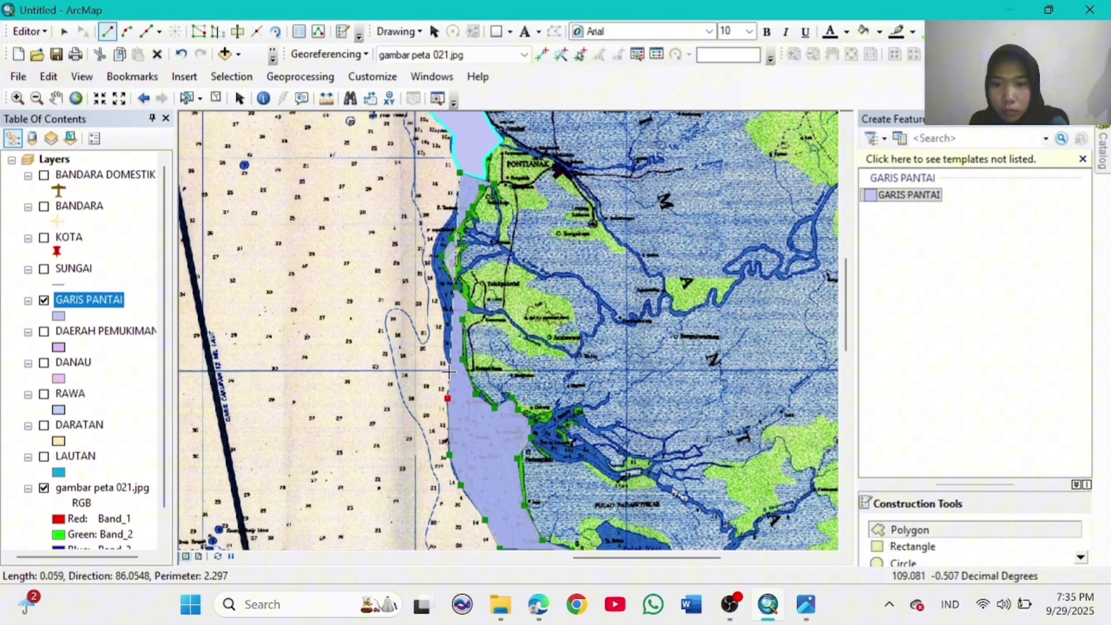
click(446, 315)
click(436, 286)
click(429, 260)
click(437, 238)
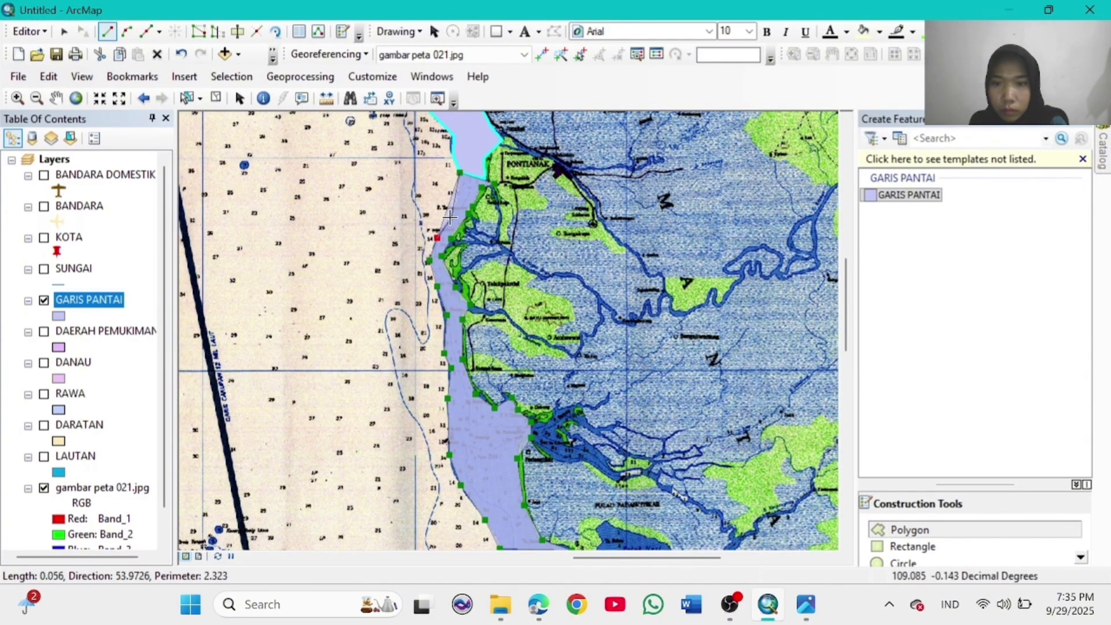
double_click(460, 172)
Step: Pan south and start the bay polygon, tracing from Pulau Maya down the eastern shore
click(56, 98)
mouse_move(529, 314)
mouse_down()
mouse_move(501, 224)
mouse_move(487, 104)
mouse_up()
mouse_move(640, 351)
mouse_down()
mouse_move(630, 265)
mouse_move(618, 295)
mouse_up()
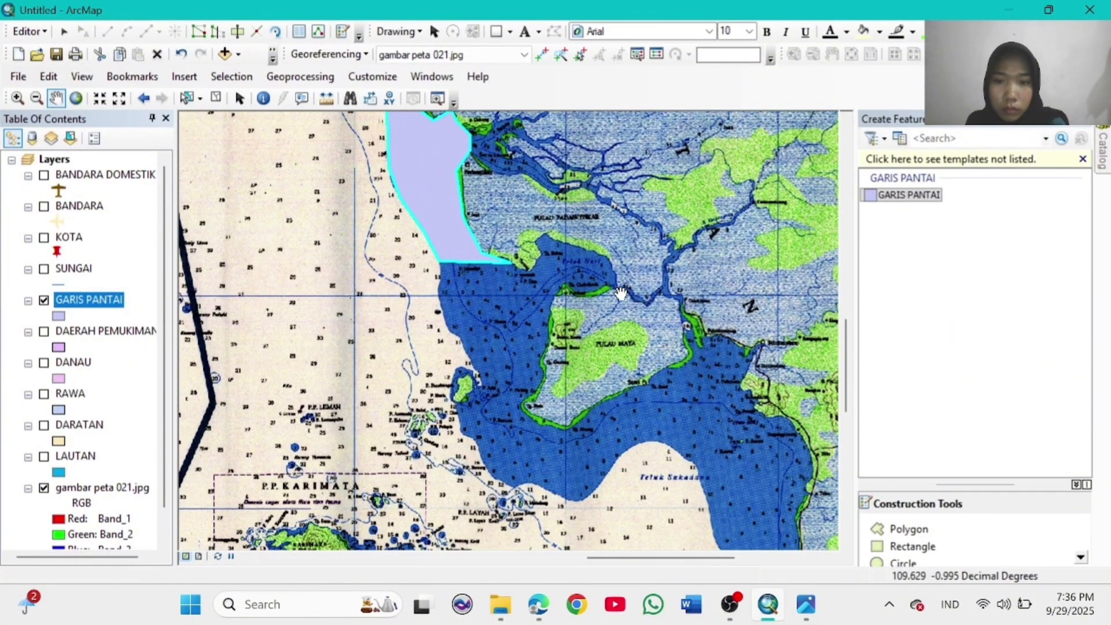
click(922, 526)
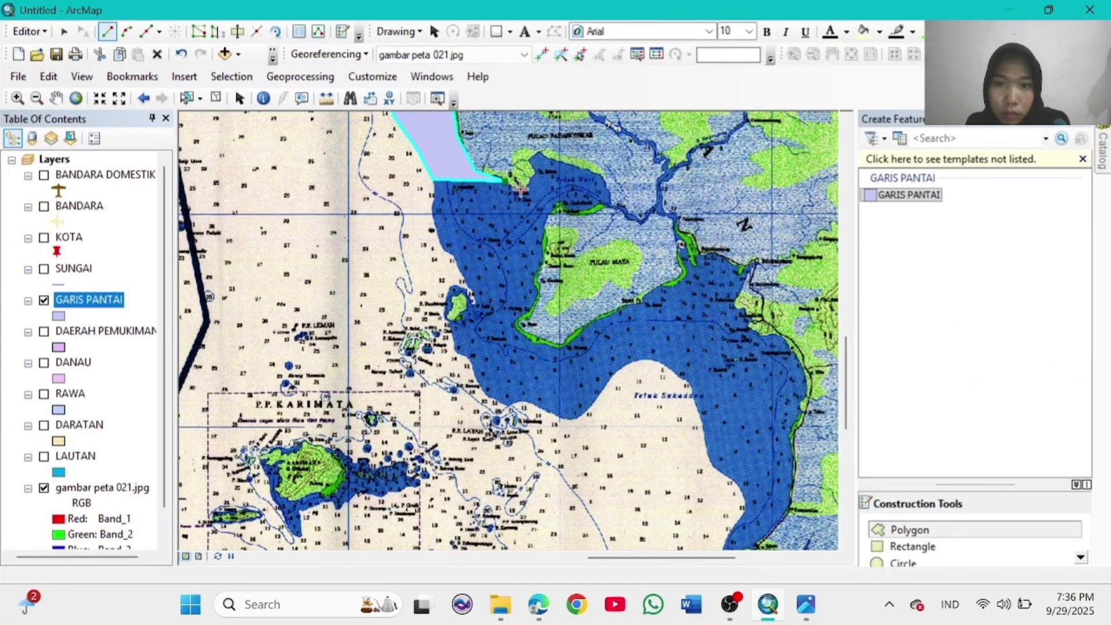
click(602, 174)
click(613, 204)
click(582, 212)
click(553, 203)
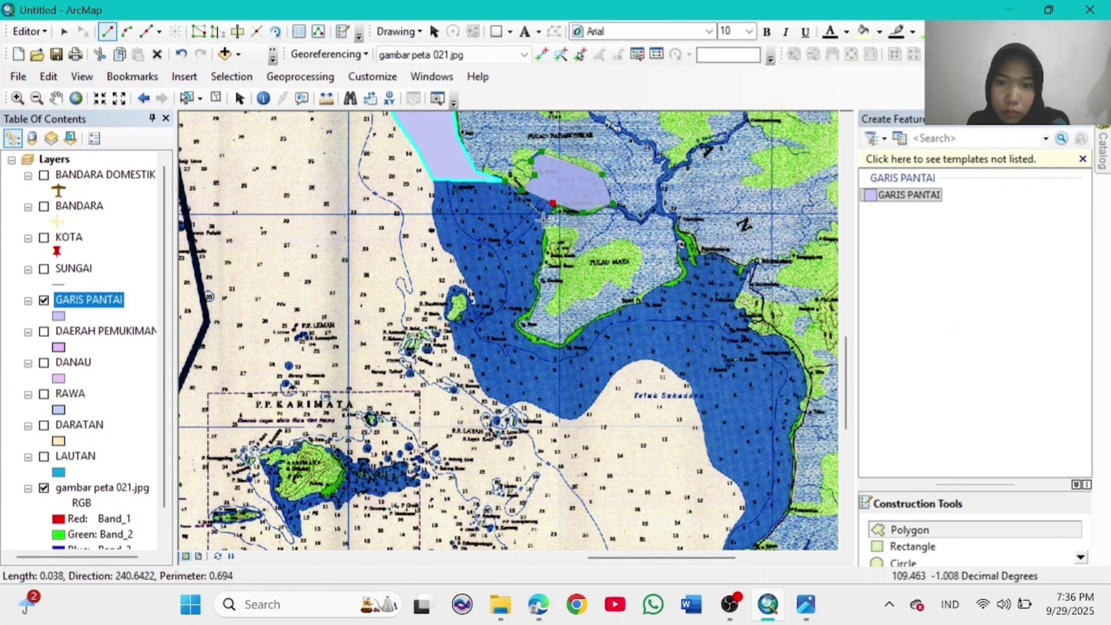
click(530, 314)
click(517, 325)
click(530, 344)
click(559, 348)
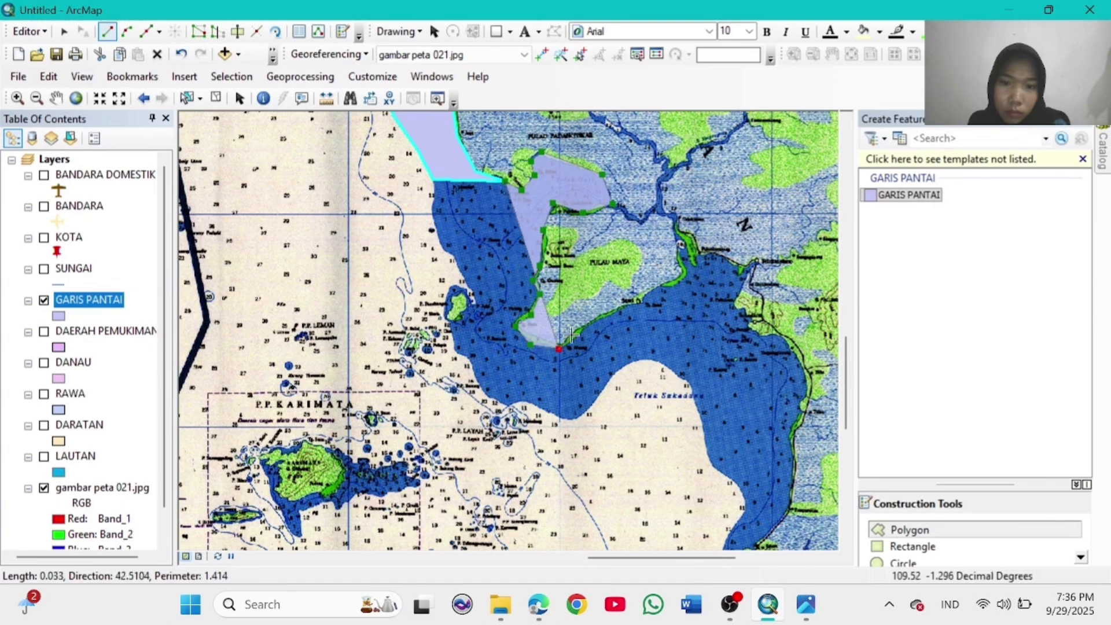
click(618, 309)
click(643, 301)
click(656, 287)
click(683, 282)
click(701, 254)
click(715, 253)
click(735, 262)
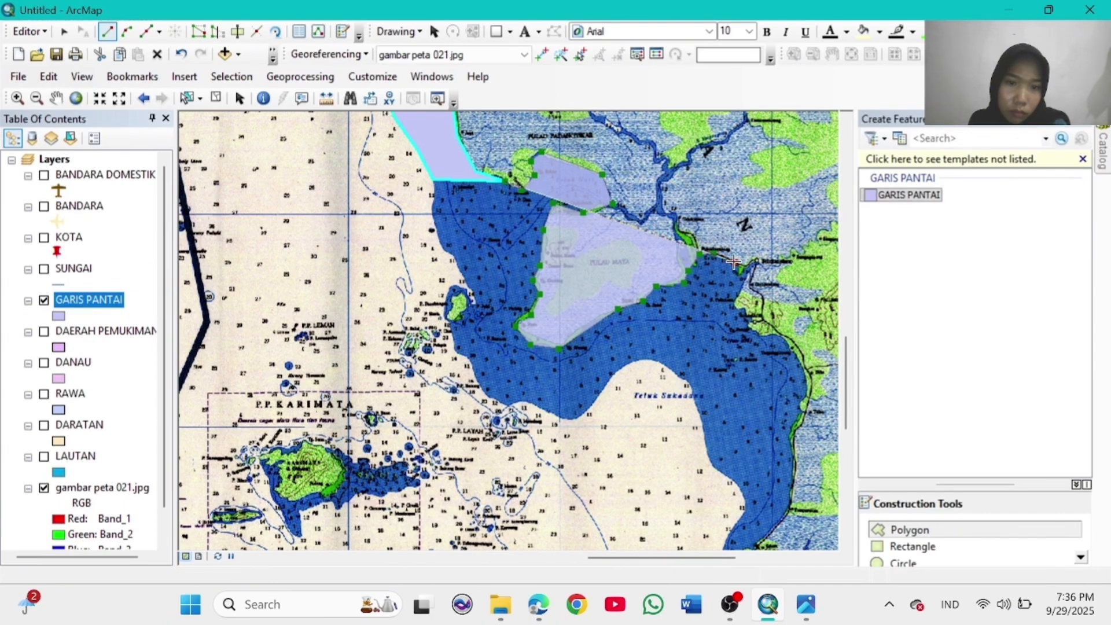
click(758, 267)
click(734, 303)
click(753, 317)
click(762, 335)
click(779, 335)
click(803, 364)
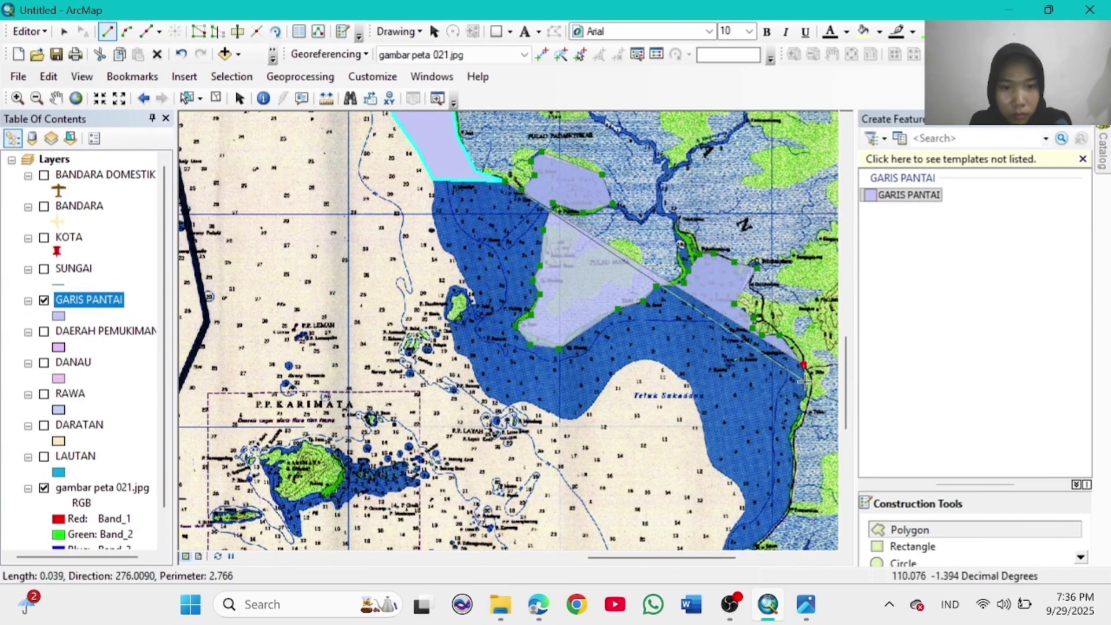
click(809, 391)
click(798, 414)
click(789, 435)
click(795, 459)
click(794, 495)
click(775, 527)
click(754, 545)
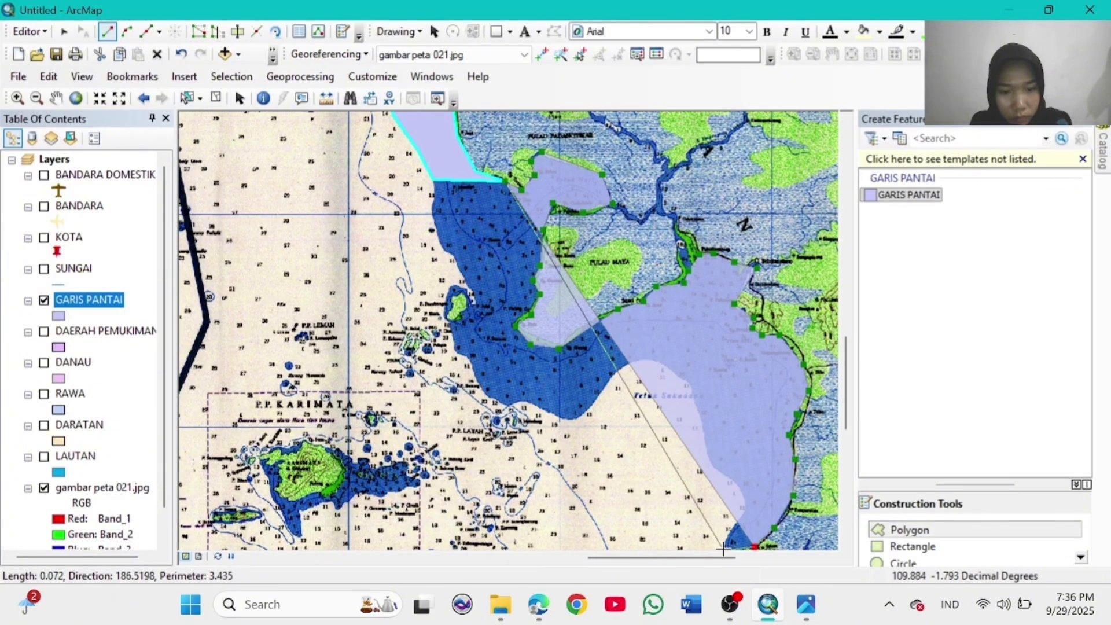
click(741, 515)
click(744, 505)
click(736, 482)
Step: Continue the bay outline north-west, around the small island and up the west coast, then finish it
click(717, 468)
click(708, 452)
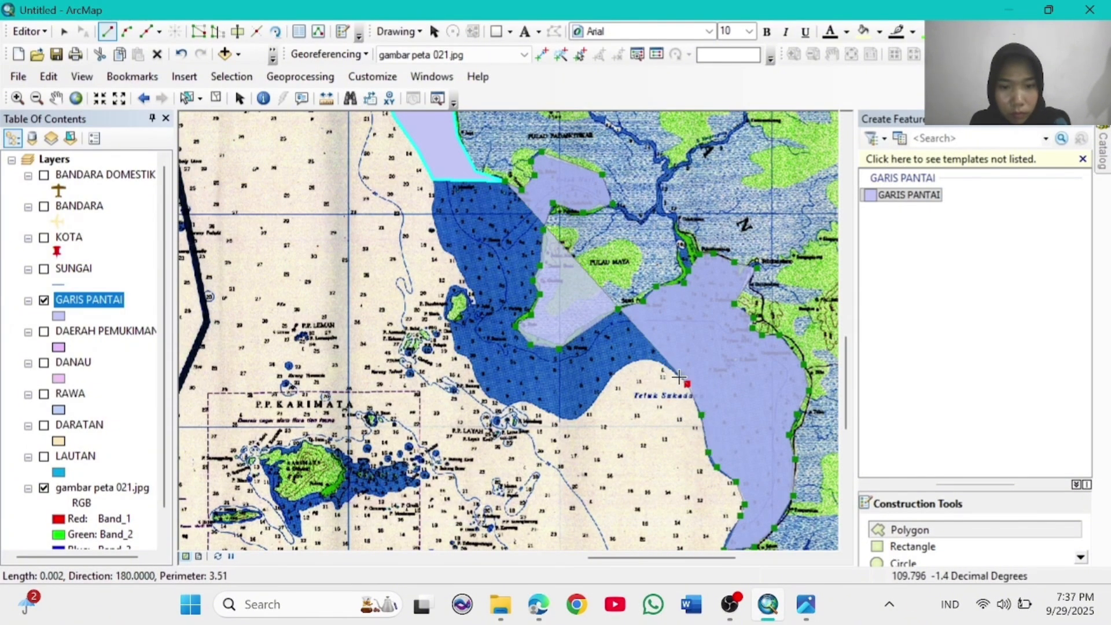
click(701, 414)
click(688, 383)
click(655, 359)
click(635, 359)
click(608, 377)
click(595, 398)
click(571, 418)
click(543, 409)
click(524, 400)
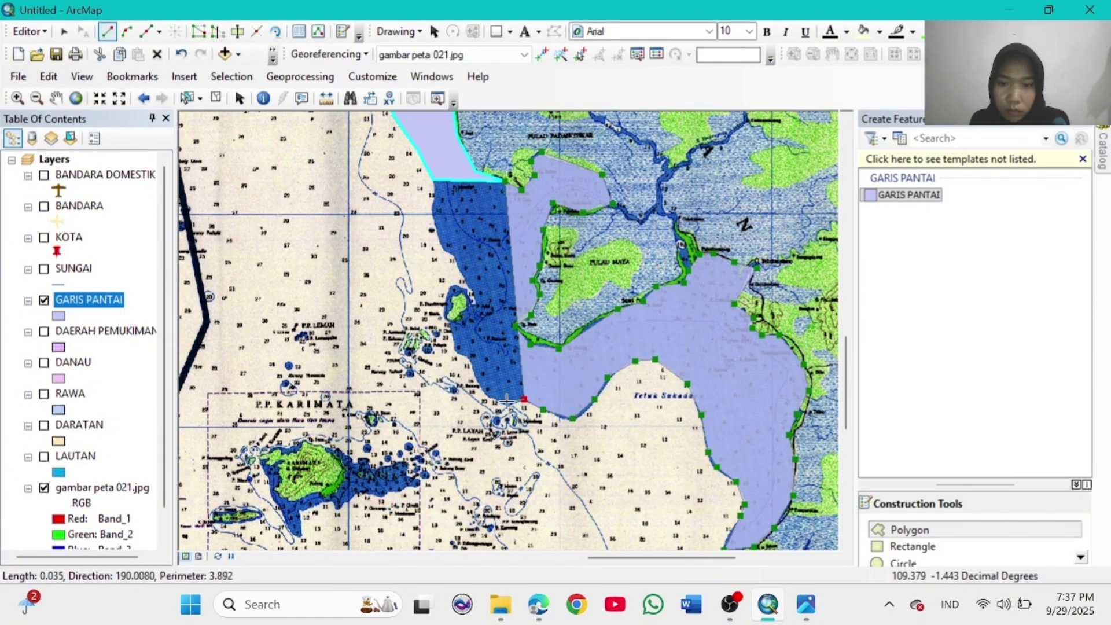
click(507, 402)
click(484, 391)
click(469, 369)
click(469, 353)
click(456, 350)
click(450, 326)
click(456, 318)
click(444, 317)
click(450, 288)
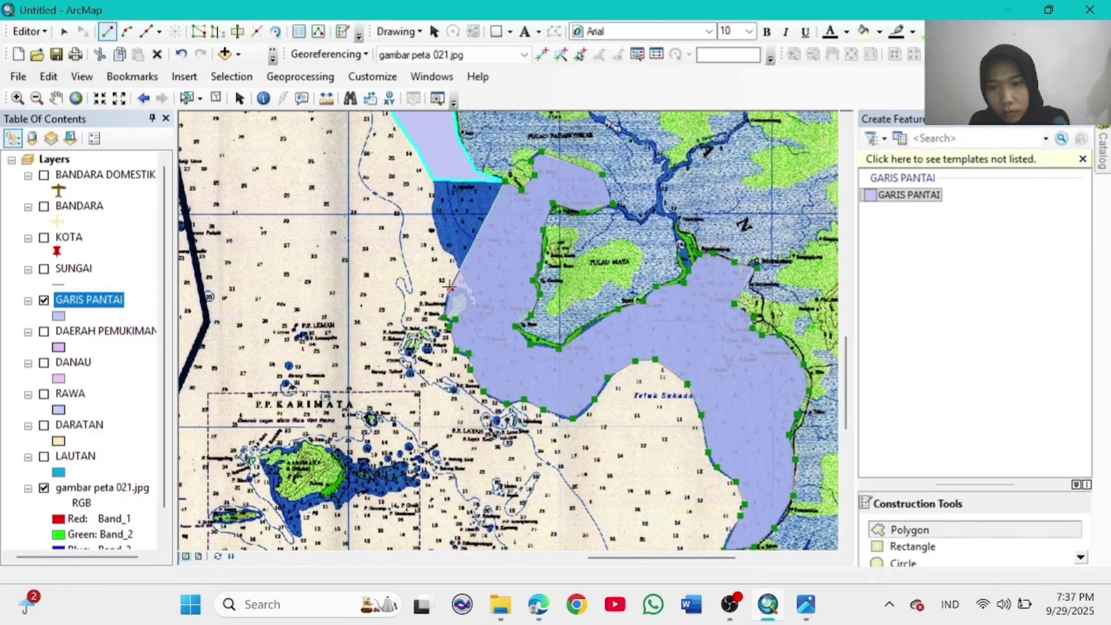
click(461, 286)
click(473, 304)
click(466, 283)
click(455, 263)
click(444, 243)
click(435, 214)
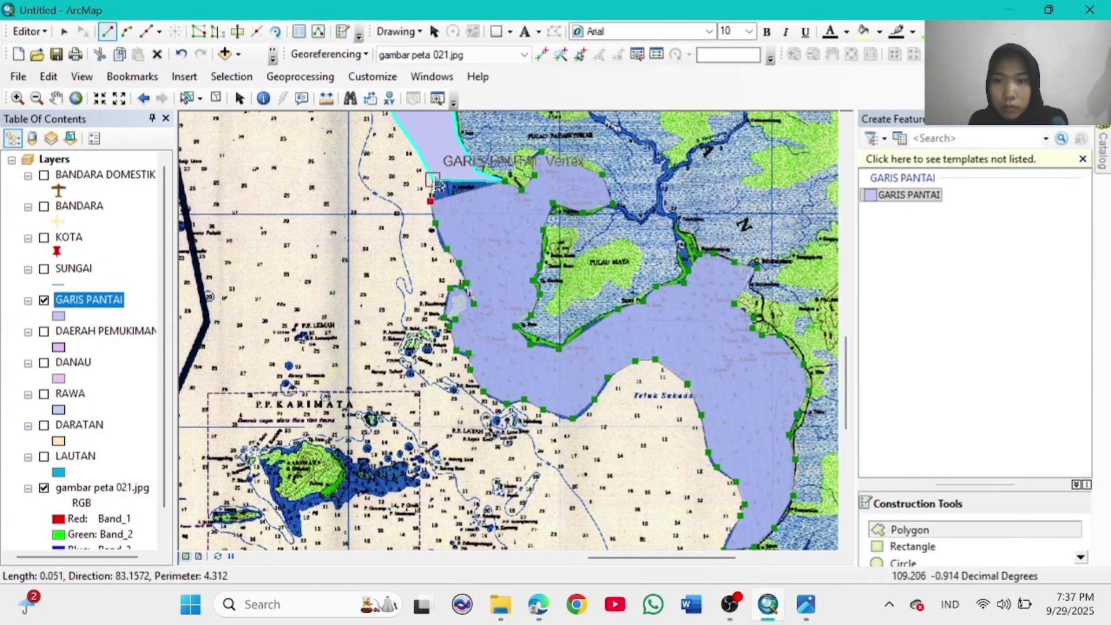
double_click(432, 182)
Step: Pan to the Ketapang coast and trace a new coastline polygon there
click(56, 104)
drag(682, 520, 531, 277)
drag(605, 373, 580, 327)
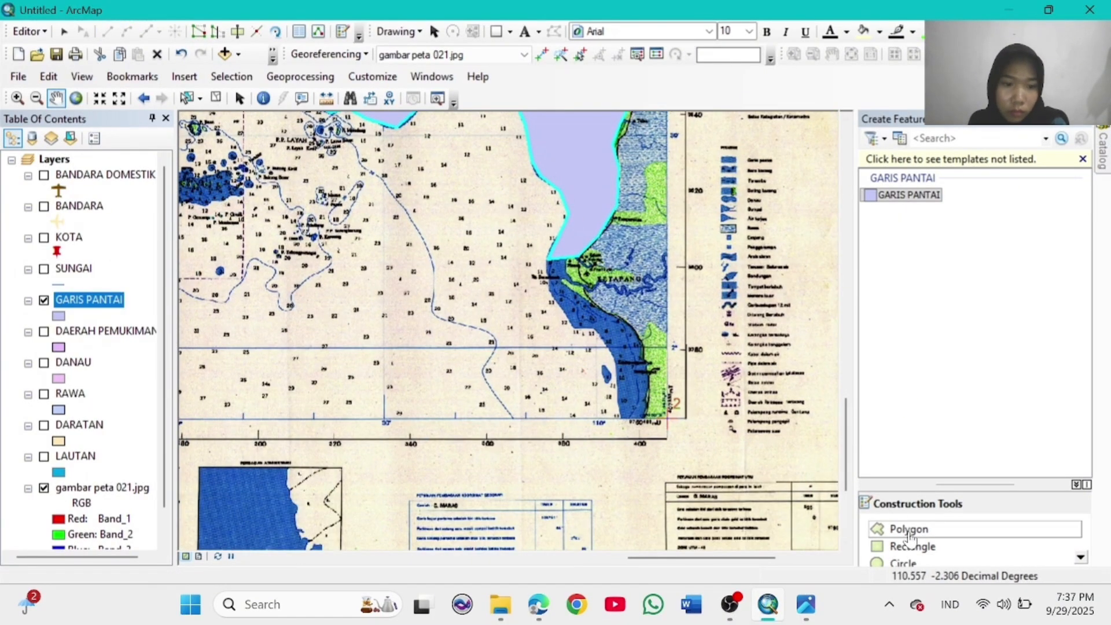
click(909, 535)
click(548, 259)
click(569, 258)
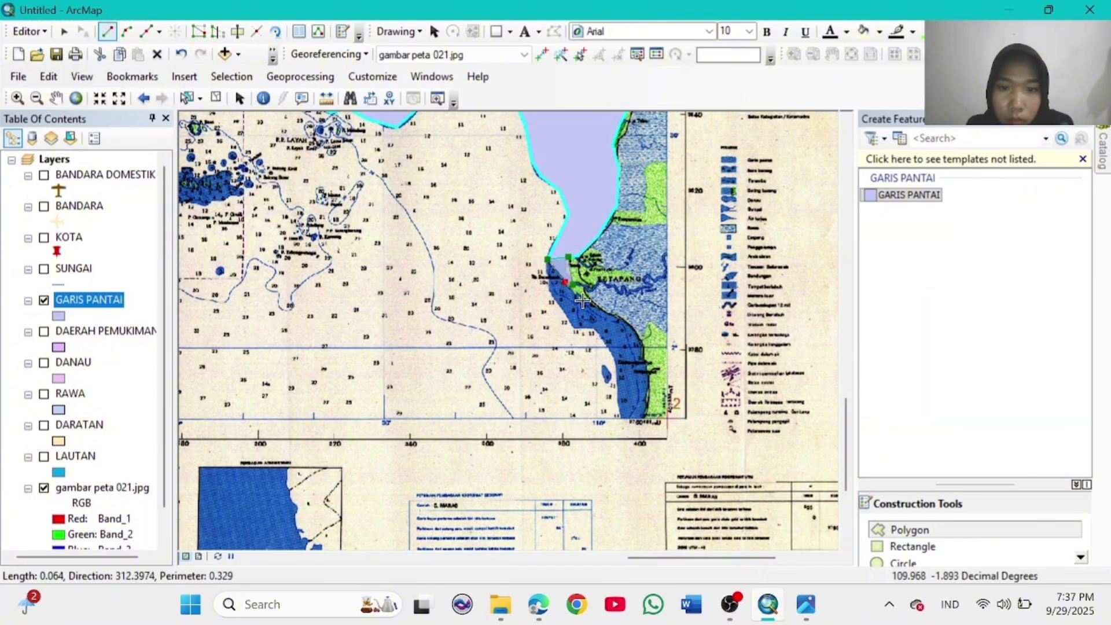
click(652, 393)
click(646, 426)
click(622, 417)
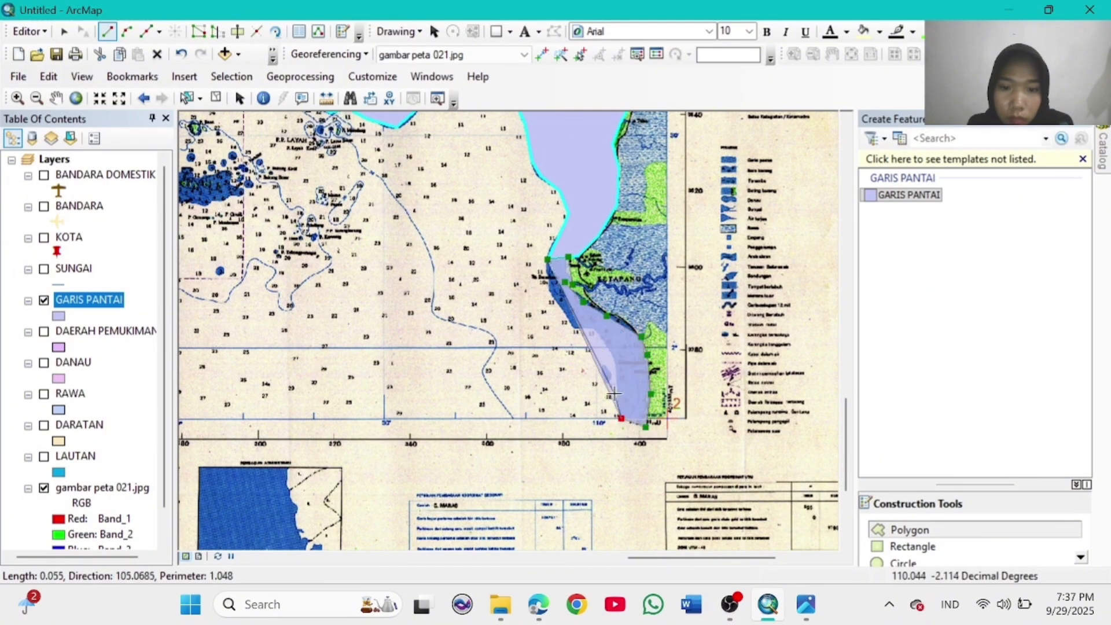
click(614, 378)
click(612, 351)
click(593, 332)
click(579, 328)
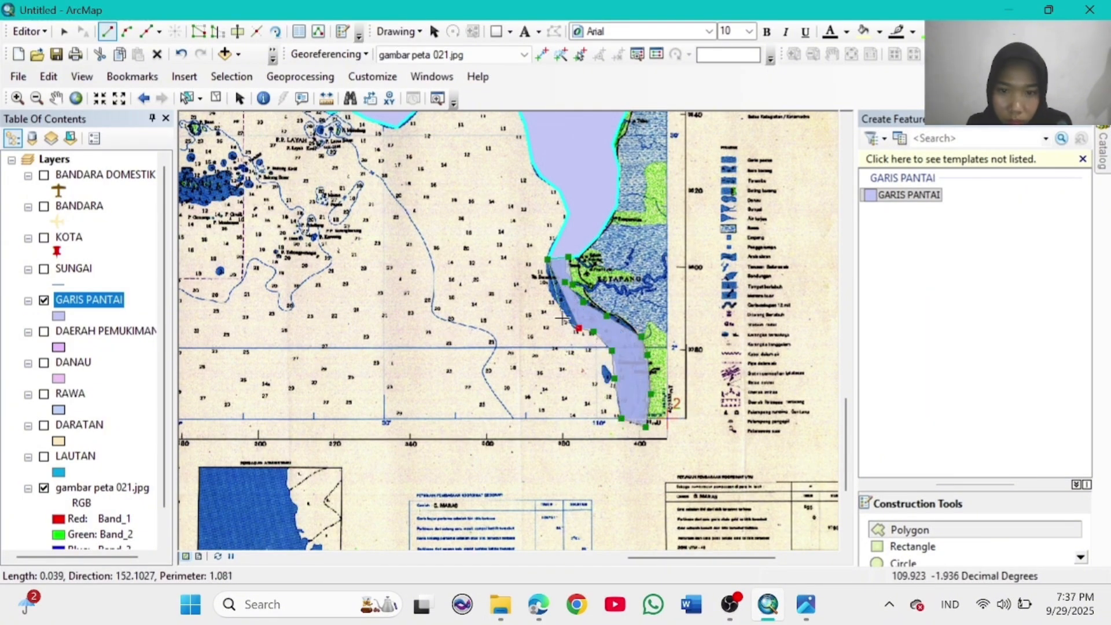
double_click(548, 276)
Step: Pan to Karimata island and trace its eastern, southern and south-west coast
click(56, 99)
drag(259, 259, 467, 413)
drag(344, 407, 516, 484)
click(909, 532)
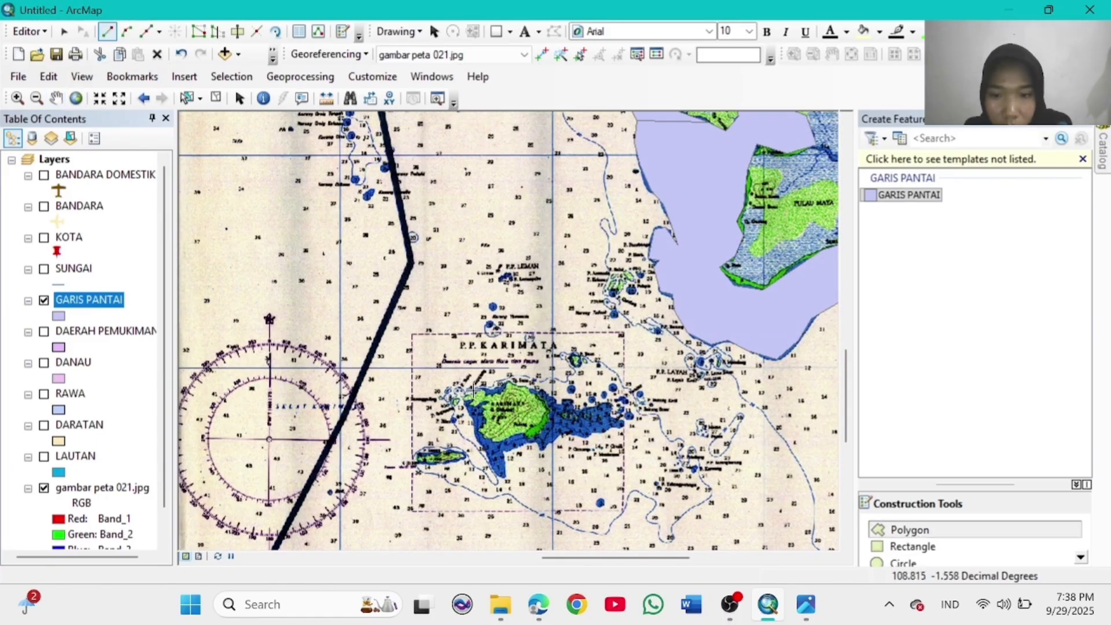
click(591, 408)
click(609, 400)
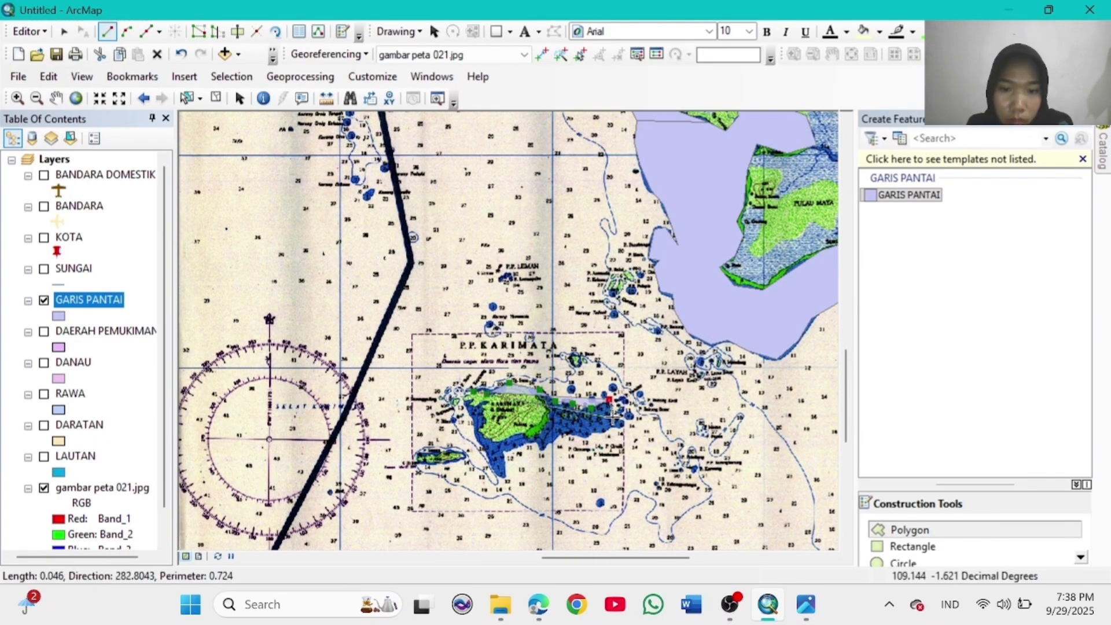
click(614, 418)
click(623, 421)
click(603, 431)
click(586, 435)
click(560, 434)
click(505, 450)
click(506, 480)
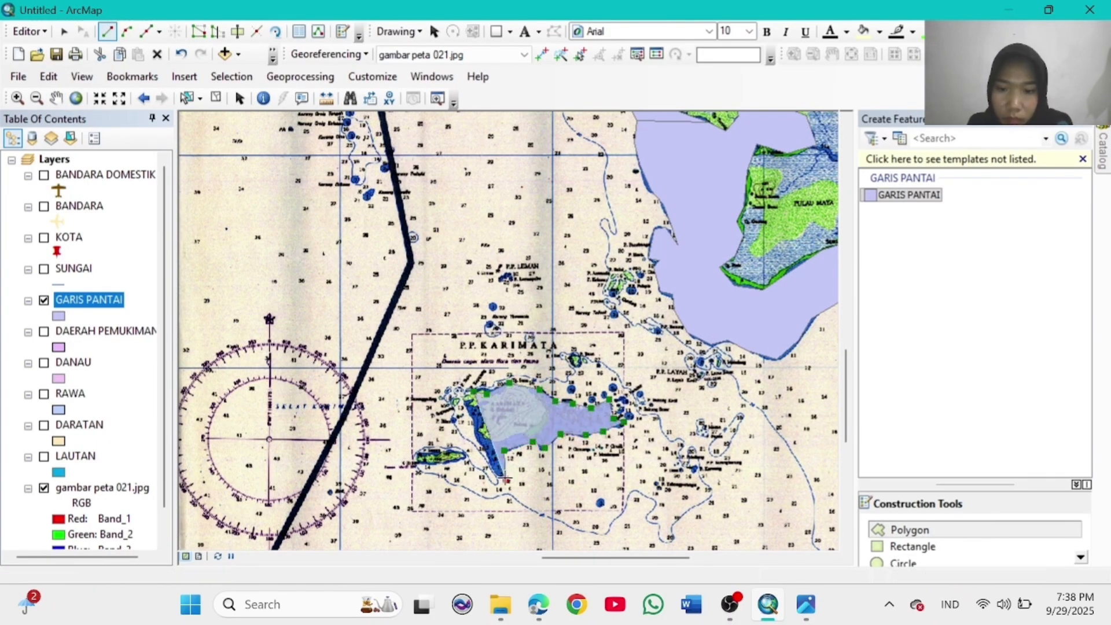
Step: Trace up Karimata's west coast around the green land area and finish the polygon
click(475, 436)
click(475, 422)
click(465, 403)
click(471, 402)
click(483, 401)
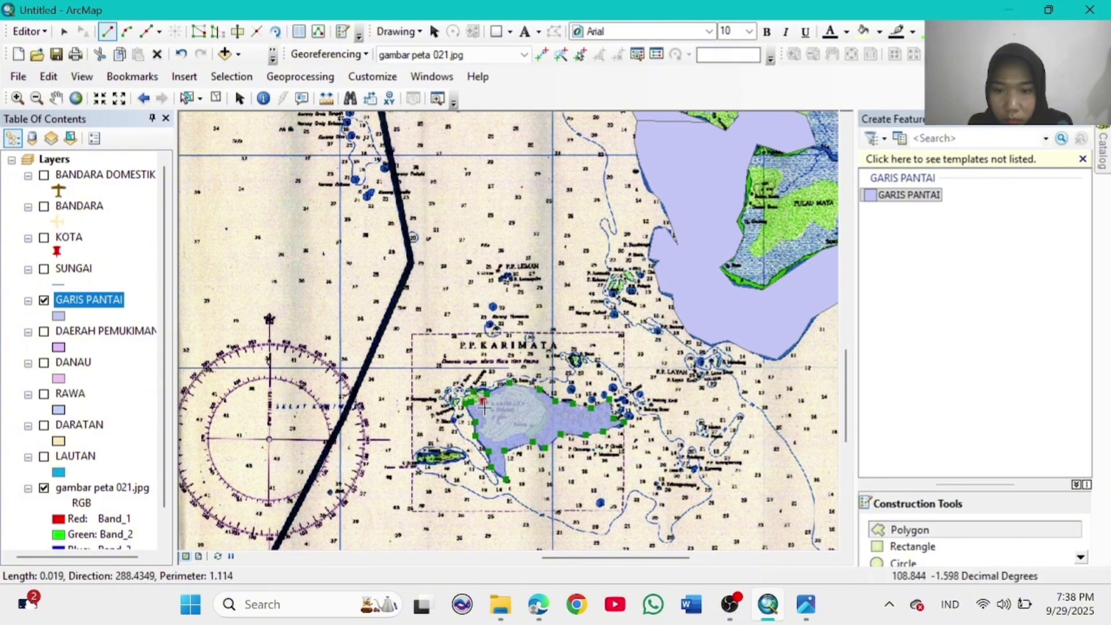
click(483, 430)
click(496, 443)
click(523, 435)
click(544, 424)
click(552, 408)
click(532, 392)
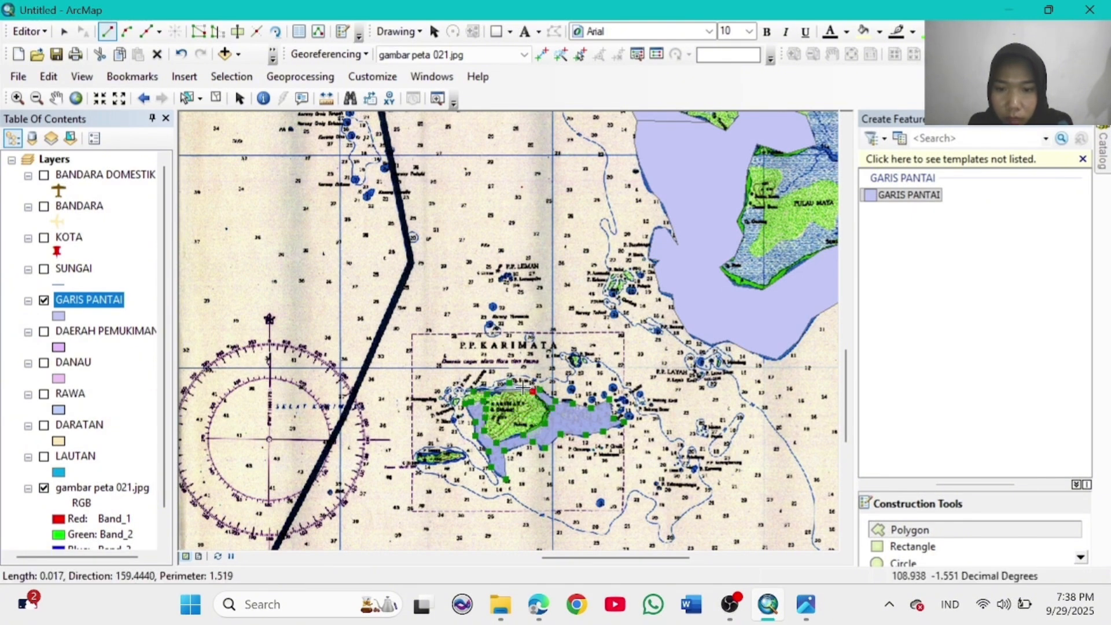
click(512, 383)
click(491, 391)
double_click(492, 391)
Step: Zoom to the full map extent and stop the editing session
click(75, 97)
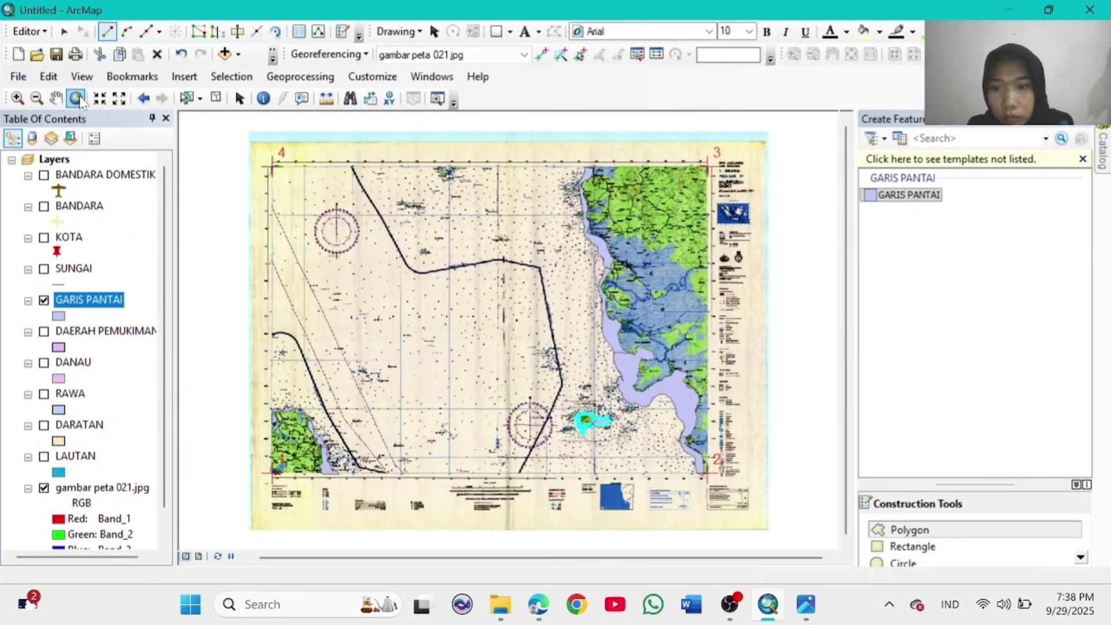
click(44, 35)
click(67, 70)
Step: From the Catalog's Home folder, create the KAMPUNG point shapefile in WGS 1984
click(432, 77)
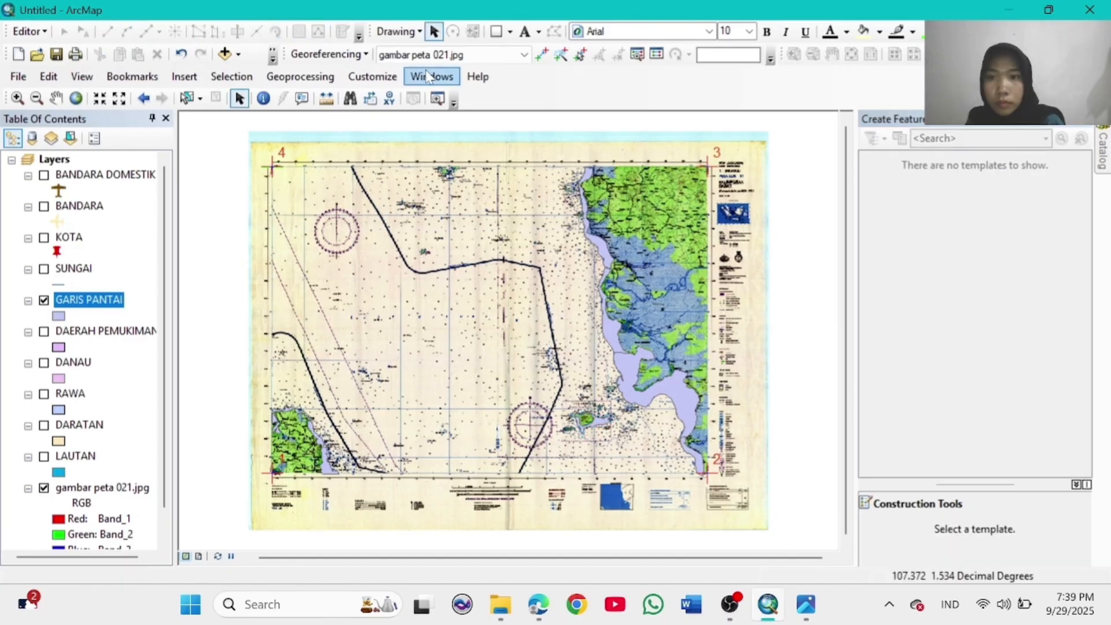
click(454, 174)
right_click(926, 179)
mouse_move(963, 288)
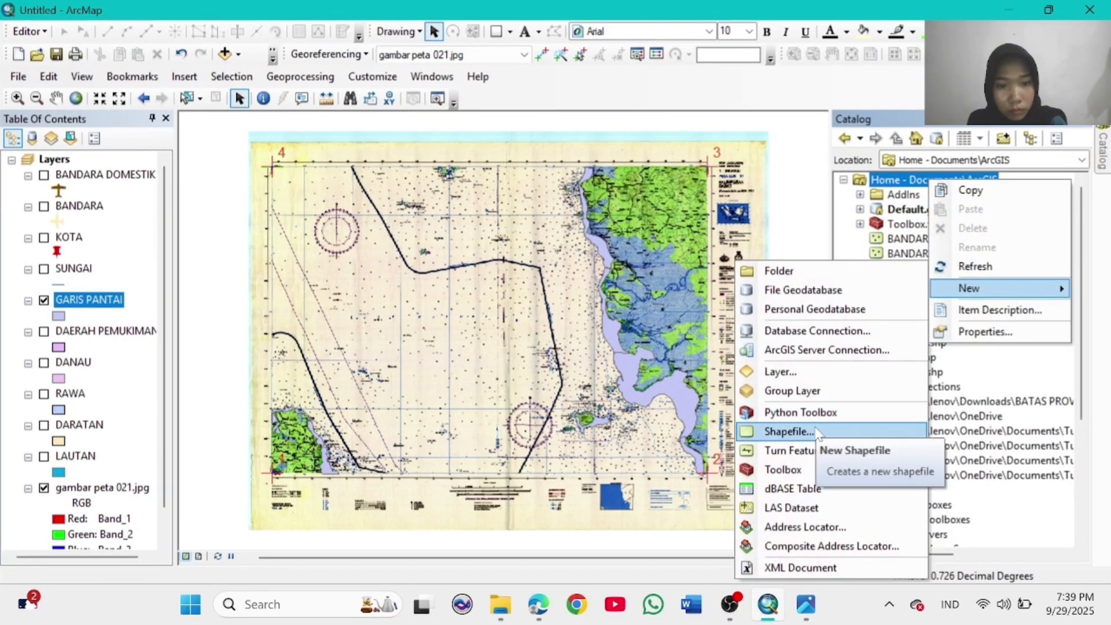
click(813, 428)
click(656, 382)
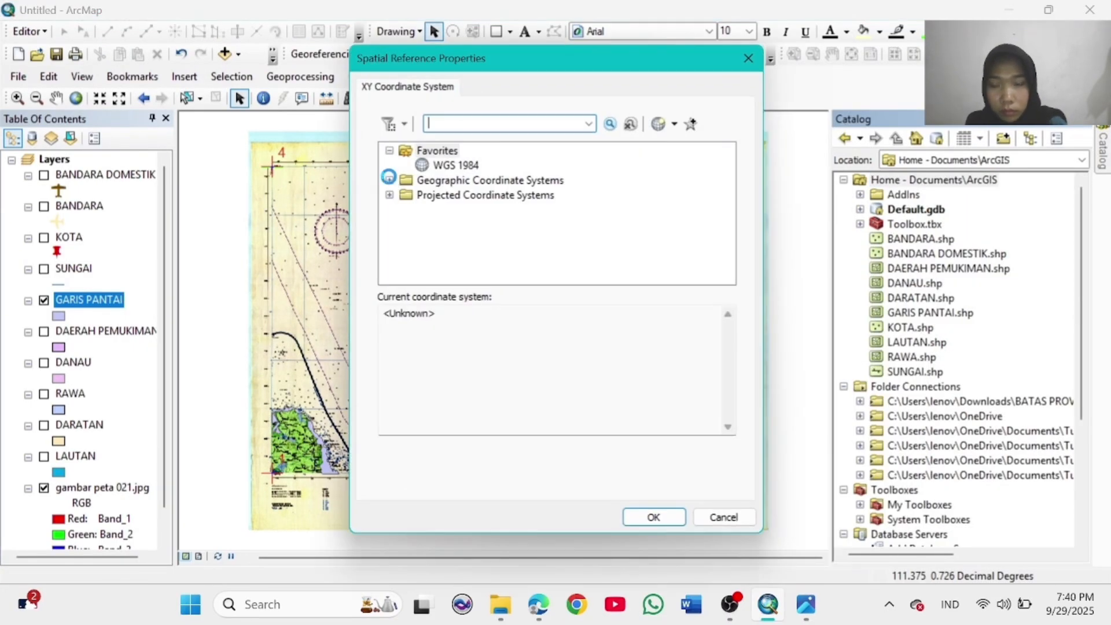
click(389, 180)
scroll(485, 252, down, 5)
click(406, 268)
scroll(479, 181, down, 10)
click(472, 166)
click(655, 516)
click(607, 458)
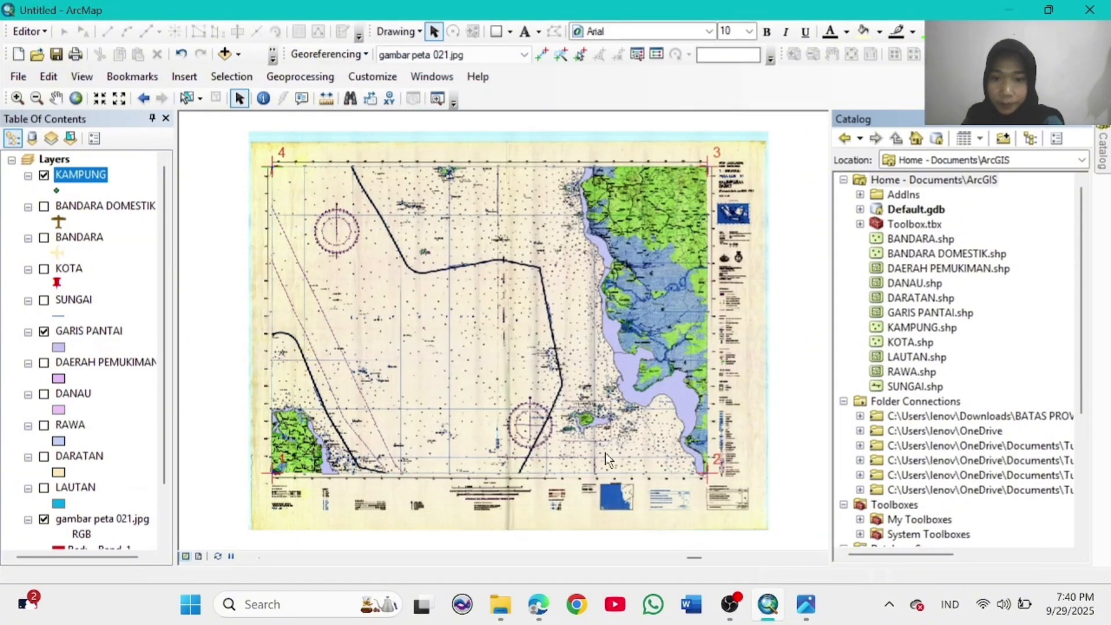
Step: Symbolize KAMPUNG with a plain black circle and reduce its size
click(58, 190)
click(57, 190)
click(380, 200)
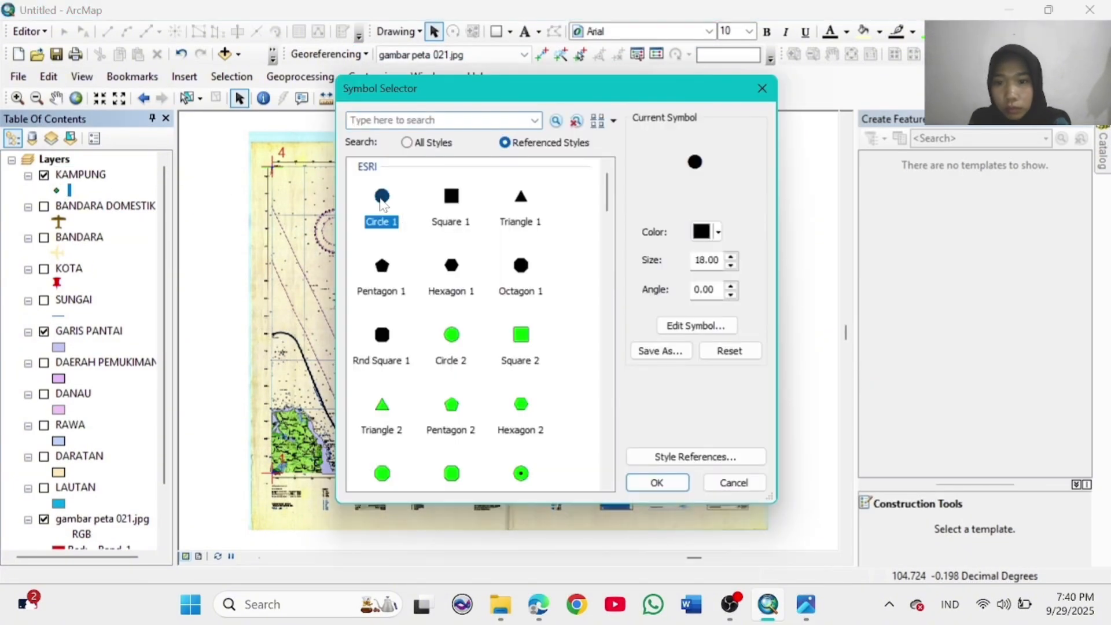
click(657, 483)
click(56, 190)
click(731, 265)
click(731, 265)
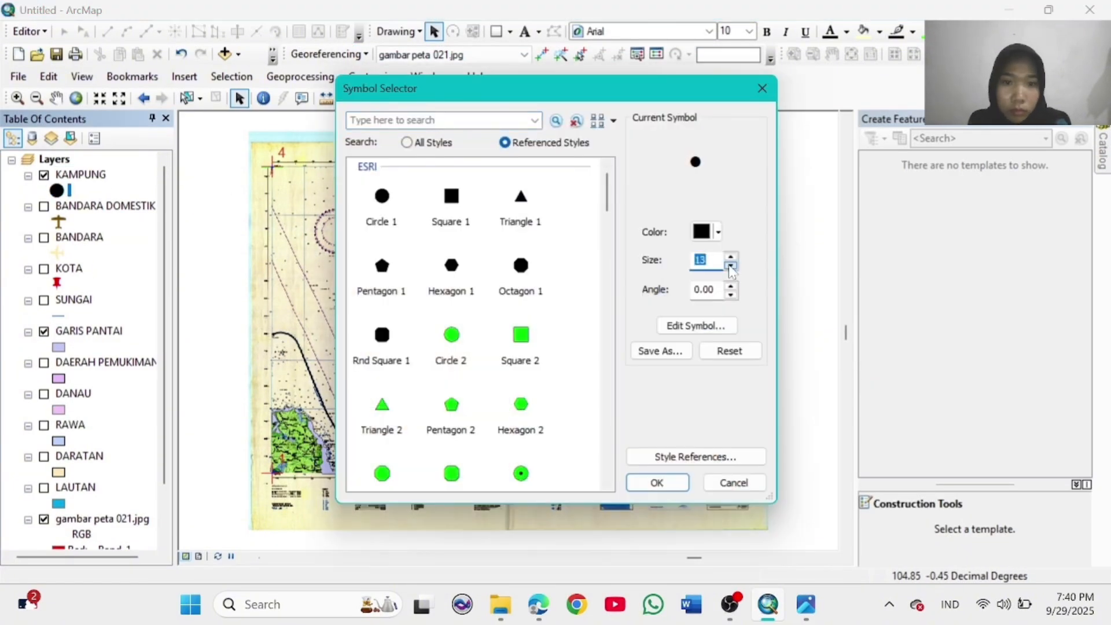
click(657, 483)
Step: Zoom into Bangka island and start editing with KAMPUNG as the target layer
click(17, 98)
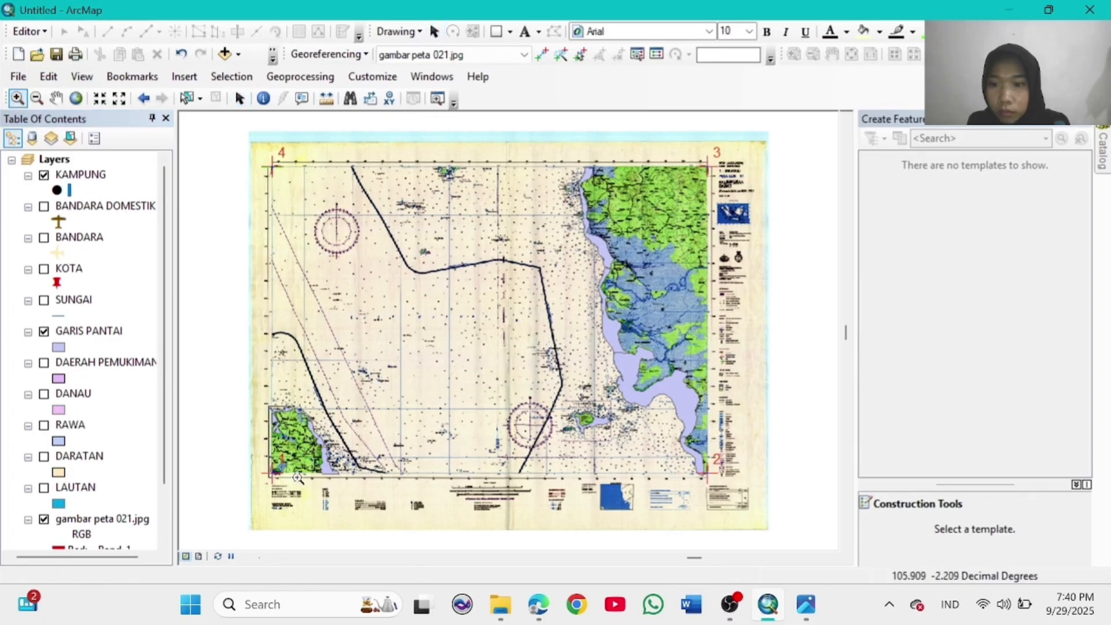
drag(298, 477, 338, 478)
click(29, 32)
click(49, 48)
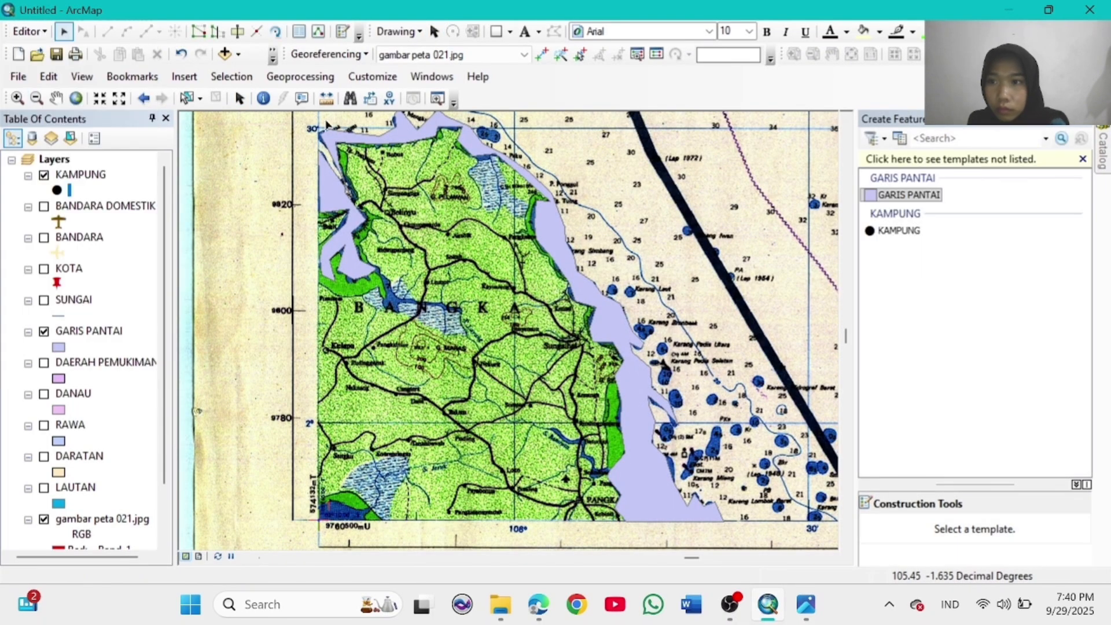
click(899, 231)
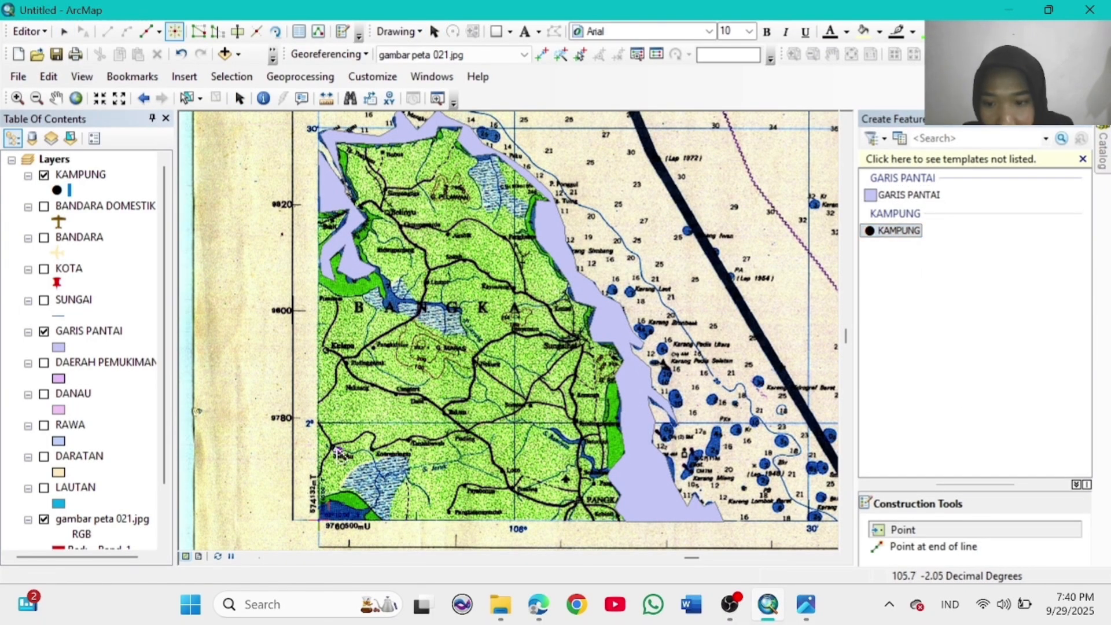
Step: Make the KAMPUNG symbol smaller still and place the first village point on Bangka
click(57, 192)
click(733, 266)
click(732, 266)
click(657, 485)
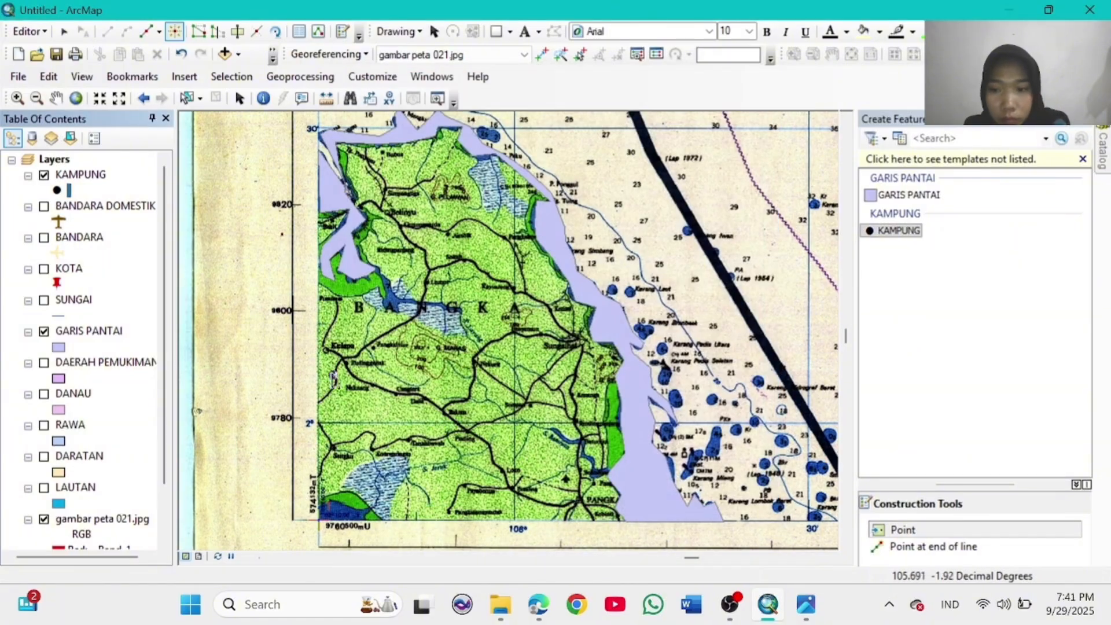
click(333, 449)
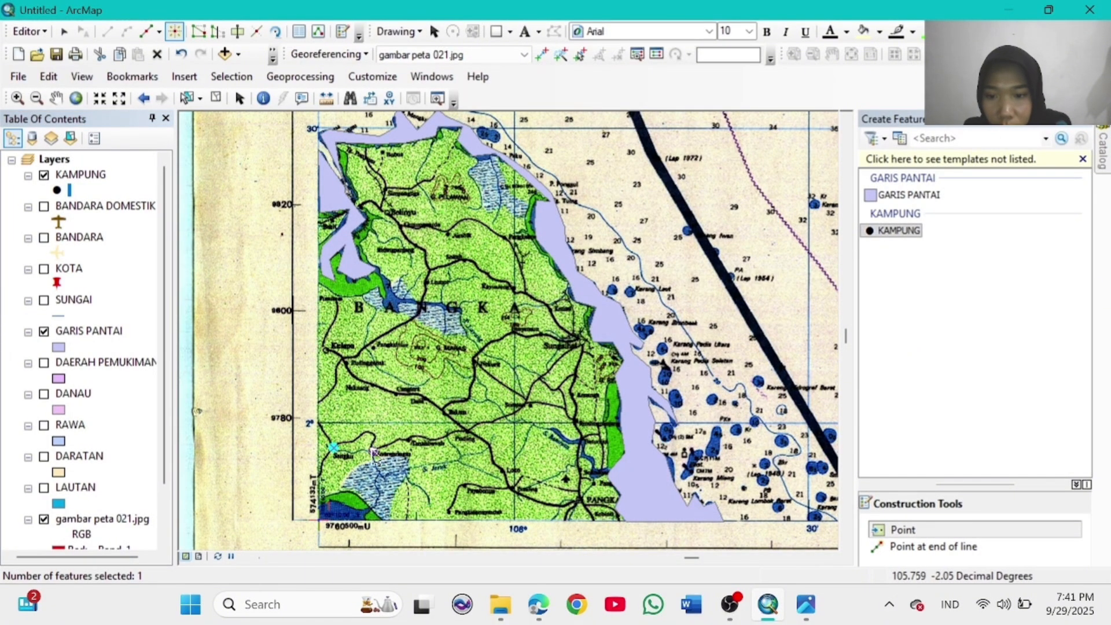
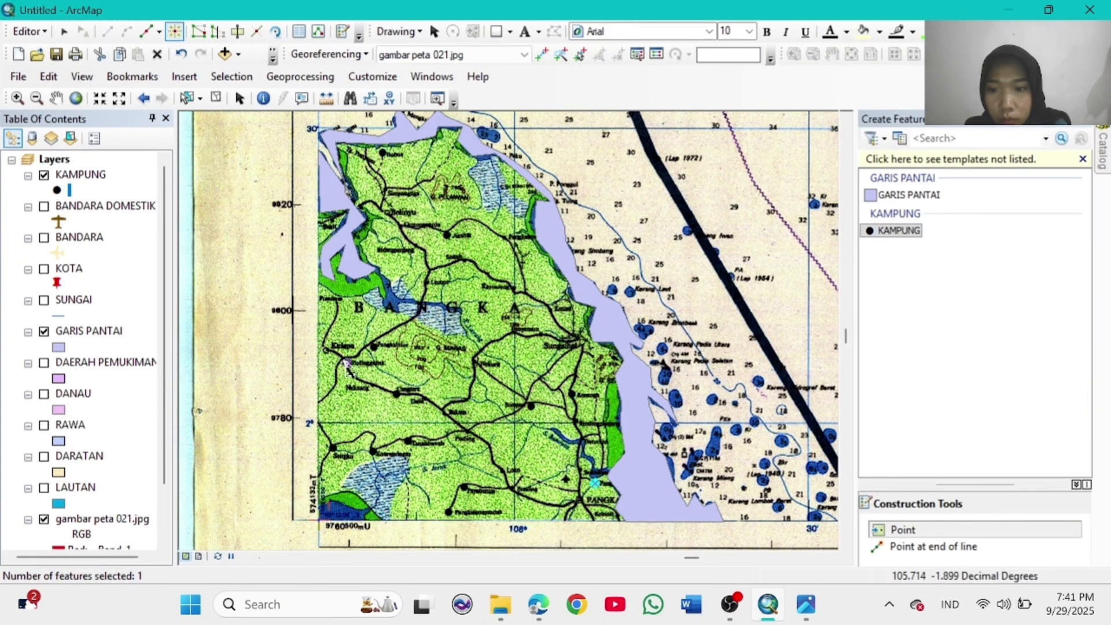
Step: Zoom out to the whole scanned sheet and set the KAMPUNG symbol size to 10
click(36, 98)
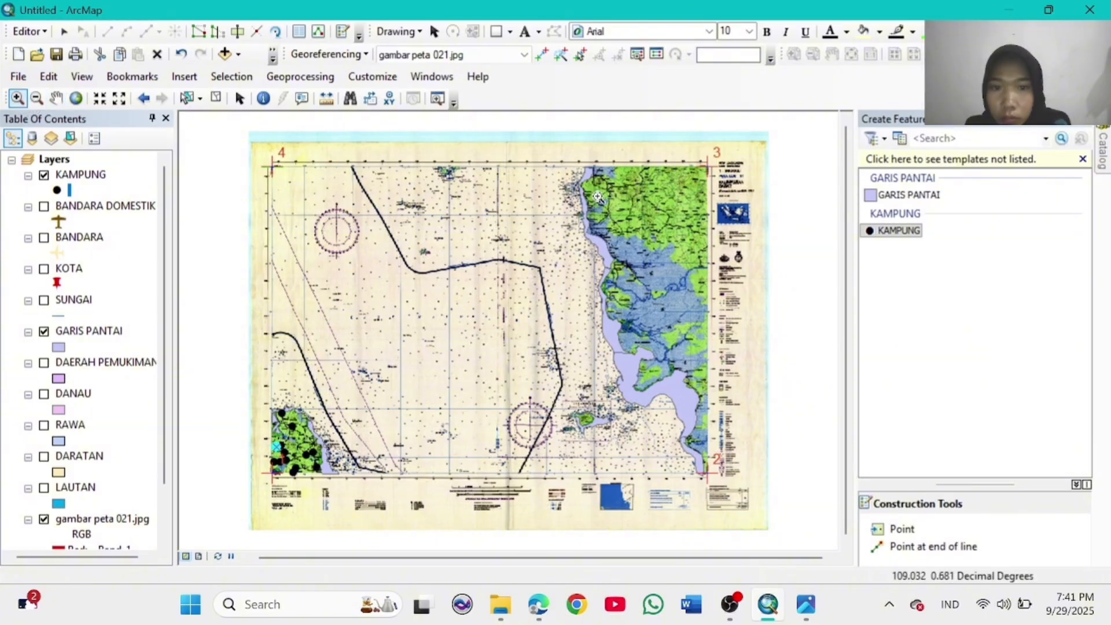
click(715, 252)
click(57, 189)
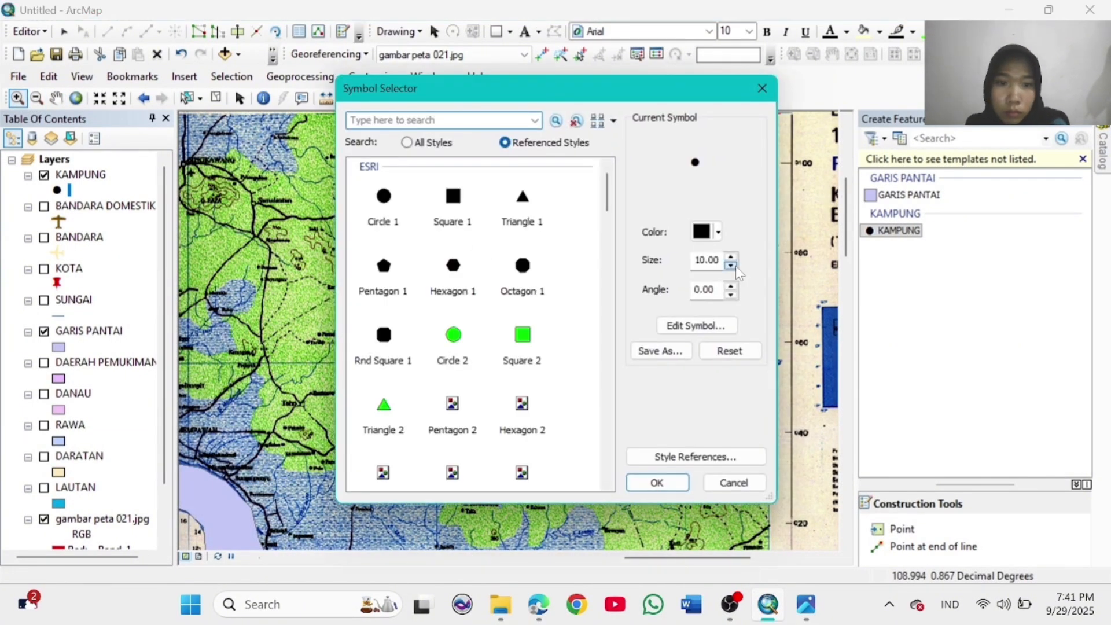
click(657, 482)
Step: Add two KAMPUNG village points on the map with the Point tool
click(900, 529)
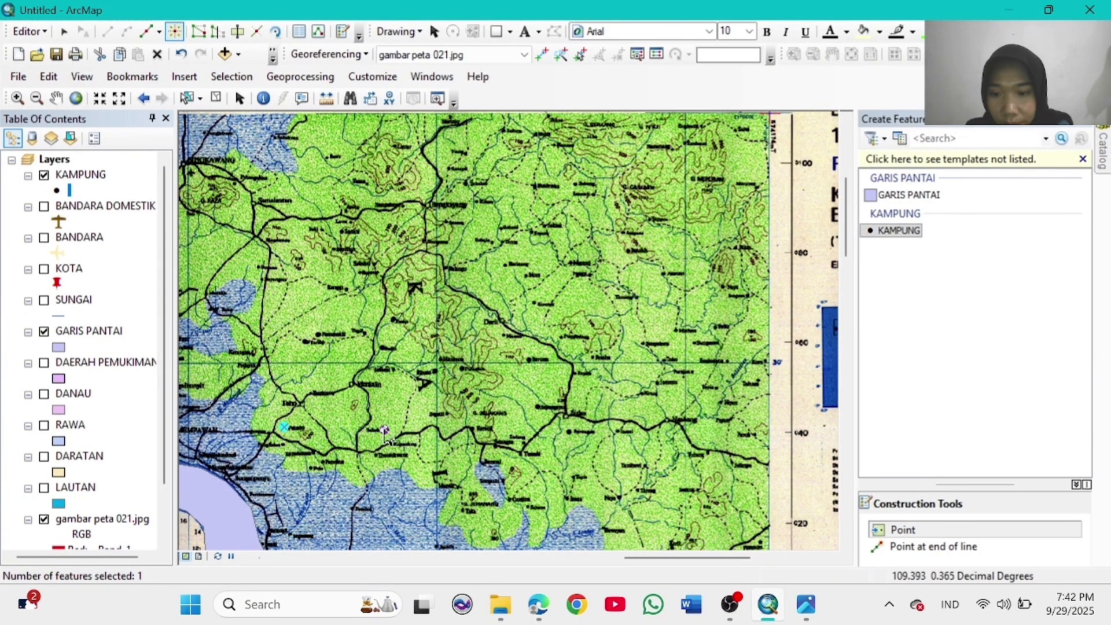
click(569, 431)
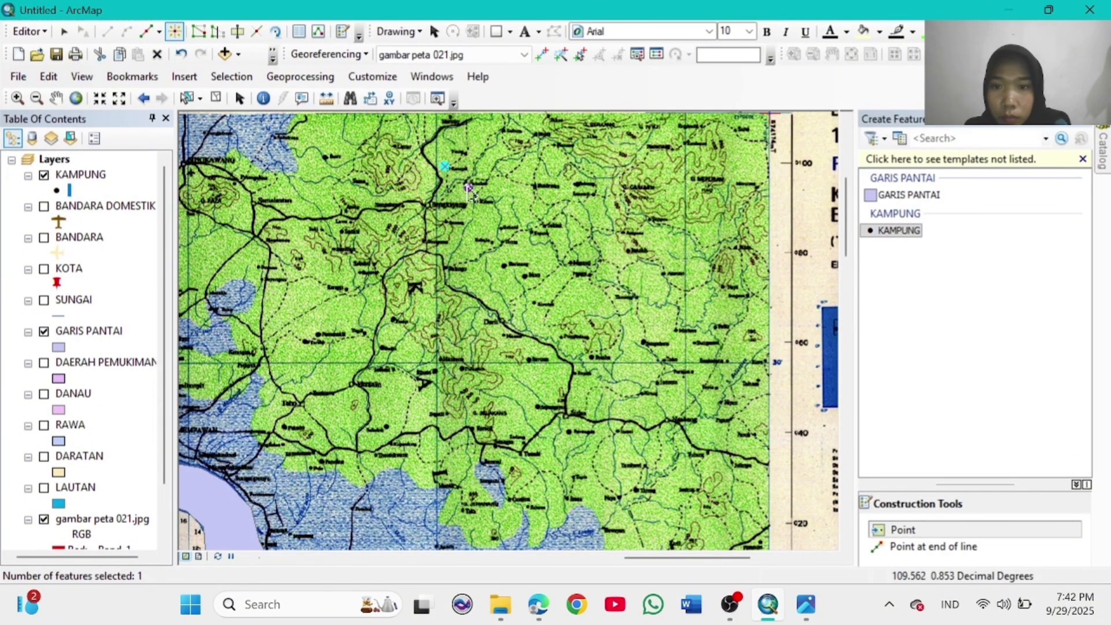
click(713, 327)
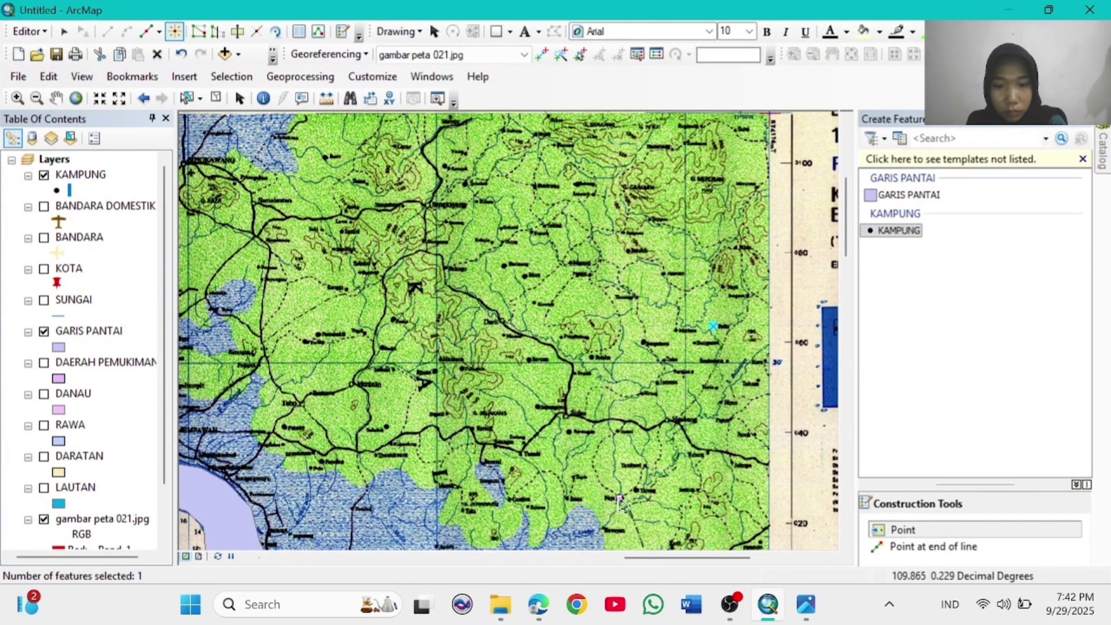
Step: Pan south and add two village points along the southern coast
click(60, 98)
drag(491, 425, 500, 139)
drag(568, 342, 578, 118)
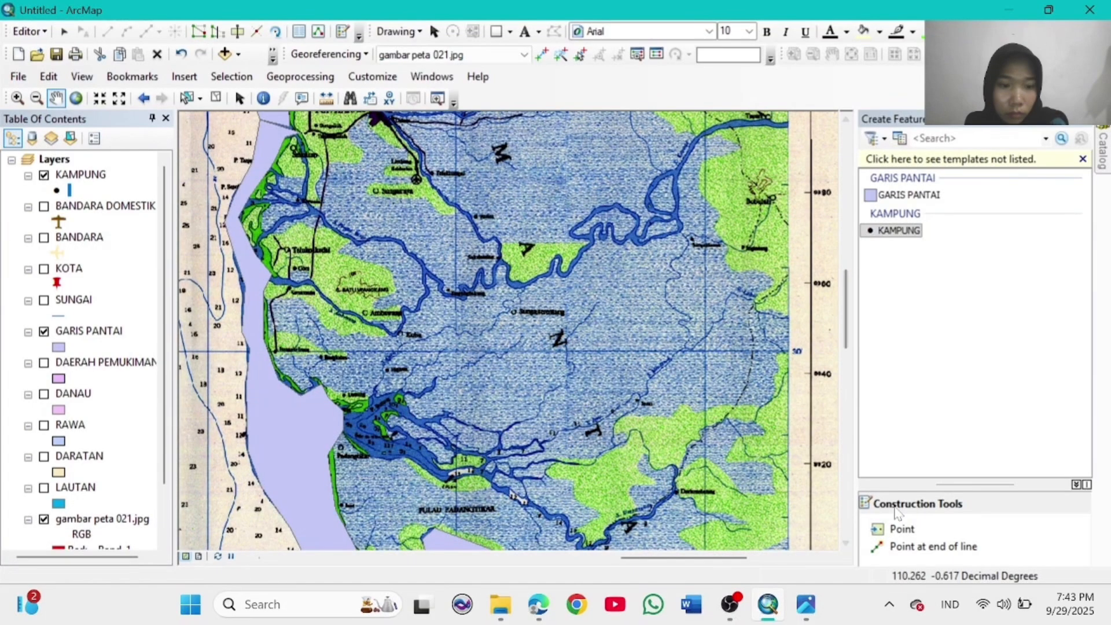
click(901, 529)
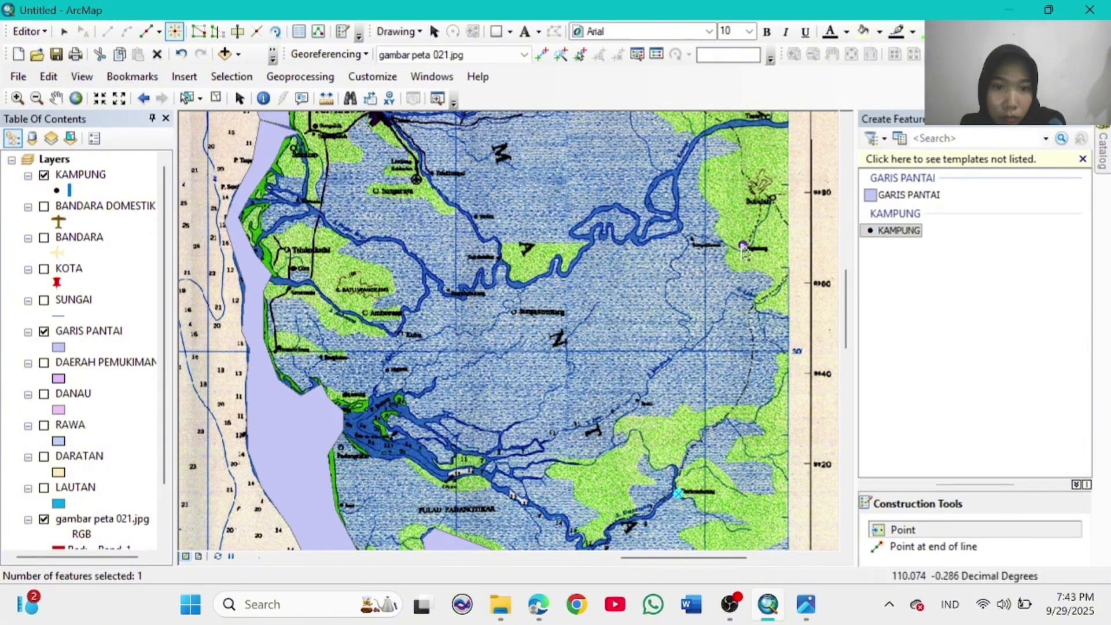
click(61, 97)
drag(576, 392, 545, 58)
click(896, 529)
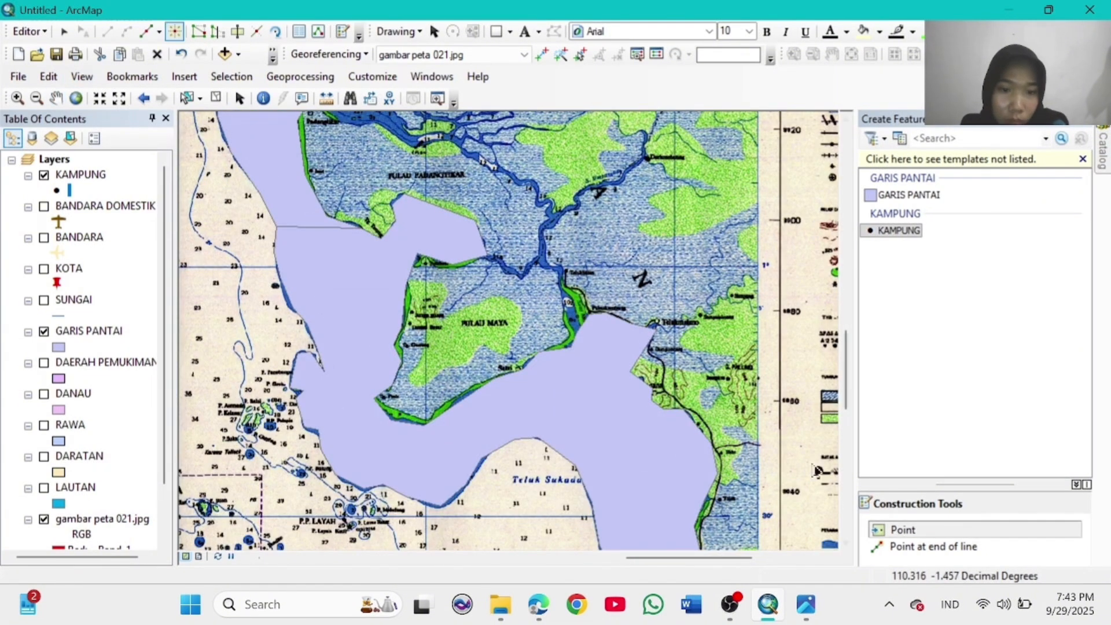
click(730, 379)
click(724, 453)
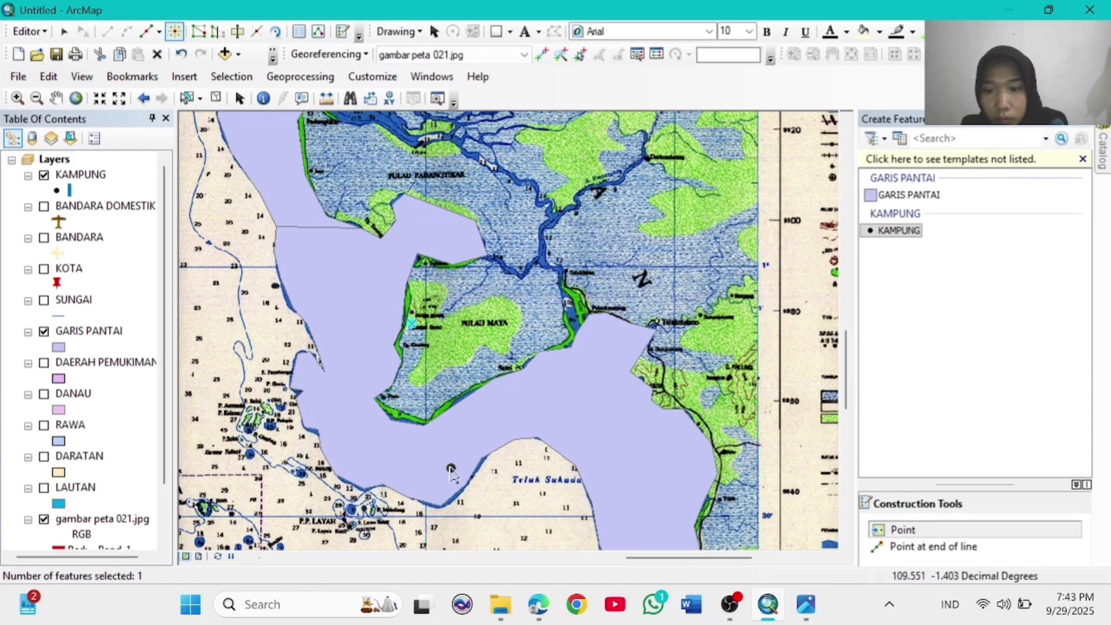
Step: Hide GARIS PANTAI, pan south-west and add a village point near the Ketapang coast
click(57, 97)
click(44, 331)
drag(603, 406, 558, 119)
drag(364, 336, 406, 203)
click(80, 175)
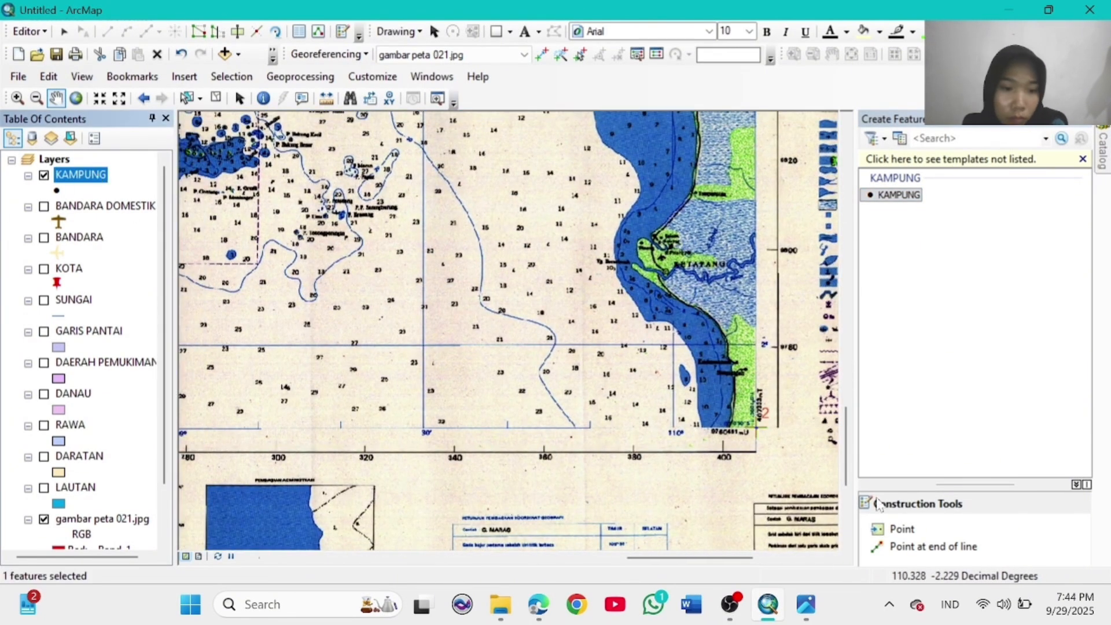
click(902, 530)
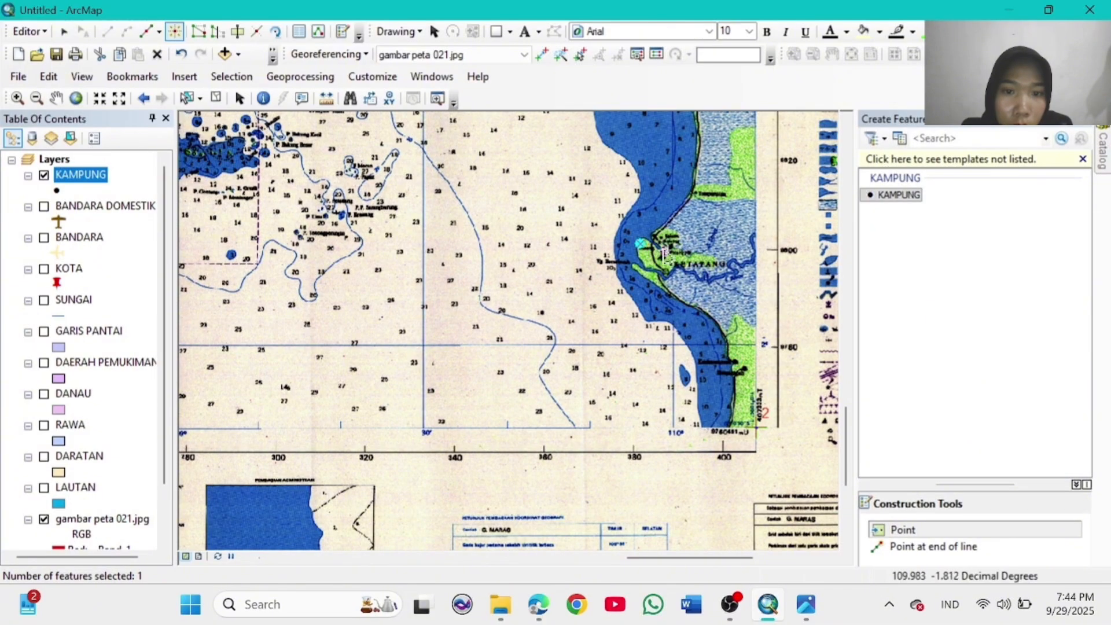
Step: Zoom out to the full sheet and stop editing, leaving the KAMPUNG symbol unchanged
click(76, 98)
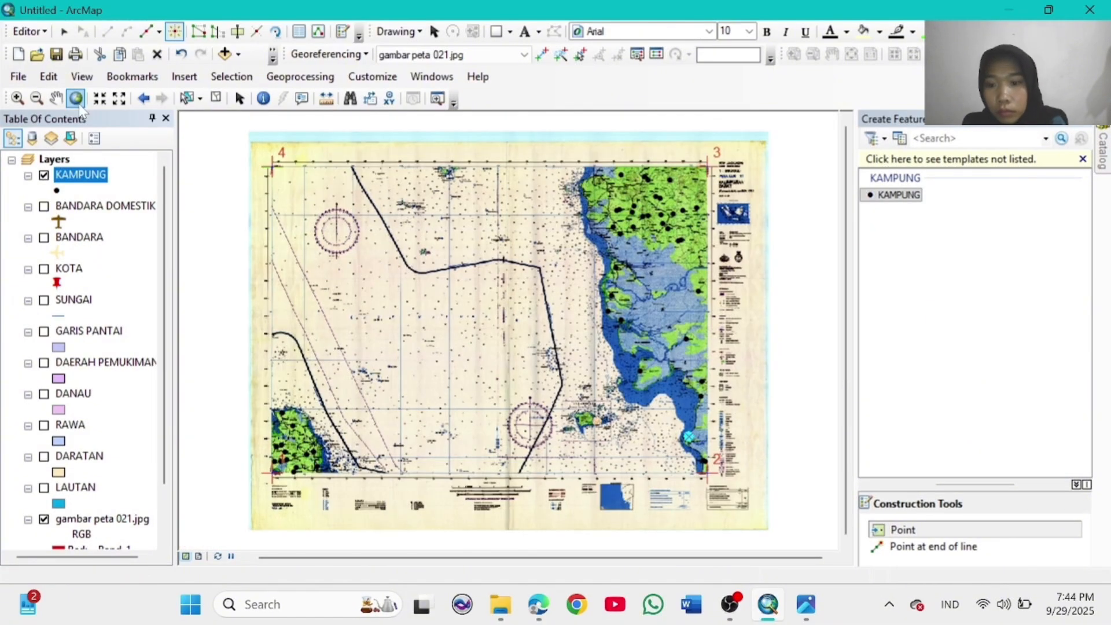
click(28, 32)
click(67, 69)
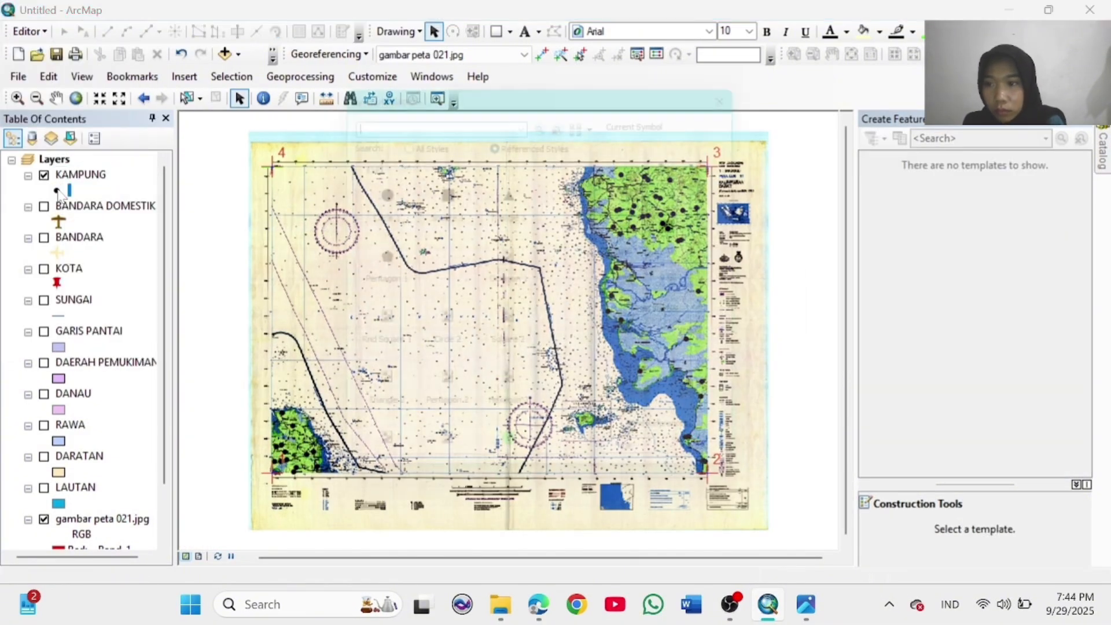
click(56, 189)
click(657, 482)
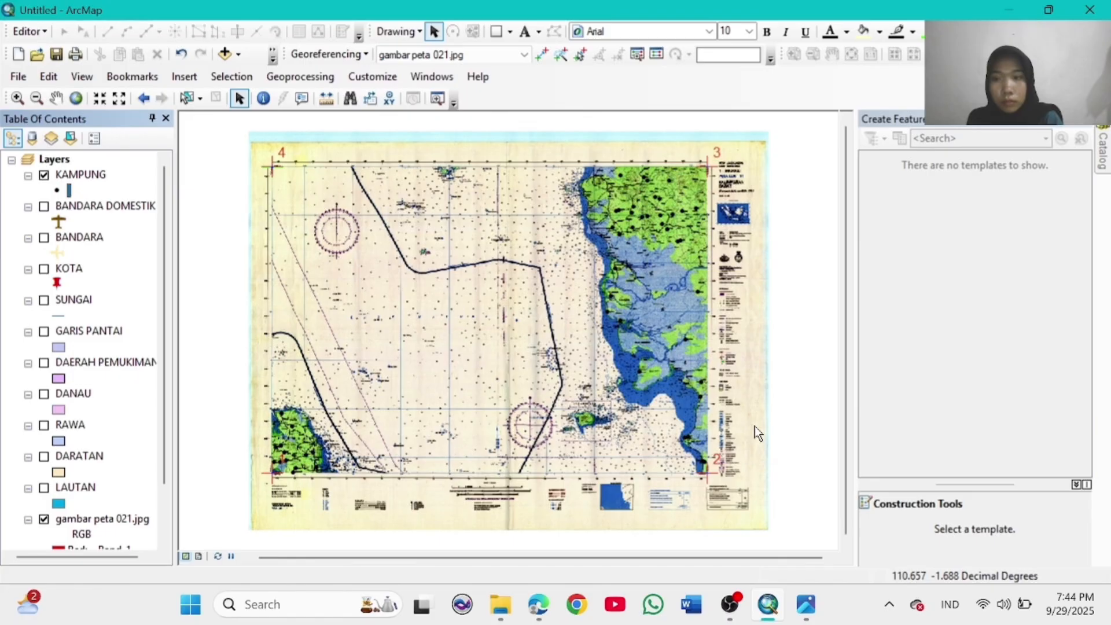
Step: Reduce the BANDARA DOMESTIK and BANDARA point symbol sizes
click(58, 221)
click(732, 267)
click(732, 268)
click(676, 482)
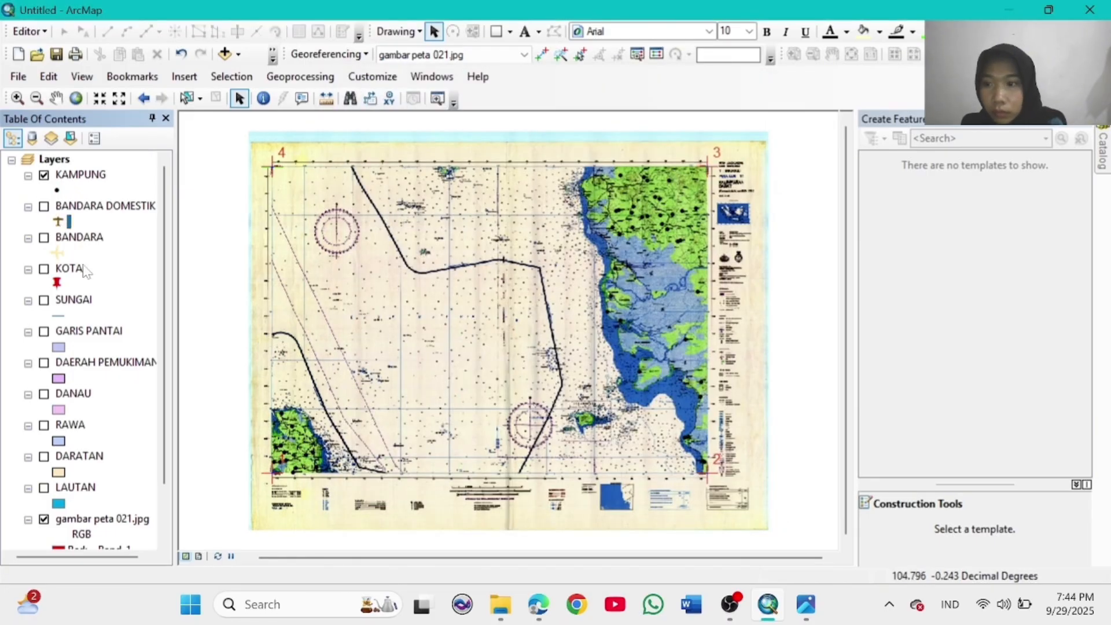
click(56, 252)
click(731, 267)
click(658, 482)
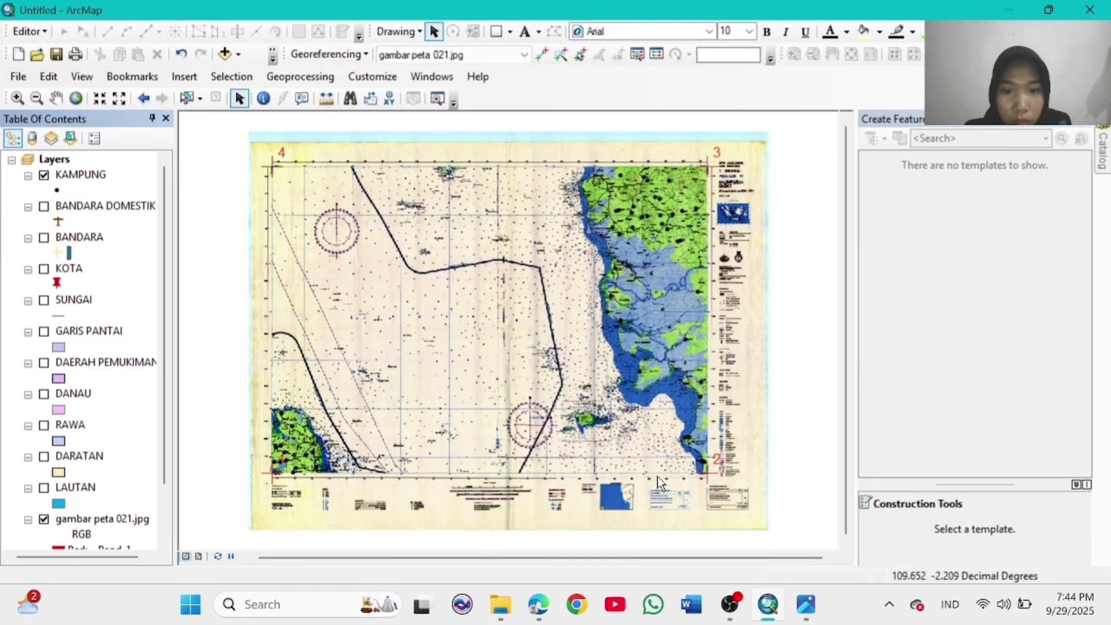
Step: Zoom in around Pontianak and raise the BANDARA symbol size to 15, then 16
click(56, 98)
drag(639, 412, 570, 446)
click(17, 98)
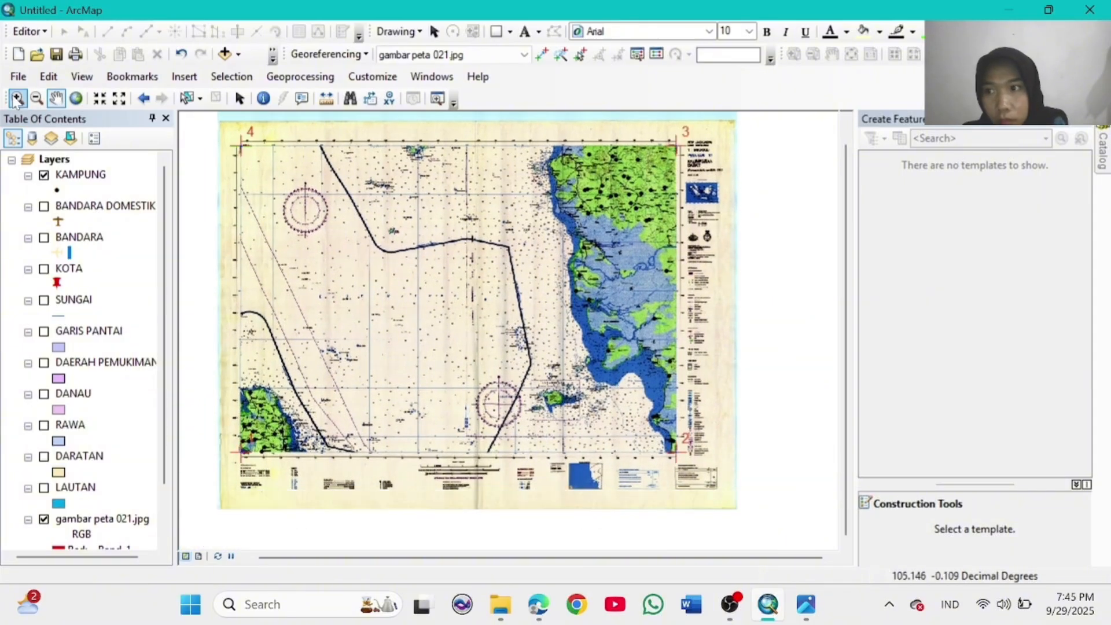
drag(573, 269, 626, 280)
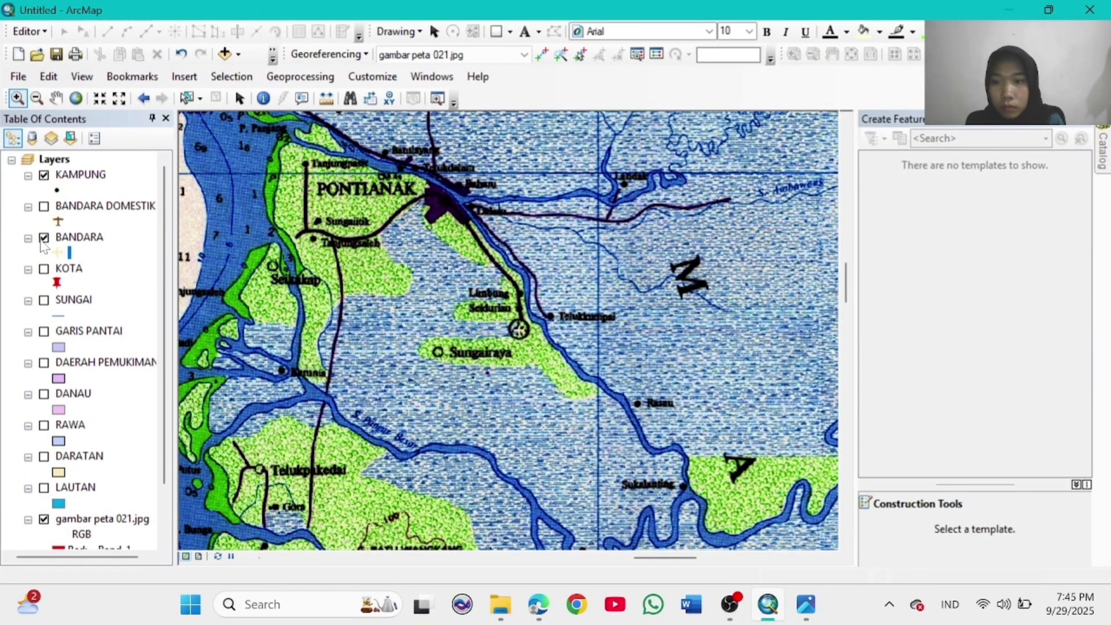
click(56, 253)
click(731, 255)
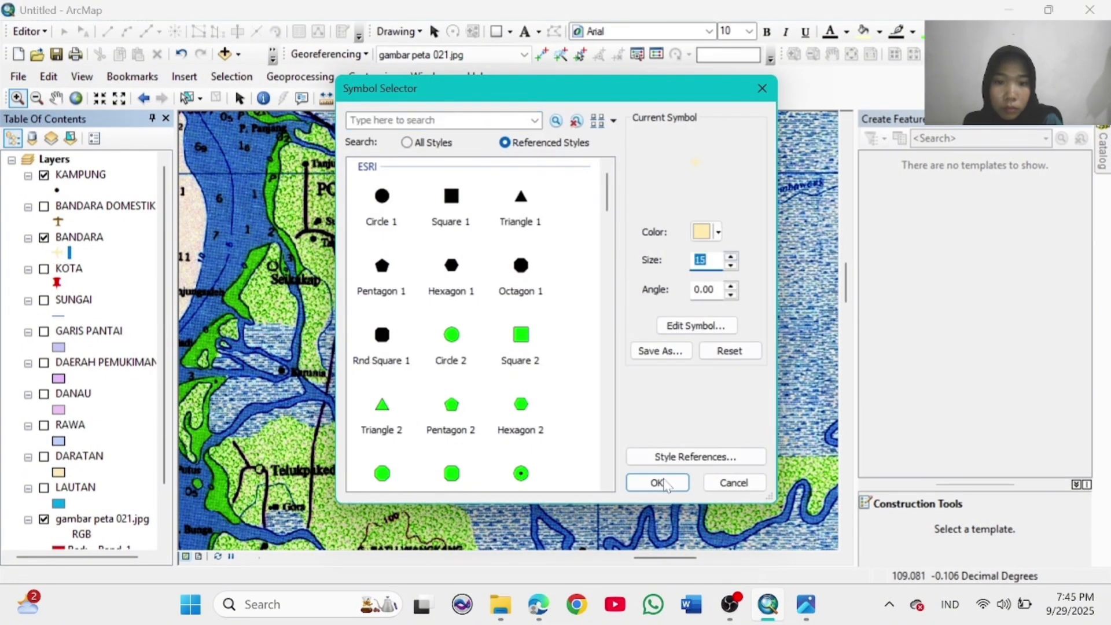
click(658, 483)
click(57, 252)
click(730, 255)
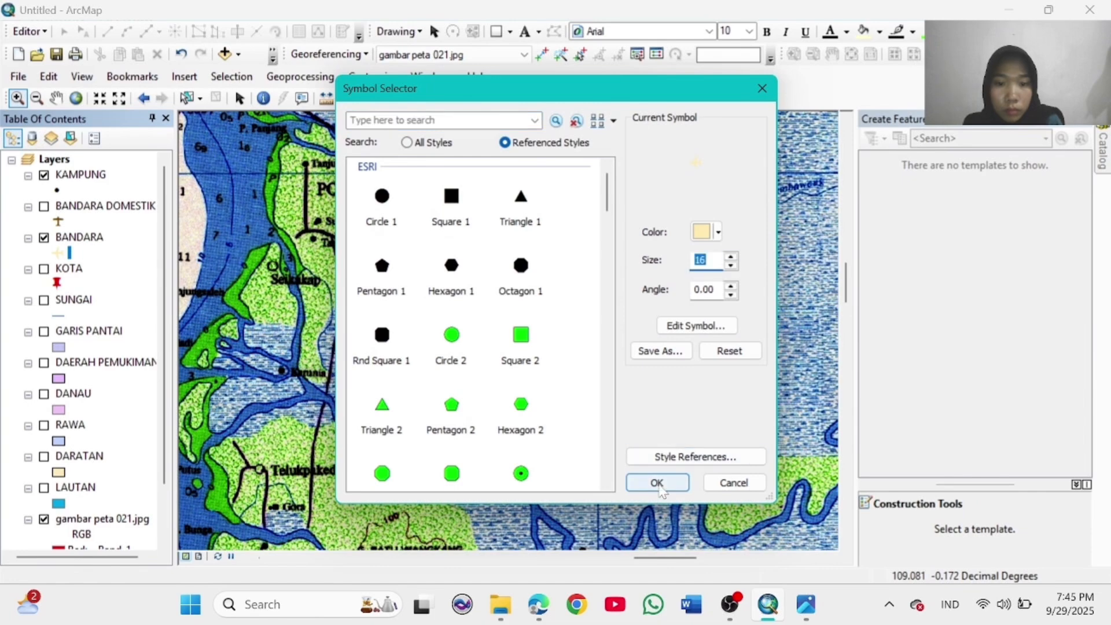
click(657, 483)
Step: Zoom out, review the BANDARA, BANDARA DOMESTIK and KOTA symbol sizes, and hide BANDARA
click(75, 98)
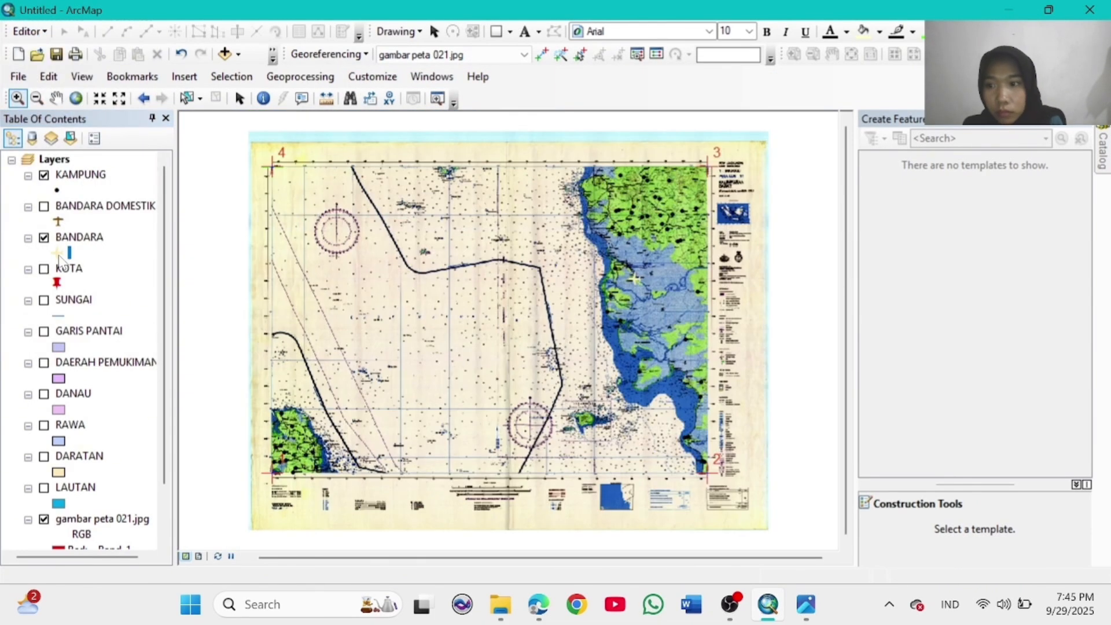
click(56, 252)
click(731, 255)
click(657, 482)
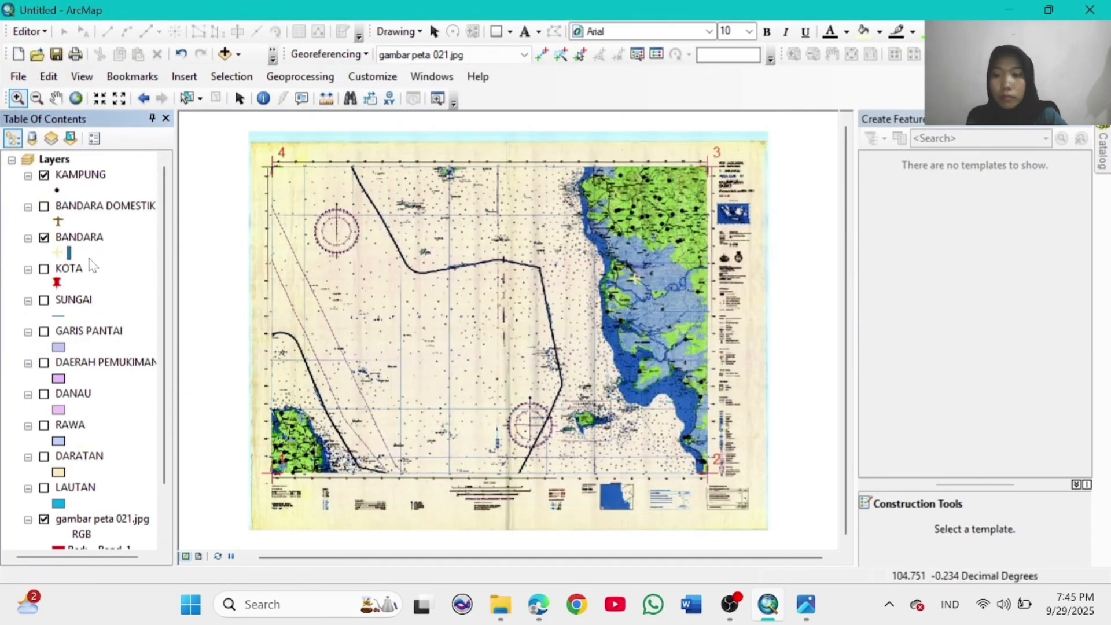
click(57, 221)
click(658, 483)
click(55, 283)
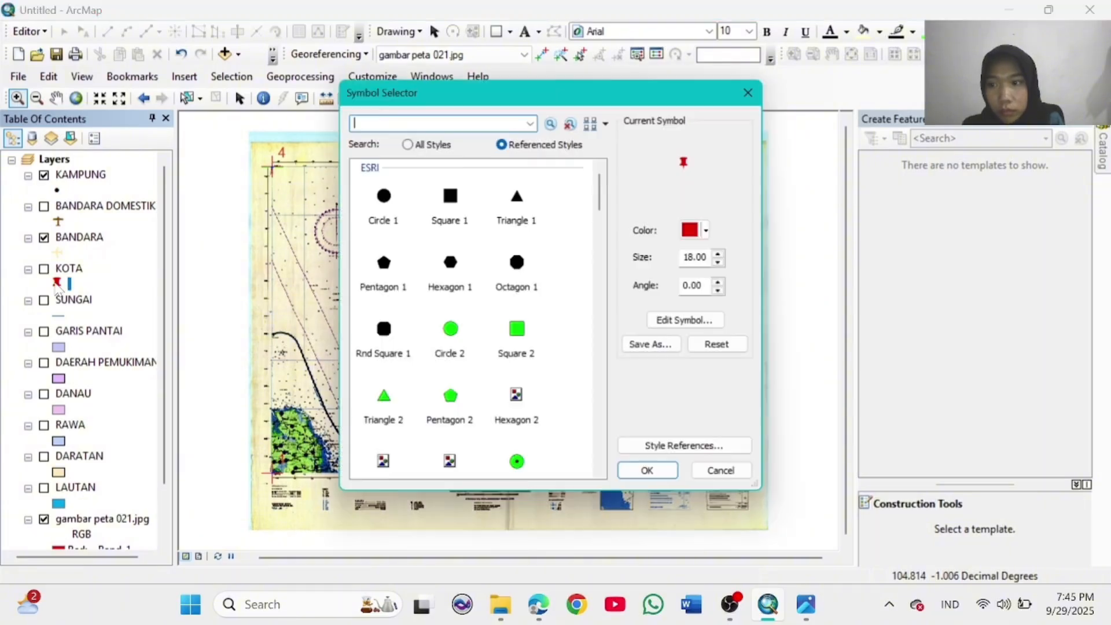
click(718, 254)
click(647, 470)
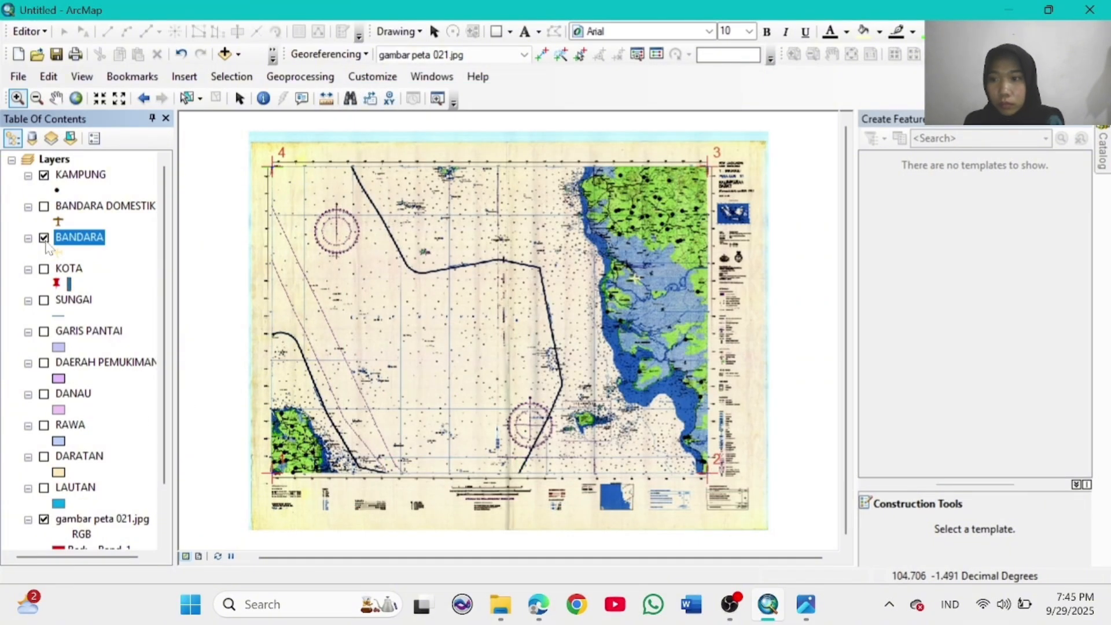
click(44, 239)
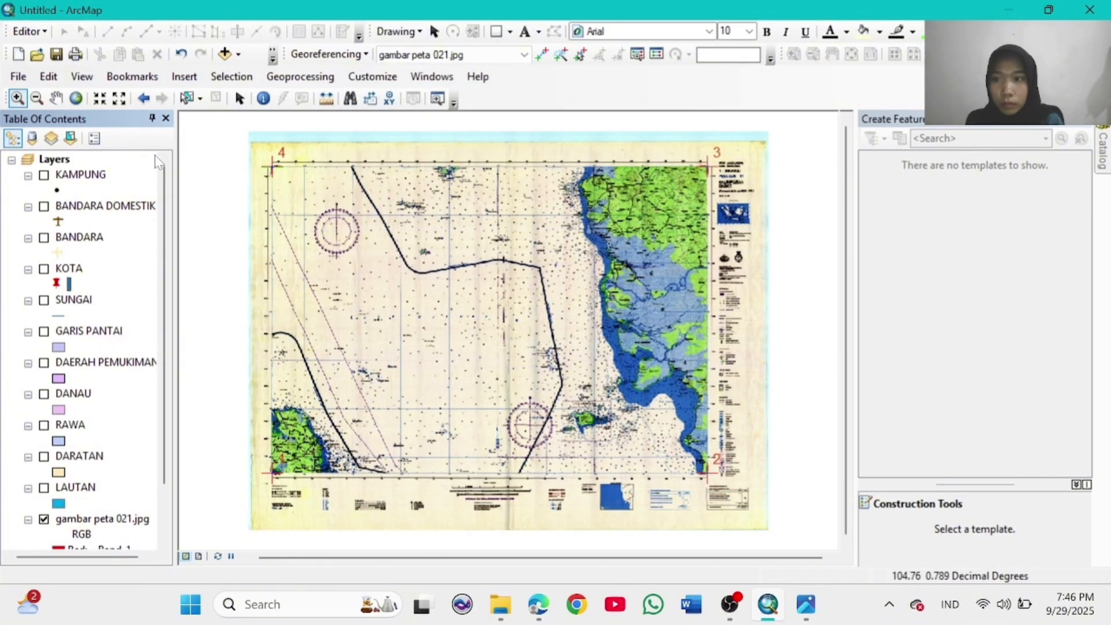
Step: Turn LAUTAN, DARATAN, RAWA, DANAU, DAERAH PEMUKIMAN, GARIS PANTAI, SUNGAI, BANDARA DOMESTIK and KAMPUNG back on
click(44, 488)
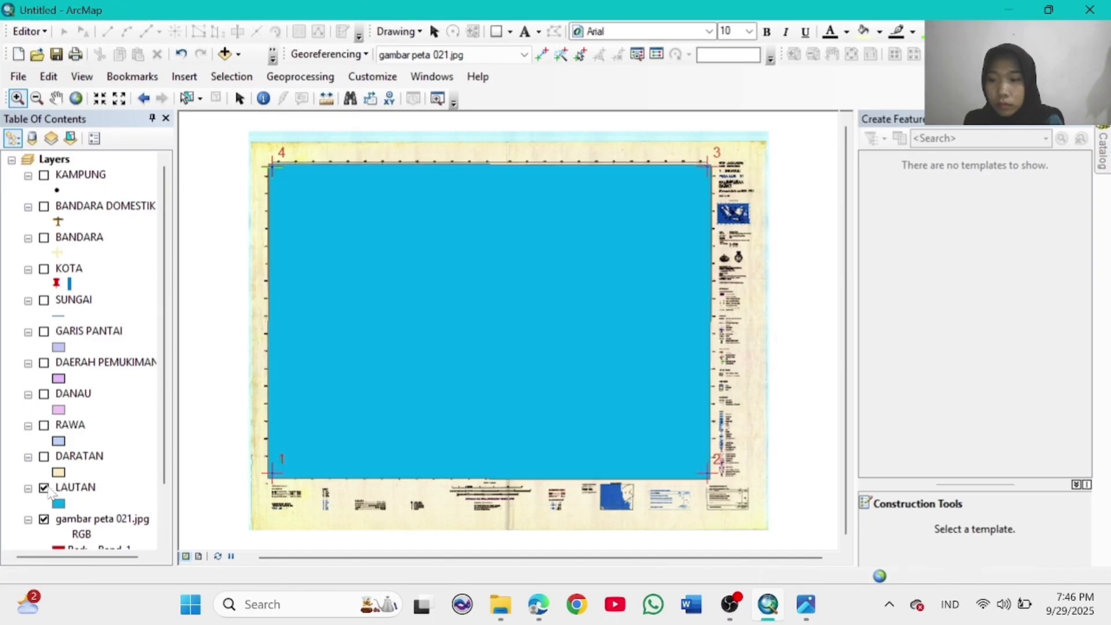
click(44, 456)
click(44, 426)
click(44, 394)
click(44, 363)
click(44, 332)
click(44, 300)
click(45, 270)
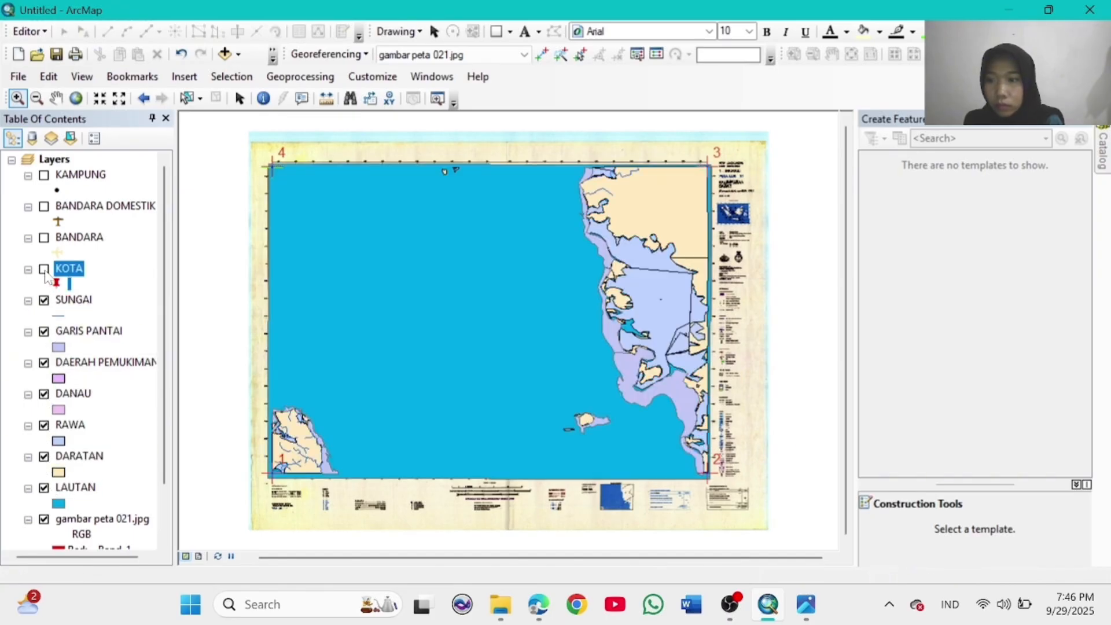
click(44, 207)
click(44, 175)
Step: Make the BANDARA symbol a dark colour
click(57, 252)
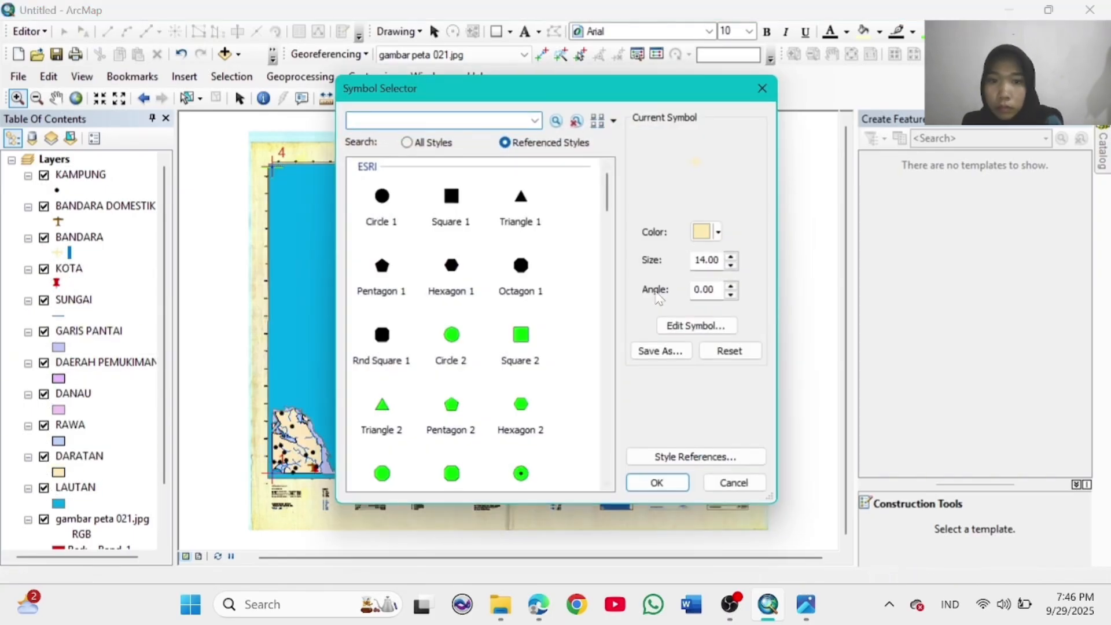
click(717, 232)
click(574, 417)
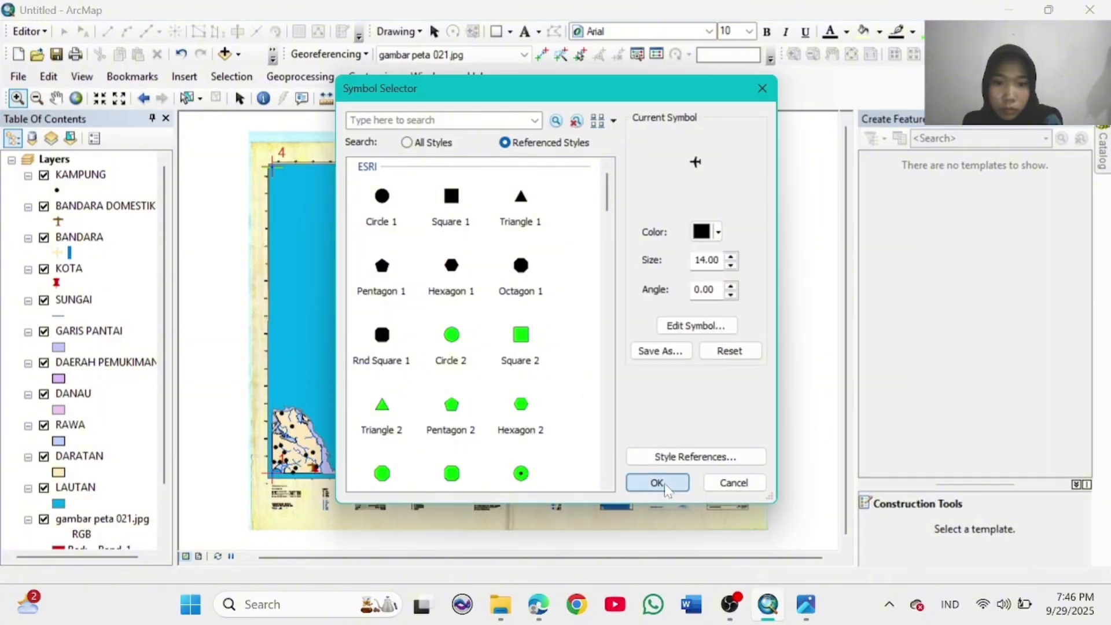
click(660, 481)
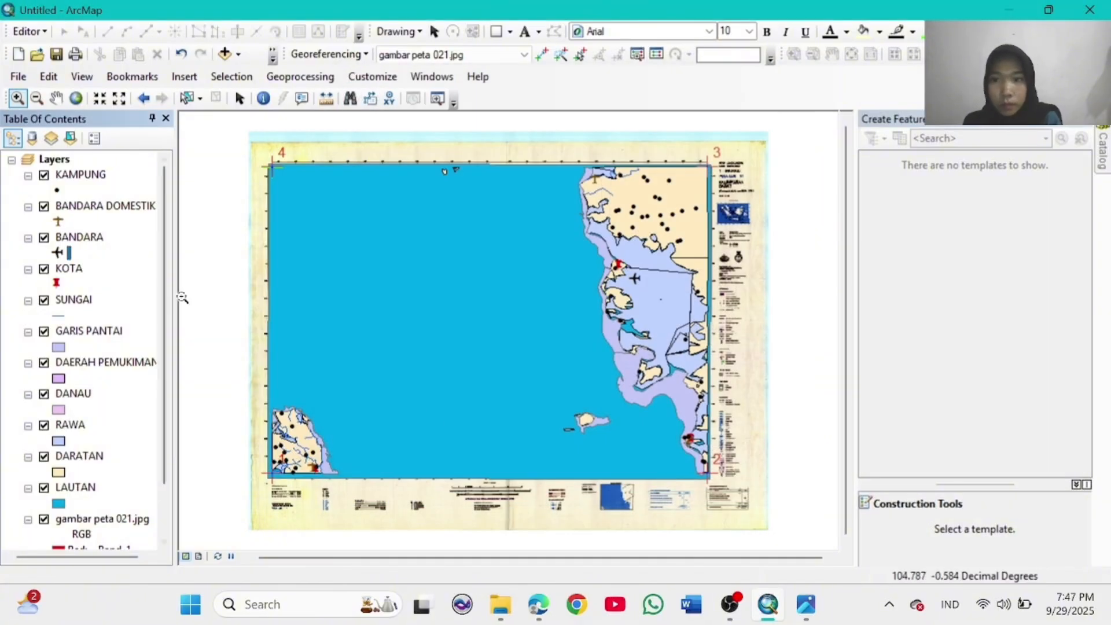
Step: Fill the LAUTAN sea layer with bright blue after trying a darker blue
click(58, 504)
click(740, 235)
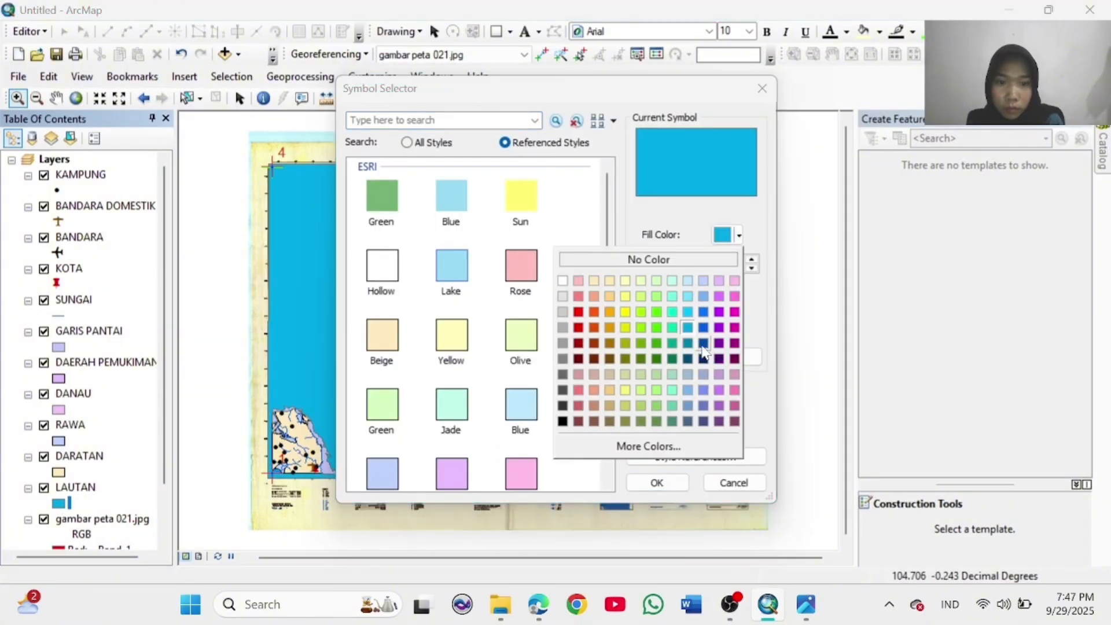
click(701, 343)
click(664, 483)
click(59, 503)
click(740, 235)
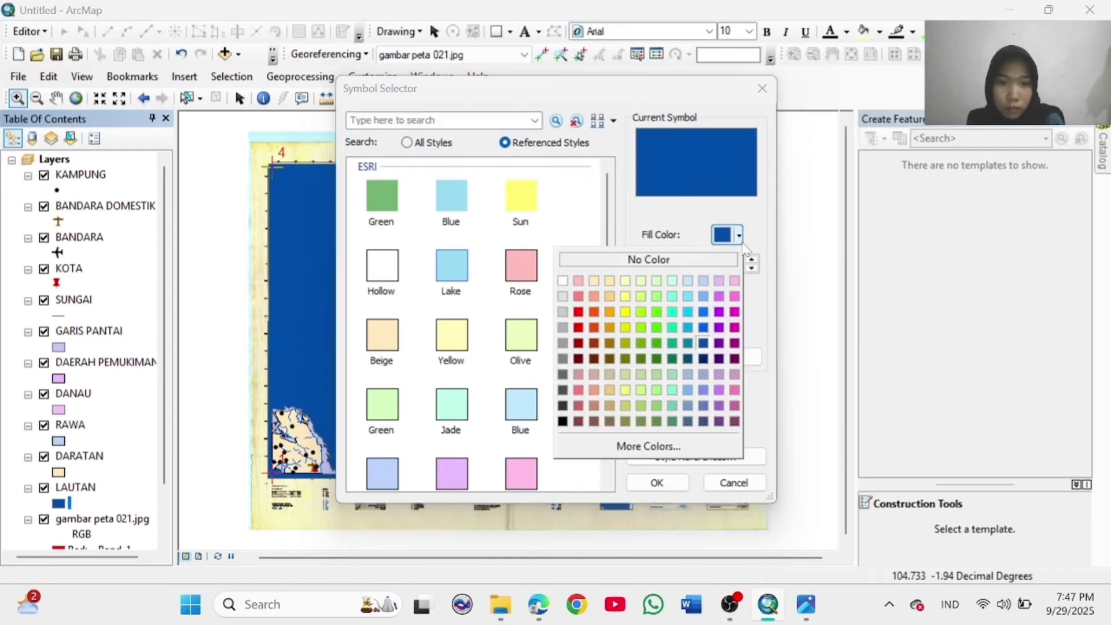
click(703, 327)
click(671, 482)
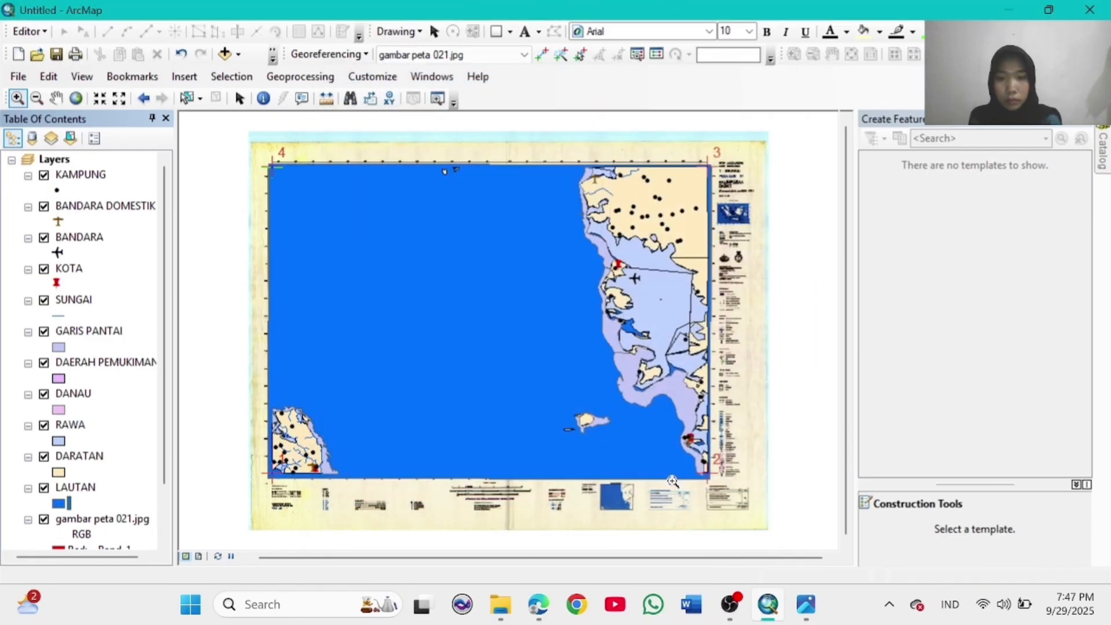
Step: Fill the DARATAN land layer with light orange after trying brown and orange
click(58, 472)
click(740, 236)
click(604, 379)
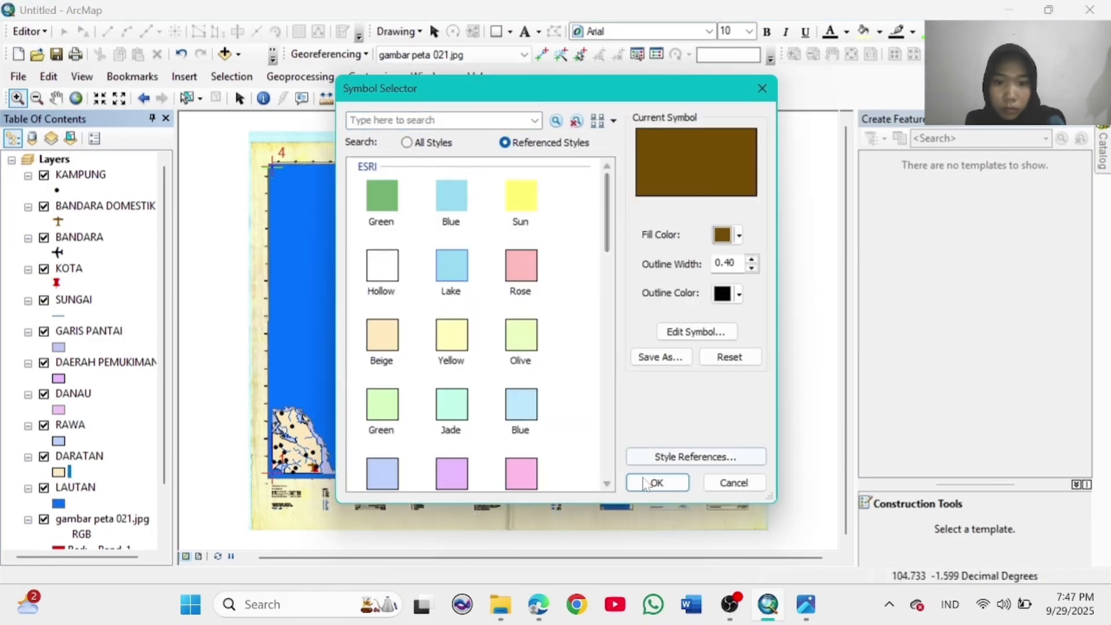
click(670, 482)
click(59, 472)
click(739, 235)
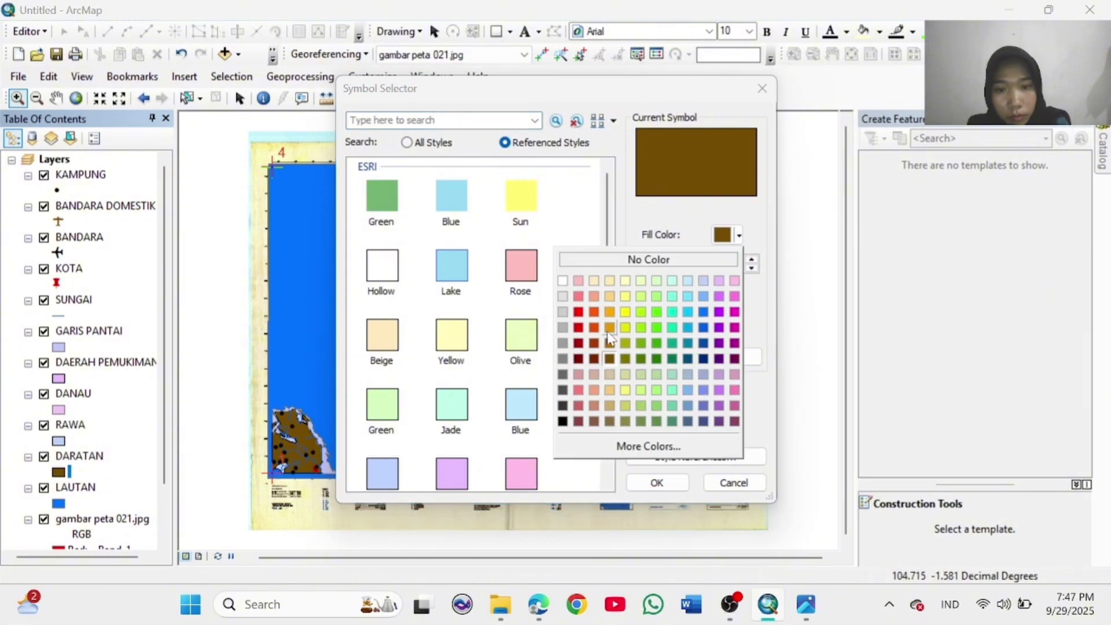
click(605, 335)
click(657, 483)
click(59, 472)
click(739, 236)
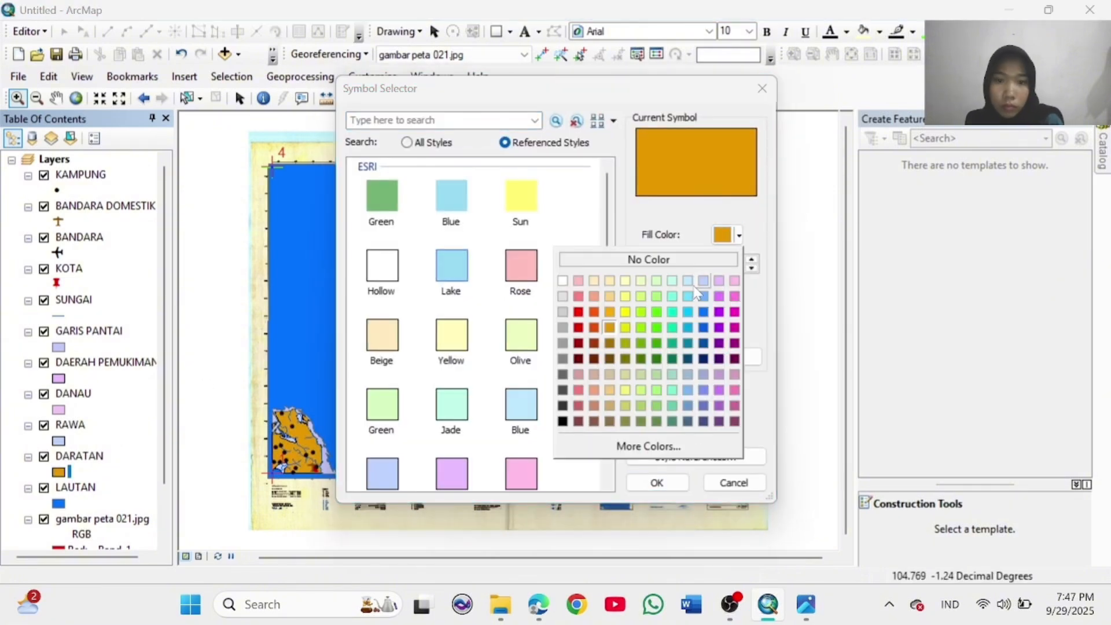
click(610, 297)
click(660, 483)
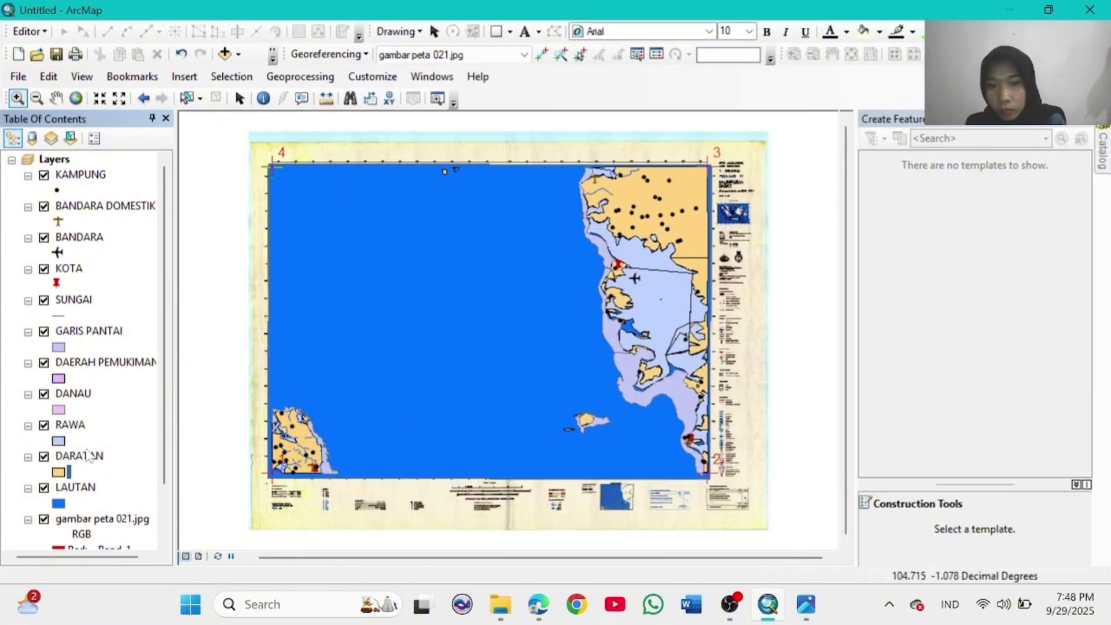
Step: Check the GARIS PANTAI symbol without changes and nudge the map view slightly
click(58, 348)
click(762, 88)
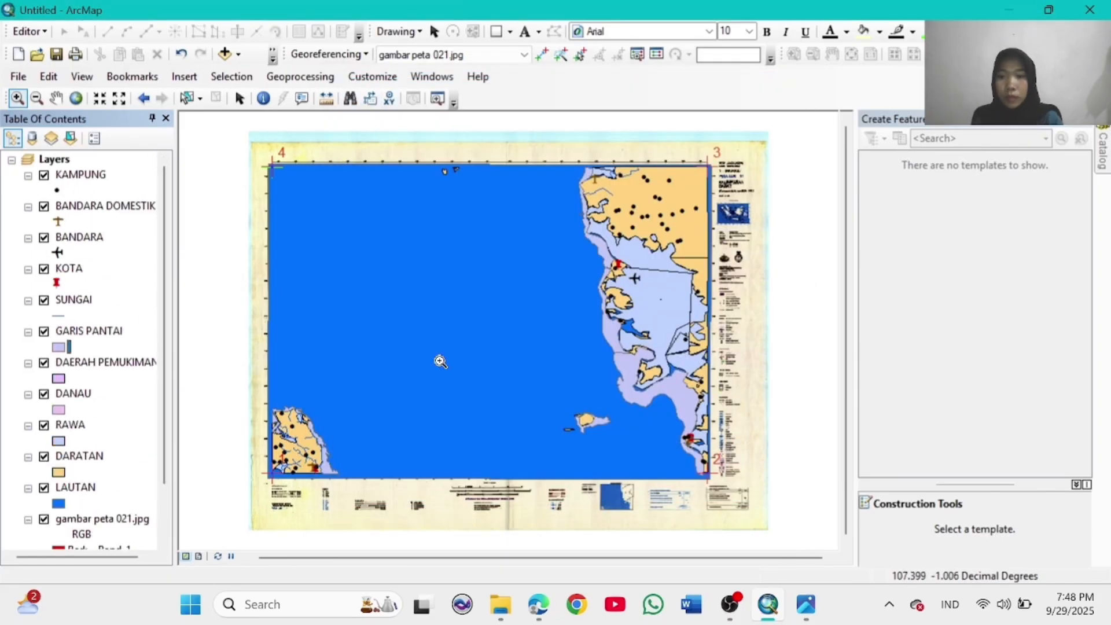
key(c)
drag(541, 310, 534, 302)
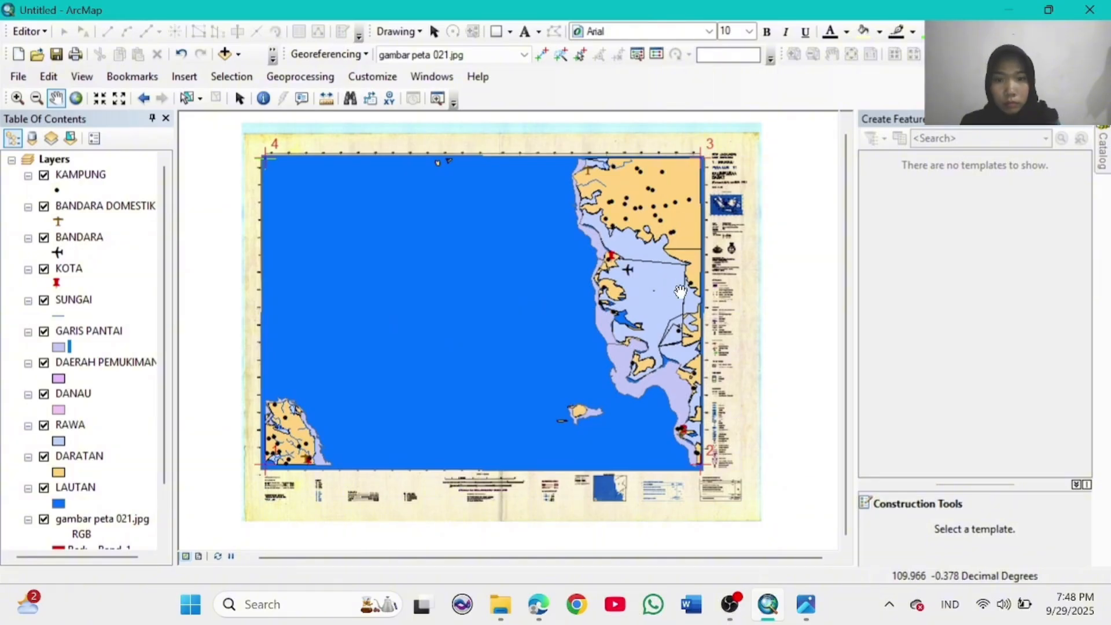
Step: Set the page to A4 paper in landscape orientation via Page and Print Setup
click(18, 77)
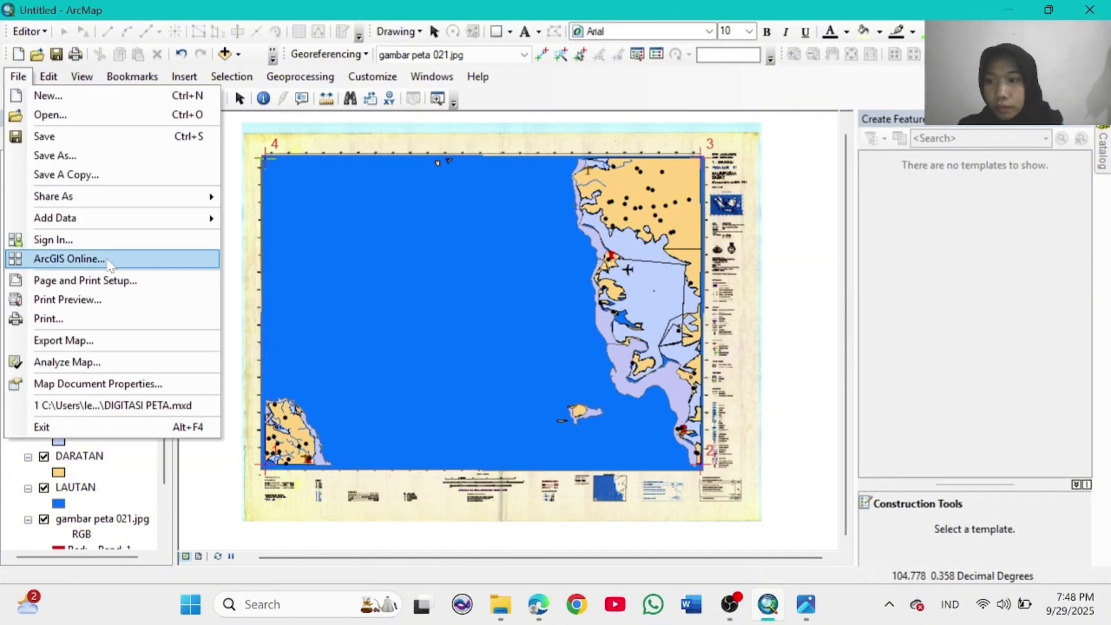
click(114, 281)
click(588, 221)
scroll(590, 289, down, 4)
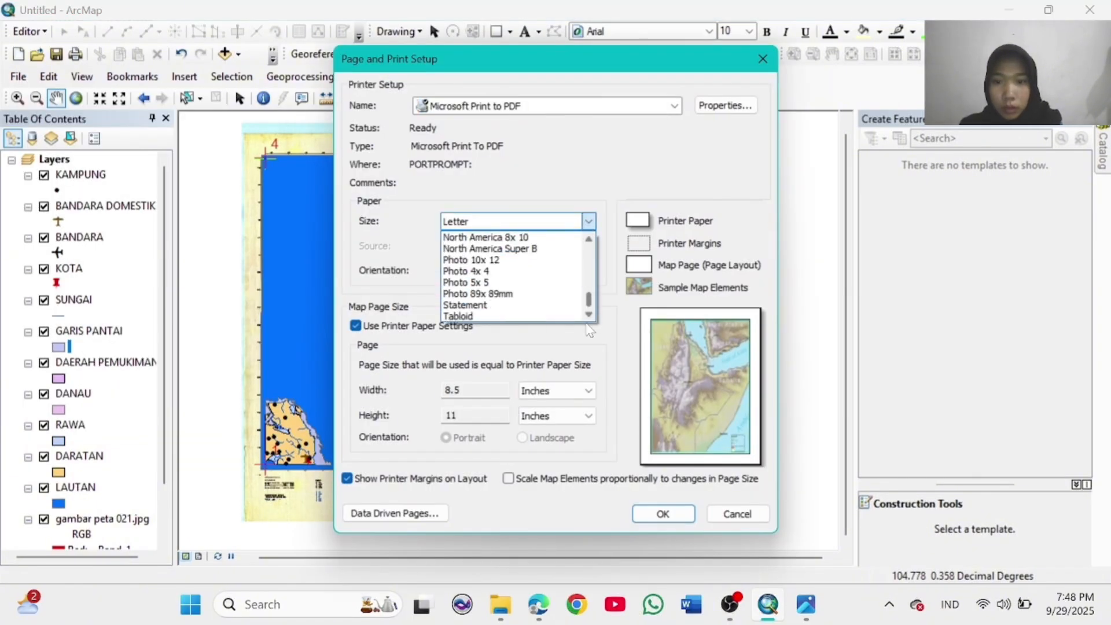
scroll(521, 277, up, 6)
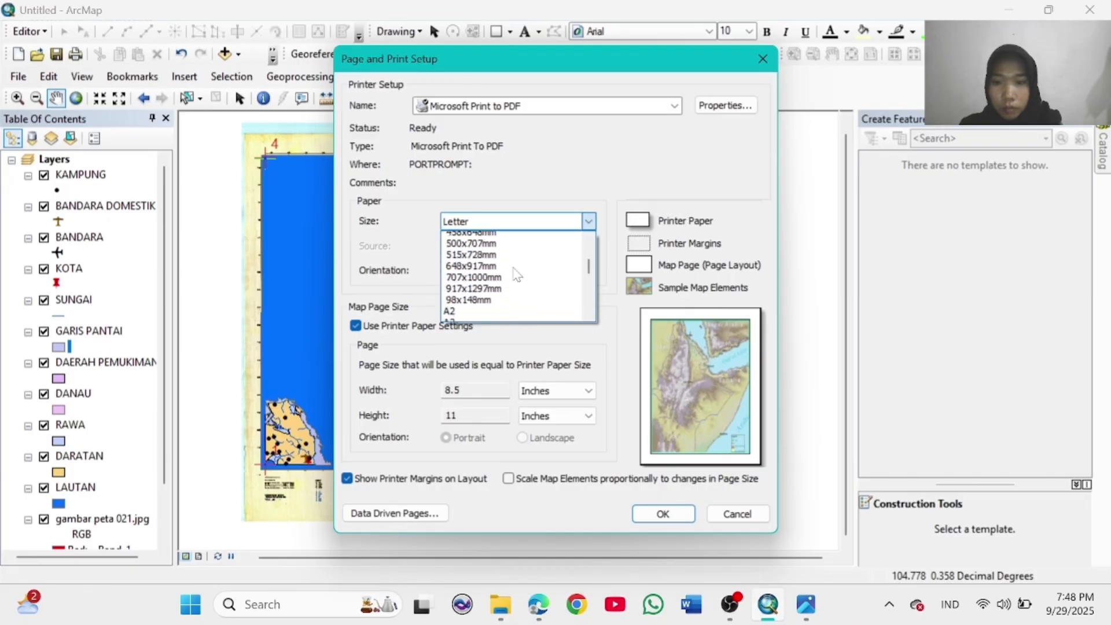
click(479, 302)
click(522, 271)
click(662, 513)
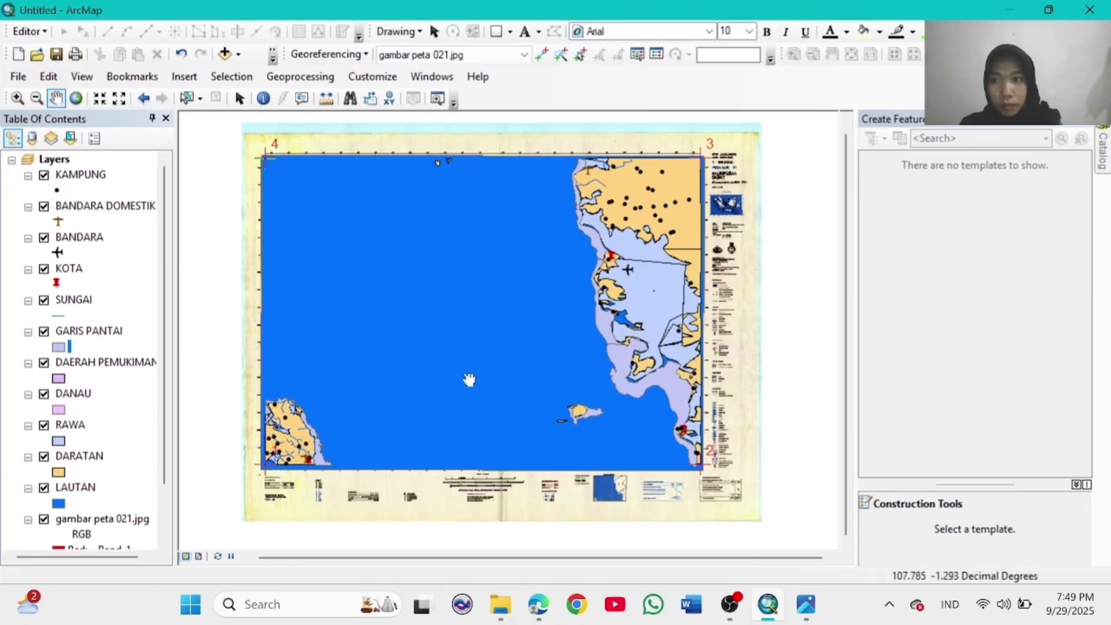
Step: Switch to Layout View and fit the map frame onto the page
click(199, 557)
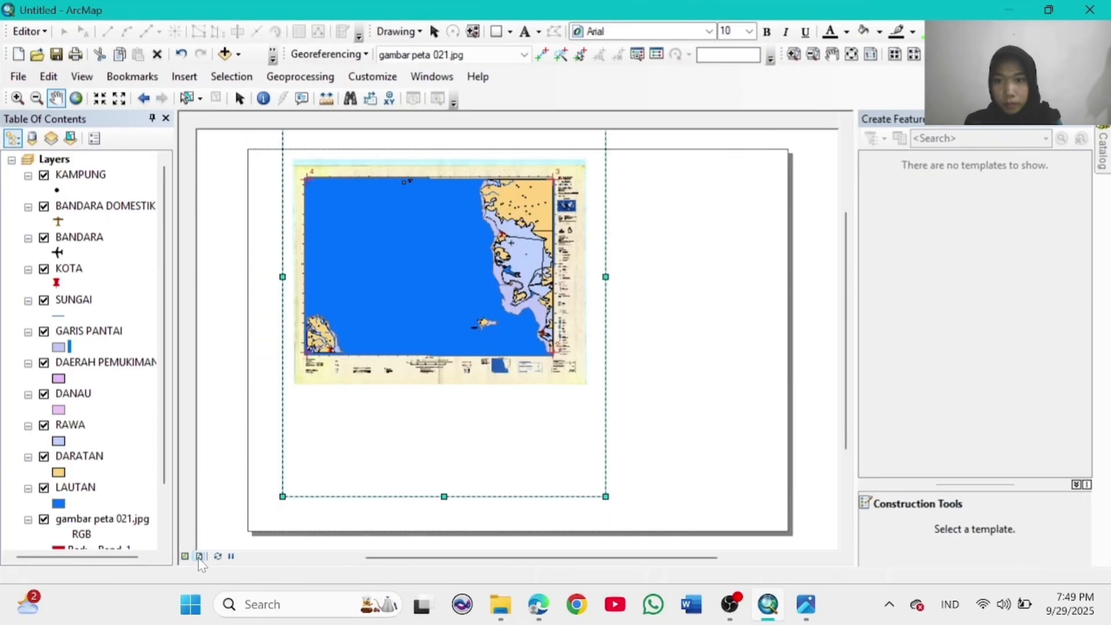
drag(408, 531, 414, 454)
drag(440, 413, 440, 490)
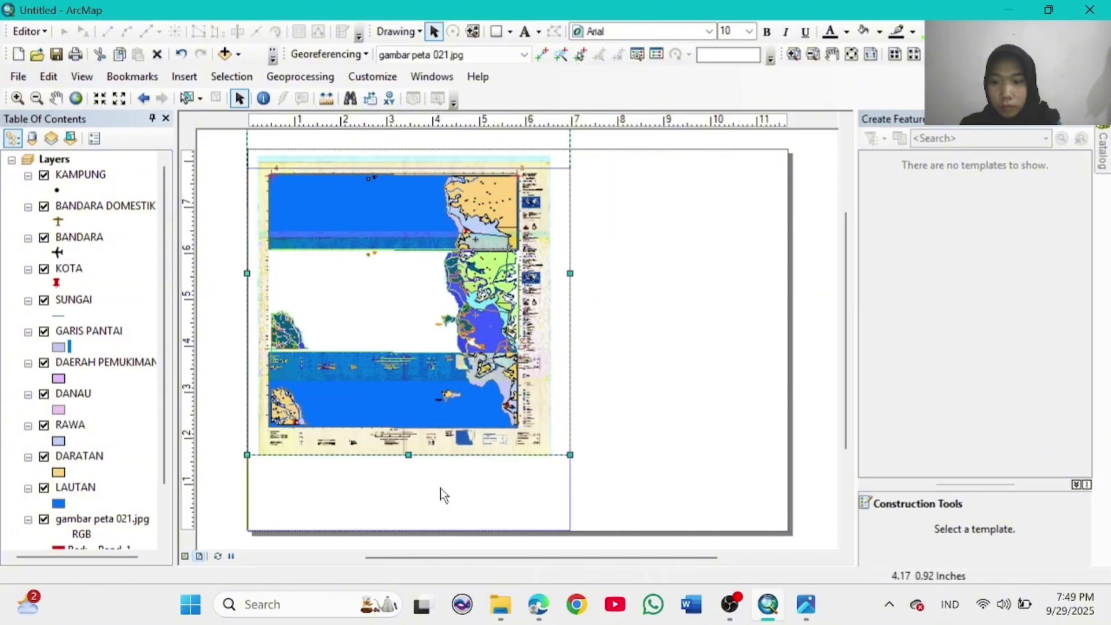
drag(409, 168, 409, 150)
click(631, 327)
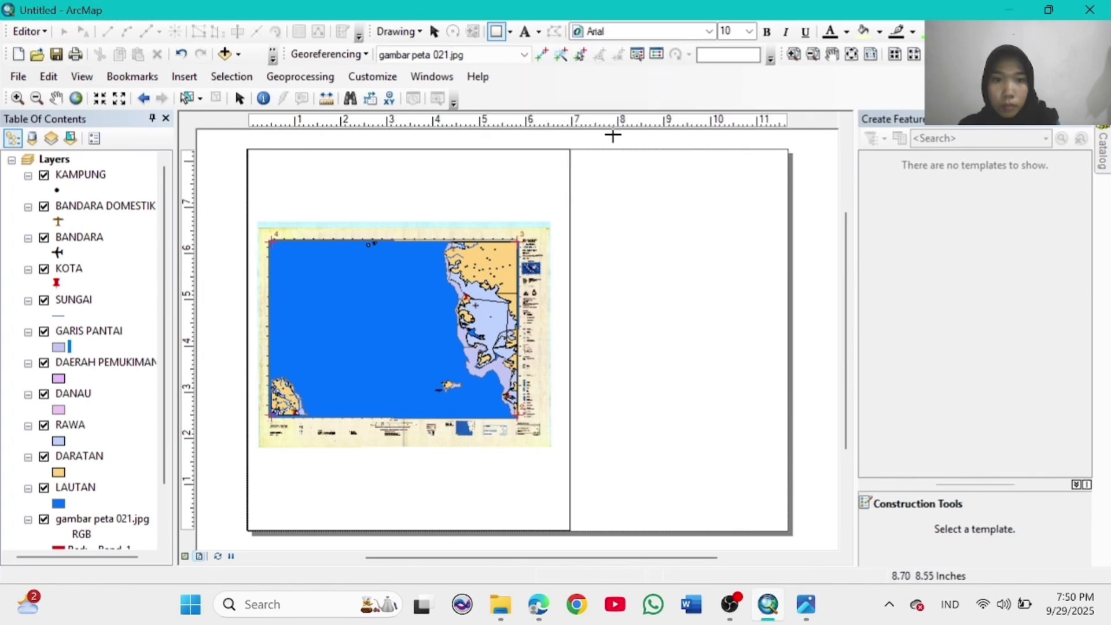
Step: Draw a rectangle covering the whole page and set its fill to No Color
drag(249, 149, 790, 531)
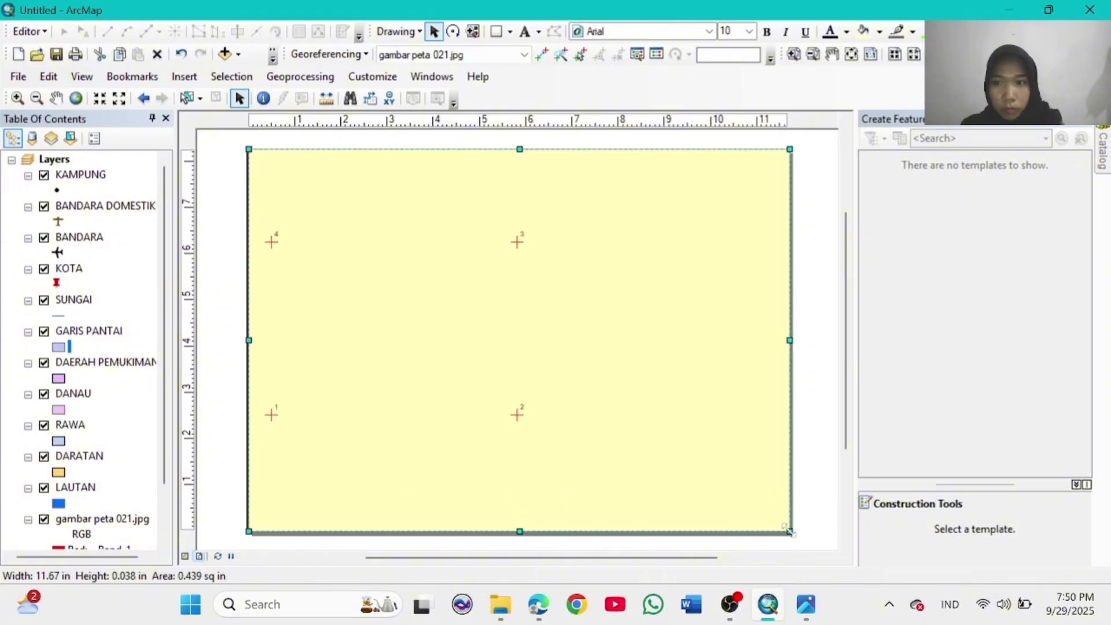
right_click(542, 355)
click(579, 339)
click(505, 222)
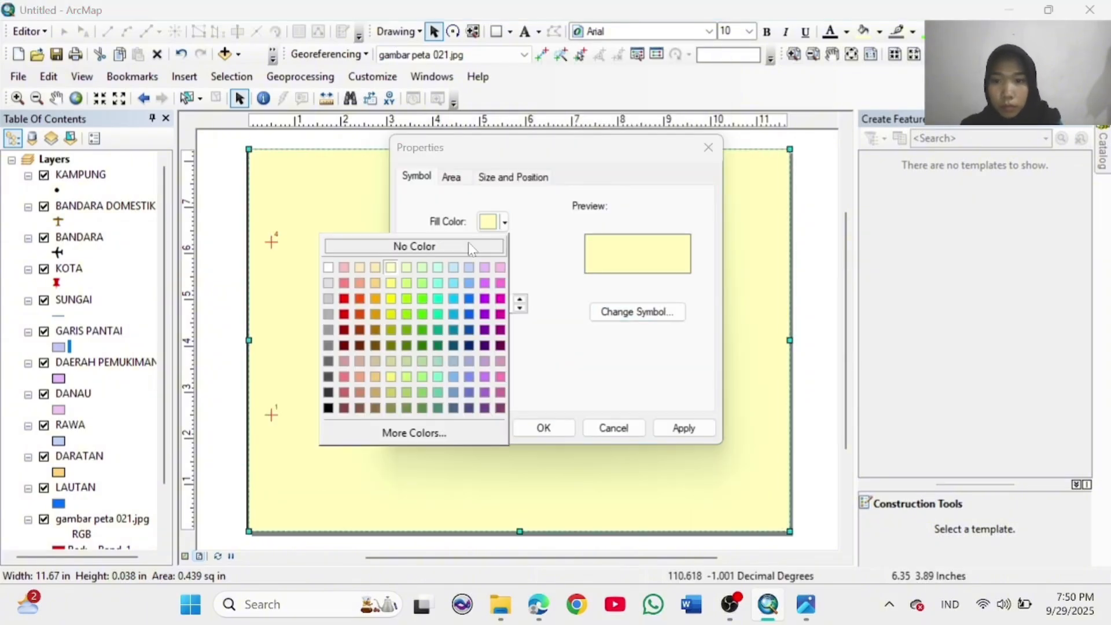
click(426, 246)
click(543, 427)
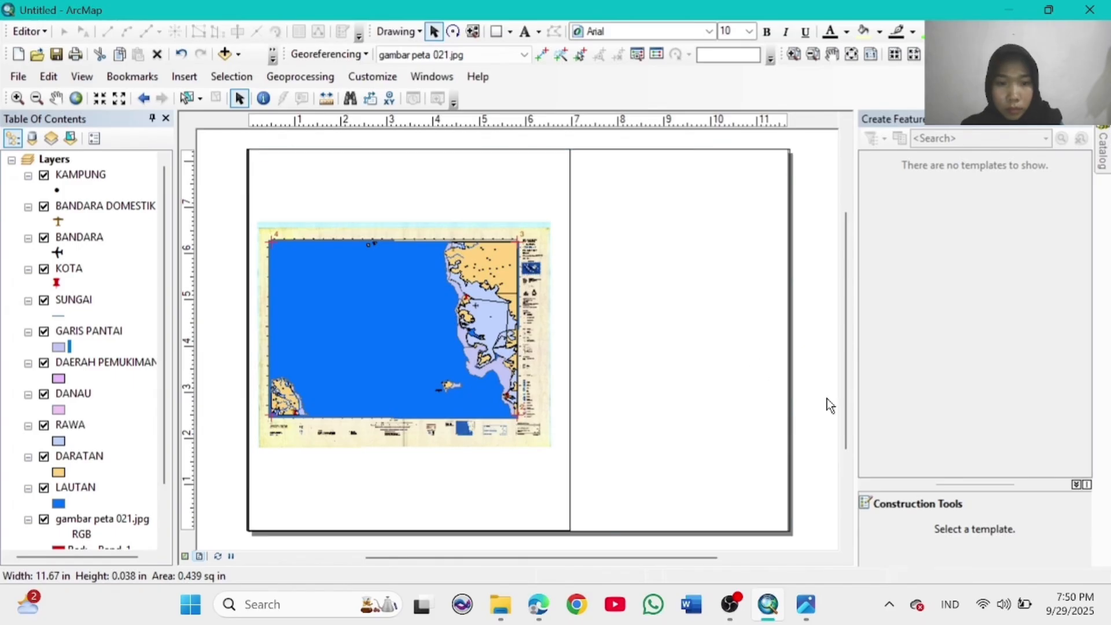
Step: Recheck the border rectangle's properties without changes and deselect it
click(419, 352)
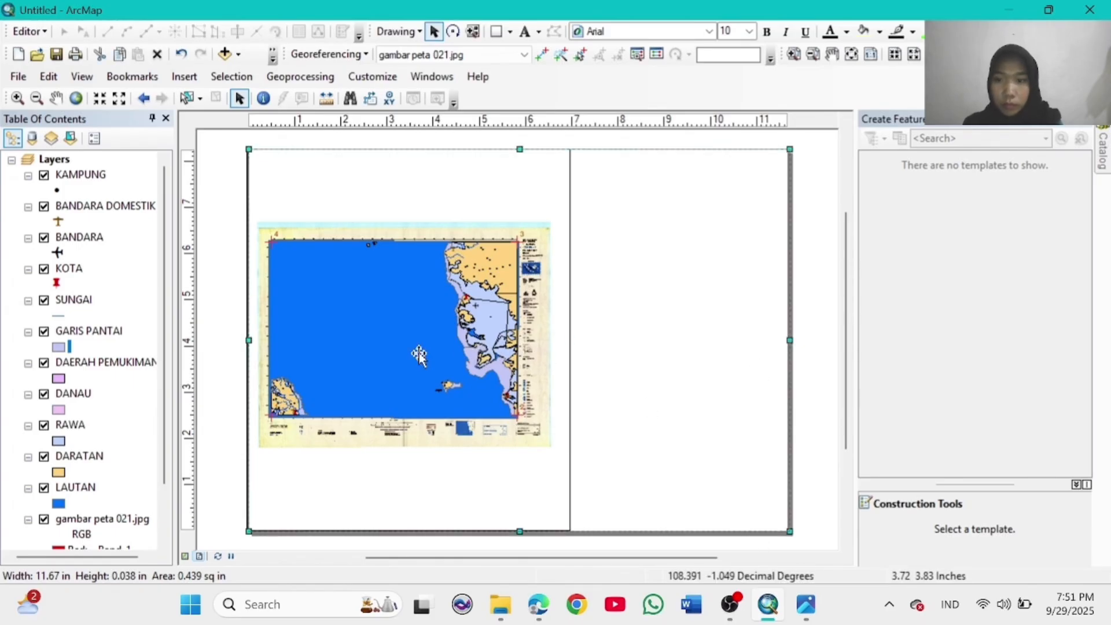
right_click(411, 359)
click(458, 347)
click(707, 144)
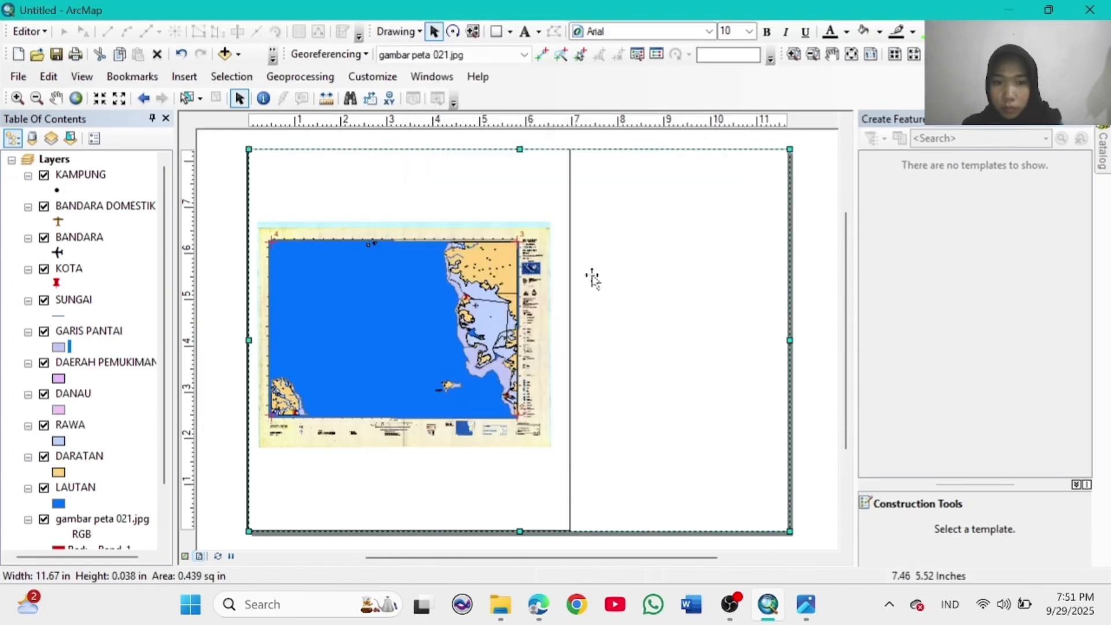
click(826, 372)
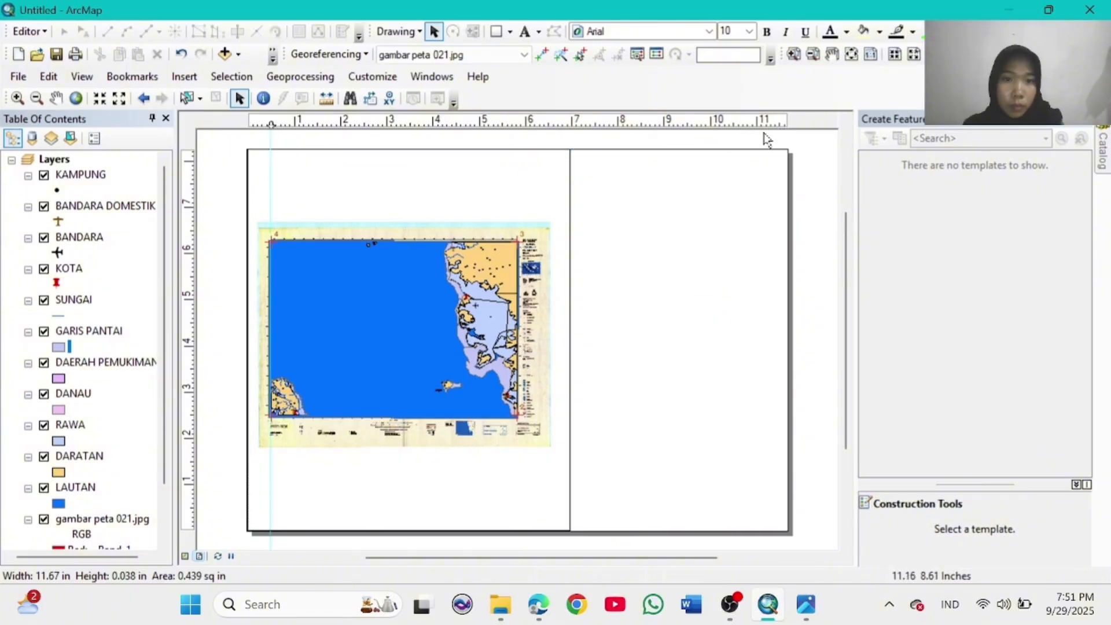
Step: Add guides near the page's right edge and top, and snap the map frame corners to them
click(780, 123)
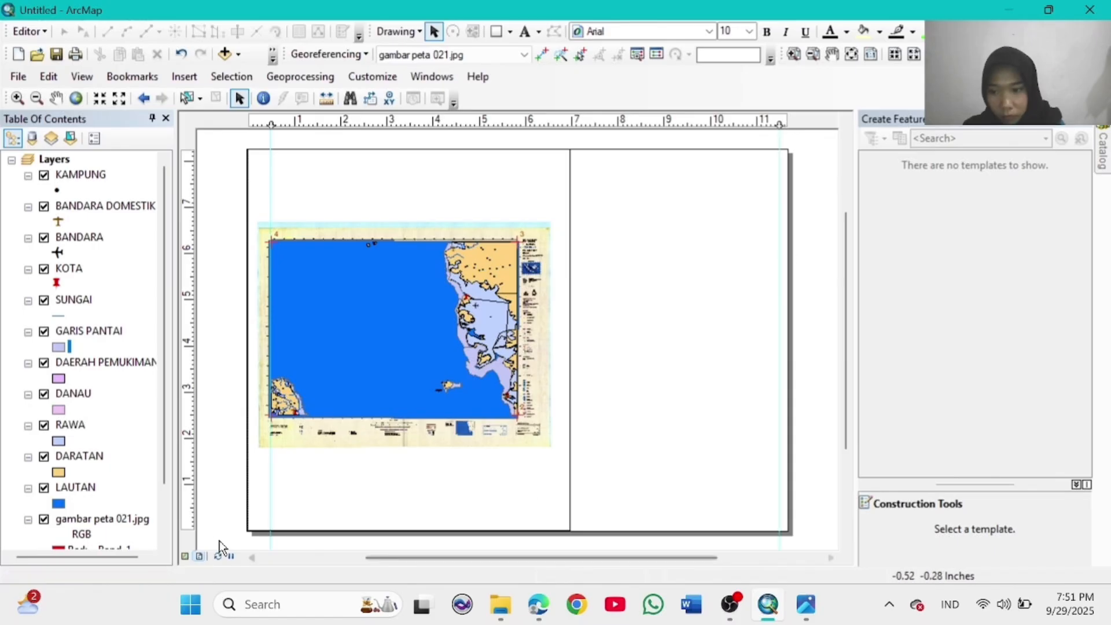
click(191, 161)
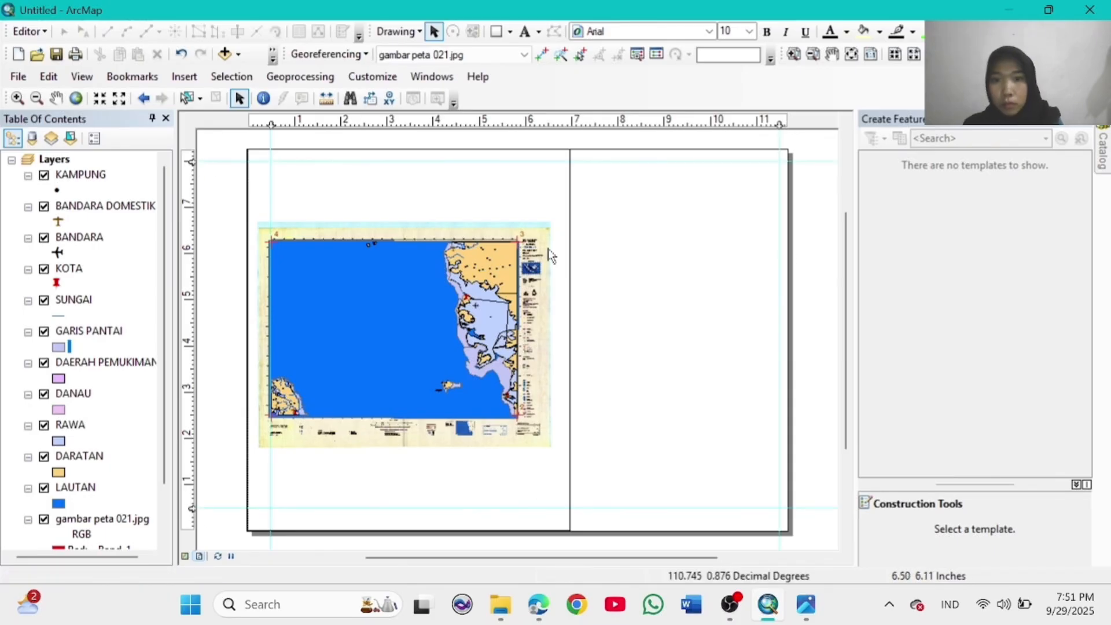
click(427, 329)
drag(426, 343, 439, 338)
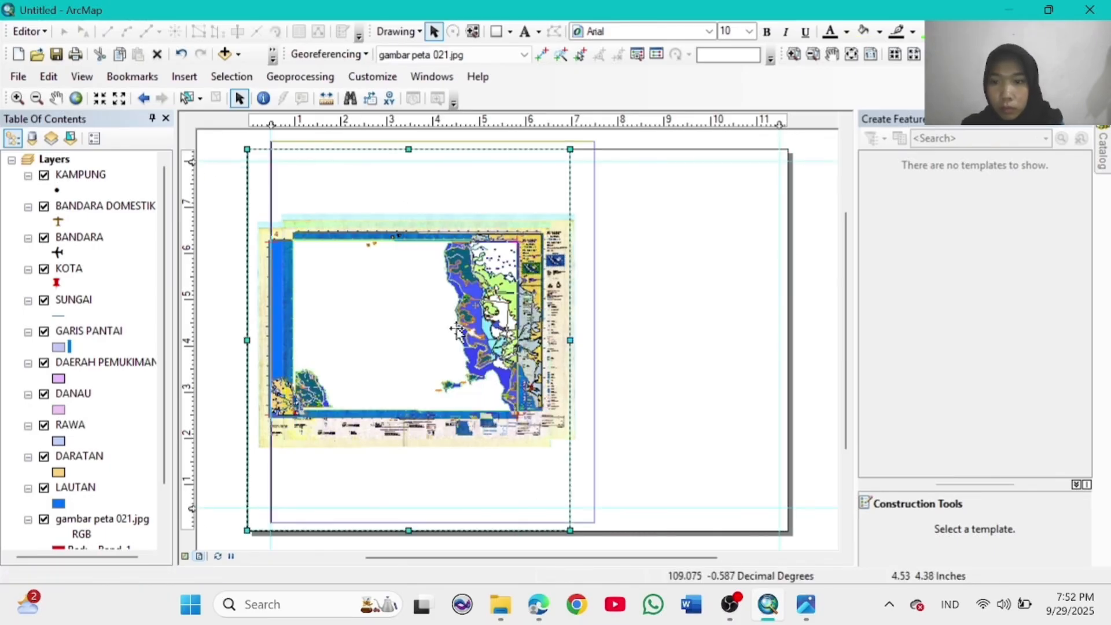
drag(583, 515, 584, 509)
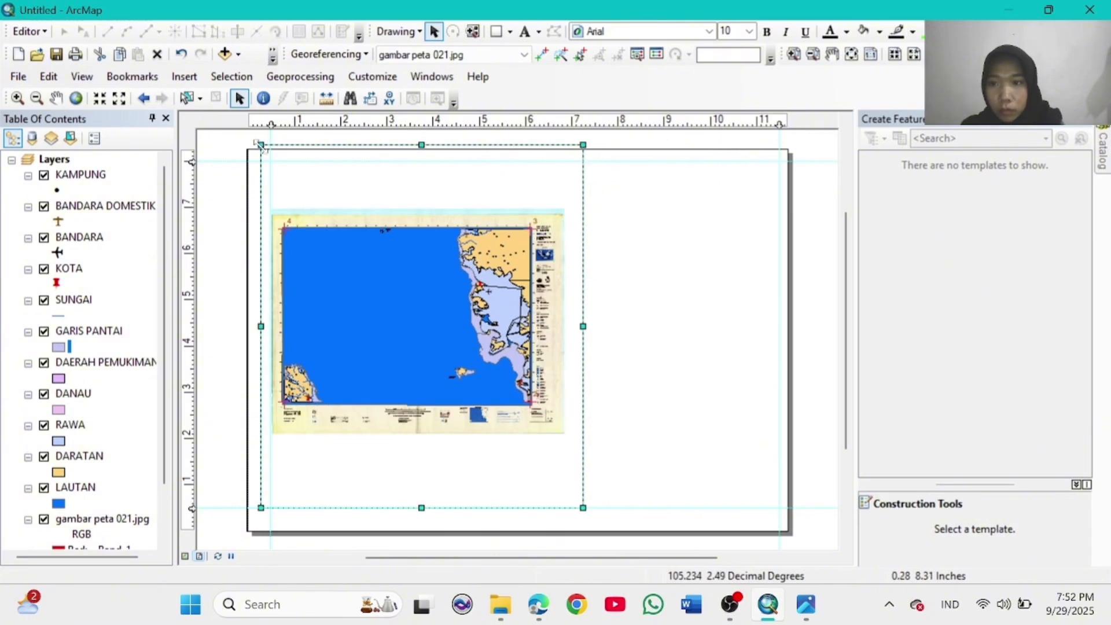
drag(261, 145, 270, 147)
drag(584, 145, 584, 161)
Step: Glance at the border rectangle's properties, then open the map's Data Frame Properties
click(678, 299)
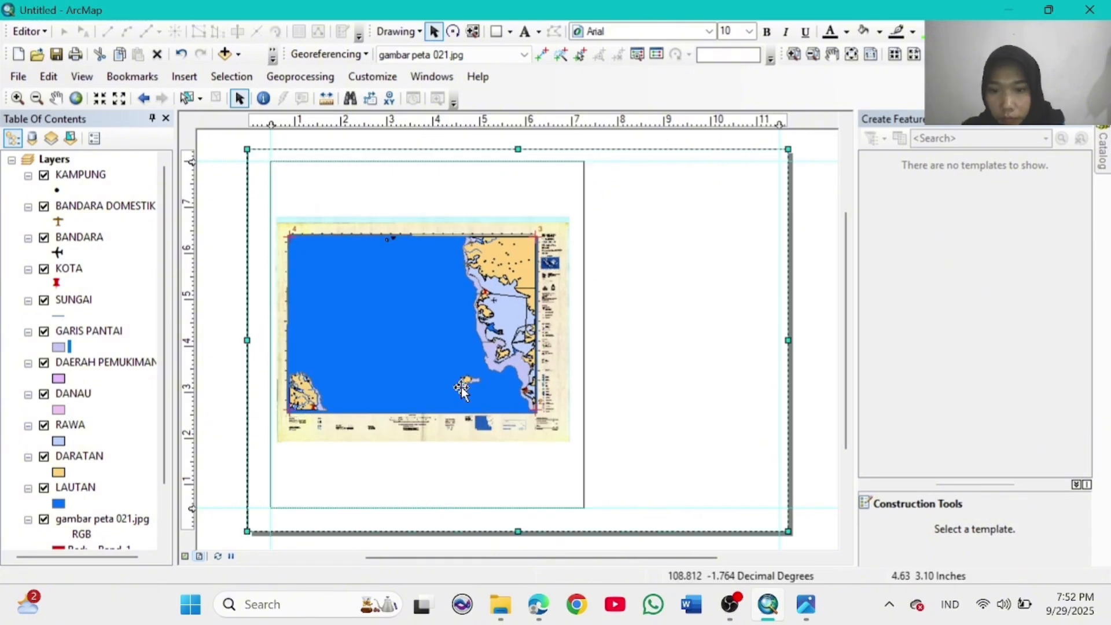
click(503, 397)
double_click(502, 398)
click(708, 148)
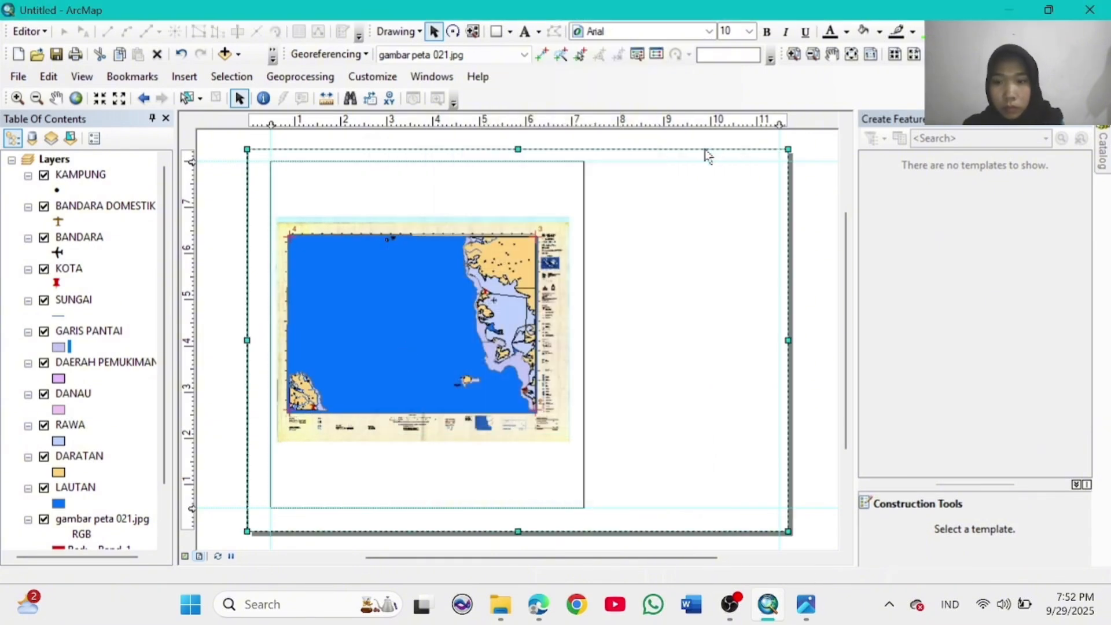
right_click(405, 349)
click(457, 340)
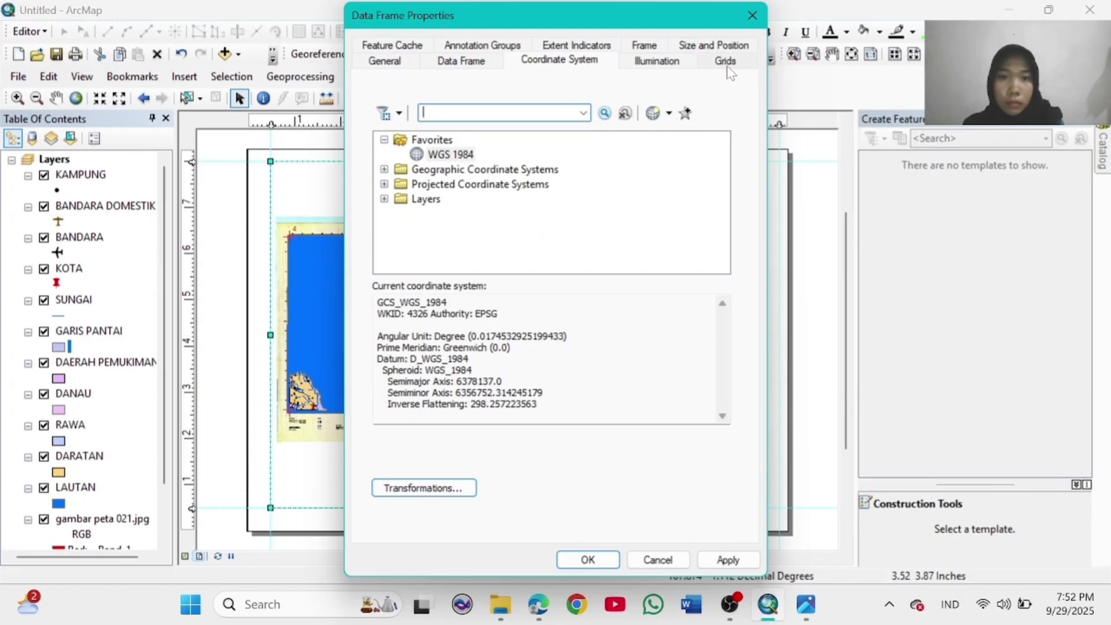
Step: Create a new labelled graticule grid on the data frame from its Grids settings
click(727, 64)
click(604, 50)
click(388, 49)
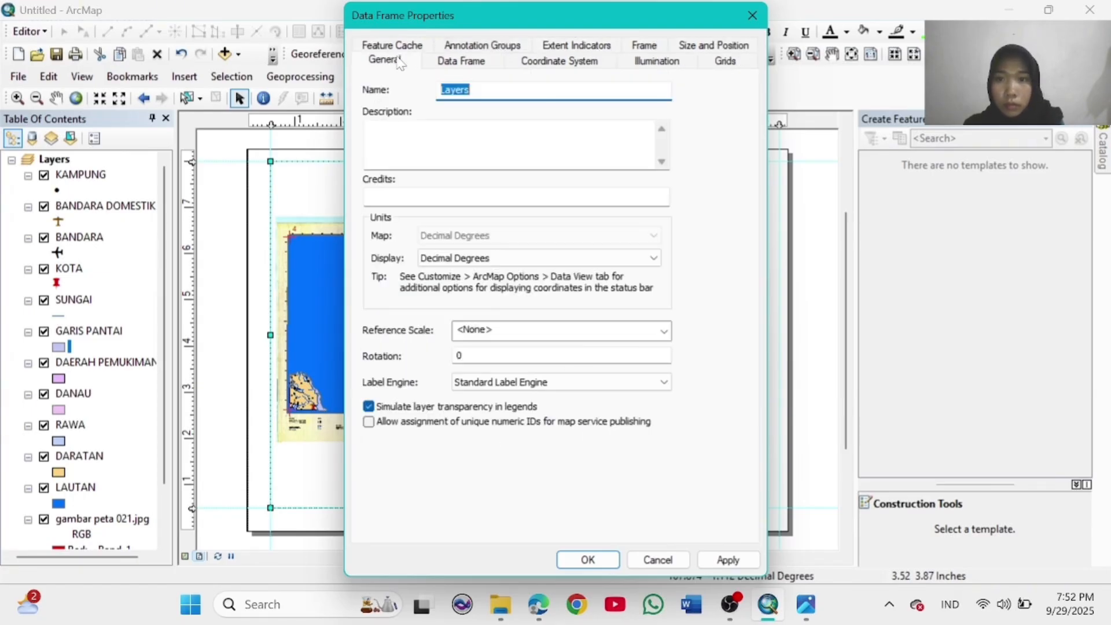
click(726, 61)
click(664, 115)
click(677, 449)
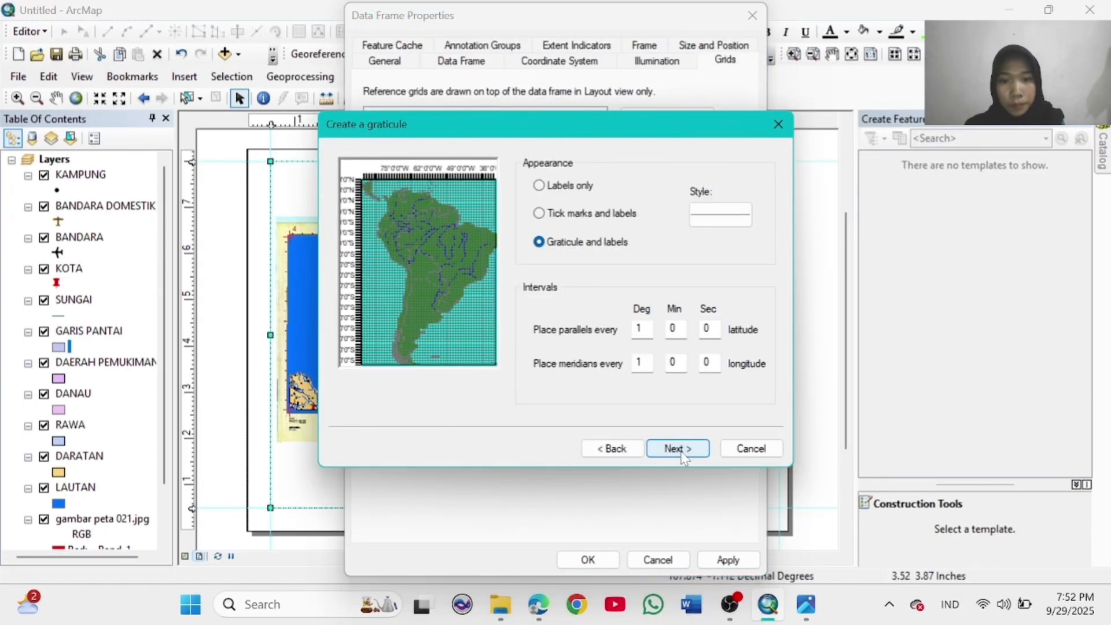
click(677, 449)
click(677, 449)
click(677, 449)
click(727, 560)
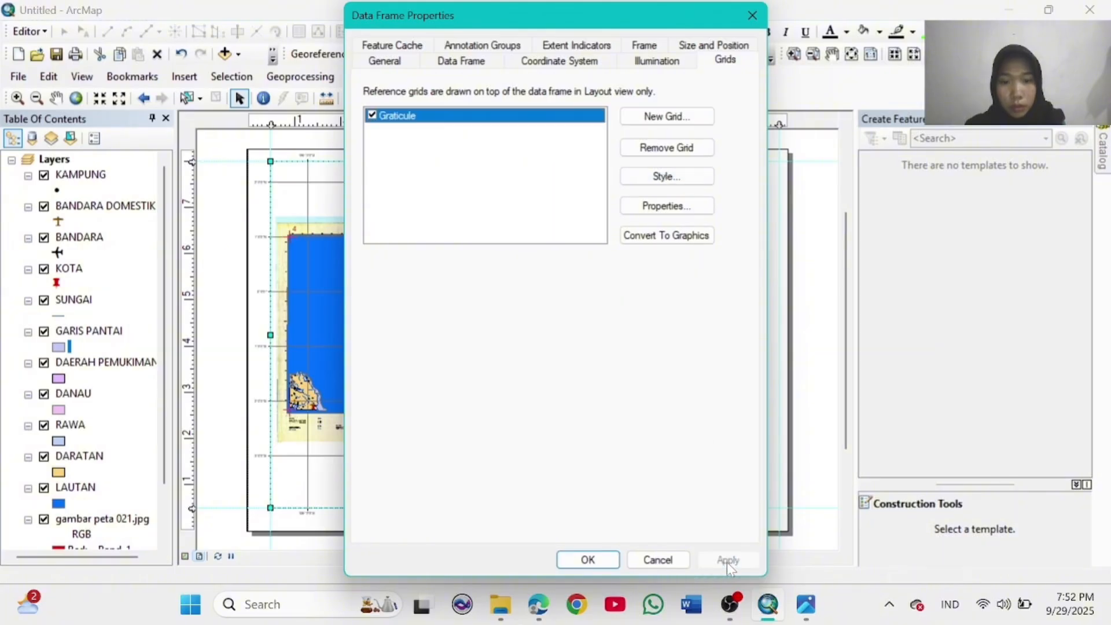
click(601, 560)
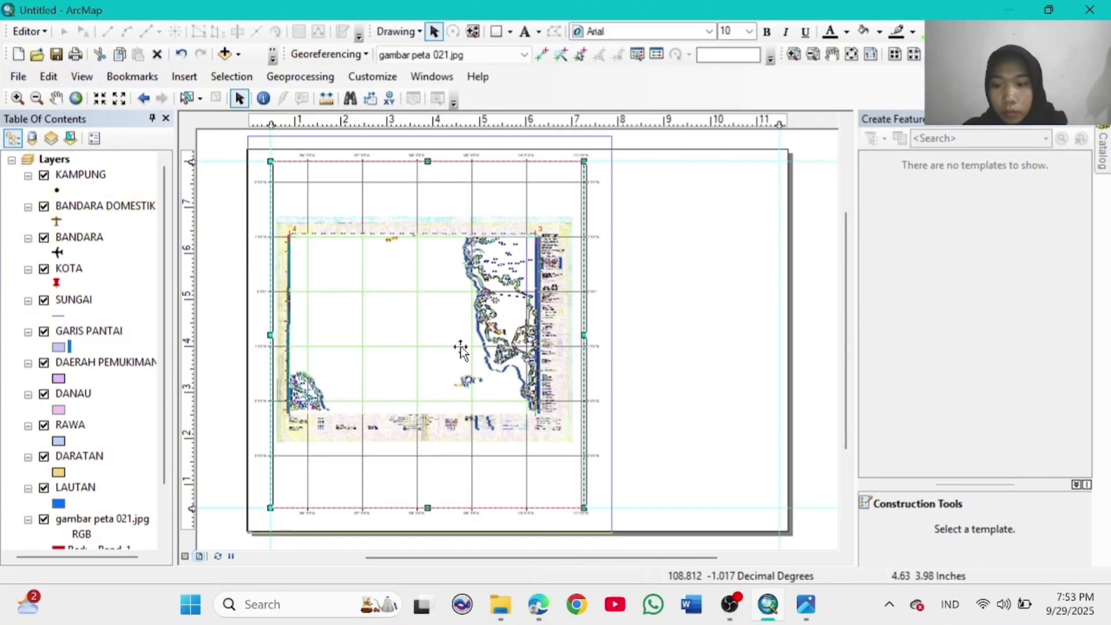
Step: Switch the map frame's grid to the Graticule style
right_click(466, 339)
click(521, 326)
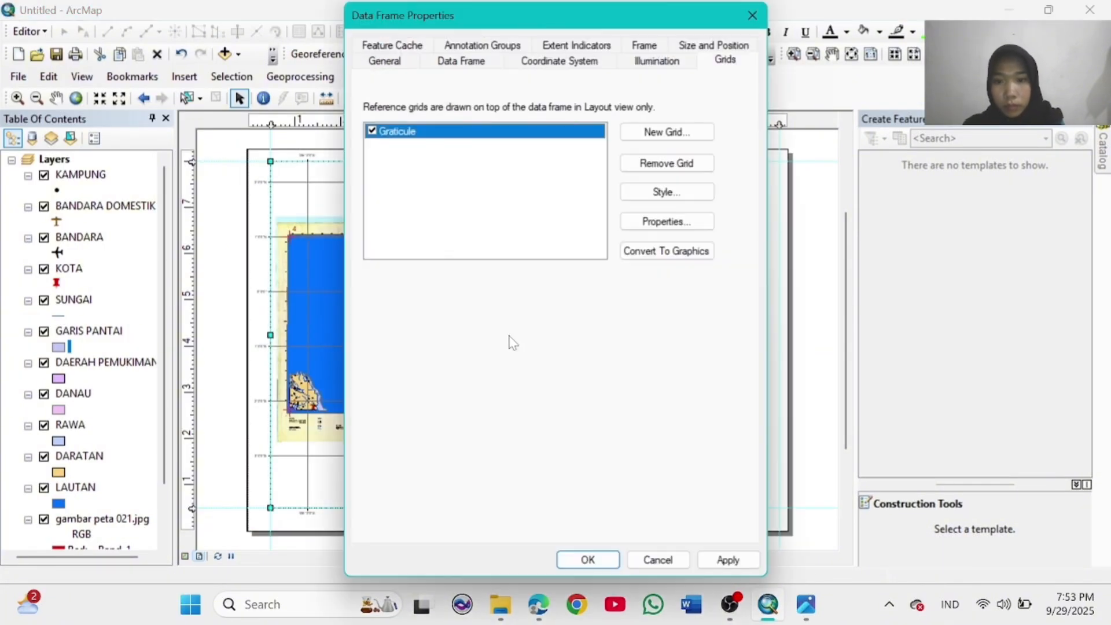
click(661, 200)
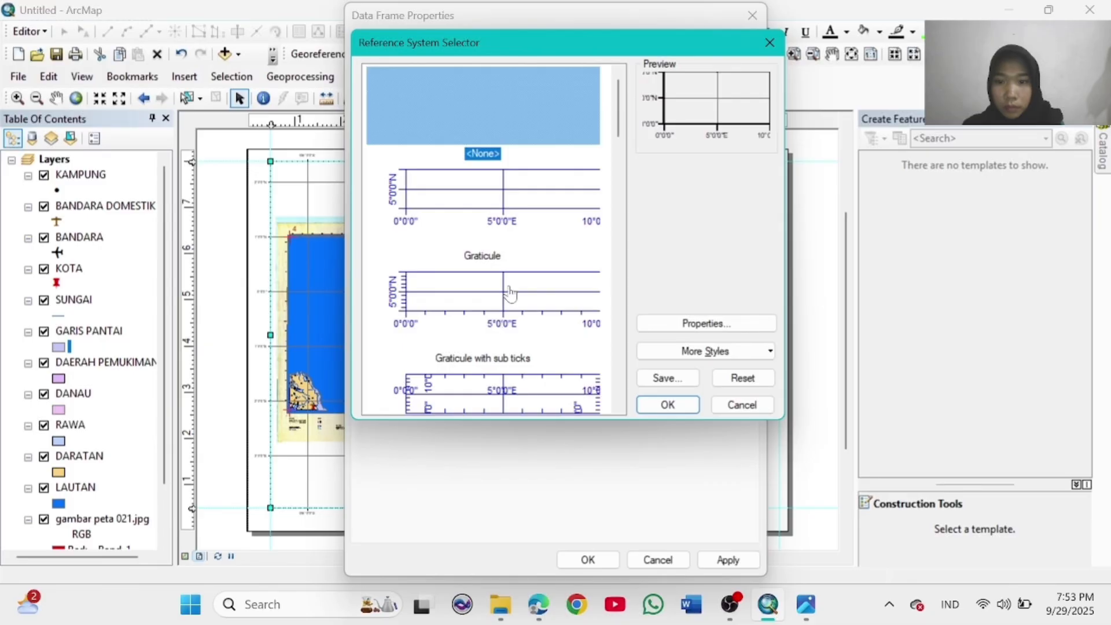
scroll(509, 294, down, 3)
scroll(509, 293, up, 3)
double_click(508, 260)
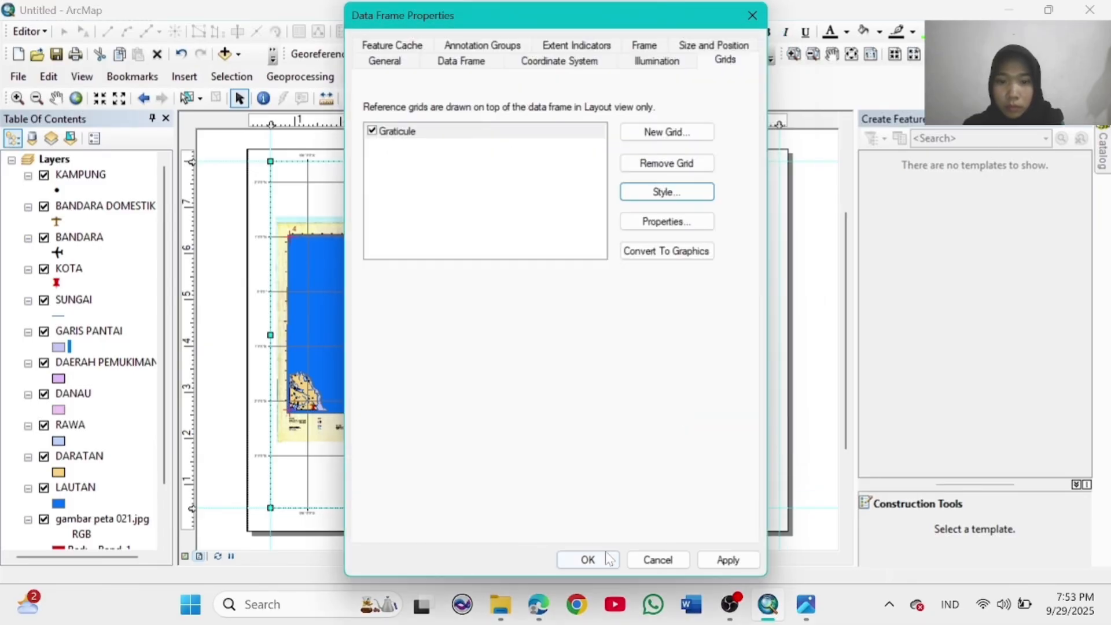
click(602, 558)
right_click(517, 419)
click(567, 405)
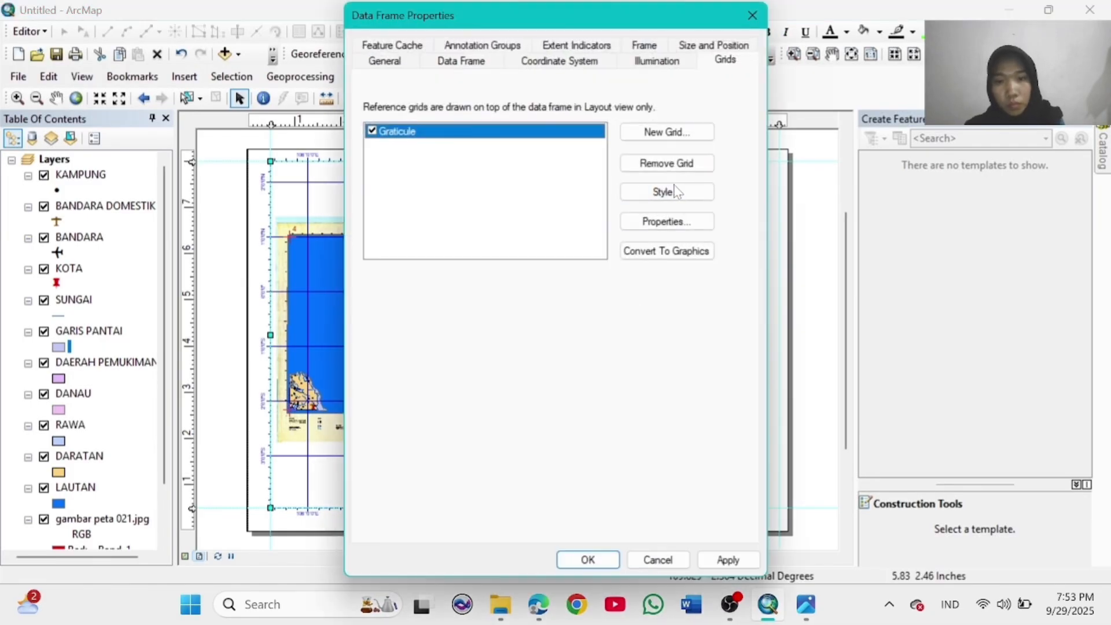
click(665, 191)
key(Escape)
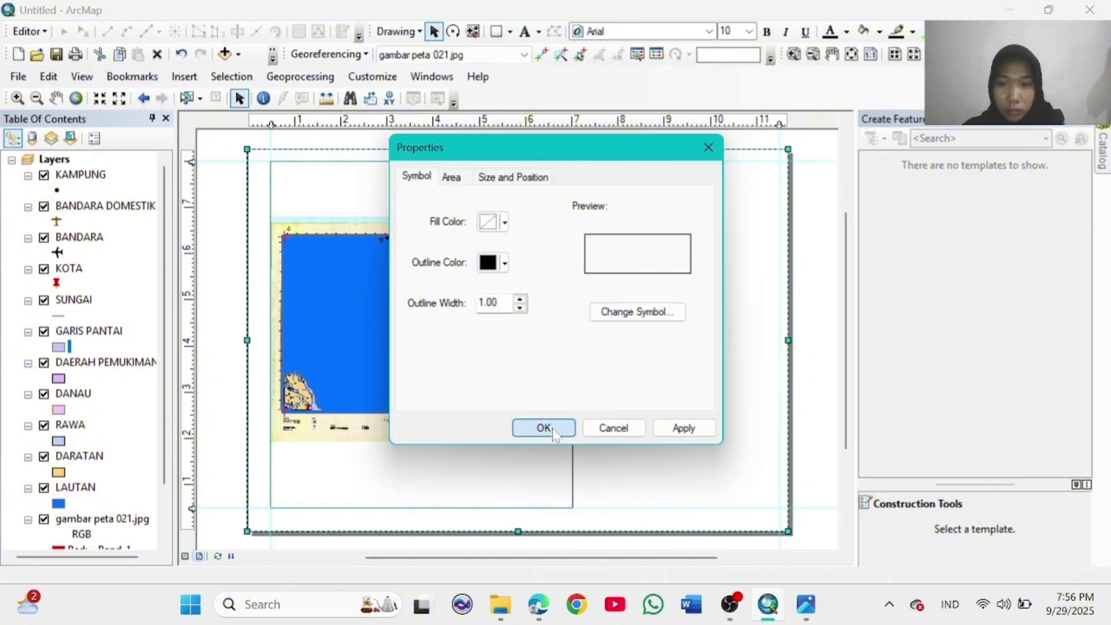
Step: Confirm the page frame's border settings and reselect the map frame
click(551, 429)
click(468, 330)
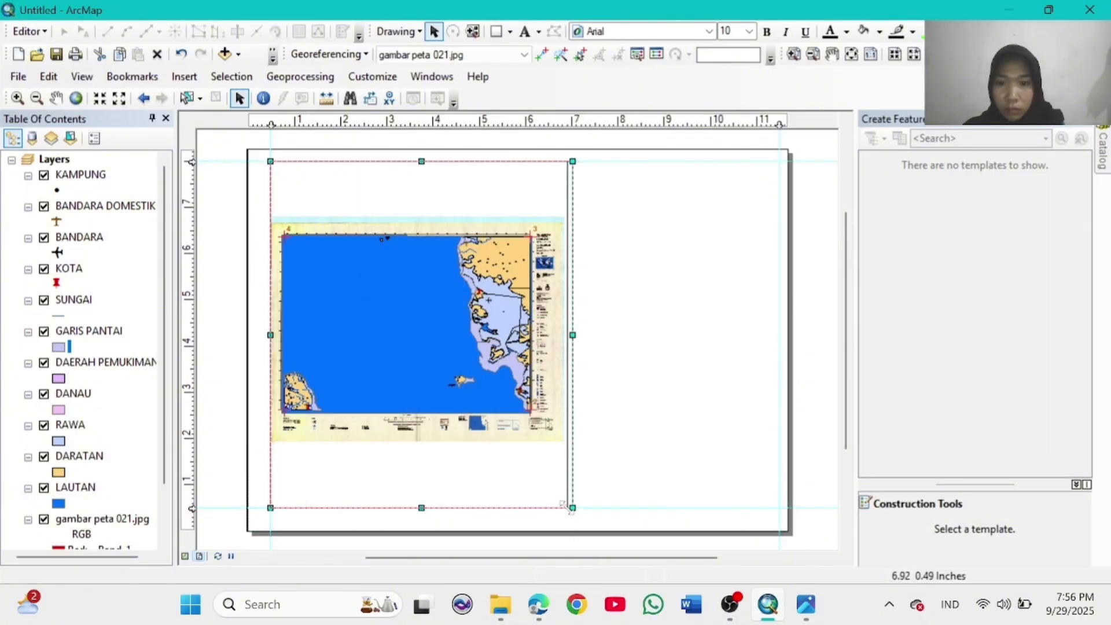
click(628, 504)
click(411, 311)
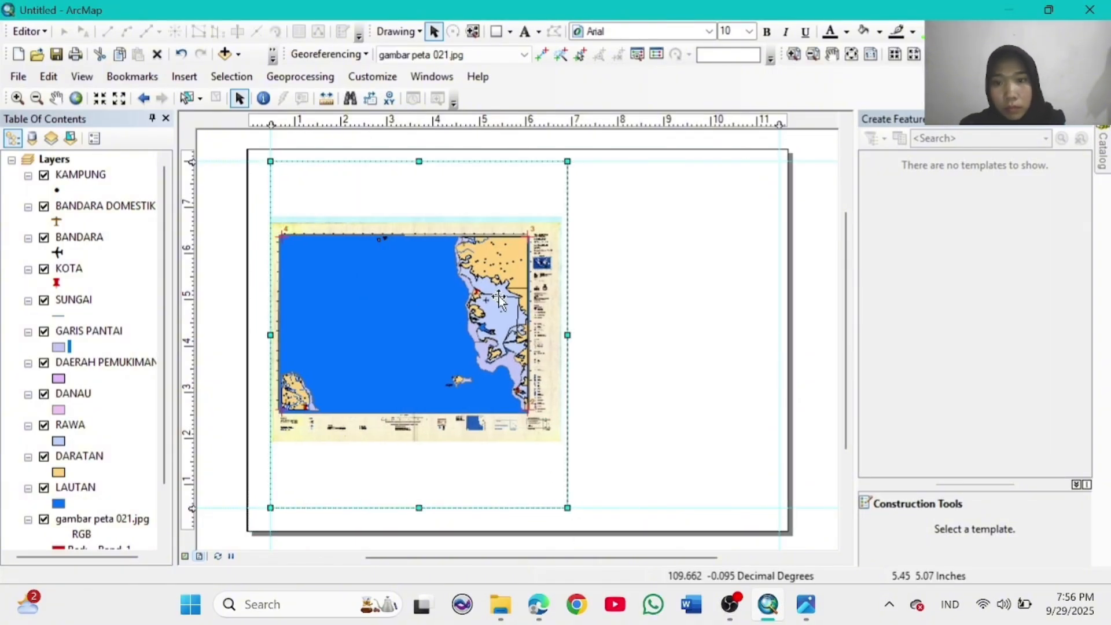
Step: Draw a box at the page's top right with its fill set to No Color
click(496, 31)
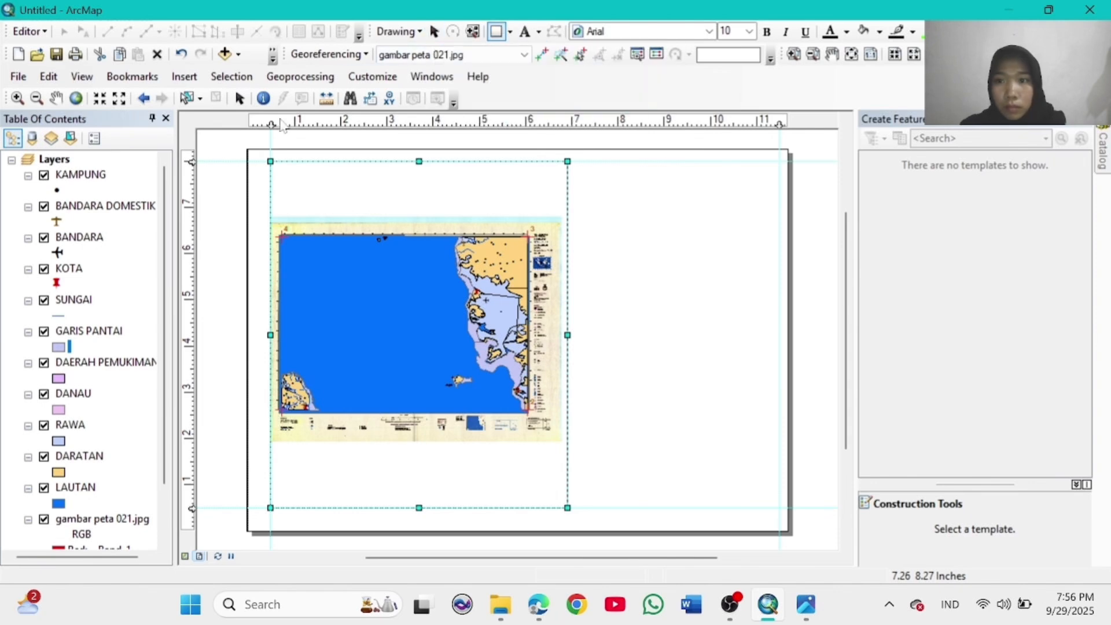
click(594, 152)
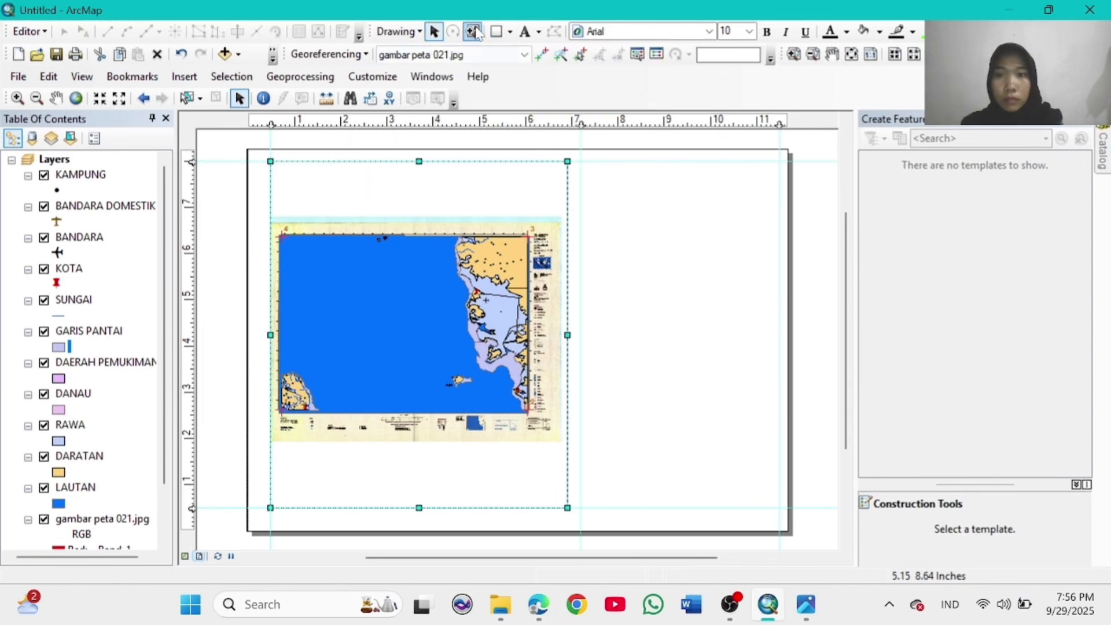
drag(582, 168, 780, 215)
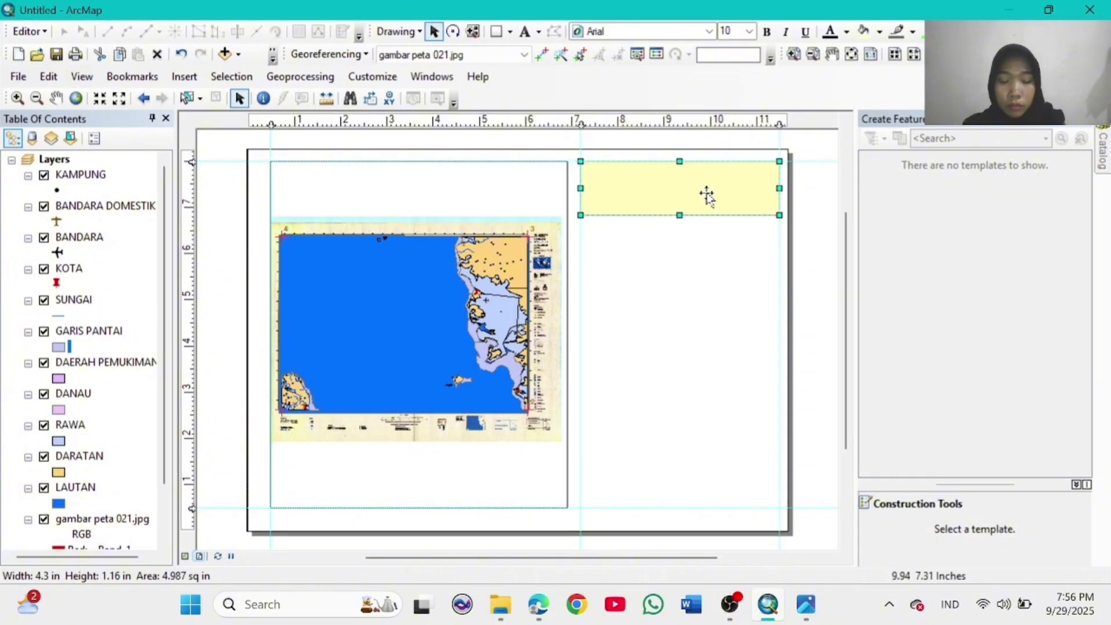
right_click(708, 194)
click(746, 489)
click(505, 223)
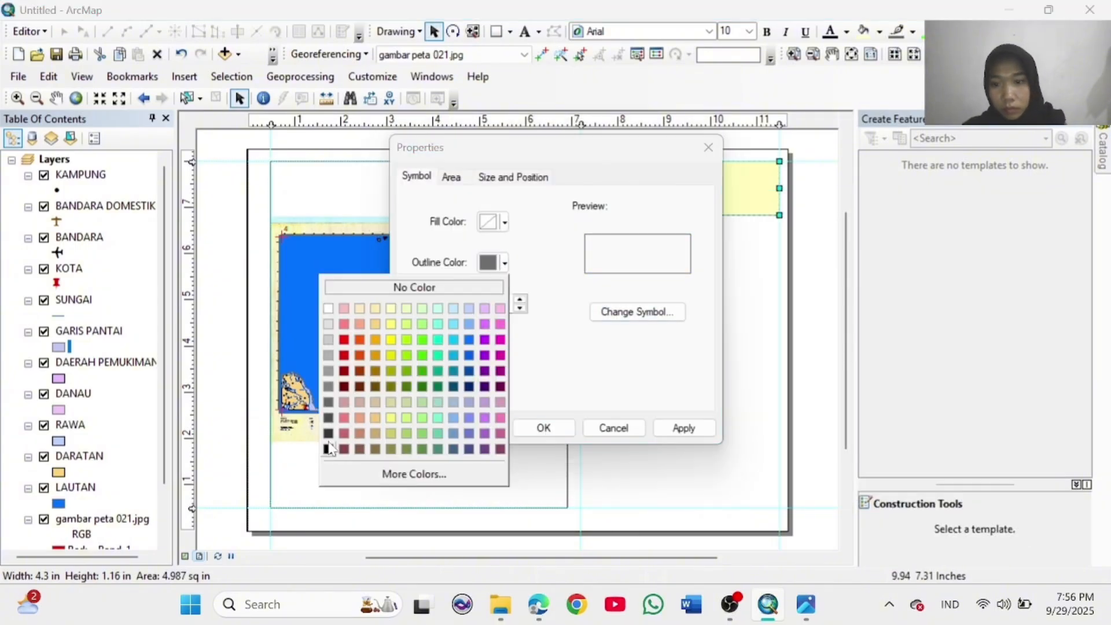
click(422, 286)
click(543, 427)
Step: Place a text label inside the box at font size 16
click(525, 31)
click(685, 175)
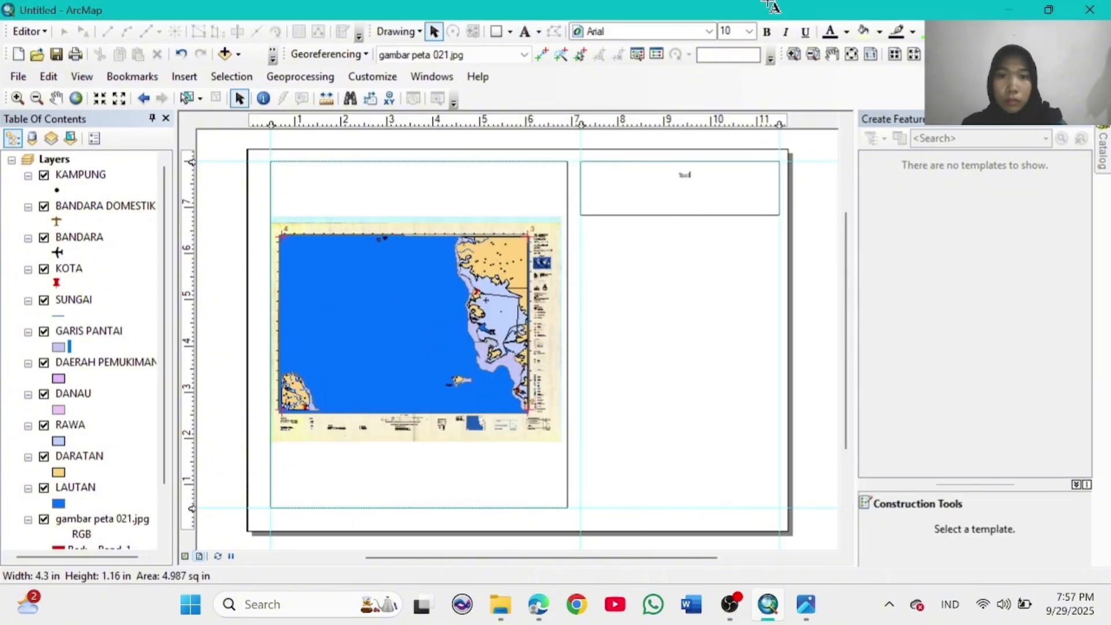
click(749, 31)
click(730, 142)
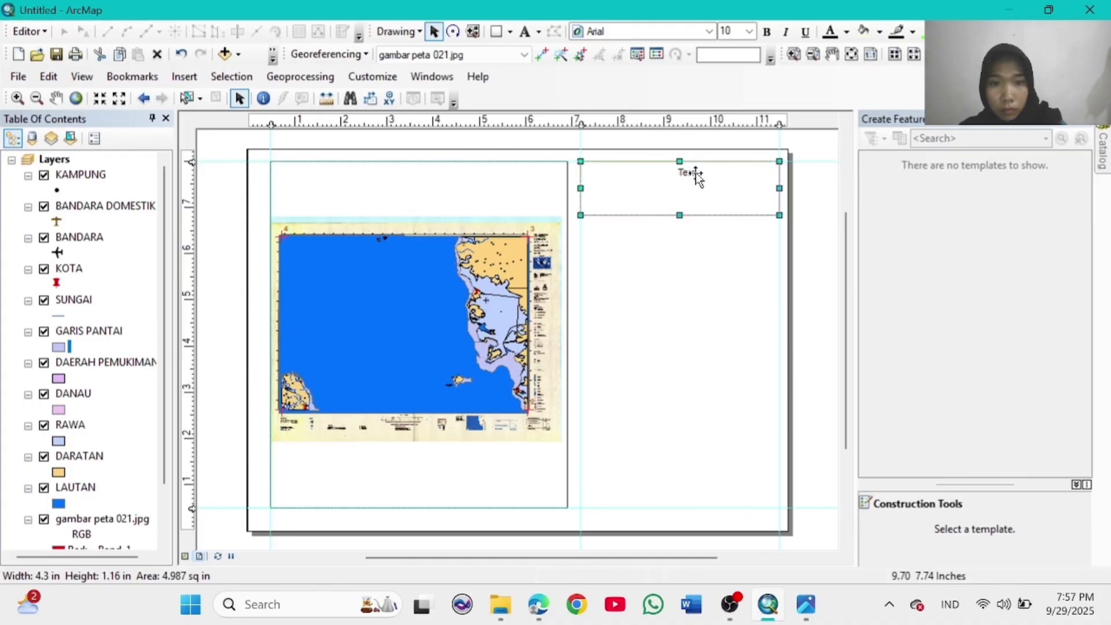
click(713, 232)
Step: Check the scanned map's title and legend in Photos, then open the text label's properties
click(806, 604)
click(898, 509)
scroll(891, 451, down, 5)
drag(718, 521, 676, 368)
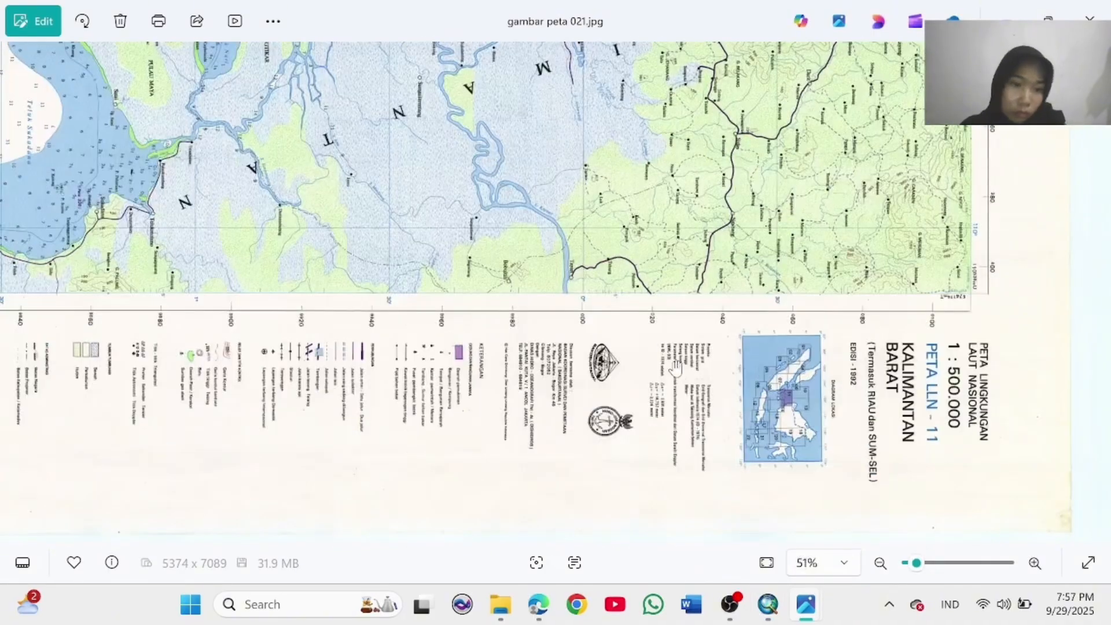
click(767, 604)
double_click(693, 173)
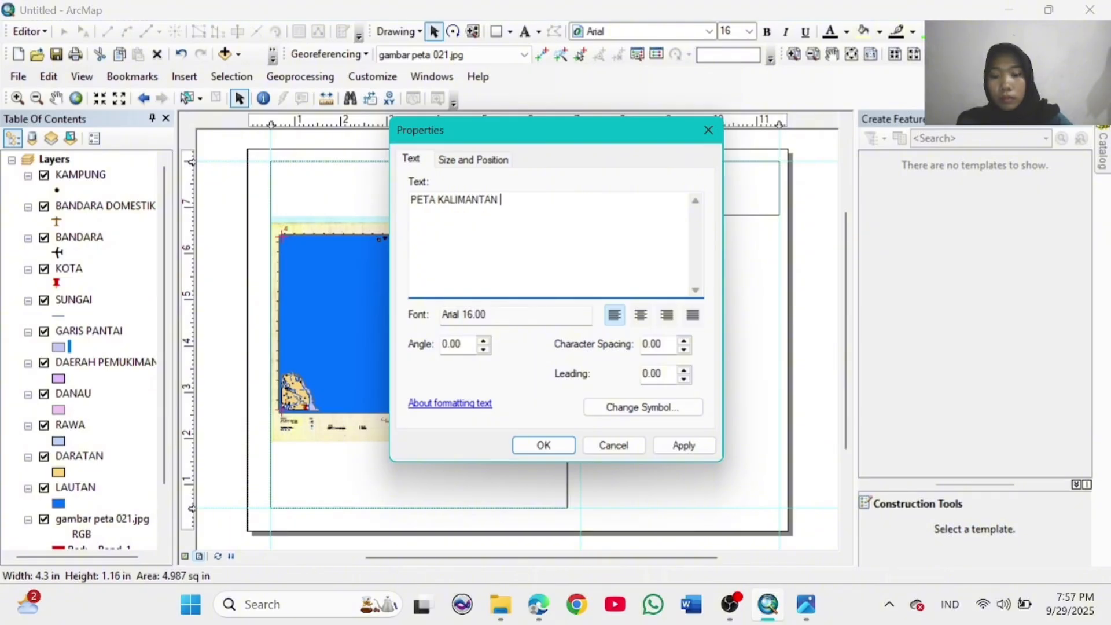
Step: Centre-align PETA KALIMANTAN BARAT, make it bold at size 20, and draw a box beneath
click(641, 317)
click(543, 445)
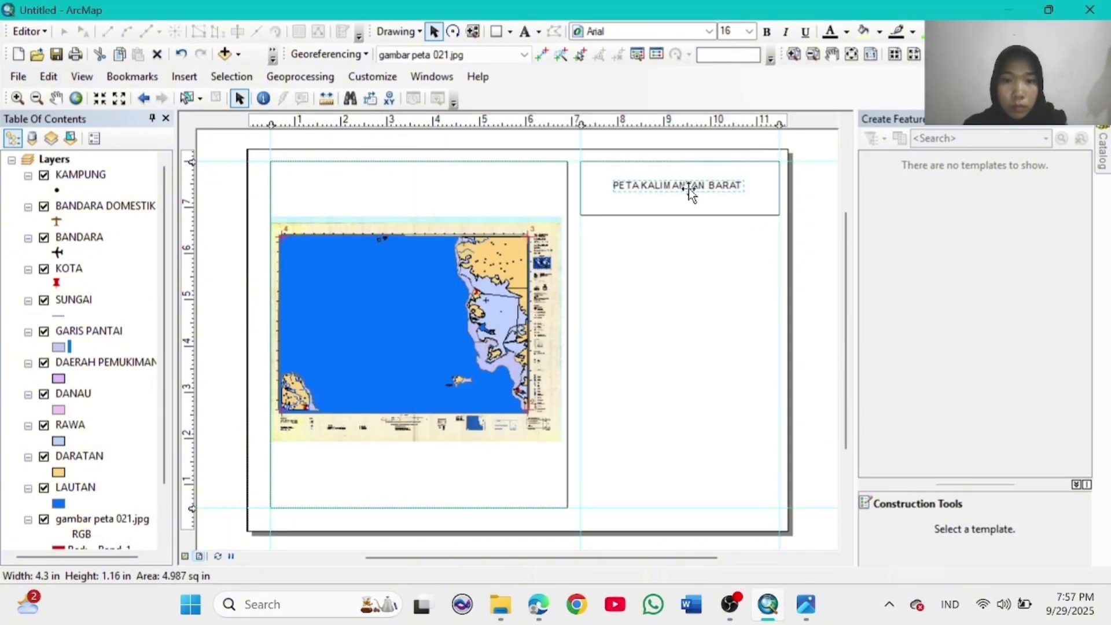
click(749, 32)
click(738, 135)
click(768, 33)
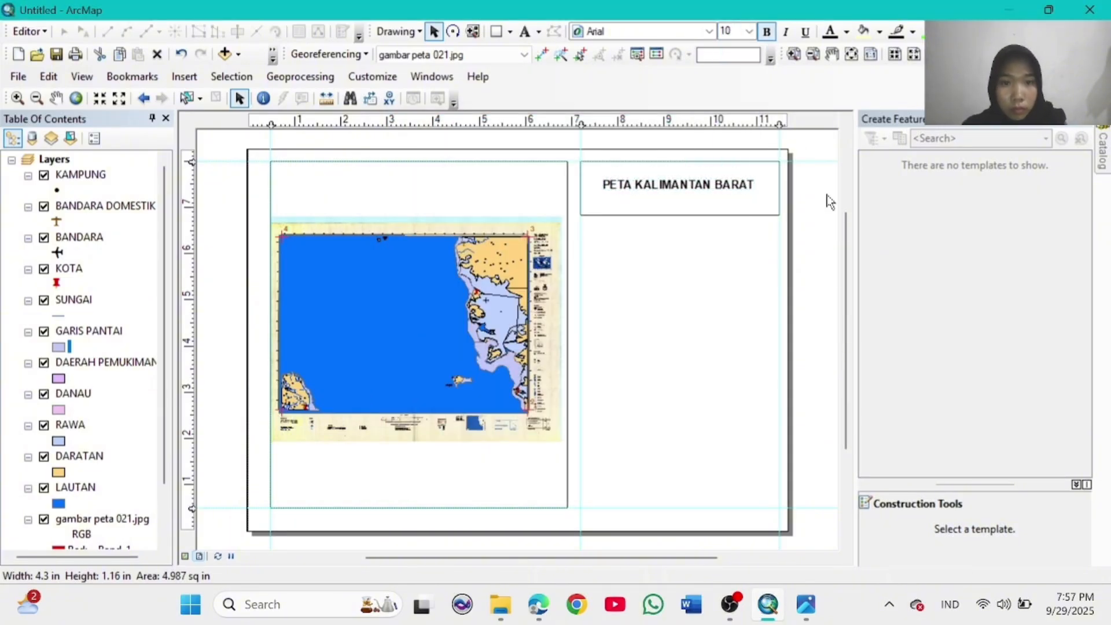
click(750, 32)
click(741, 156)
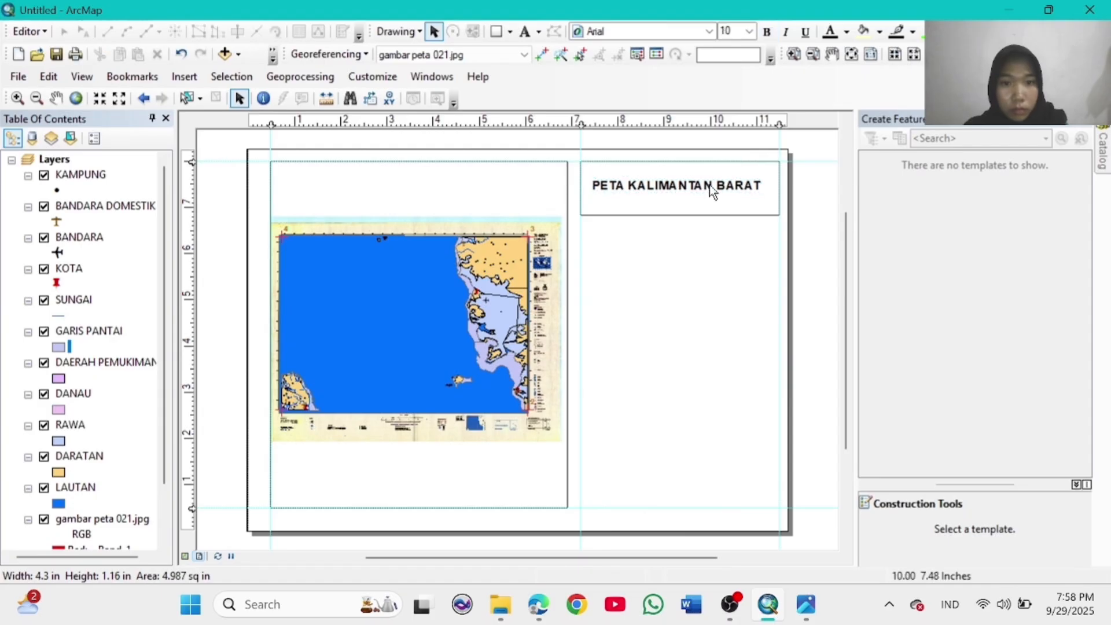
drag(704, 185, 707, 189)
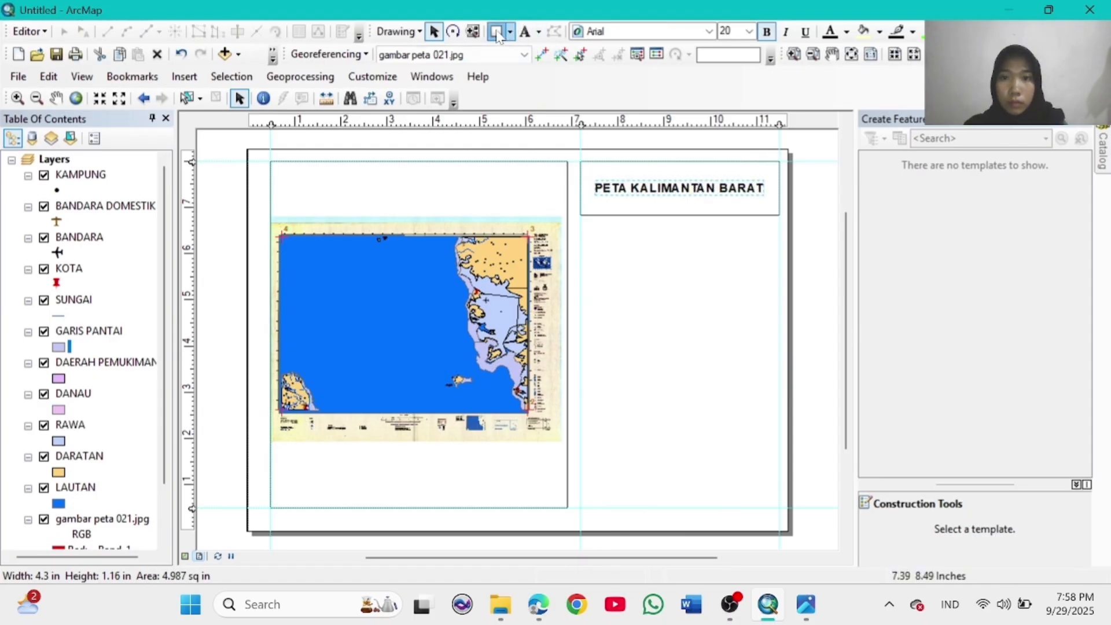
drag(580, 223, 779, 277)
Step: Give the second box no fill and a black outline
right_click(727, 261)
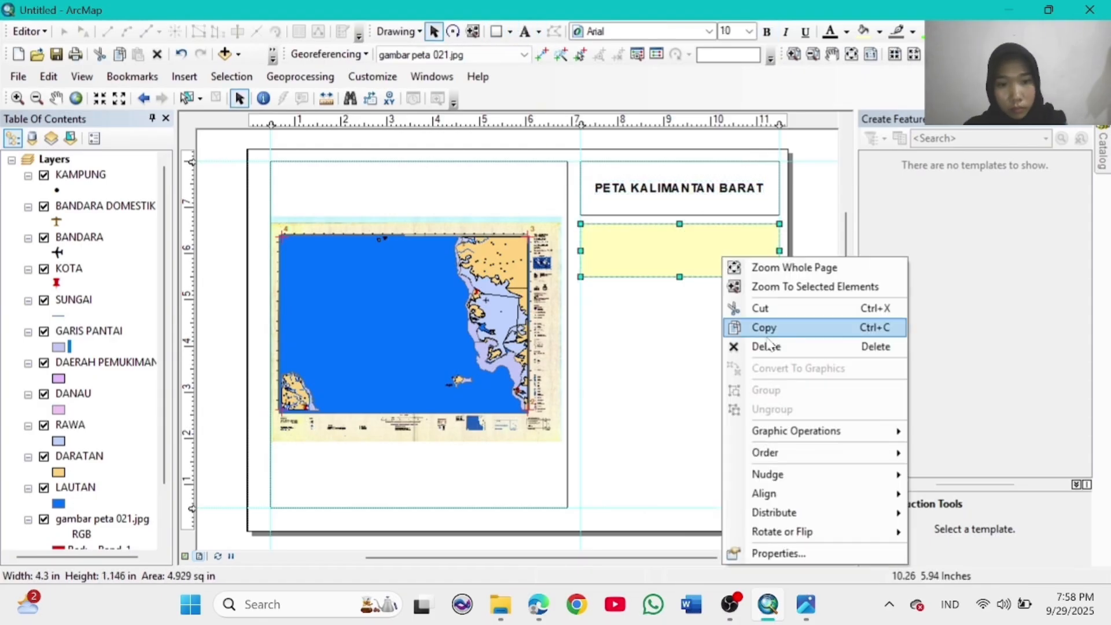
click(773, 551)
click(503, 221)
click(428, 248)
click(503, 262)
click(333, 452)
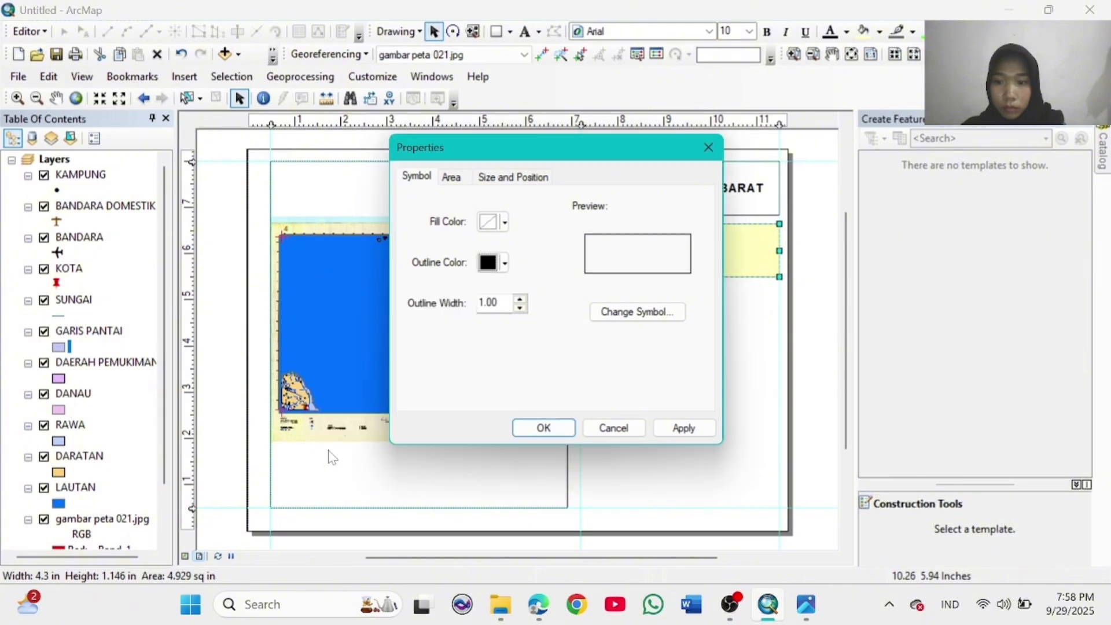
click(541, 423)
Step: Insert an ESRI North 8 north arrow and resize it inside the second box
click(183, 77)
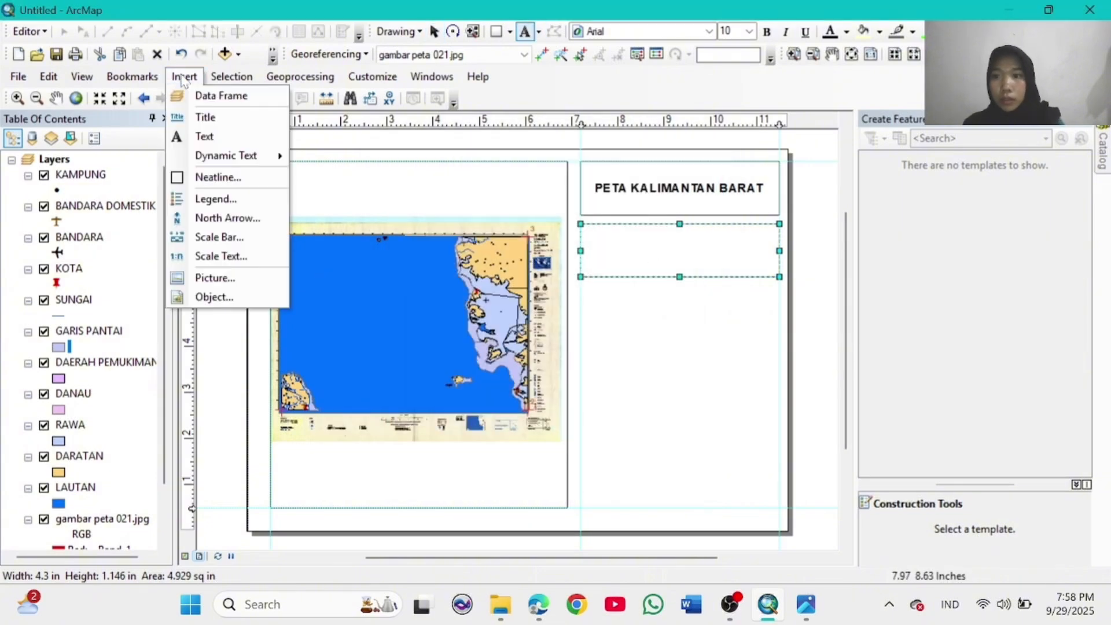
click(227, 217)
click(137, 285)
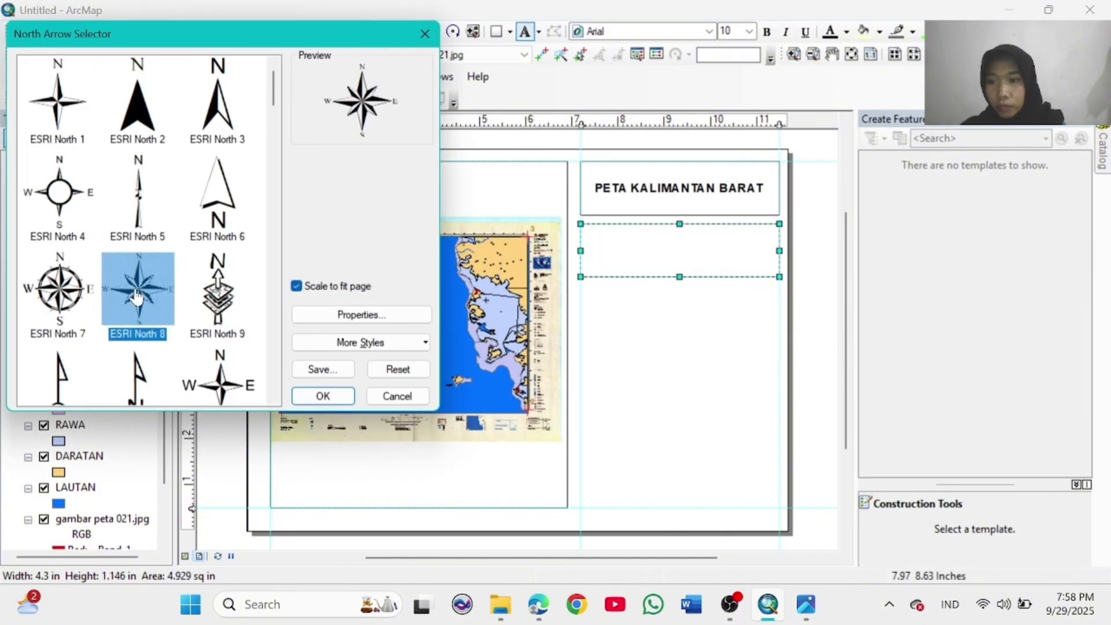
click(324, 394)
drag(461, 382, 603, 332)
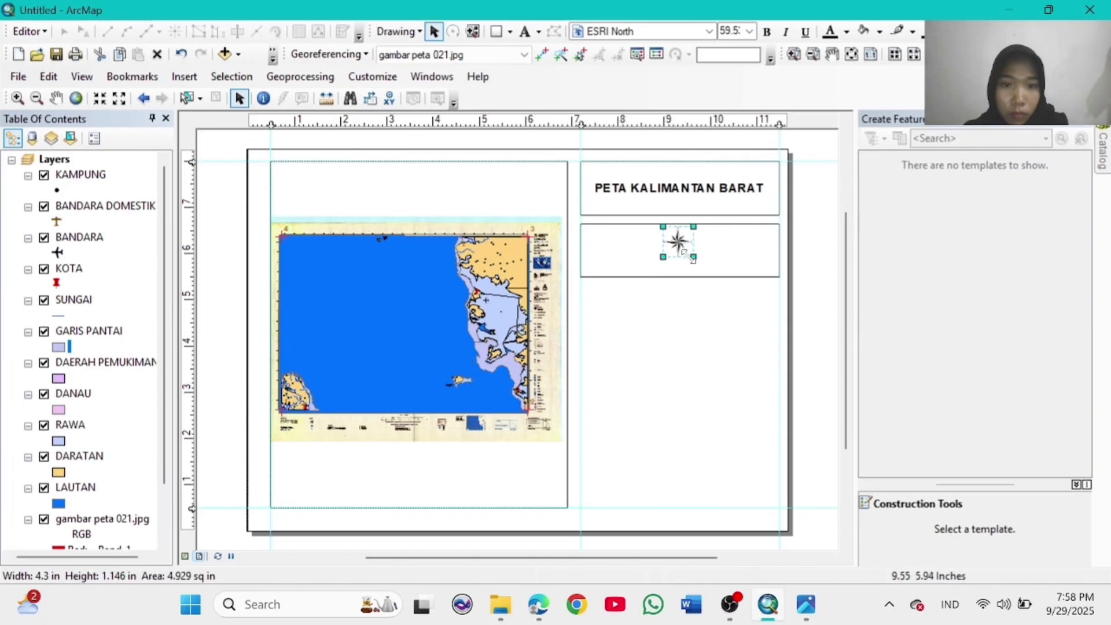
drag(698, 249, 687, 248)
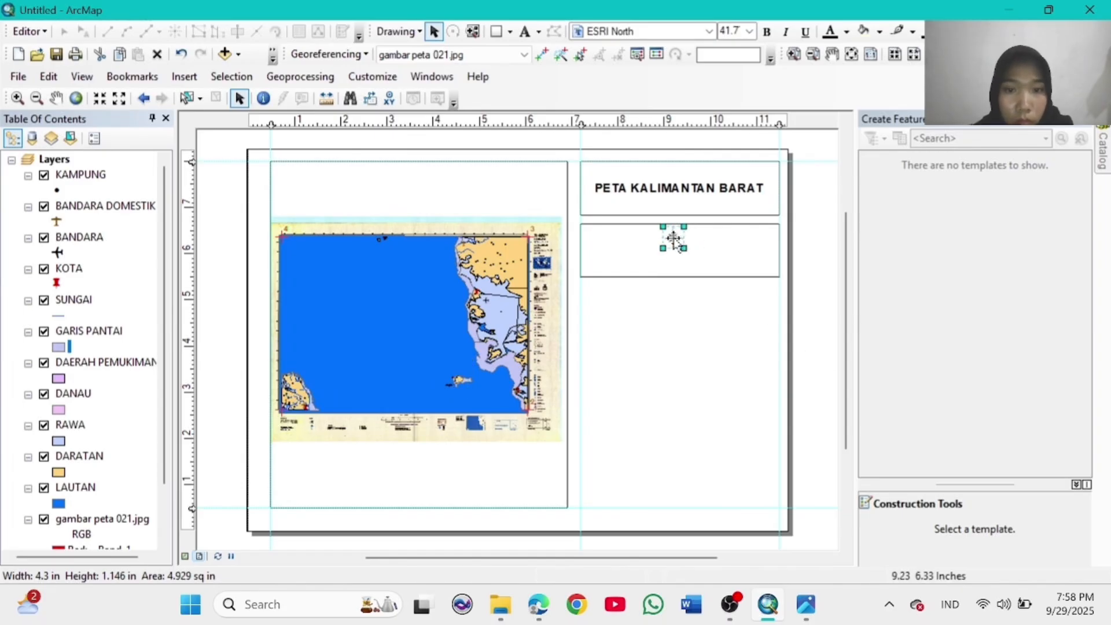
Step: Add an Alternating Scale Bar 1 into the box beside the north arrow
click(184, 77)
click(225, 235)
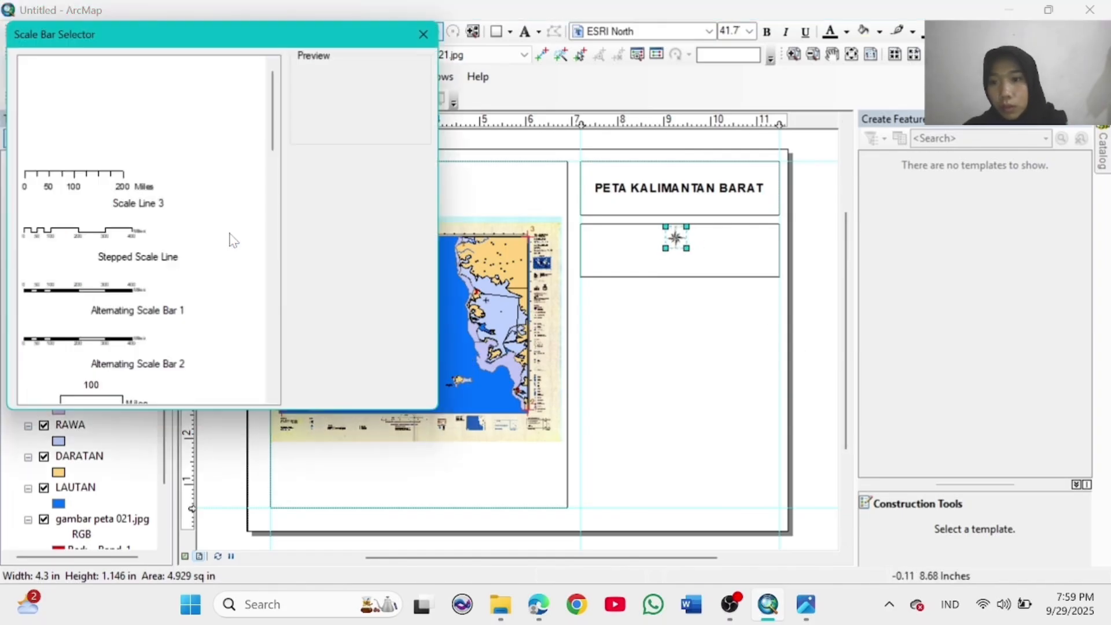
click(137, 293)
click(320, 394)
drag(573, 337, 731, 254)
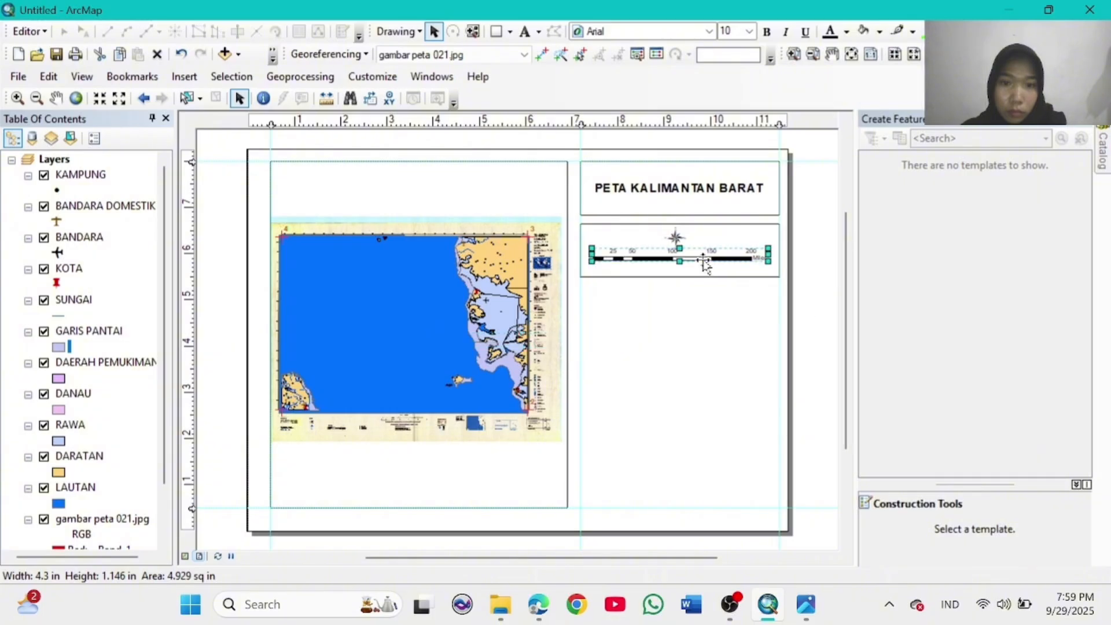
click(676, 237)
drag(667, 236, 672, 237)
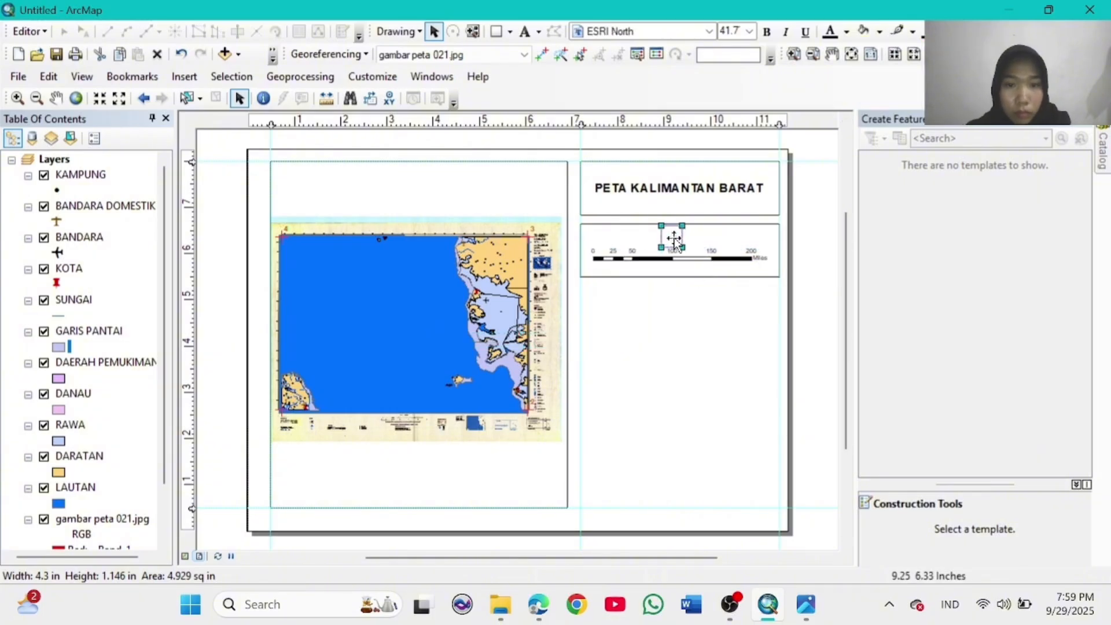
click(817, 306)
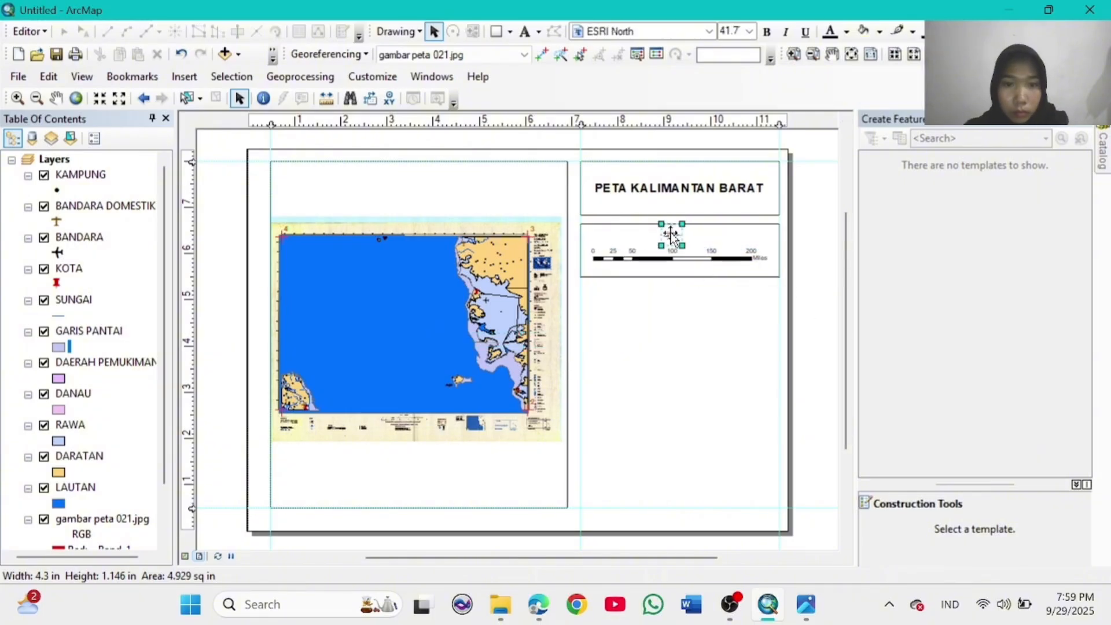
Step: Add scale text and position it under the scale bar
click(184, 77)
click(222, 255)
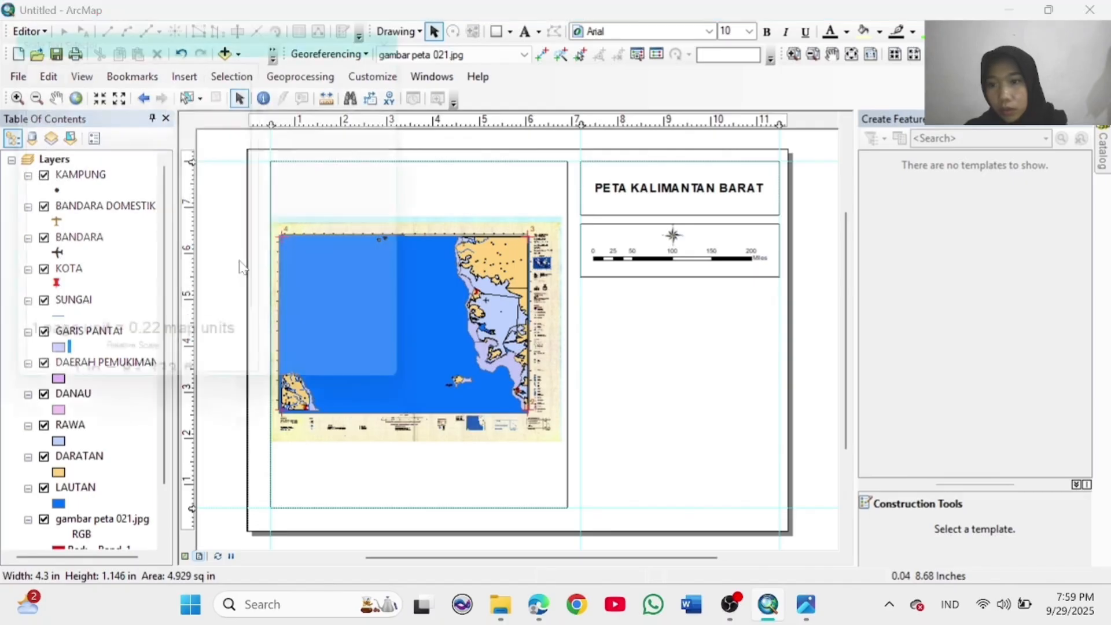
click(339, 403)
drag(466, 346, 681, 270)
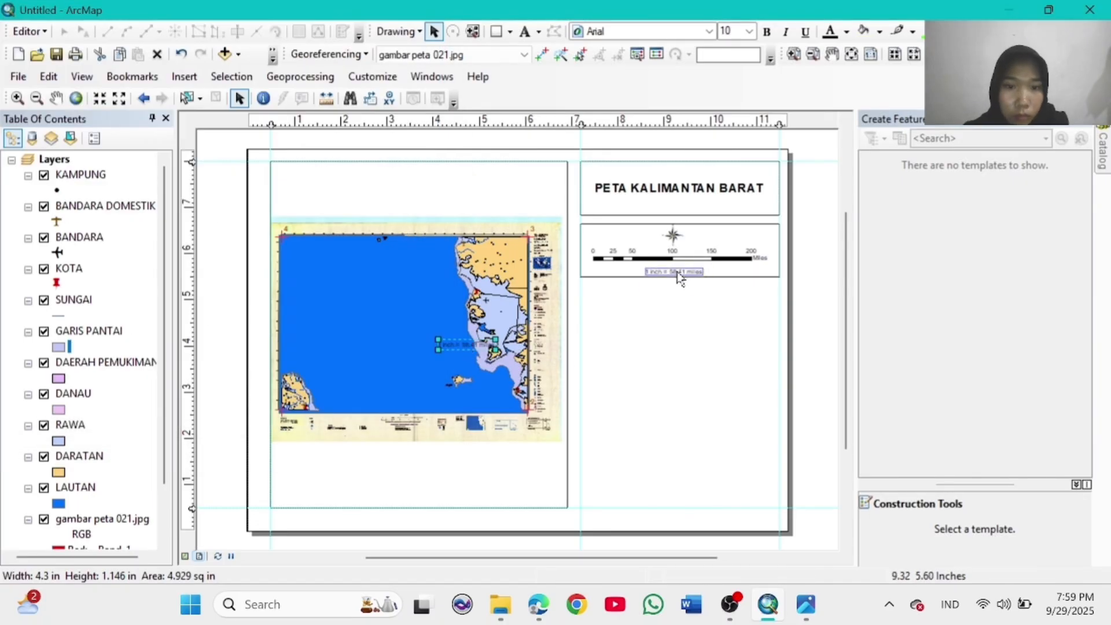
click(826, 361)
Step: Draw a third box below the scale bar box with no fill and a black outline
click(496, 33)
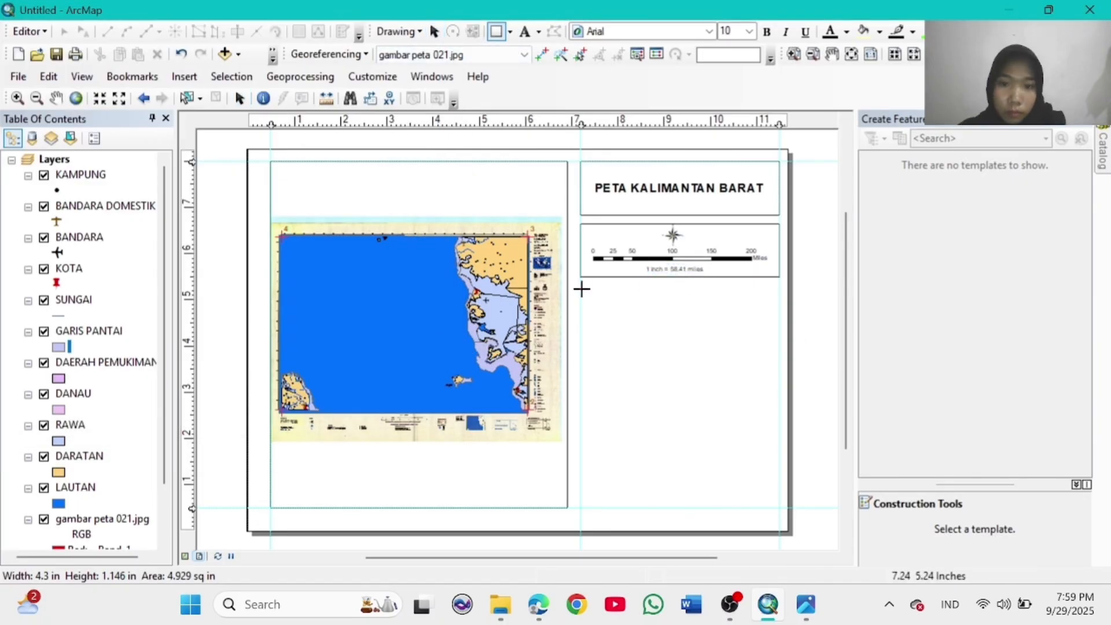
mouse_move(580, 287)
mouse_down()
mouse_move(749, 297)
mouse_move(779, 337)
mouse_up()
right_click(710, 315)
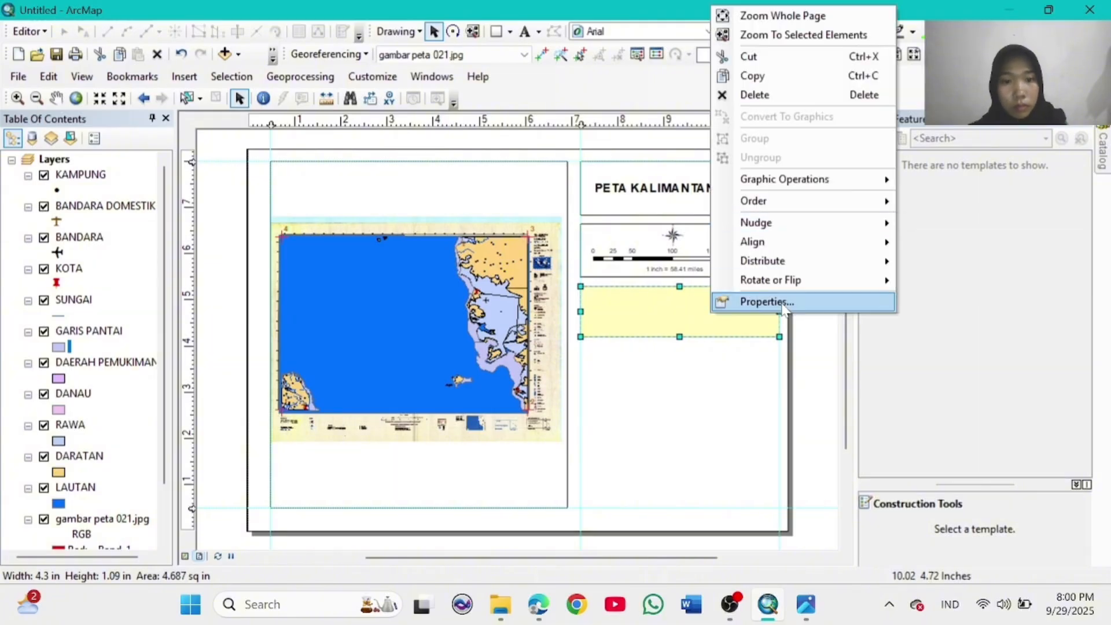
click(755, 301)
click(504, 221)
click(415, 247)
click(505, 262)
click(328, 449)
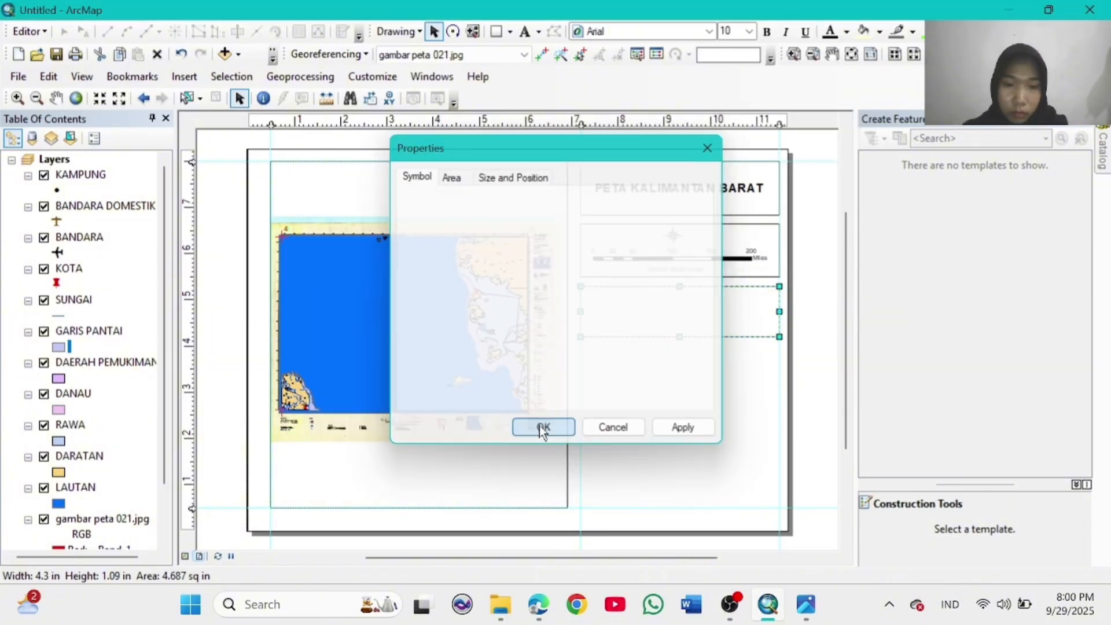
click(544, 427)
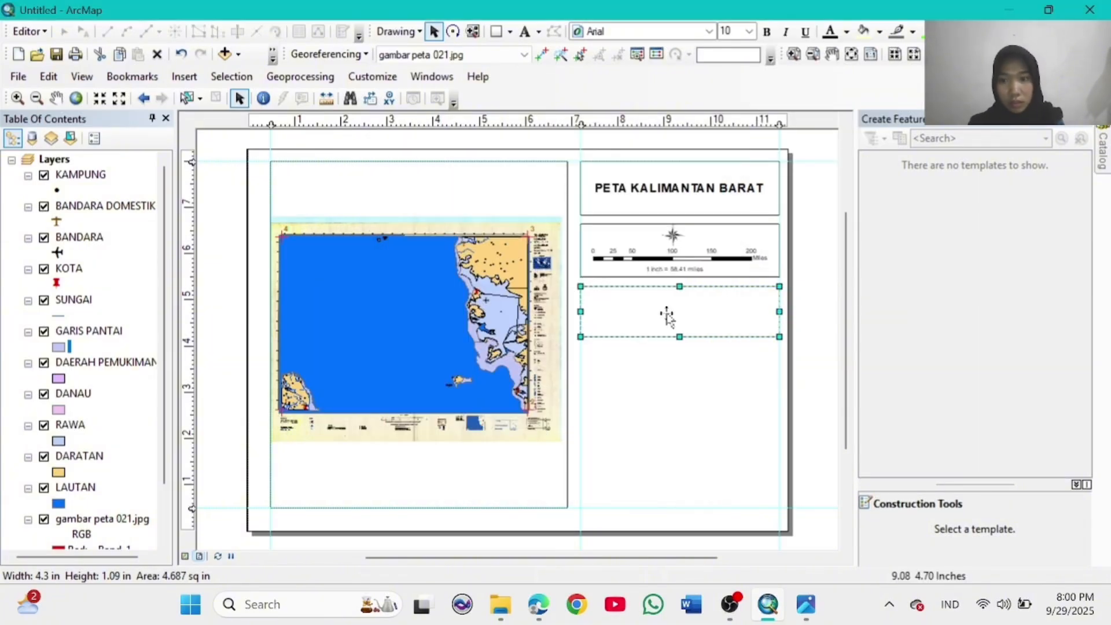
click(184, 77)
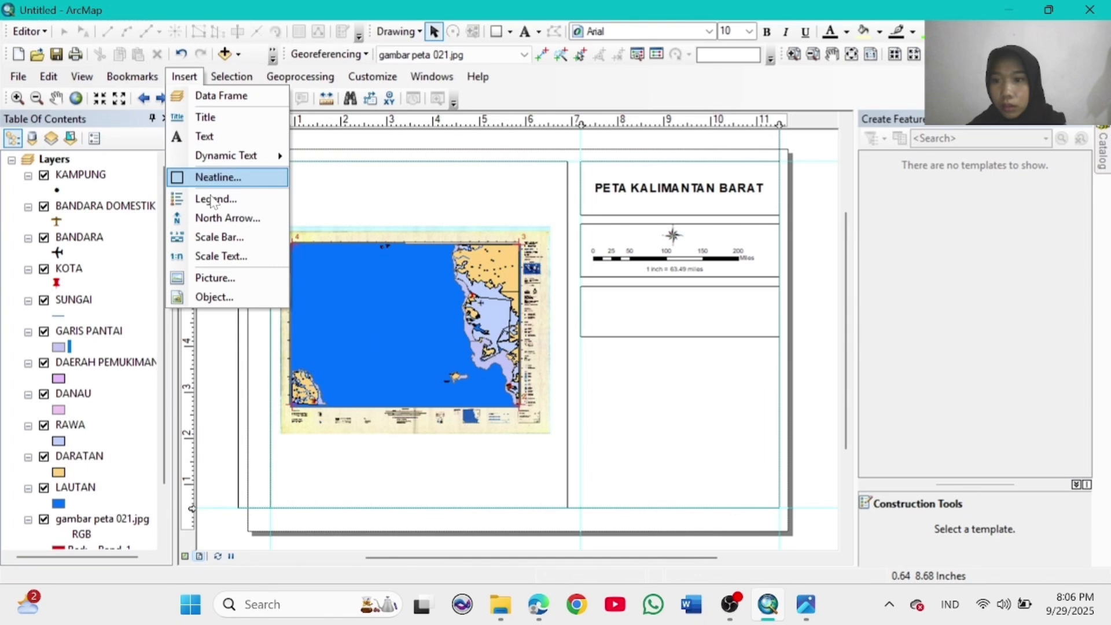
Step: Start a legend, dropping the map image, LAUTAN, DARATAN, GARIS PANTAI and SUNGAI from its items
click(214, 197)
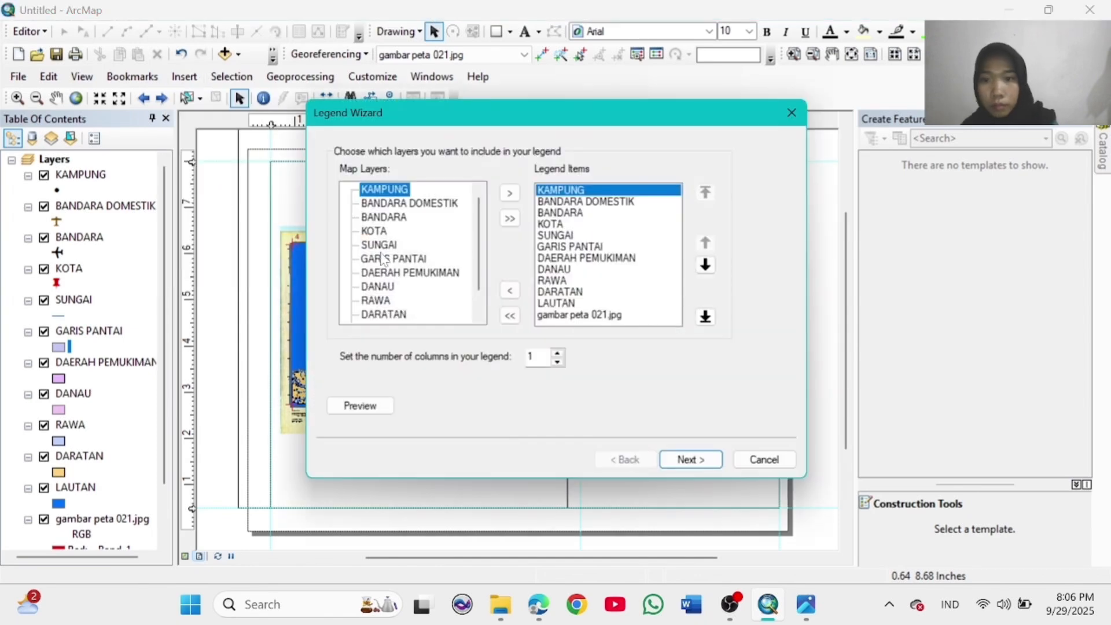
click(550, 315)
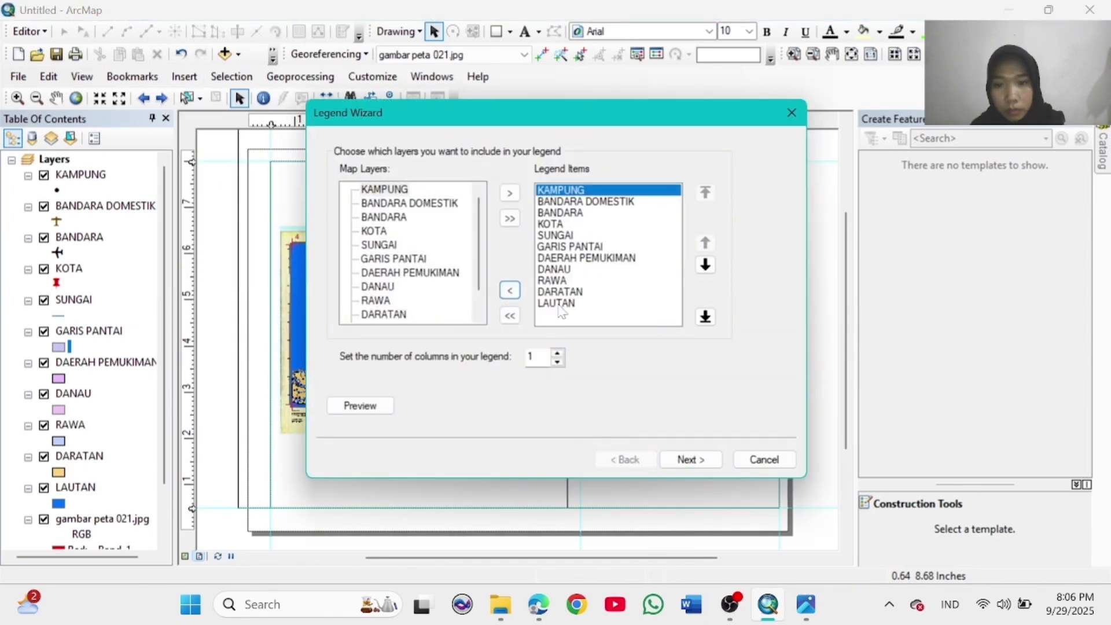
click(556, 302)
click(510, 289)
click(559, 291)
click(509, 290)
click(570, 246)
click(510, 290)
click(555, 235)
click(510, 290)
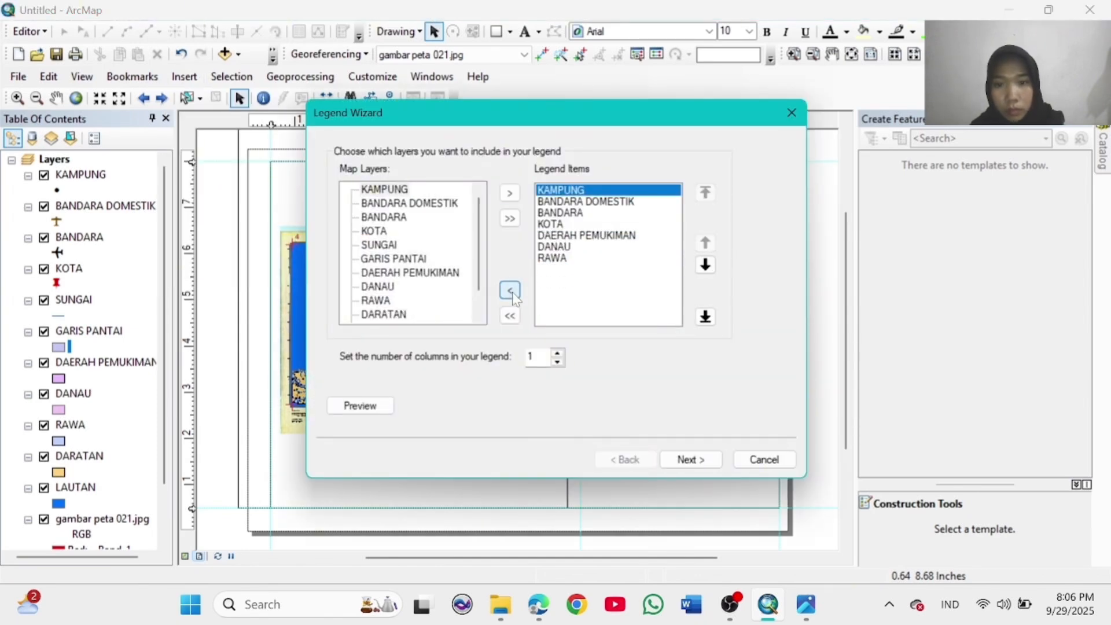
click(703, 462)
click(703, 463)
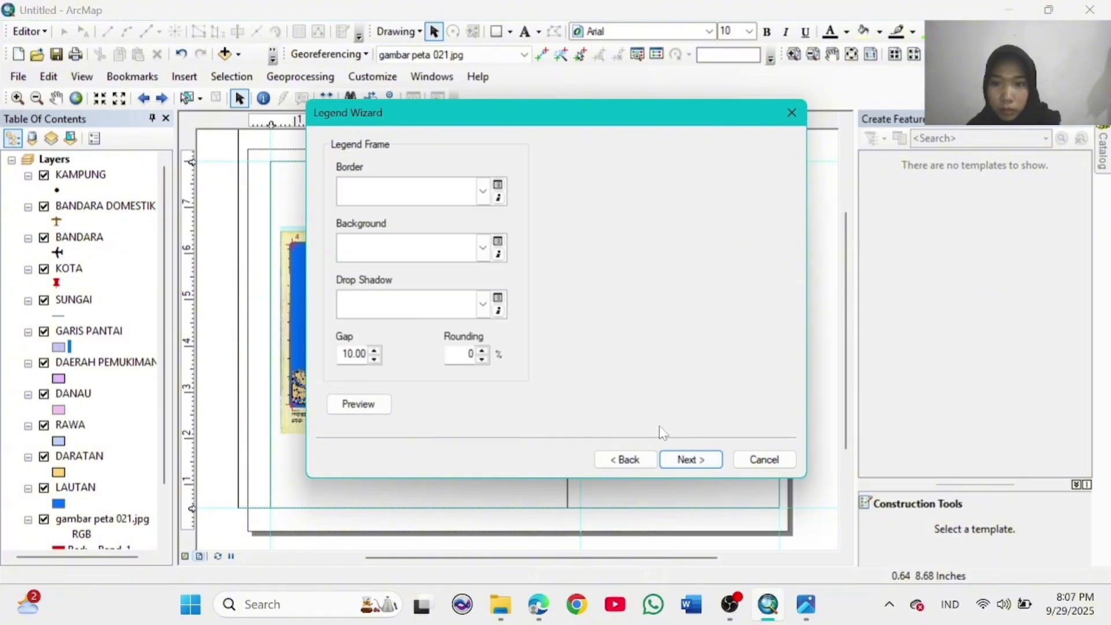
click(689, 460)
click(633, 461)
click(632, 461)
click(634, 463)
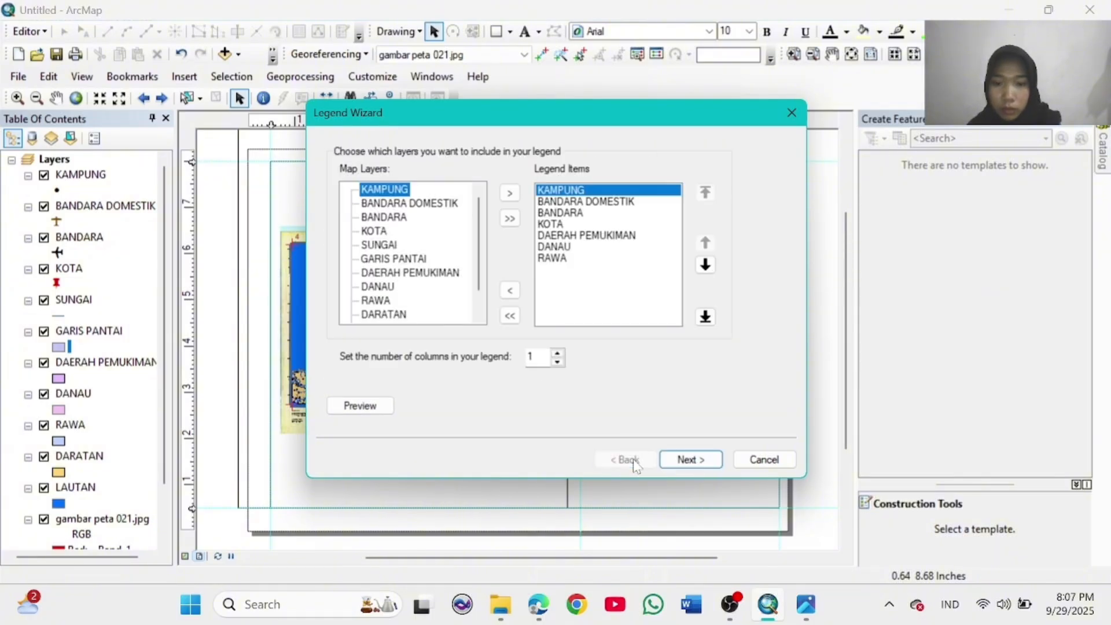
Step: Remove RAWA, DANAU, DAERAH PEMUKIMAN and a duplicate KAMPUNG from the legend items
click(570, 235)
click(510, 193)
click(510, 290)
click(550, 258)
click(510, 290)
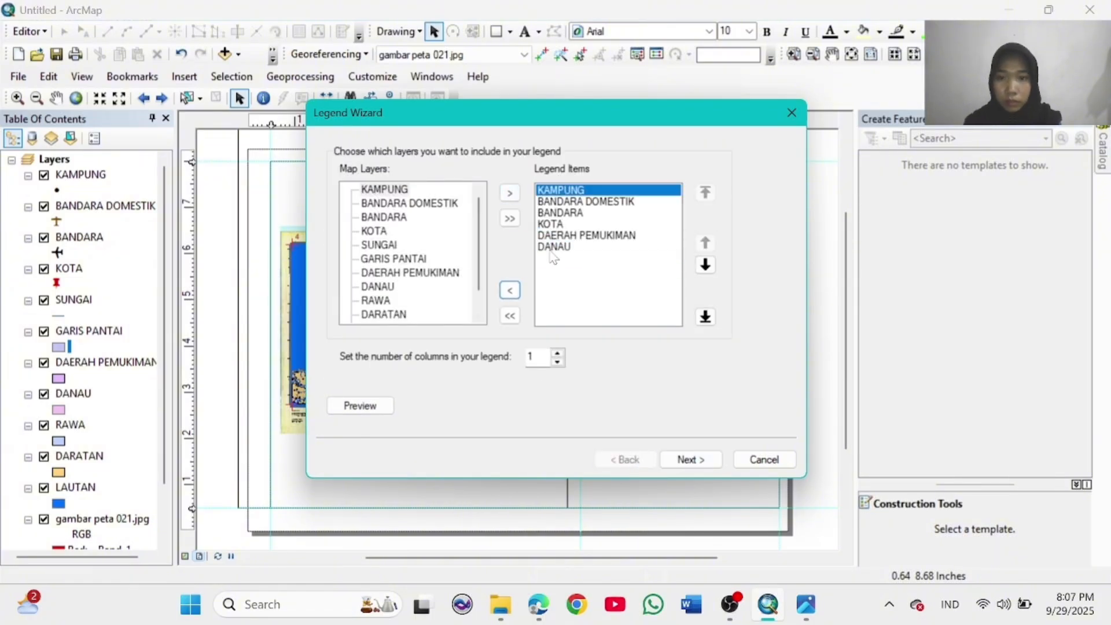
double_click(553, 247)
double_click(555, 235)
click(553, 224)
Step: Rebuild the legend items as KAMPUNG, KOTA, DAERAH PEMUKIMAN and BANDARA DOMESTIK
click(509, 316)
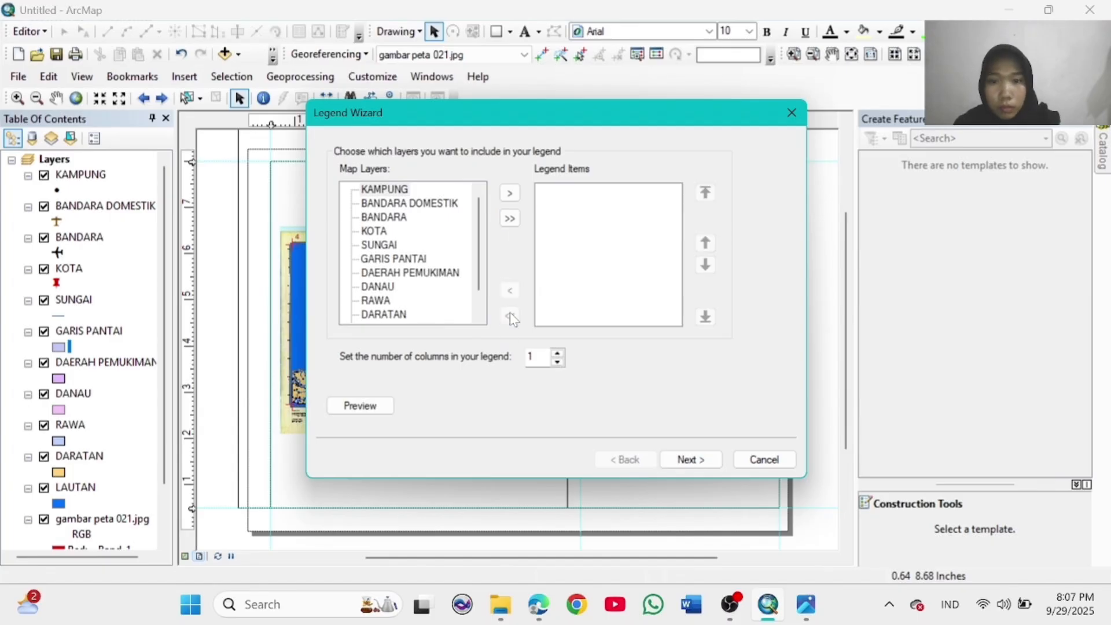
click(509, 193)
double_click(374, 230)
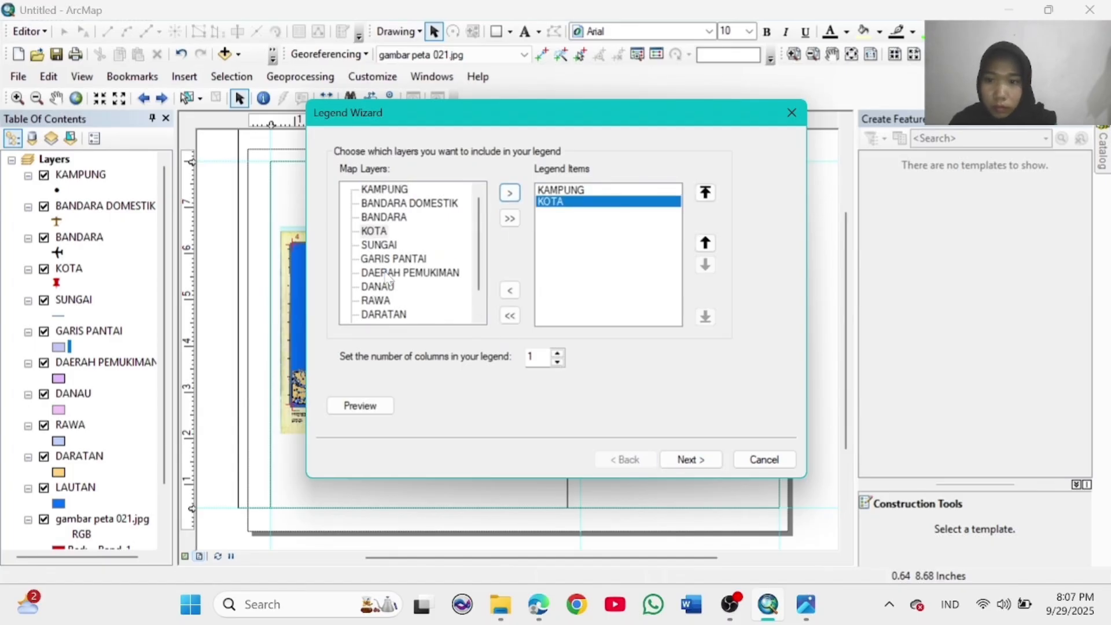
double_click(387, 273)
click(409, 203)
click(508, 194)
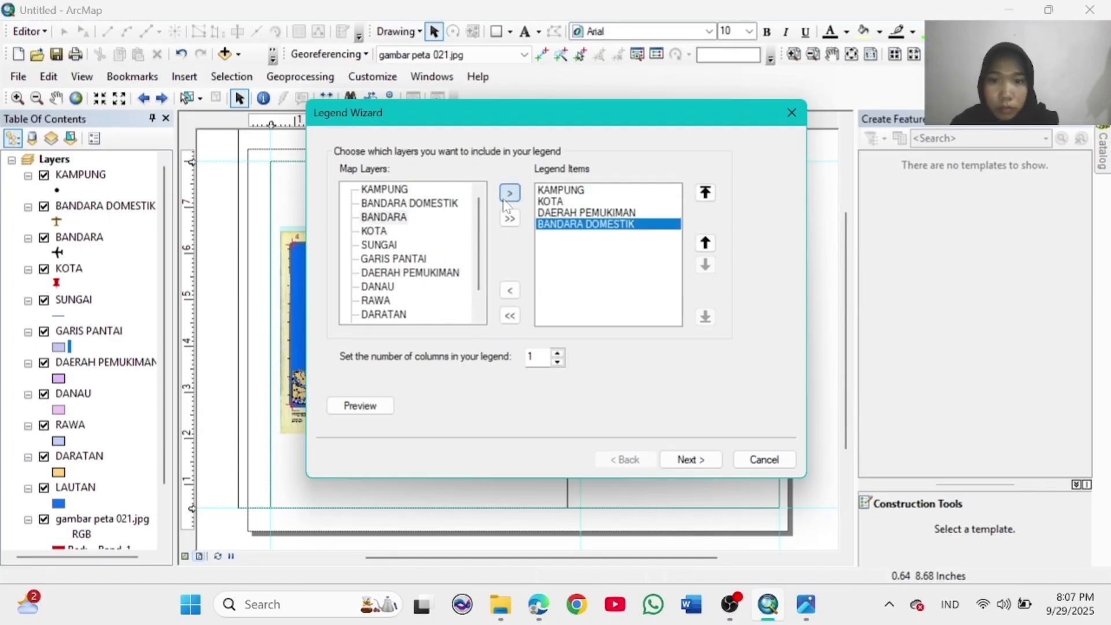
click(690, 459)
click(690, 459)
click(695, 460)
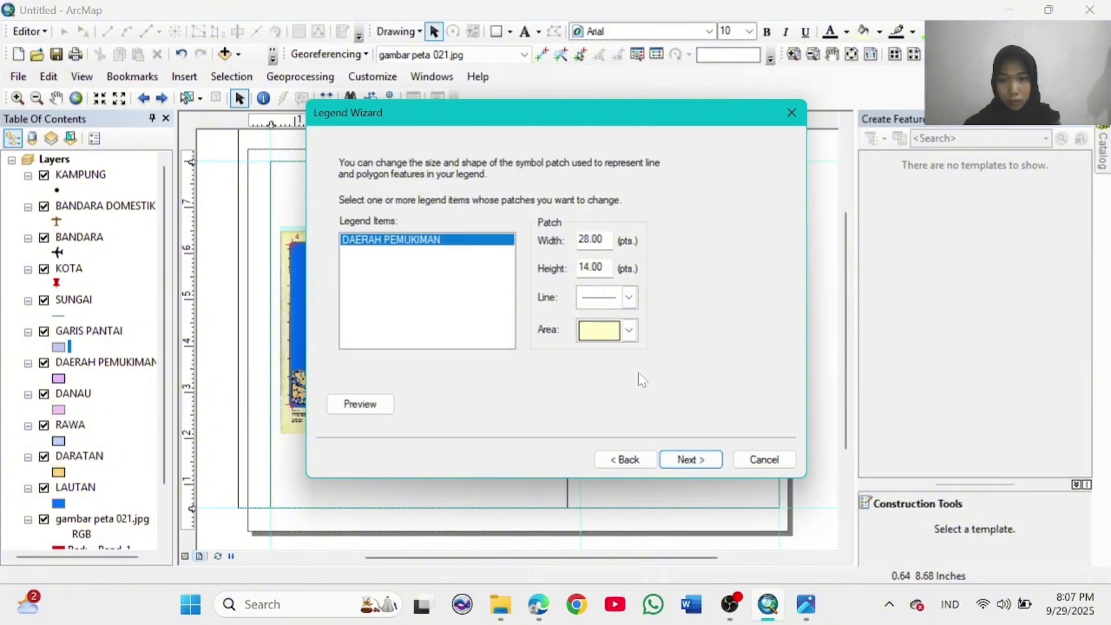
click(636, 459)
click(636, 459)
click(622, 458)
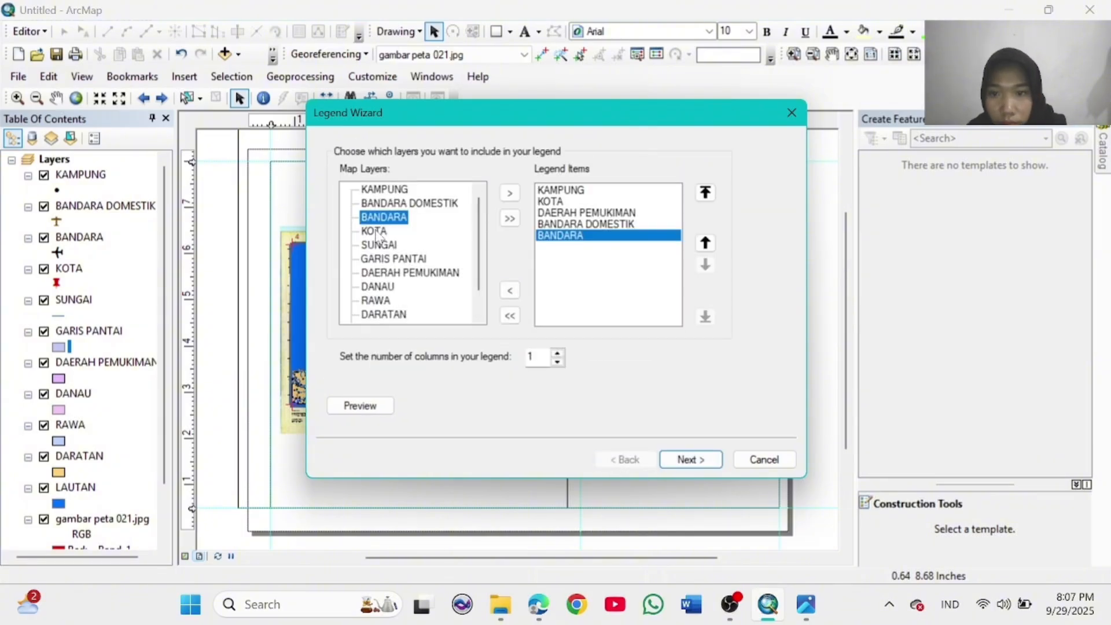
Step: Set the legend to one column and add LAUTAN and DARATAN to its items
click(558, 363)
scroll(426, 280, down, 1)
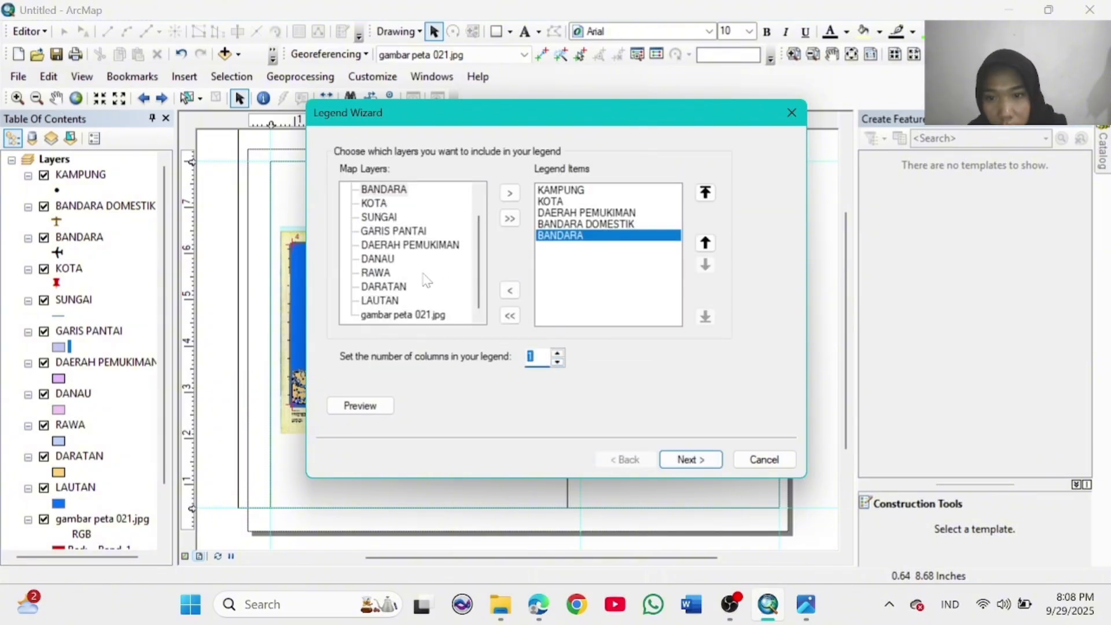
click(510, 192)
click(383, 286)
click(509, 193)
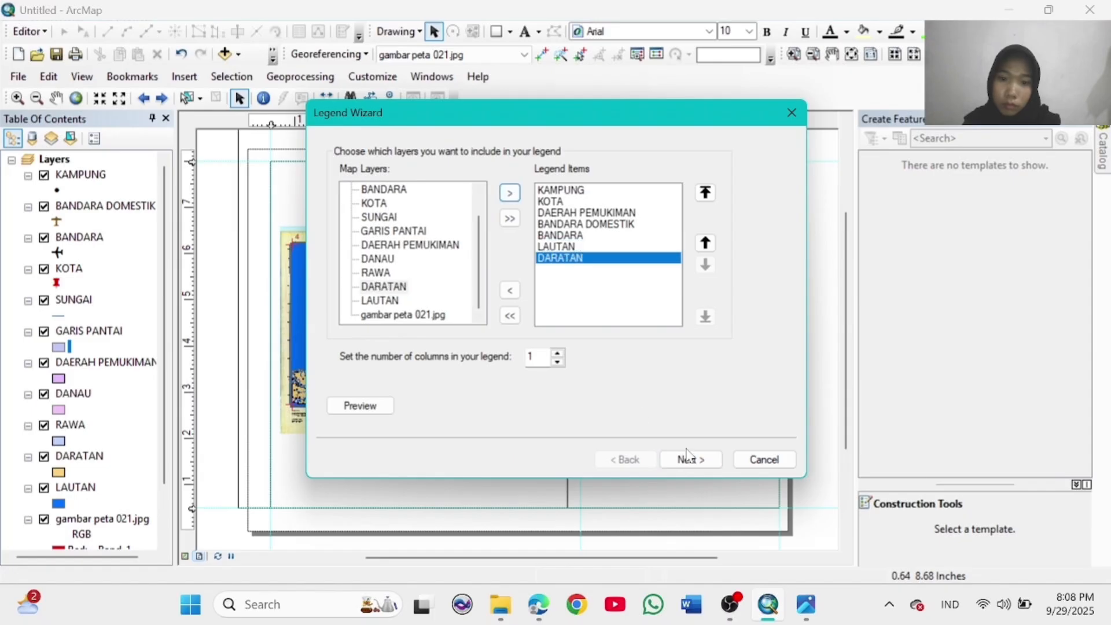
click(690, 460)
click(690, 459)
click(695, 460)
Step: Use urbanized-area and rounded-rectangle patches for DAERAH PEMUKIMAN and LAUTAN, then place the legend lower right
click(629, 330)
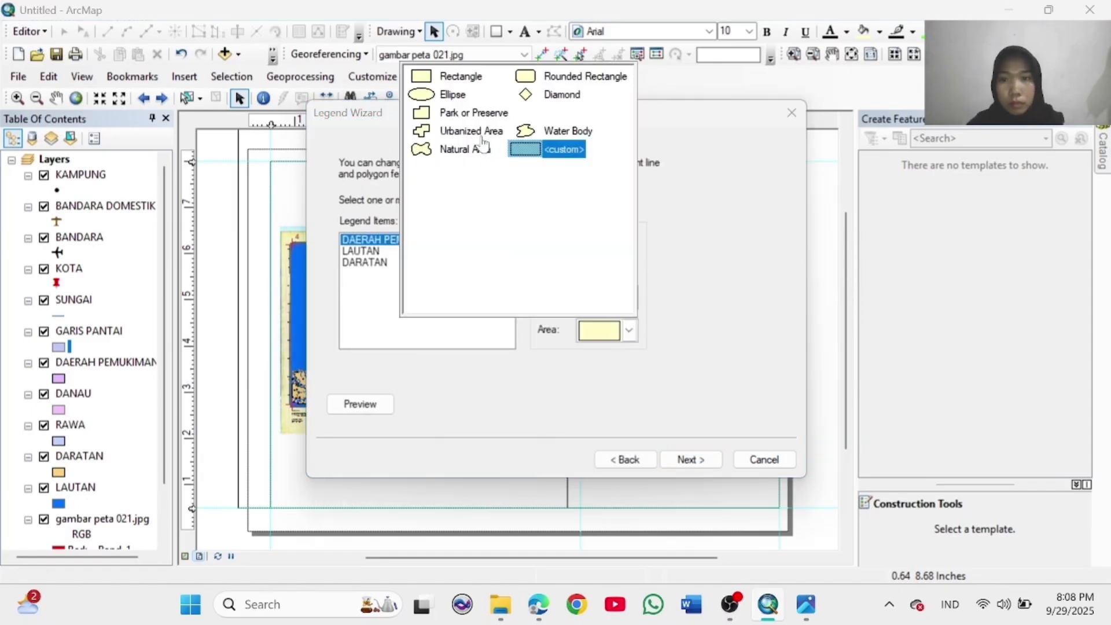
click(470, 131)
click(362, 251)
click(629, 330)
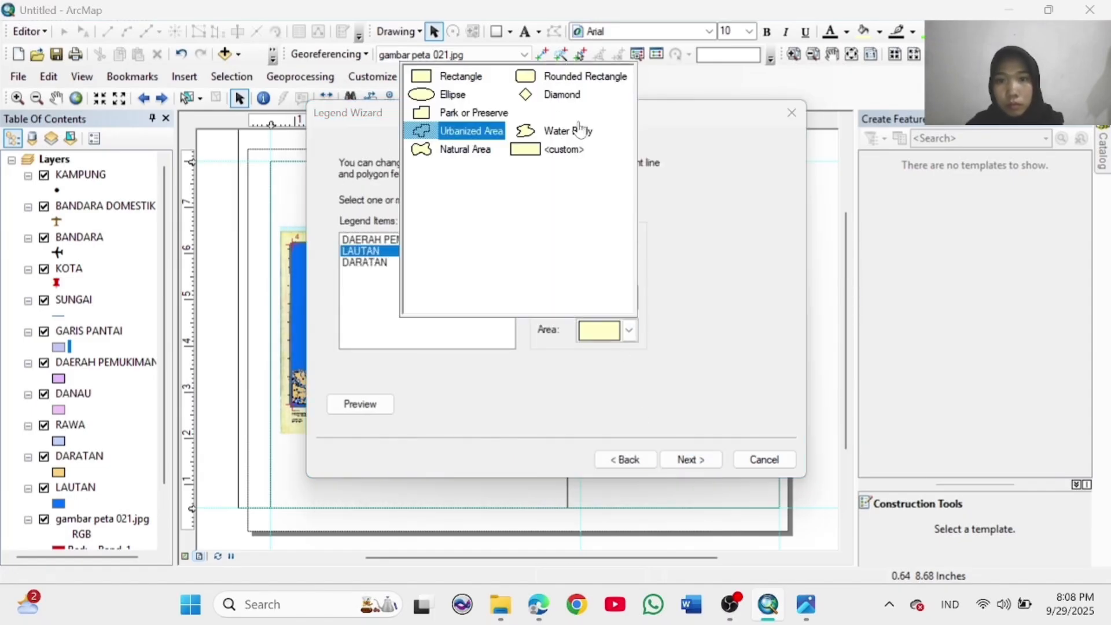
click(567, 83)
click(365, 262)
click(690, 459)
click(690, 459)
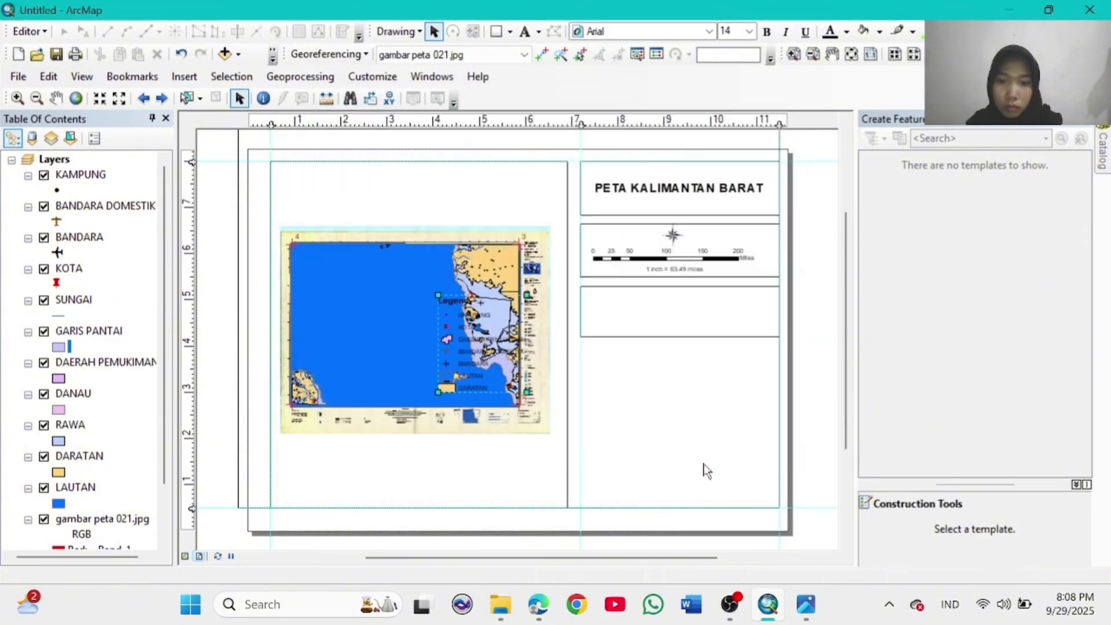
drag(627, 388, 655, 409)
drag(696, 457, 686, 446)
Step: Resize the legend with its handles and move it toward the bottom of the page
click(735, 447)
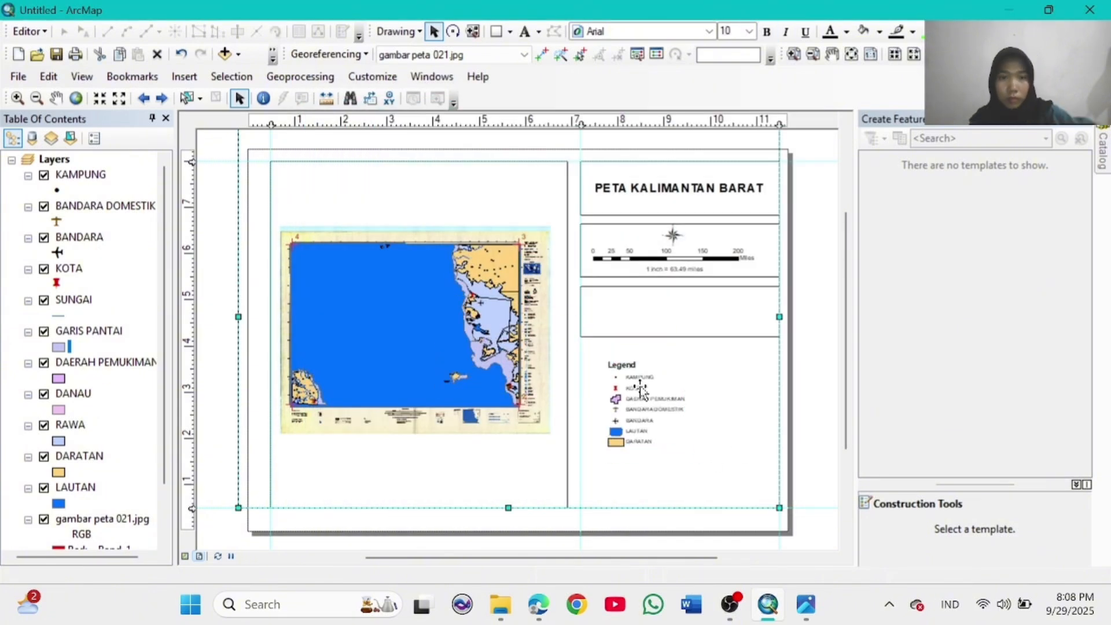
click(640, 388)
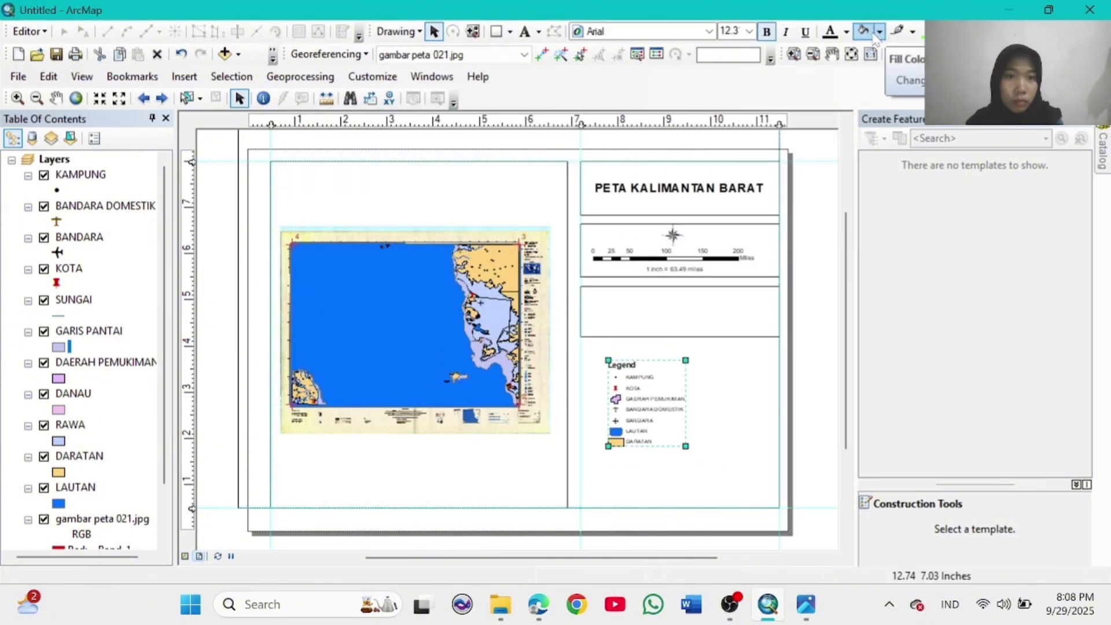
click(184, 77)
click(196, 75)
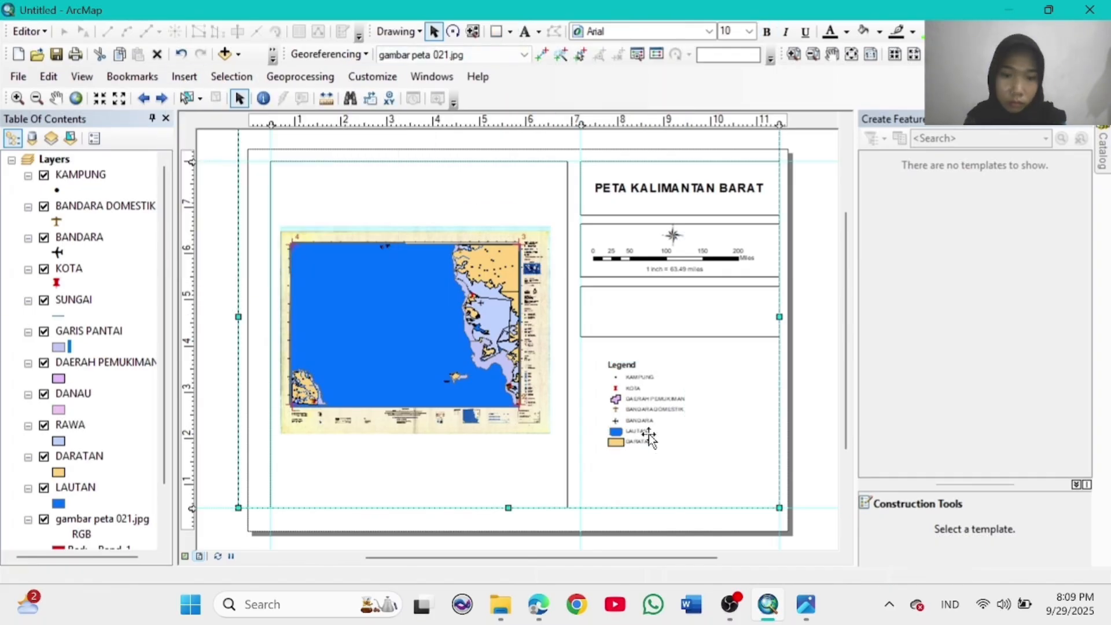
drag(686, 399, 717, 404)
click(665, 390)
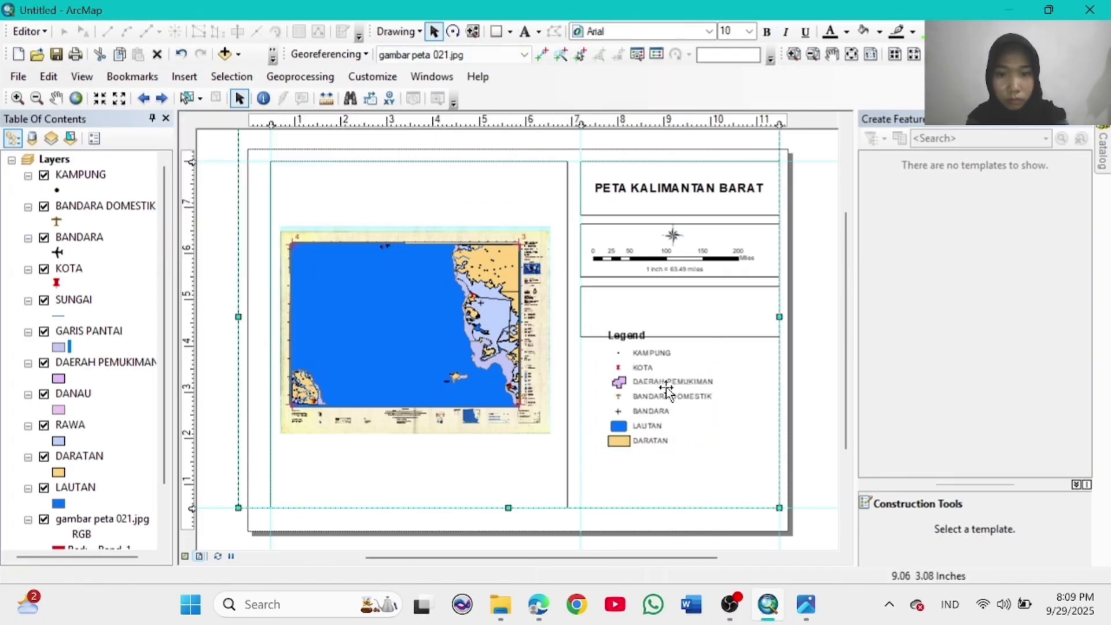
click(660, 381)
drag(659, 382, 672, 384)
drag(727, 448, 688, 405)
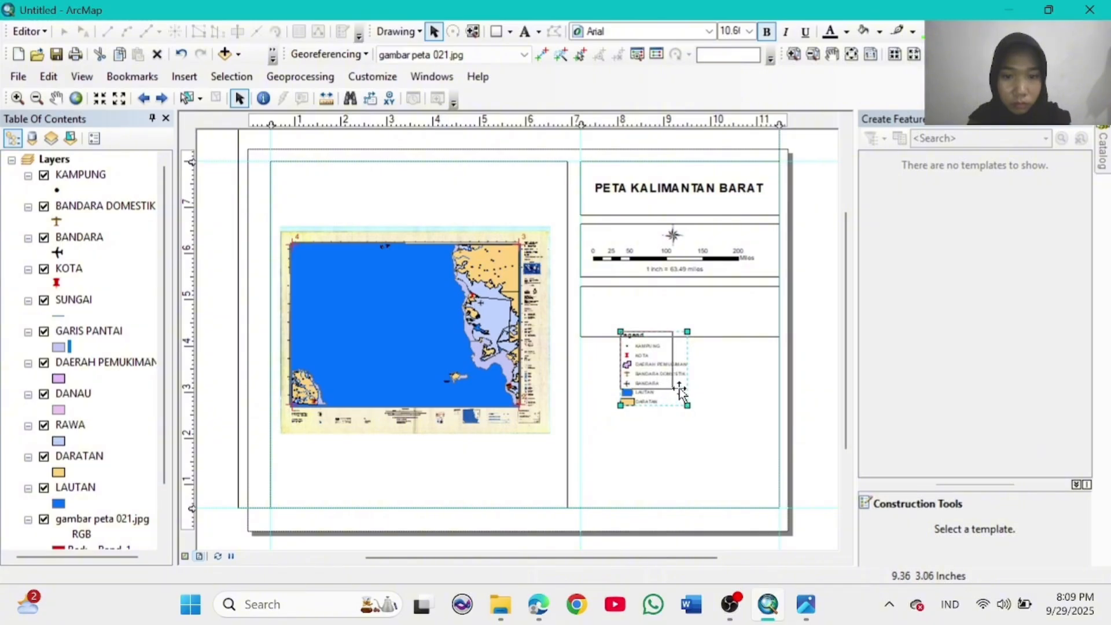
drag(658, 367, 717, 484)
Step: Stretch the empty box under the scale bar taller, fit the legend in it, and reopen Insert
click(633, 316)
drag(680, 337, 680, 360)
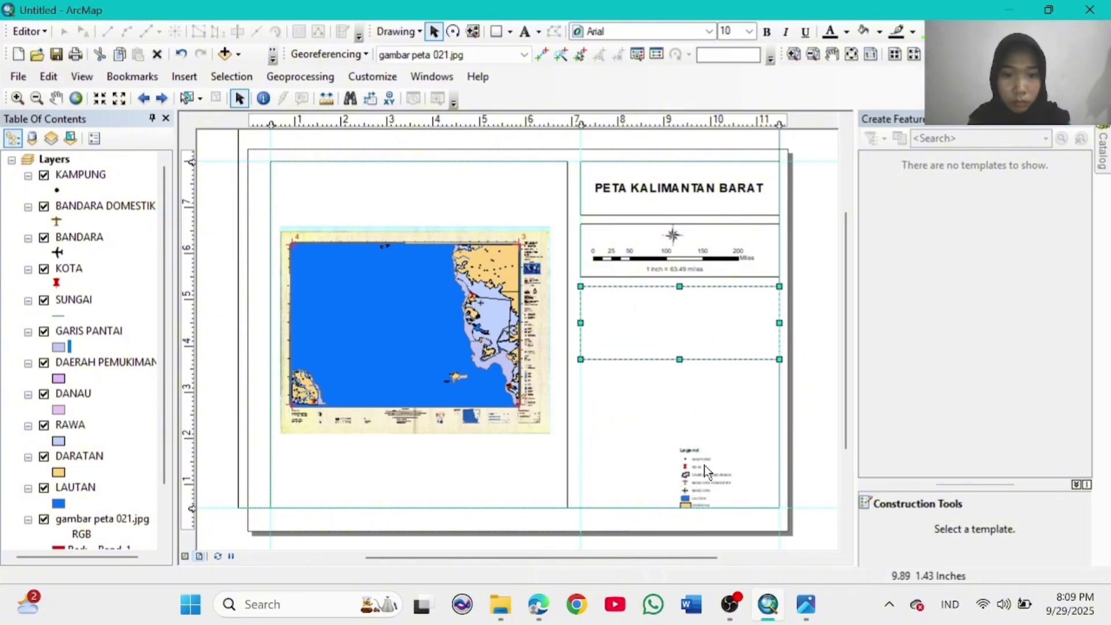
click(655, 376)
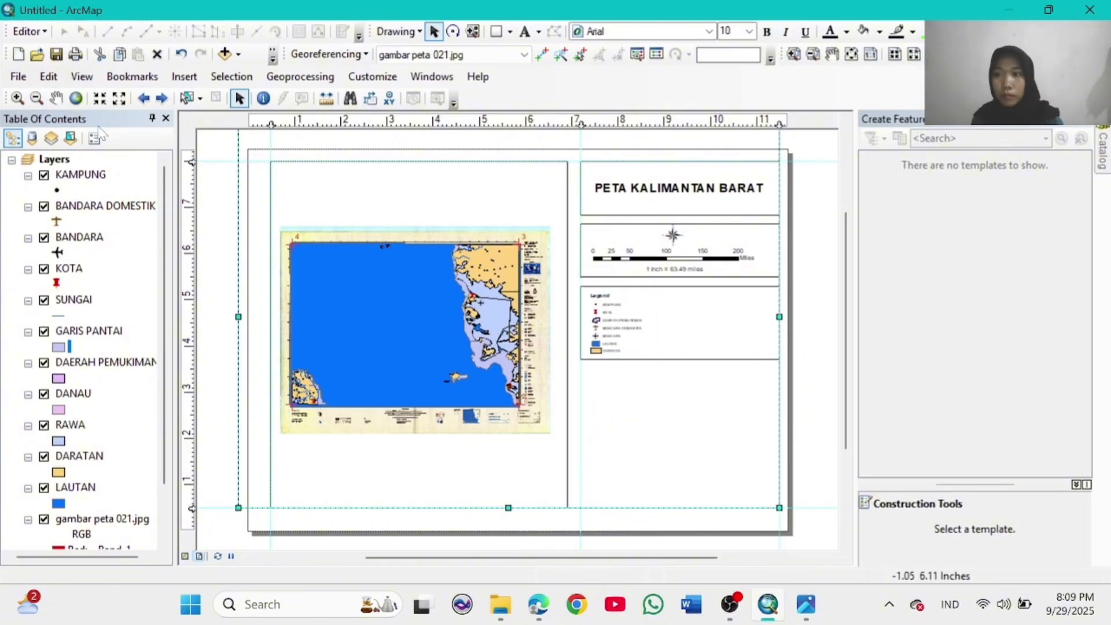
click(57, 98)
click(239, 97)
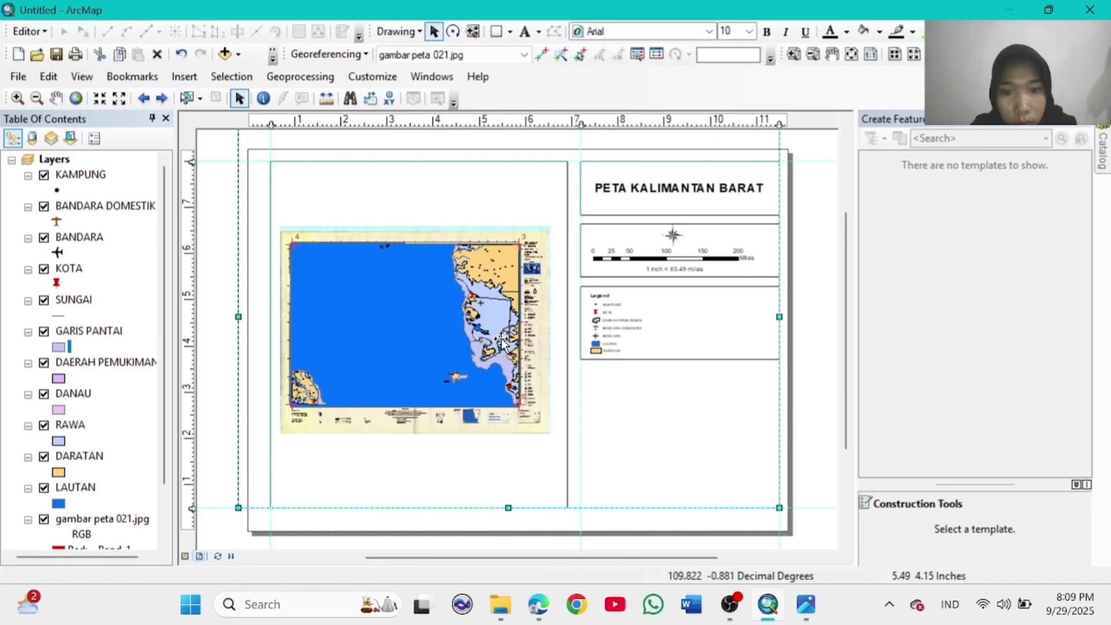
click(184, 77)
Step: Start a second legend containing only DANAU, RAWA, SUNGAI and GARIS PANTAI
click(208, 199)
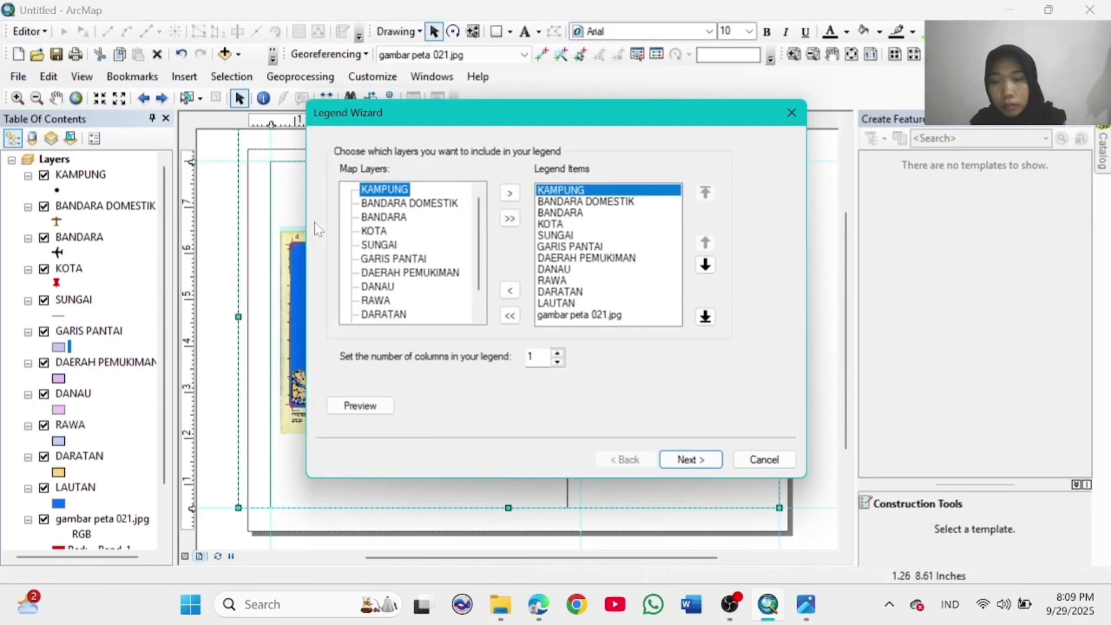
click(509, 316)
click(793, 112)
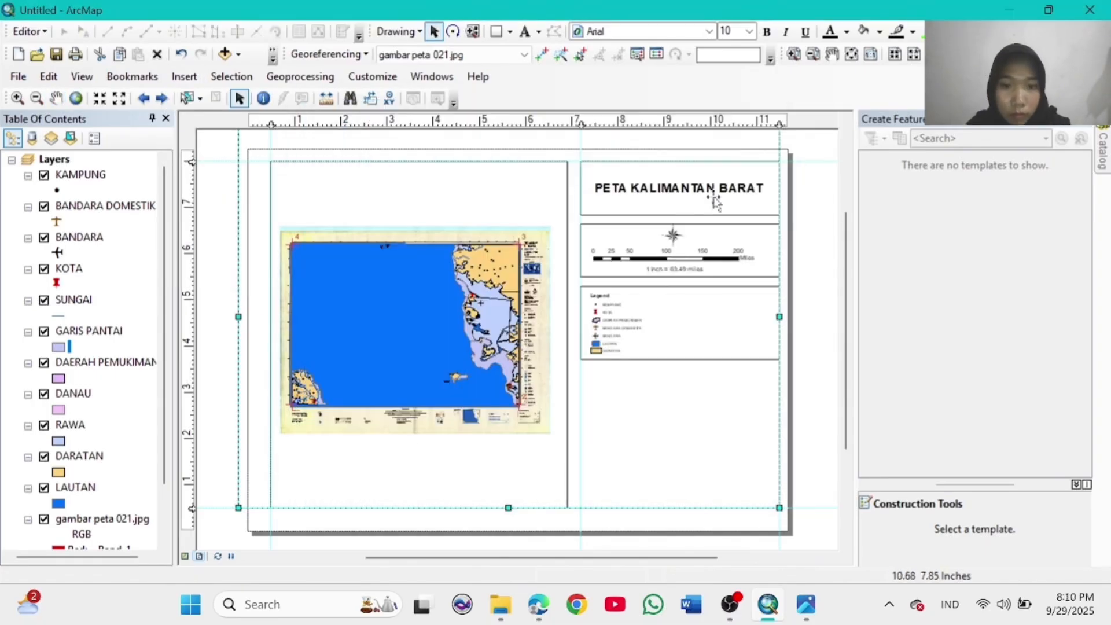
click(184, 77)
click(208, 199)
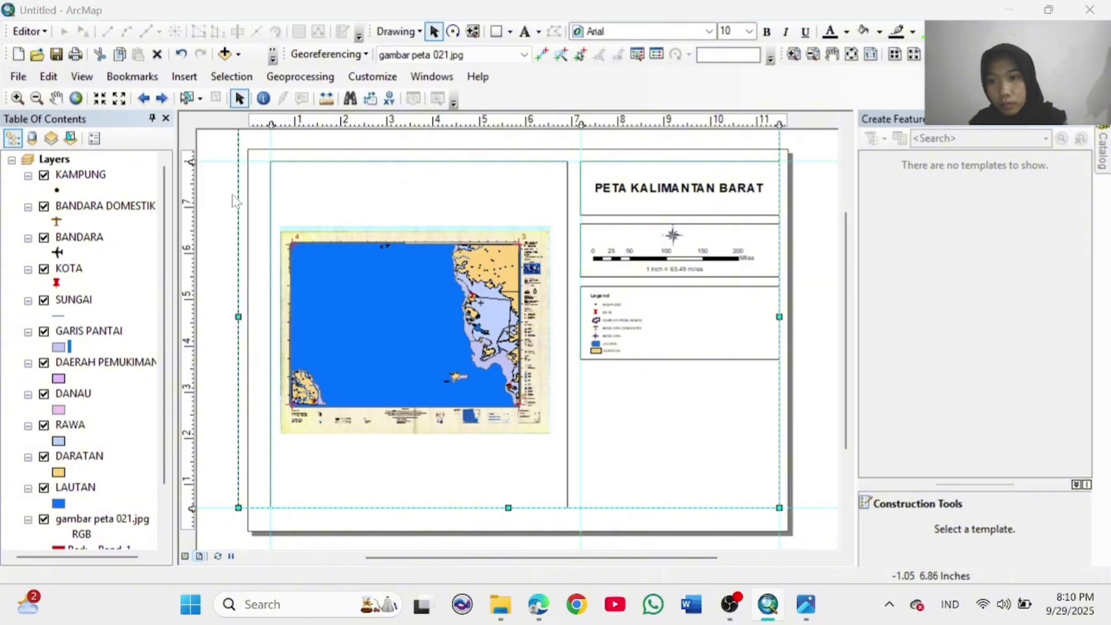
click(509, 315)
click(377, 287)
double_click(377, 287)
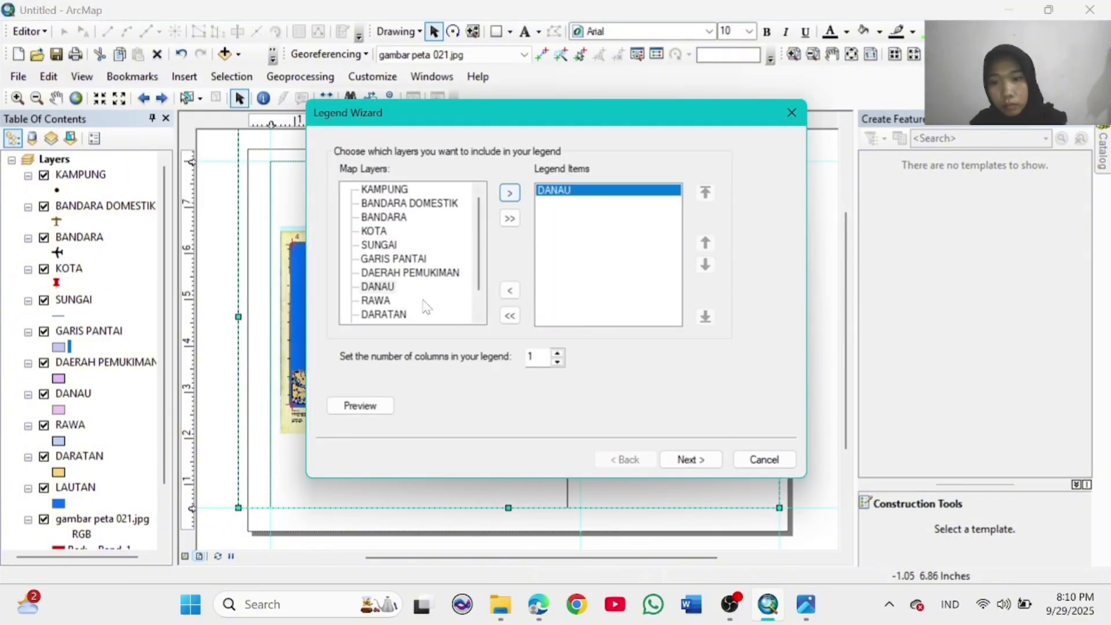
click(509, 194)
click(509, 194)
click(509, 194)
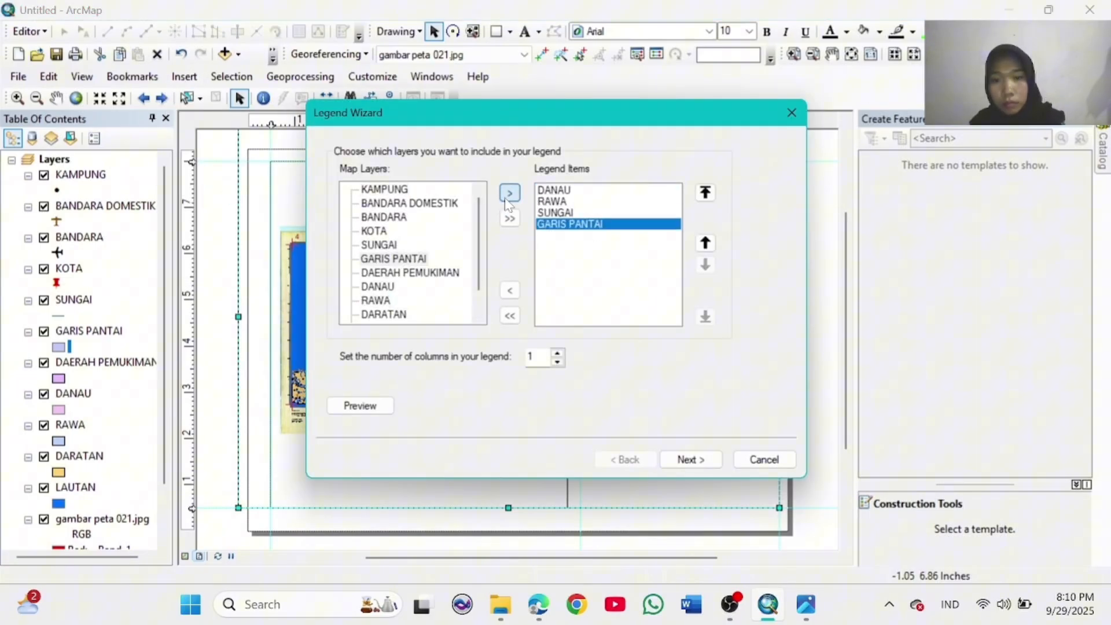
Step: Advance to the patch shape settings and give RAWA a Water Body patch
click(692, 460)
click(692, 459)
click(691, 459)
click(629, 330)
click(370, 252)
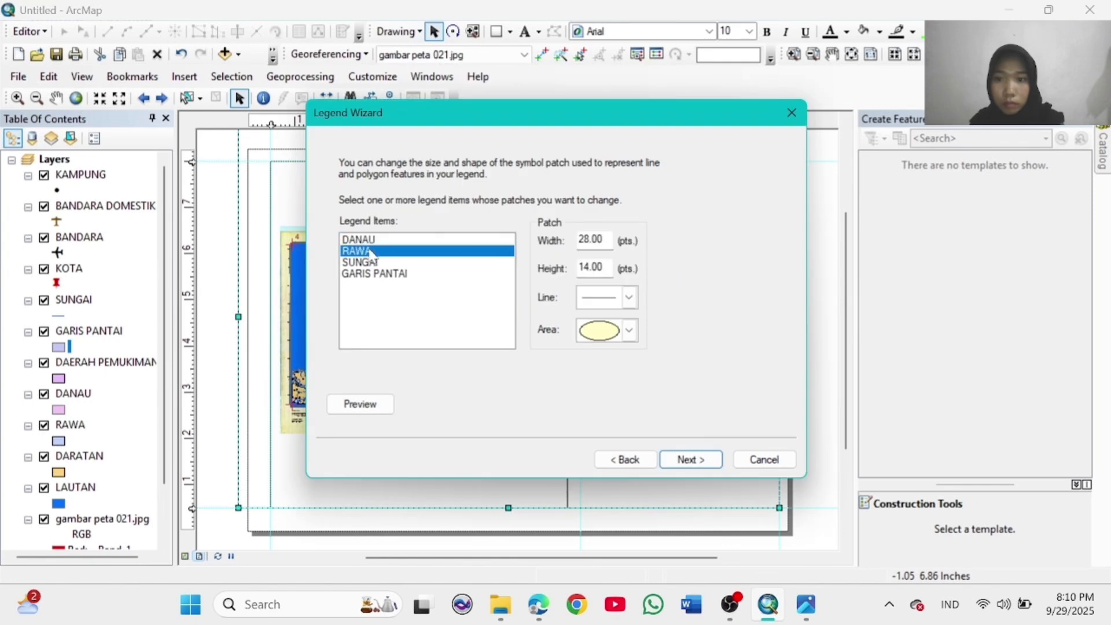
click(629, 330)
click(525, 131)
Step: Give SUNGAI a Natural Area patch, finish the legend, and move it beside the first legend
click(359, 262)
click(629, 331)
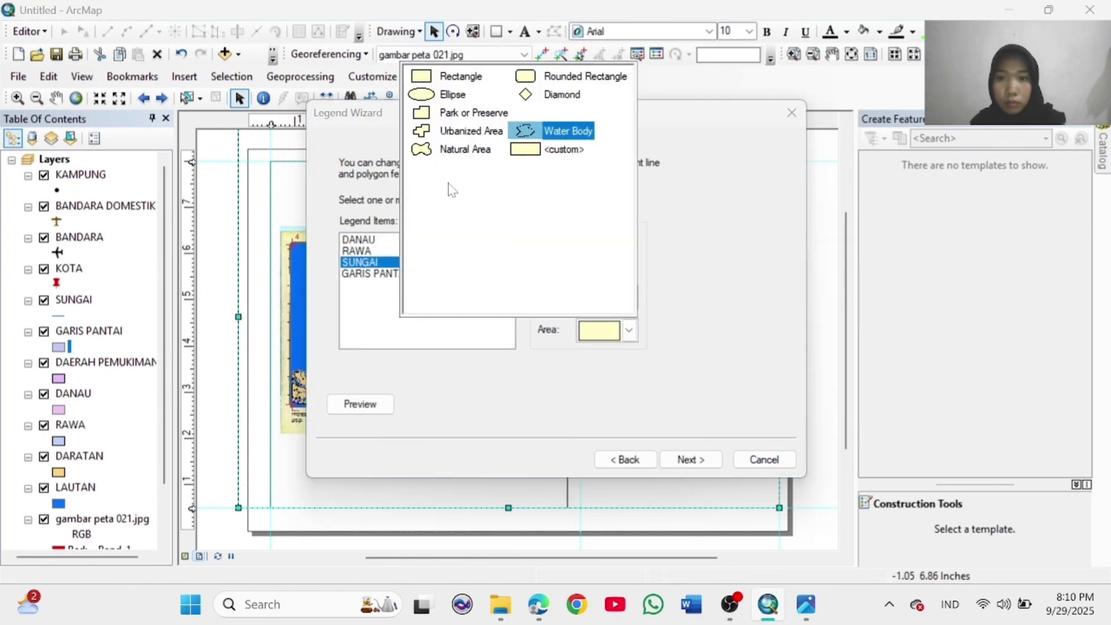
click(463, 131)
click(629, 330)
click(436, 150)
click(370, 274)
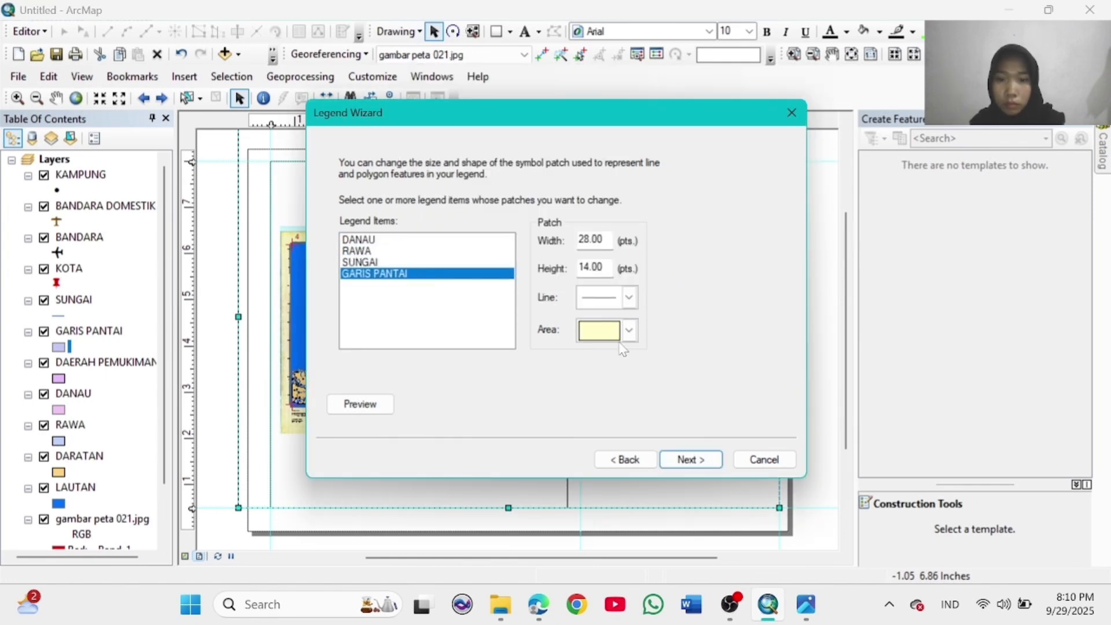
click(708, 459)
click(708, 459)
drag(491, 372, 717, 333)
click(712, 429)
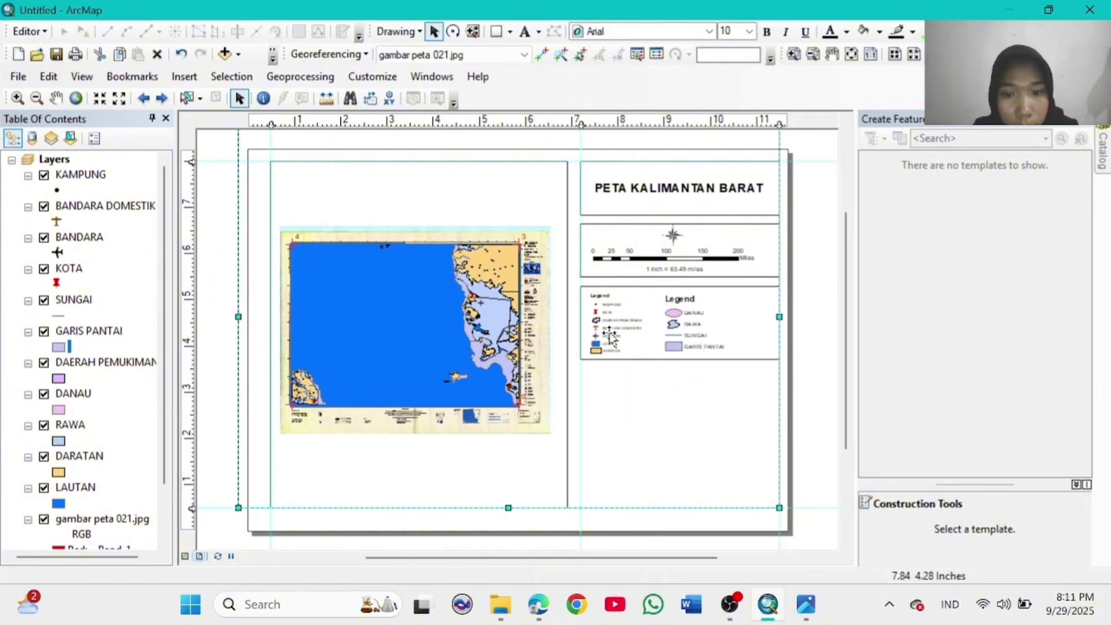
Step: Shrink the right legend and enlarge the left legend to fit the legend box
click(683, 316)
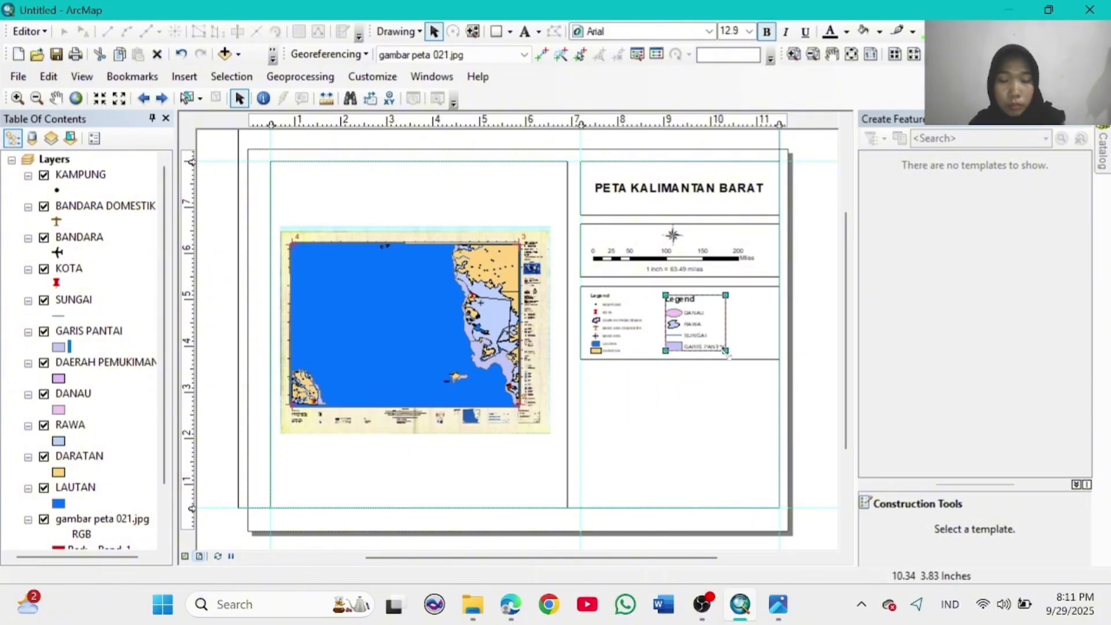
drag(726, 353, 718, 344)
click(702, 421)
click(713, 338)
click(615, 326)
drag(642, 351, 683, 381)
click(680, 377)
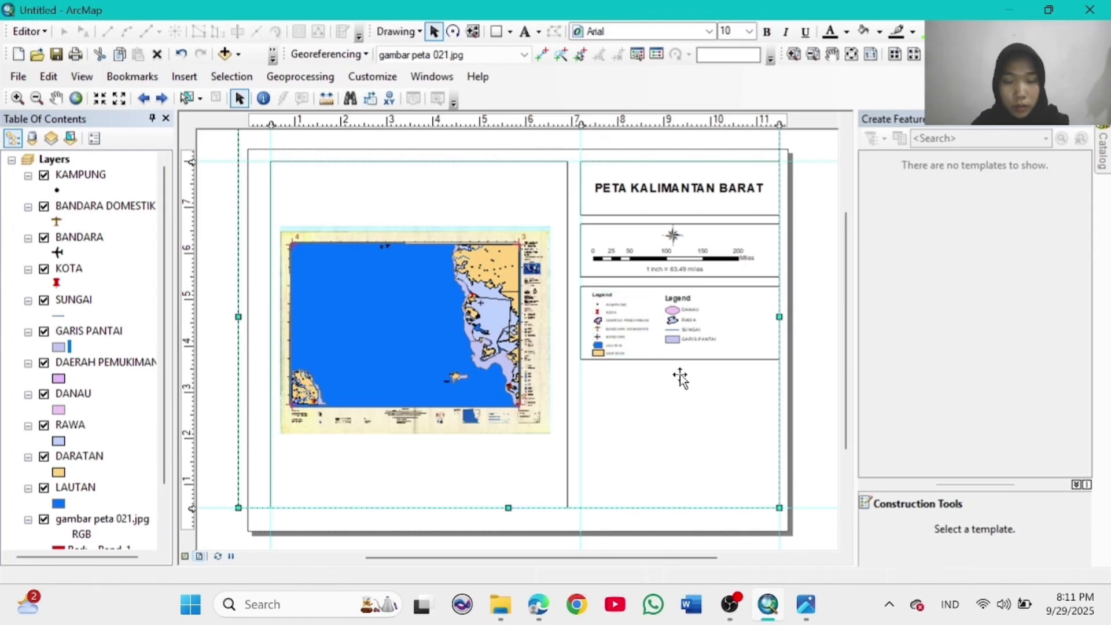
Step: Nudge the right legend up into position beside the left one
click(685, 343)
click(675, 304)
drag(711, 341, 684, 313)
click(676, 304)
click(817, 427)
click(693, 315)
click(834, 430)
click(681, 312)
Step: Delete the old north arrow and insert an ESRI North arrow above the scale bar
click(672, 234)
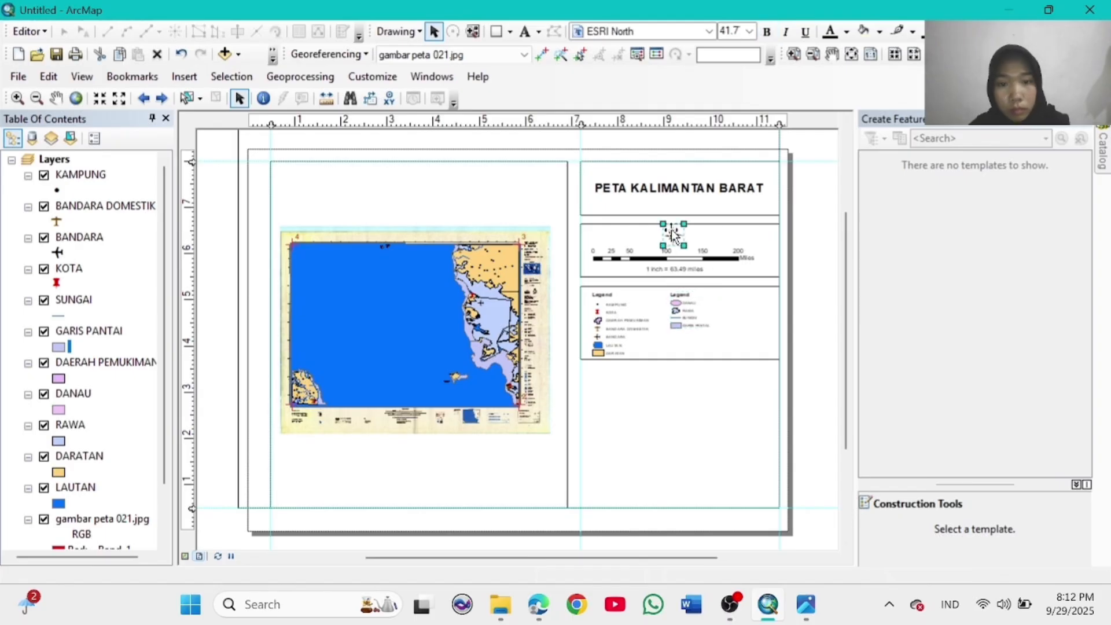
right_click(680, 225)
click(720, 318)
click(184, 77)
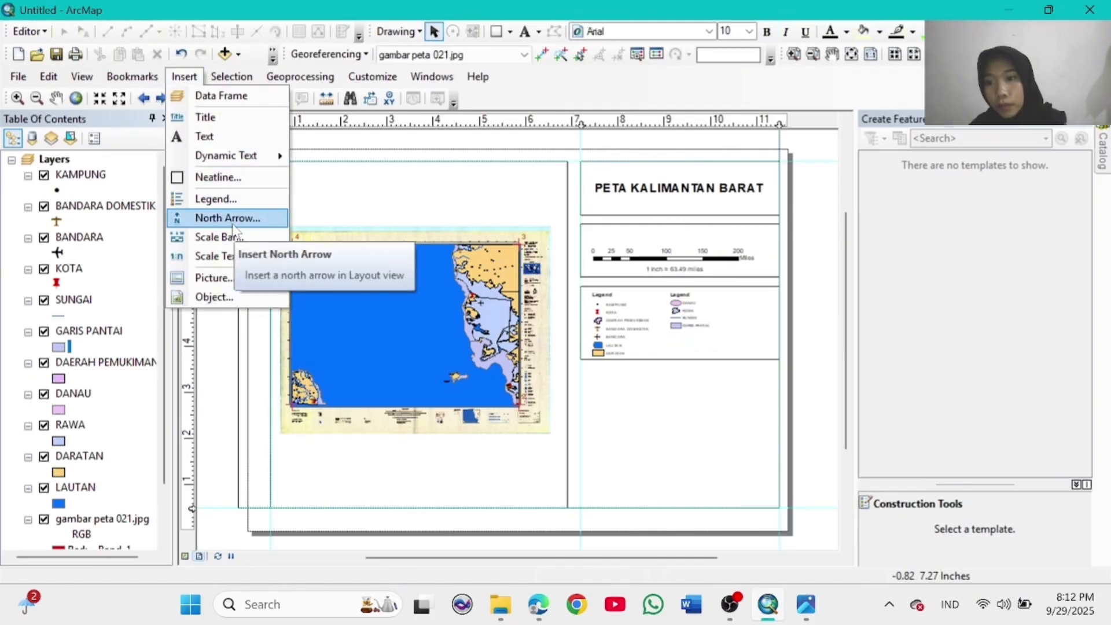
click(220, 218)
click(320, 394)
drag(450, 382, 679, 239)
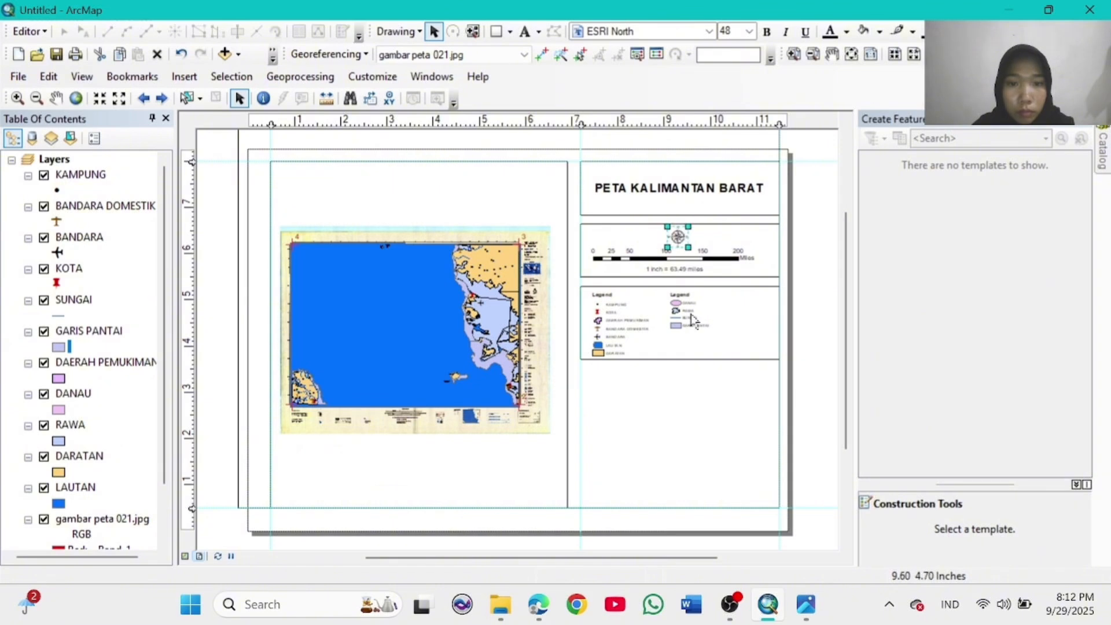
click(719, 418)
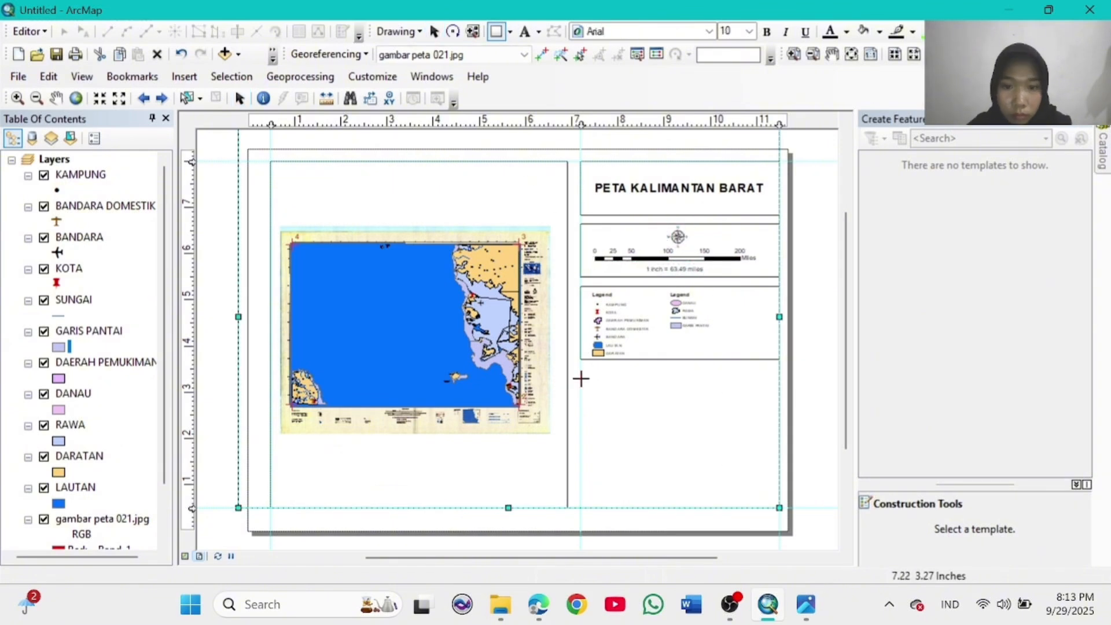
Step: Draw a rectangle below the legend box with no fill and no outline
drag(581, 368, 779, 429)
double_click(726, 409)
click(504, 222)
click(427, 243)
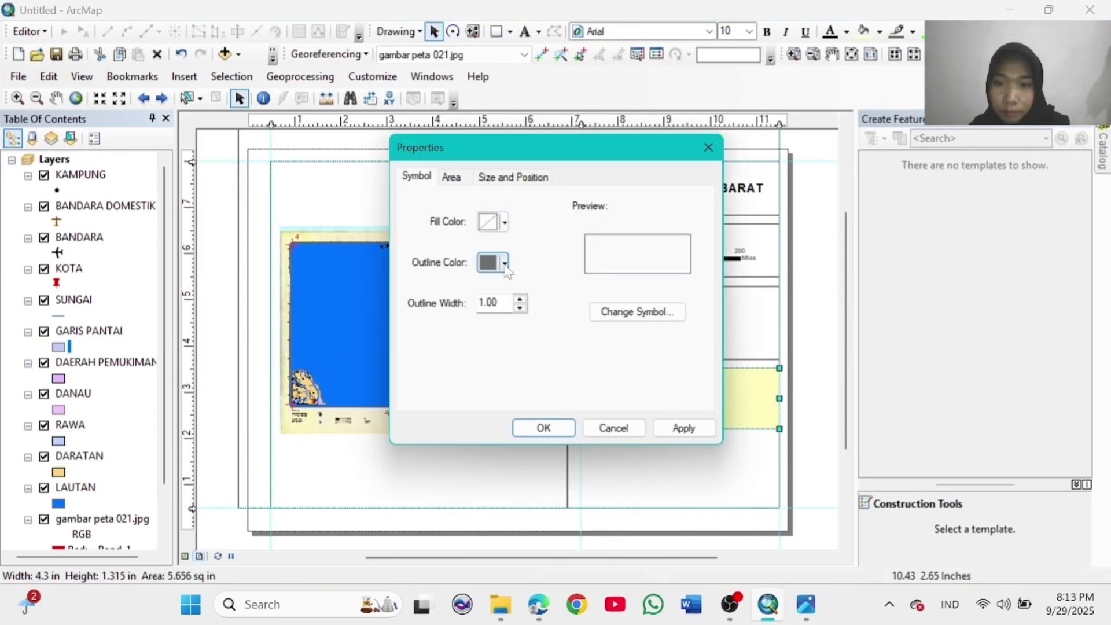
click(505, 263)
click(409, 287)
click(556, 428)
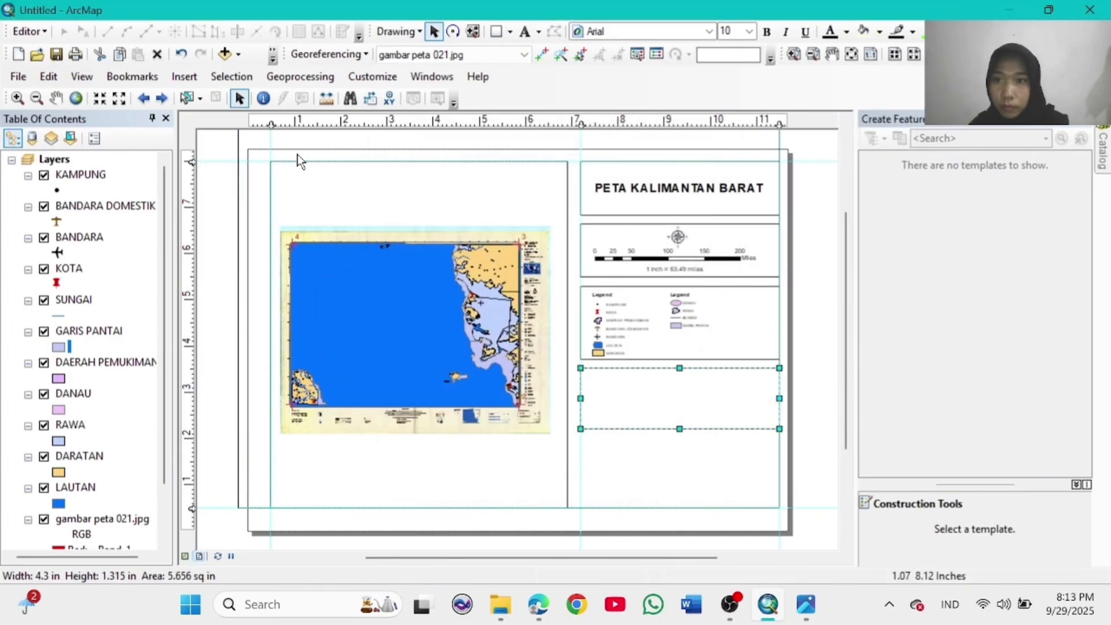
Step: Insert a new data frame and fit it into the empty box below the legends
click(184, 76)
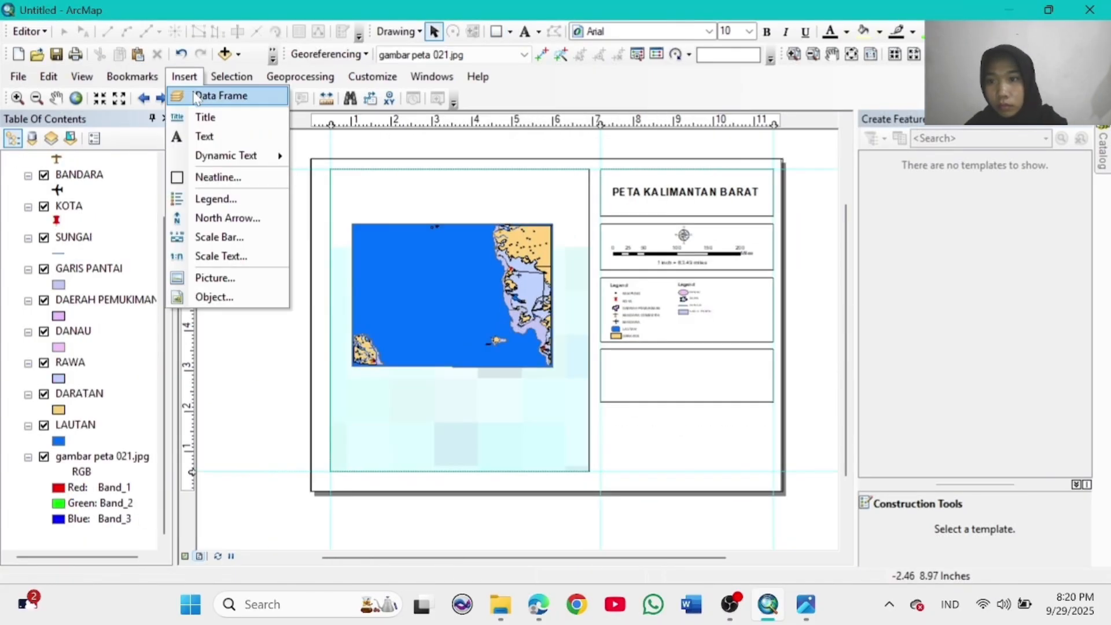
click(220, 94)
drag(596, 392, 630, 360)
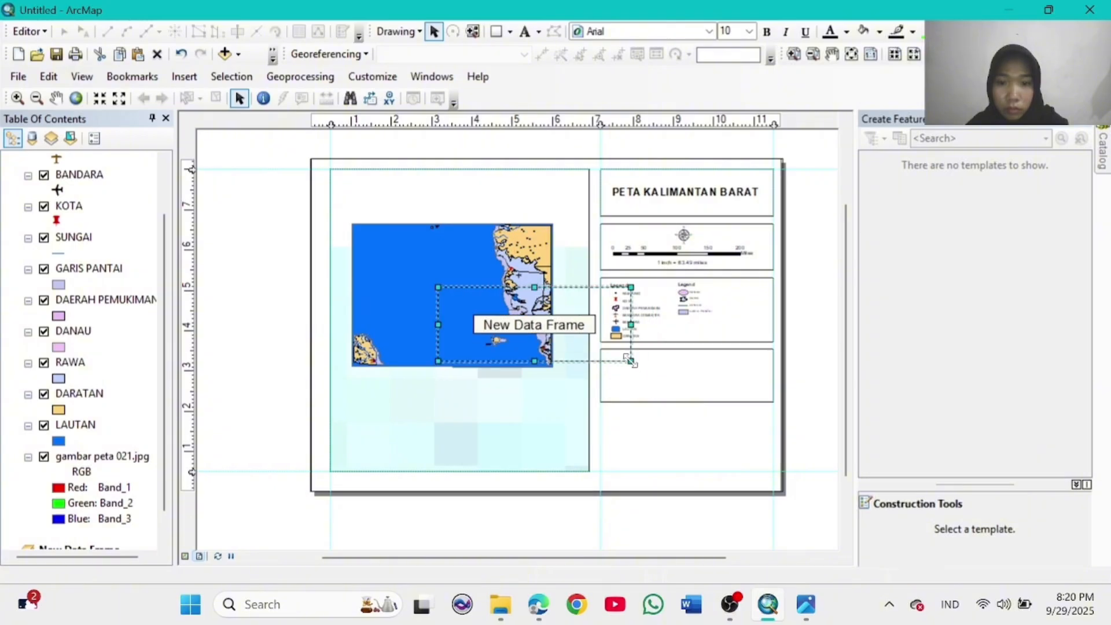
drag(557, 331, 502, 374)
drag(575, 405, 550, 384)
drag(481, 360, 689, 400)
click(801, 438)
click(602, 475)
click(817, 433)
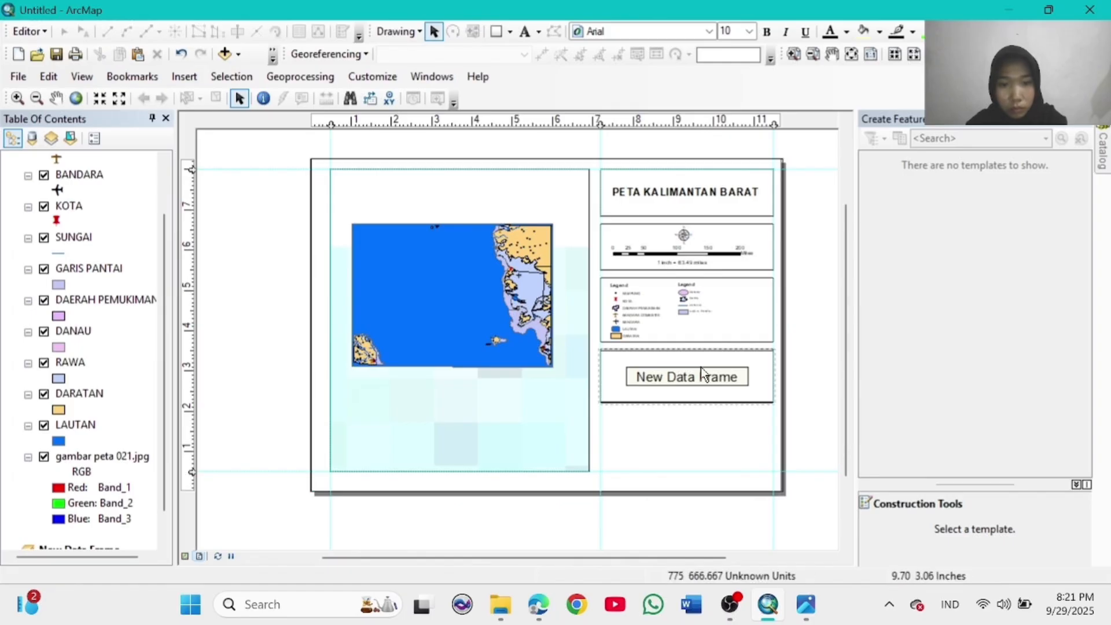
Step: Add the BATAS_PROVINSI province boundary shapefile to the new data frame
click(702, 373)
click(48, 77)
mouse_move(148, 218)
click(277, 218)
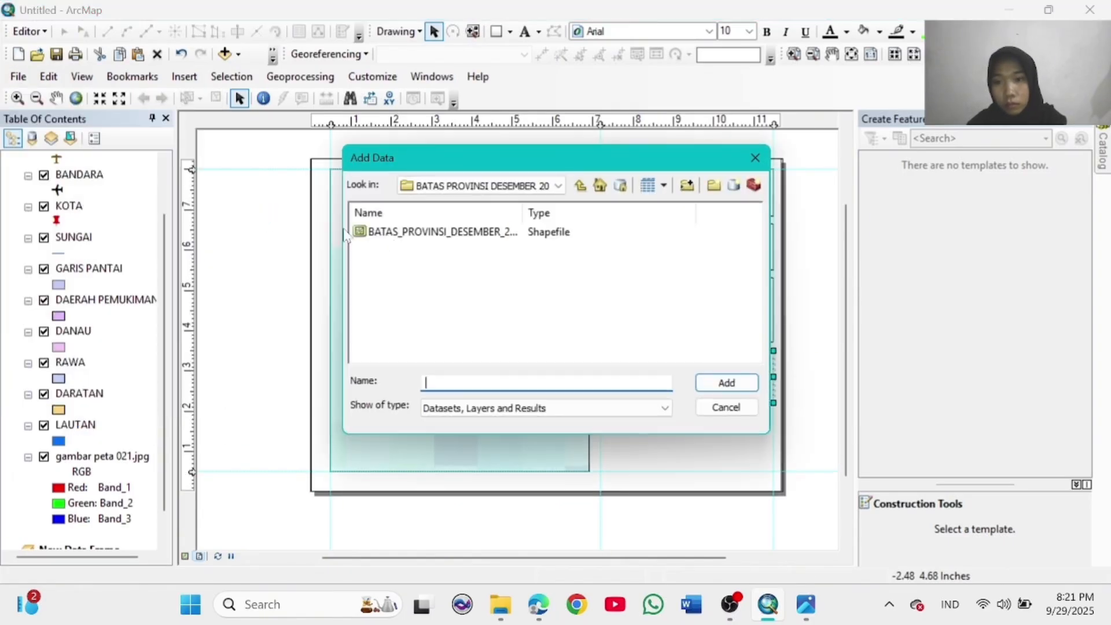
click(381, 232)
click(726, 382)
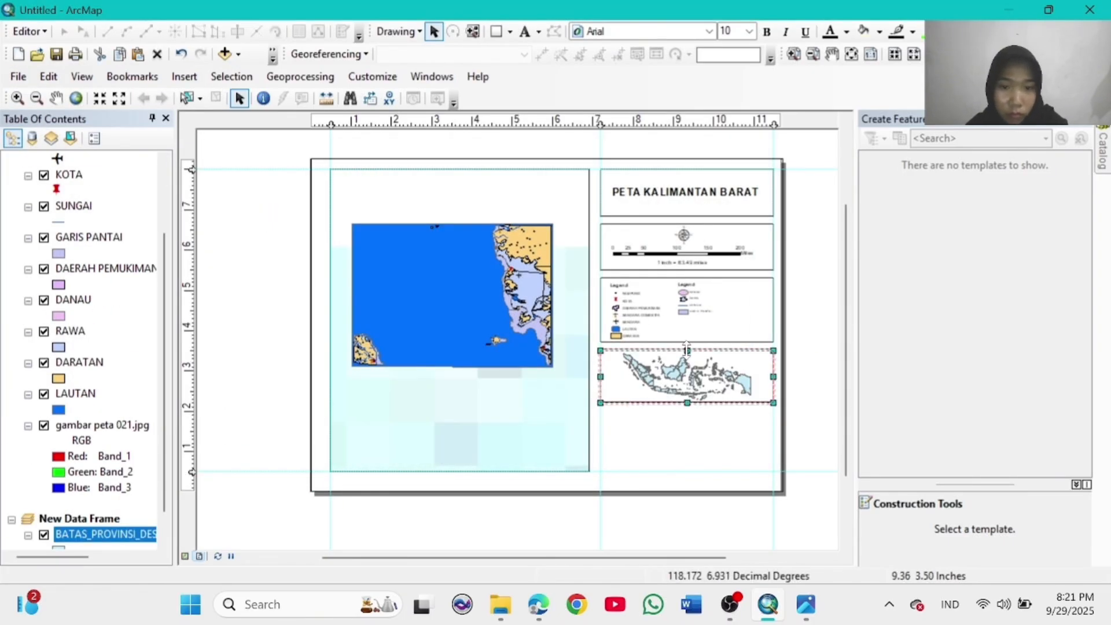
click(880, 32)
Step: Give the inset a green background and the provinces a green fill
click(796, 109)
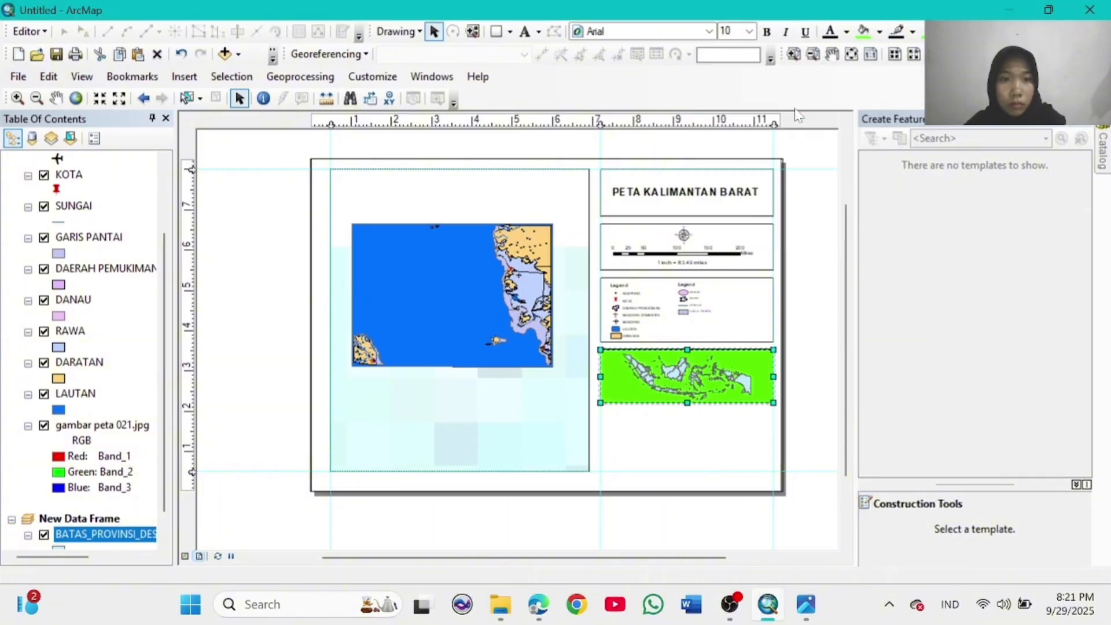
scroll(87, 405, down, 1)
click(58, 519)
click(391, 213)
click(656, 482)
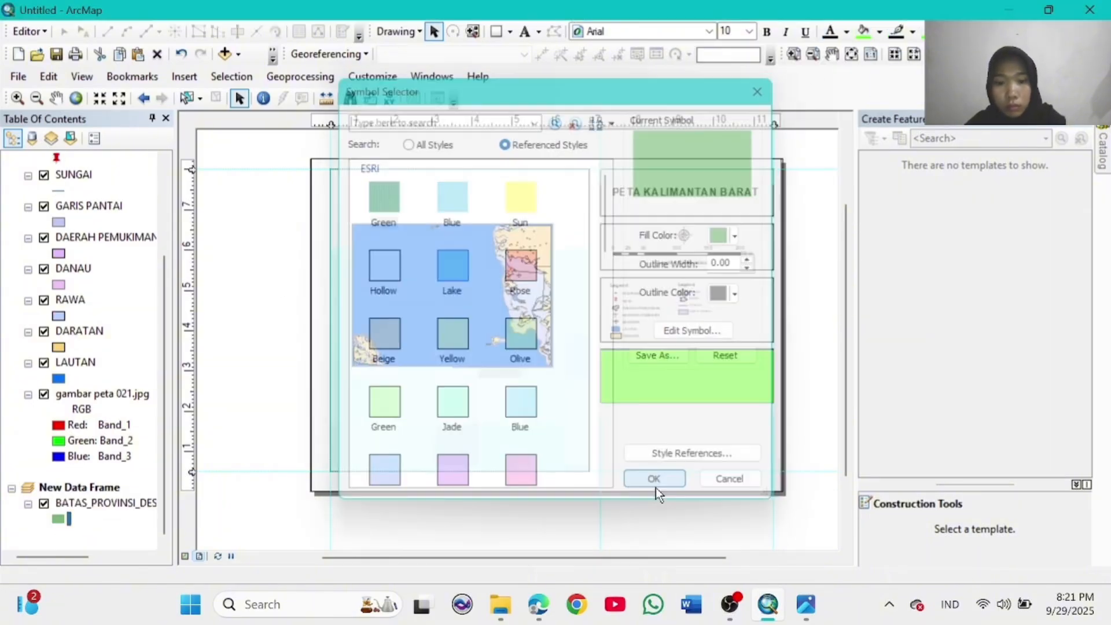
Step: Change the inset background to lavender blue after trying light cyan
click(880, 32)
click(857, 83)
click(880, 33)
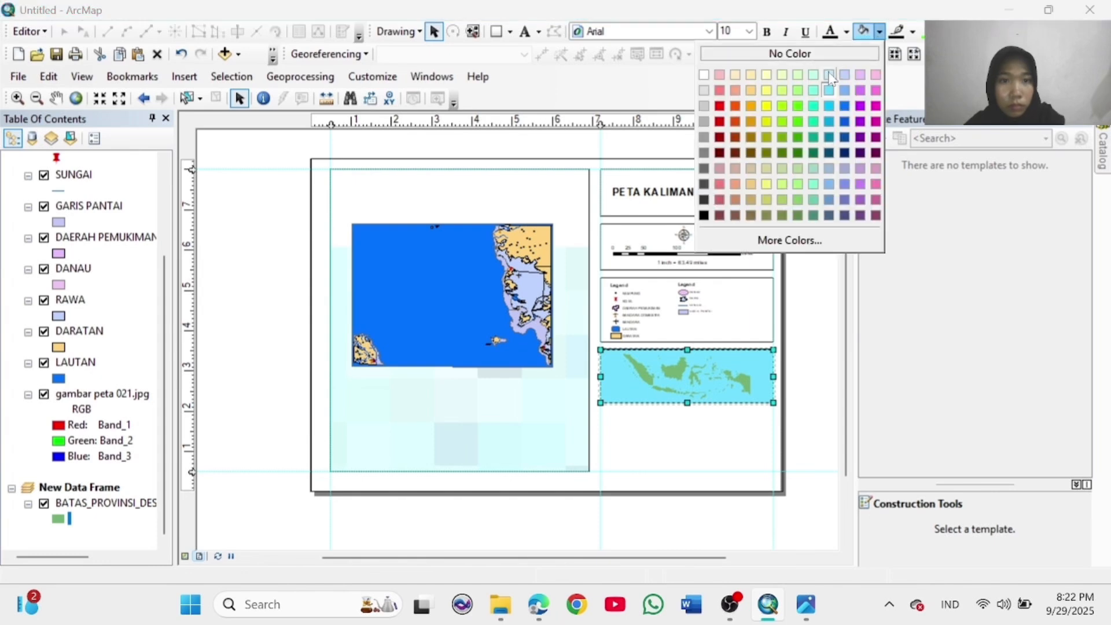
click(845, 77)
Step: Fill the provinces with Lt Orange after trying light orange and tan
click(58, 519)
scroll(508, 380, down, 3)
click(512, 387)
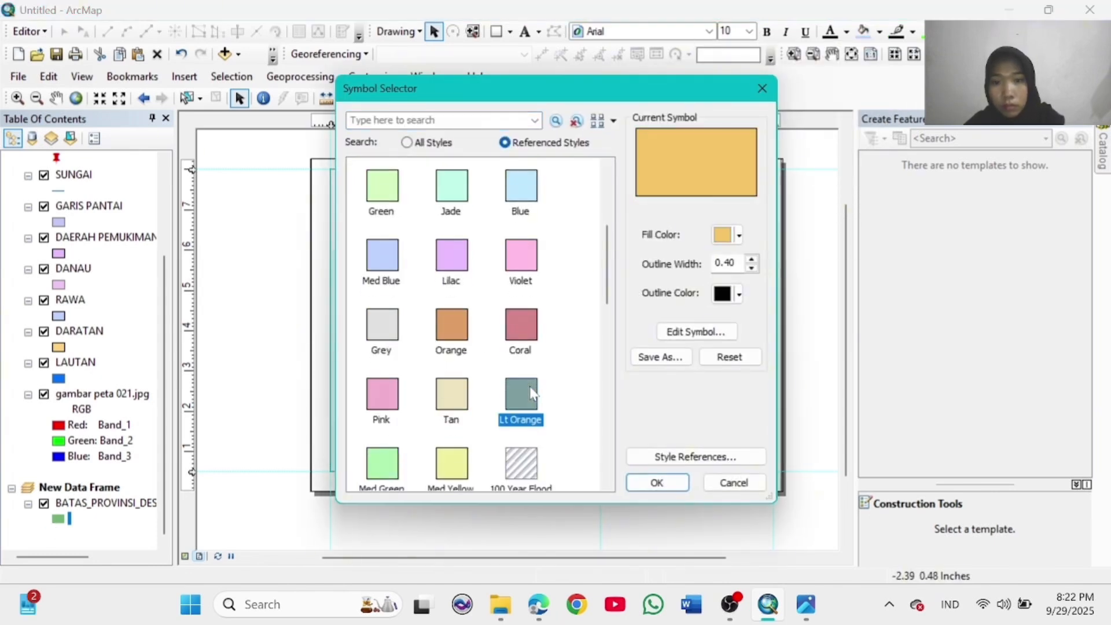
click(452, 394)
scroll(454, 405, down, 3)
click(657, 482)
click(58, 519)
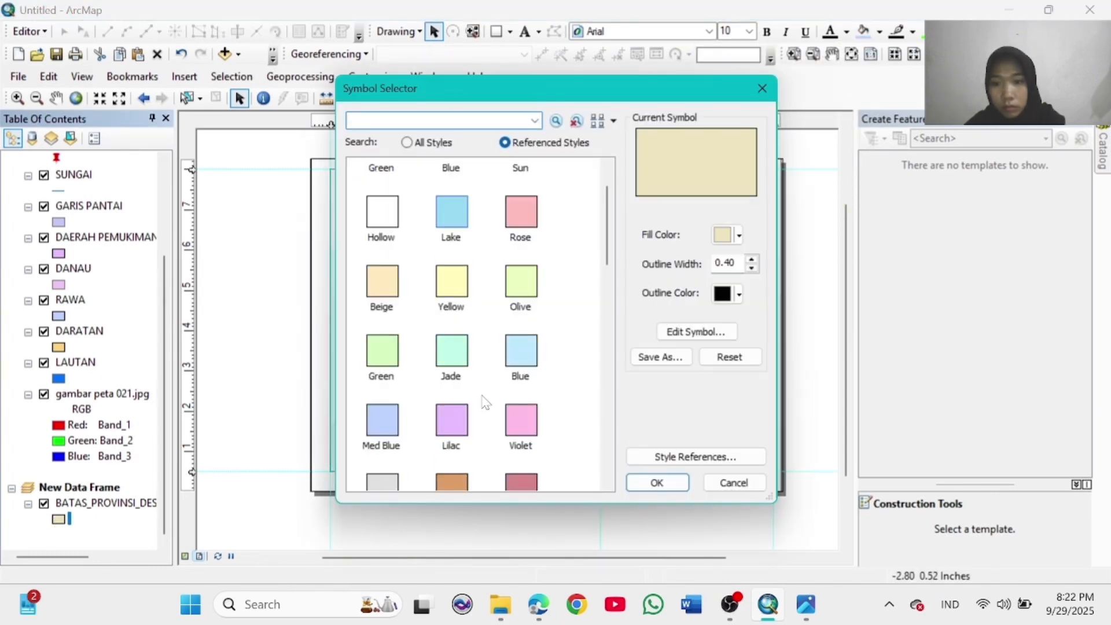
scroll(481, 324, down, 5)
scroll(480, 324, up, 2)
click(521, 285)
click(683, 485)
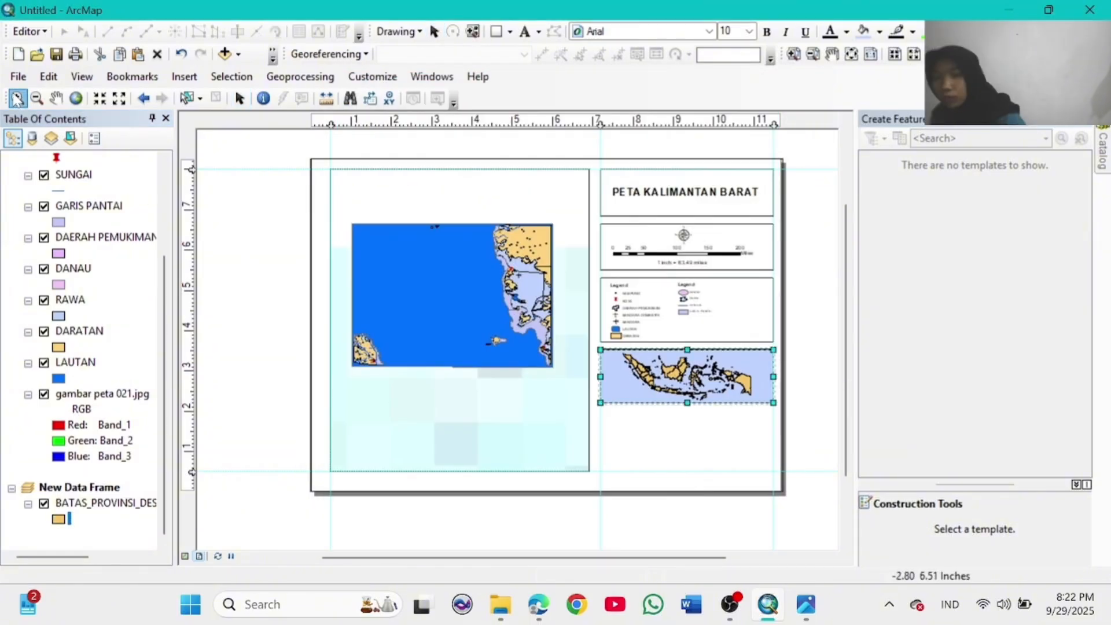
Step: Add an extent indicator on the inset showing the main map's area
click(17, 98)
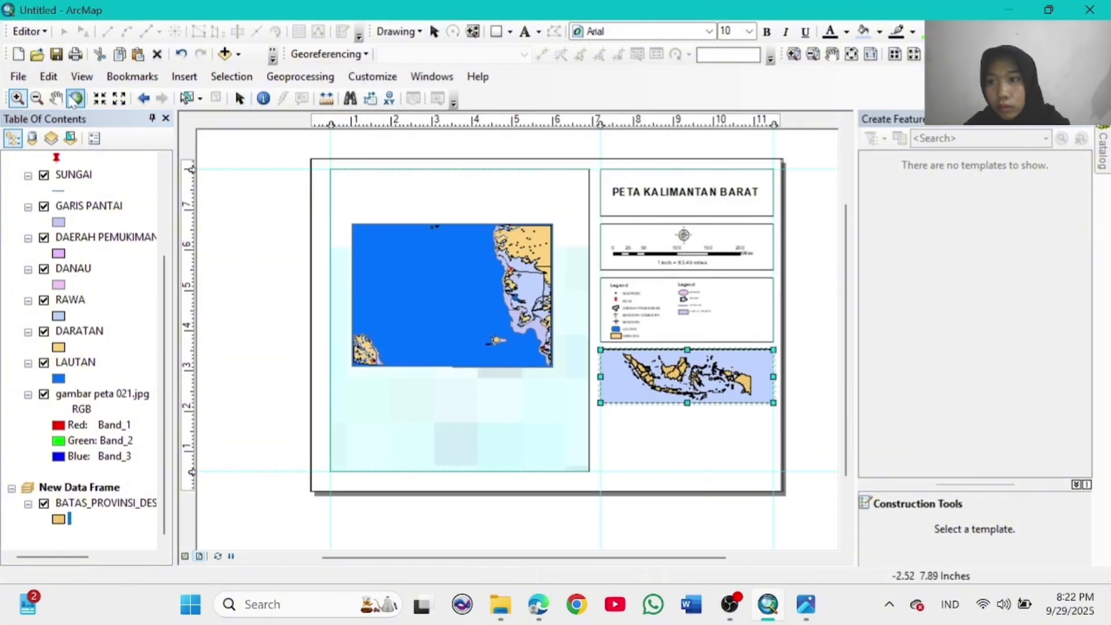
click(239, 99)
right_click(683, 392)
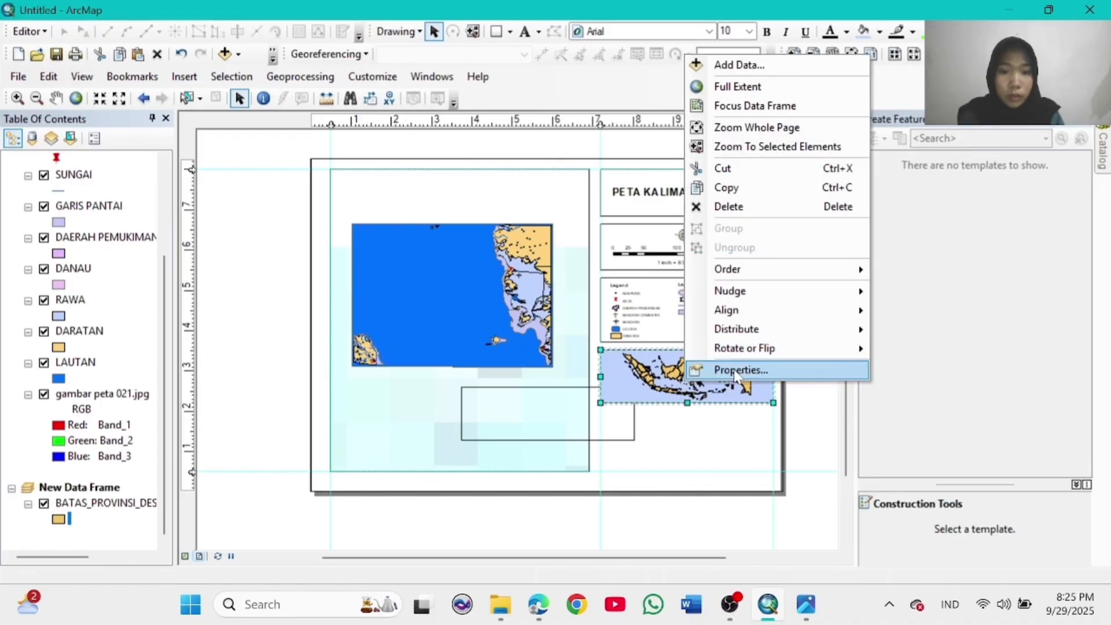
click(747, 367)
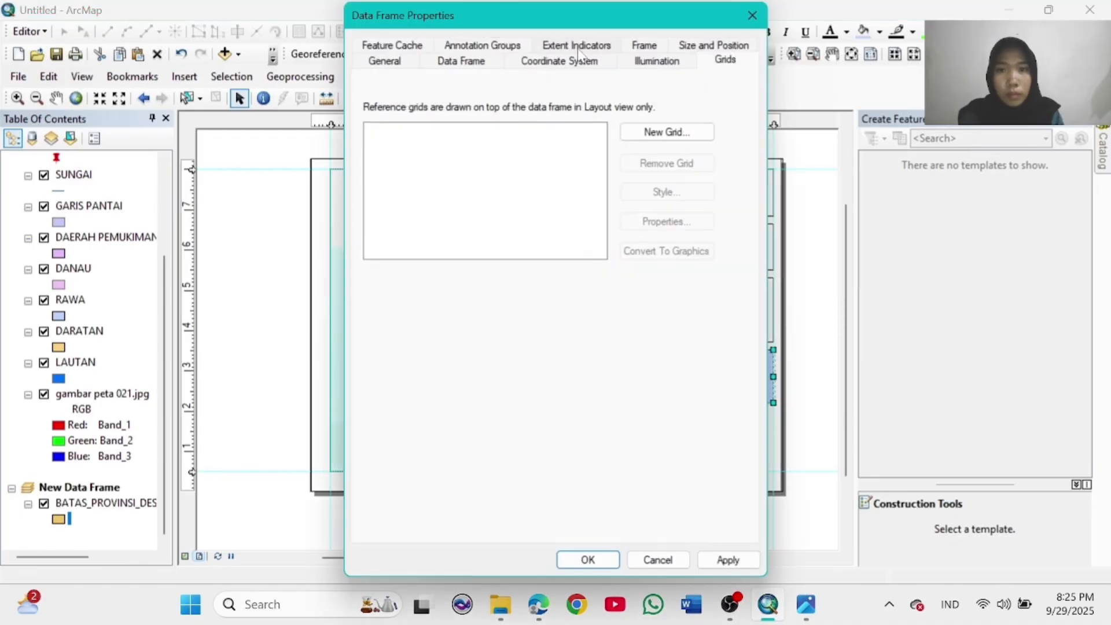
click(577, 45)
click(537, 191)
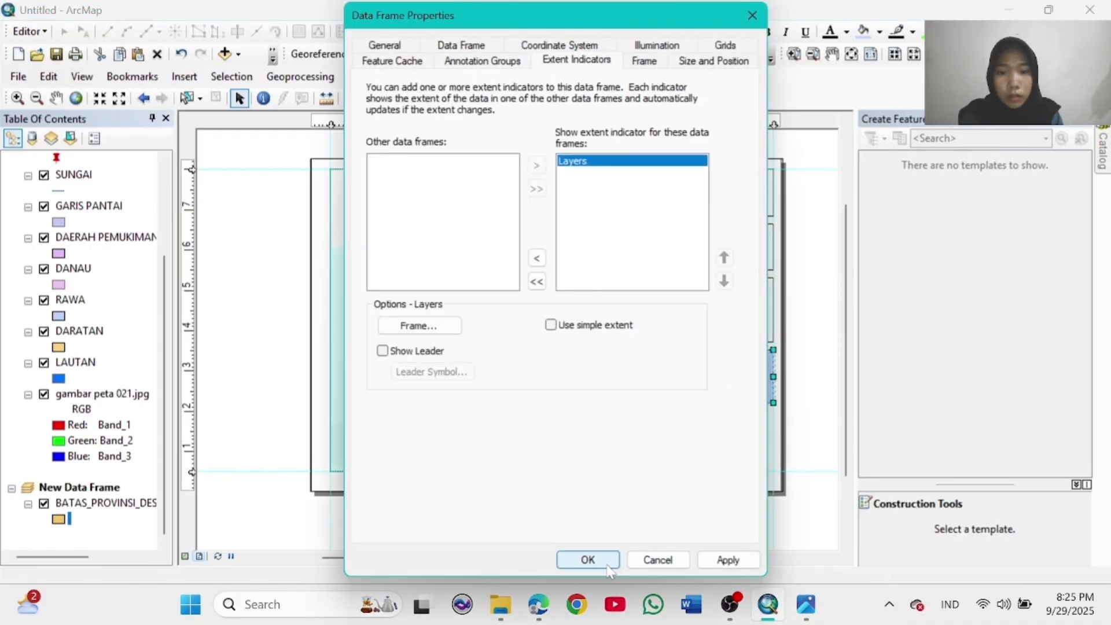
click(588, 560)
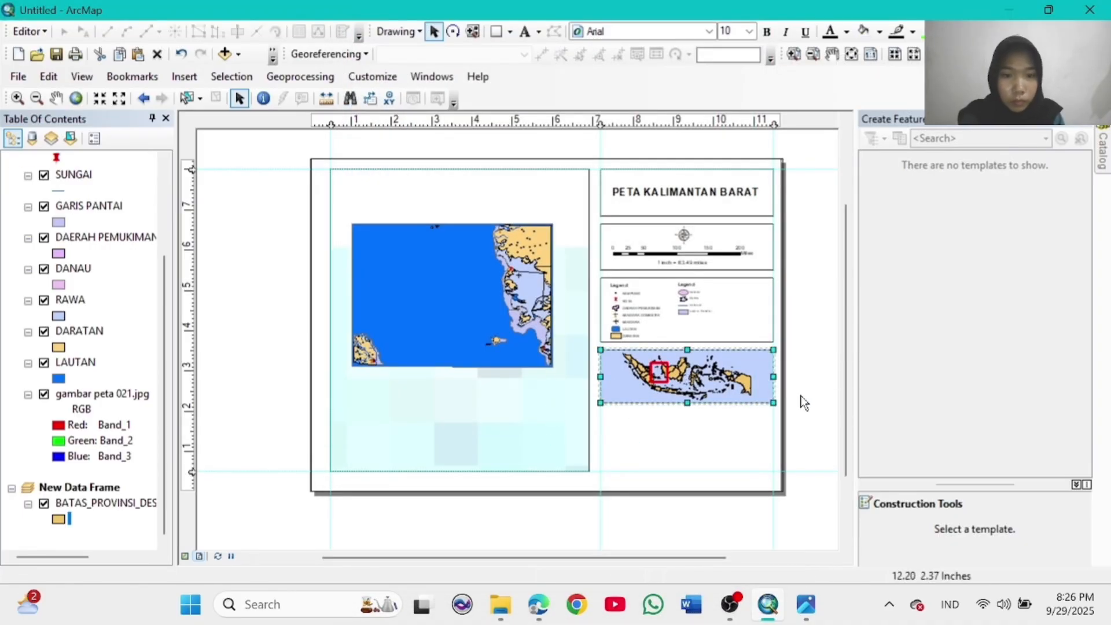
Step: Zoom the inset in on western Indonesia around Kalimantan
click(17, 99)
click(675, 387)
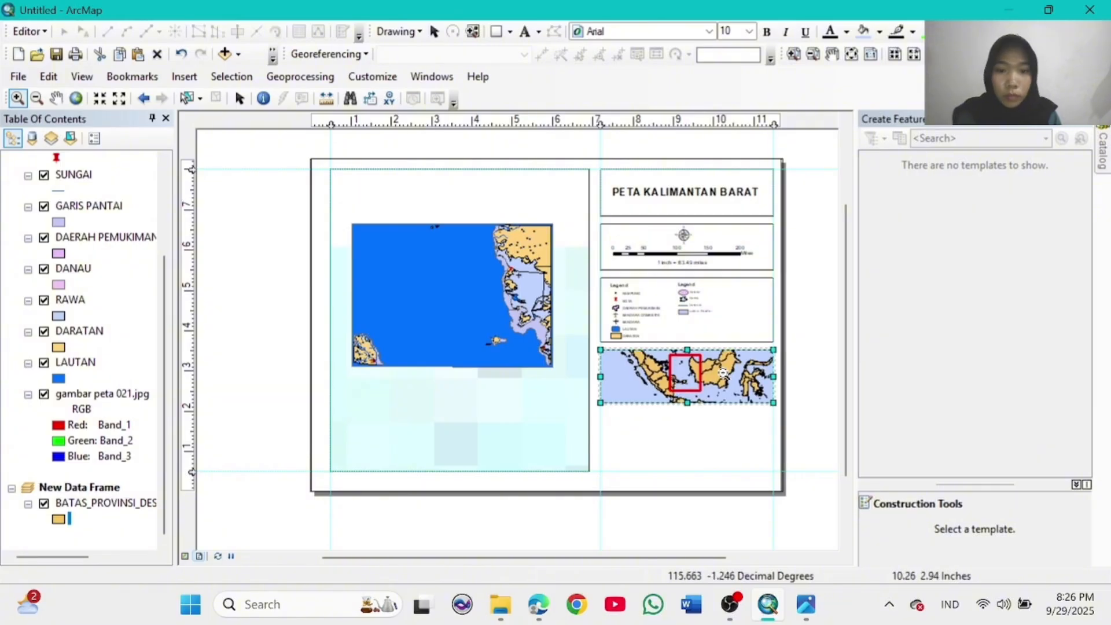
click(37, 99)
click(703, 352)
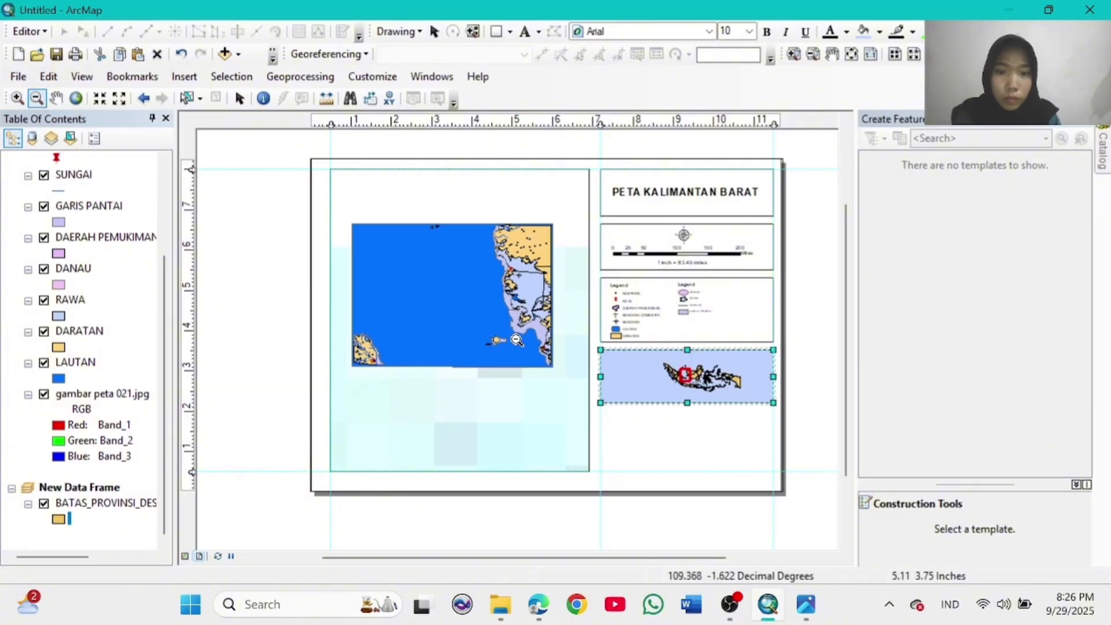
click(17, 98)
click(699, 387)
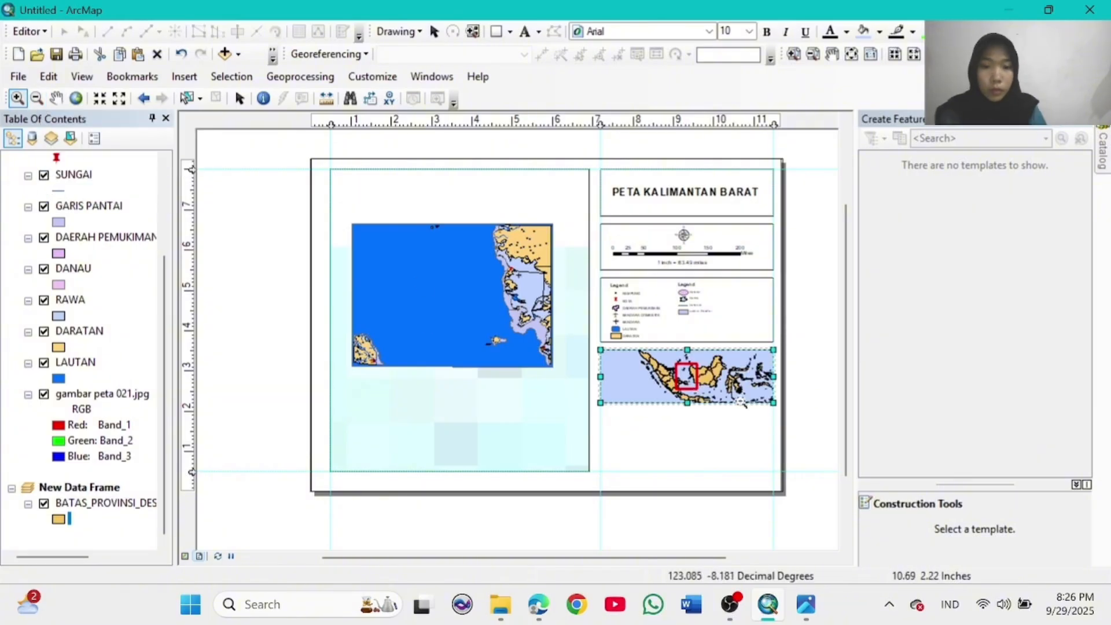
click(239, 99)
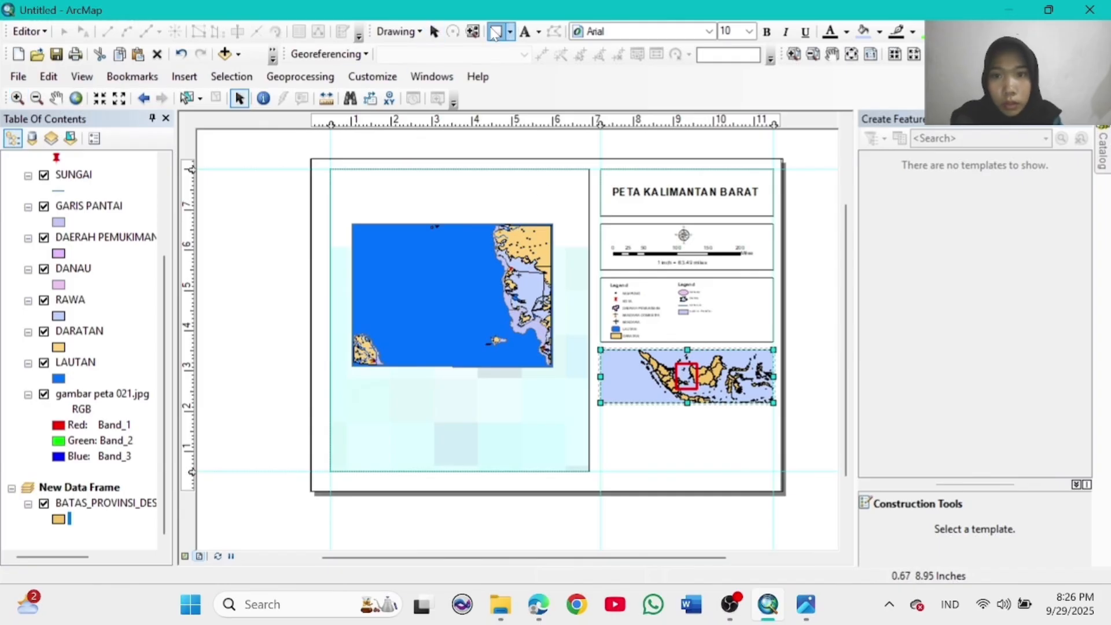
Step: Draw a box below the inset map with no fill and a black outline
drag(602, 413, 773, 472)
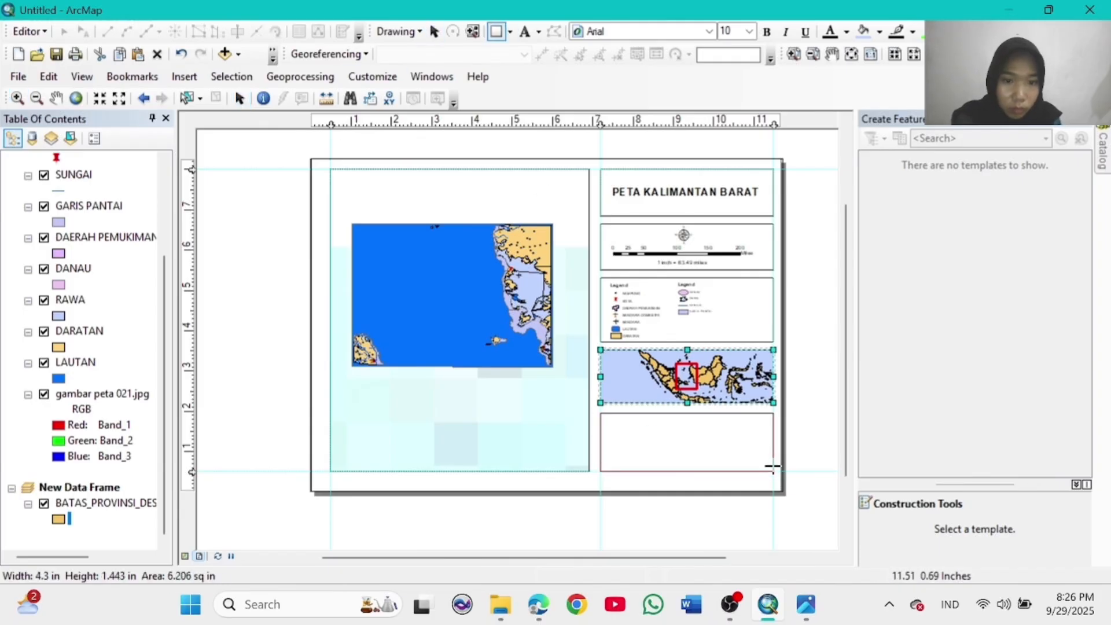
right_click(687, 457)
click(738, 424)
click(505, 222)
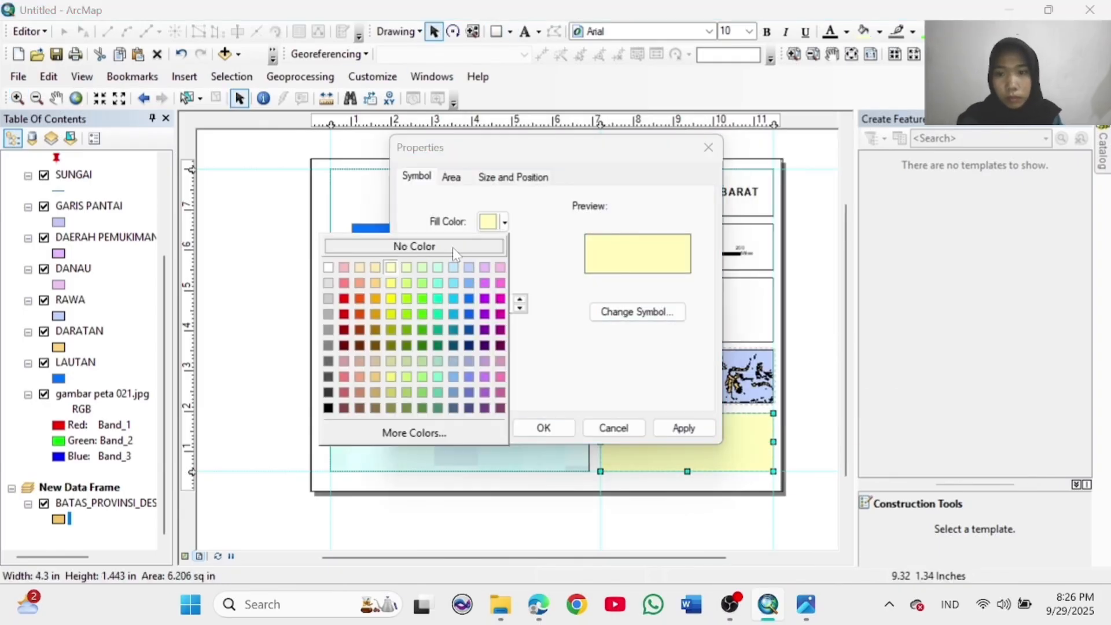
click(422, 248)
click(504, 263)
click(330, 446)
click(543, 428)
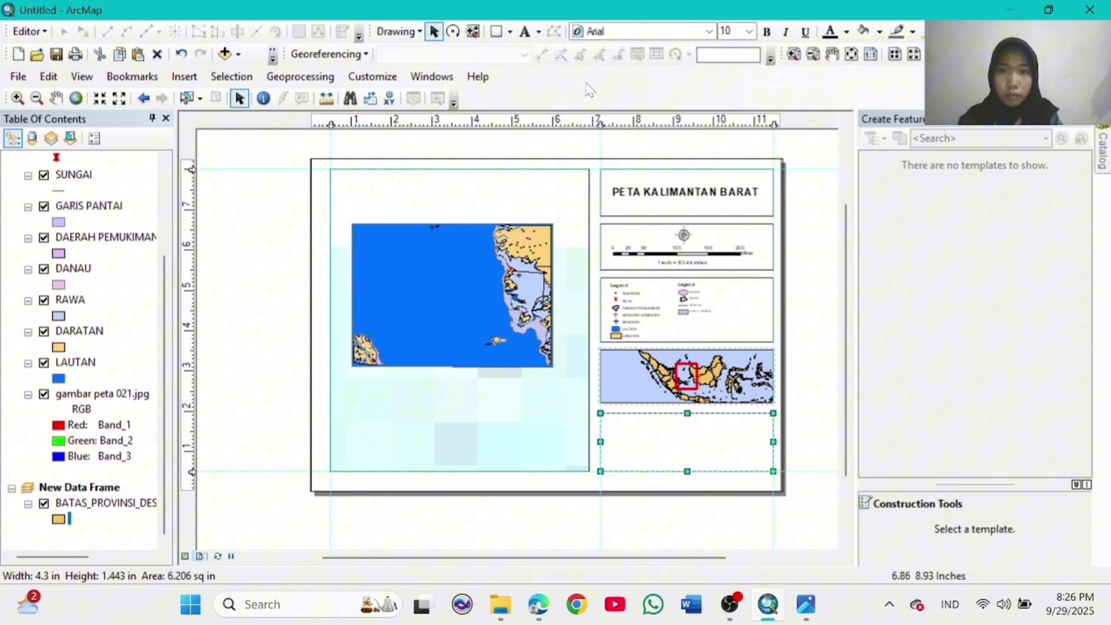
Step: Add bold, centred 16-point text with the student's name, student number and class
click(686, 443)
click(749, 32)
click(731, 122)
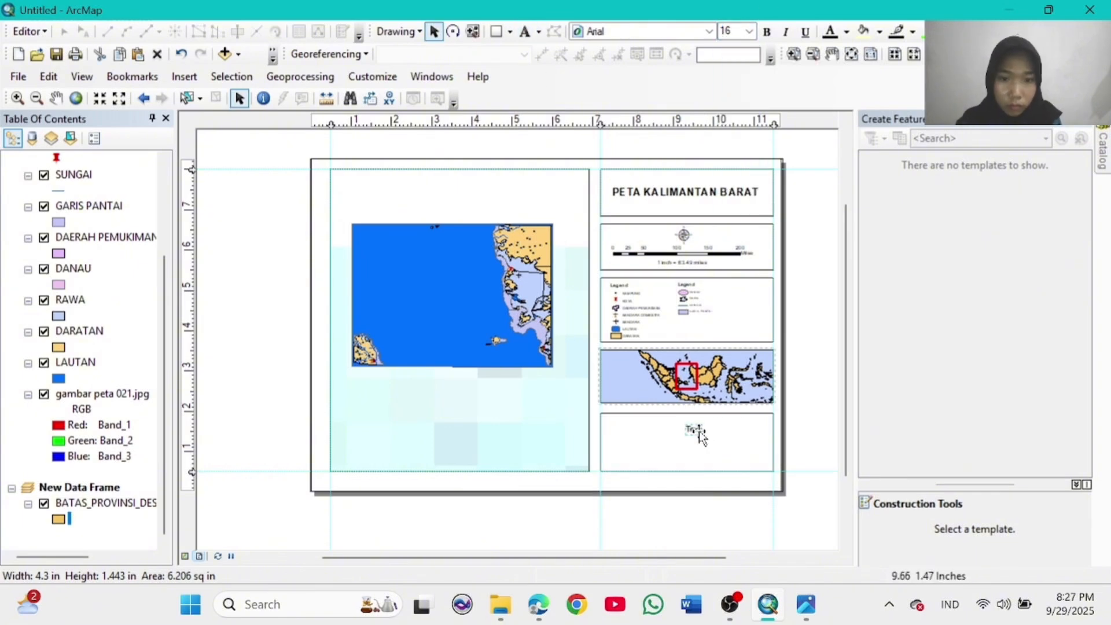
double_click(697, 431)
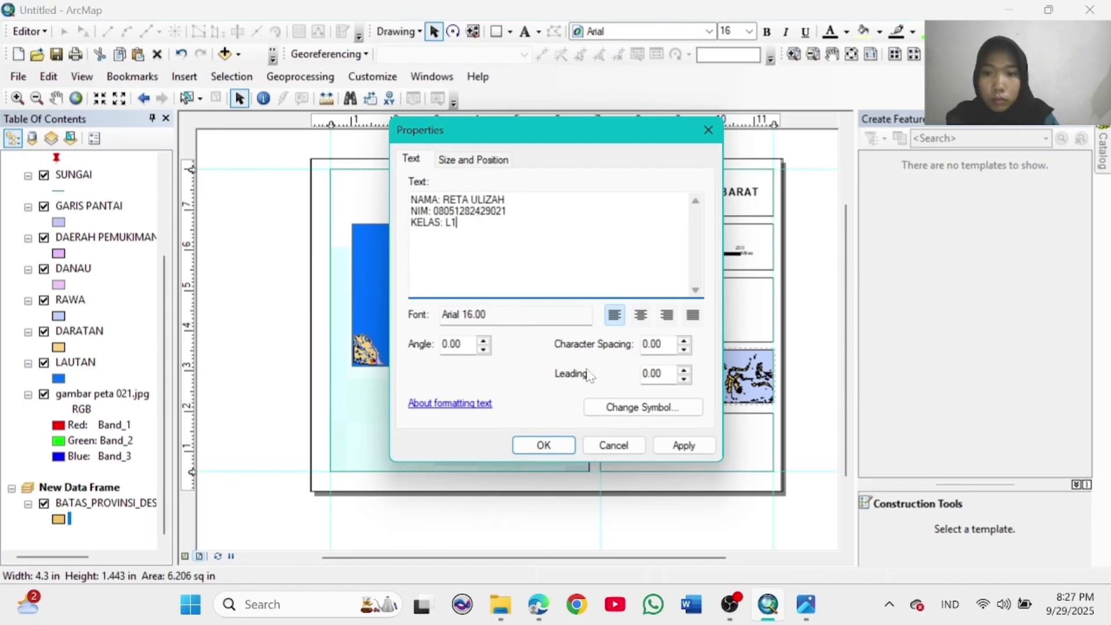
click(640, 315)
click(544, 445)
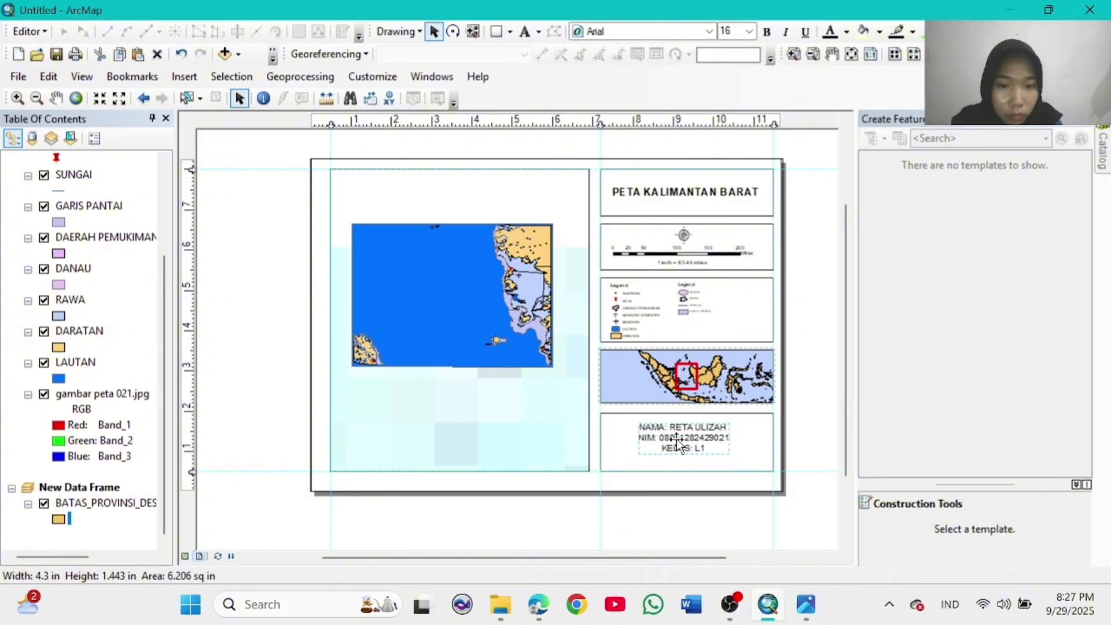
click(767, 32)
click(796, 355)
click(694, 435)
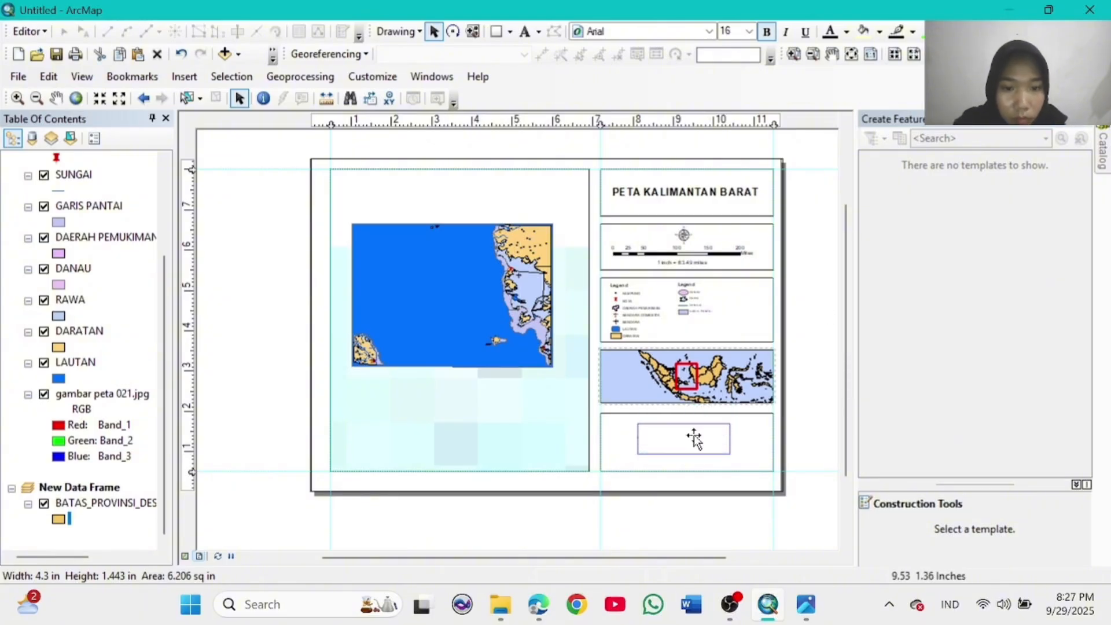
click(808, 426)
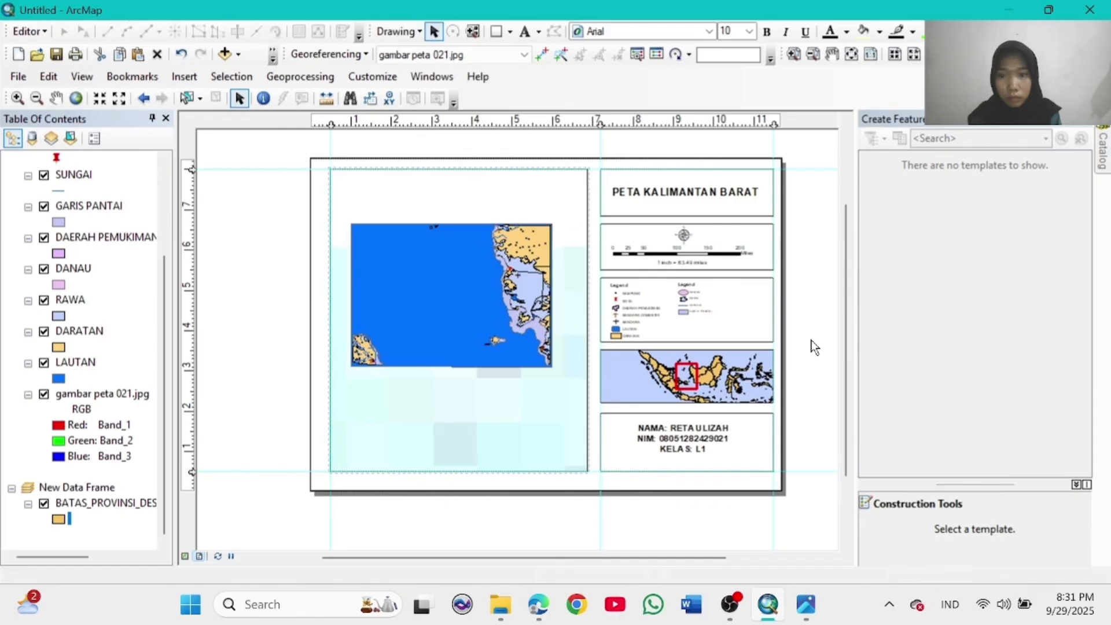
Step: Change the LAUTAN sea fill to Med Blue in the Symbol Selector
click(516, 432)
click(516, 432)
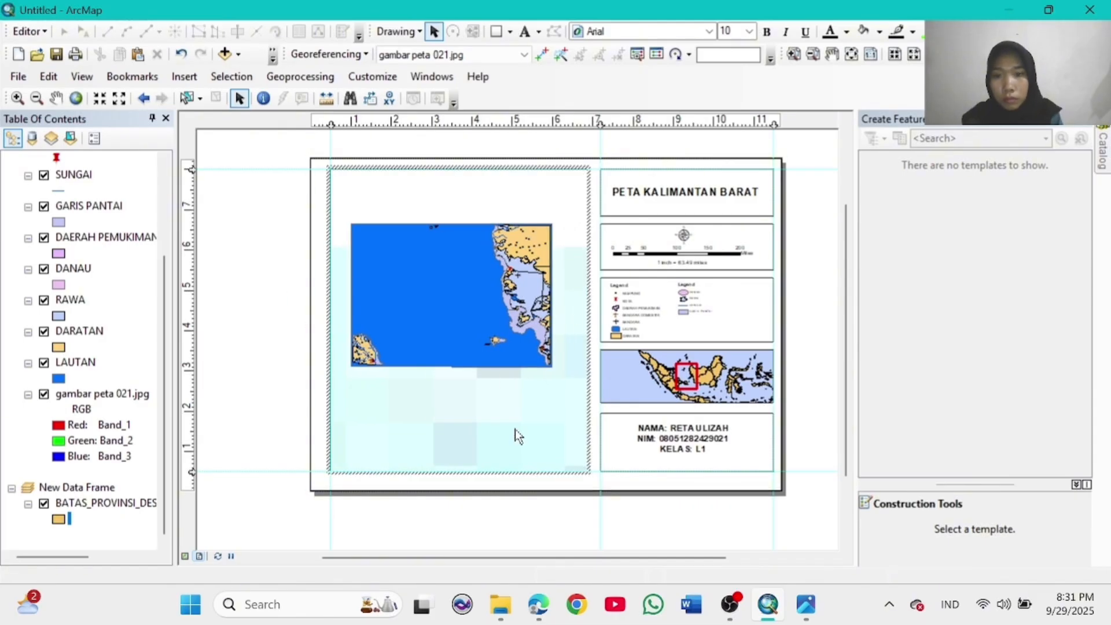
click(832, 374)
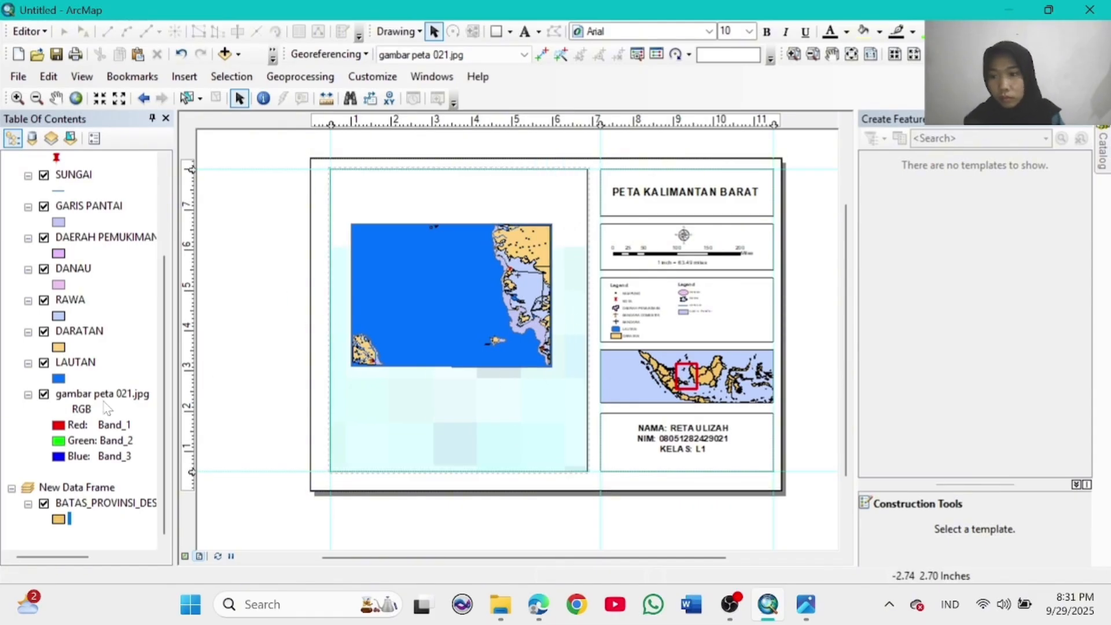
click(58, 379)
click(451, 193)
click(652, 551)
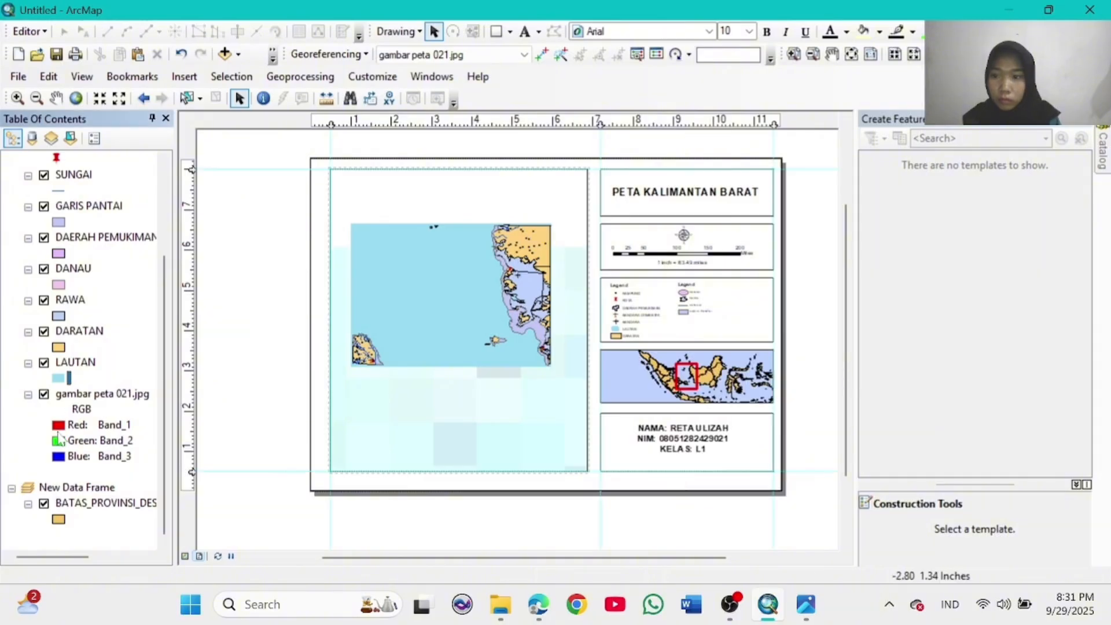
click(59, 379)
scroll(405, 376, down, 4)
click(379, 293)
click(652, 480)
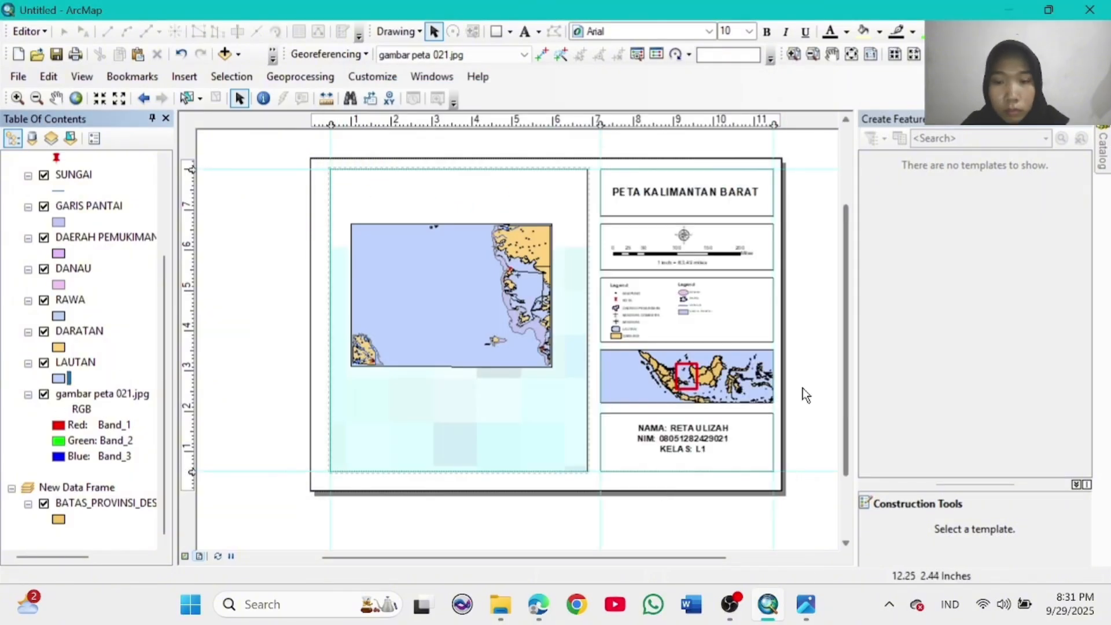
Step: Set the author text's alignment back to Center after trying Justify
double_click(686, 450)
click(693, 314)
click(544, 445)
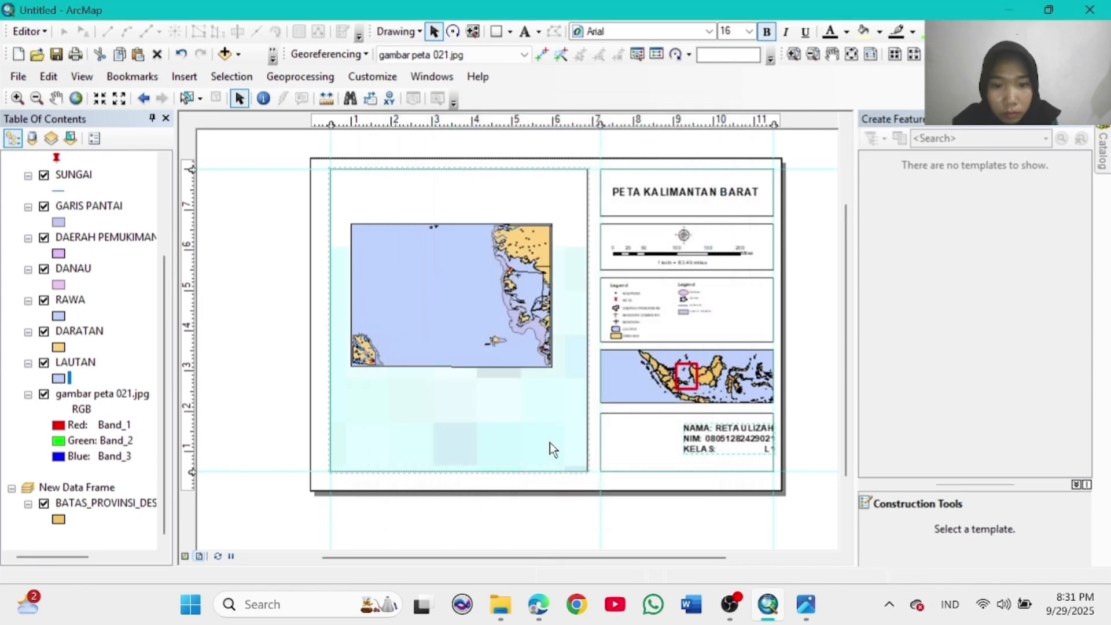
double_click(722, 453)
click(639, 315)
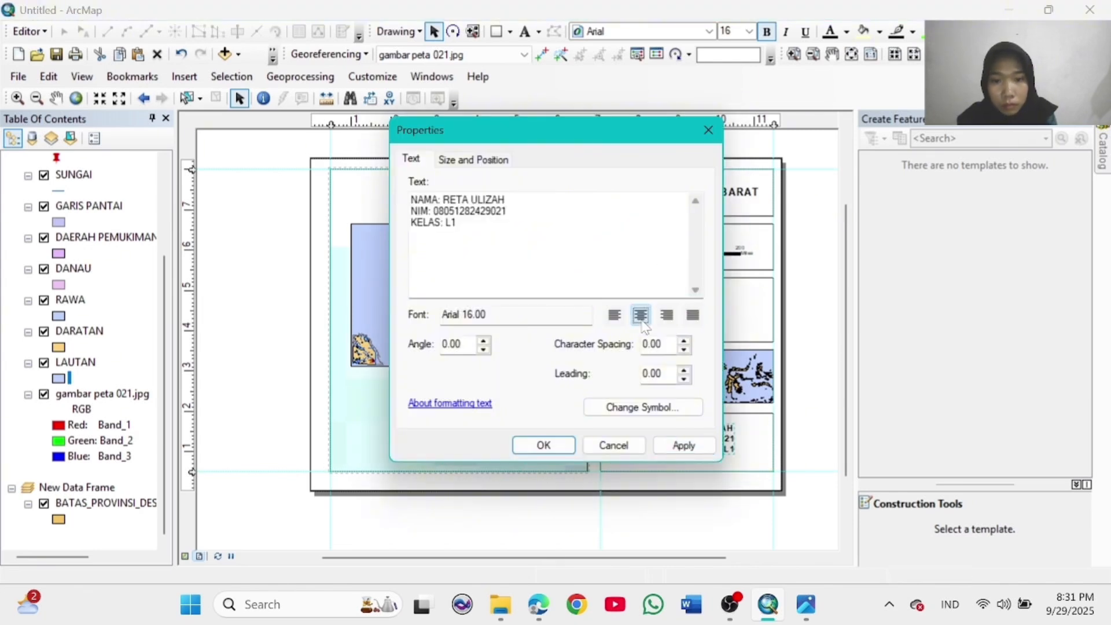
click(544, 445)
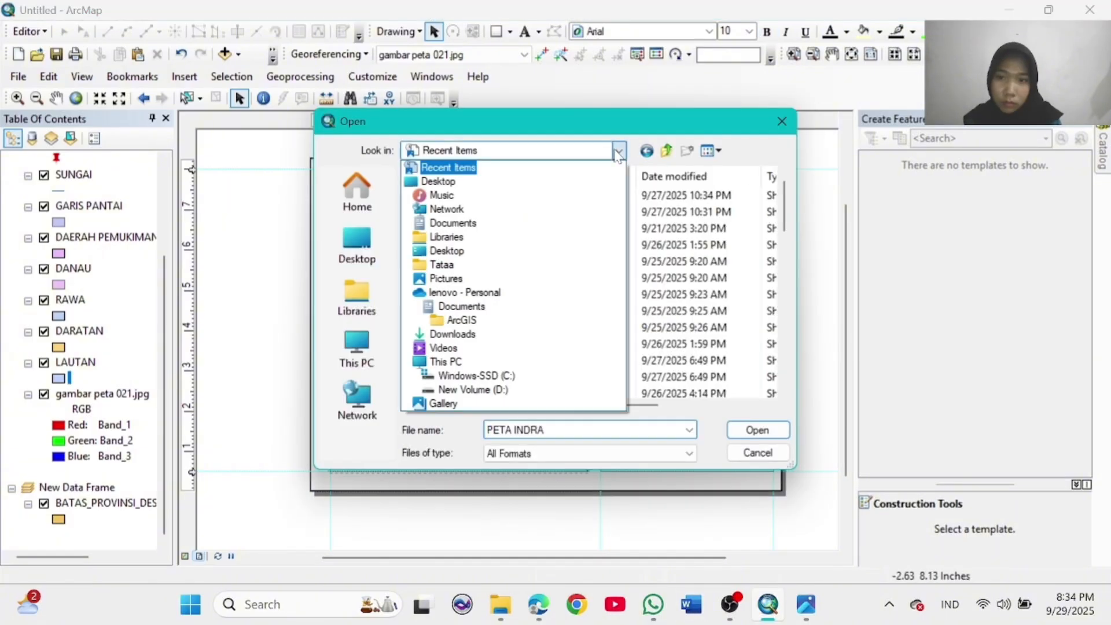
Step: Insert LOGO INDRAJA from Tugas kuliah foto at the author box's right end, brought forward
click(454, 230)
click(463, 344)
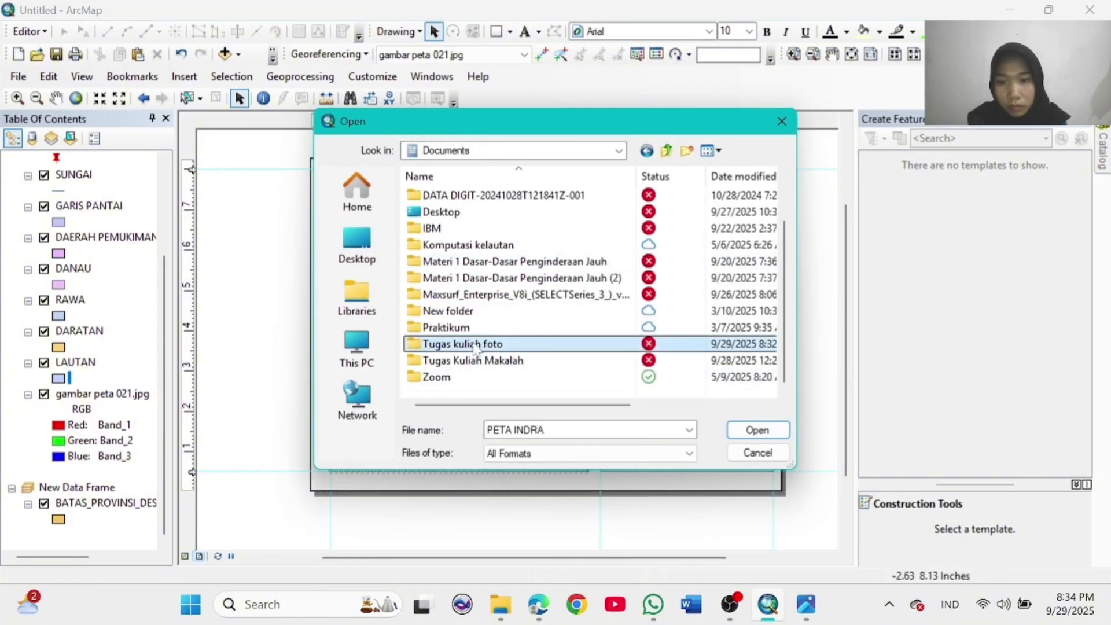
click(757, 429)
scroll(544, 323, down, 5)
click(733, 248)
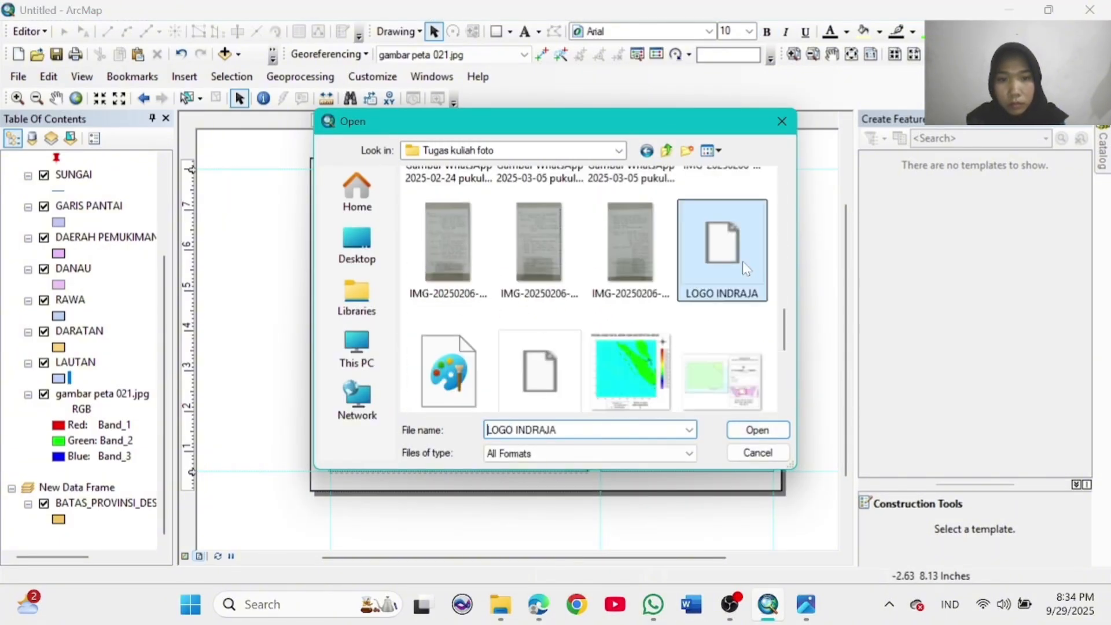
click(757, 429)
drag(560, 340, 629, 450)
drag(617, 435, 751, 438)
right_click(750, 440)
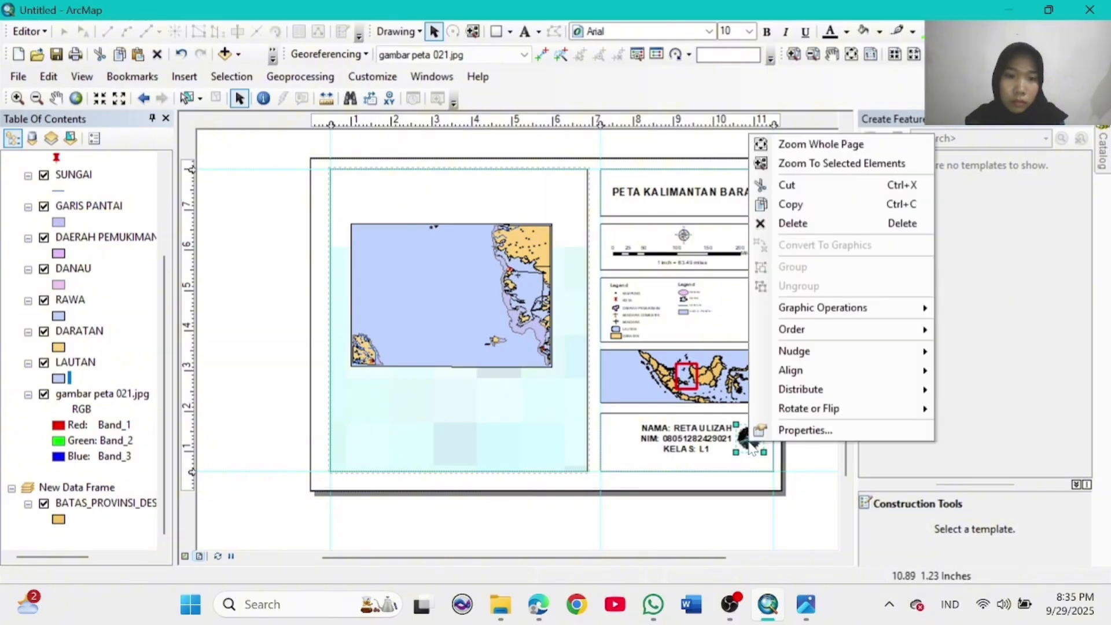
mouse_move(923, 330)
click(984, 369)
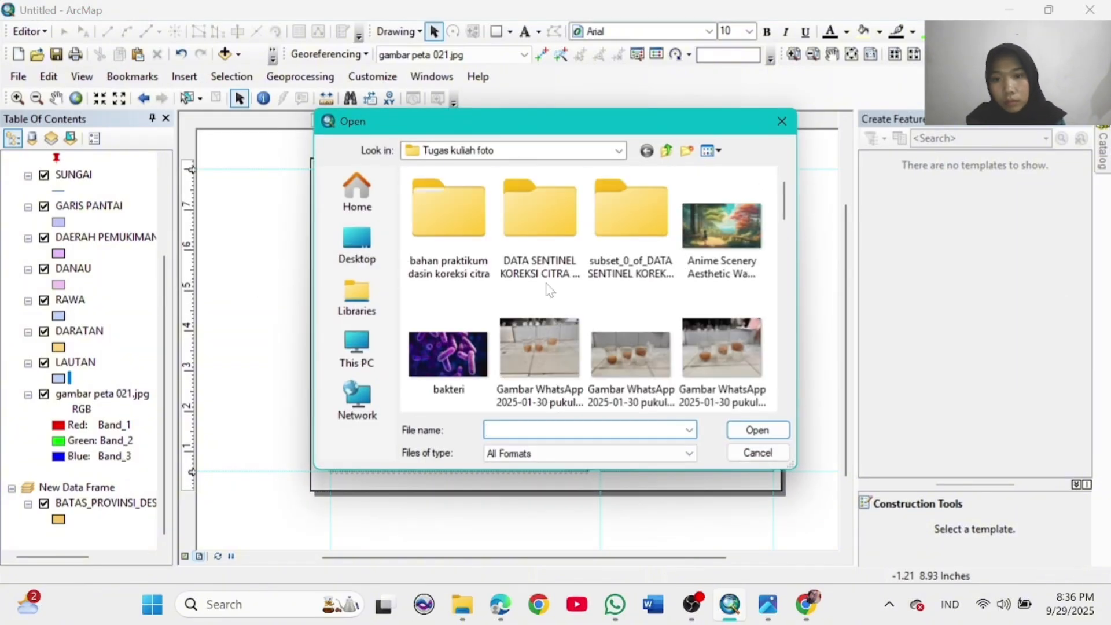
Step: Insert the LOGO UNSRI image and shrink it into the author box's left side
scroll(549, 290, down, 10)
scroll(548, 290, up, 4)
double_click(448, 327)
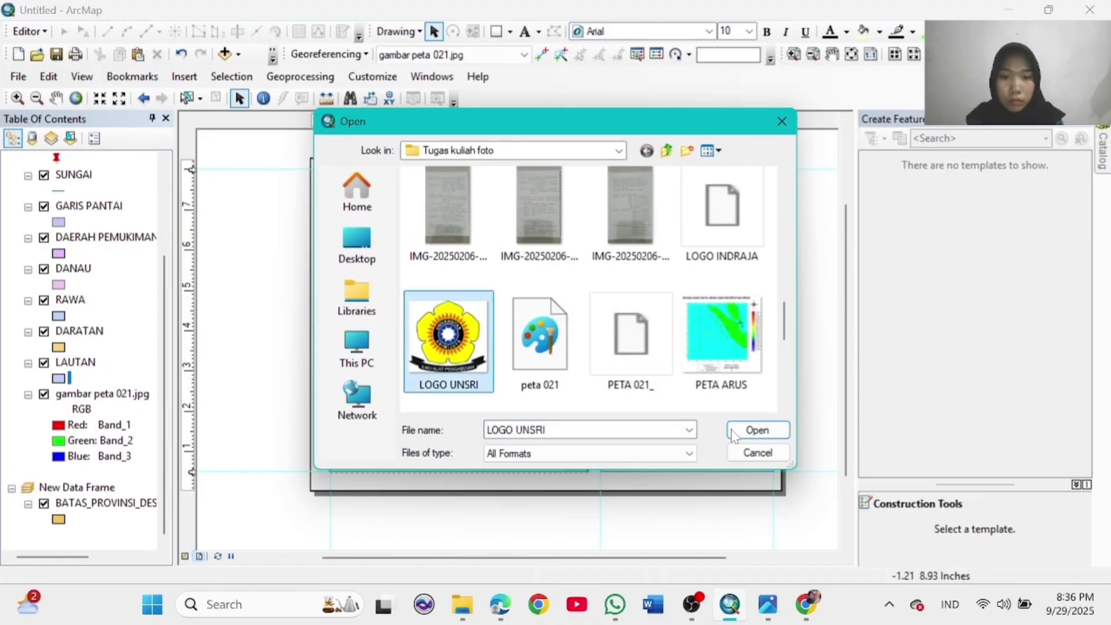
drag(595, 370, 642, 456)
click(817, 479)
click(629, 435)
click(797, 495)
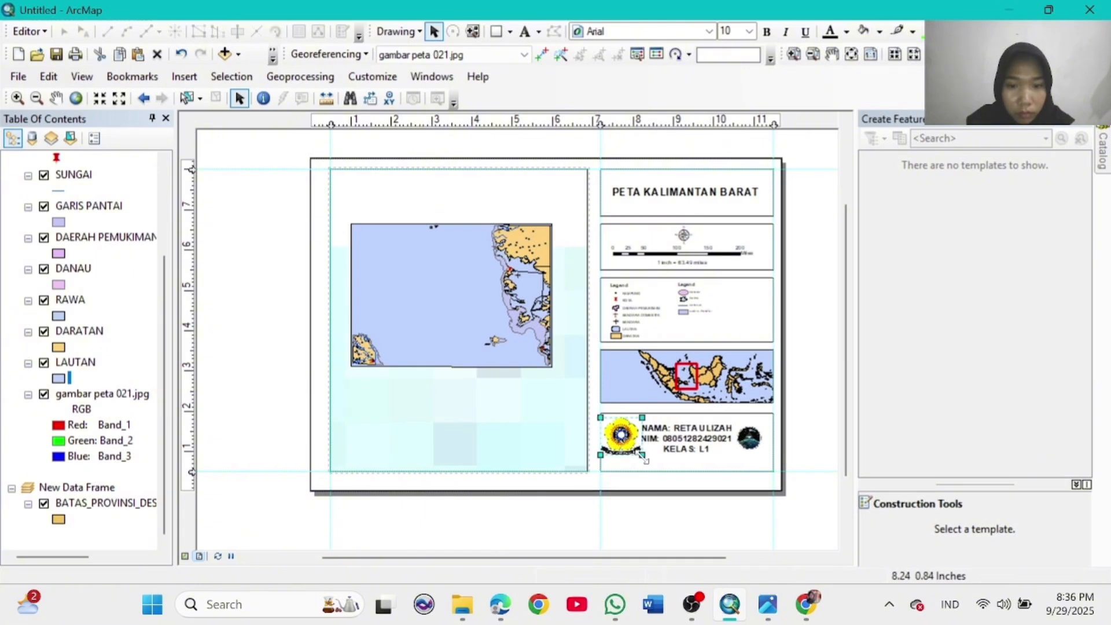
click(617, 432)
drag(617, 433, 630, 450)
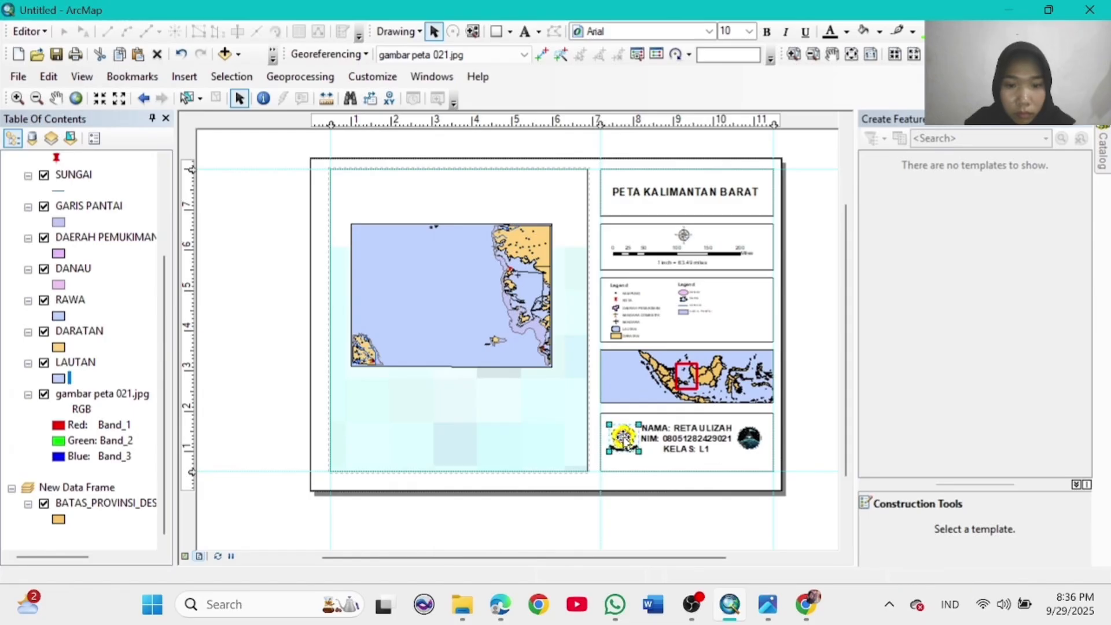
Step: Fine-tune the positions of the left and right logos in the author box
drag(622, 438, 630, 443)
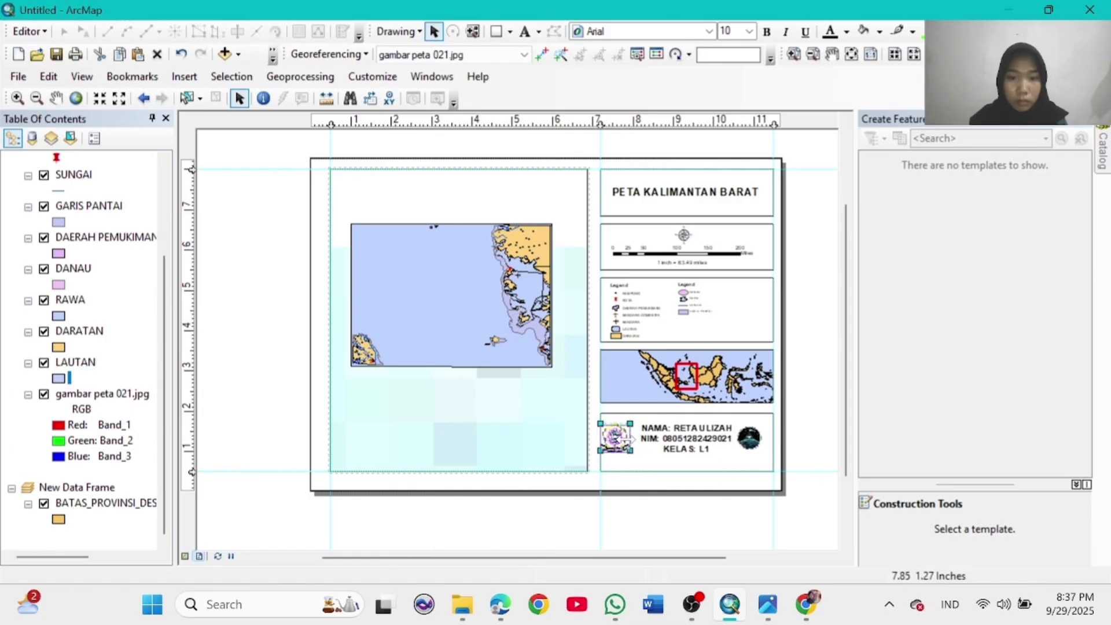
click(752, 440)
mouse_move(753, 438)
mouse_down()
mouse_move(661, 438)
mouse_move(753, 441)
mouse_up()
click(828, 488)
click(623, 438)
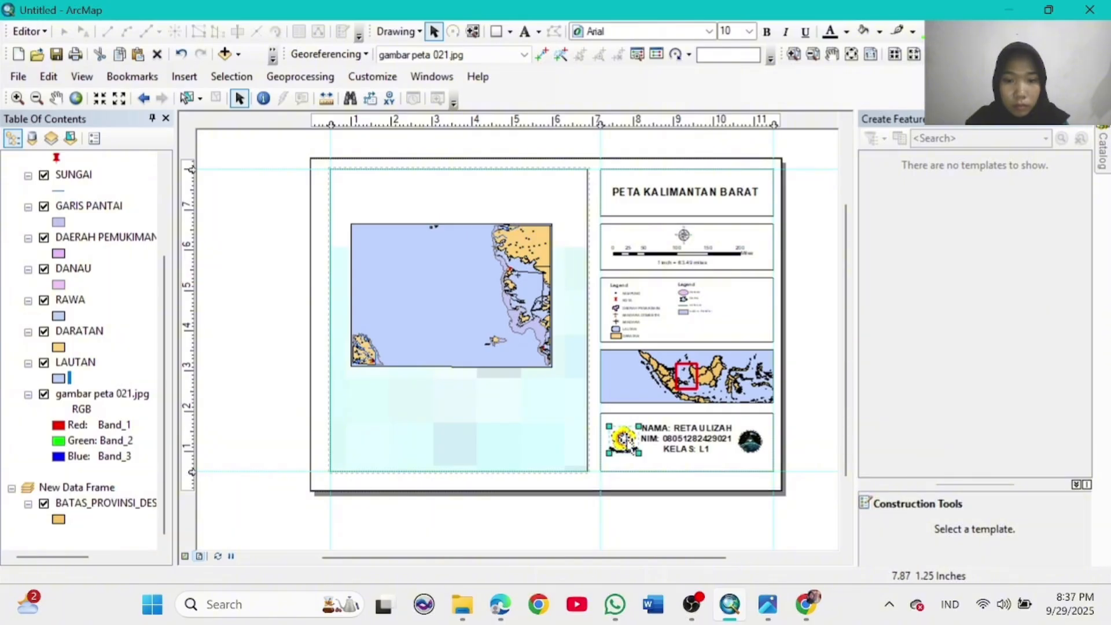
click(832, 517)
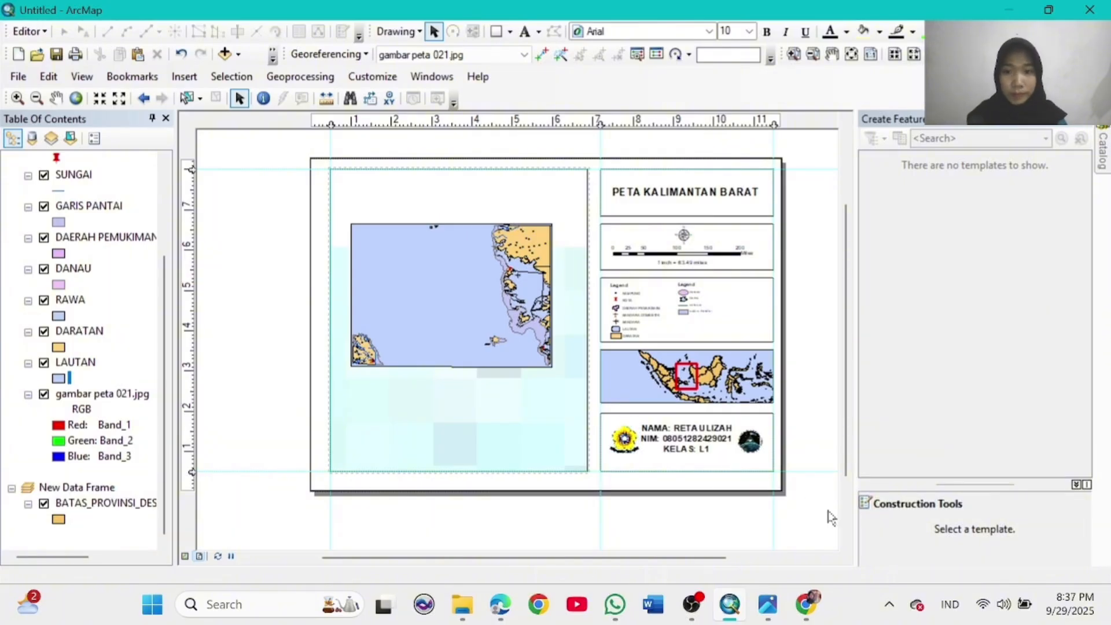
Step: Export the layout as a JPEG named PETA KALIMANTAN BARAT 1
click(18, 76)
click(107, 340)
text(PE)
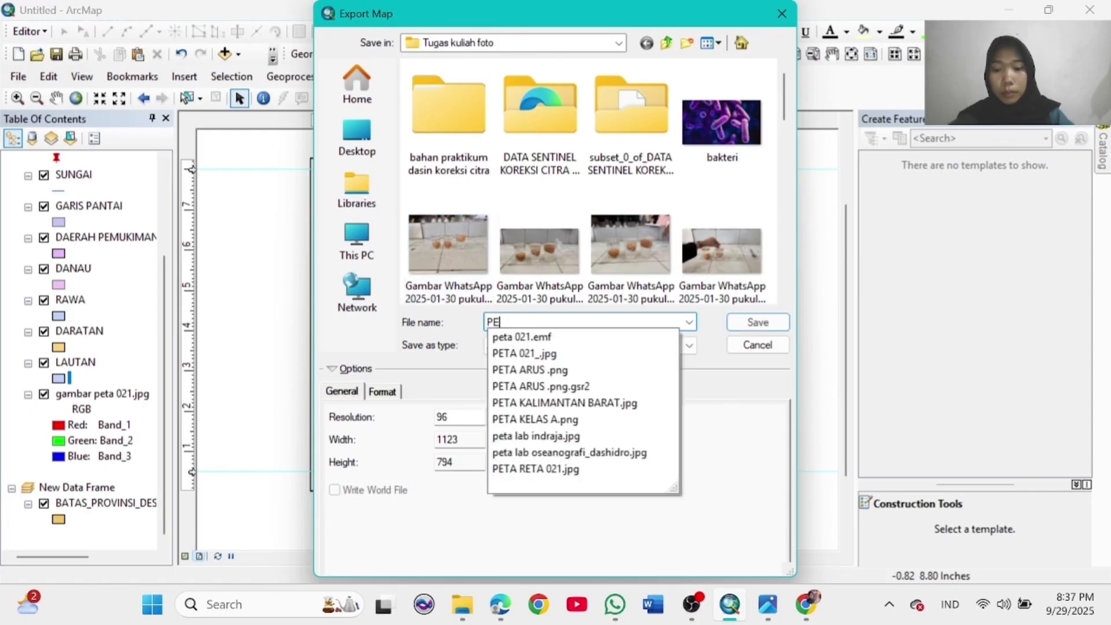
text(TA KALIMANTAN BARAT 1)
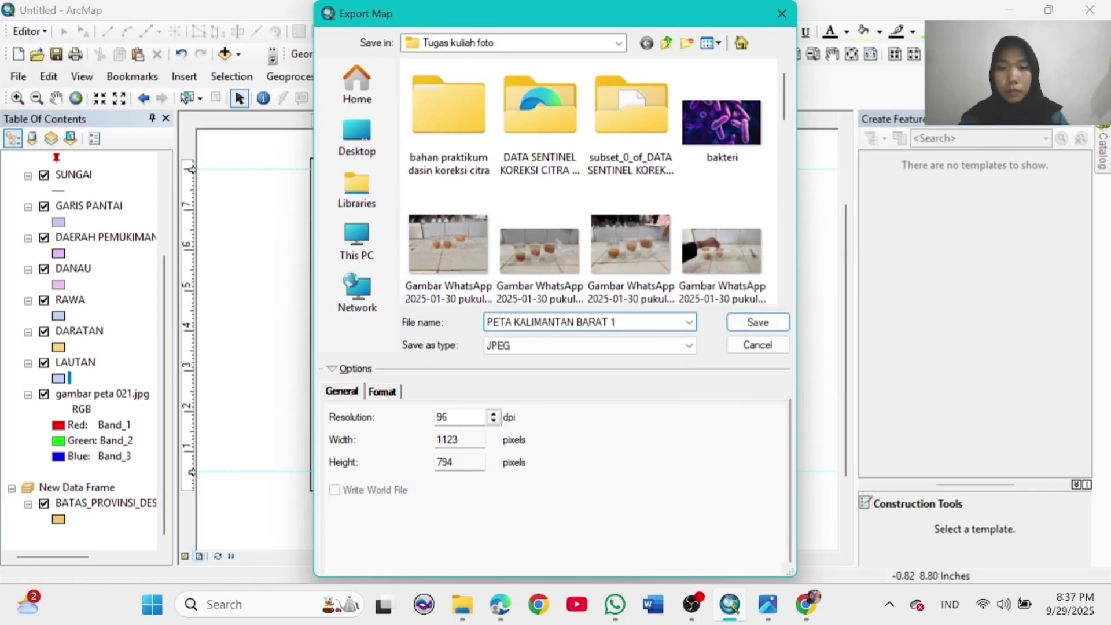
click(689, 345)
click(521, 428)
click(758, 321)
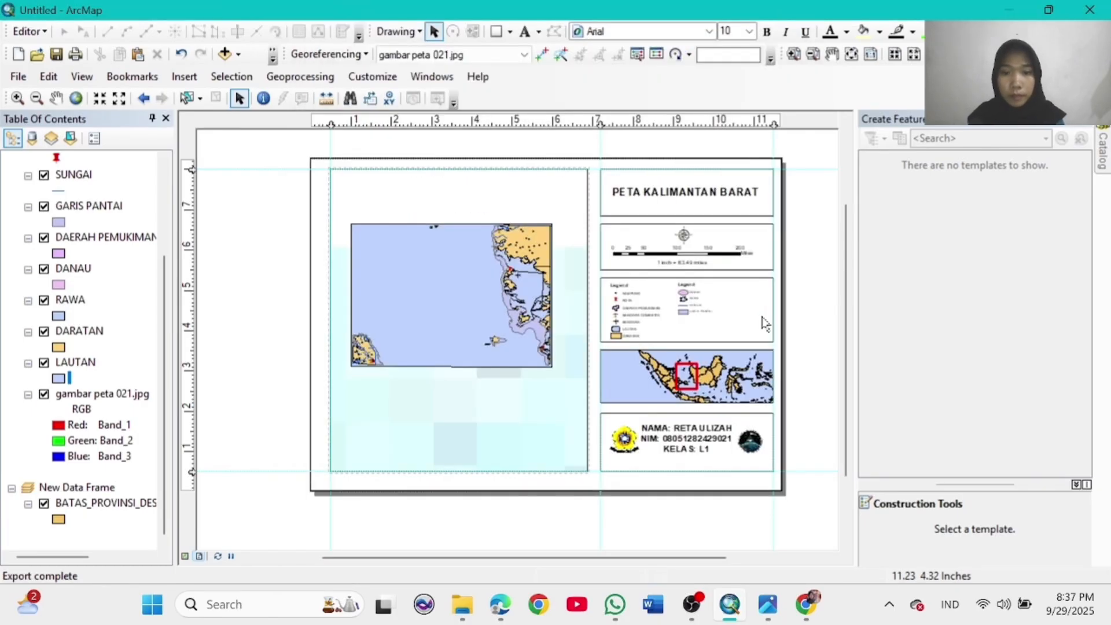
Step: Open the exported map image from the Tugas kuliah foto folder
mouse_move(462, 604)
click(371, 538)
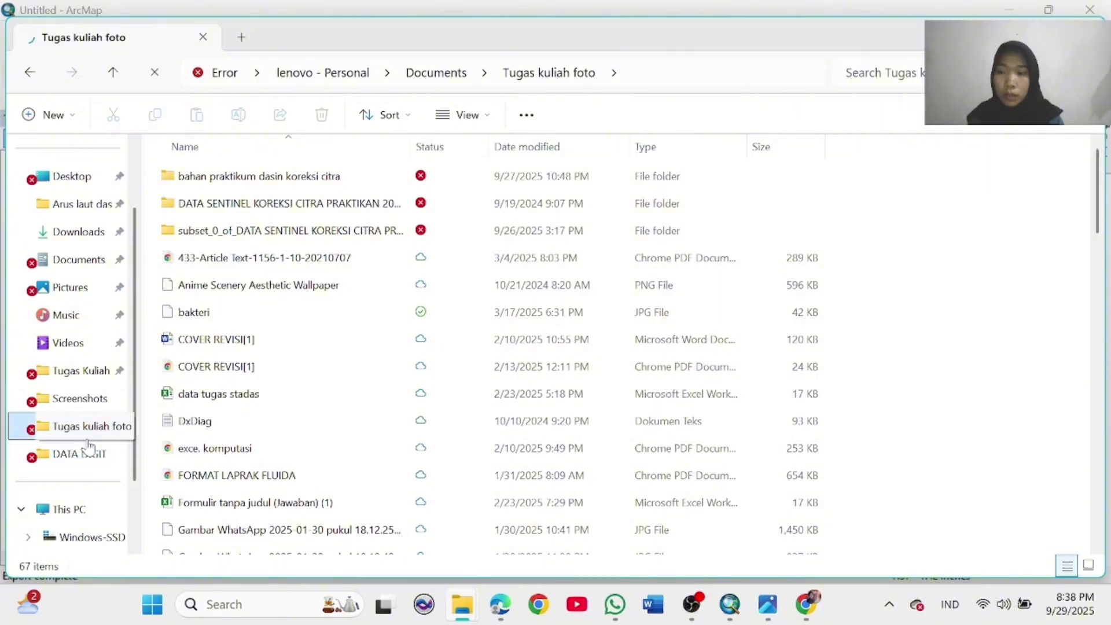
click(70, 287)
click(87, 426)
scroll(365, 388, down, 15)
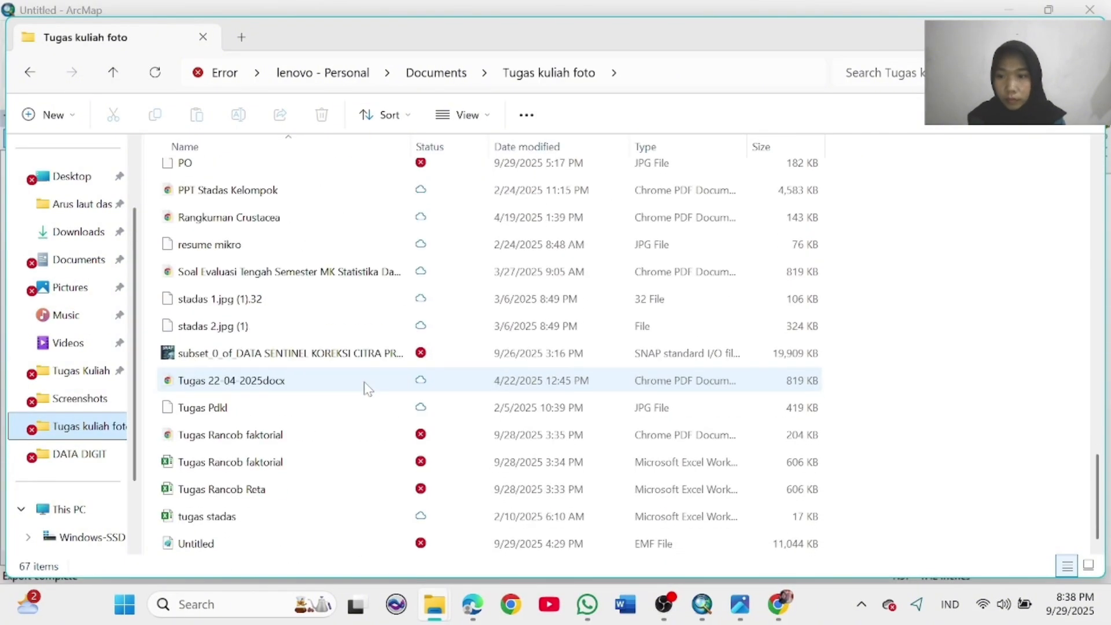
scroll(359, 324, up, 2)
scroll(339, 272, down, 2)
scroll(339, 274, up, 3)
double_click(338, 277)
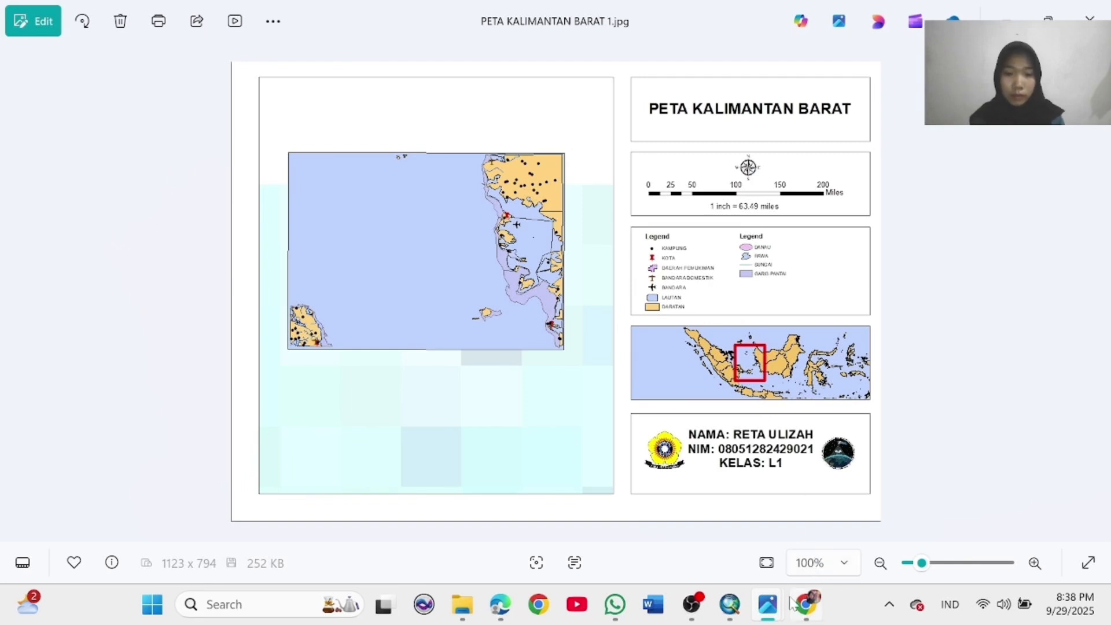
Step: View the exported PETA KALIMANTAN BARAT 1.jpg layout in Microsoft Photos
mouse_move(733, 606)
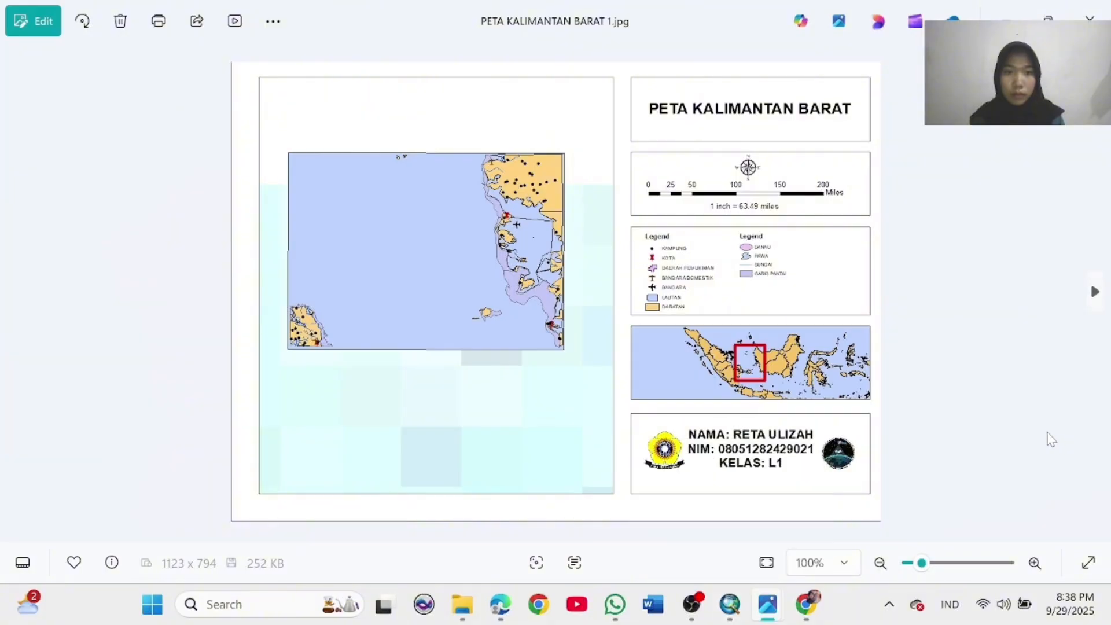